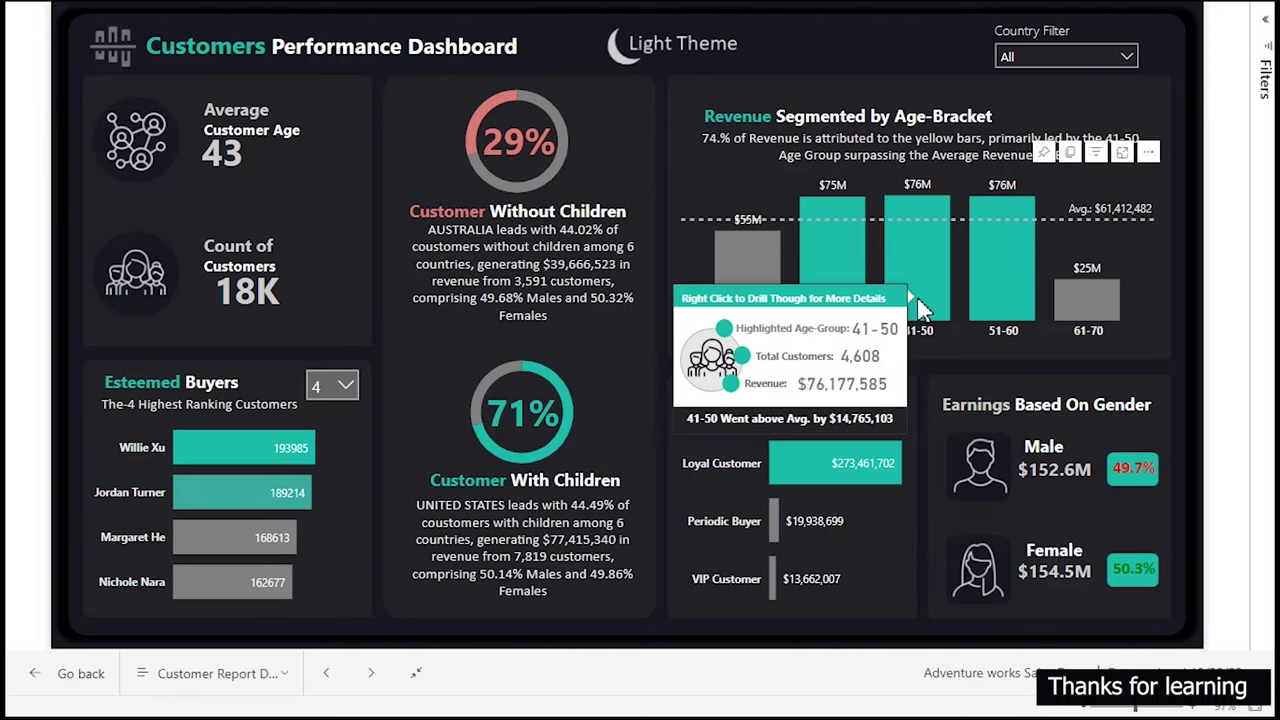
Inspect an age-bracket bar's tooltip and toggle the customer dashboard between its light and dark themes.
{"action": "mouse_move", "coordinate": [1093, 316]}
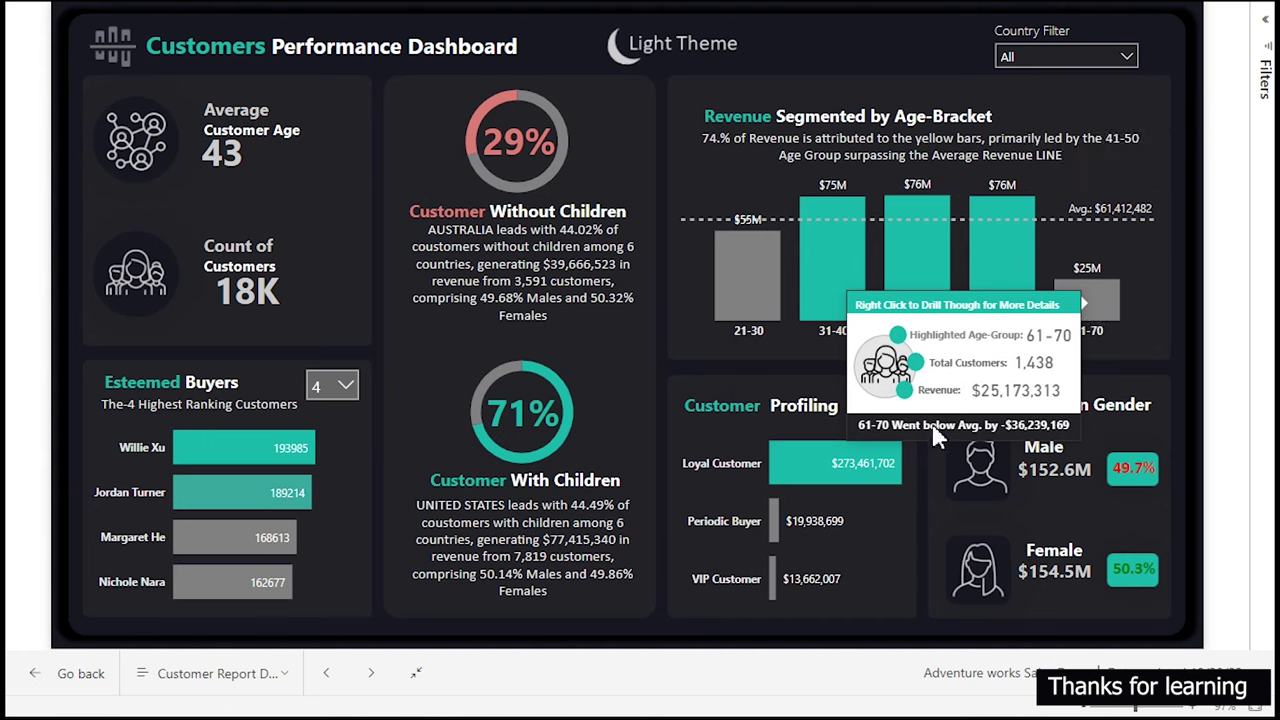
{"action": "left_click", "coordinate": [686, 60]}
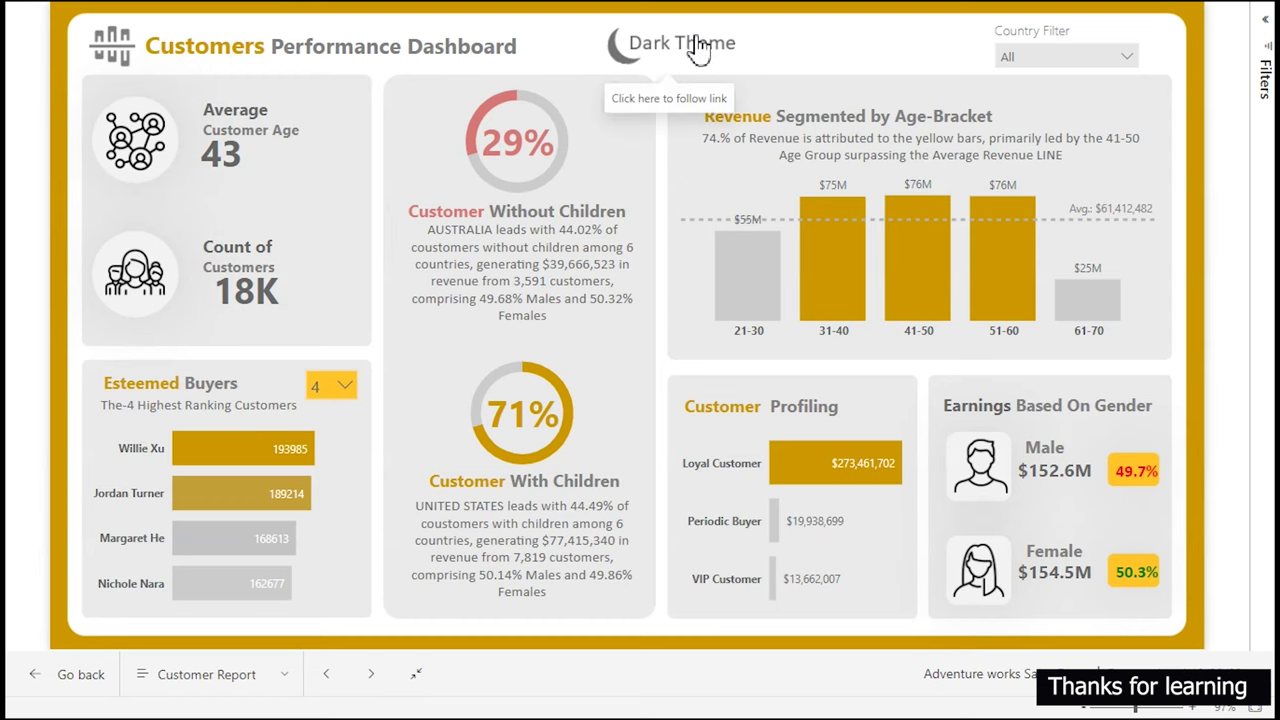
{"action": "left_click", "coordinate": [691, 47]}
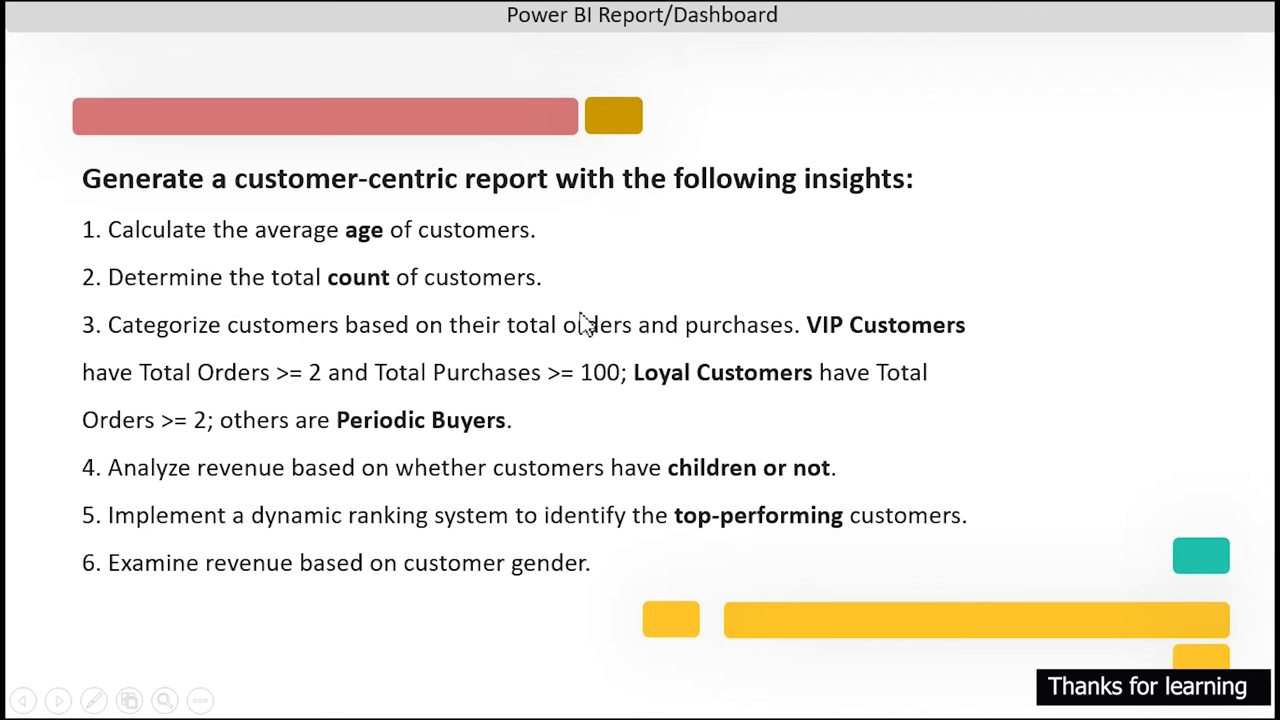
{"action": "left_click", "coordinate": [603, 314]}
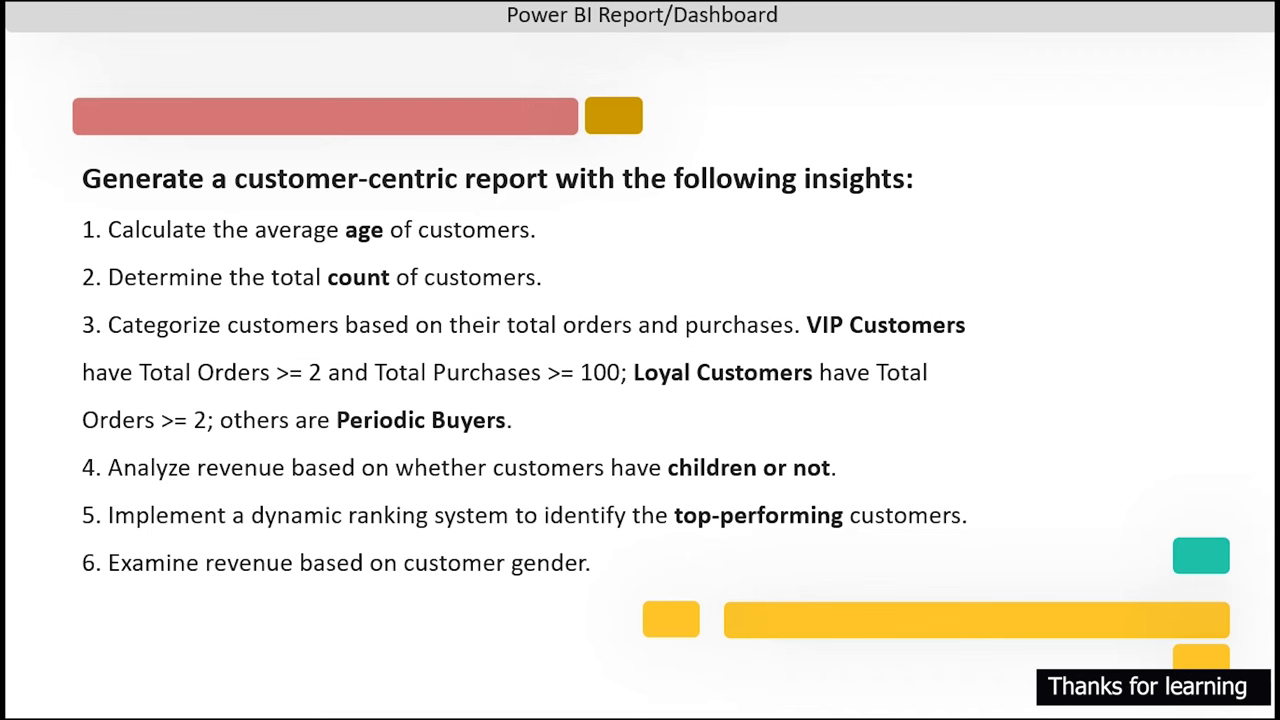
{"action": "left_click", "coordinate": [577, 308]}
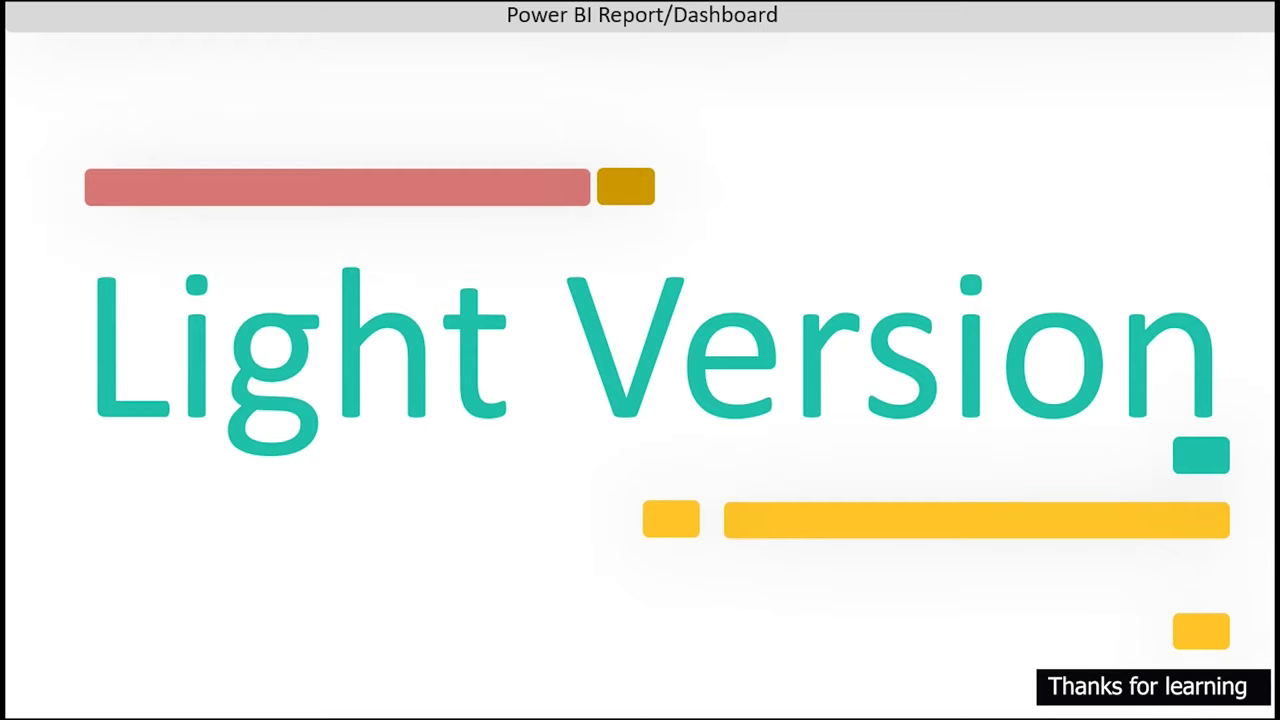
{"action": "key", "text": "Right"}
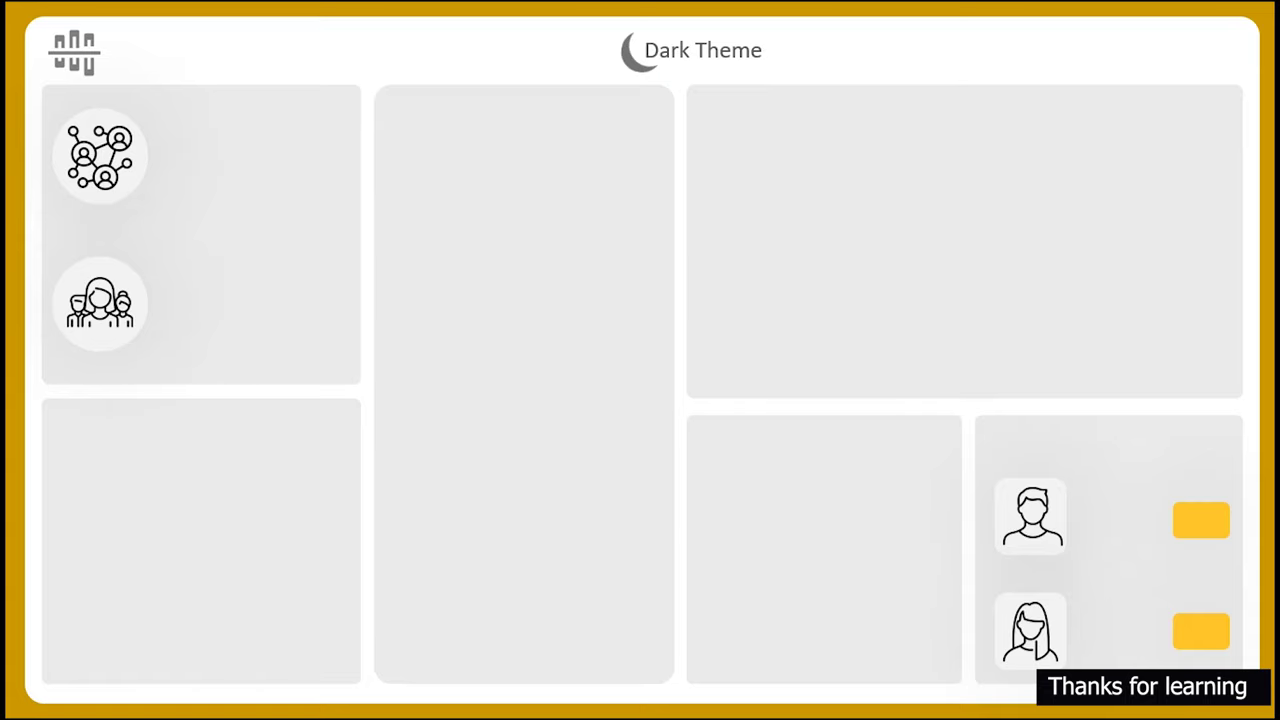
{"action": "left_click", "coordinate": [509, 287]}
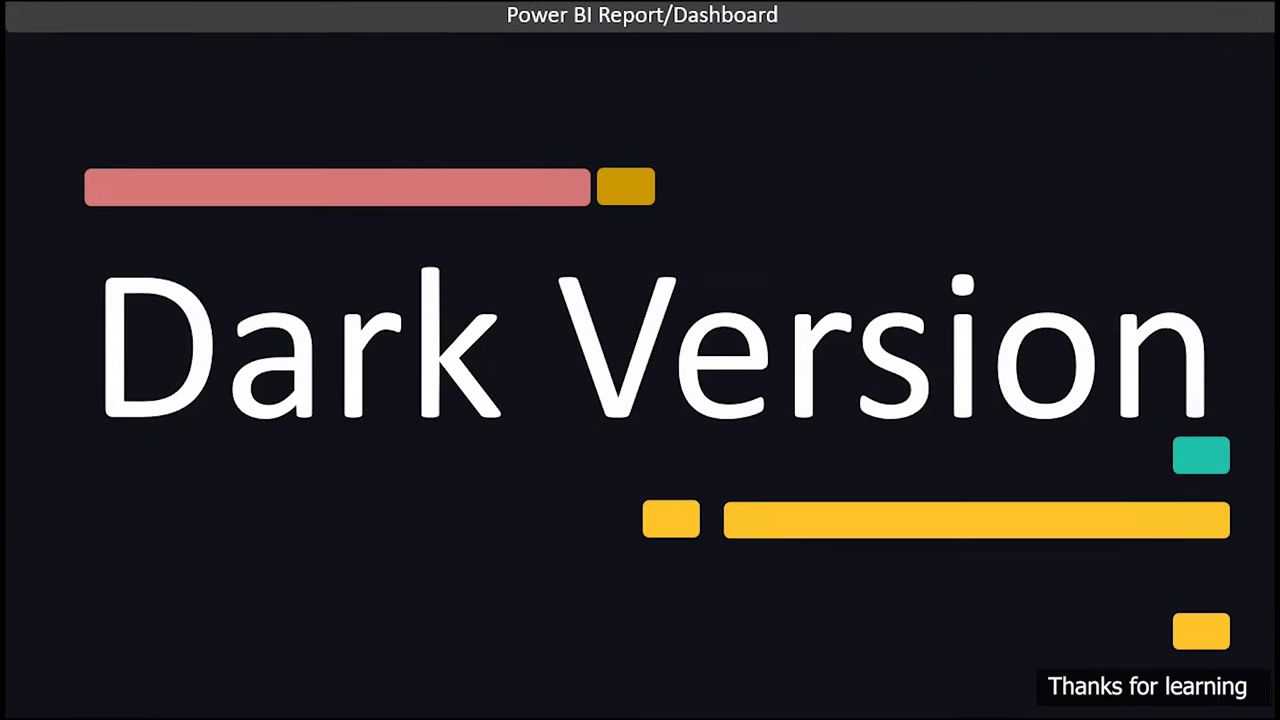
{"action": "key", "text": "Right"}
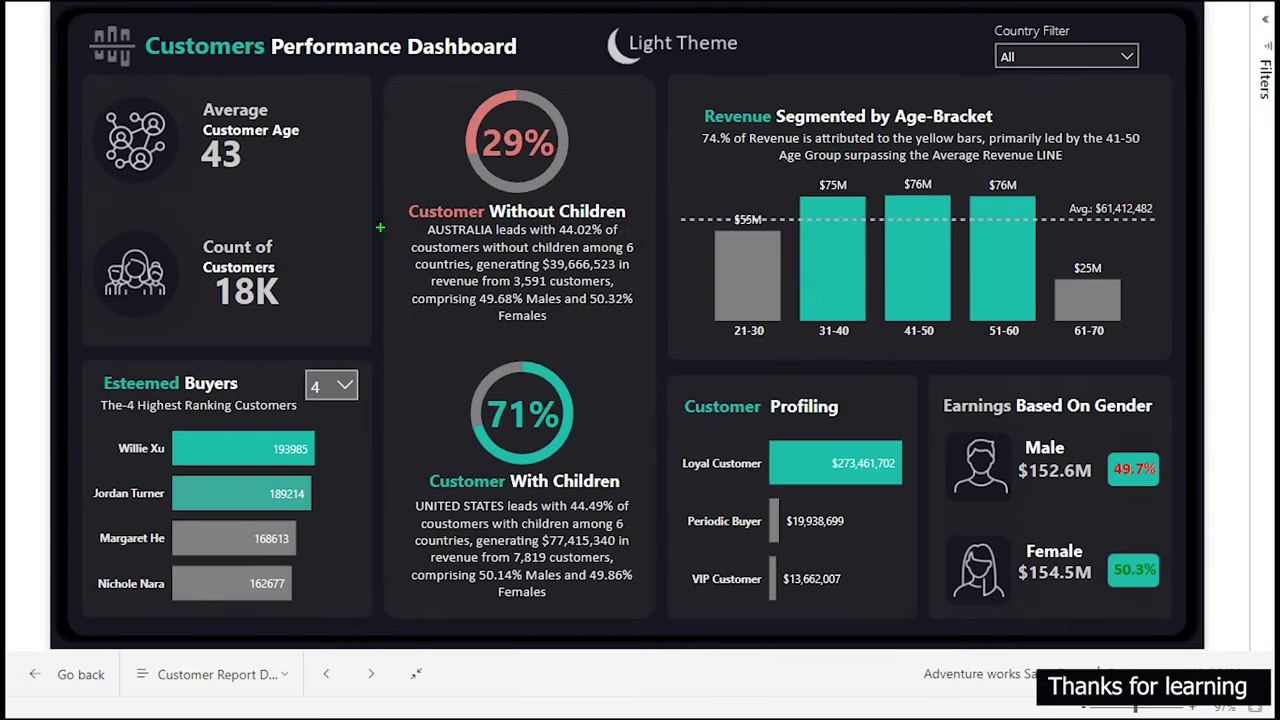
{"action": "left_click_drag", "start_coordinate": [396, 222], "coordinate": [644, 332]}
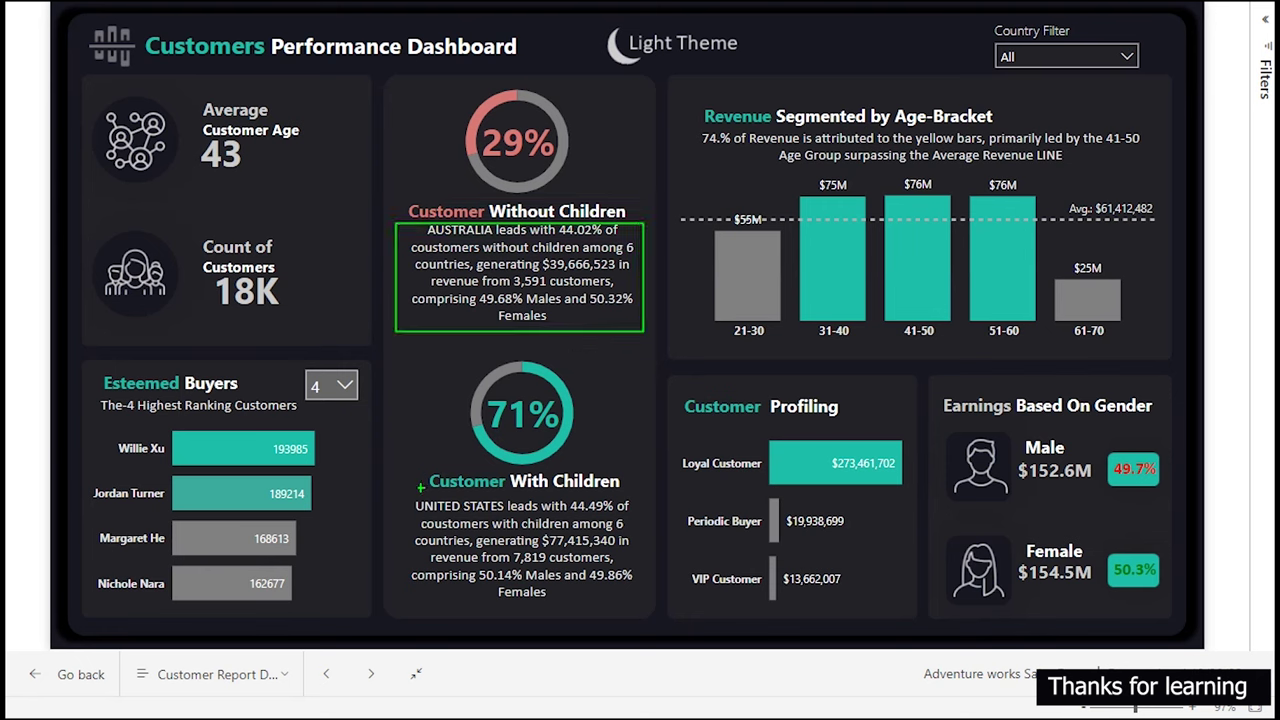
{"action": "left_click_drag", "start_coordinate": [407, 491], "coordinate": [648, 613]}
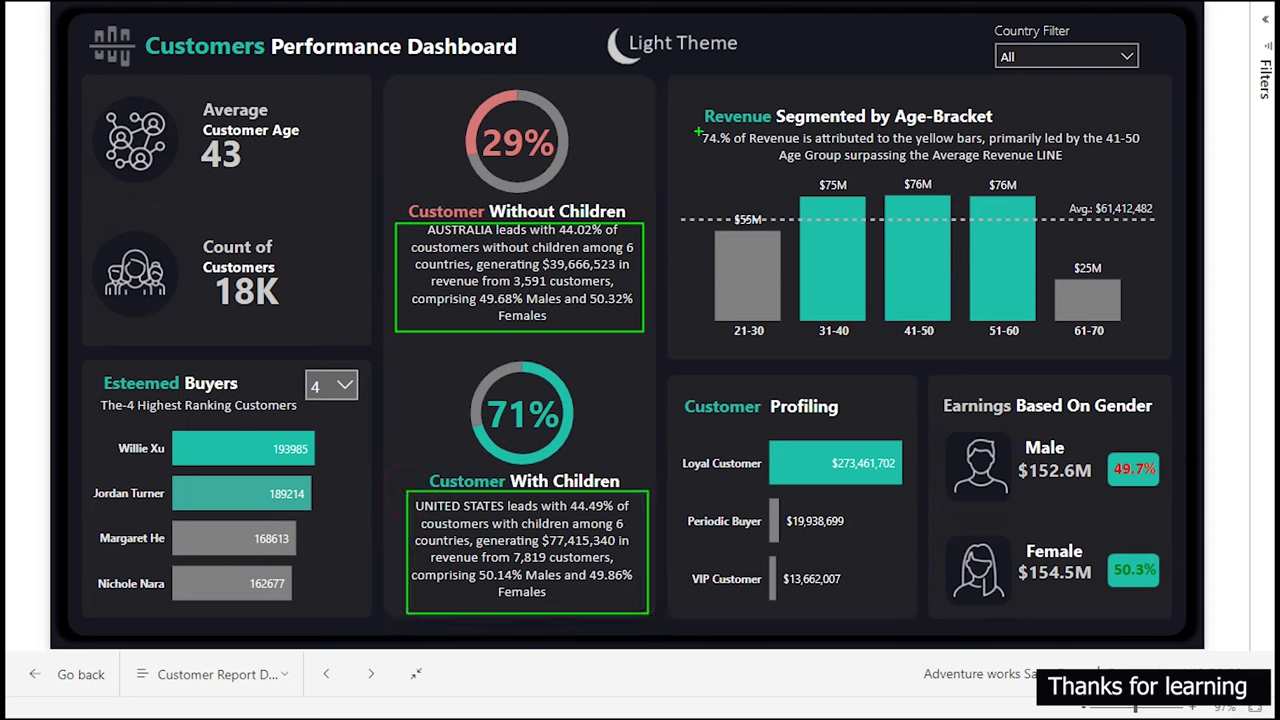
{"action": "mouse_move", "coordinate": [690, 129]}
{"action": "left_mouse_down"}
{"action": "mouse_move", "coordinate": [1136, 192]}
{"action": "mouse_move", "coordinate": [1162, 177]}
{"action": "left_mouse_up"}
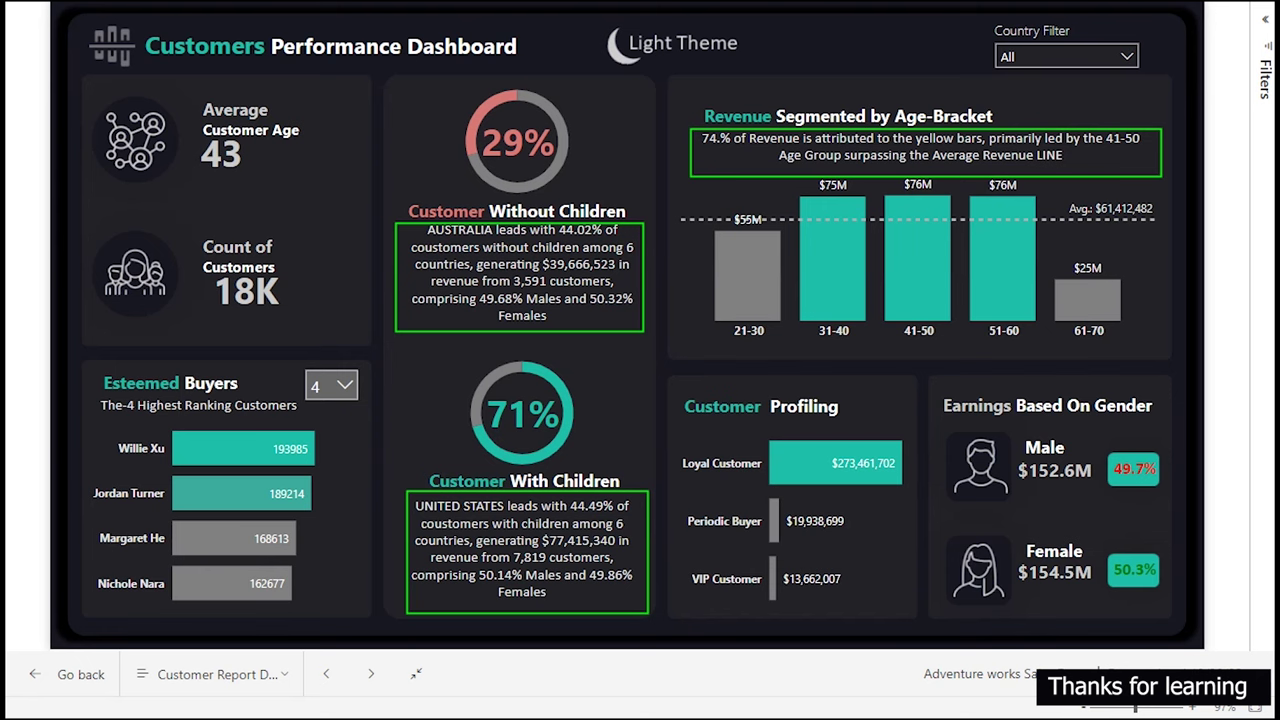
{"action": "mouse_move", "coordinate": [580, 158]}
{"action": "left_mouse_down"}
{"action": "mouse_move", "coordinate": [588, 170]}
{"action": "mouse_move", "coordinate": [605, 150]}
{"action": "left_mouse_up"}
{"action": "left_click_drag", "start_coordinate": [582, 398], "coordinate": [610, 378]}
{"action": "left_click_drag", "start_coordinate": [1098, 288], "coordinate": [1152, 246]}
{"action": "key", "text": "ctrl+z"}
{"action": "key", "text": "Escape"}
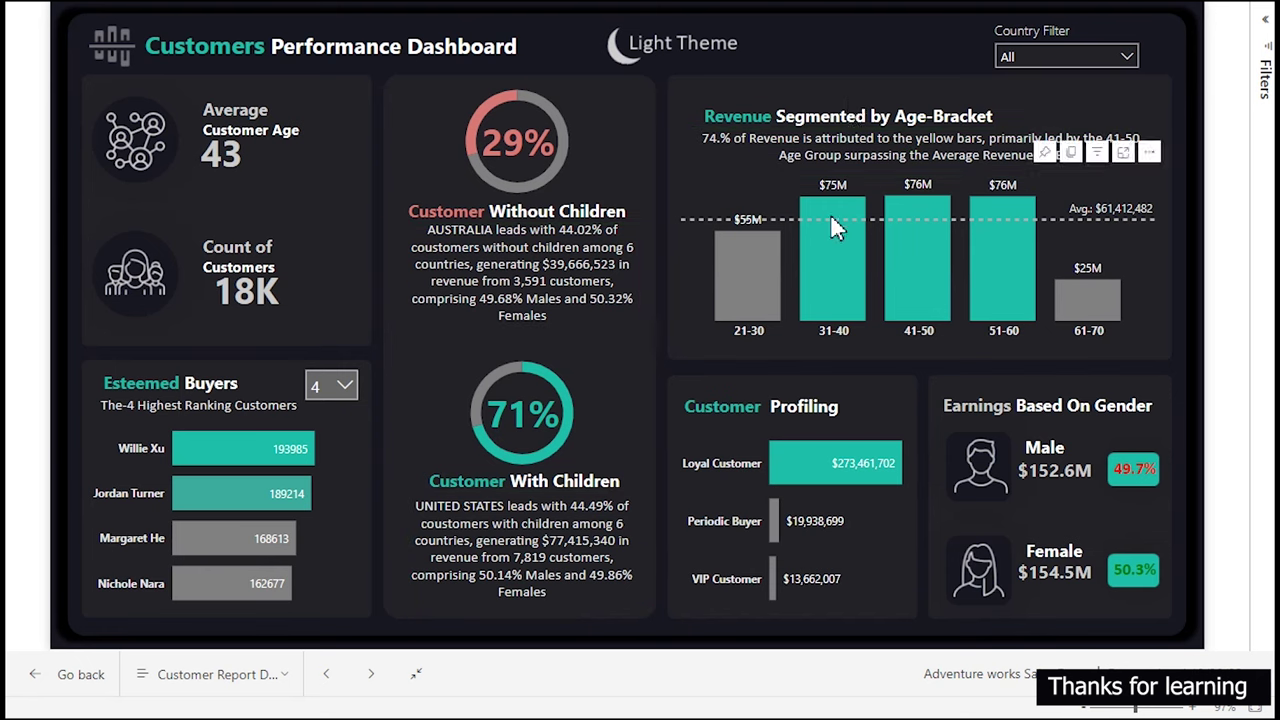
Inspect the 31-40 bar's tooltip and try the Esteemed Buyers ranking with the top 3, 5 and 4 customers.
{"action": "mouse_move", "coordinate": [835, 252]}
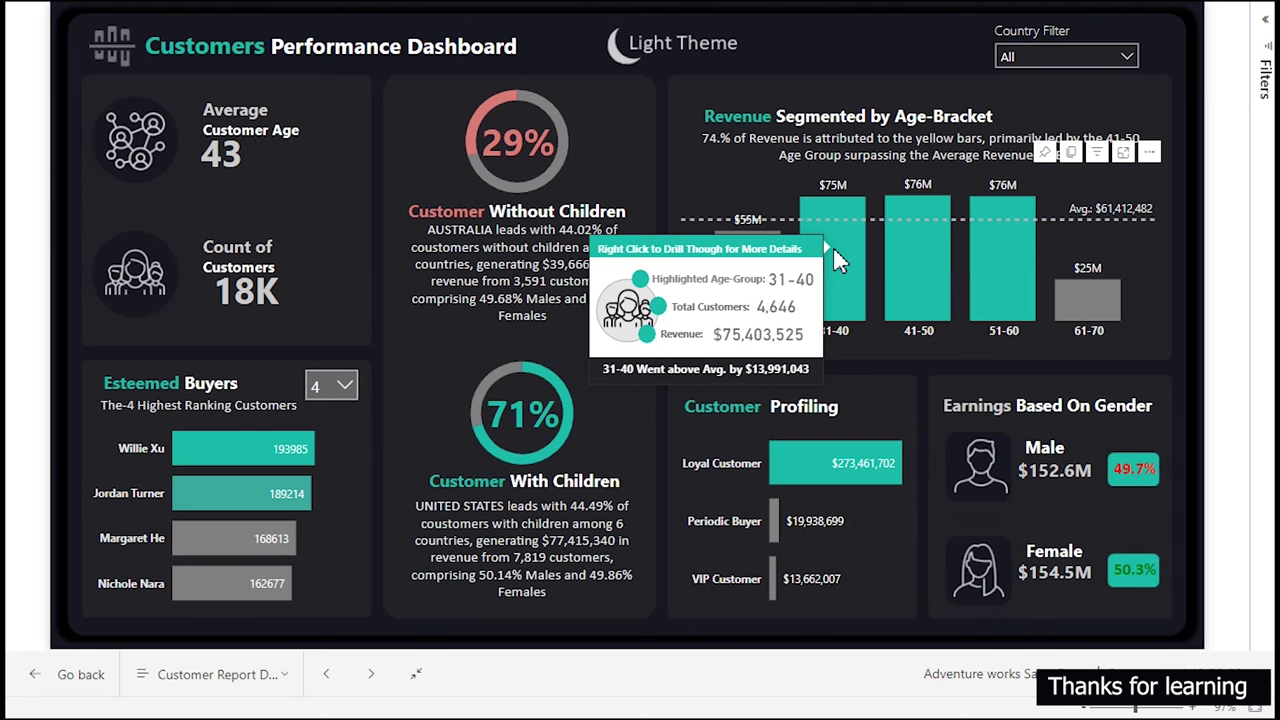
{"action": "left_click", "coordinate": [330, 388]}
{"action": "left_click", "coordinate": [339, 258]}
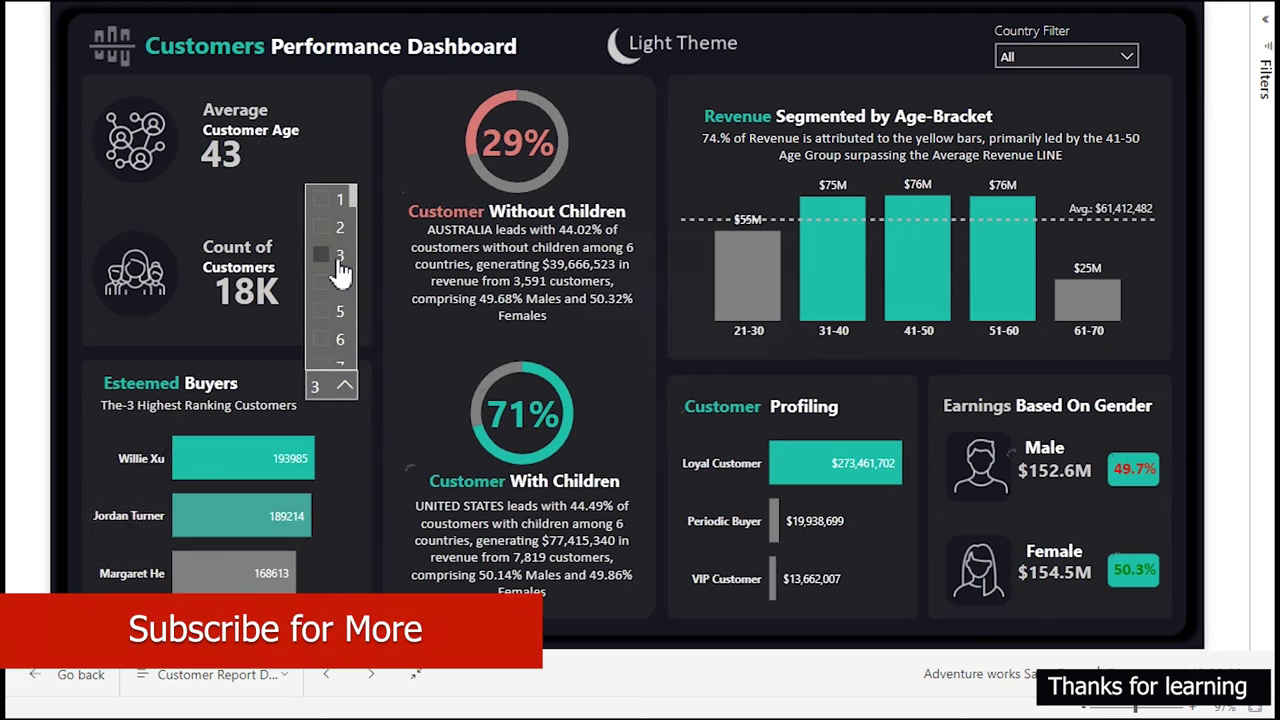
{"action": "left_click", "coordinate": [335, 322]}
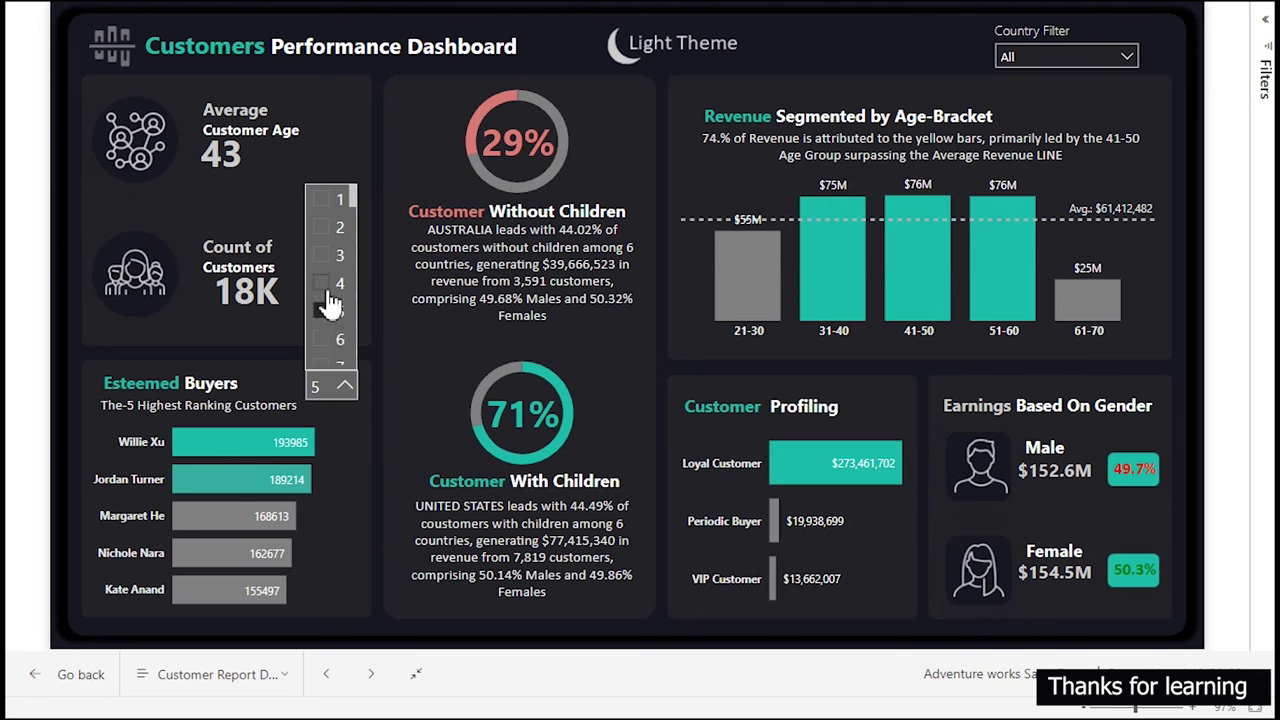
{"action": "left_click", "coordinate": [330, 285]}
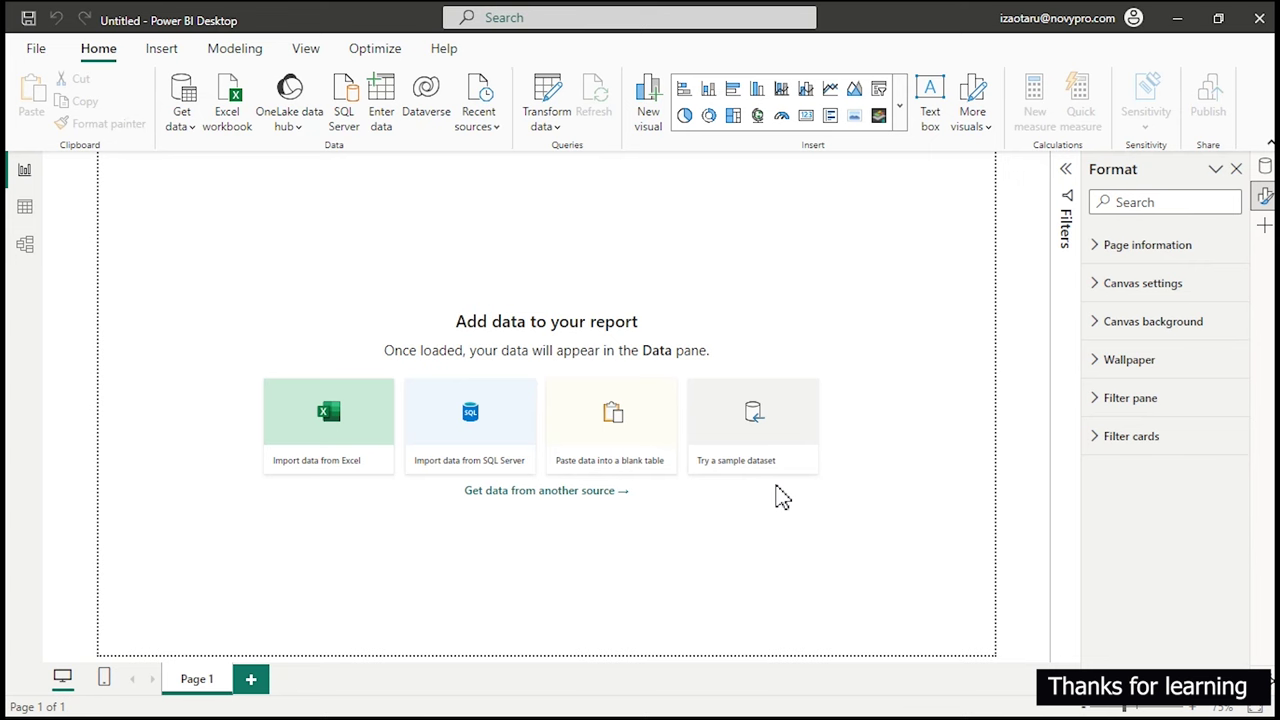
Connect the blank report to the AdventureWorksDW Excel workbook from the Databases folder.
{"action": "left_click", "coordinate": [240, 108]}
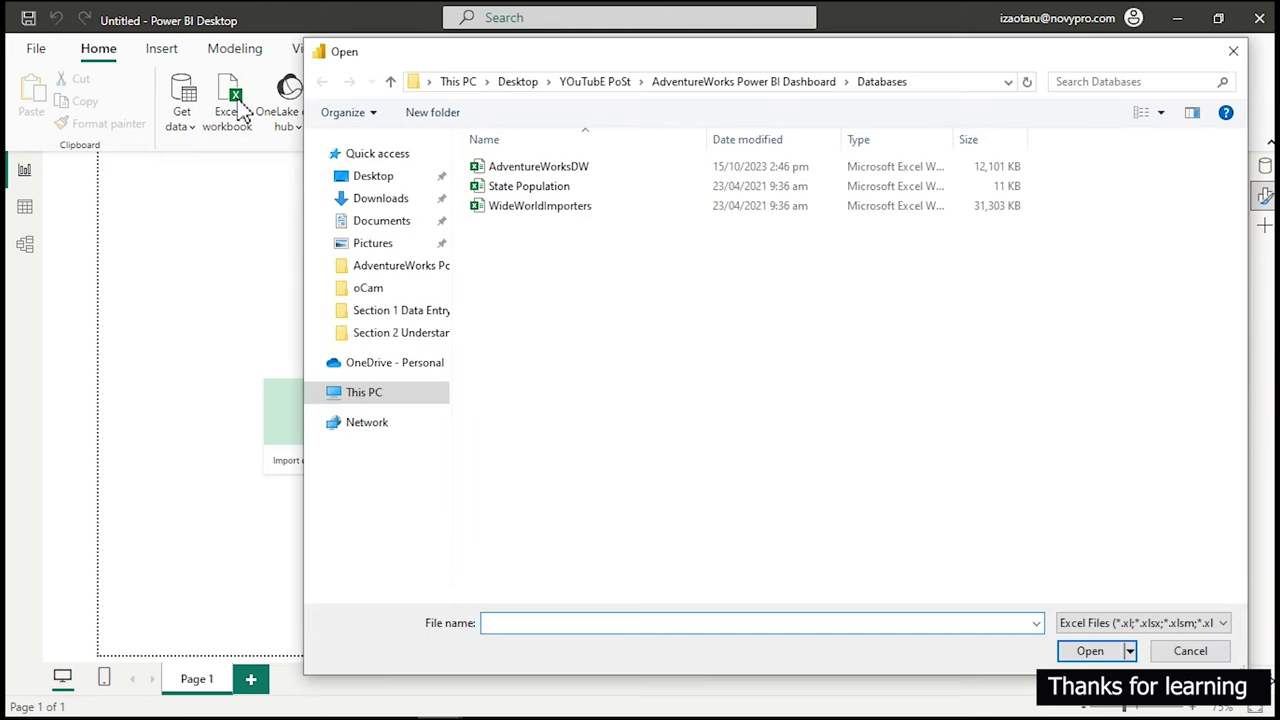
{"action": "left_click", "coordinate": [509, 177]}
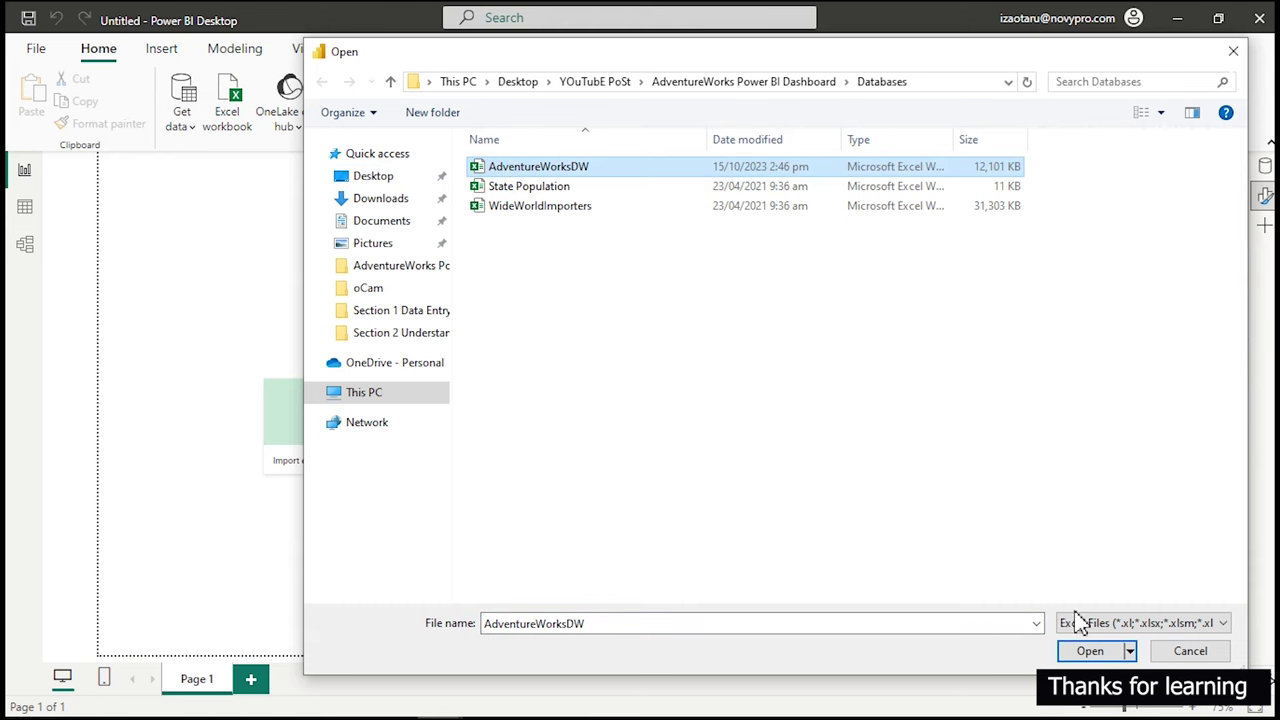
{"action": "left_click", "coordinate": [1089, 652]}
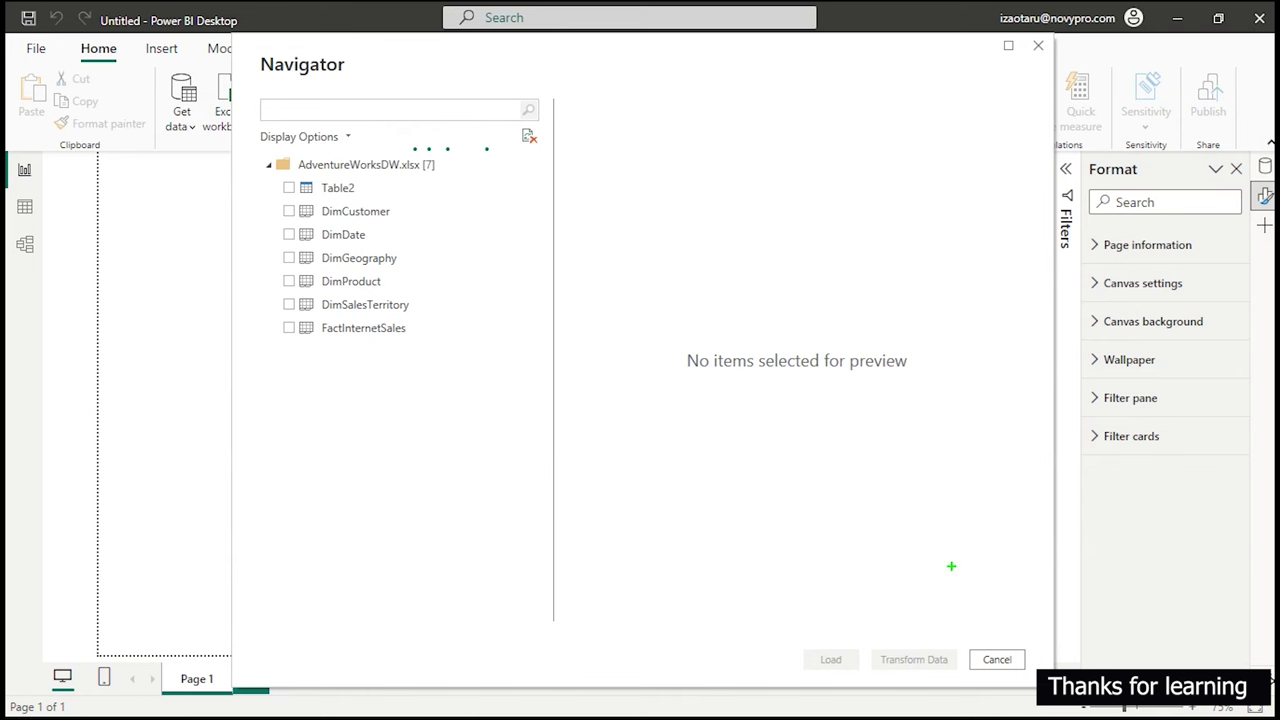
{"action": "left_click", "coordinate": [189, 212]}
{"action": "left_click_drag", "start_coordinate": [244, 174], "coordinate": [458, 364]}
{"action": "left_click_drag", "start_coordinate": [268, 193], "coordinate": [380, 182]}
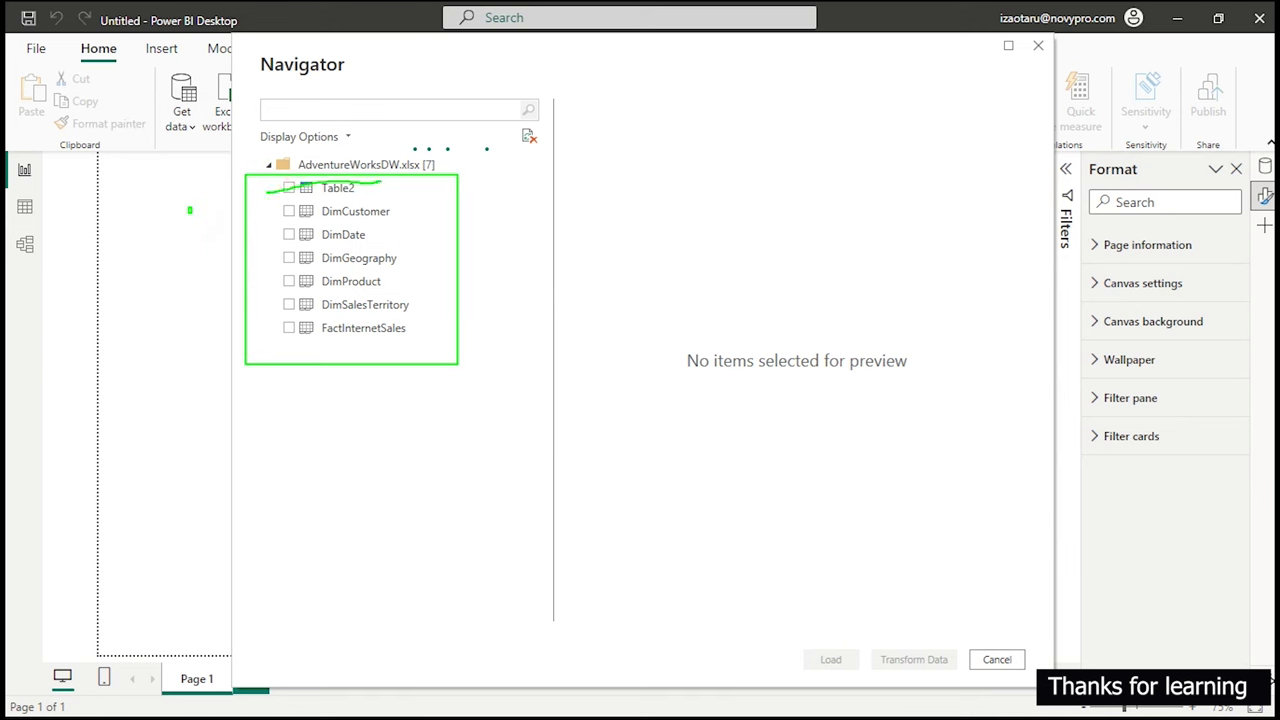
{"action": "key", "text": "Escape"}
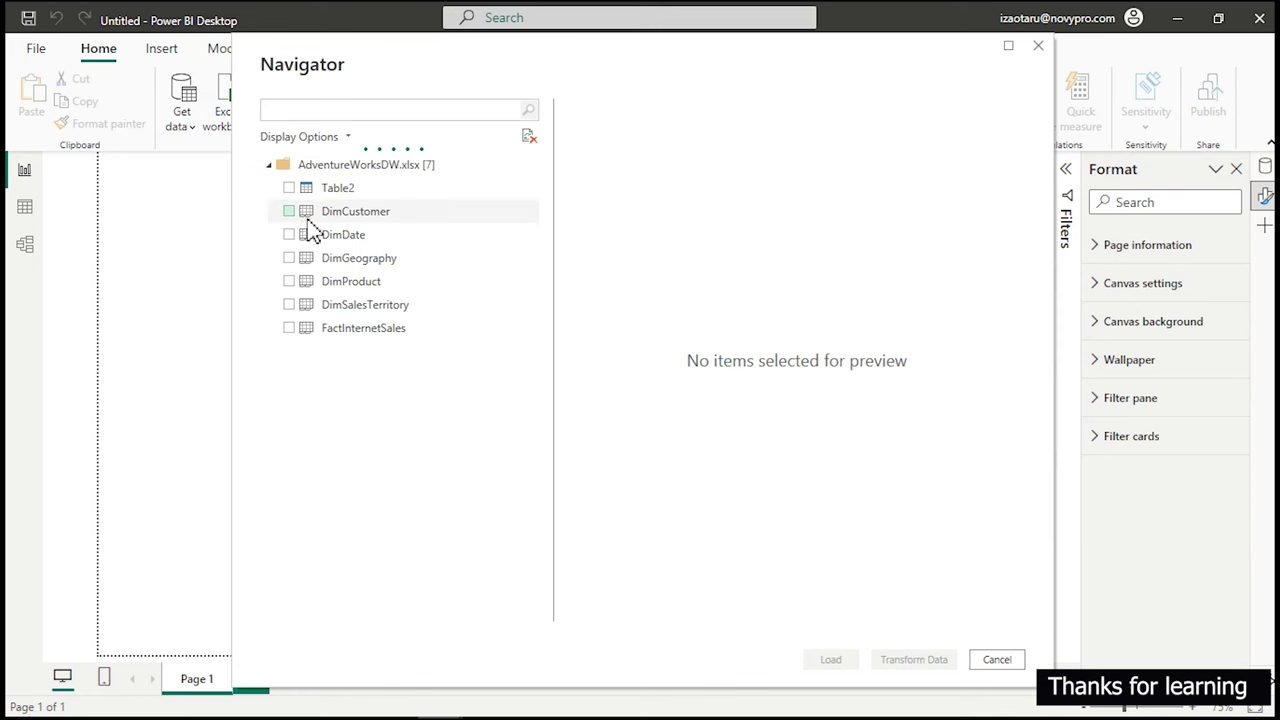
Select the DimCustomer, DimDate, DimGeography, DimProduct, DimSalesTerritory and FactInternetSales sheets for import.
{"action": "left_click", "coordinate": [291, 213]}
{"action": "left_click", "coordinate": [291, 235]}
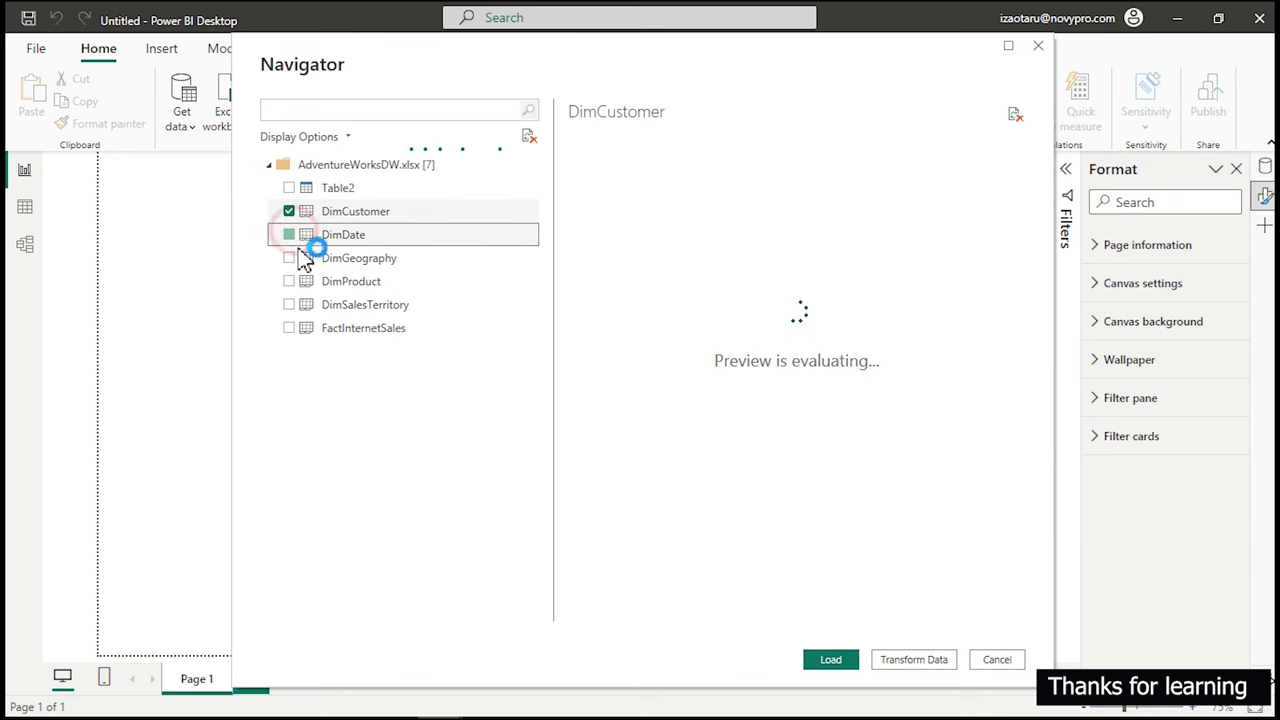
{"action": "left_click", "coordinate": [289, 258]}
{"action": "left_click", "coordinate": [289, 281]}
{"action": "left_click", "coordinate": [289, 304]}
{"action": "left_click", "coordinate": [289, 328]}
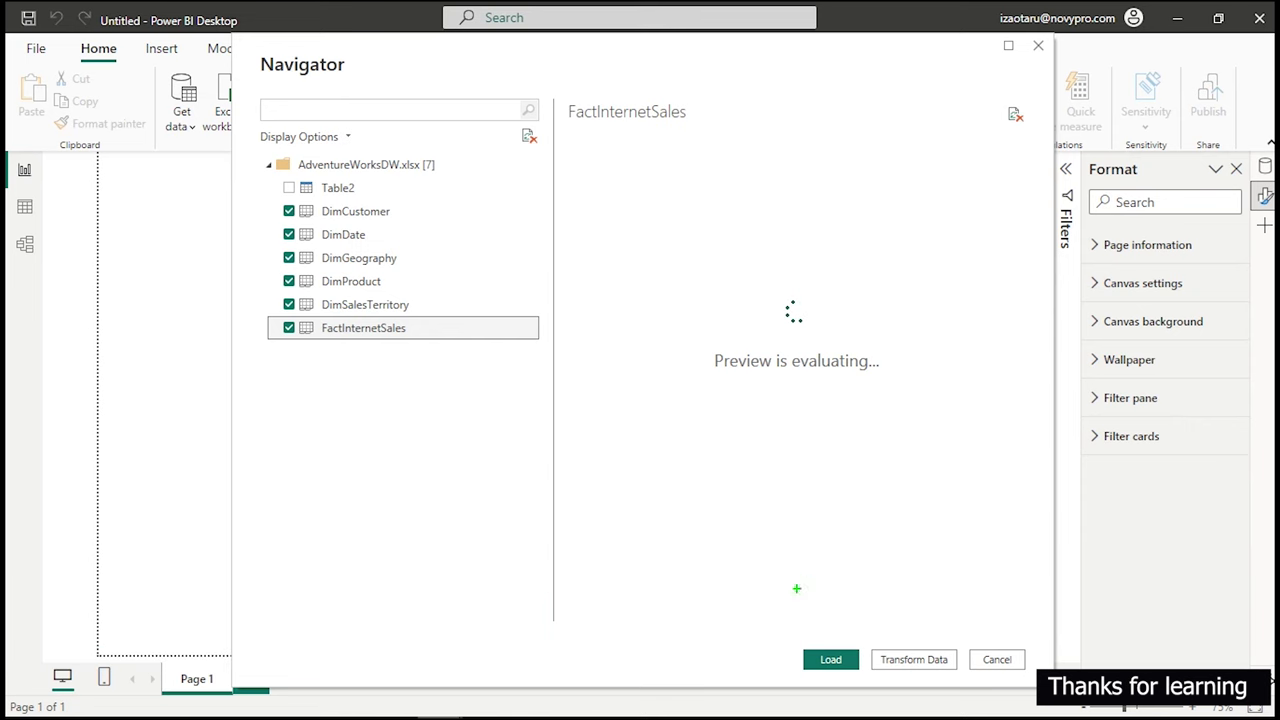
{"action": "mouse_move", "coordinate": [767, 625]}
{"action": "left_mouse_down"}
{"action": "mouse_move", "coordinate": [986, 645]}
{"action": "mouse_move", "coordinate": [1032, 686]}
{"action": "mouse_move", "coordinate": [1032, 675]}
{"action": "left_mouse_up"}
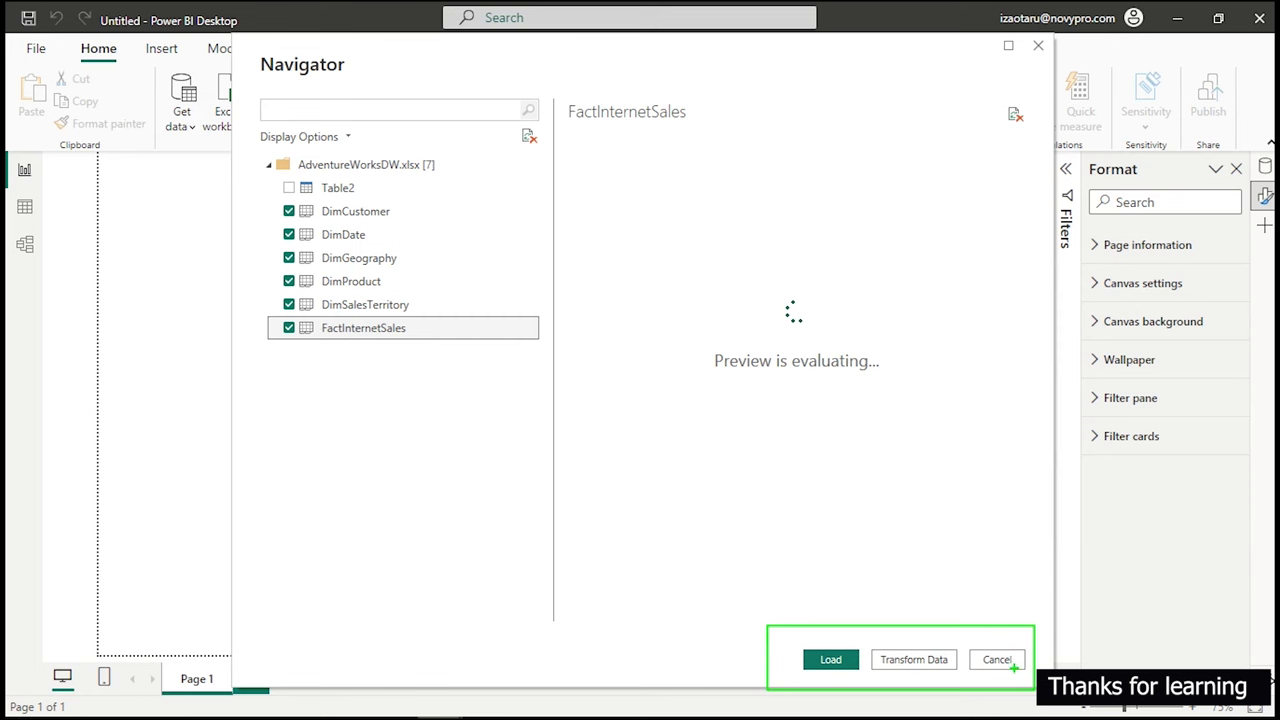
{"action": "left_click_drag", "start_coordinate": [779, 637], "coordinate": [868, 683]}
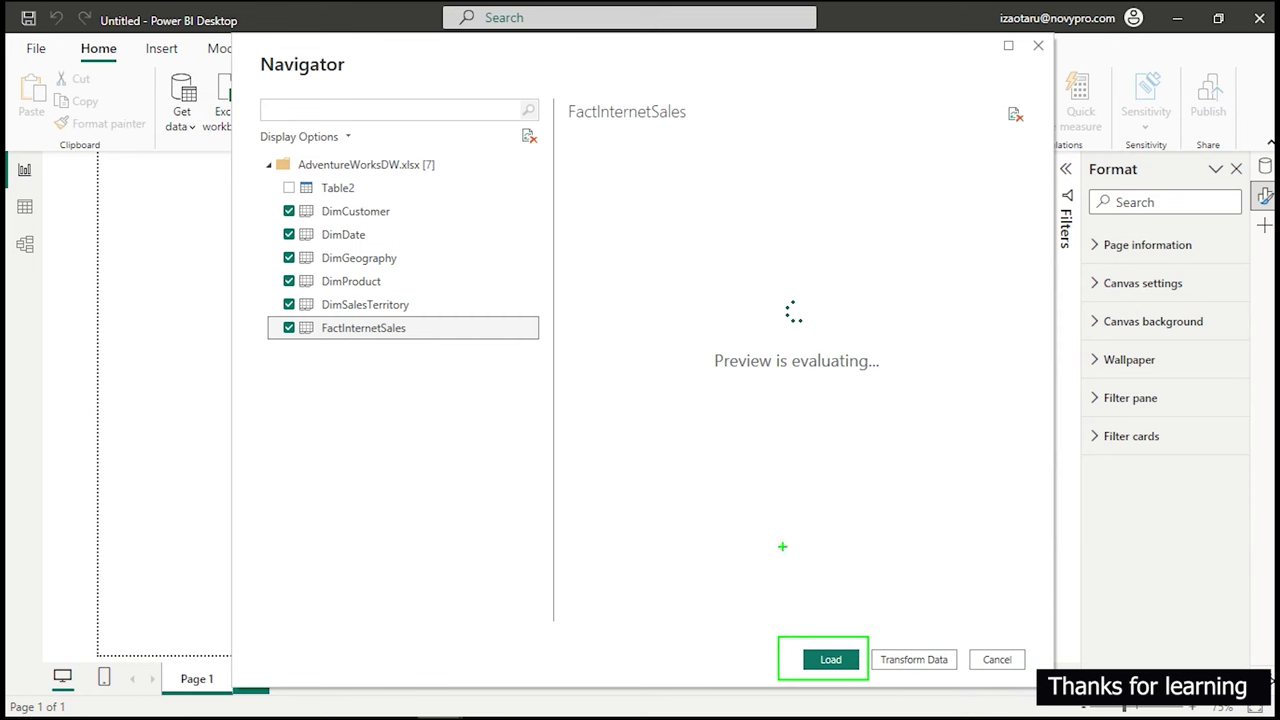
{"action": "mouse_move", "coordinate": [714, 523]}
{"action": "left_mouse_down"}
{"action": "mouse_move", "coordinate": [735, 575]}
{"action": "mouse_move", "coordinate": [725, 492]}
{"action": "mouse_move", "coordinate": [750, 545]}
{"action": "left_mouse_up"}
{"action": "left_click_drag", "start_coordinate": [772, 456], "coordinate": [802, 518]}
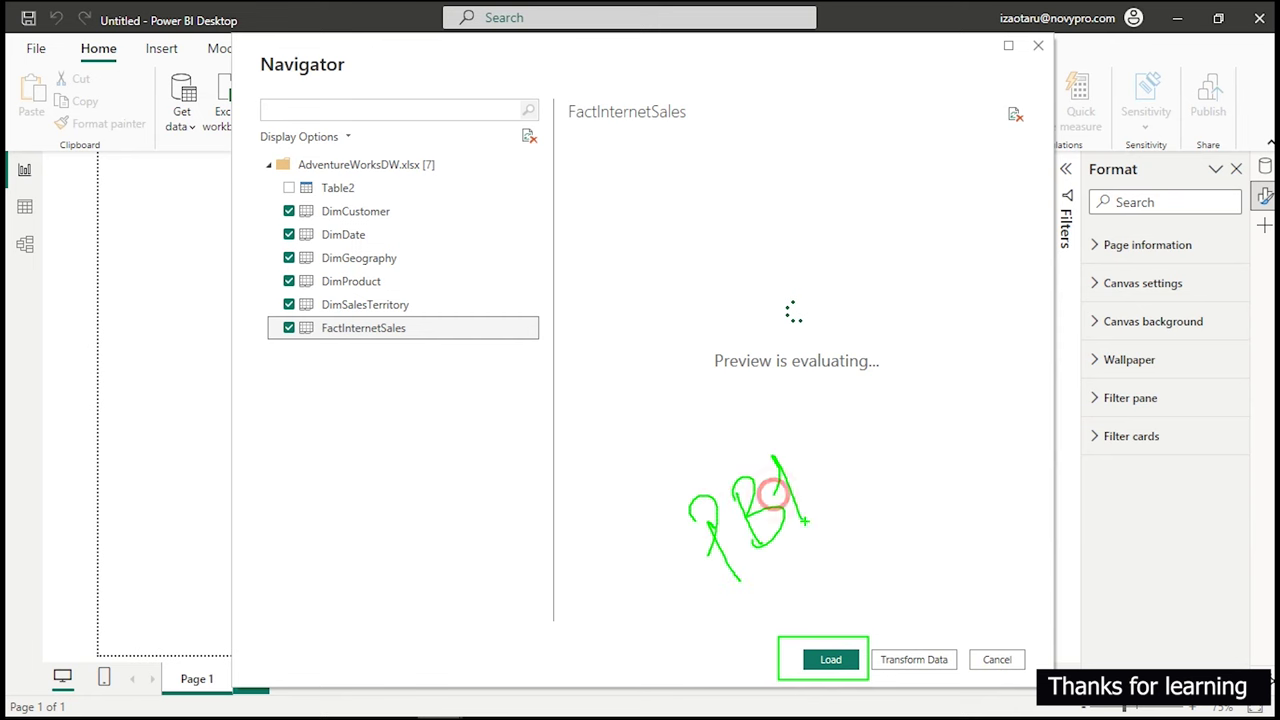
{"action": "left_click", "coordinate": [866, 640]}
{"action": "left_click_drag", "start_coordinate": [950, 645], "coordinate": [972, 676]}
{"action": "mouse_move", "coordinate": [881, 625]}
{"action": "left_mouse_down"}
{"action": "mouse_move", "coordinate": [912, 558]}
{"action": "mouse_move", "coordinate": [873, 514]}
{"action": "mouse_move", "coordinate": [912, 492]}
{"action": "mouse_move", "coordinate": [978, 497]}
{"action": "left_mouse_up"}
{"action": "mouse_move", "coordinate": [1018, 621]}
{"action": "left_mouse_down"}
{"action": "mouse_move", "coordinate": [1030, 660]}
{"action": "mouse_move", "coordinate": [983, 616]}
{"action": "left_mouse_up"}
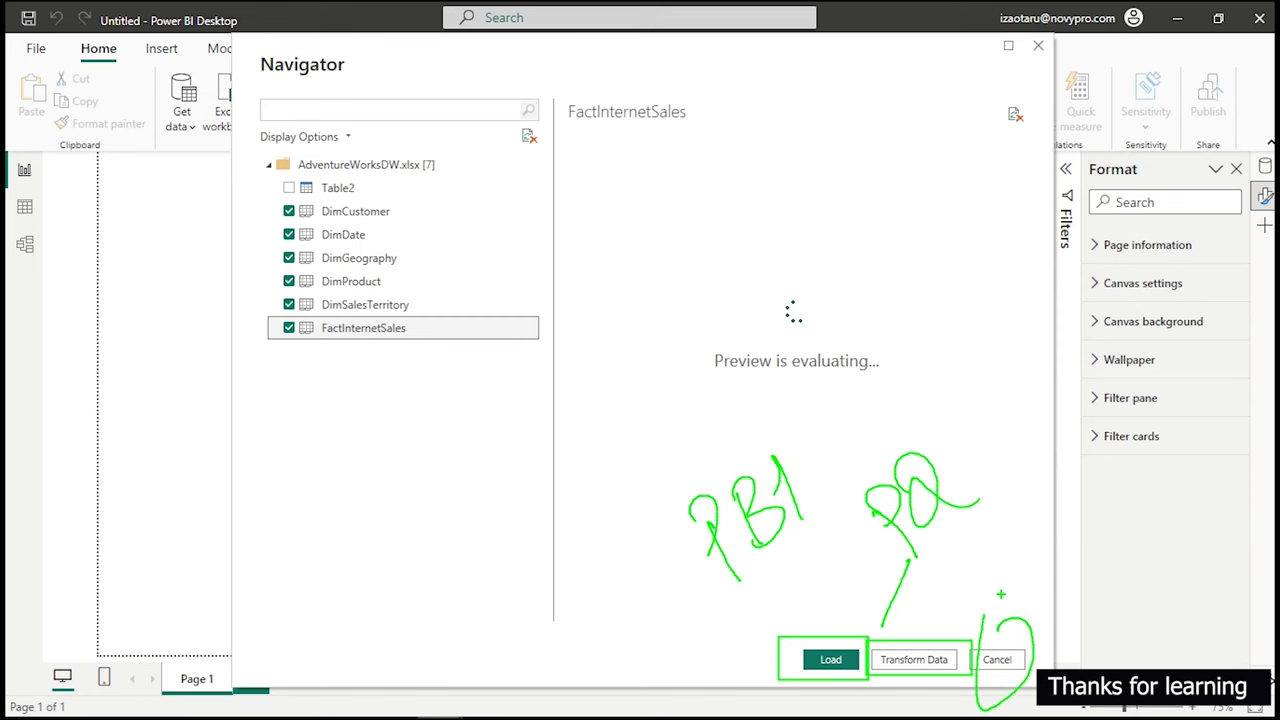
{"action": "key", "text": "Escape"}
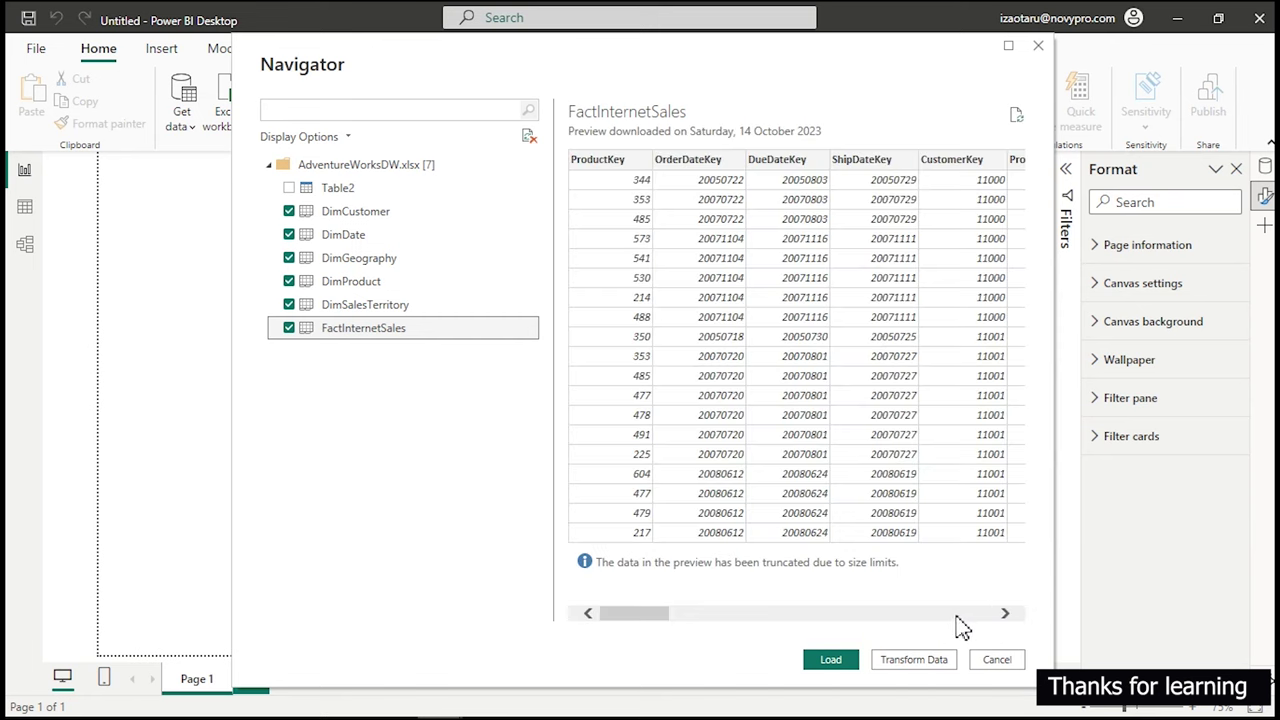
Open the selected tables in Power Query Editor for transformation and rename the FactInternetSales query to FactTable.
{"action": "left_click", "coordinate": [936, 664]}
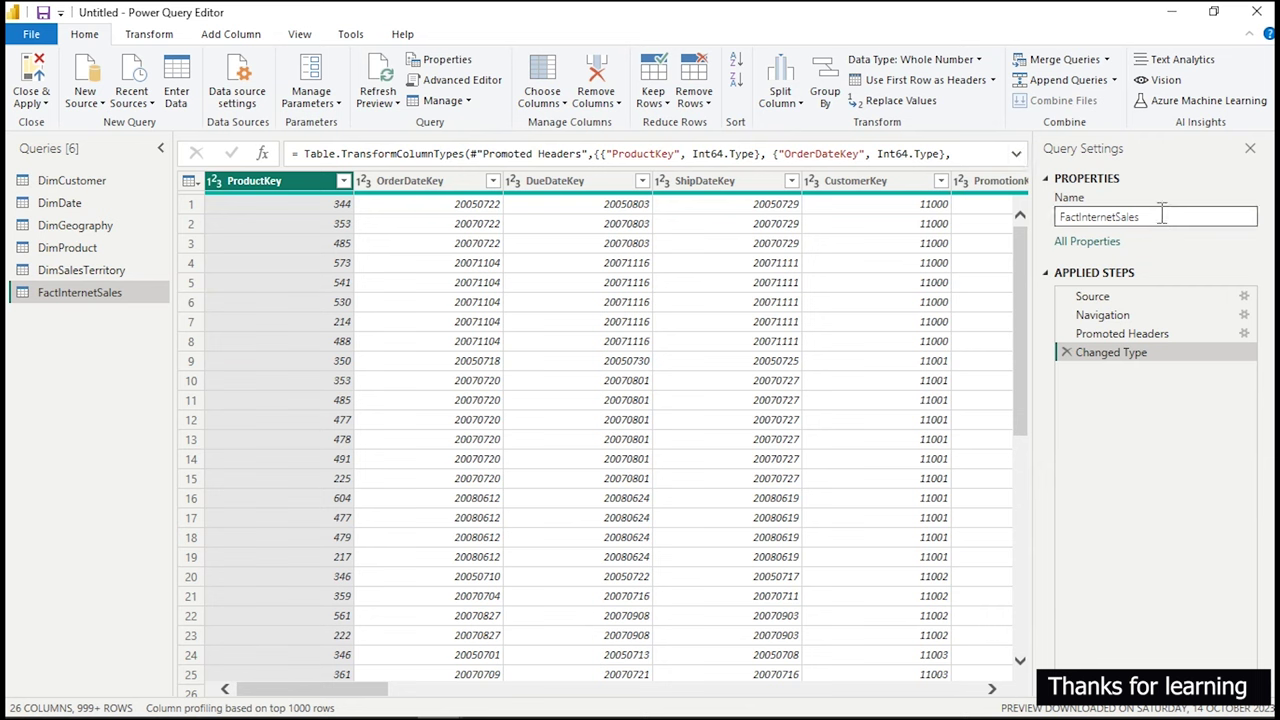
{"action": "left_click_drag", "start_coordinate": [1163, 216], "coordinate": [1054, 222]}
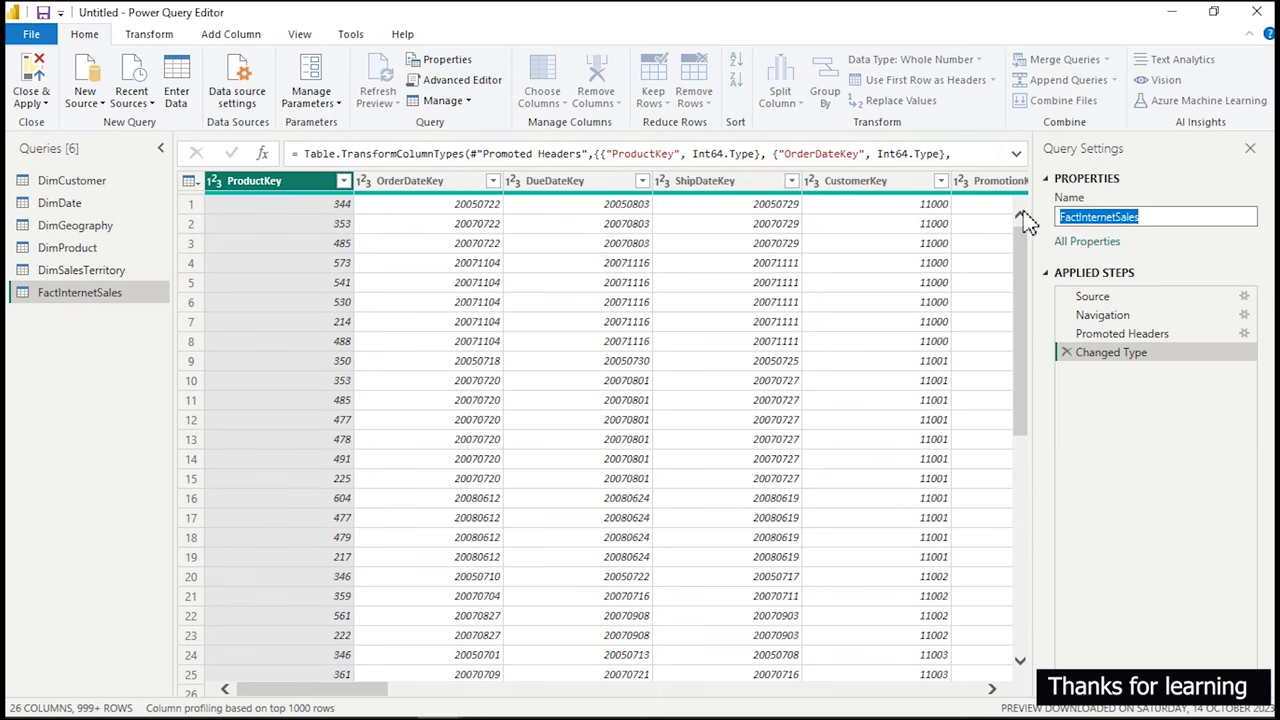
{"action": "type", "text": "FactTable"}
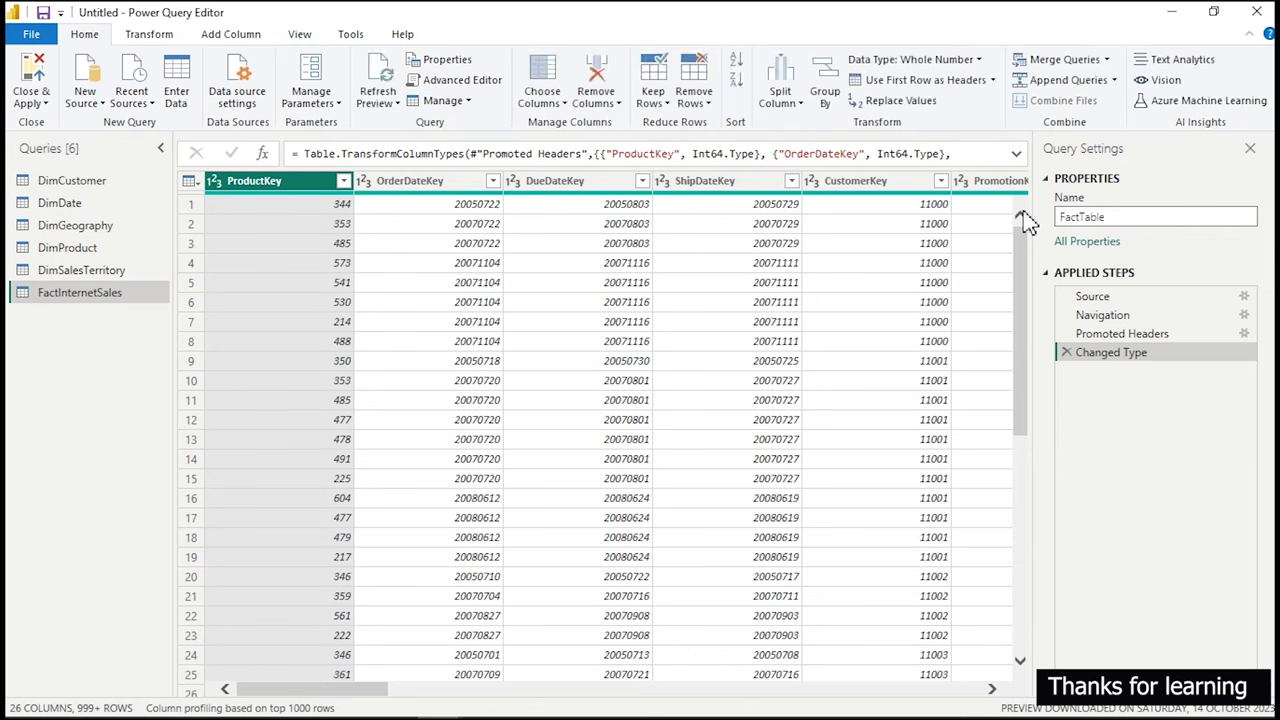
{"action": "key", "text": "Return"}
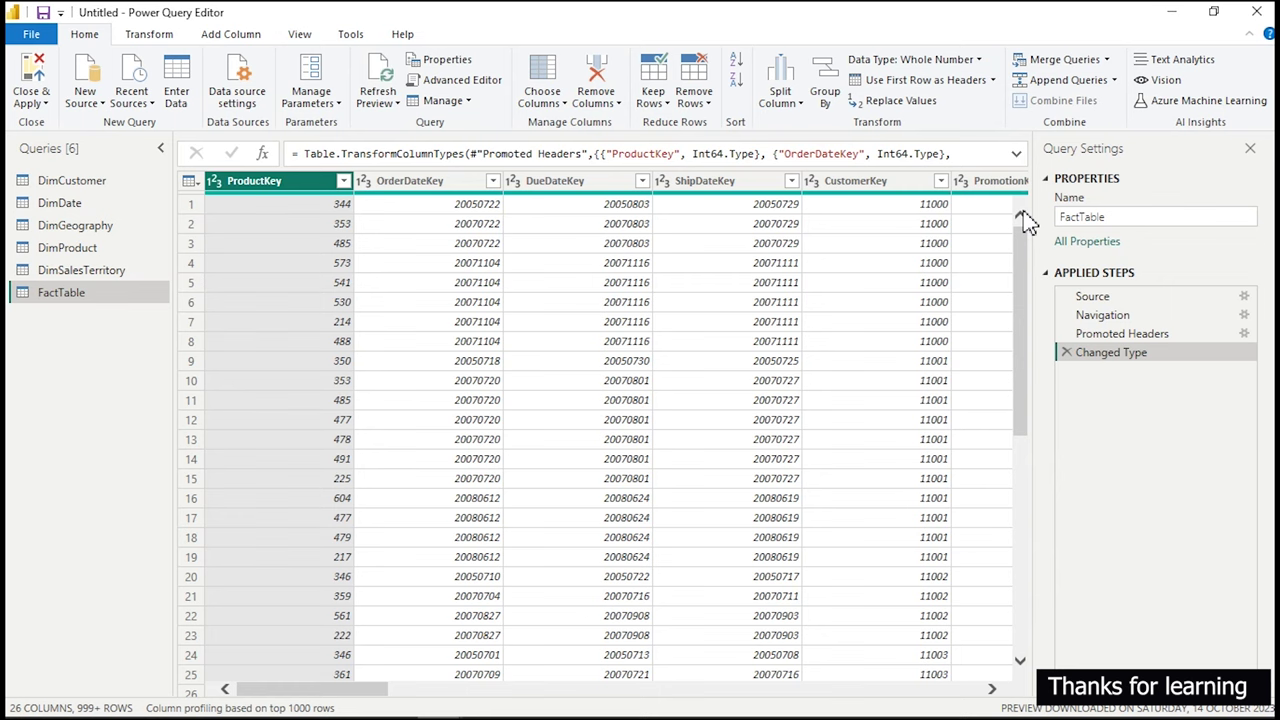
Examine the OrderDateKey, DueDateKey and ShipDateKey columns of the FactTable query.
{"action": "left_click", "coordinate": [393, 188]}
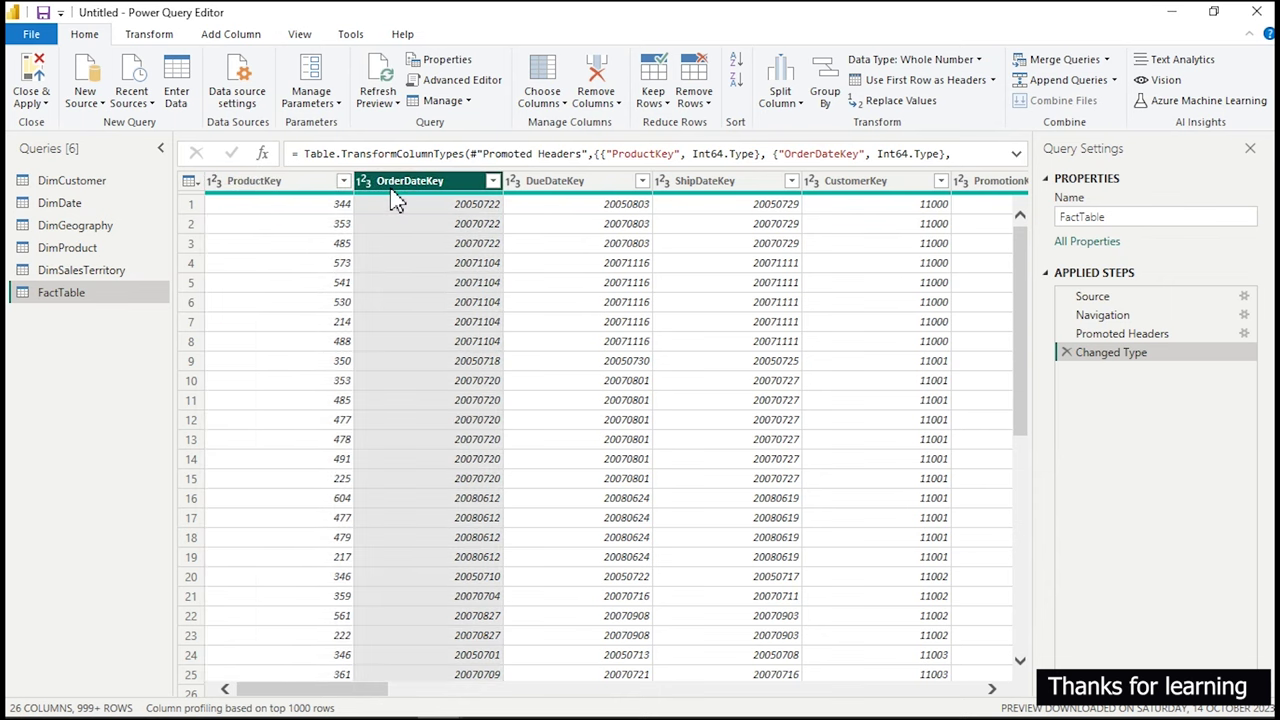
{"action": "left_click", "coordinate": [558, 188]}
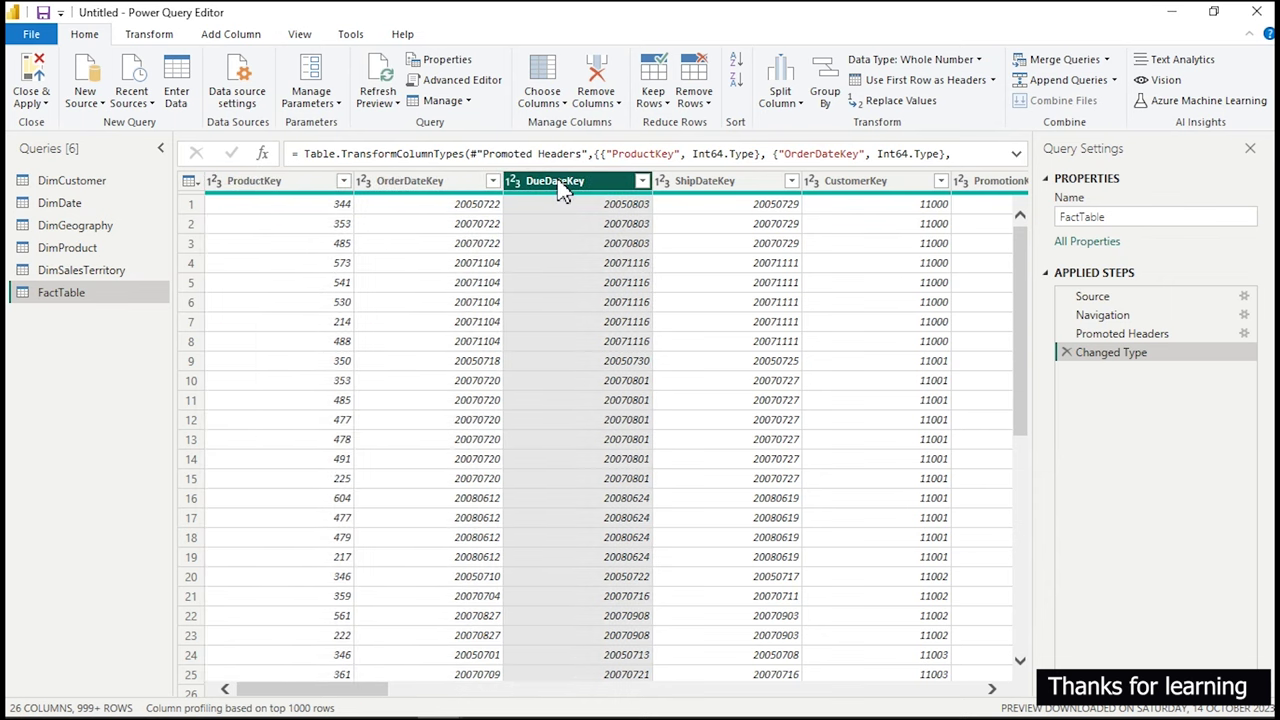
{"action": "left_click", "coordinate": [709, 194]}
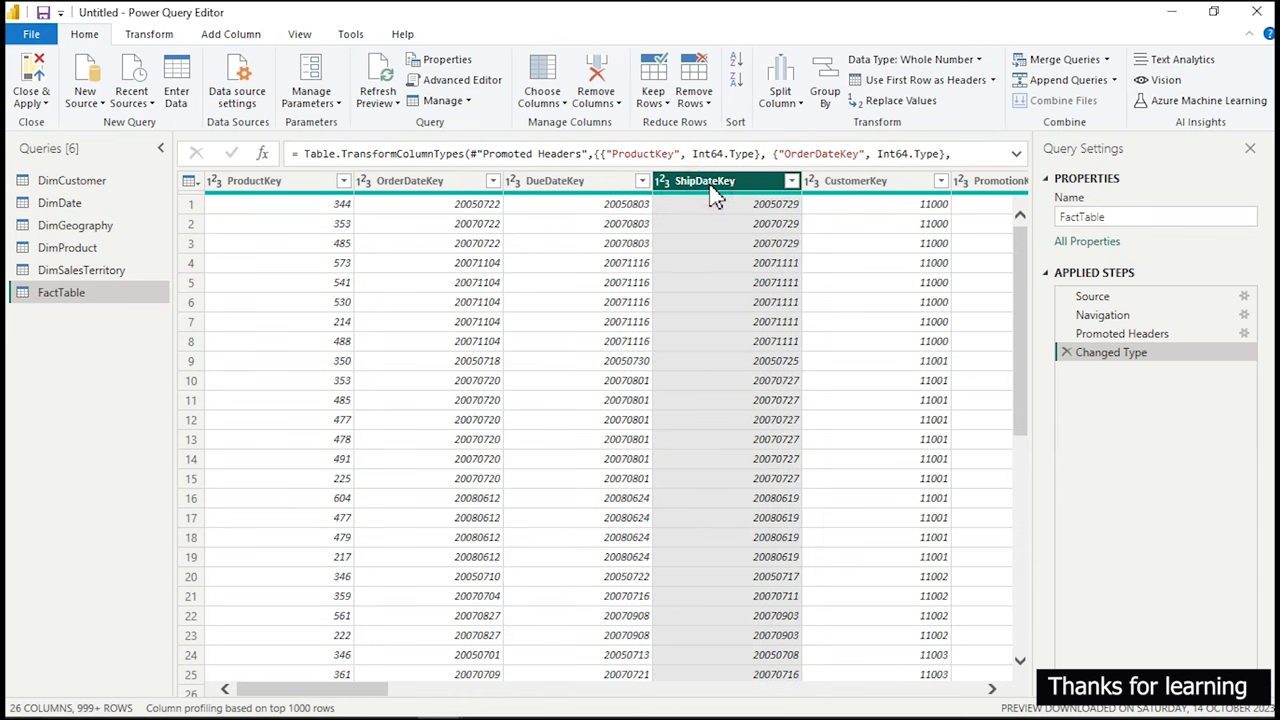
{"action": "left_click_drag", "start_coordinate": [366, 690], "coordinate": [275, 657]}
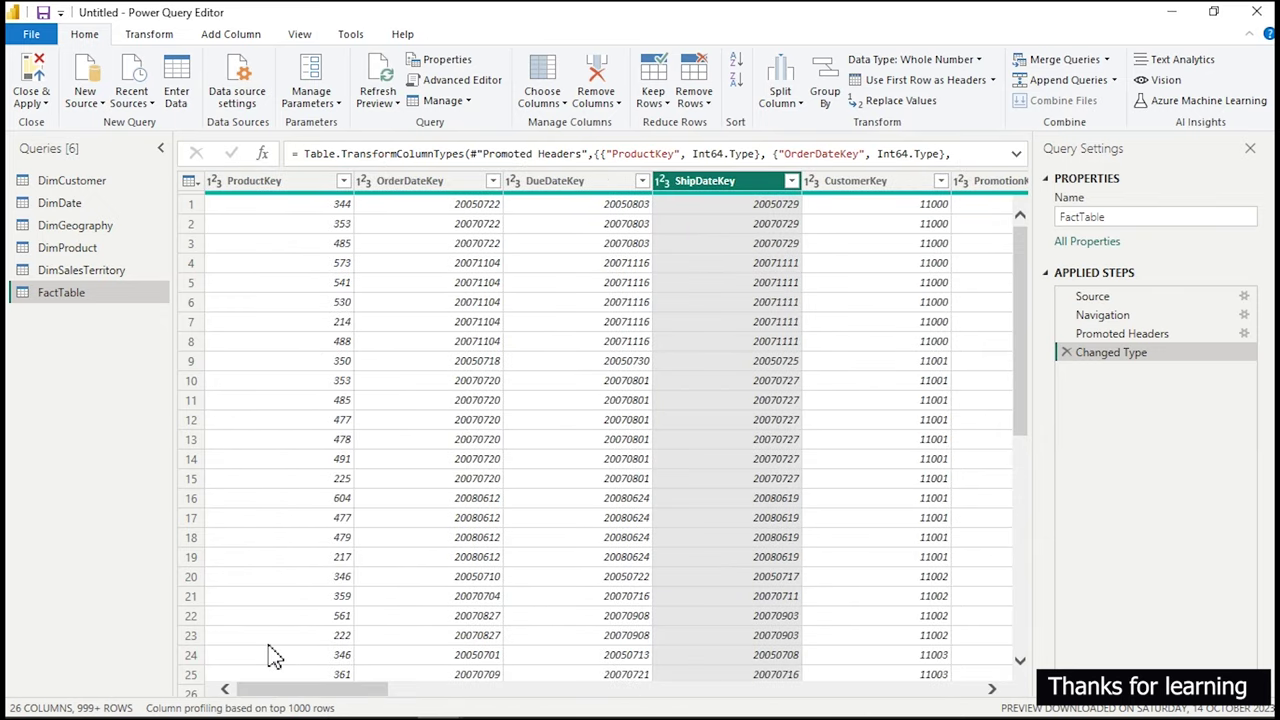
{"action": "right_click", "coordinate": [745, 201]}
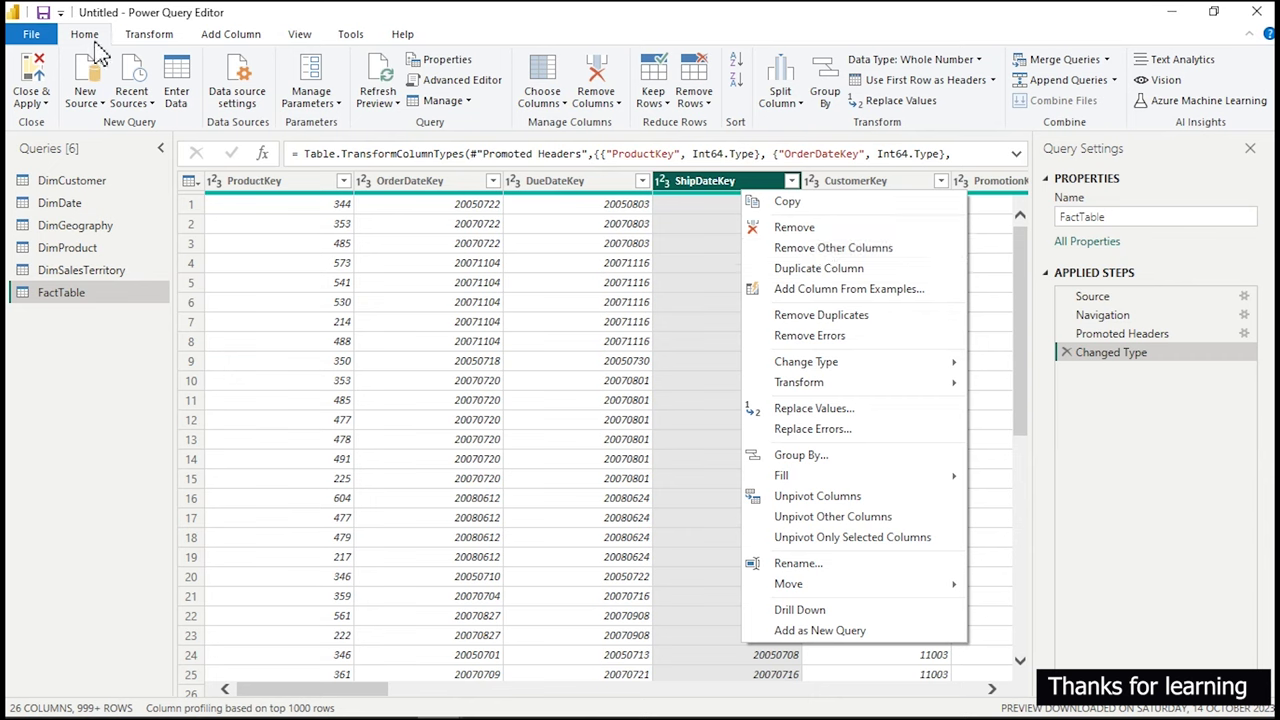
{"action": "left_click", "coordinate": [142, 36]}
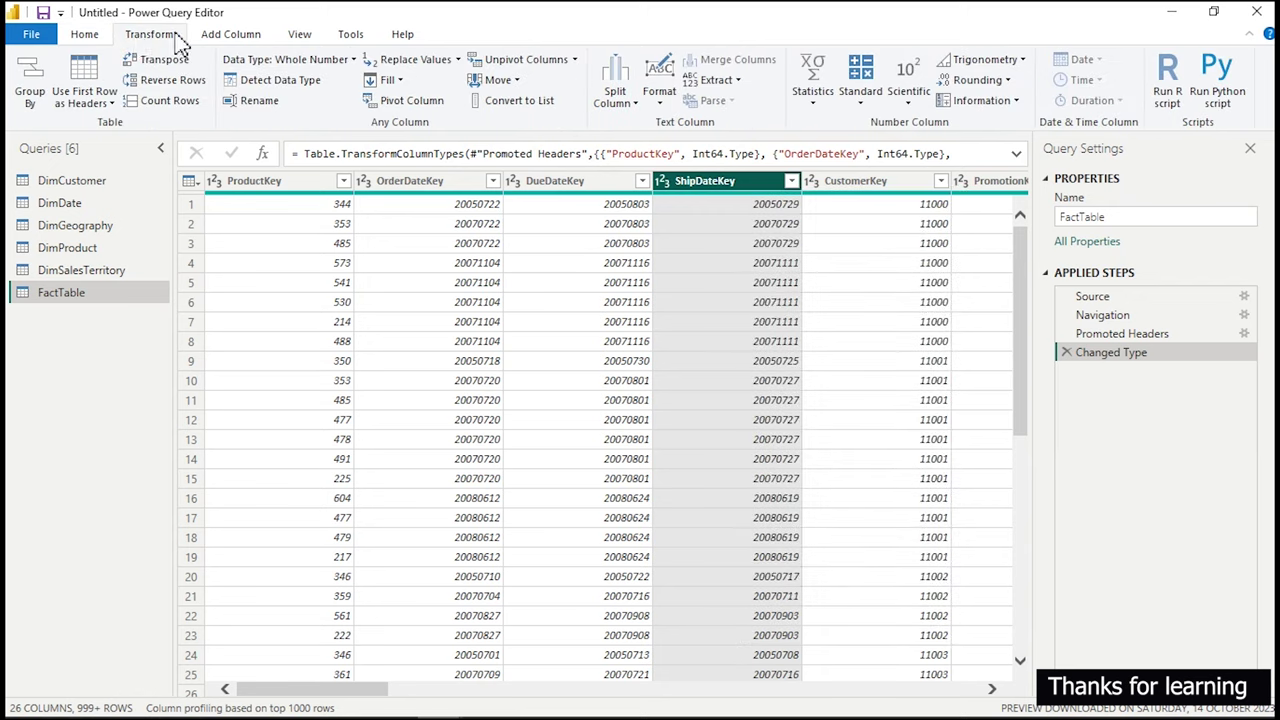
{"action": "left_click", "coordinate": [197, 38]}
{"action": "left_click", "coordinate": [88, 38]}
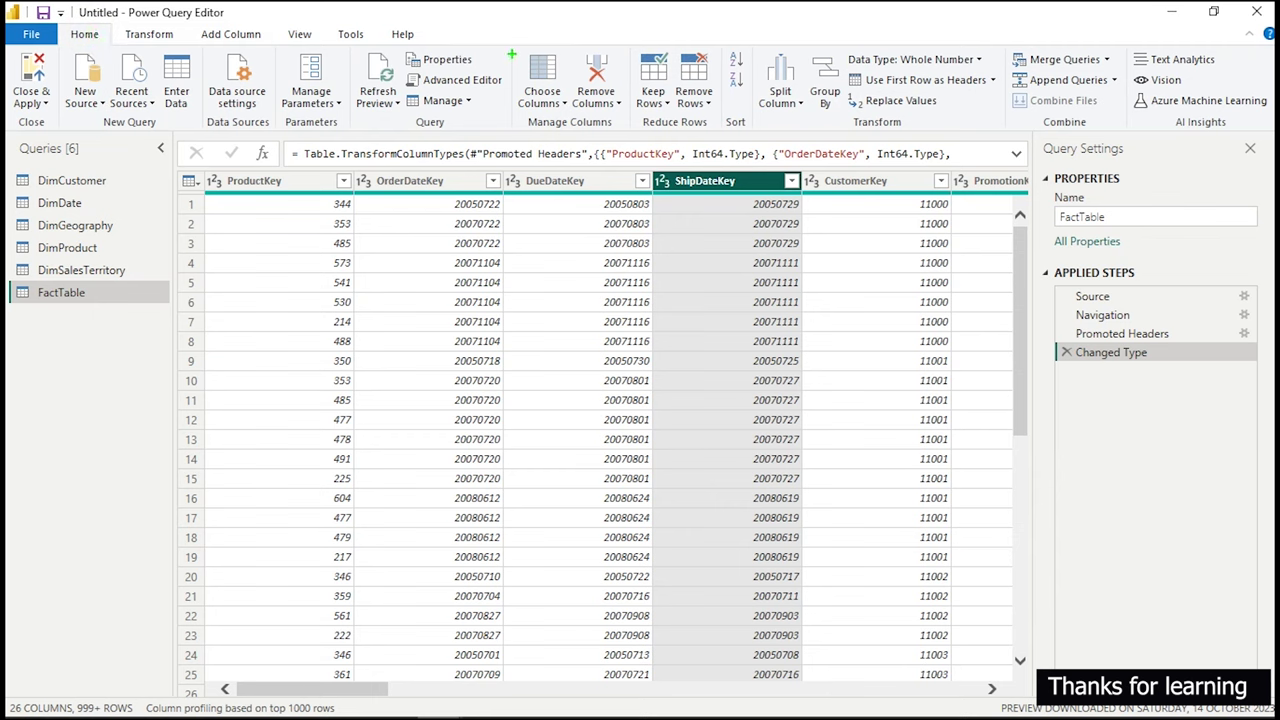
{"action": "mouse_move", "coordinate": [513, 55]}
{"action": "left_mouse_down"}
{"action": "mouse_move", "coordinate": [560, 110]}
{"action": "mouse_move", "coordinate": [550, 121]}
{"action": "left_mouse_up"}
{"action": "mouse_move", "coordinate": [503, 50]}
{"action": "left_mouse_down"}
{"action": "mouse_move", "coordinate": [594, 140]}
{"action": "mouse_move", "coordinate": [575, 120]}
{"action": "left_mouse_up"}
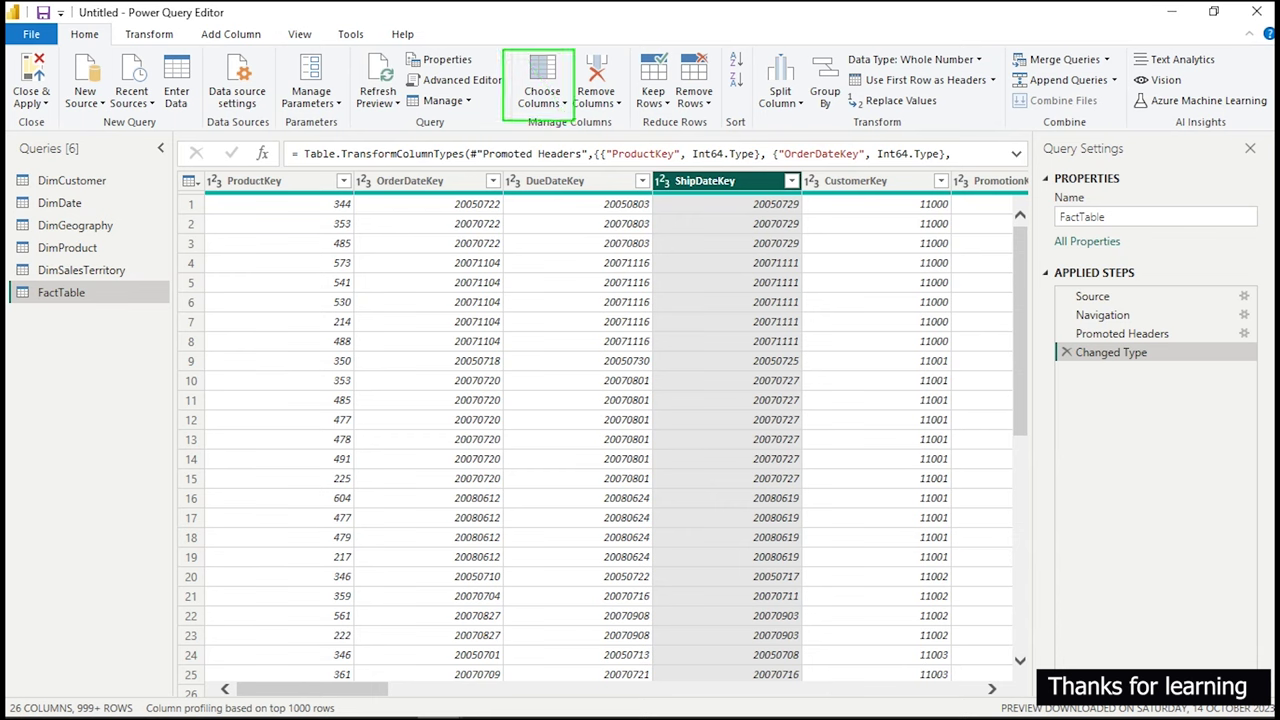
Start choosing the FactTable columns to keep, clearing the full selection and including only ProductKey, CustomerKey and SalesTerritoryKey.
{"action": "left_click", "coordinate": [565, 105]}
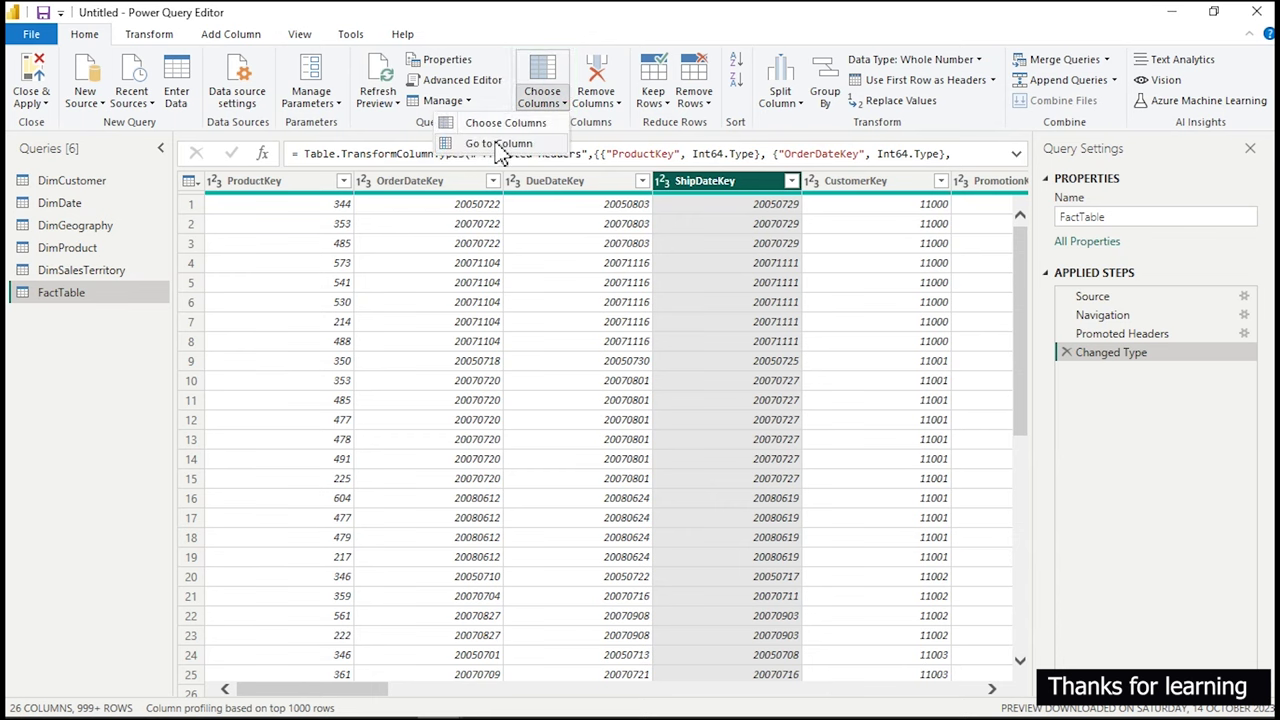
{"action": "left_click", "coordinate": [518, 126]}
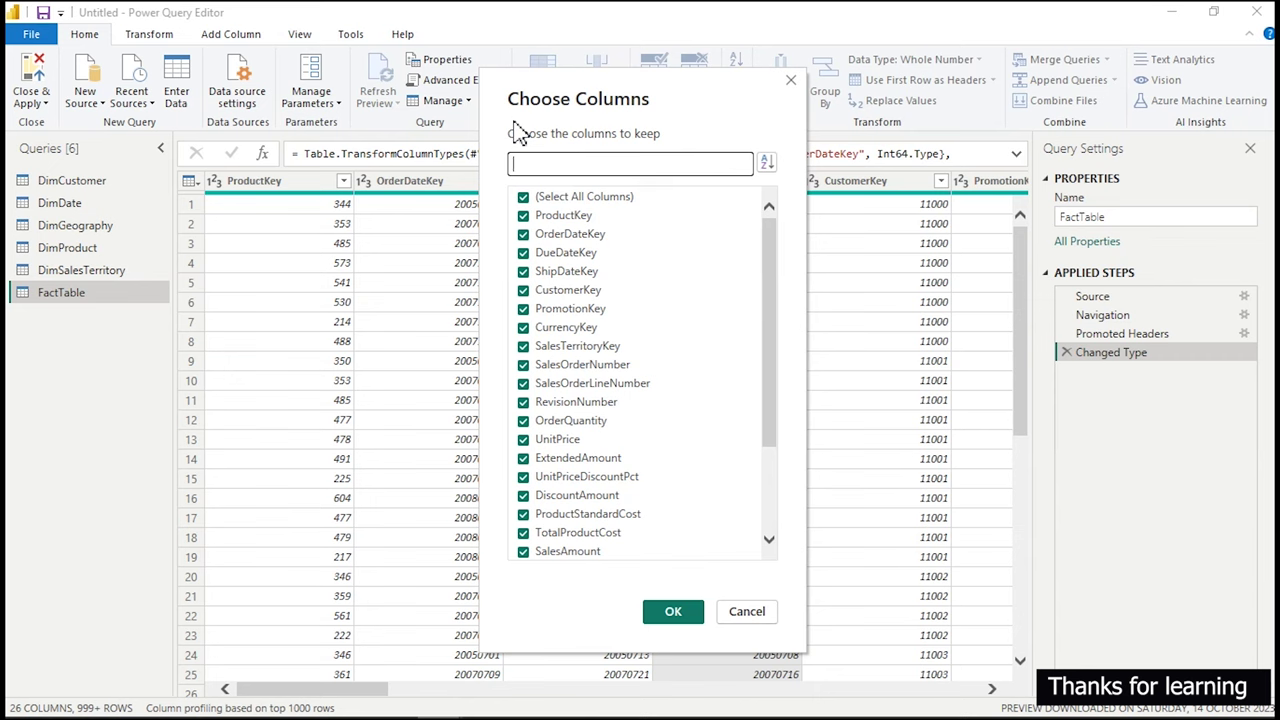
{"action": "left_click", "coordinate": [523, 199]}
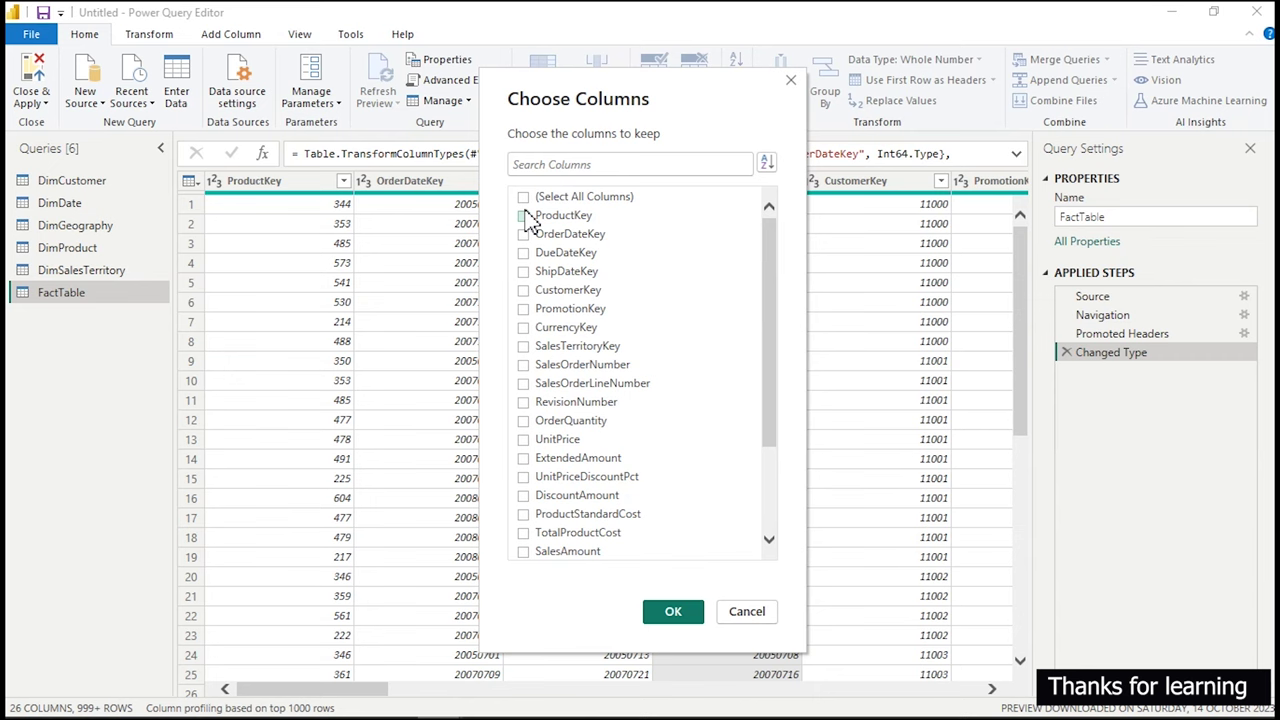
{"action": "left_click", "coordinate": [525, 217]}
{"action": "left_click", "coordinate": [523, 290]}
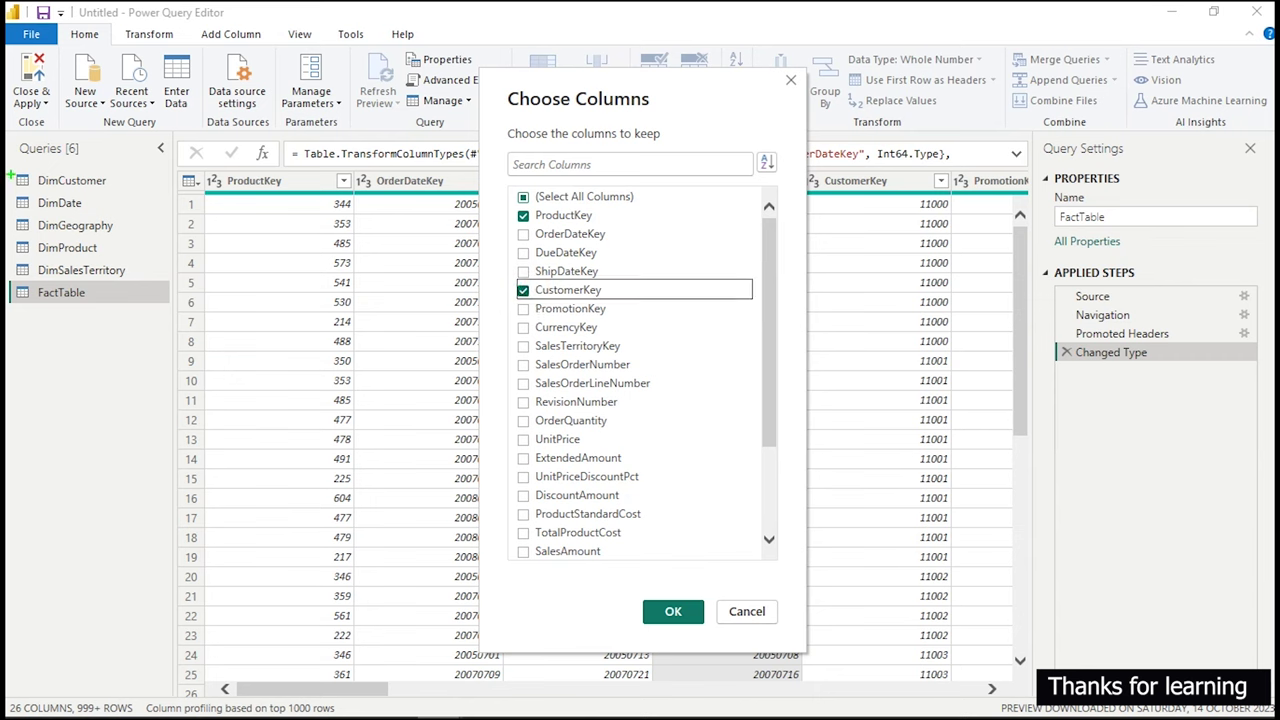
{"action": "mouse_move", "coordinate": [12, 170]}
{"action": "left_mouse_down"}
{"action": "mouse_move", "coordinate": [66, 266]}
{"action": "mouse_move", "coordinate": [133, 279]}
{"action": "left_mouse_up"}
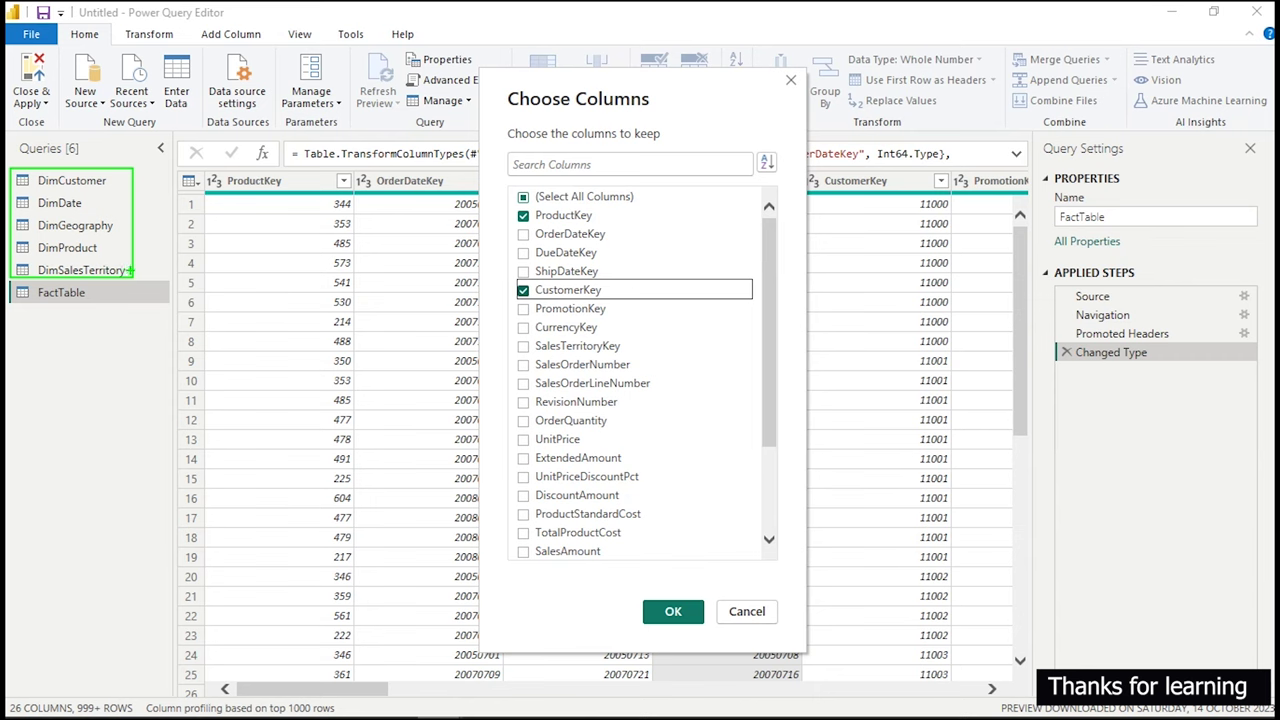
{"action": "left_click_drag", "start_coordinate": [133, 272], "coordinate": [288, 318]}
{"action": "key", "text": "Escape"}
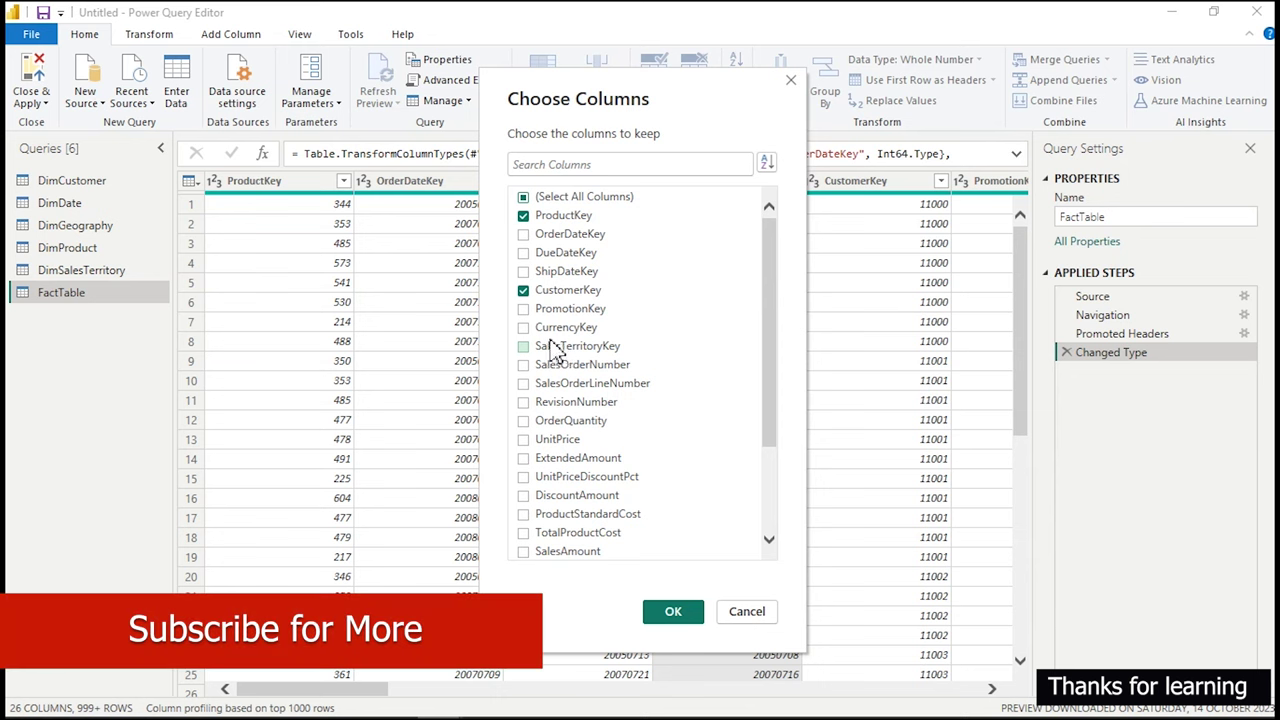
{"action": "left_click", "coordinate": [523, 346]}
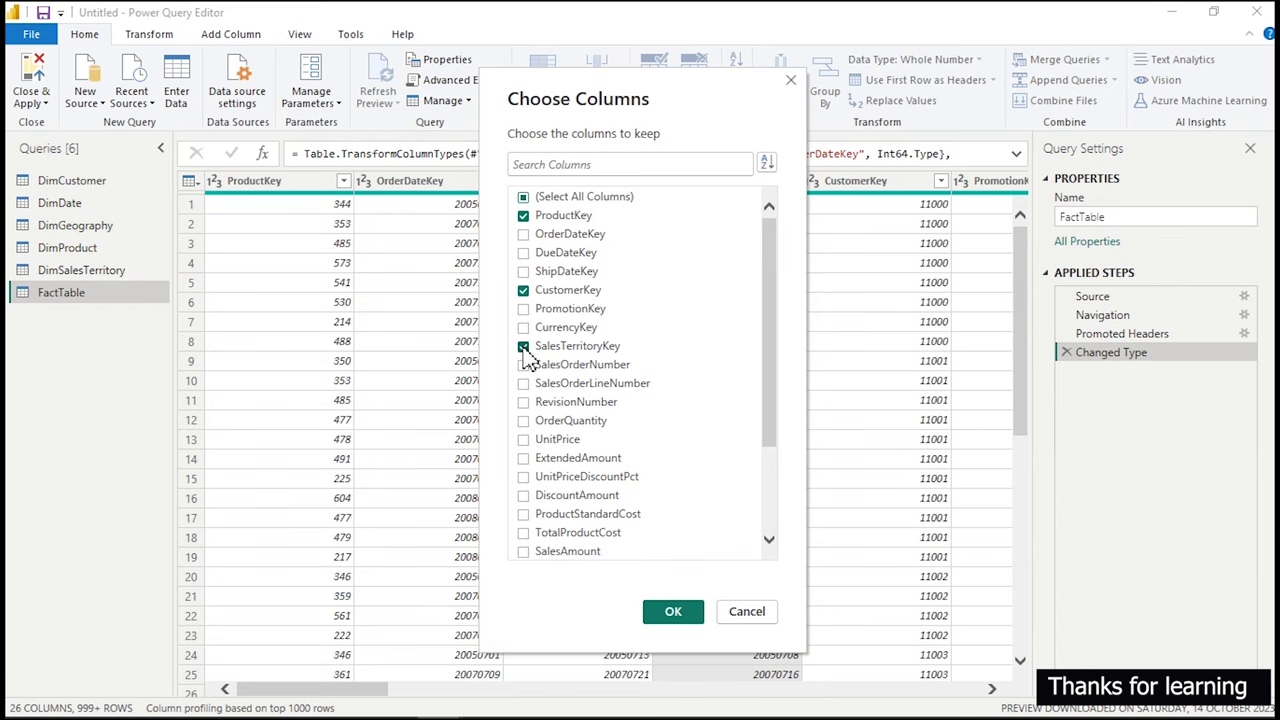
Add OrderQuantity, OrderDate, DueDate and ShipDate to the columns kept in FactTable and apply the column choice.
{"action": "left_click", "coordinate": [525, 440]}
{"action": "left_click", "coordinate": [524, 421]}
{"action": "left_click", "coordinate": [524, 442]}
{"action": "left_click_drag", "start_coordinate": [766, 366], "coordinate": [777, 470]}
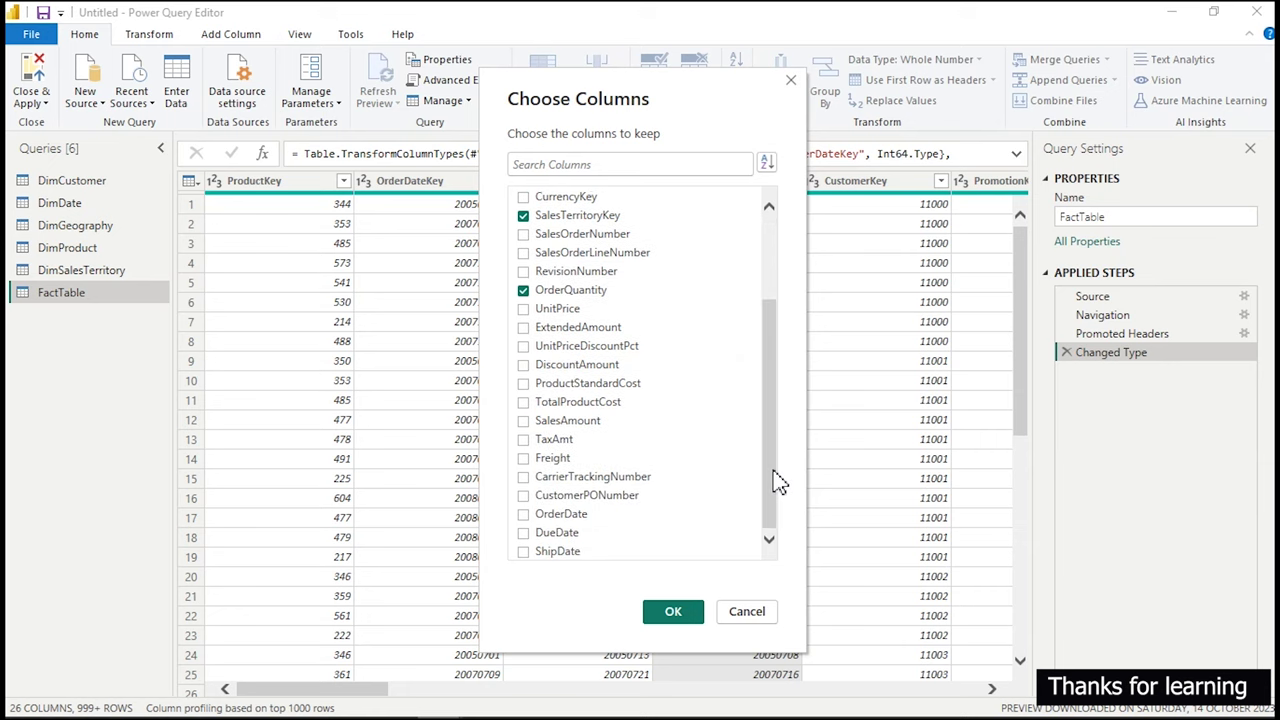
{"action": "left_click", "coordinate": [523, 553]}
{"action": "left_click", "coordinate": [523, 533]}
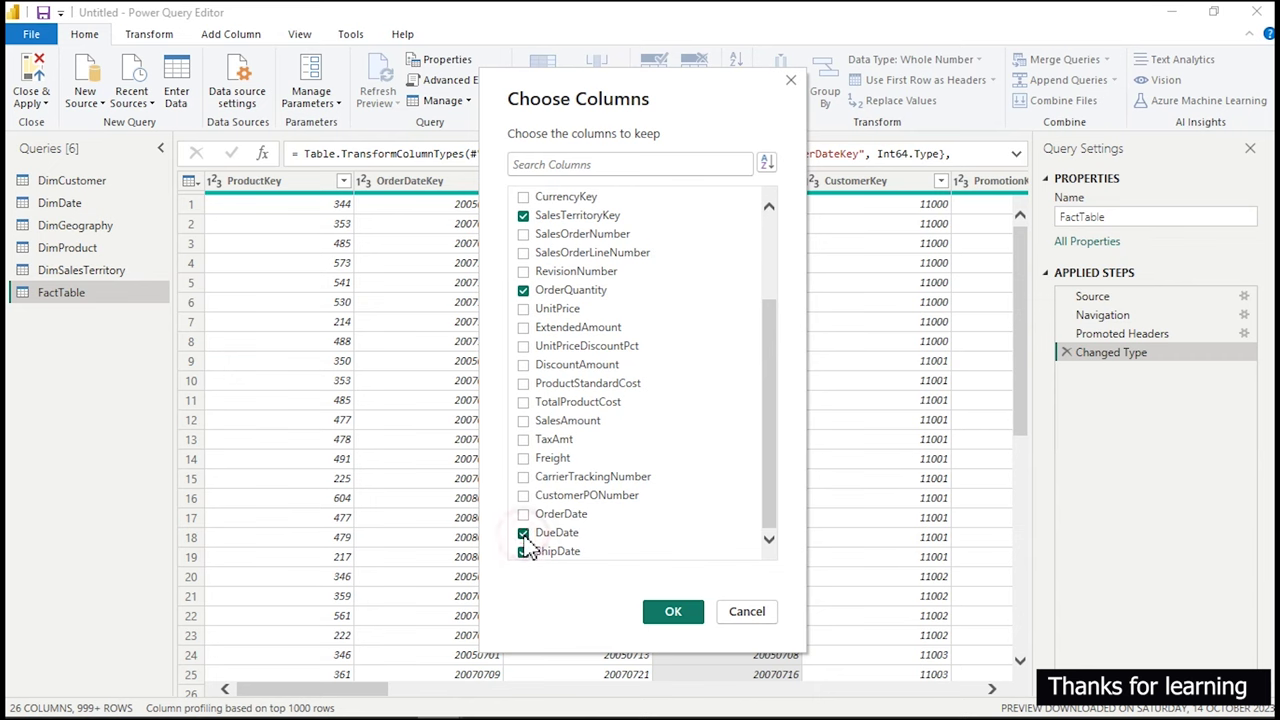
{"action": "left_click", "coordinate": [522, 515]}
{"action": "left_click", "coordinate": [673, 612]}
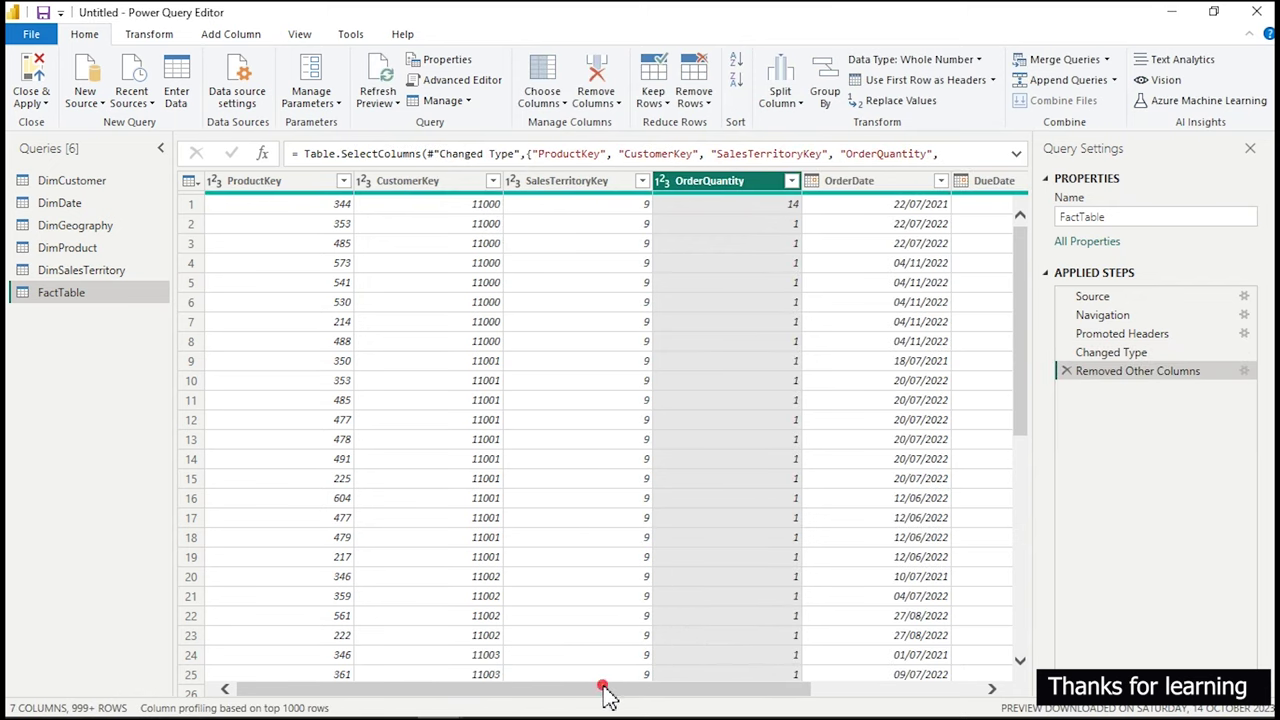
Review the DimSalesTerritory query, dismissing its preview notice, and check the data types of FactTable's OrderDate and OrderQuantity columns.
{"action": "left_click_drag", "start_coordinate": [600, 688], "coordinate": [464, 697]}
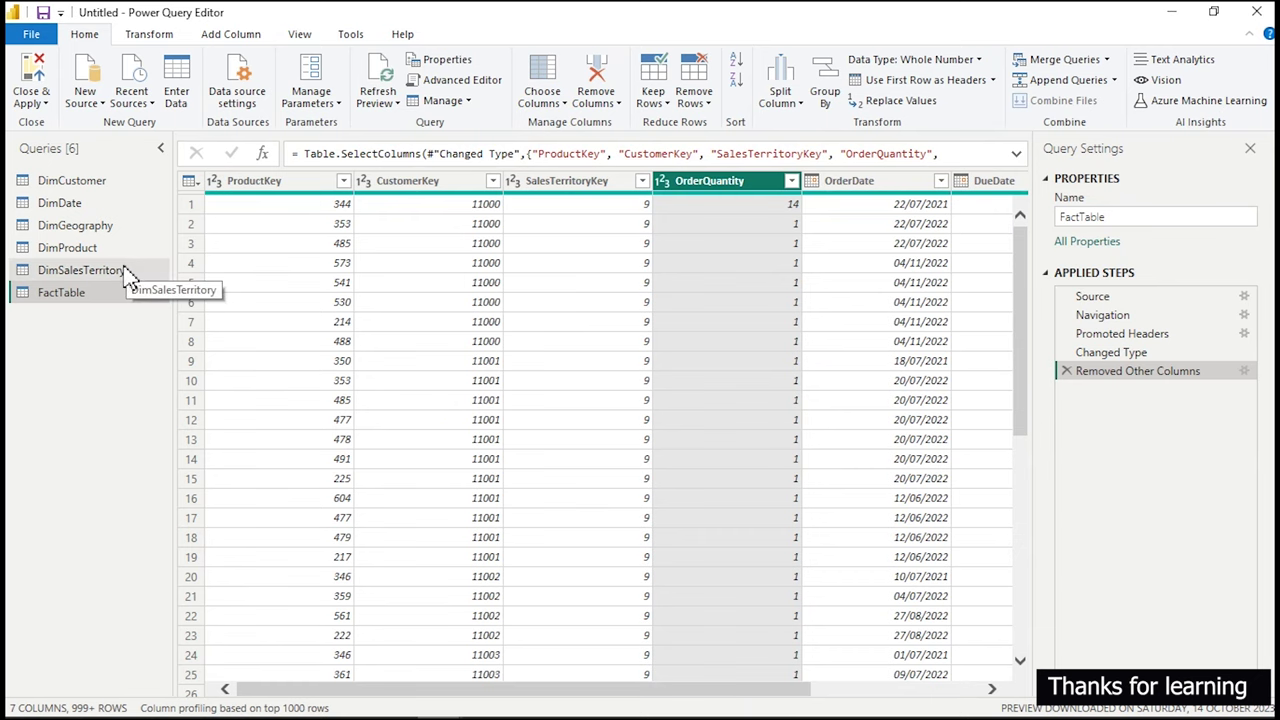
{"action": "left_click", "coordinate": [110, 271]}
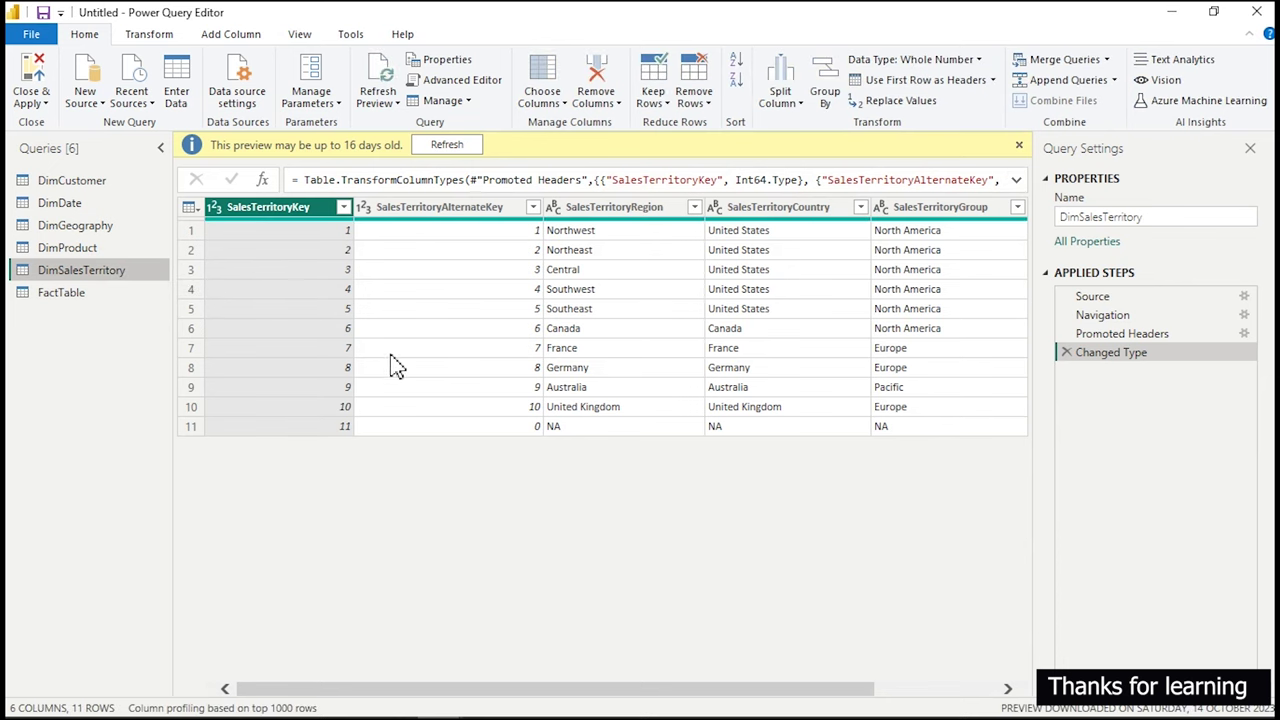
{"action": "left_click", "coordinate": [1020, 146]}
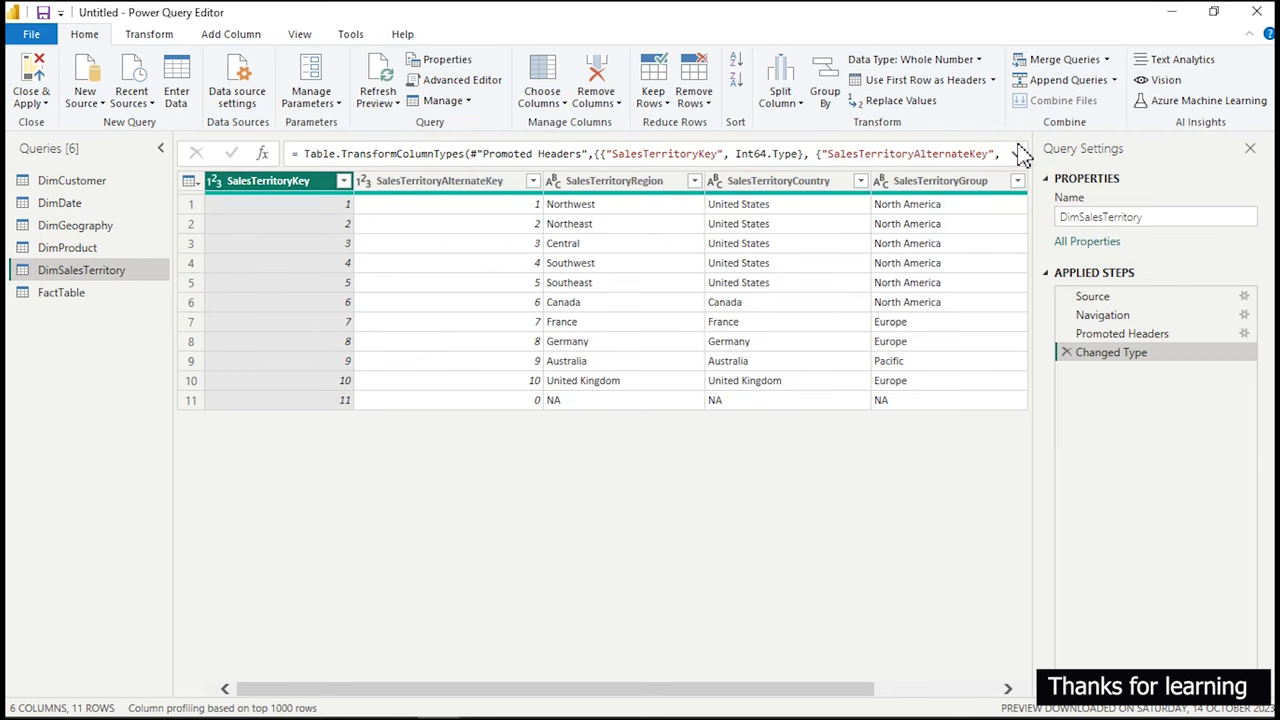
{"action": "left_click", "coordinate": [103, 299]}
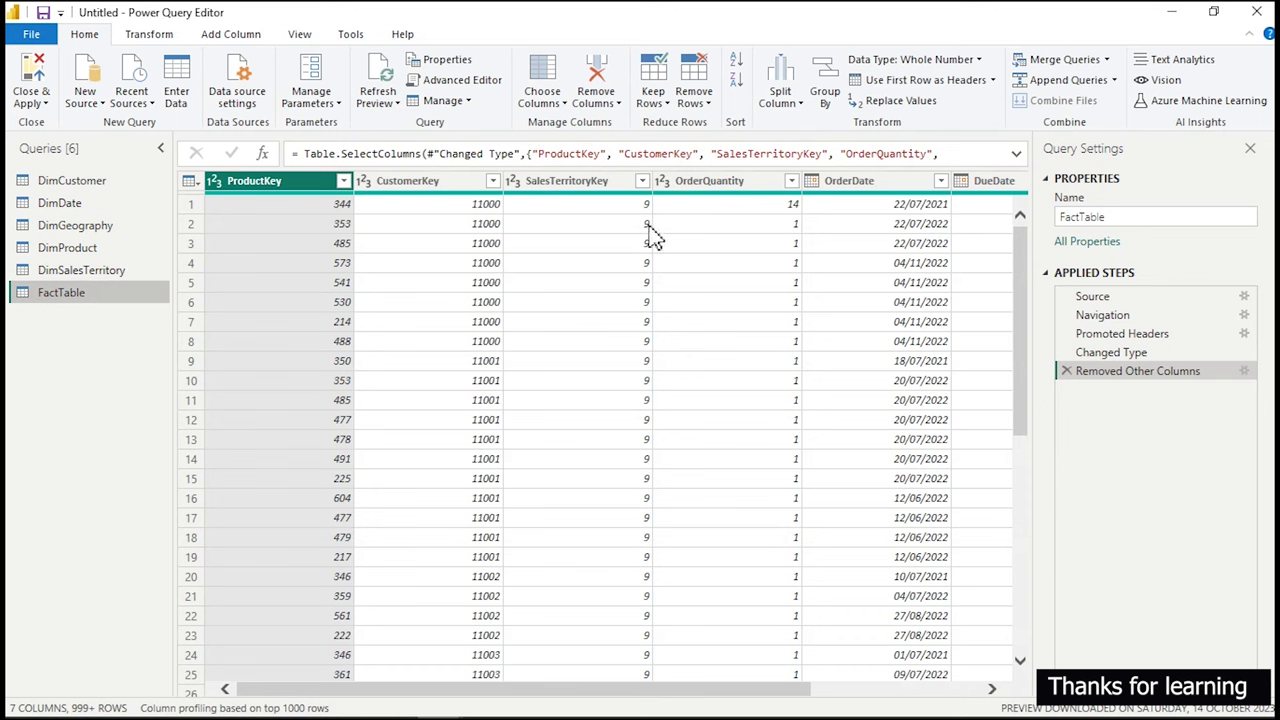
{"action": "left_click", "coordinate": [812, 183]}
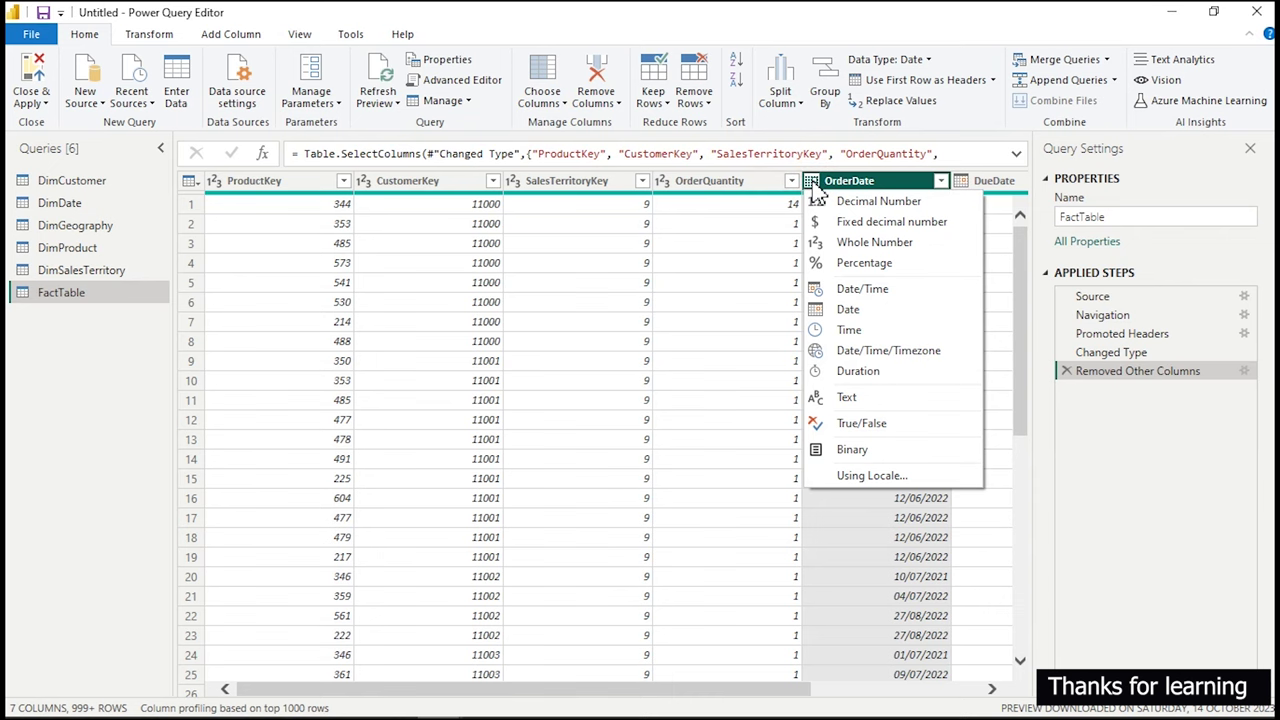
{"action": "left_click", "coordinate": [667, 185]}
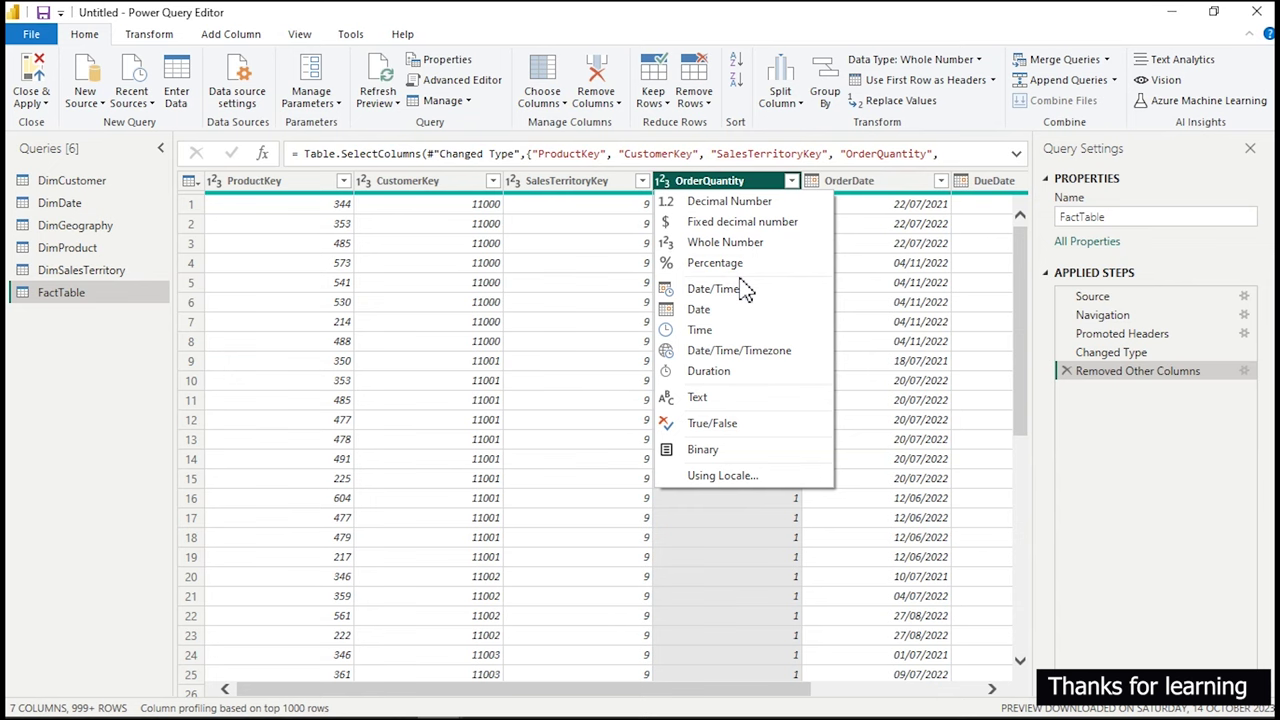
Detect the data types of all FactTable columns automatically and check the assigned column types.
{"action": "left_click", "coordinate": [572, 247]}
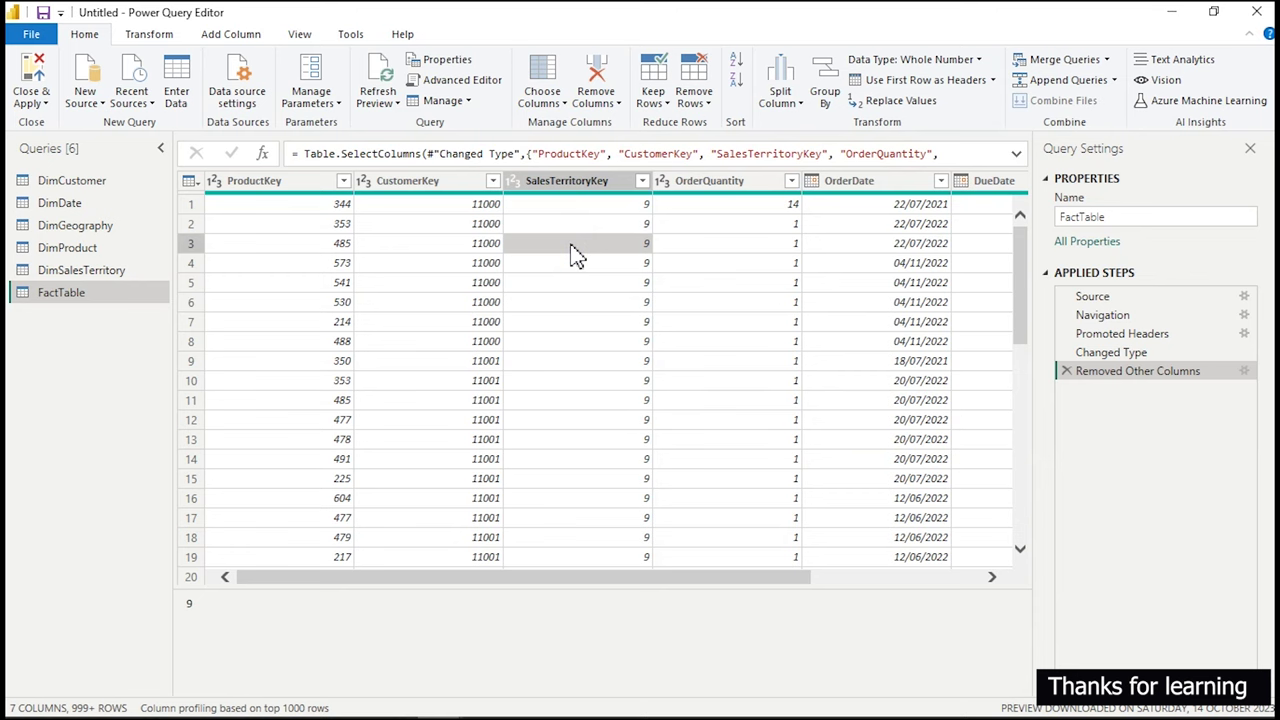
{"action": "key", "text": "ctrl+a"}
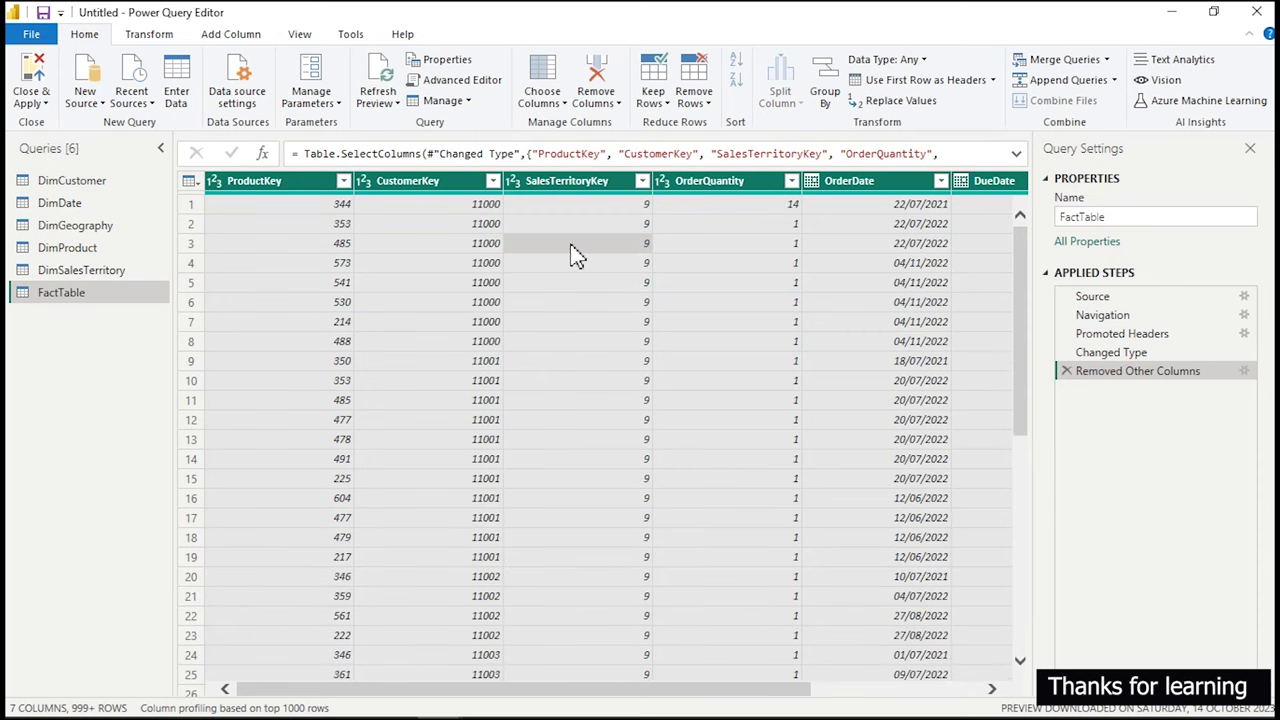
{"action": "left_click", "coordinate": [160, 35]}
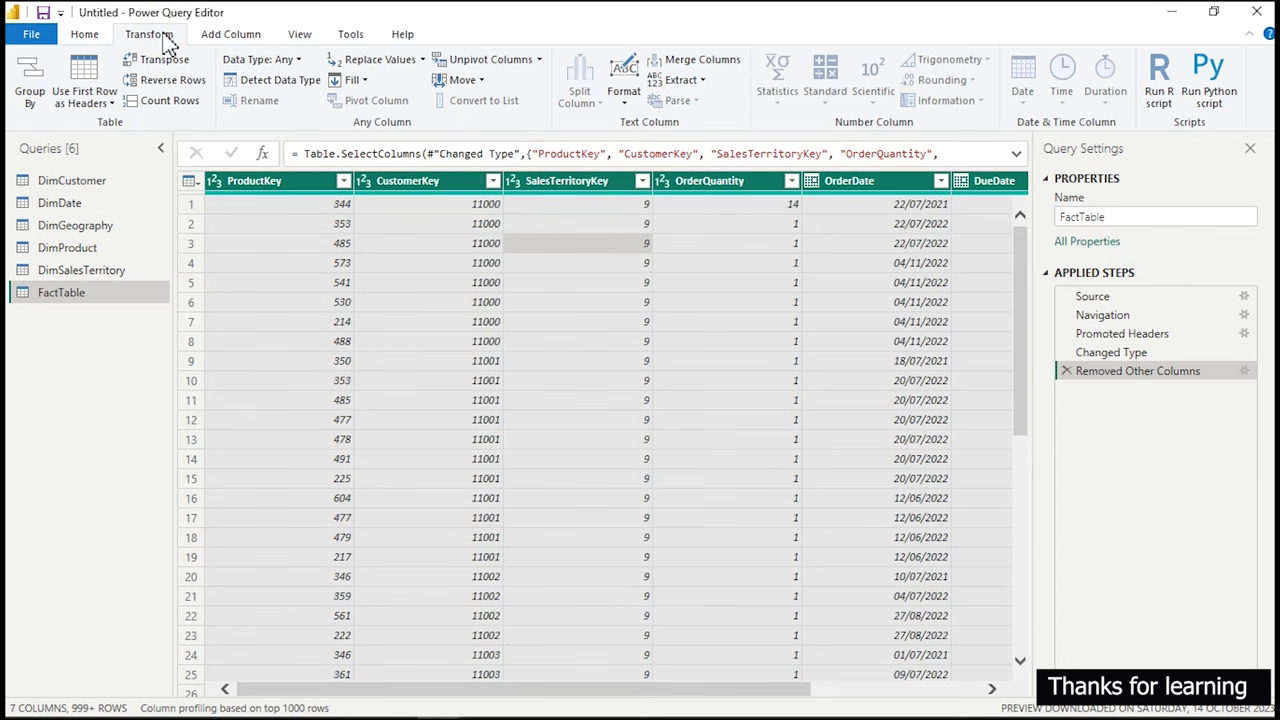
{"action": "left_click", "coordinate": [225, 63]}
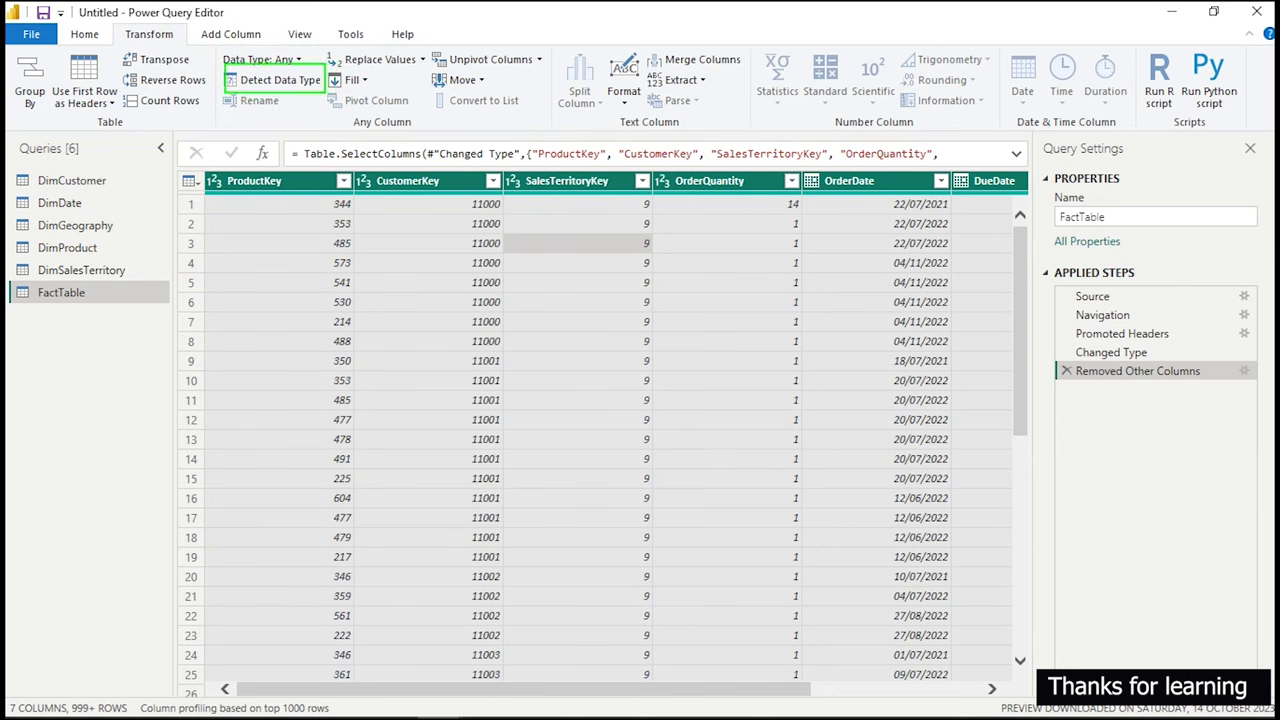
{"action": "left_click", "coordinate": [303, 83]}
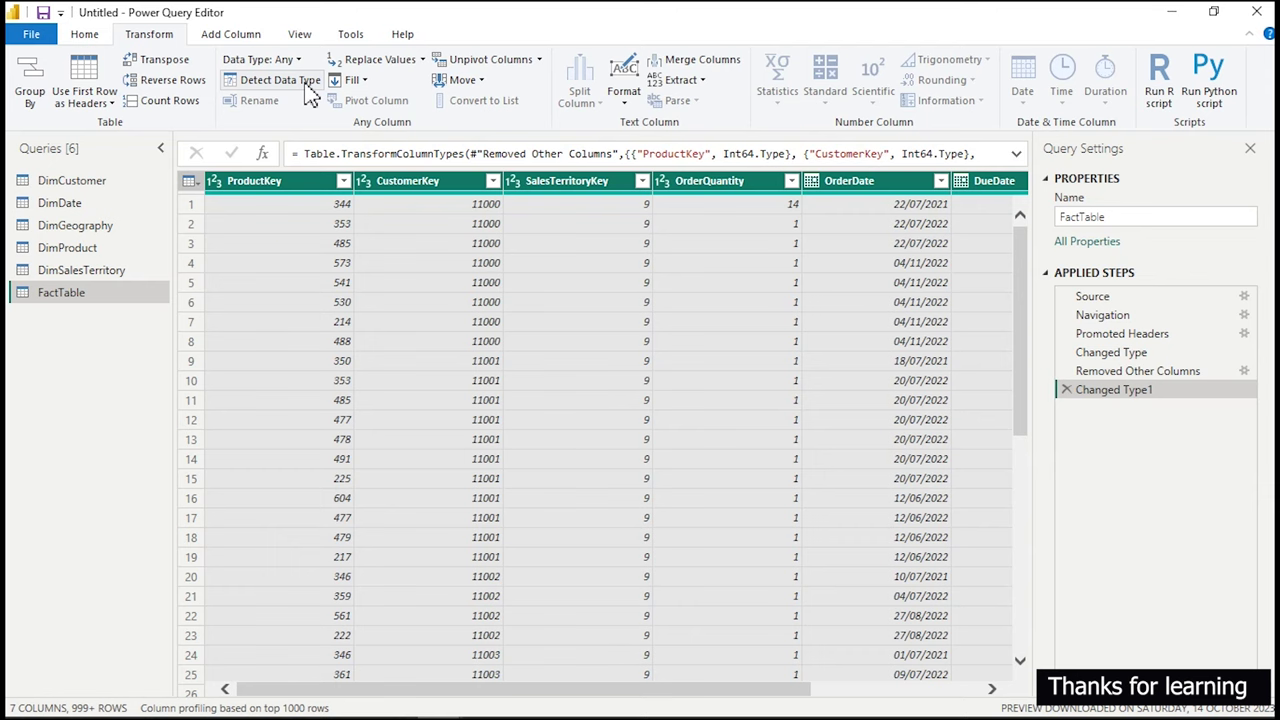
{"action": "left_click", "coordinate": [362, 182]}
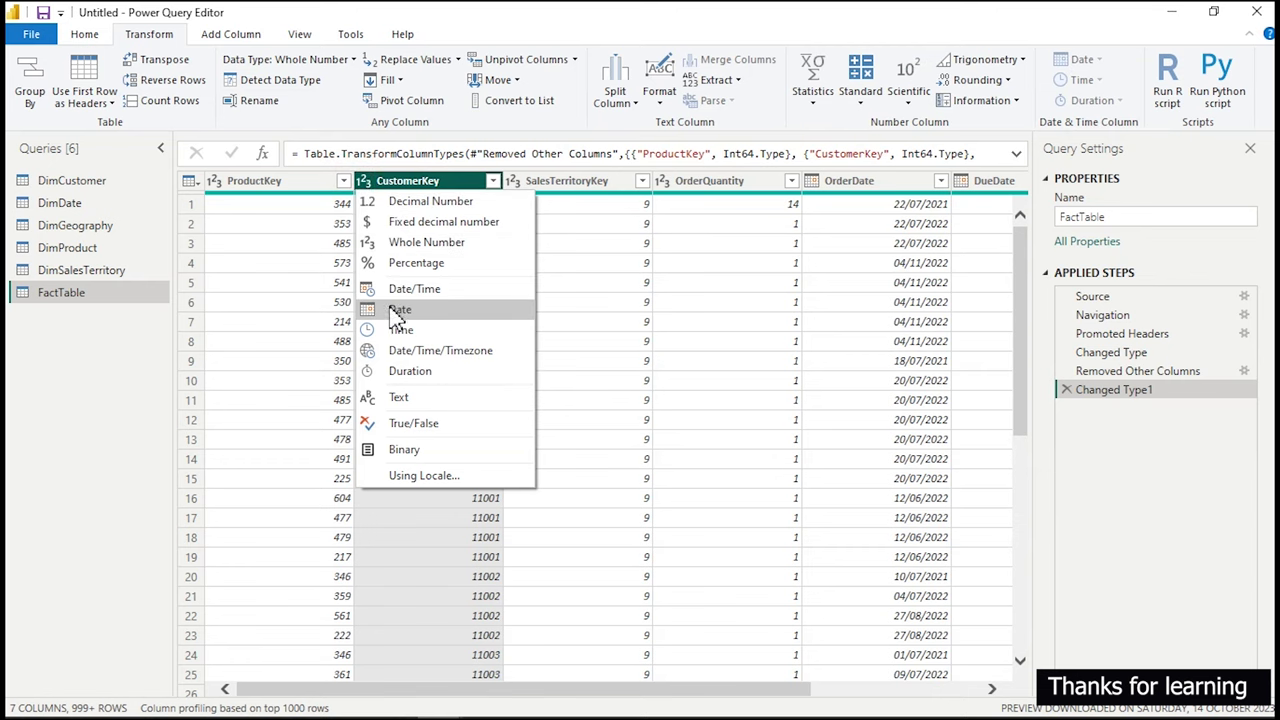
{"action": "left_click", "coordinate": [570, 190]}
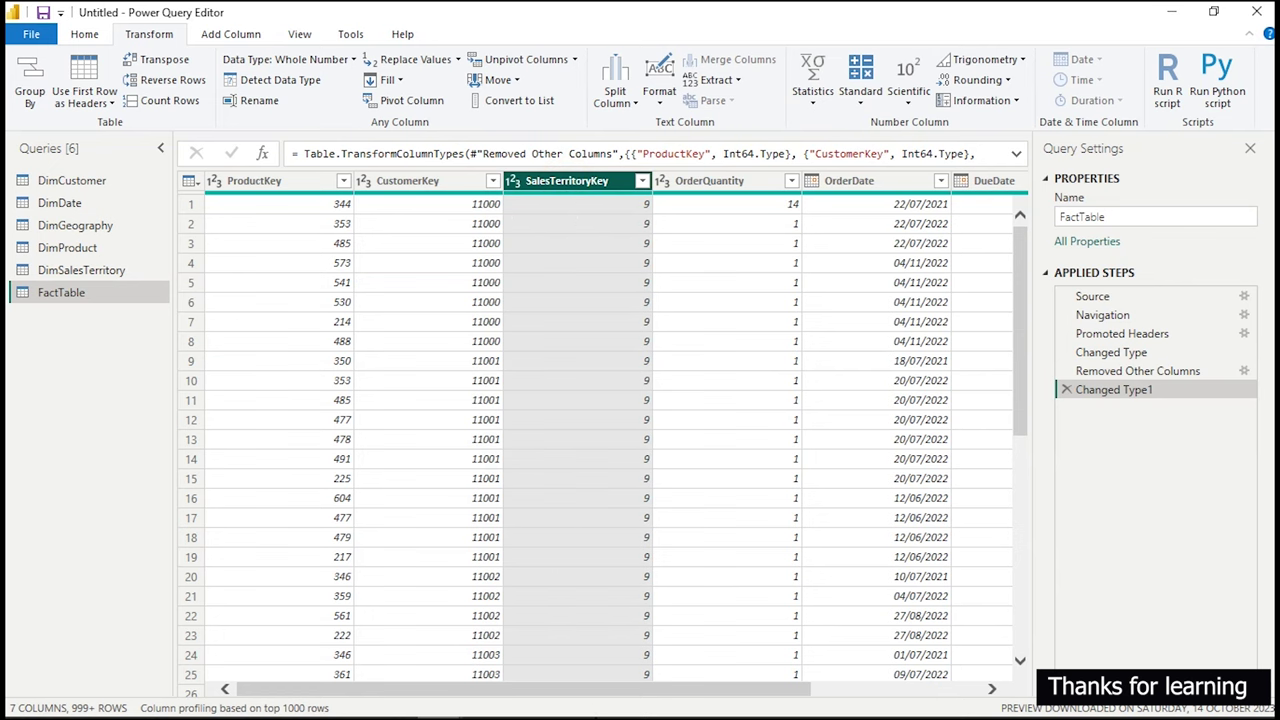
{"action": "left_click_drag", "start_coordinate": [642, 694], "coordinate": [806, 700]}
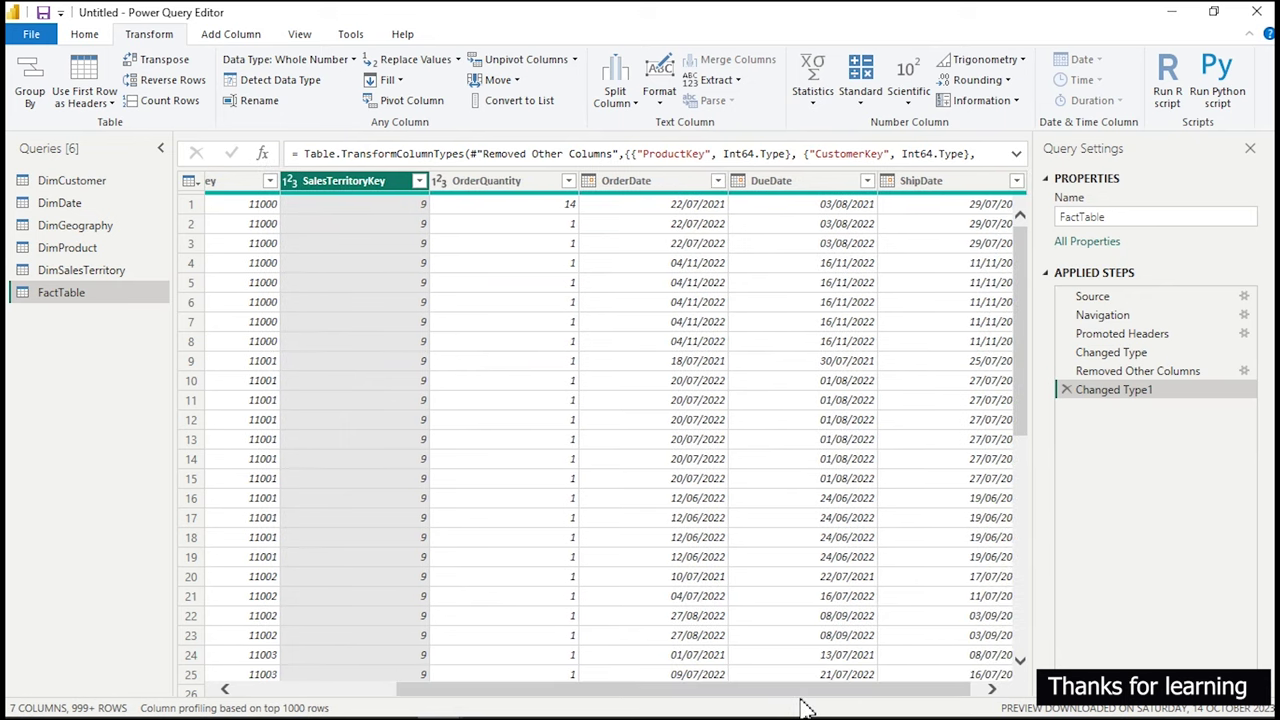
Remove the SalesTerritoryImage column from the DimSalesTerritory query.
{"action": "left_click", "coordinate": [72, 279]}
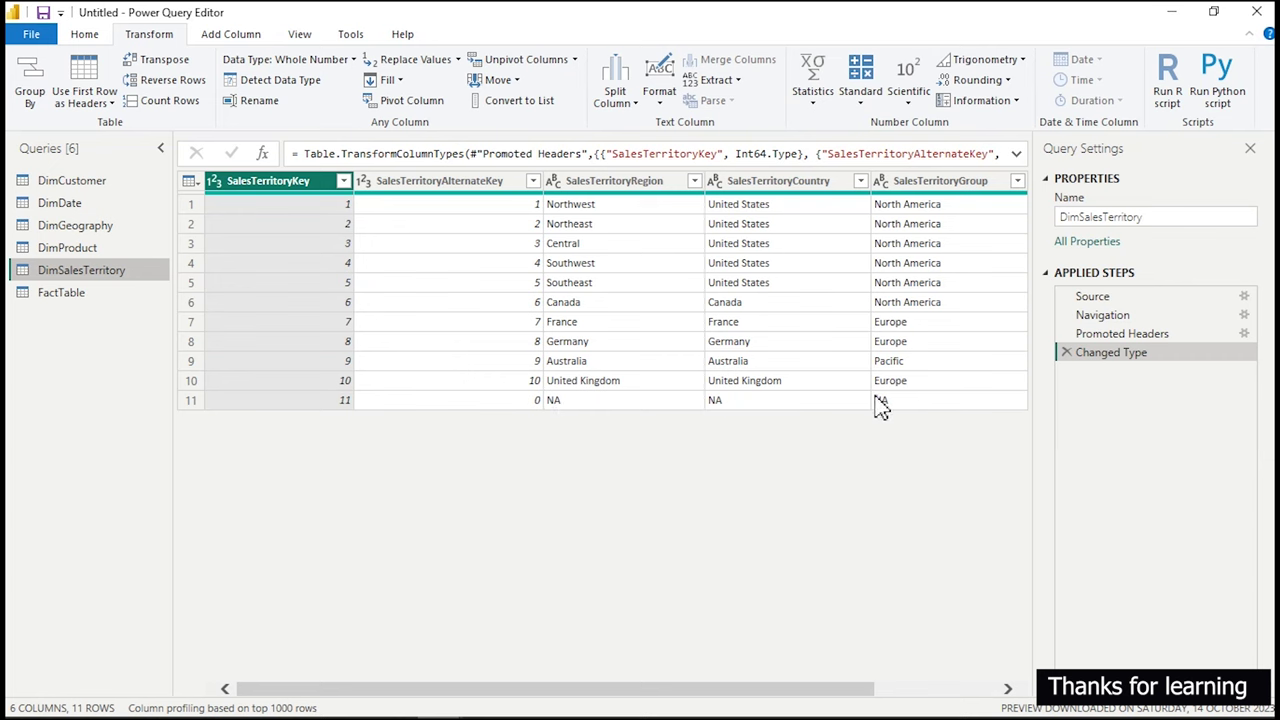
{"action": "left_click_drag", "start_coordinate": [827, 692], "coordinate": [982, 695]}
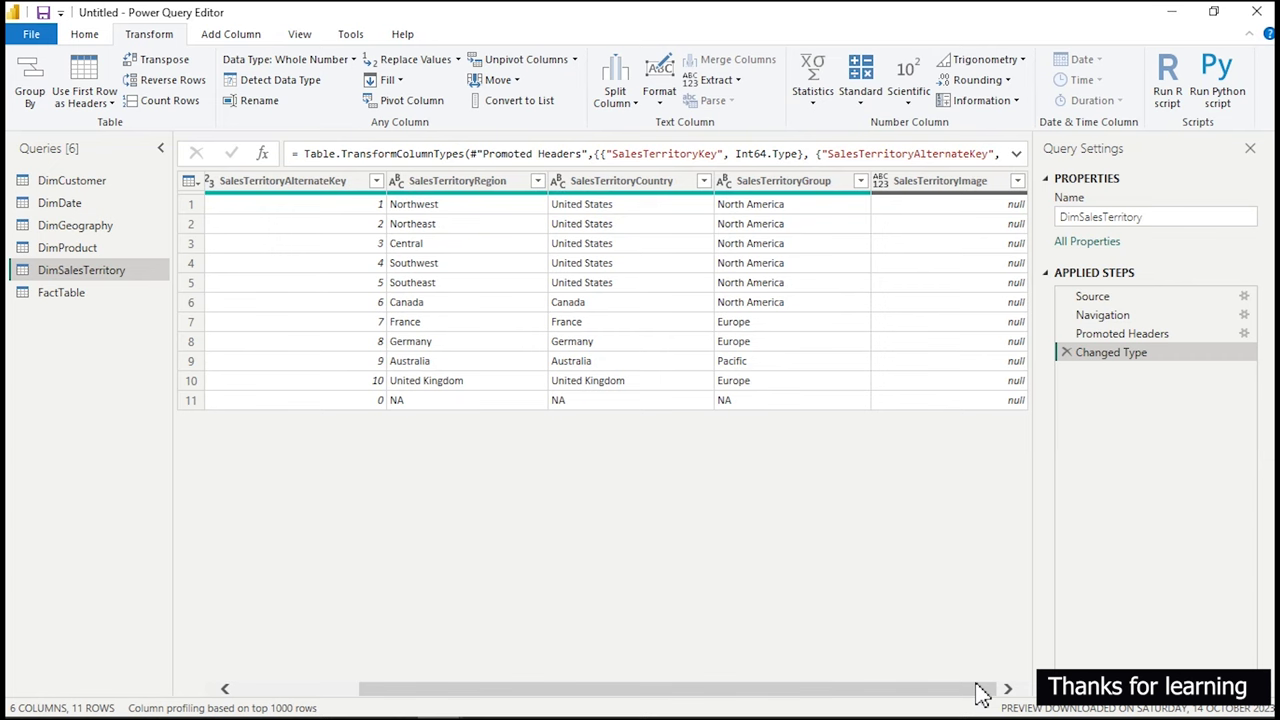
{"action": "left_click", "coordinate": [965, 195]}
{"action": "right_click", "coordinate": [962, 186]}
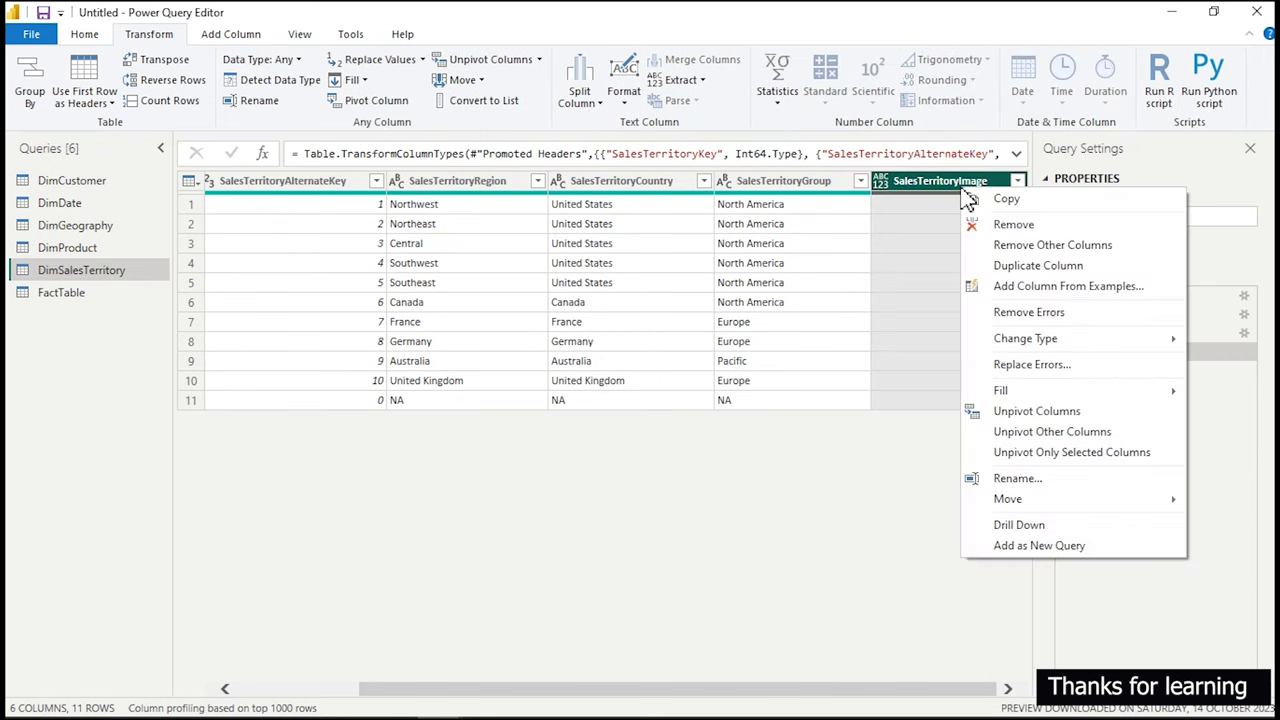
{"action": "left_click", "coordinate": [990, 218]}
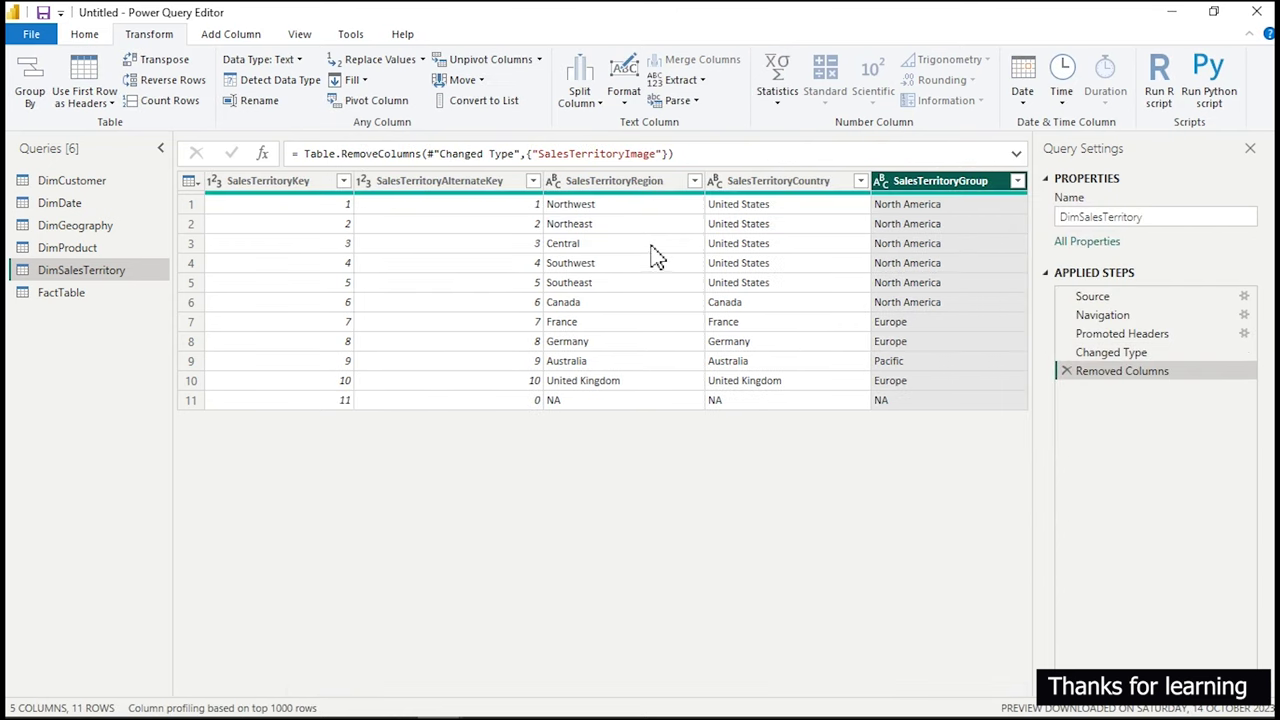
Filter the NA value out of the SalesTerritoryRegion column in the DimSalesTerritory query.
{"action": "left_click", "coordinate": [694, 181]}
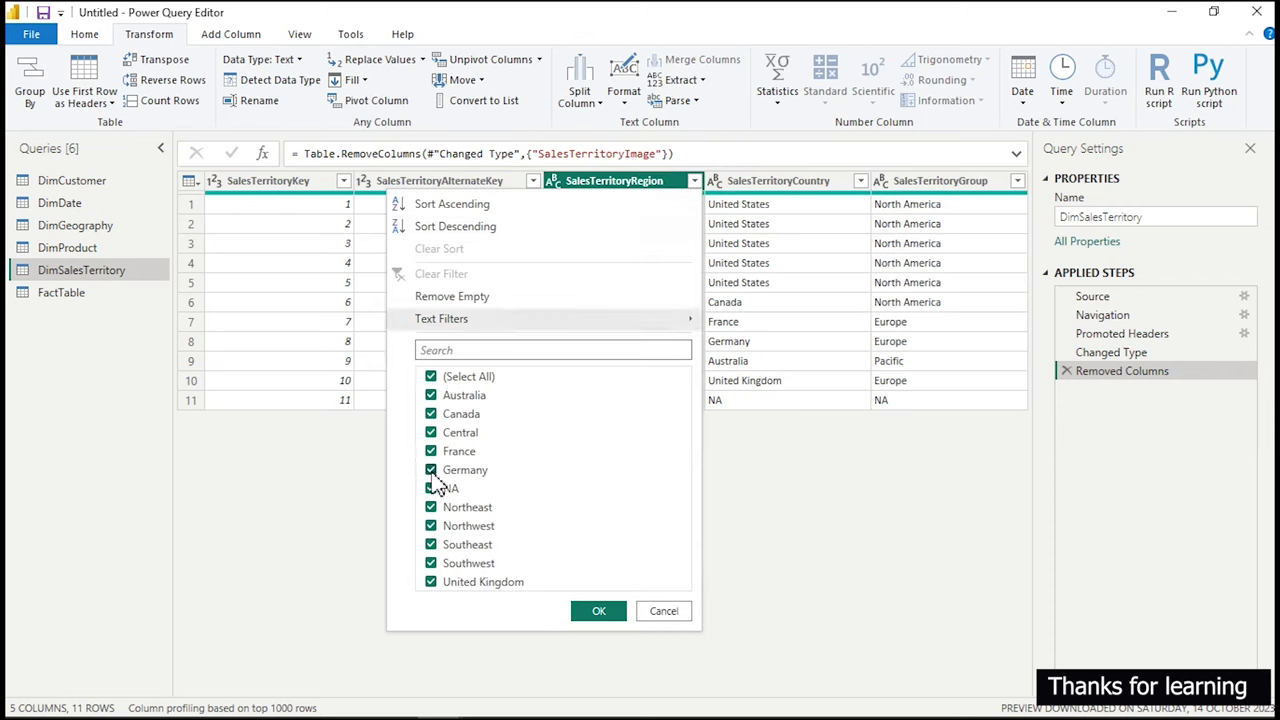
{"action": "left_click", "coordinate": [432, 489]}
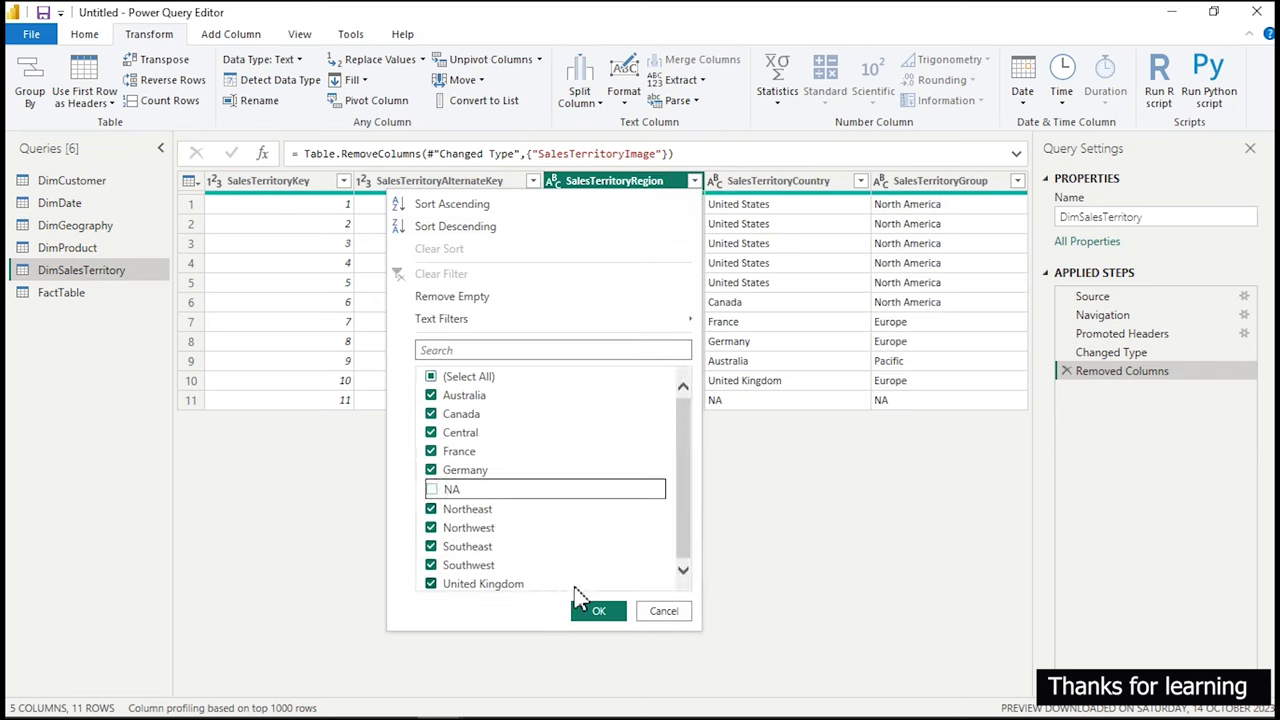
{"action": "left_click", "coordinate": [594, 612]}
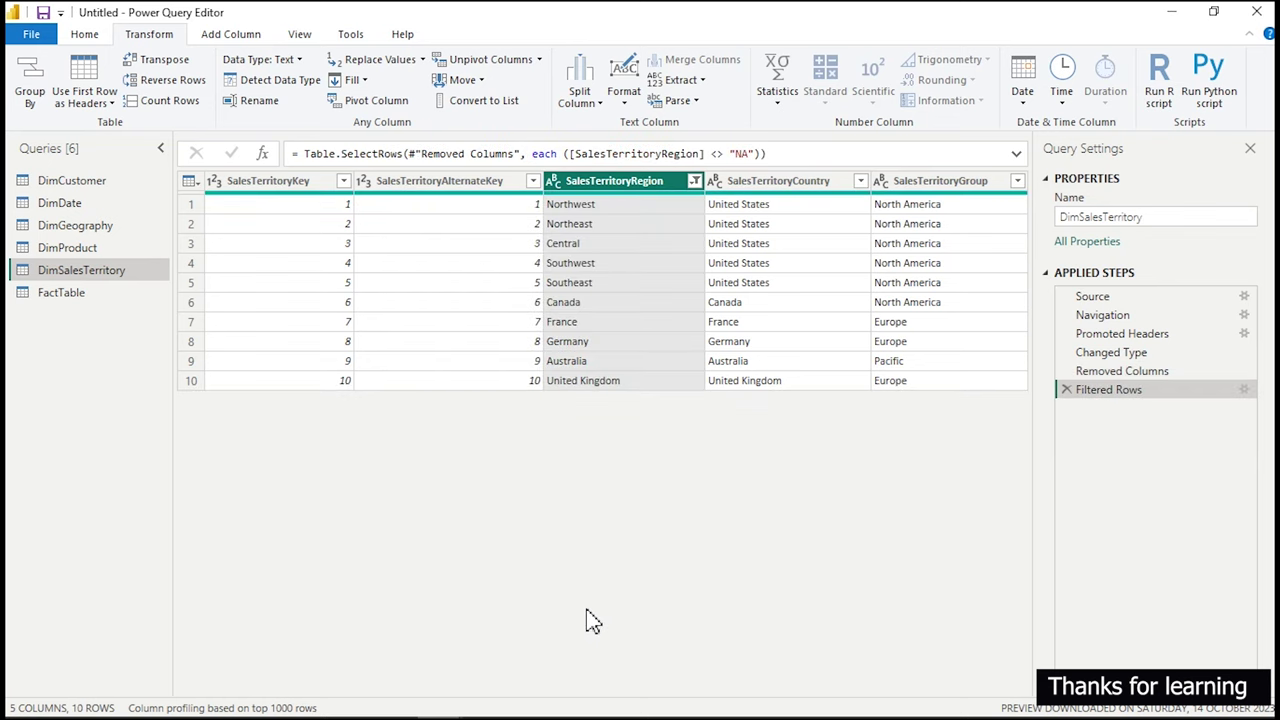
Review the DimProduct query's columns, dismissing its preview notice, and begin its column choice with all columns deselected.
{"action": "left_click", "coordinate": [62, 250]}
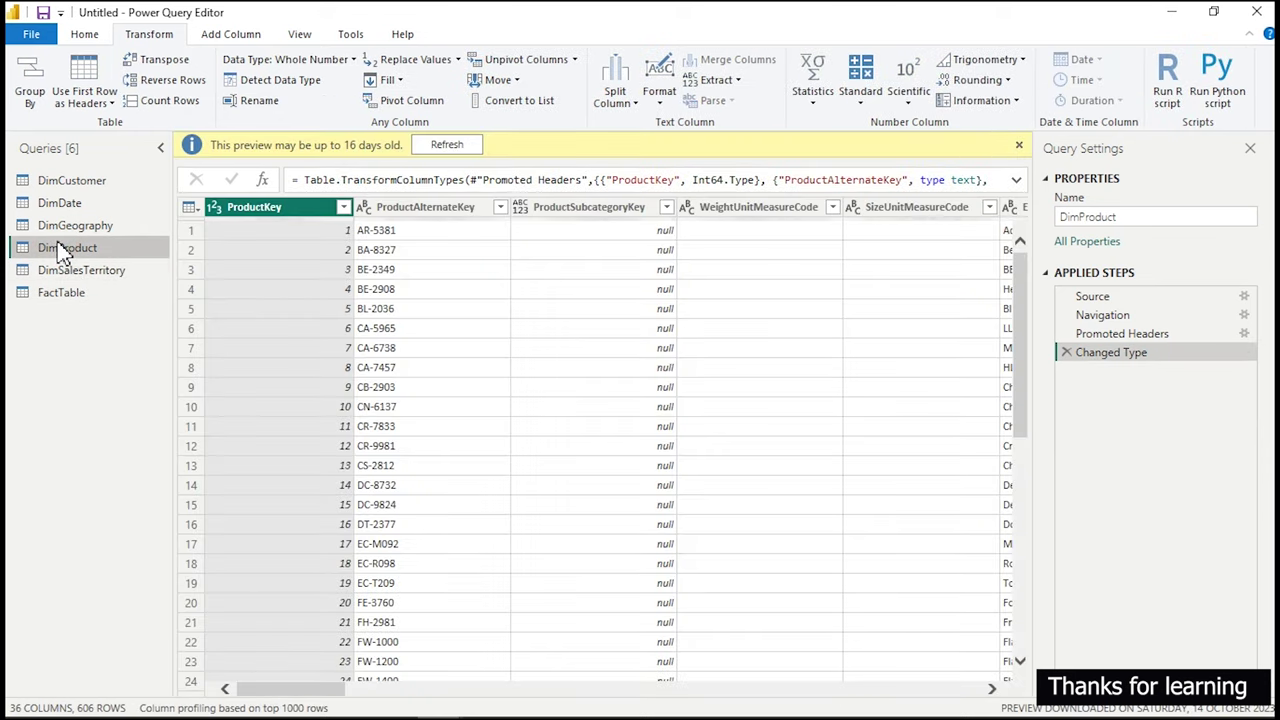
{"action": "left_click", "coordinate": [1019, 146]}
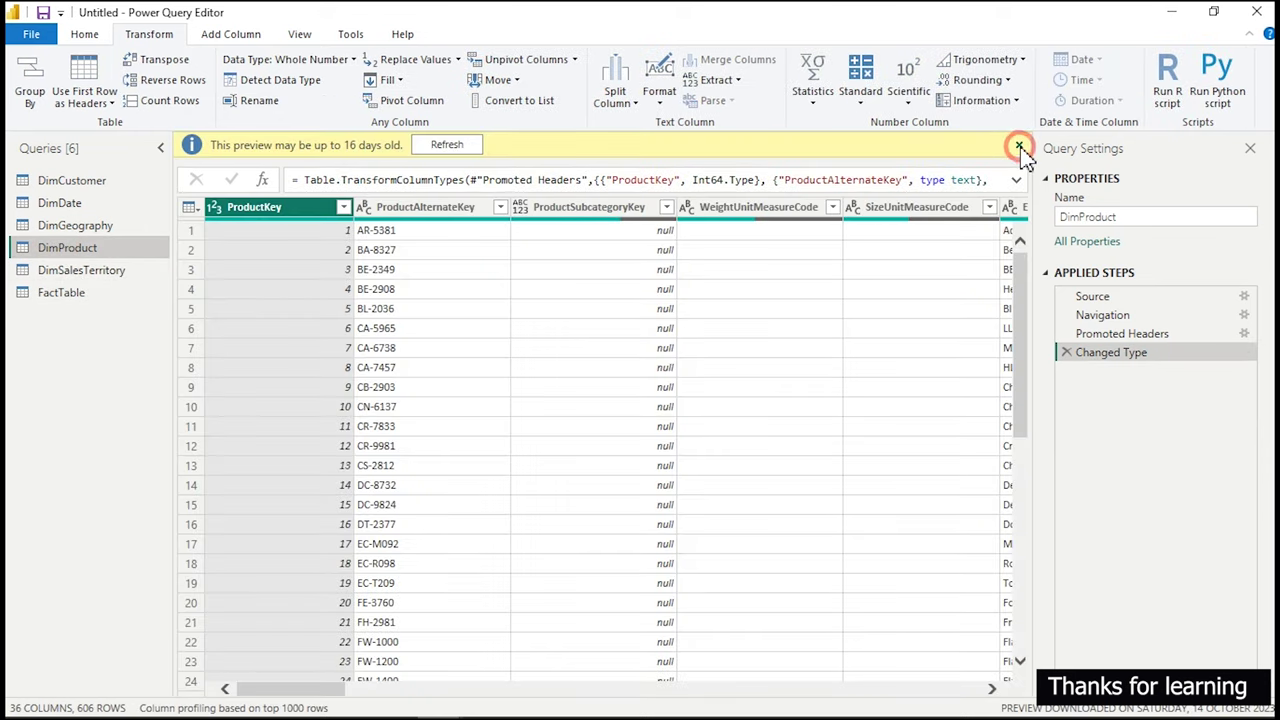
{"action": "left_click_drag", "start_coordinate": [312, 688], "coordinate": [894, 688]}
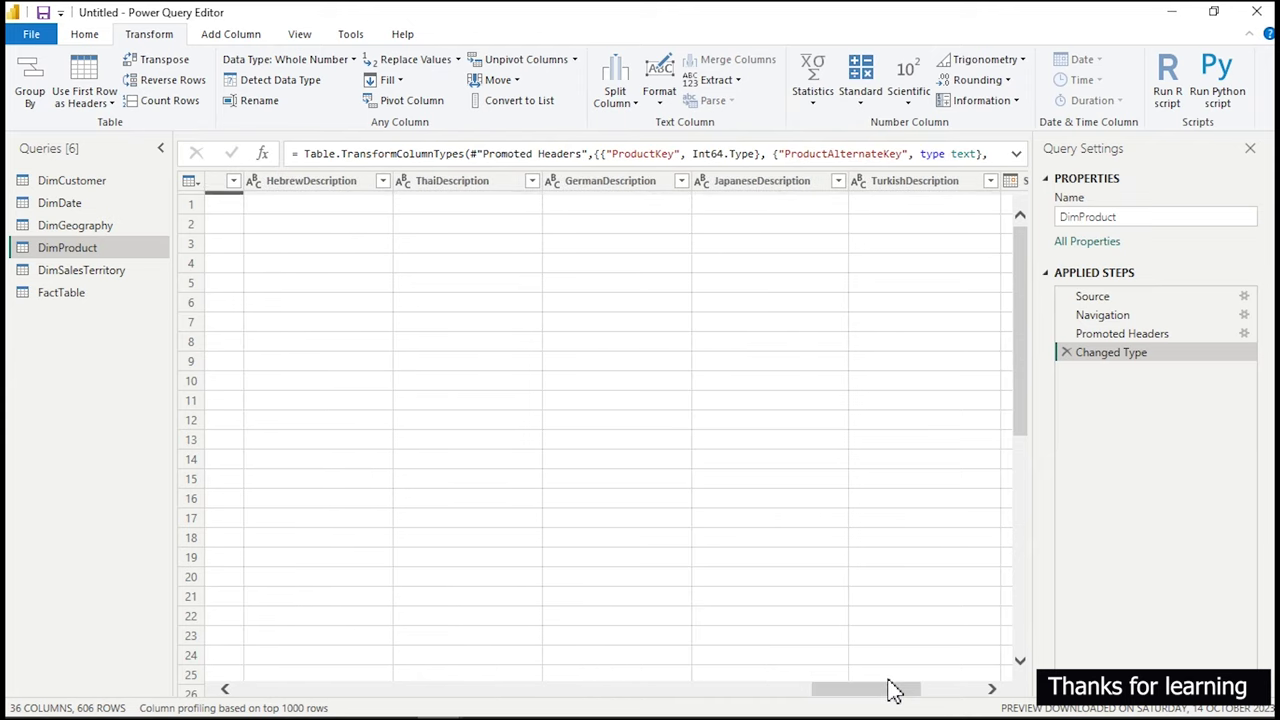
{"action": "left_click_drag", "start_coordinate": [894, 688], "coordinate": [218, 688]}
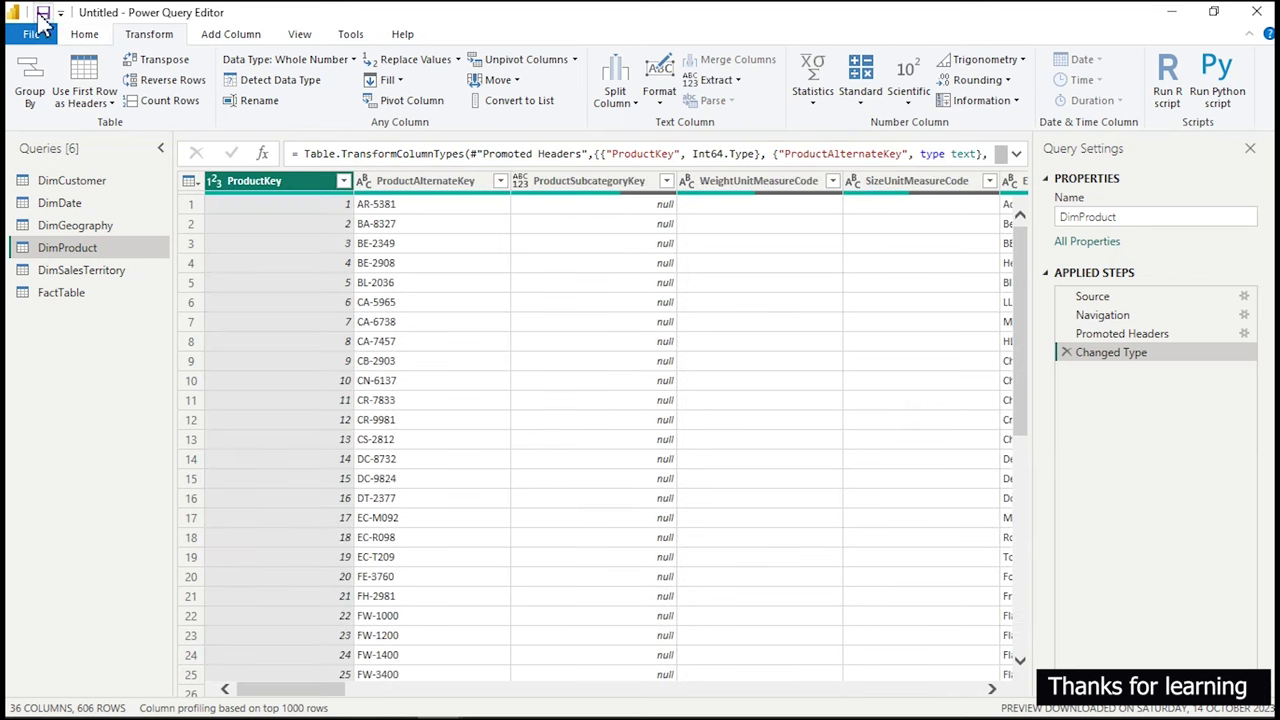
{"action": "left_click", "coordinate": [82, 34]}
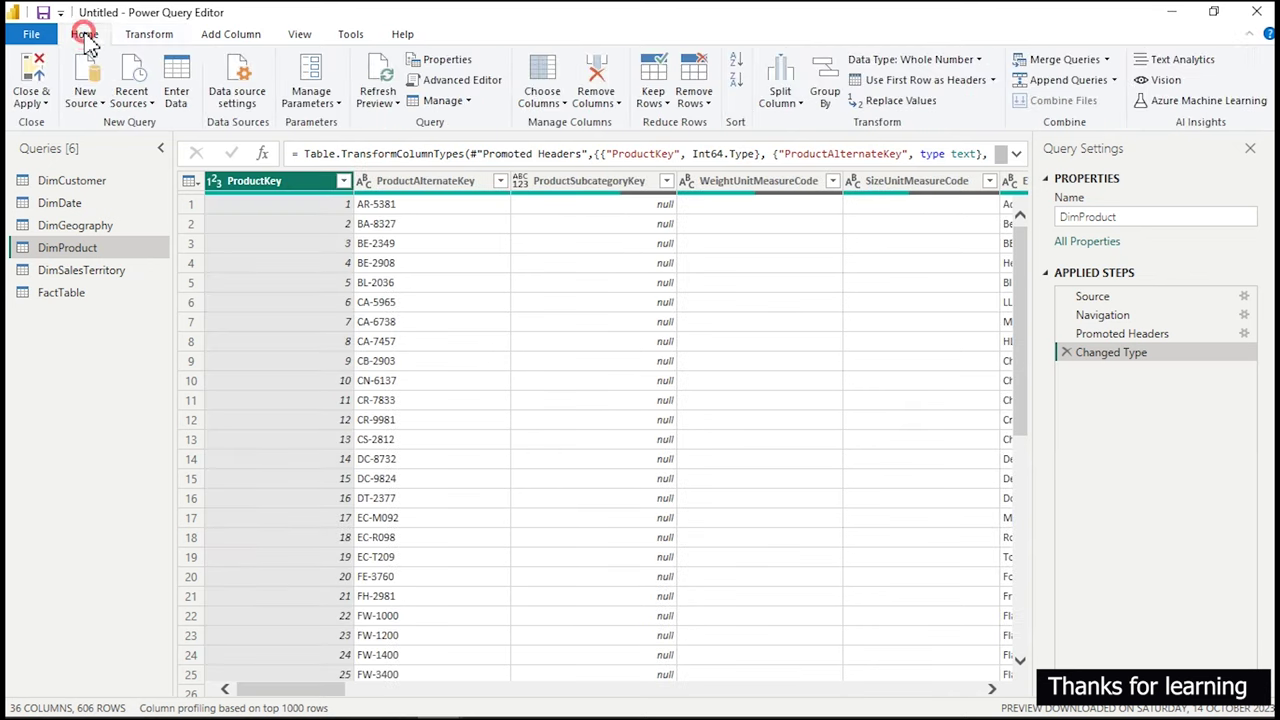
{"action": "left_click", "coordinate": [537, 105]}
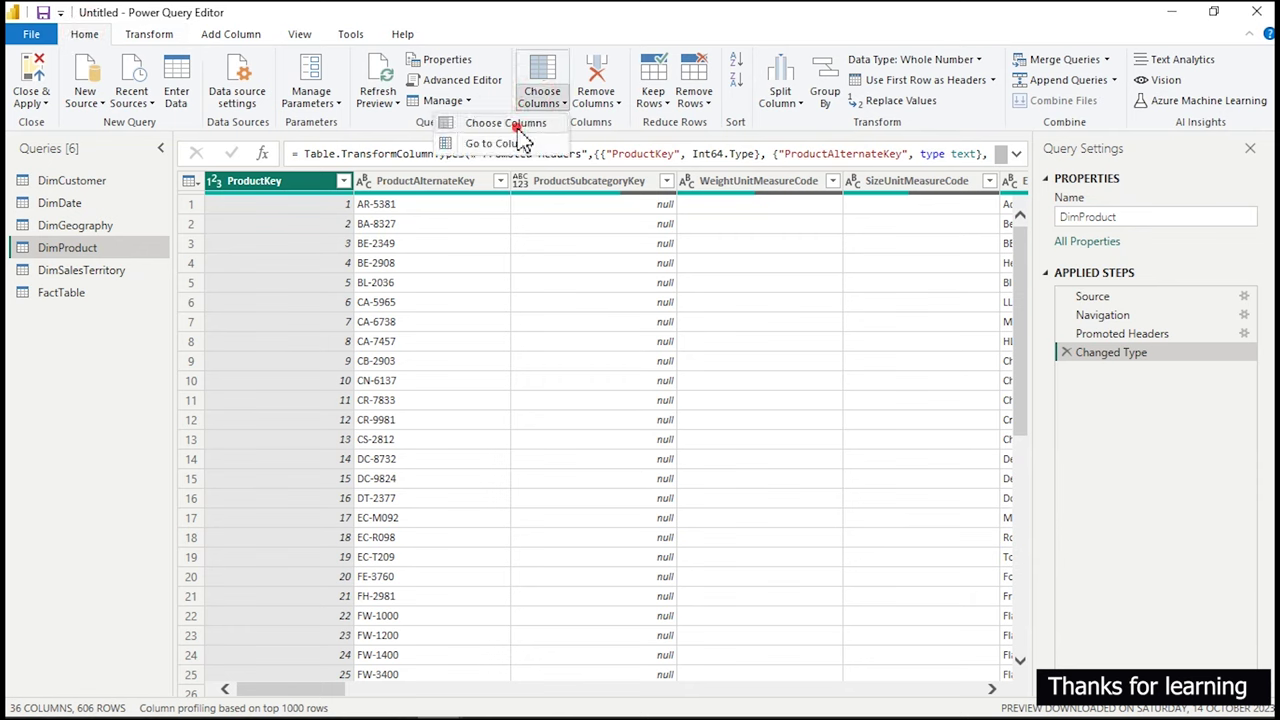
{"action": "left_click", "coordinate": [521, 141]}
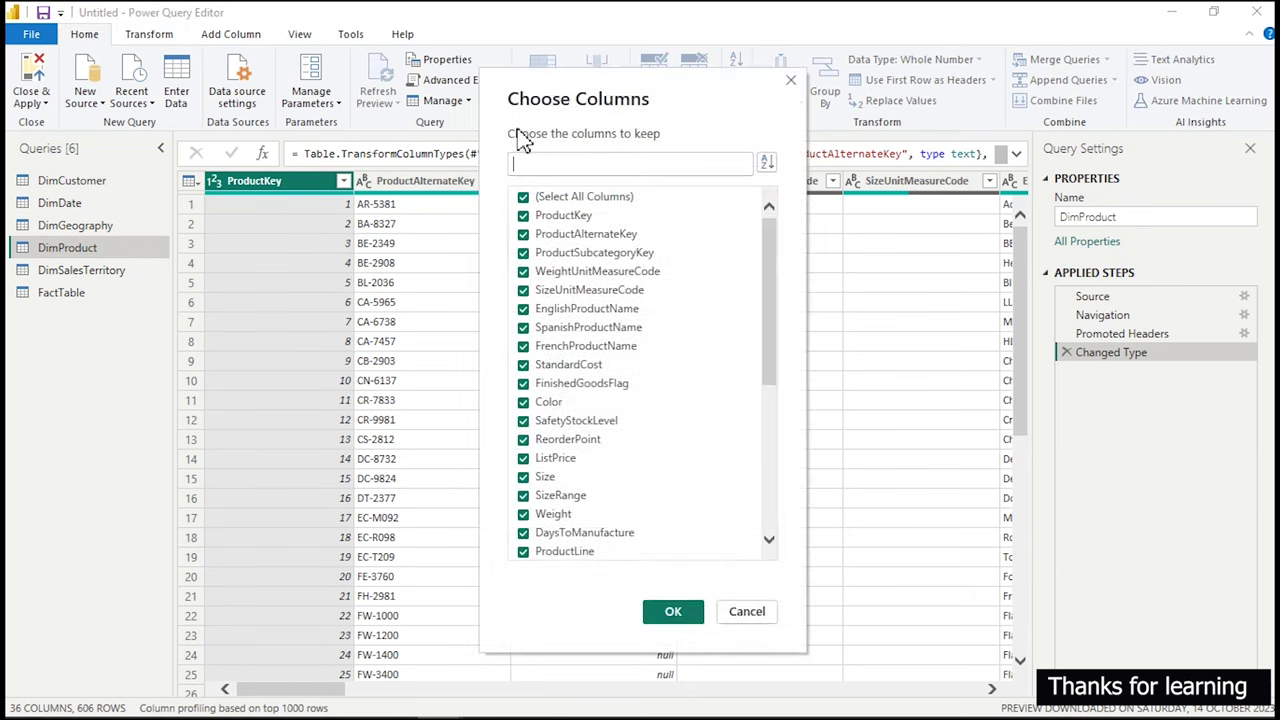
{"action": "left_click", "coordinate": [523, 197]}
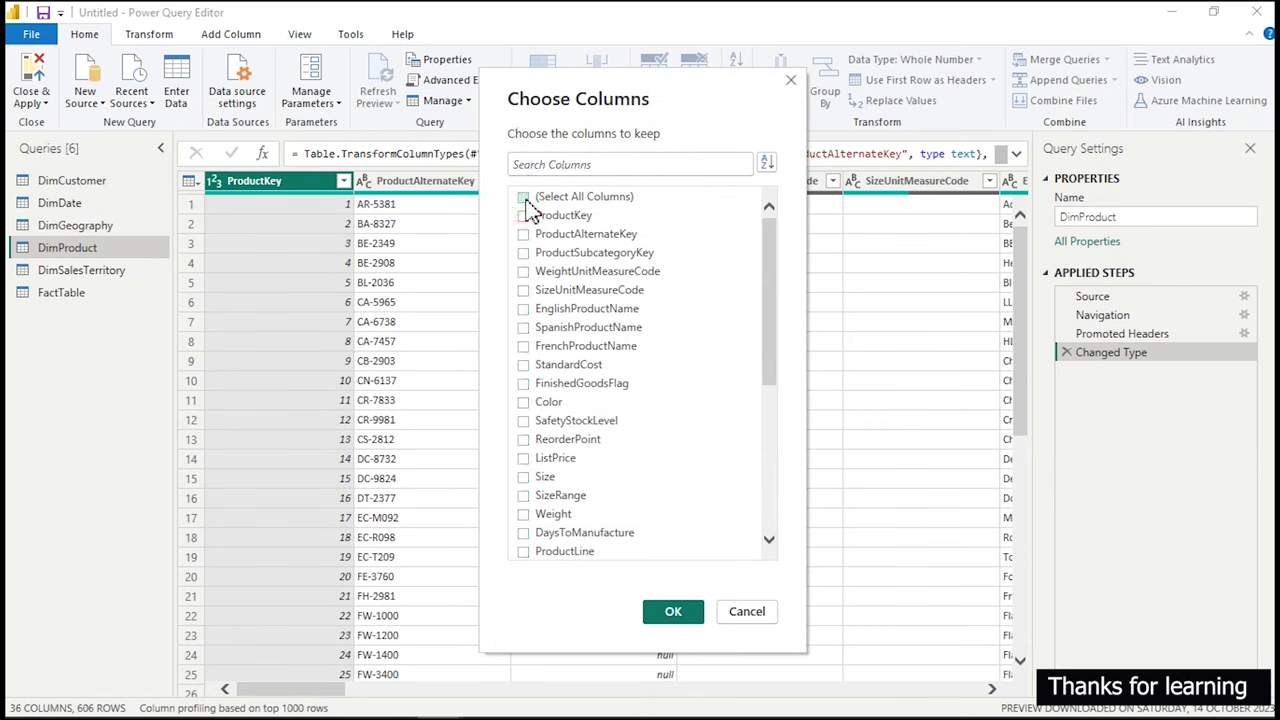
Keep only the ProductKey, EnglishProductName, Color, ListPrice and DealerPrice columns in the DimProduct query.
{"action": "left_click", "coordinate": [524, 216]}
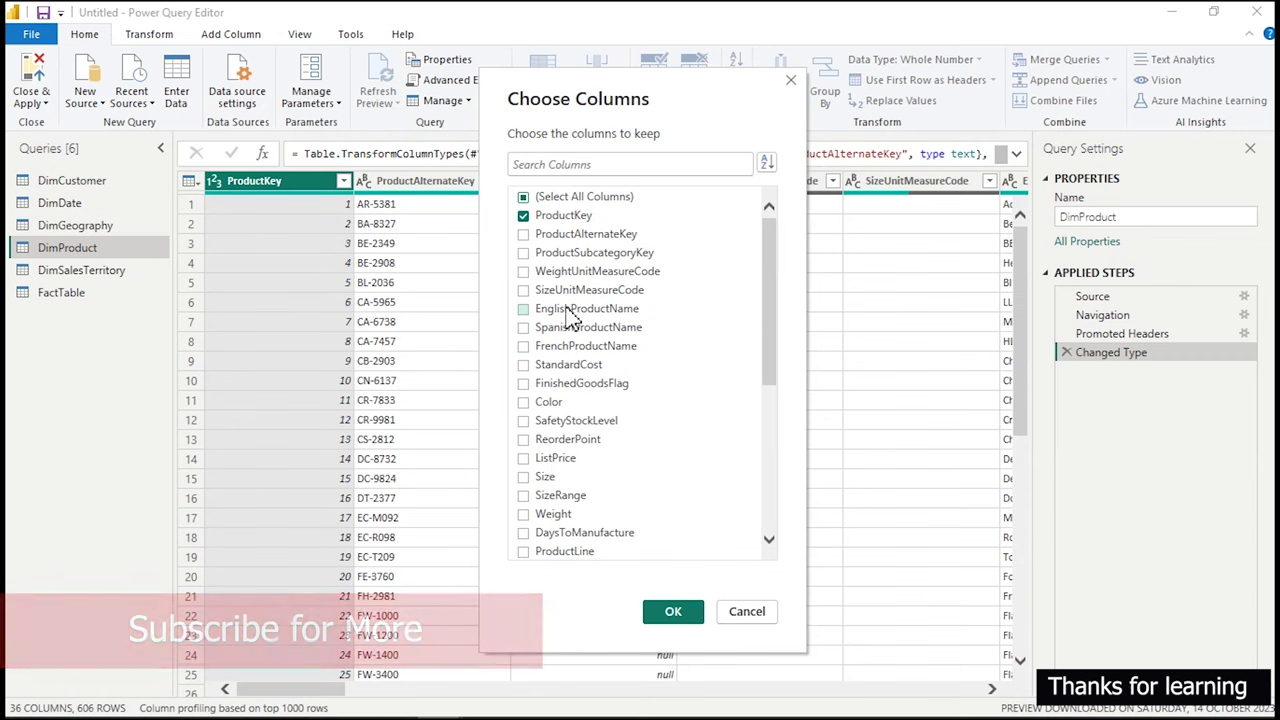
{"action": "left_click", "coordinate": [524, 310]}
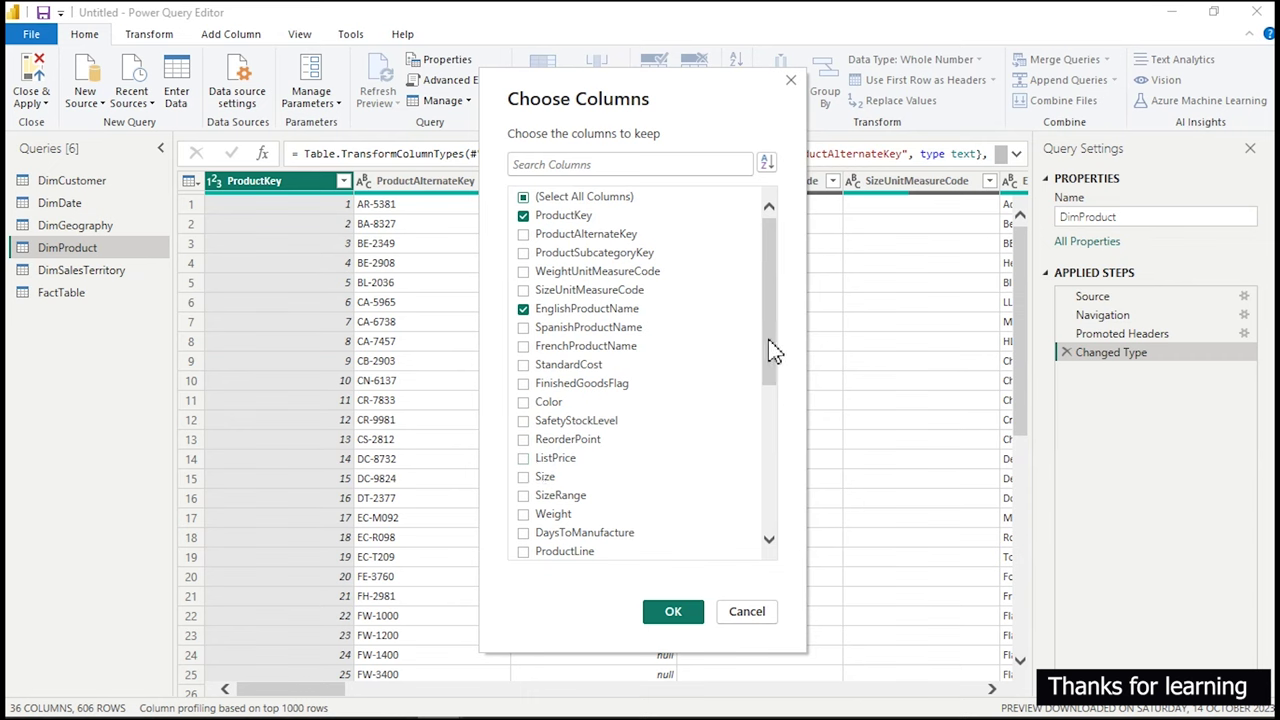
{"action": "left_click", "coordinate": [523, 402]}
{"action": "scroll", "coordinate": [774, 352], "scroll_direction": "down", "scroll_amount": 3}
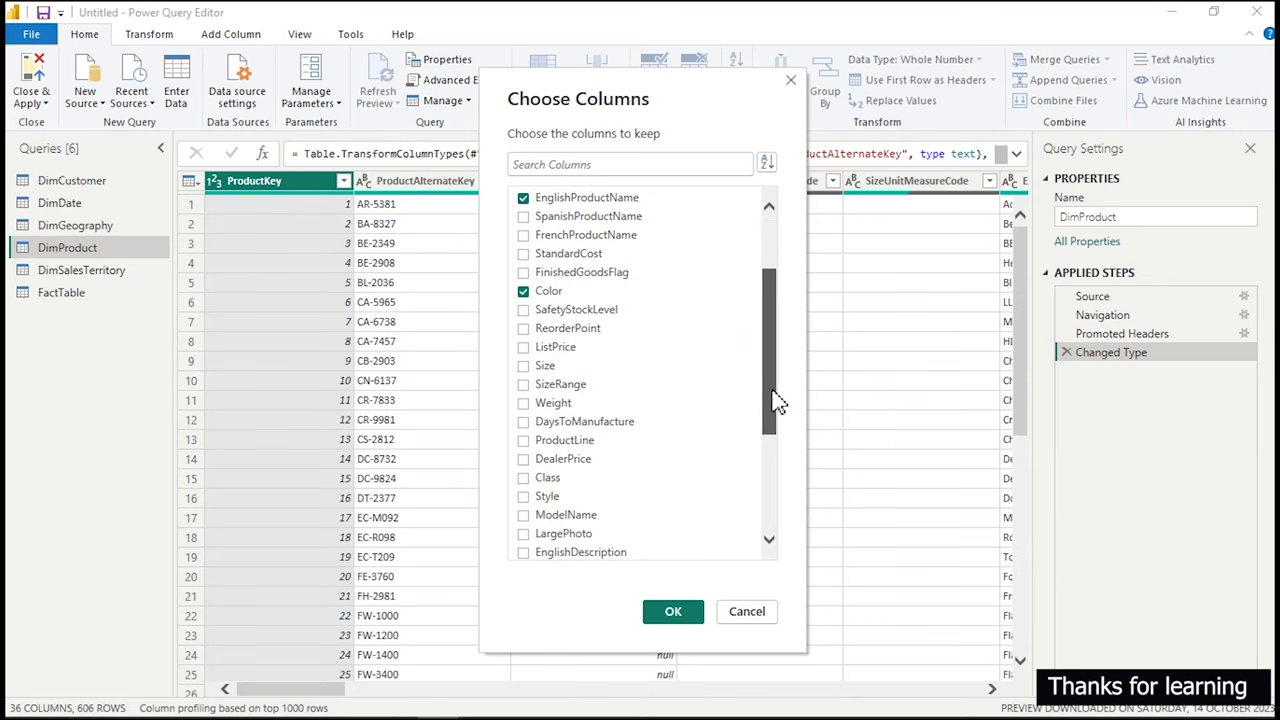
{"action": "left_click_drag", "start_coordinate": [778, 435], "coordinate": [775, 468]}
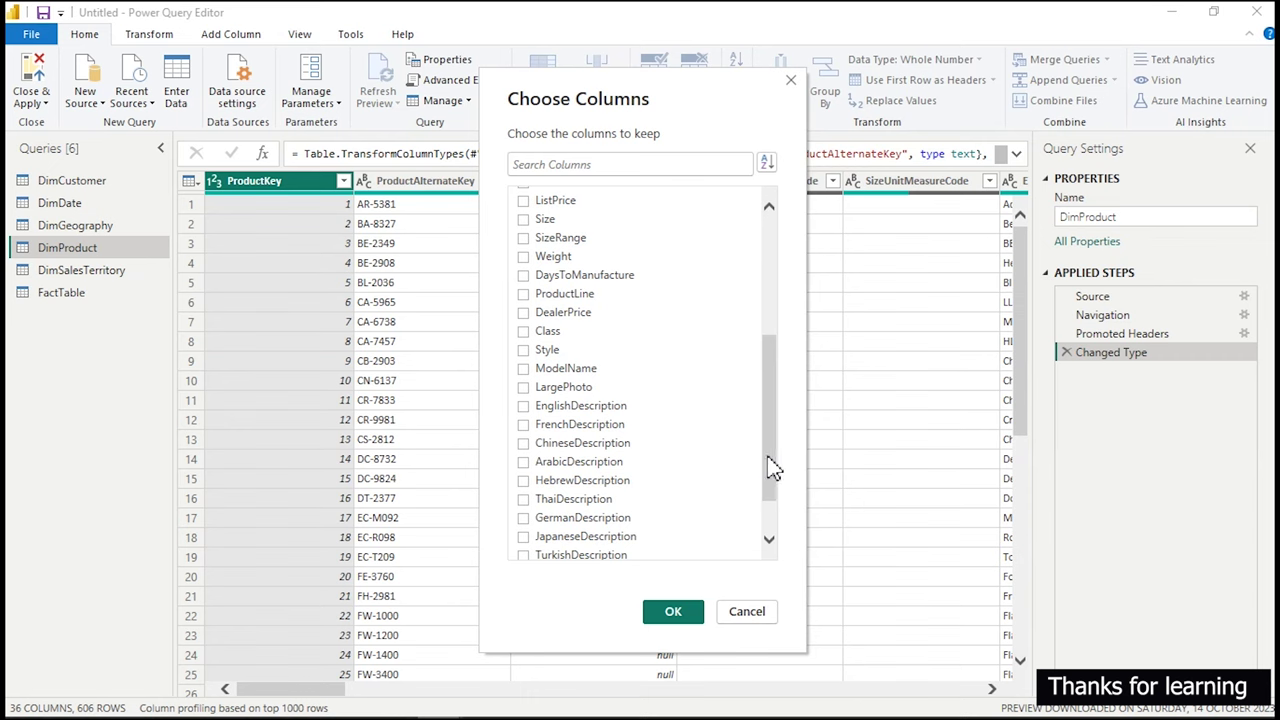
{"action": "left_click_drag", "start_coordinate": [775, 468], "coordinate": [771, 406]}
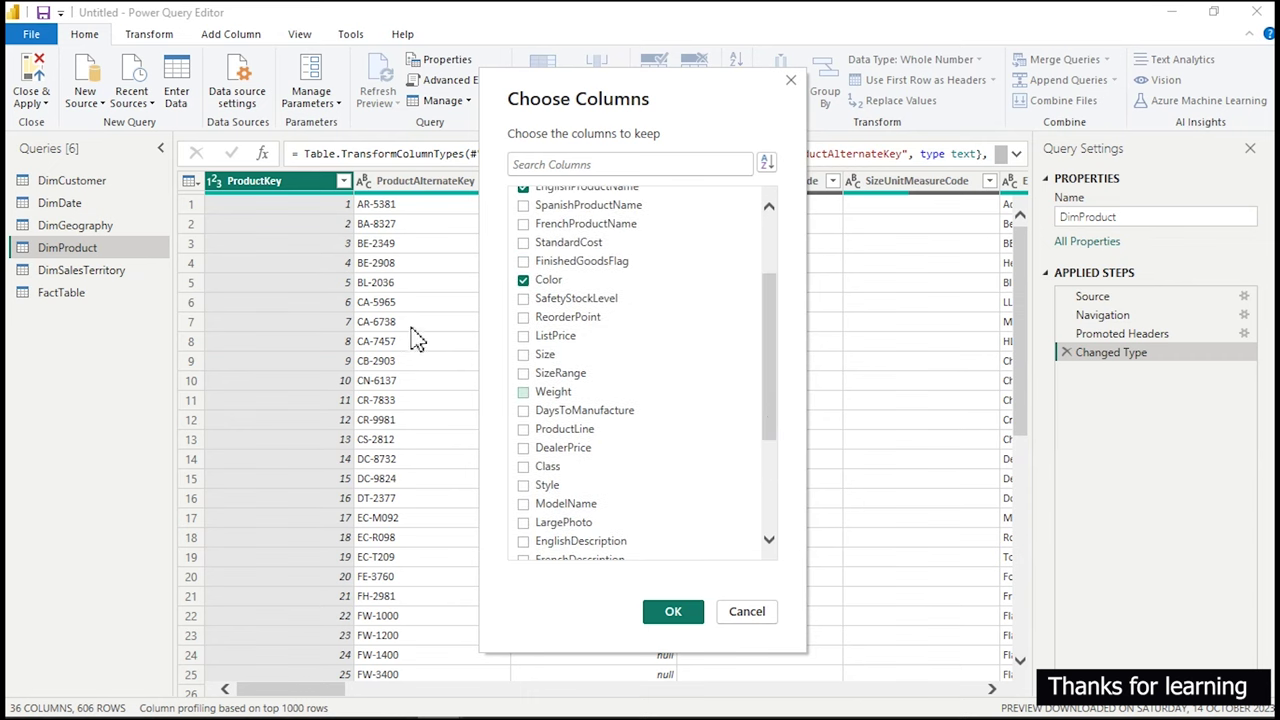
{"action": "left_click", "coordinate": [523, 338]}
{"action": "left_click", "coordinate": [531, 451]}
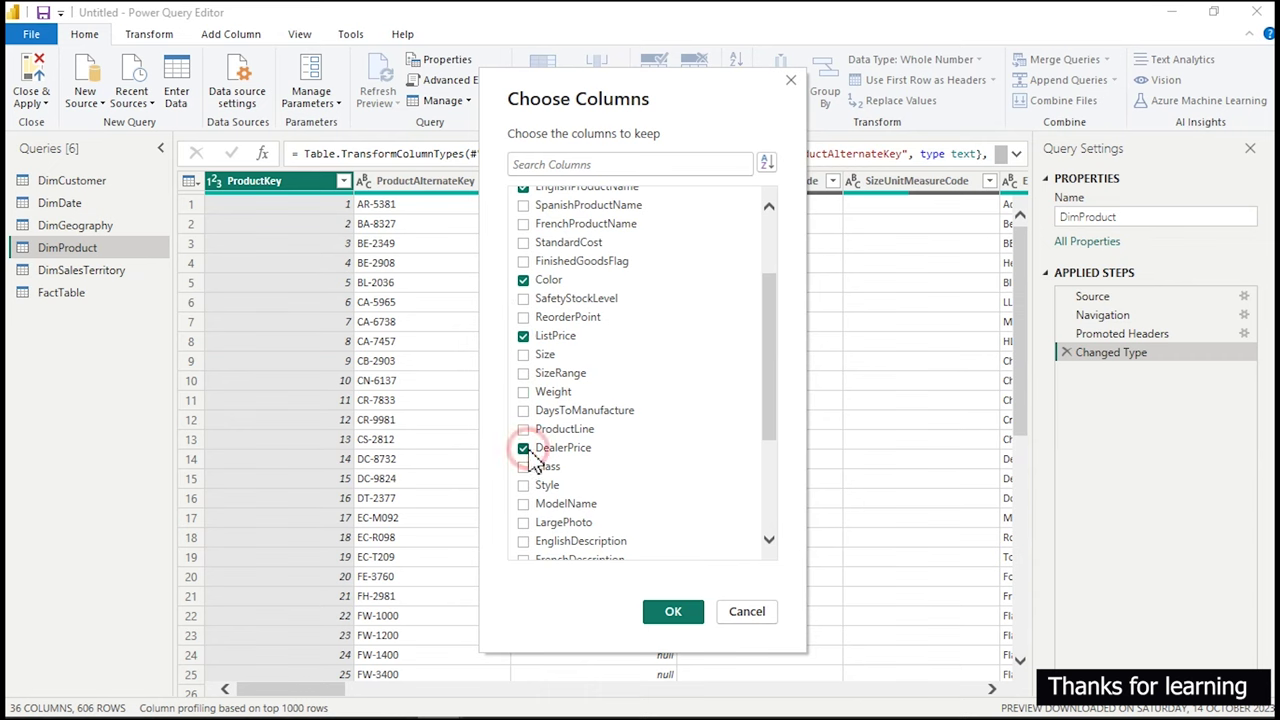
{"action": "left_click", "coordinate": [673, 613]}
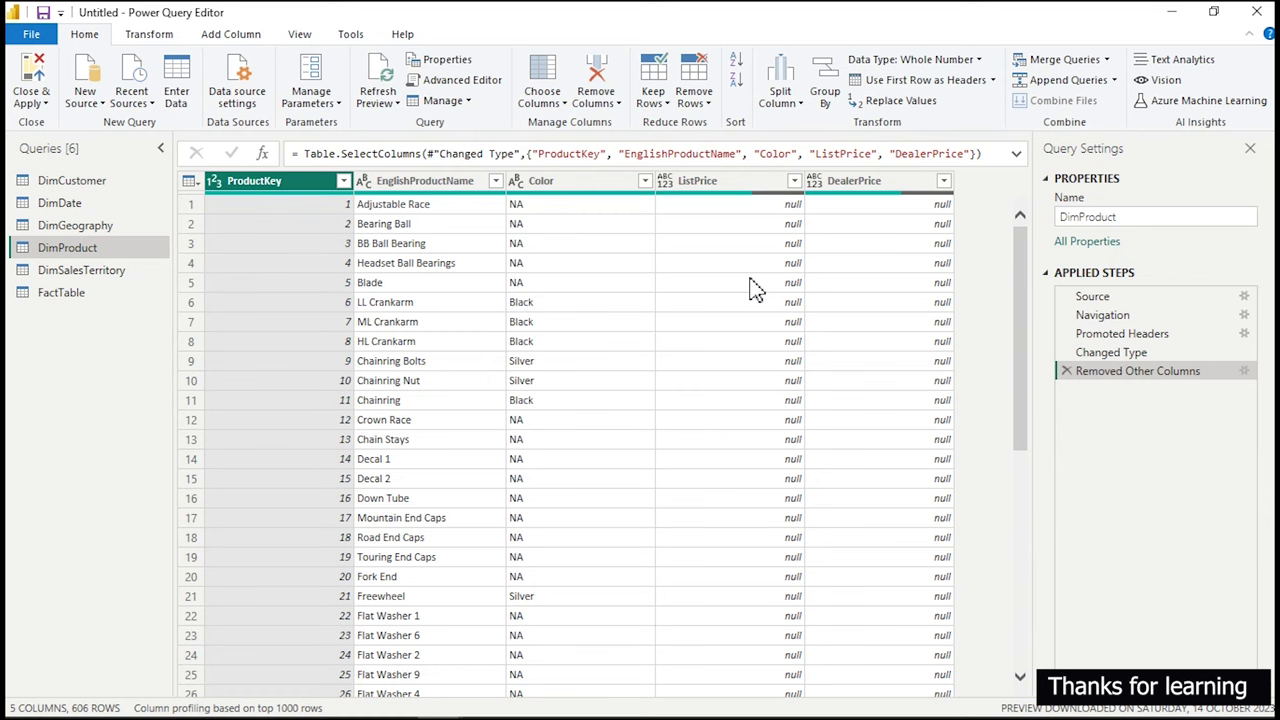
Rename the DealerPrice column of the DimProduct query as Cost.
{"action": "left_click", "coordinate": [855, 181]}
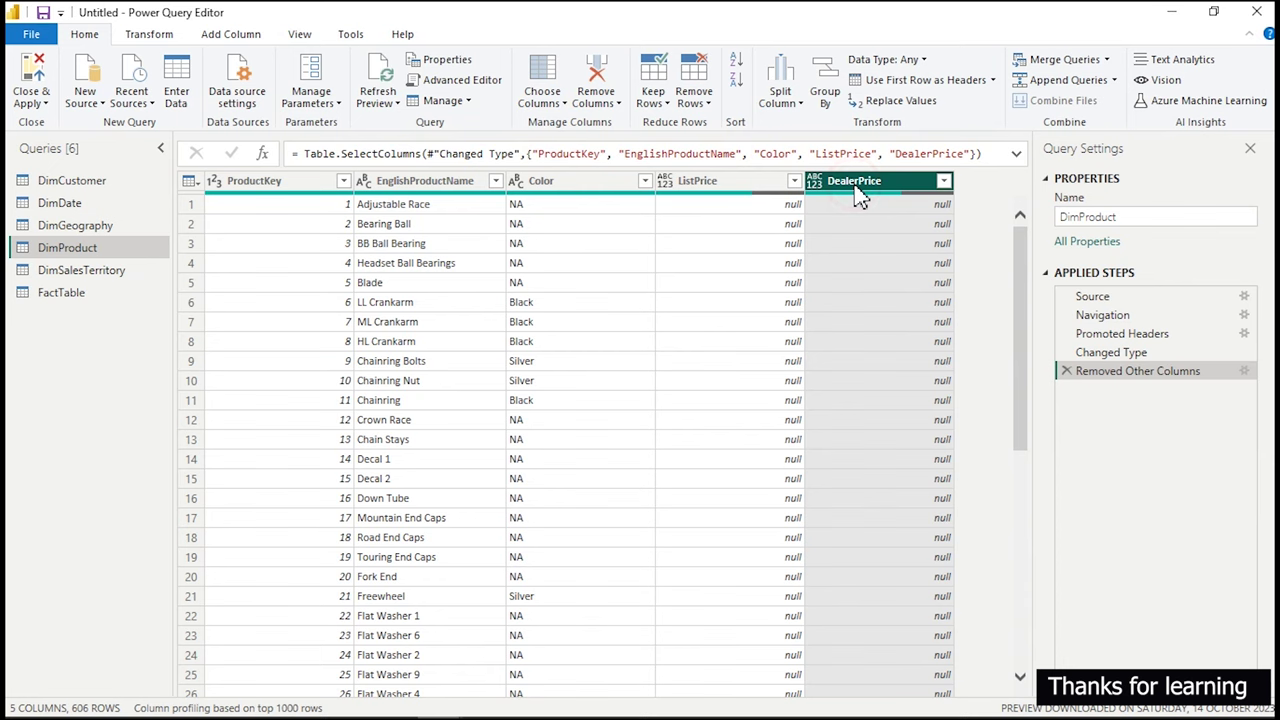
{"action": "double_click", "coordinate": [855, 182]}
{"action": "type", "text": "Cost"}
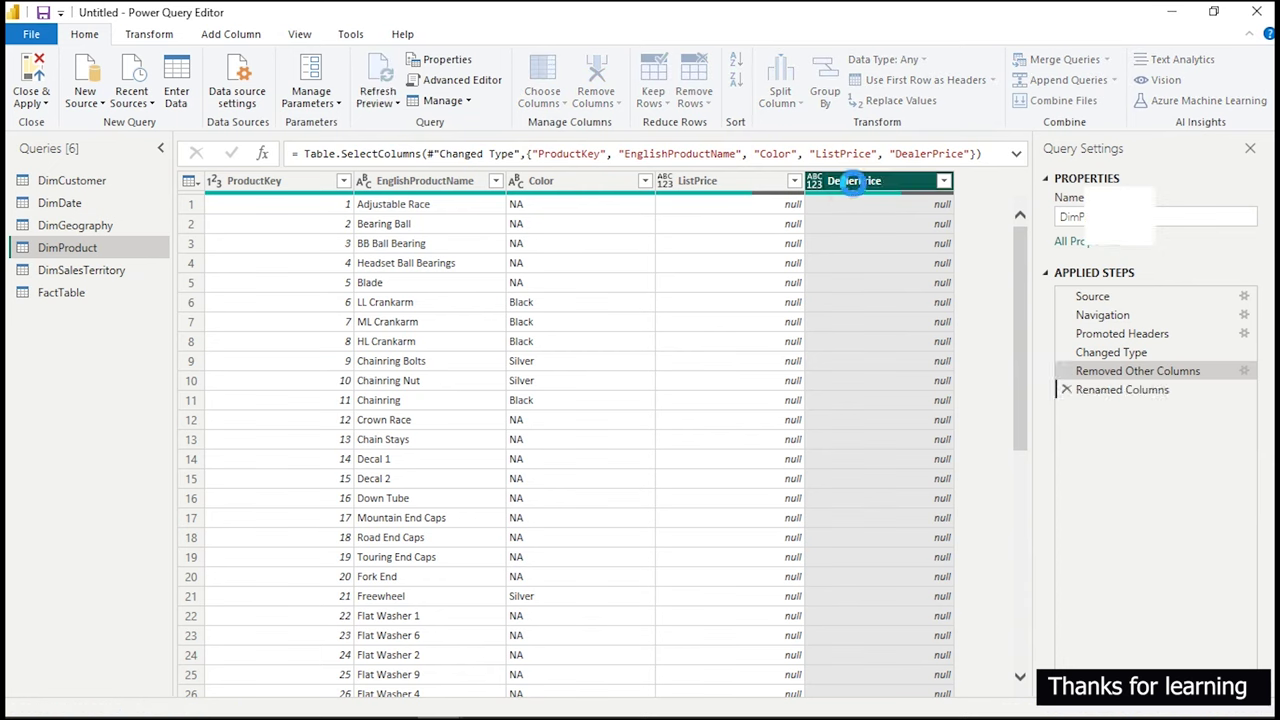
{"action": "key", "text": "Return"}
Rename the ListPrice column of the DimProduct query as Price.
{"action": "left_click", "coordinate": [757, 184]}
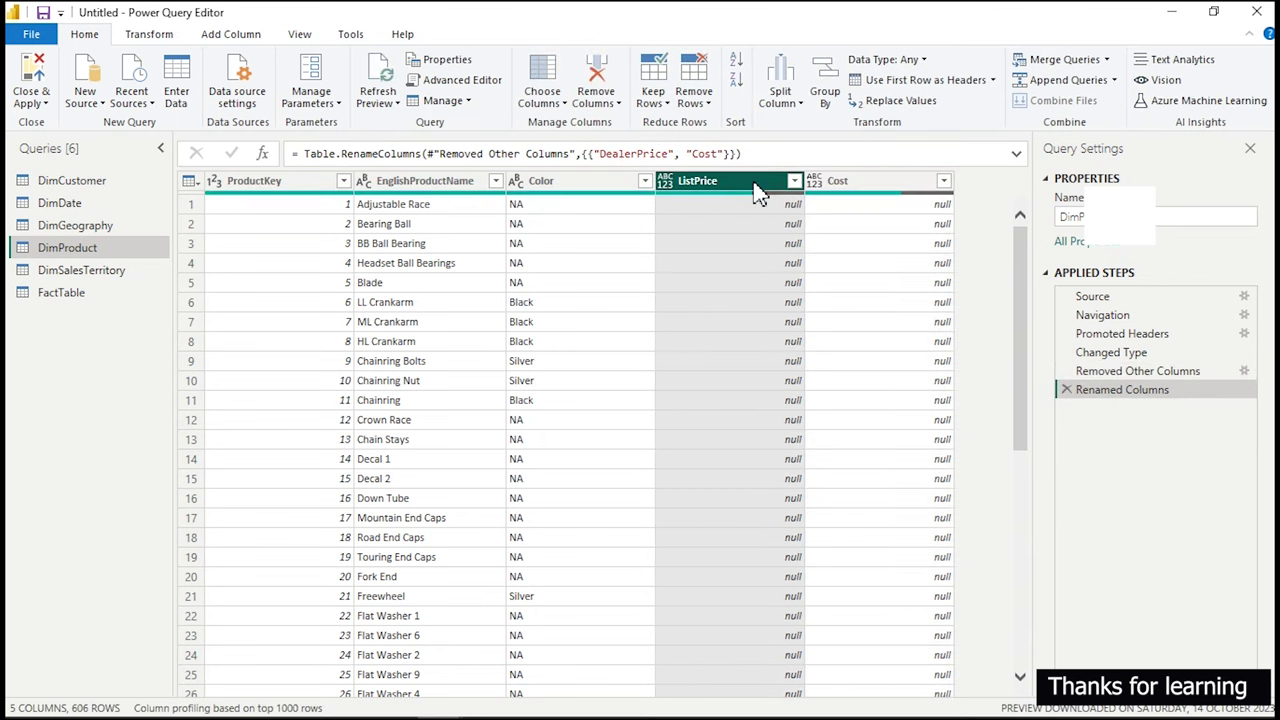
{"action": "double_click", "coordinate": [755, 186]}
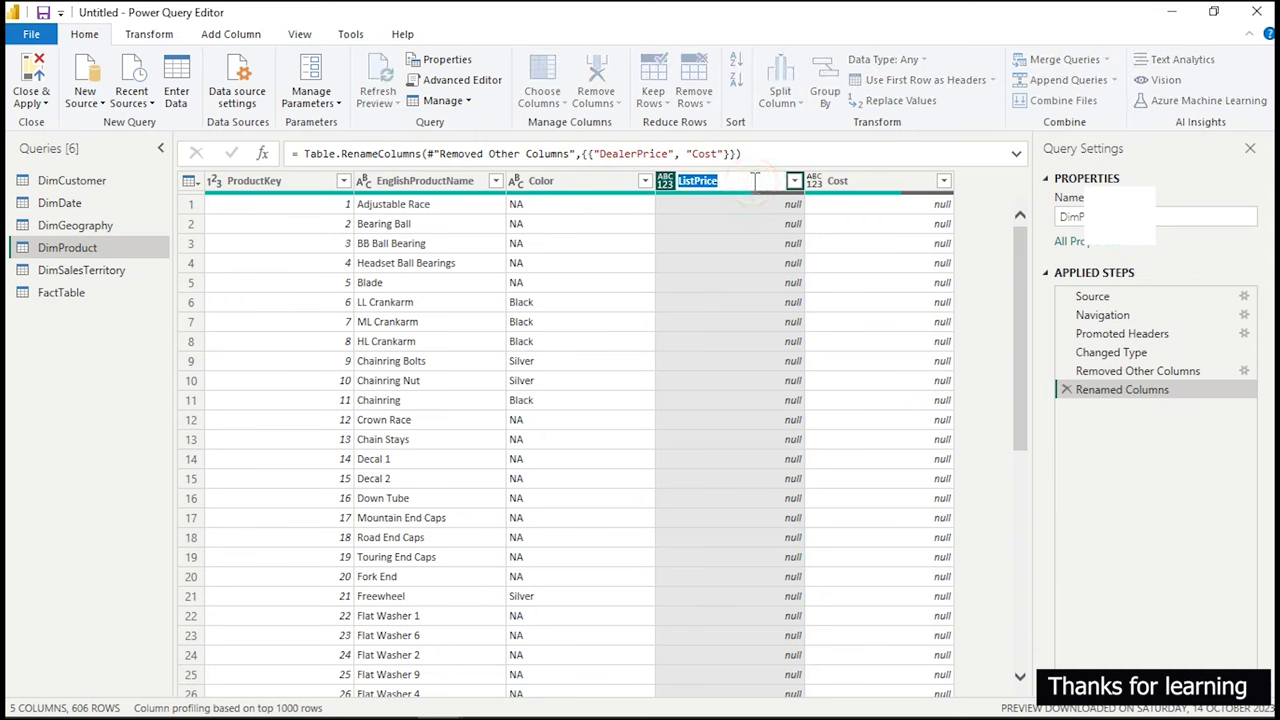
{"action": "type", "text": "P"}
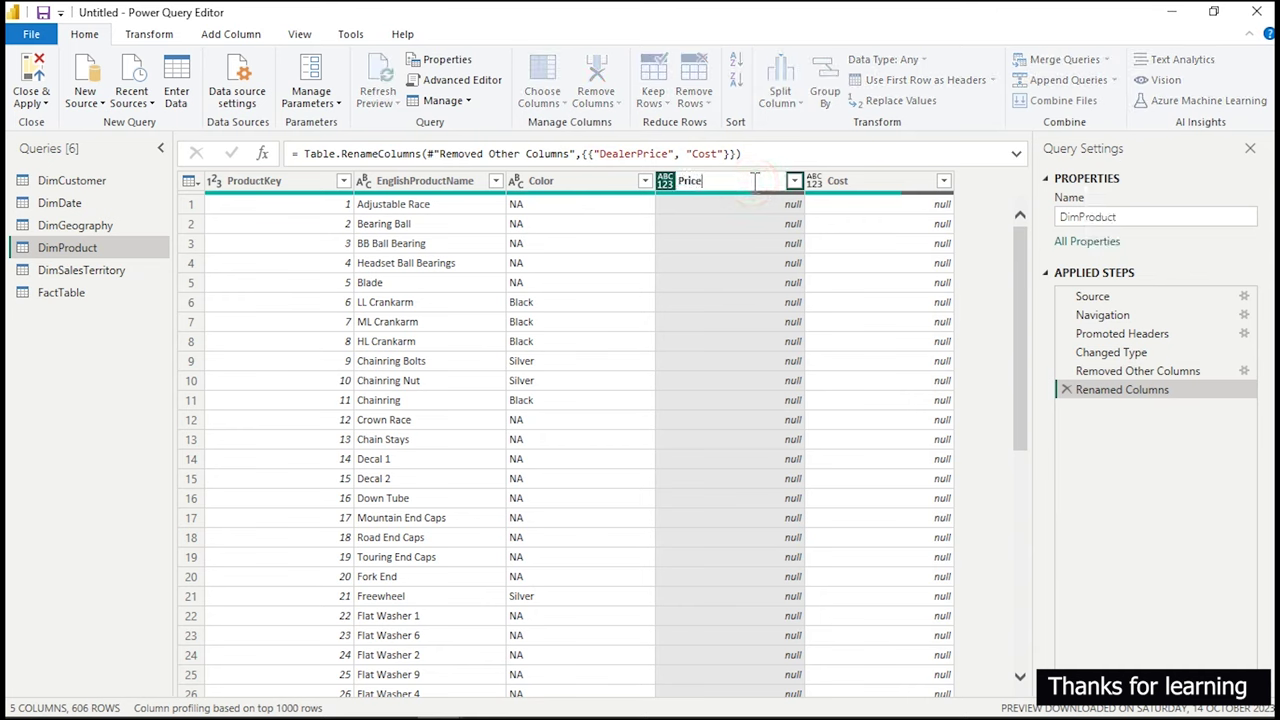
{"action": "type", "text": "rice"}
{"action": "key", "text": "Return"}
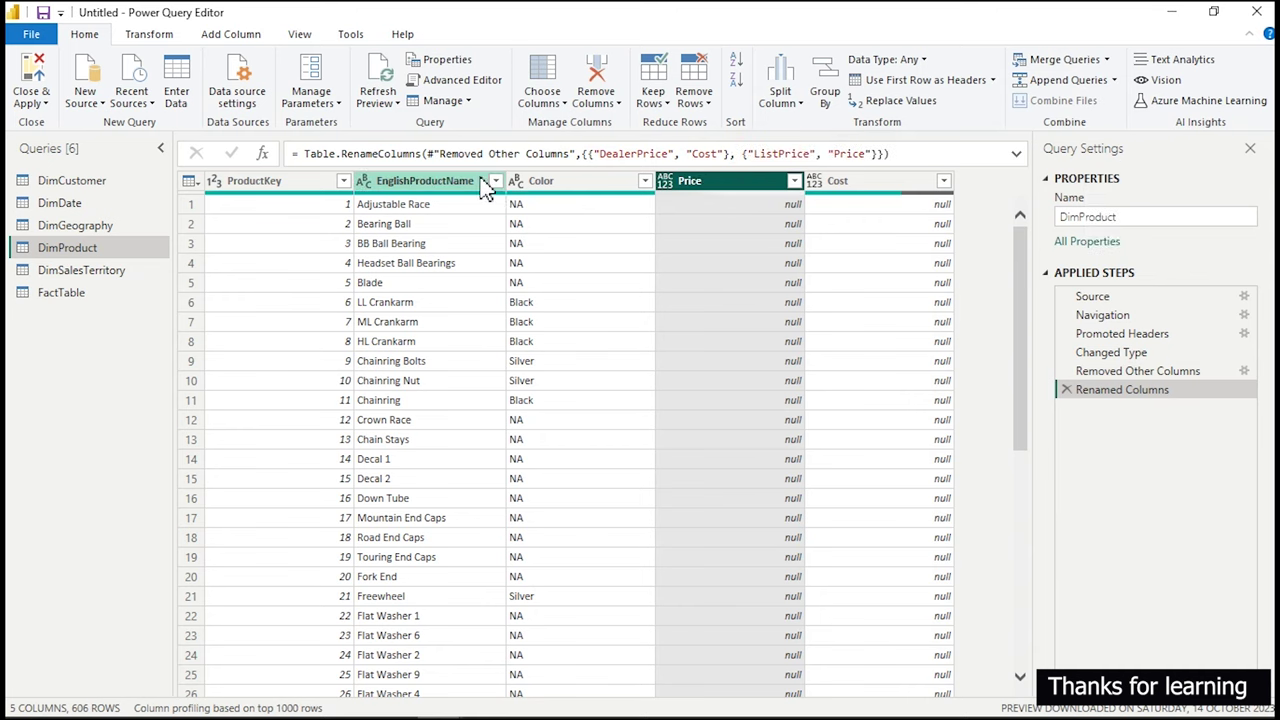
Rename the EnglishProductName column of the DimProduct query as ProductName.
{"action": "left_click", "coordinate": [459, 186]}
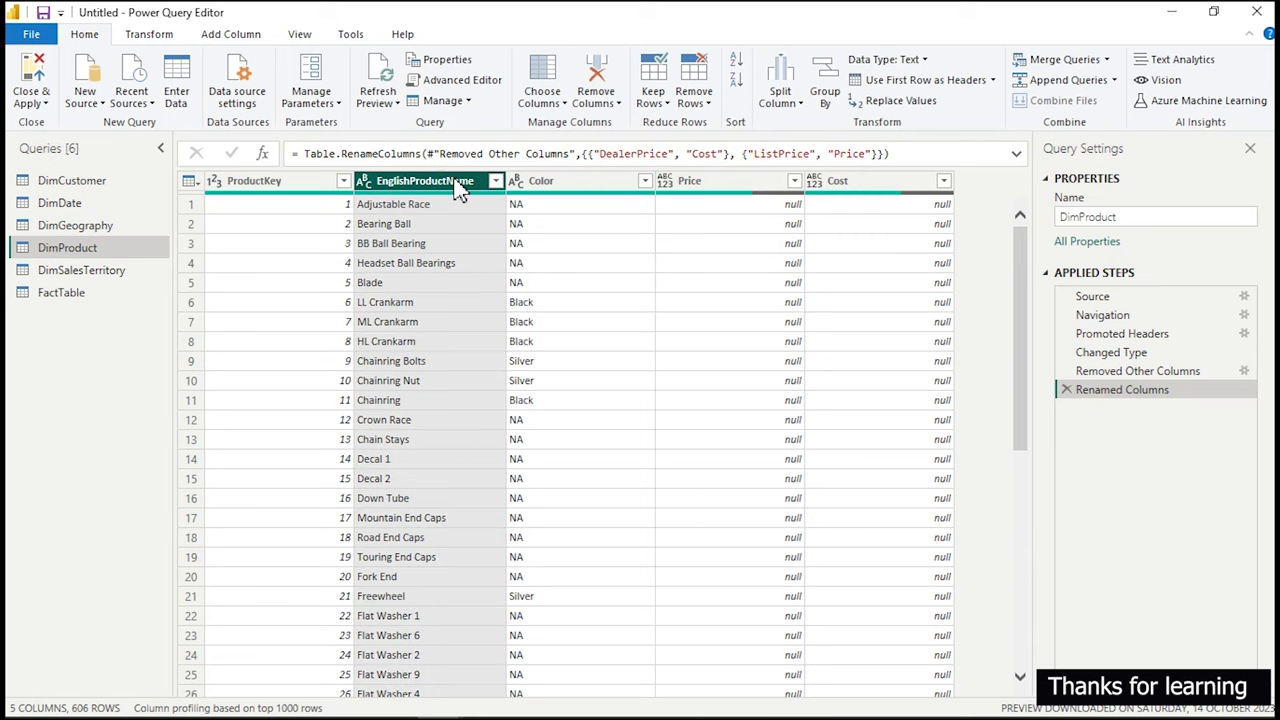
{"action": "double_click", "coordinate": [443, 181]}
{"action": "type", "text": "Pr"}
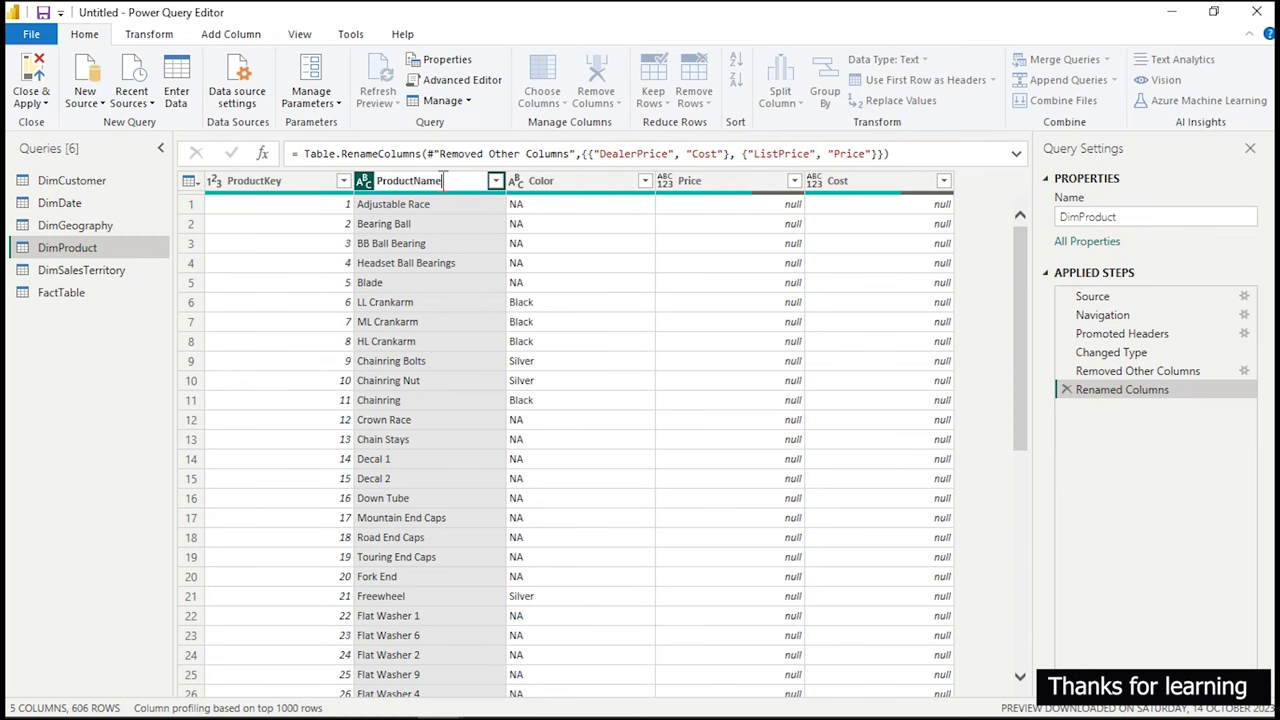
{"action": "type", "text": "oductName"}
{"action": "key", "text": "Return"}
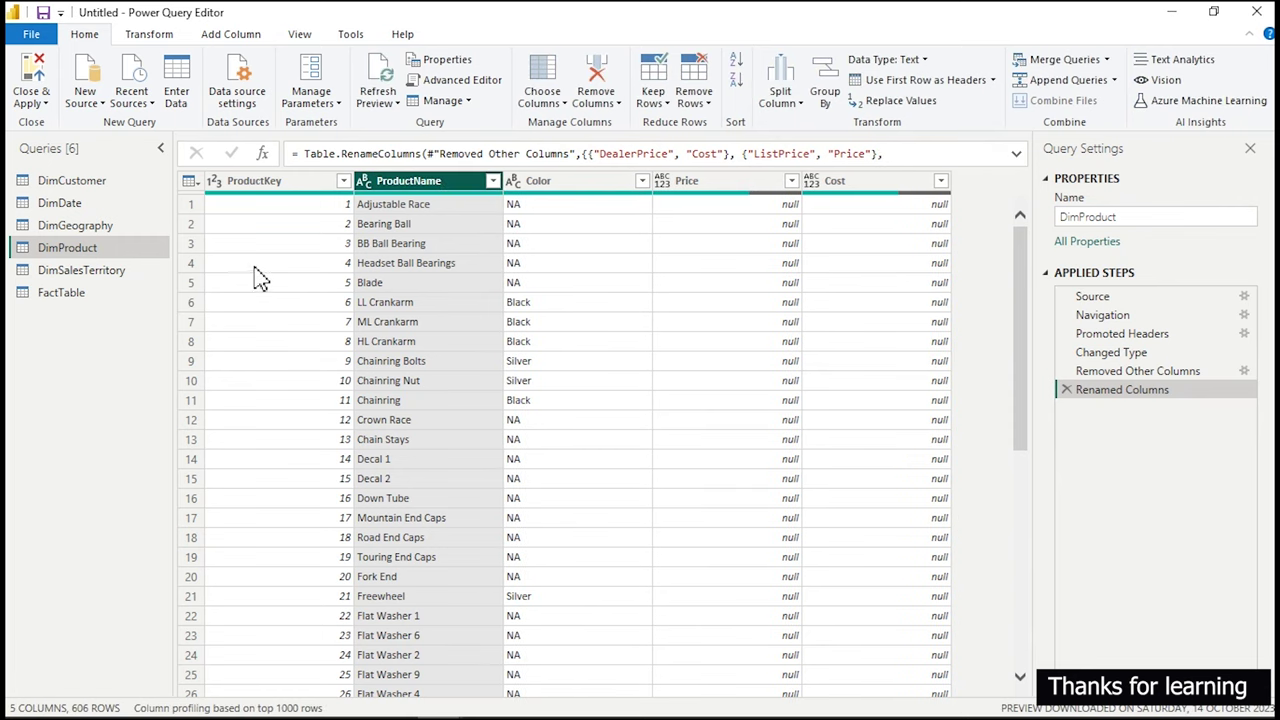
Keep only the GeographyKey, City and EnglishCountryRegionName columns in the DimGeography query.
{"action": "left_click", "coordinate": [90, 228]}
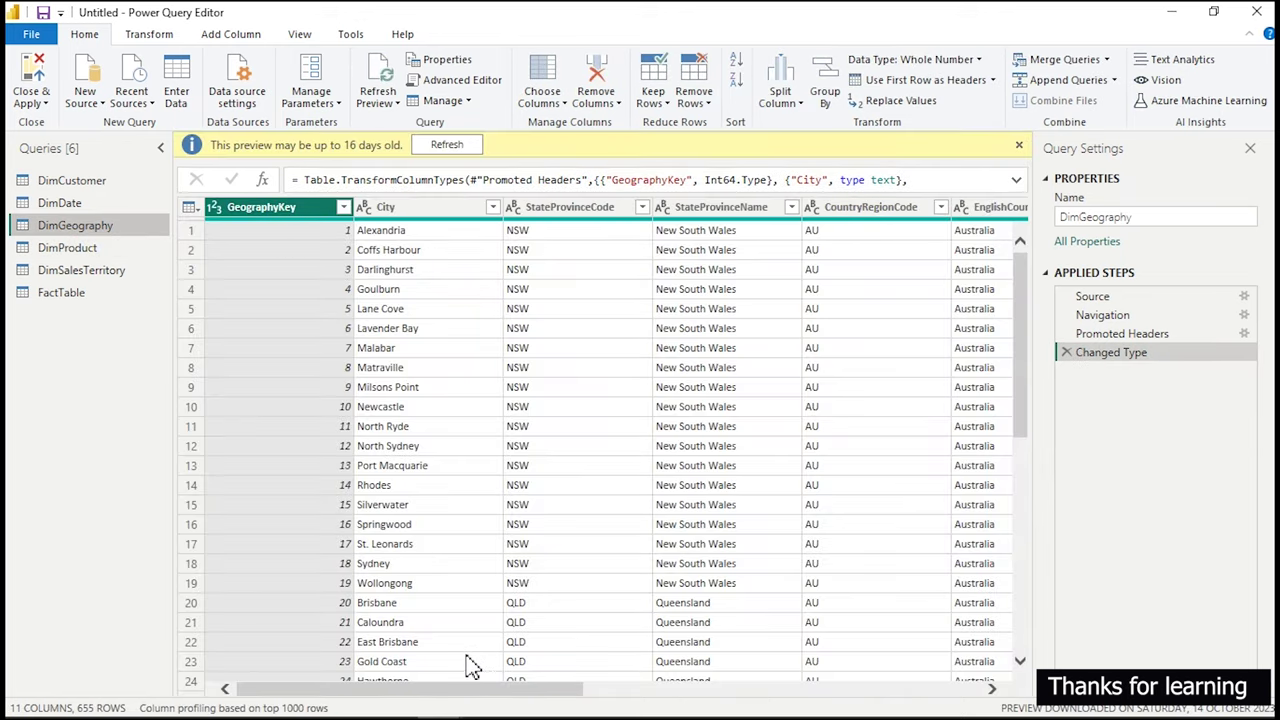
{"action": "left_click_drag", "start_coordinate": [477, 692], "coordinate": [449, 678]}
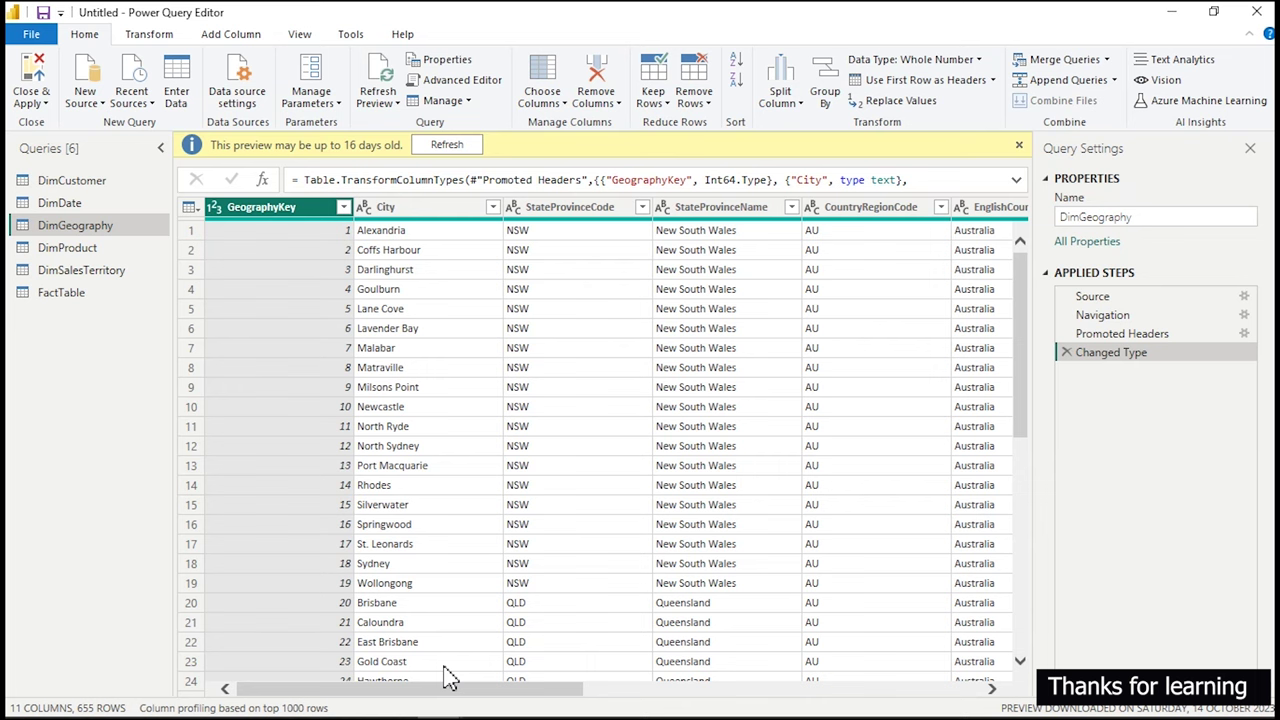
{"action": "left_click", "coordinate": [538, 95]}
{"action": "left_click", "coordinate": [527, 124]}
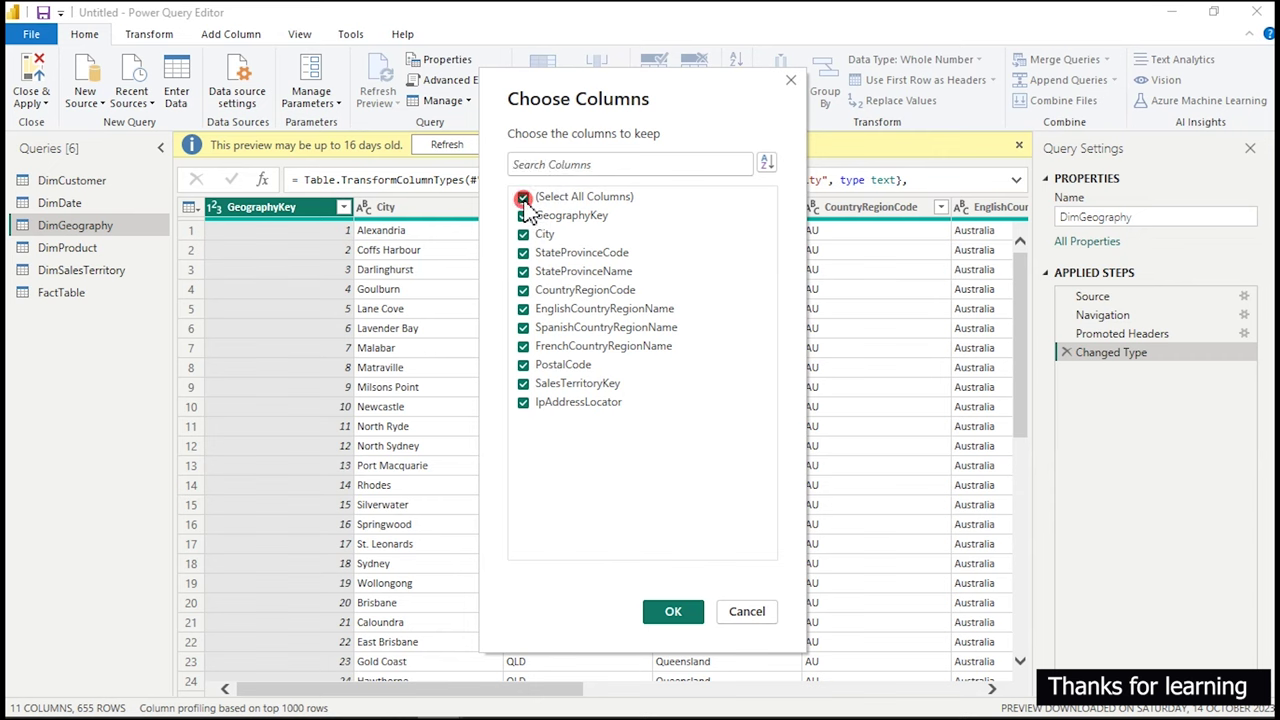
{"action": "left_click", "coordinate": [522, 196]}
{"action": "left_click", "coordinate": [523, 216]}
{"action": "left_click", "coordinate": [522, 234]}
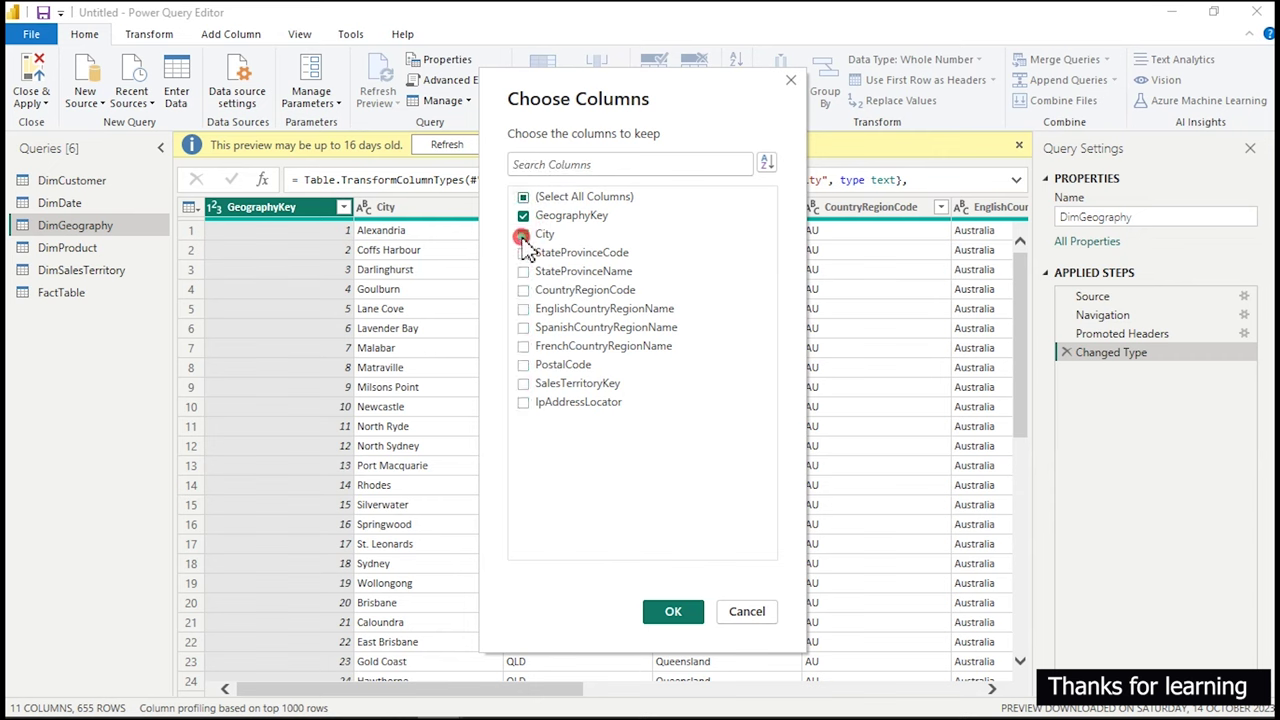
{"action": "left_click", "coordinate": [524, 309]}
{"action": "left_click", "coordinate": [672, 611]}
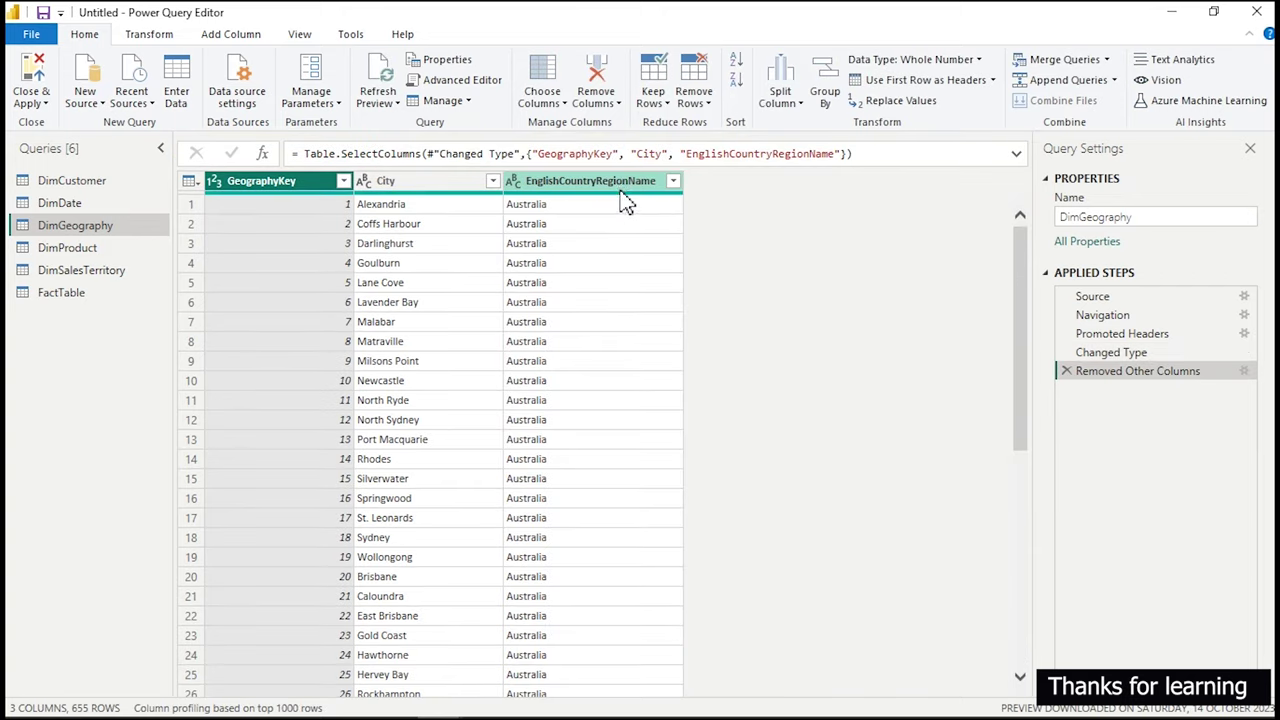
Rename the EnglishCountryRegionName column of the DimGeography query as Country.
{"action": "double_click", "coordinate": [619, 182]}
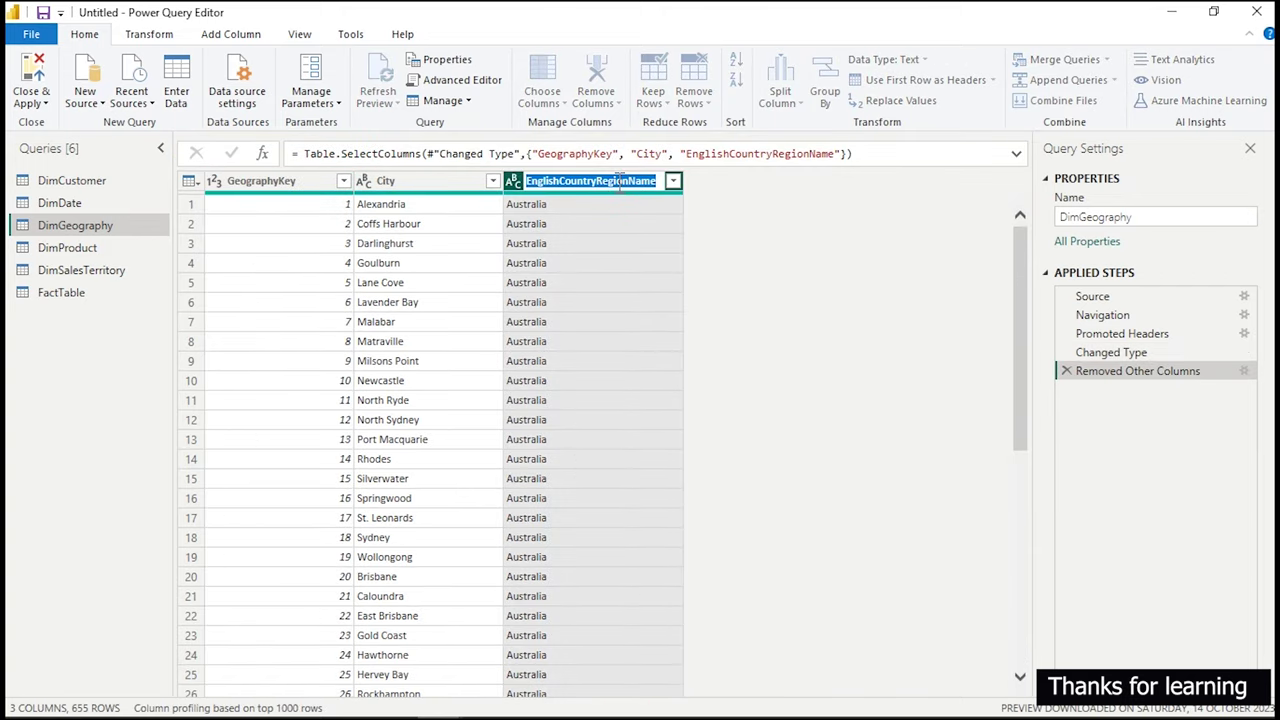
{"action": "type", "text": "Co"}
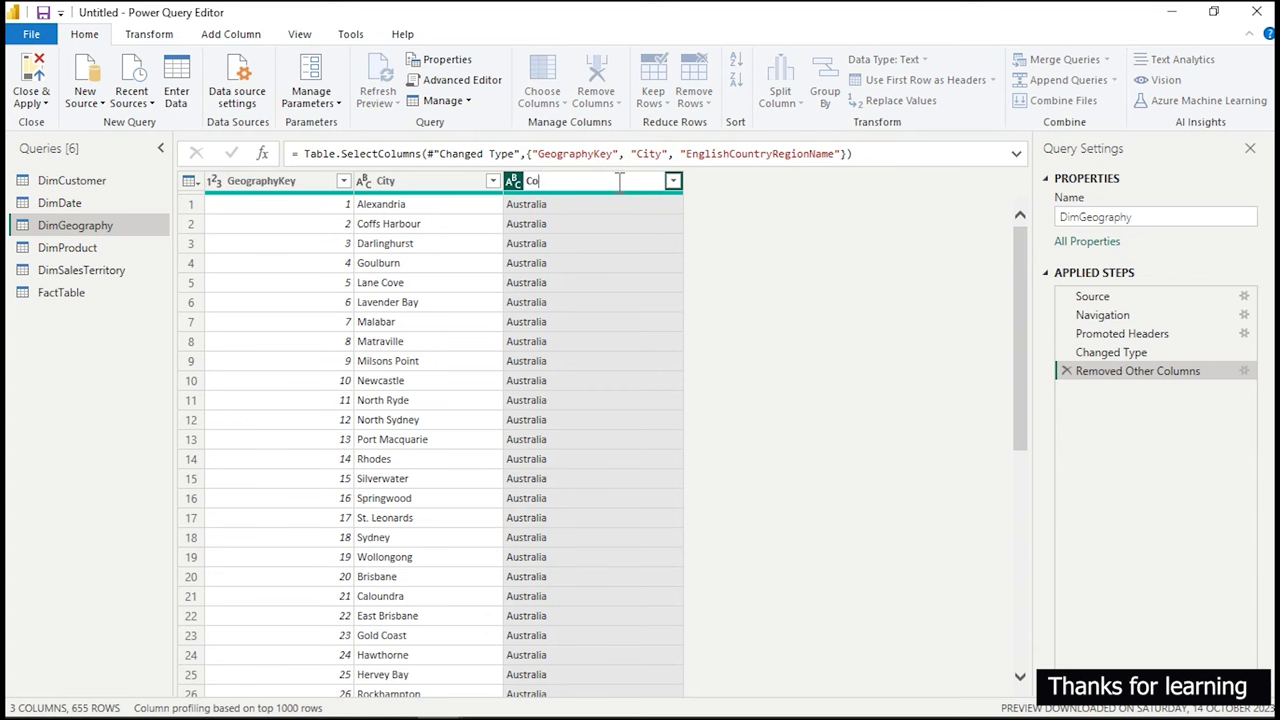
{"action": "type", "text": "untry"}
{"action": "key", "text": "Return"}
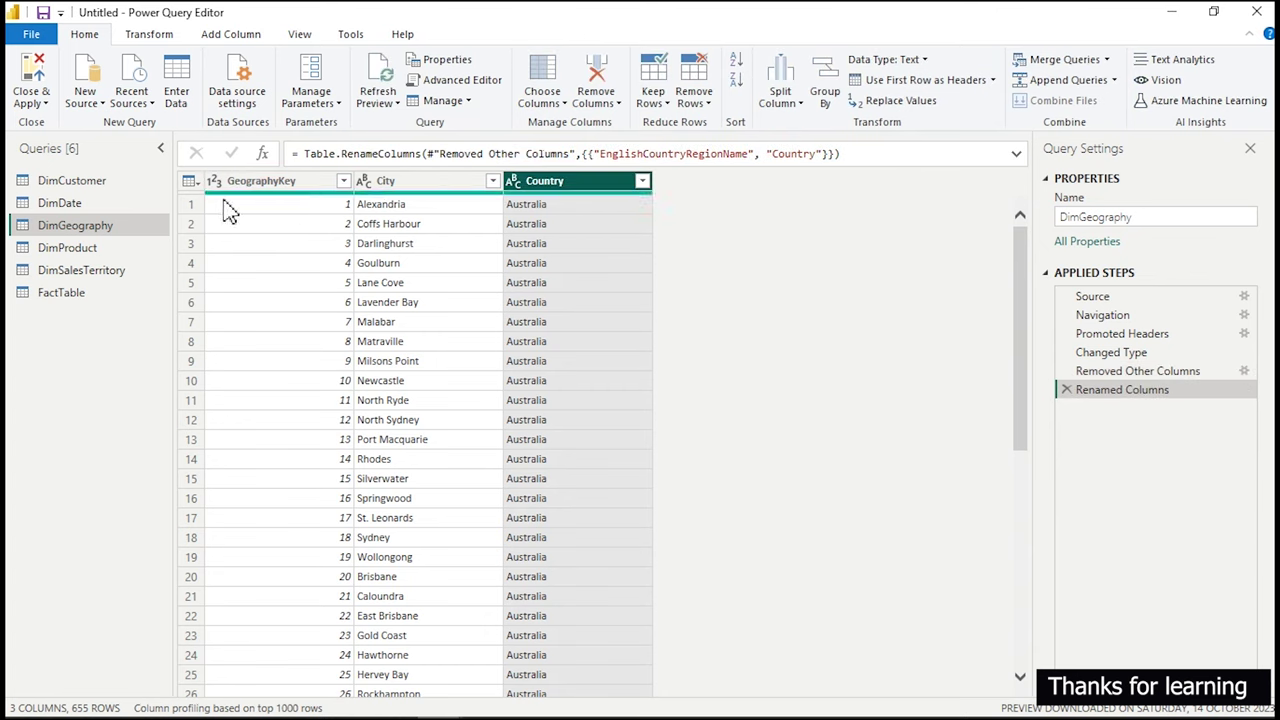
Delete the DimDate query.
{"action": "left_click", "coordinate": [114, 204]}
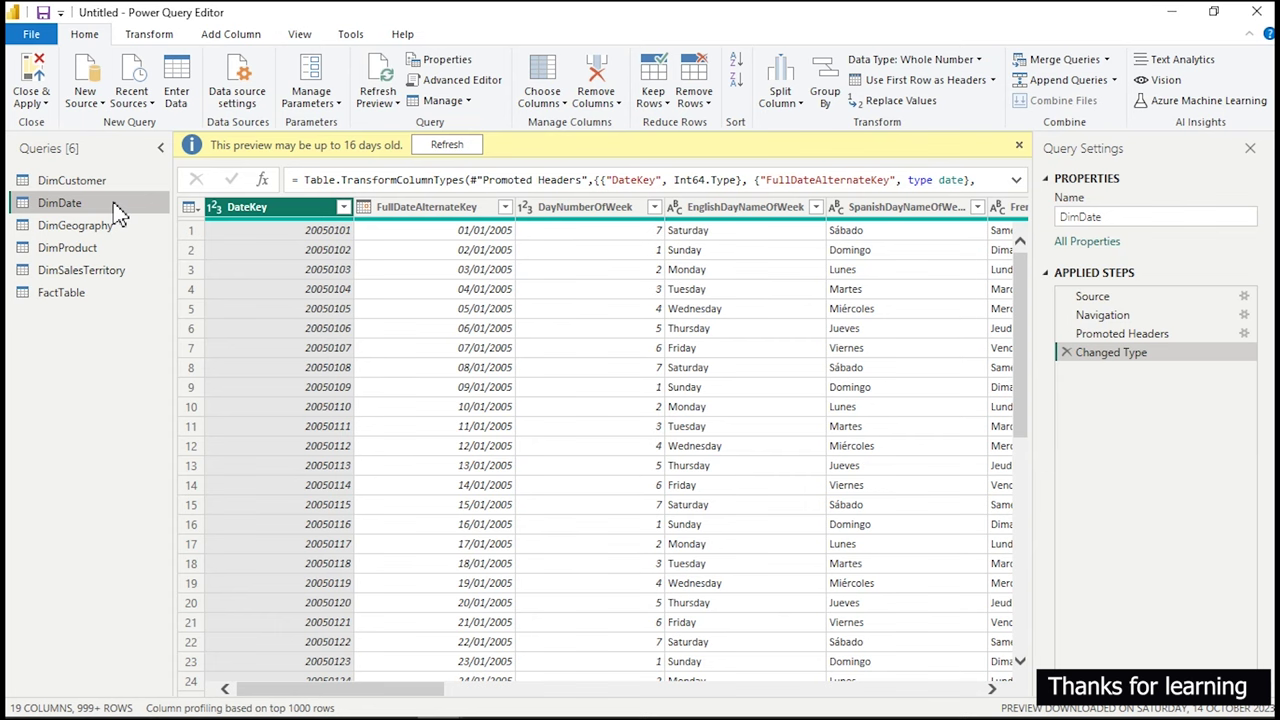
{"action": "right_click", "coordinate": [118, 212]}
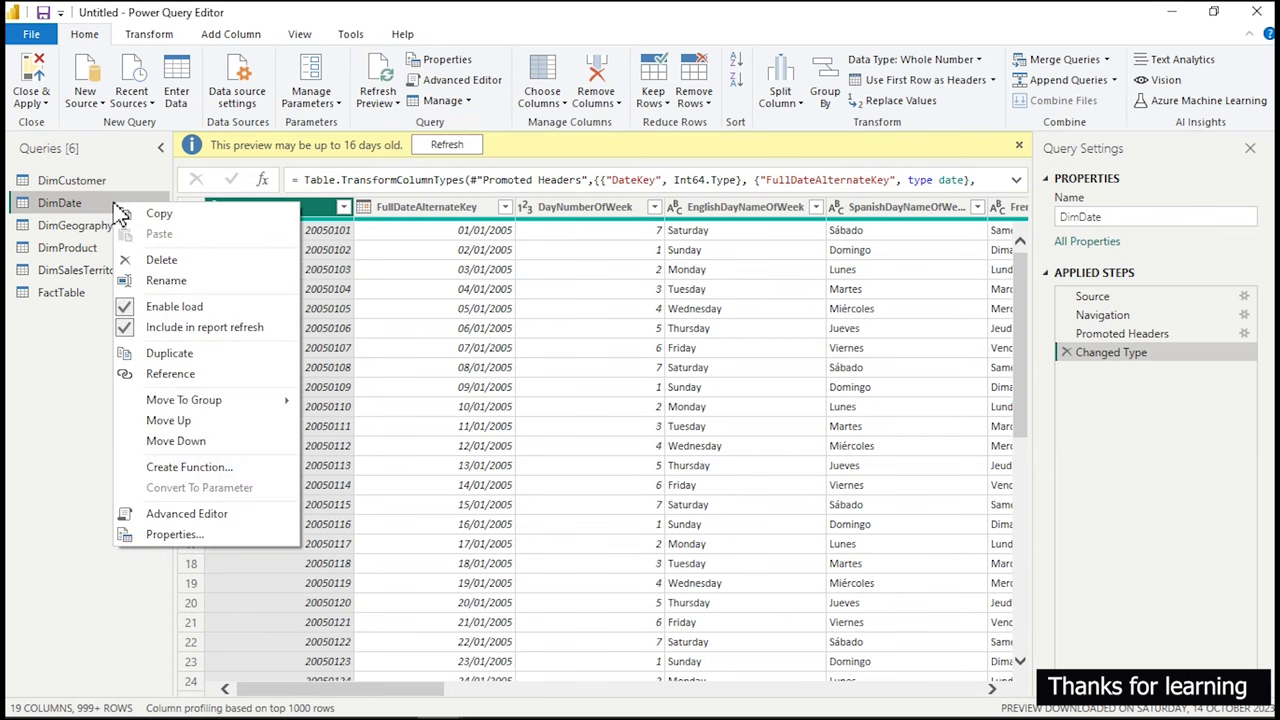
{"action": "left_click", "coordinate": [171, 264]}
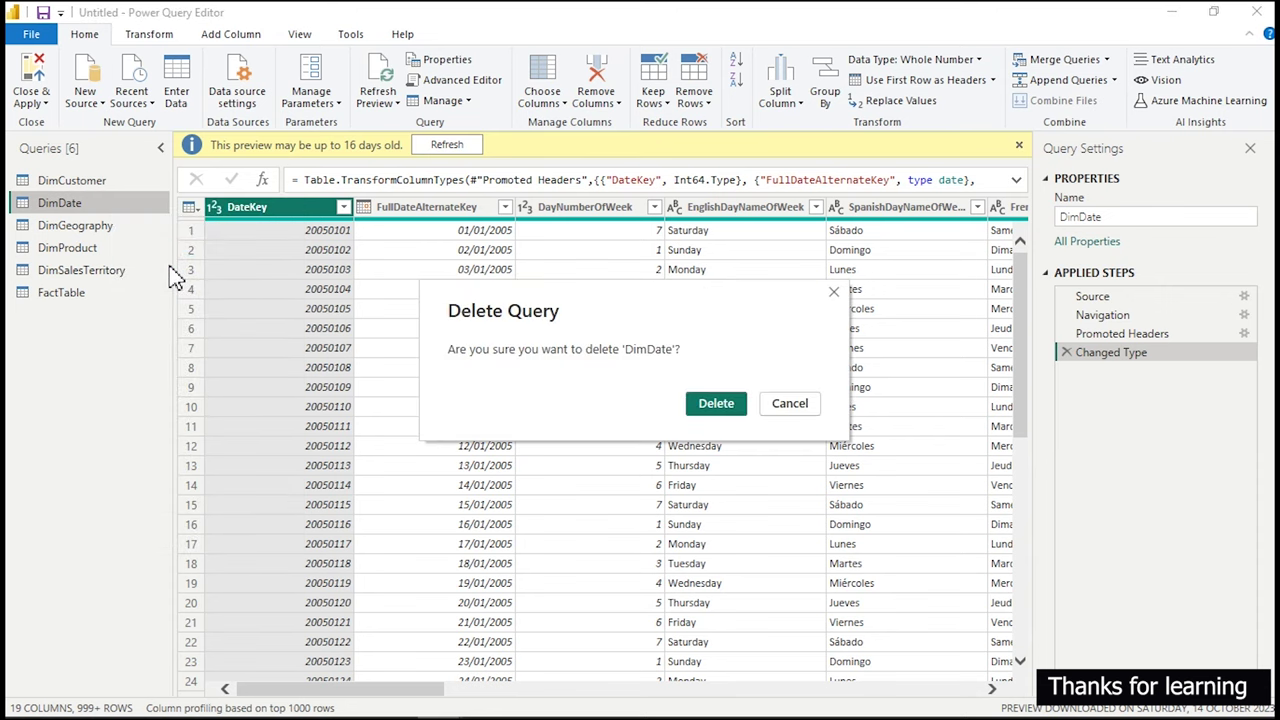
{"action": "left_click", "coordinate": [725, 403]}
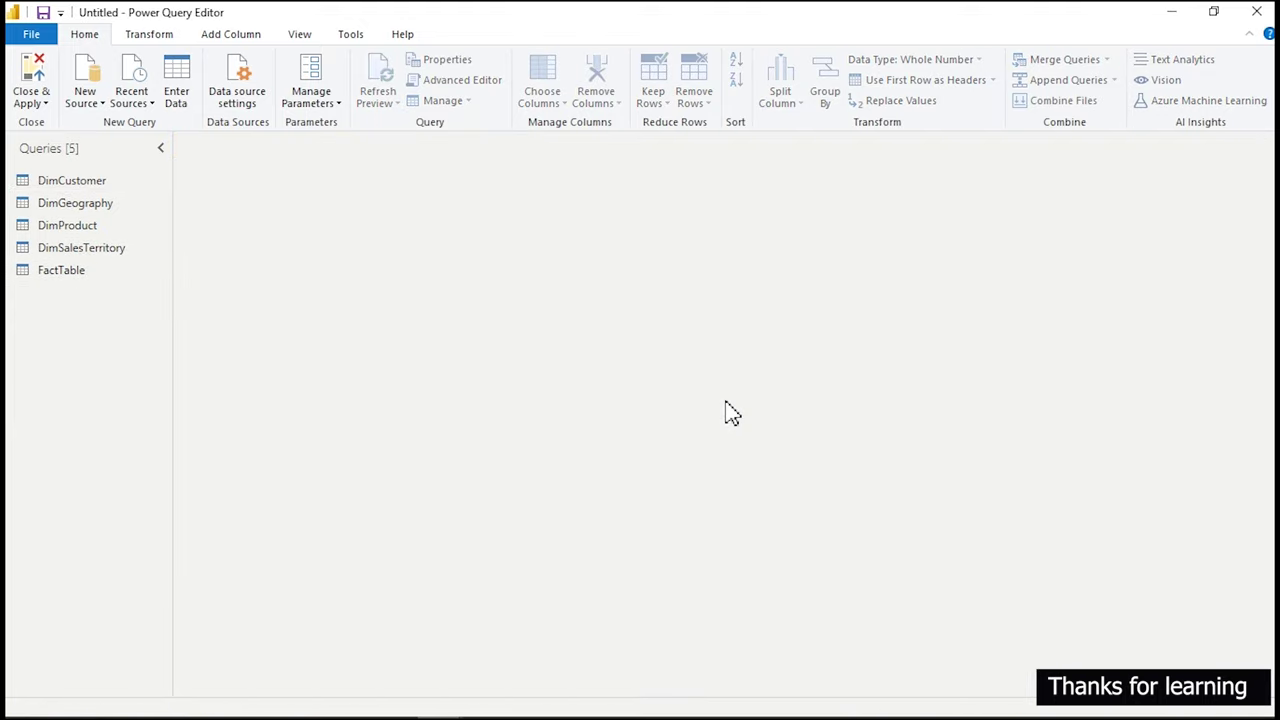
Keep only the CustomerKey, GeographyKey, FirstName, LastName, BirthDate, Gender and TotalChildren columns in the DimCustomer query.
{"action": "left_click", "coordinate": [100, 183]}
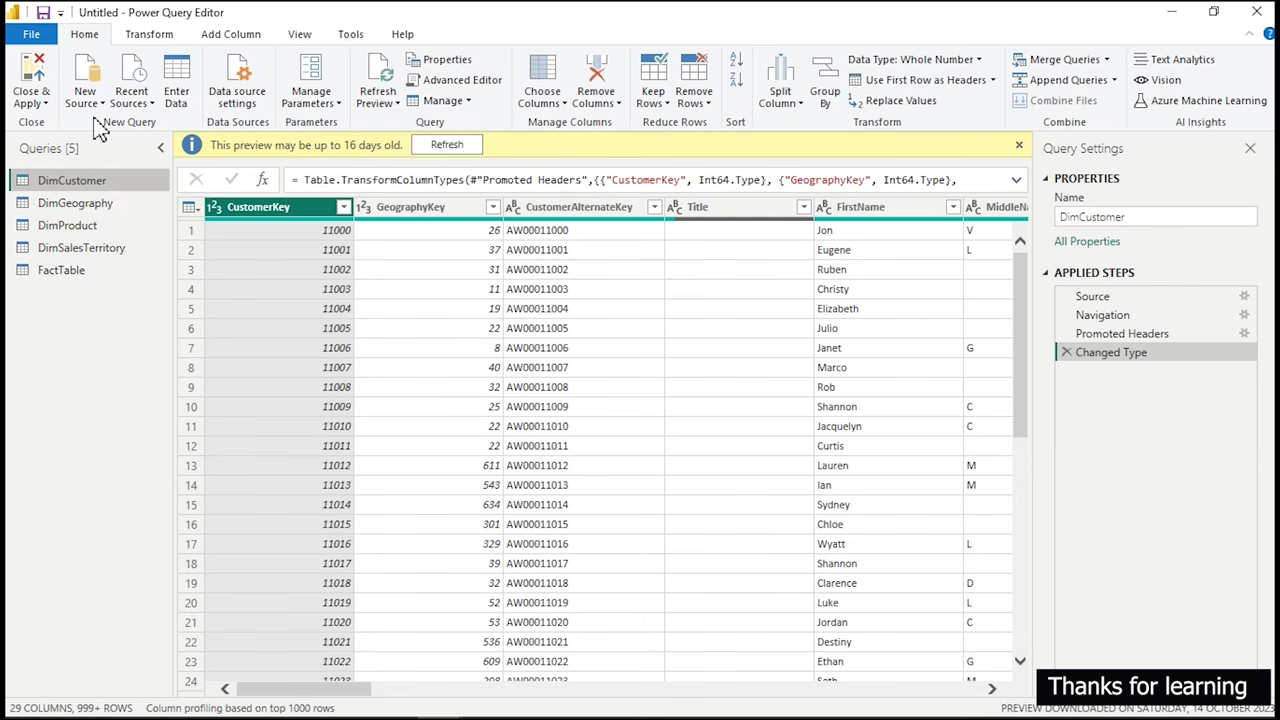
{"action": "left_click", "coordinate": [560, 102]}
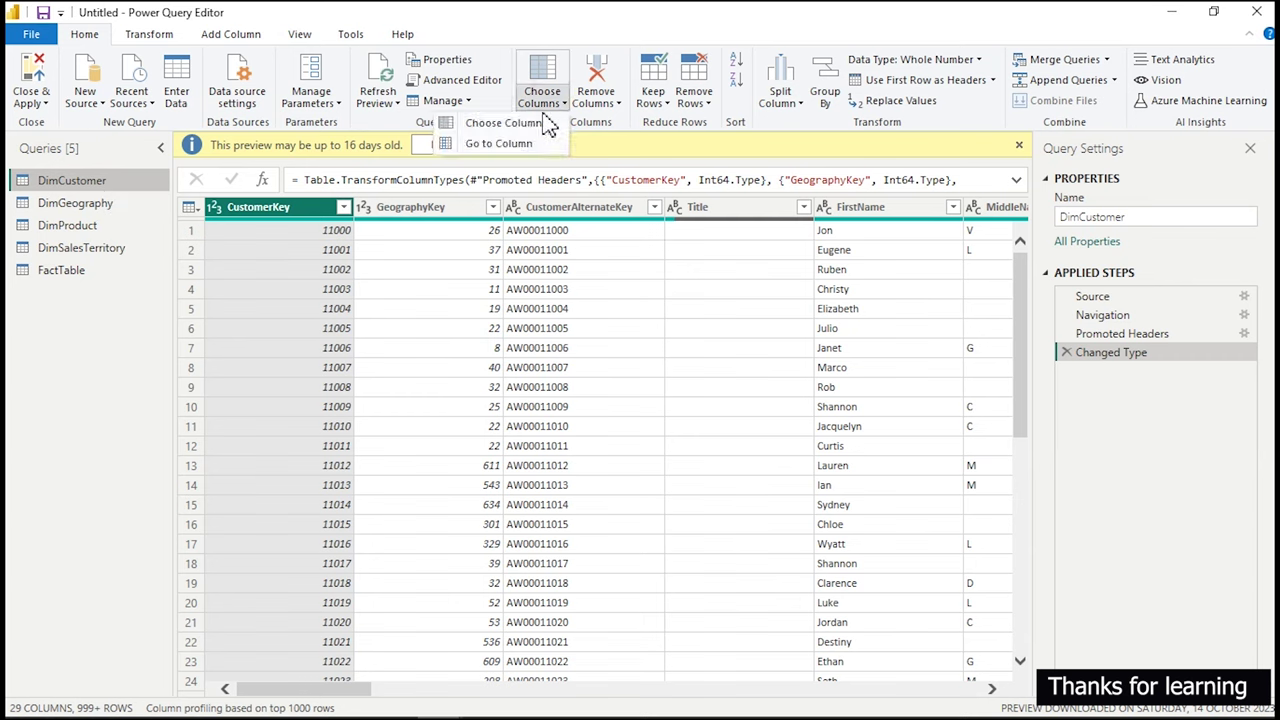
{"action": "left_click", "coordinate": [540, 124]}
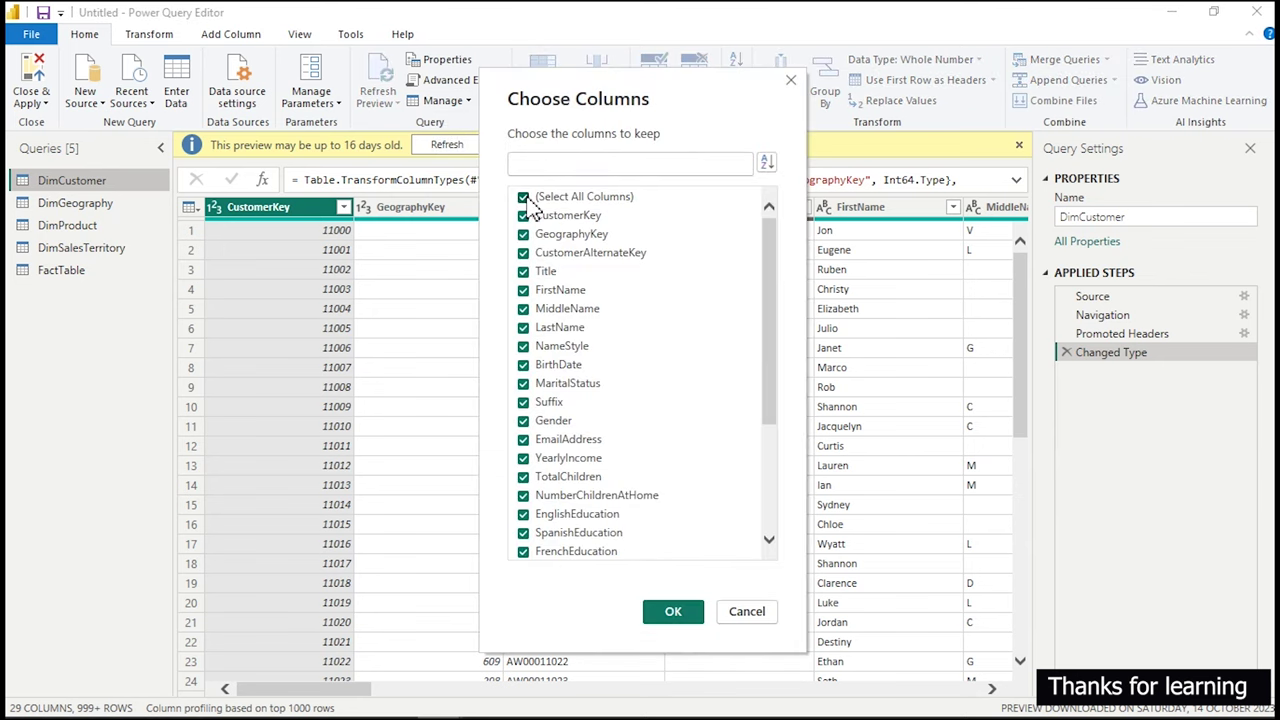
{"action": "left_click", "coordinate": [524, 198]}
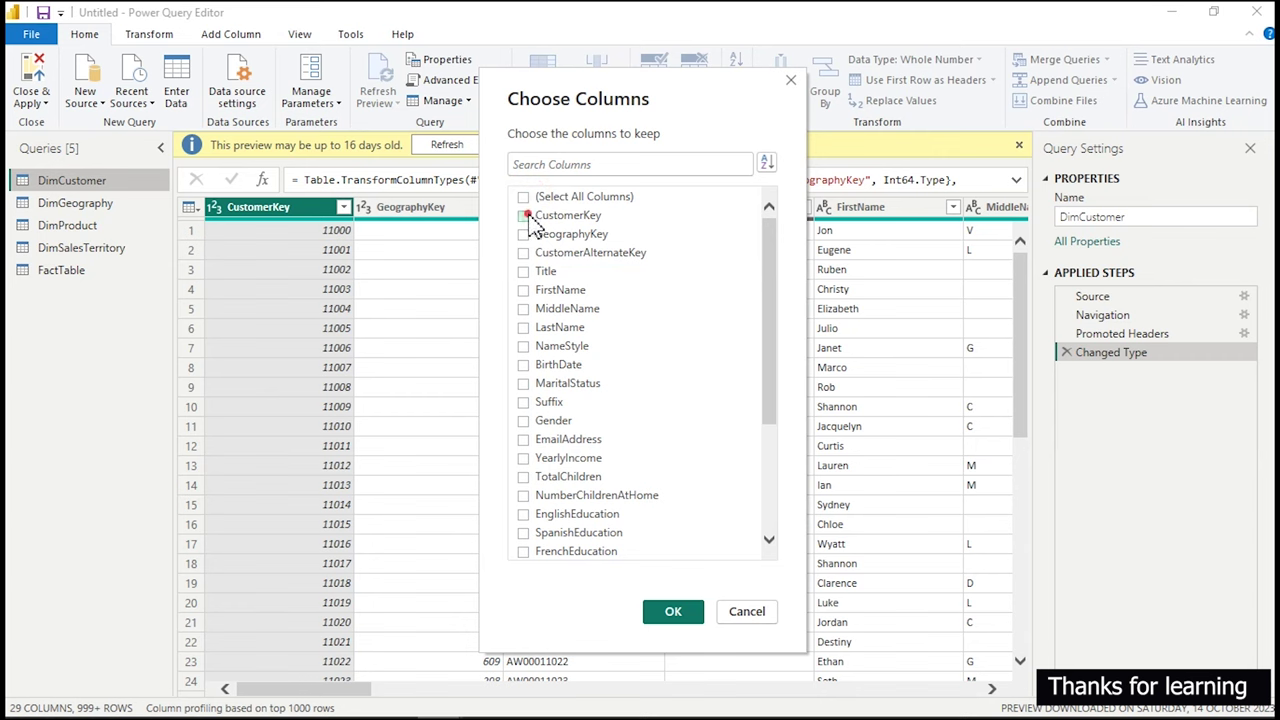
{"action": "left_click", "coordinate": [525, 215]}
{"action": "left_click", "coordinate": [524, 236]}
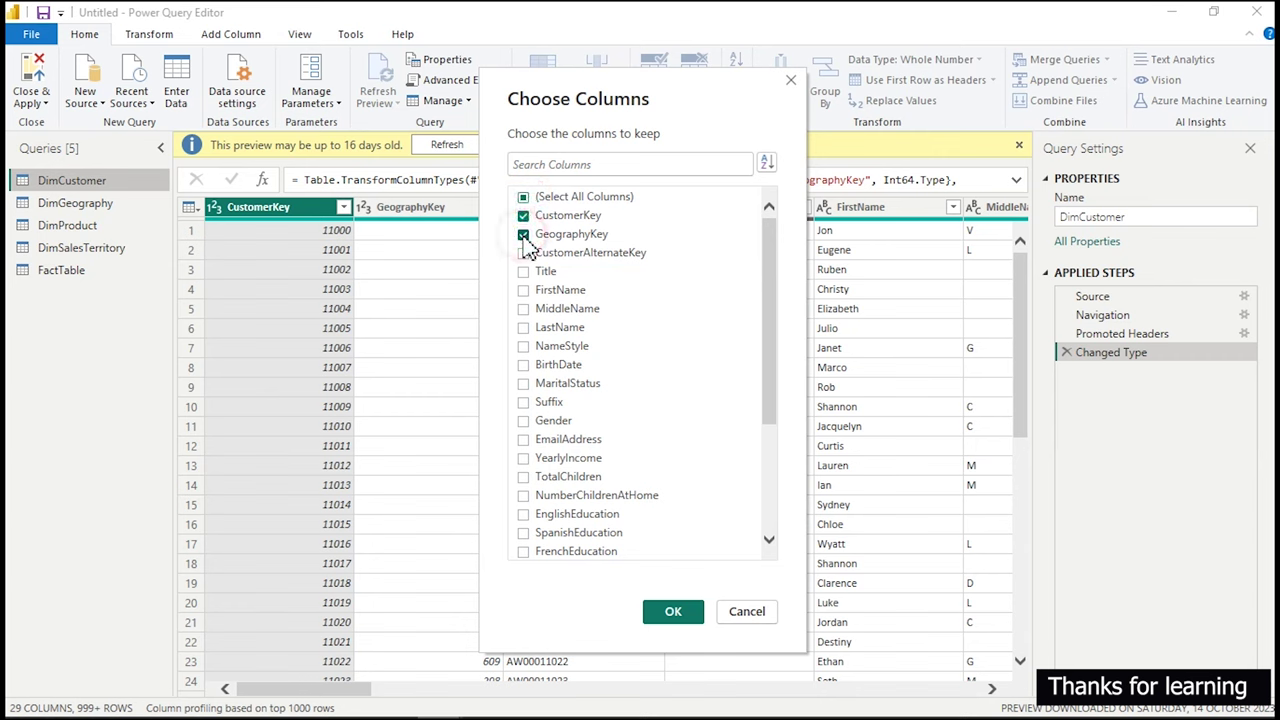
{"action": "left_click", "coordinate": [524, 290]}
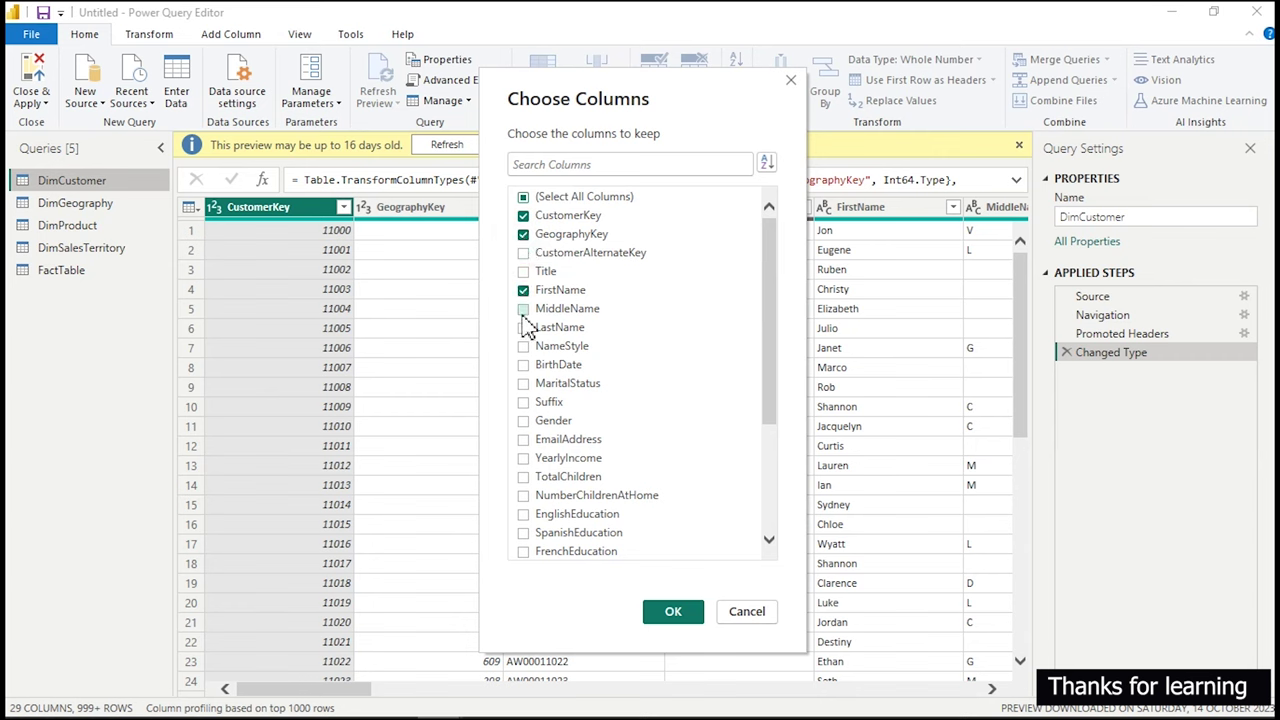
{"action": "left_click", "coordinate": [524, 328]}
{"action": "left_click", "coordinate": [524, 367]}
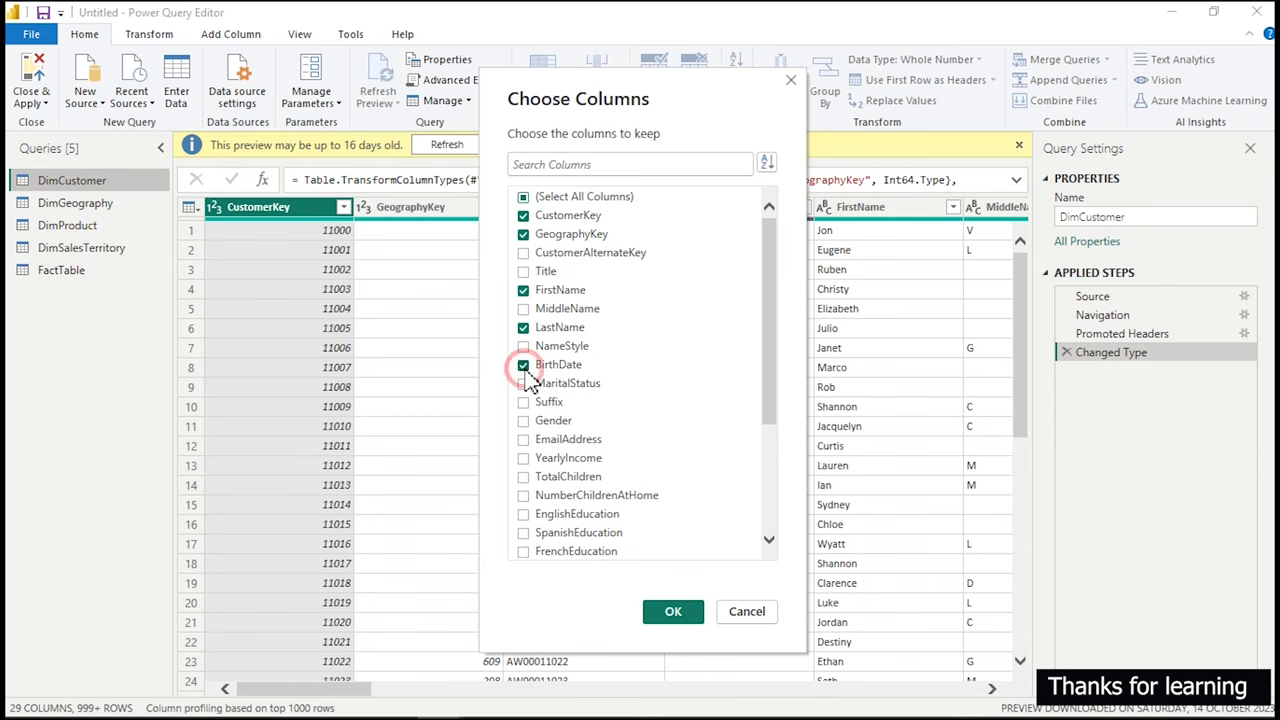
{"action": "left_click", "coordinate": [524, 422]}
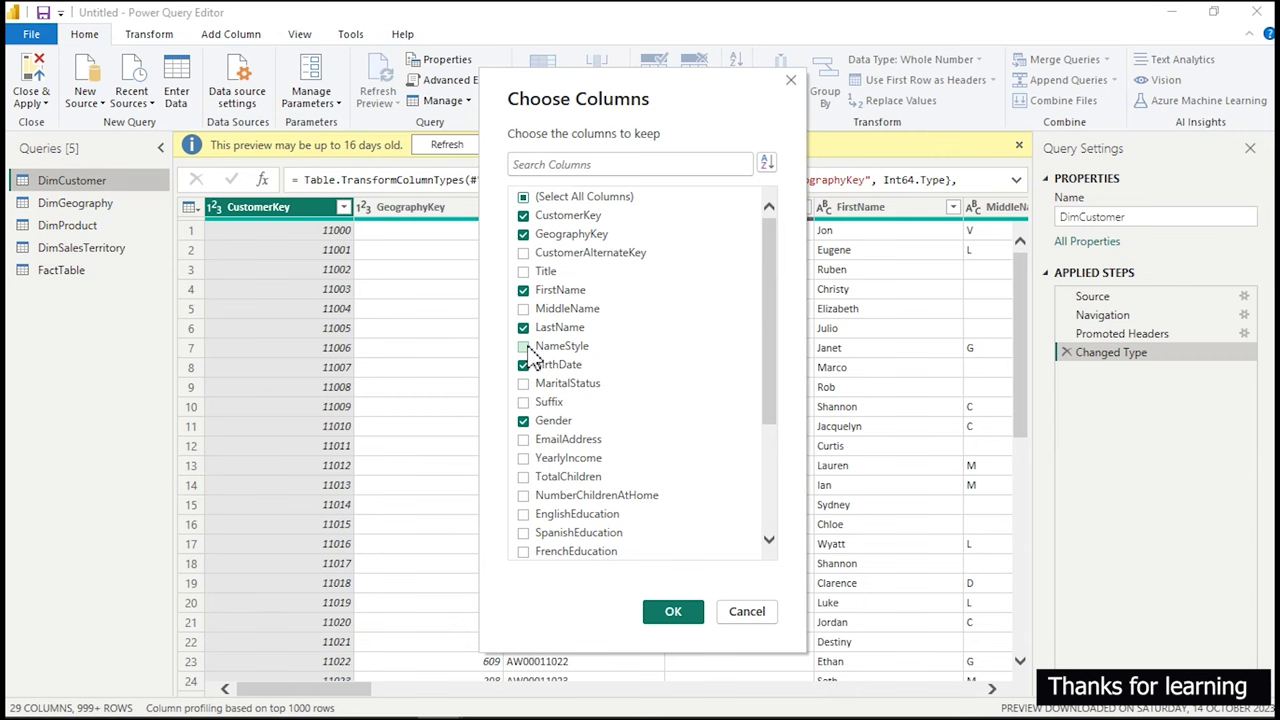
{"action": "left_click", "coordinate": [525, 479]}
{"action": "left_click", "coordinate": [676, 614]}
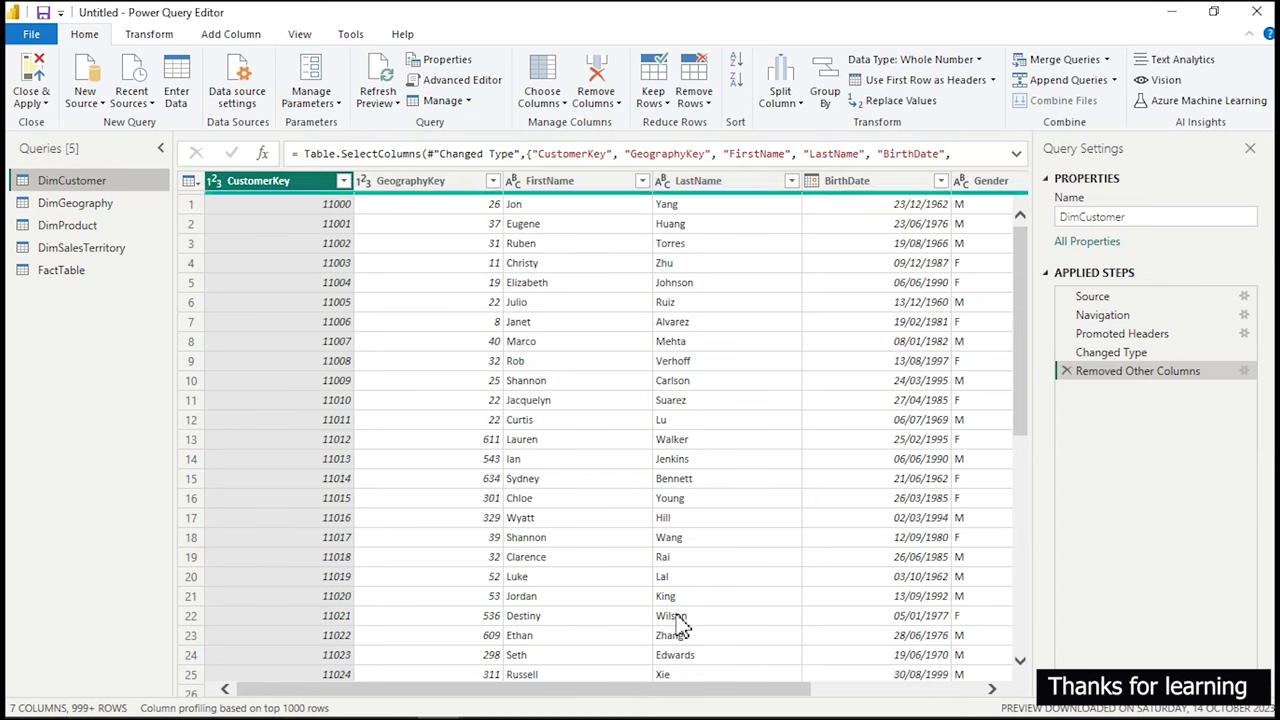
{"action": "left_click_drag", "start_coordinate": [634, 689], "coordinate": [498, 688]}
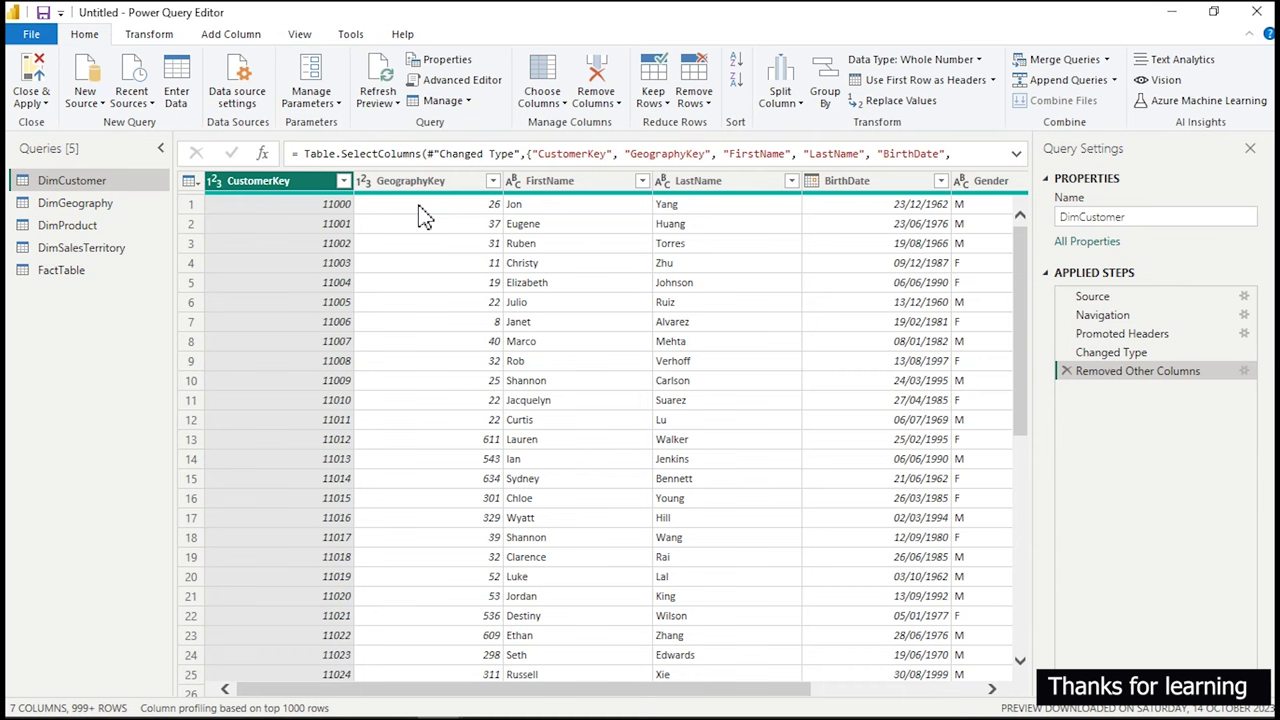
Close the query editor with its changes applied and review the table relationships in the data model.
{"action": "left_click", "coordinate": [30, 80]}
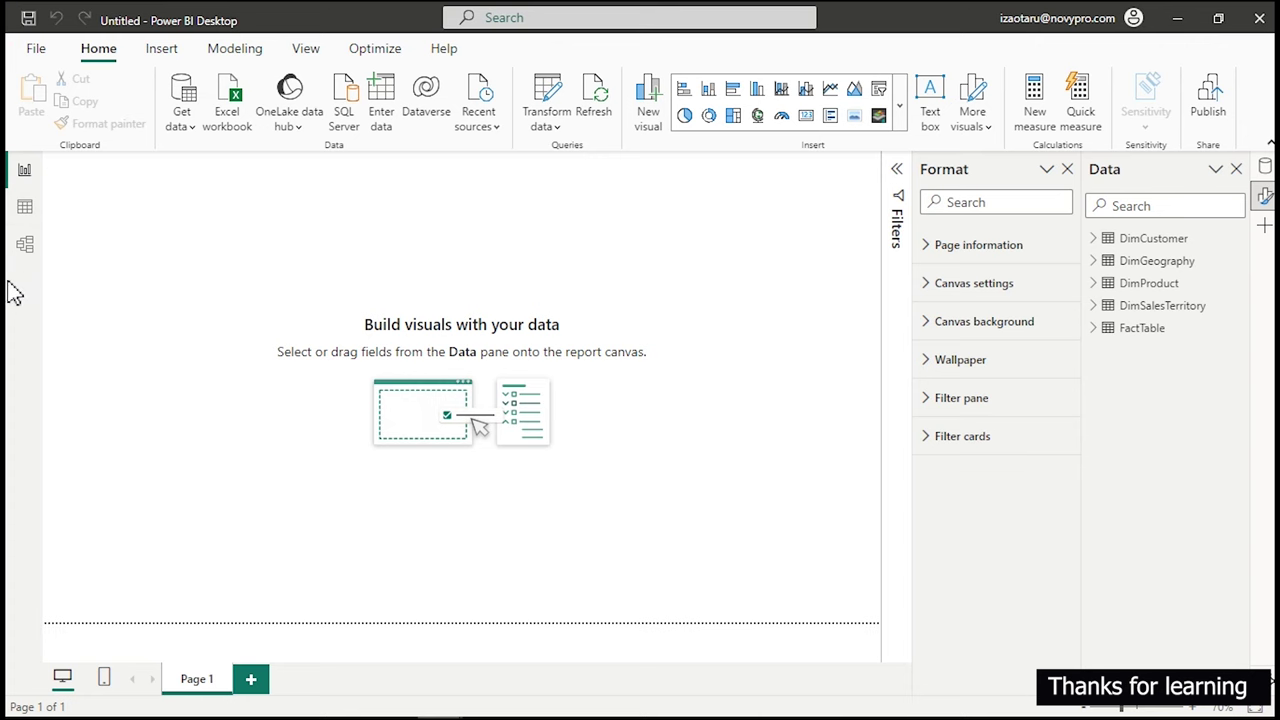
{"action": "left_click", "coordinate": [25, 250]}
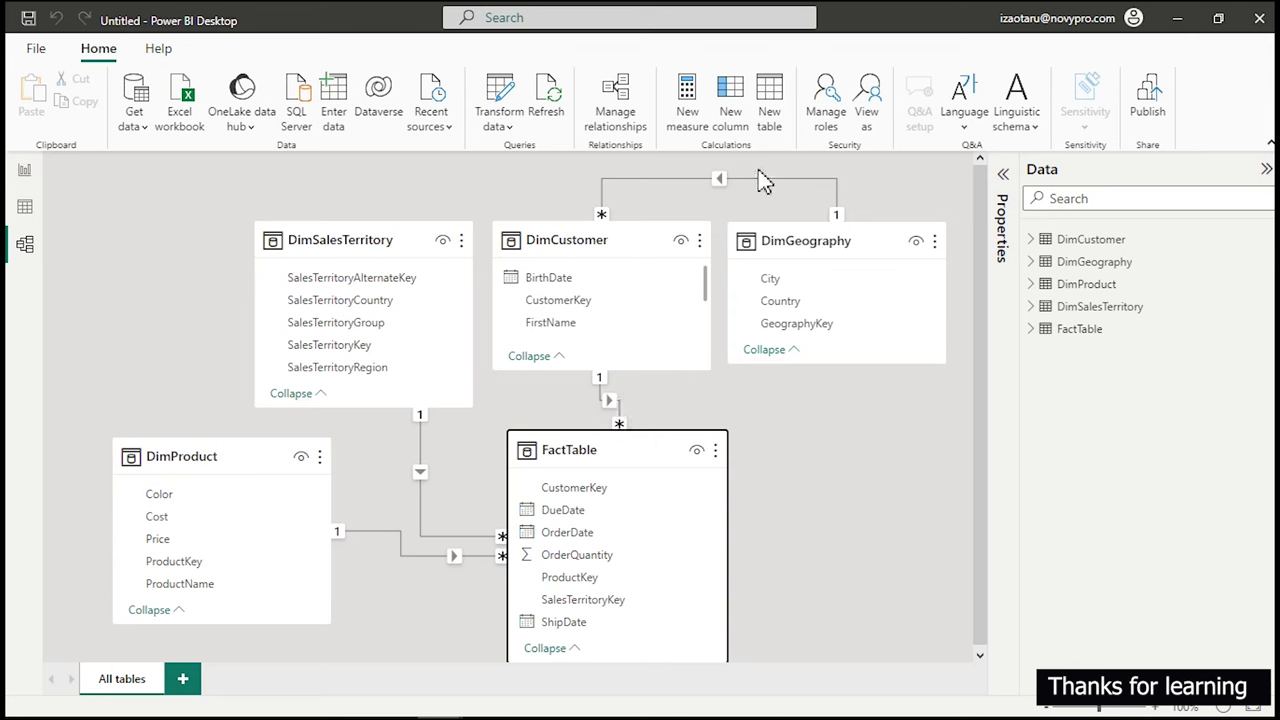
{"action": "left_click", "coordinate": [25, 172]}
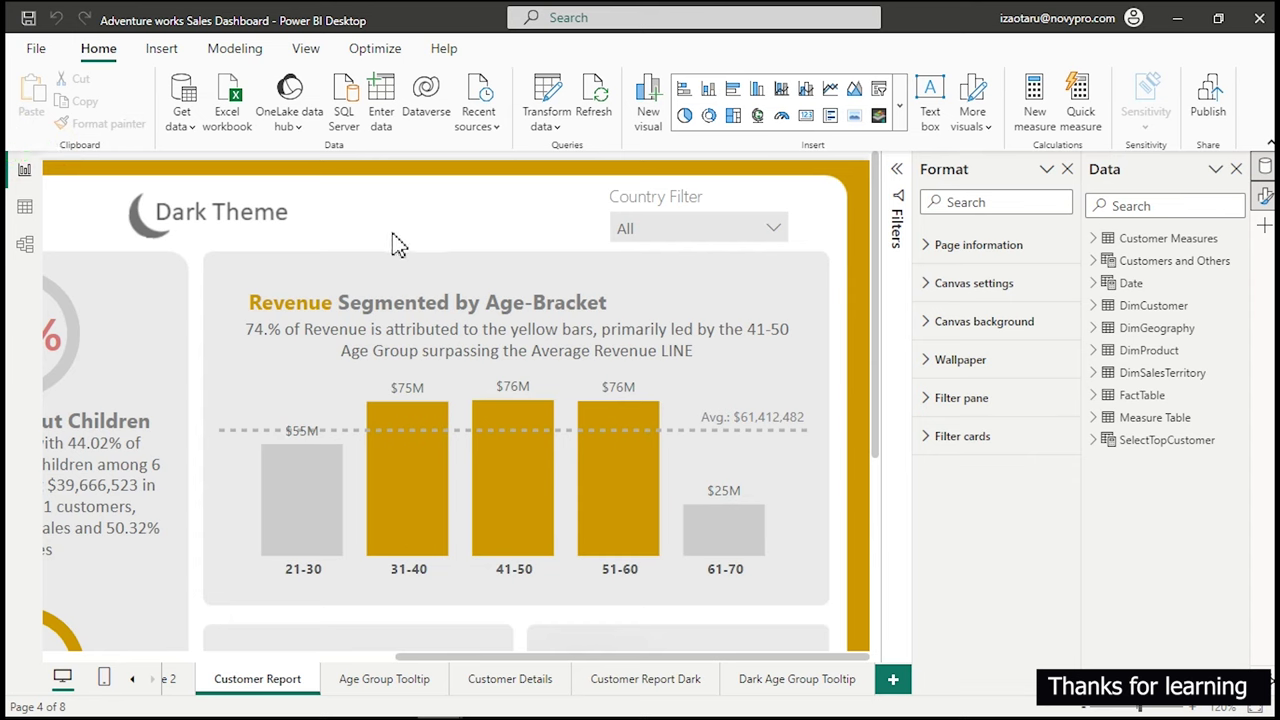
{"action": "mouse_move", "coordinate": [202, 257]}
{"action": "left_mouse_down"}
{"action": "mouse_move", "coordinate": [286, 382]}
{"action": "mouse_move", "coordinate": [512, 518]}
{"action": "mouse_move", "coordinate": [768, 584]}
{"action": "mouse_move", "coordinate": [840, 642]}
{"action": "left_mouse_up"}
{"action": "left_click_drag", "start_coordinate": [228, 306], "coordinate": [791, 372]}
{"action": "mouse_move", "coordinate": [208, 418]}
{"action": "left_mouse_down"}
{"action": "mouse_move", "coordinate": [243, 440]}
{"action": "mouse_move", "coordinate": [840, 436]}
{"action": "left_mouse_up"}
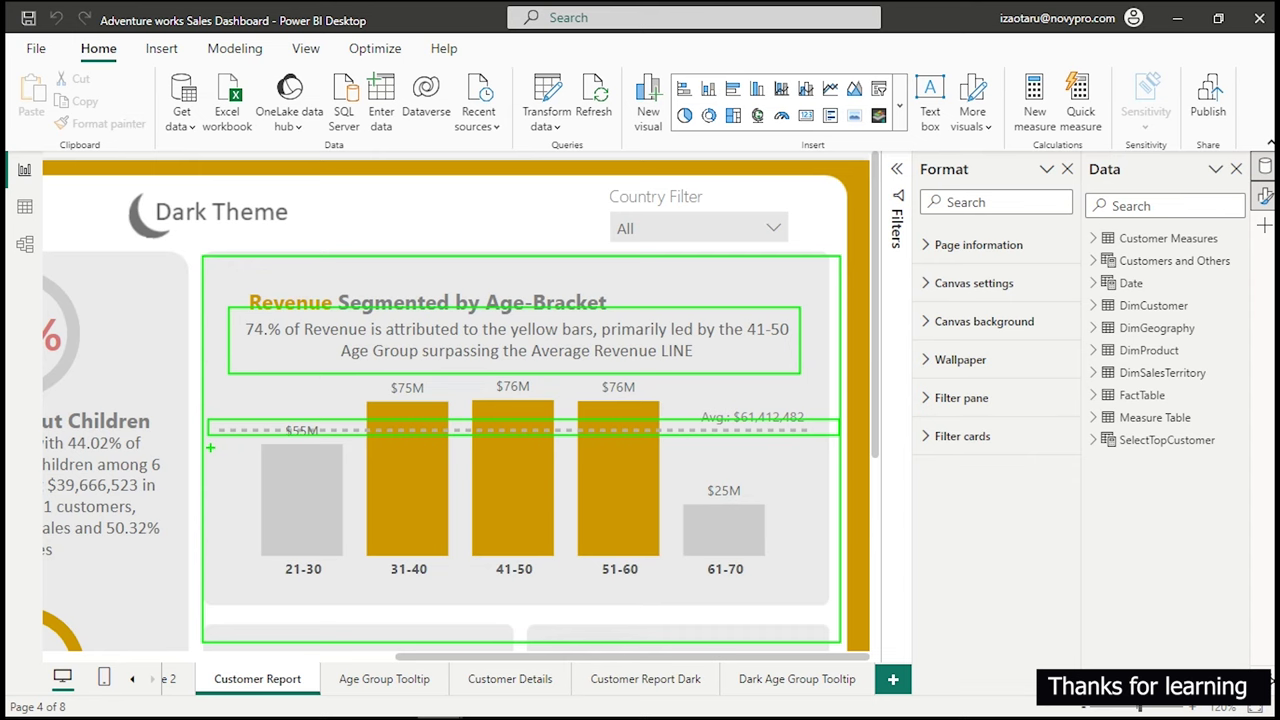
{"action": "left_click_drag", "start_coordinate": [246, 372], "coordinate": [300, 358]}
{"action": "key", "text": "Escape"}
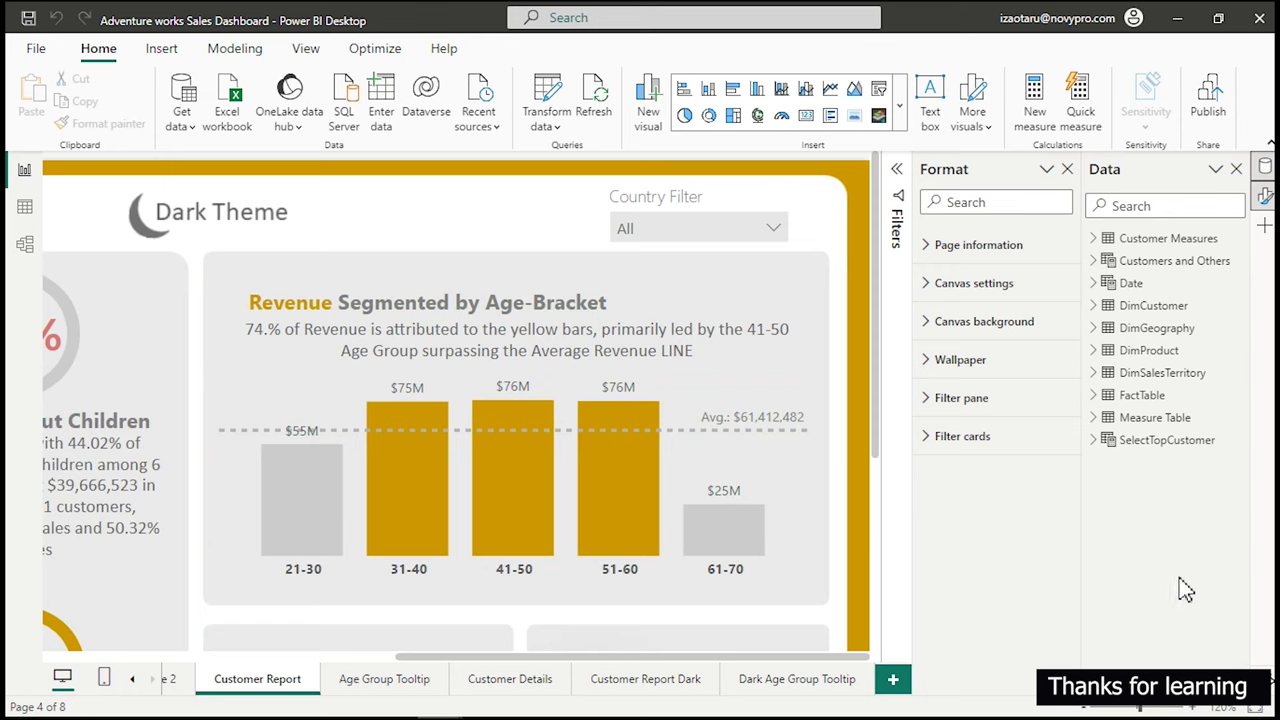
{"action": "left_click", "coordinate": [1256, 708]}
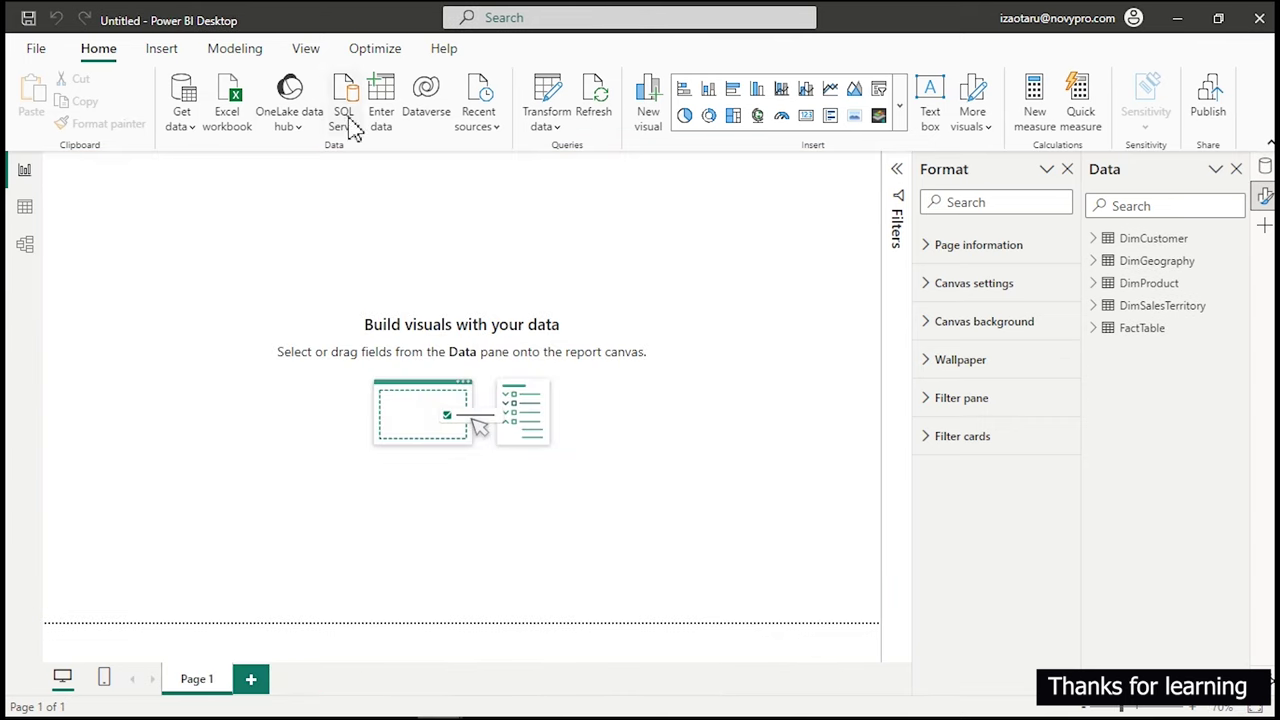
Create an empty table named All Measures and load it into the model.
{"action": "left_click", "coordinate": [381, 113]}
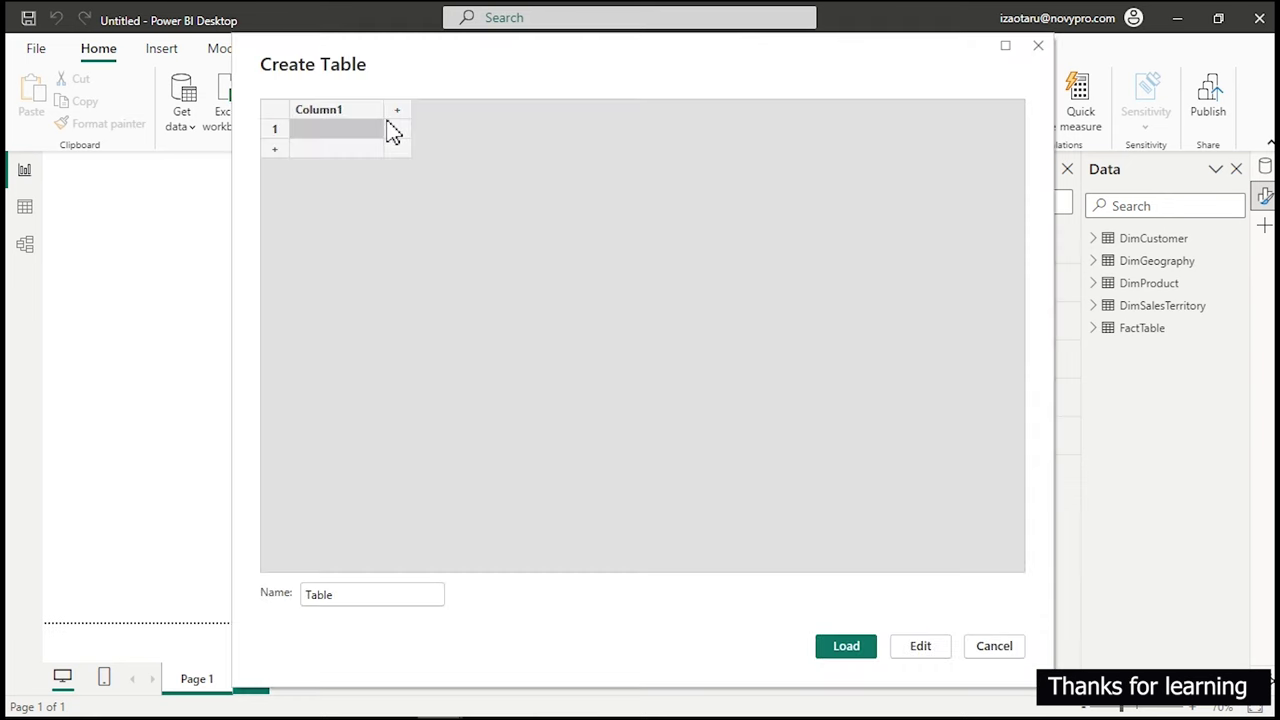
{"action": "left_click", "coordinate": [387, 594]}
{"action": "left_click_drag", "start_coordinate": [387, 594], "coordinate": [312, 596]}
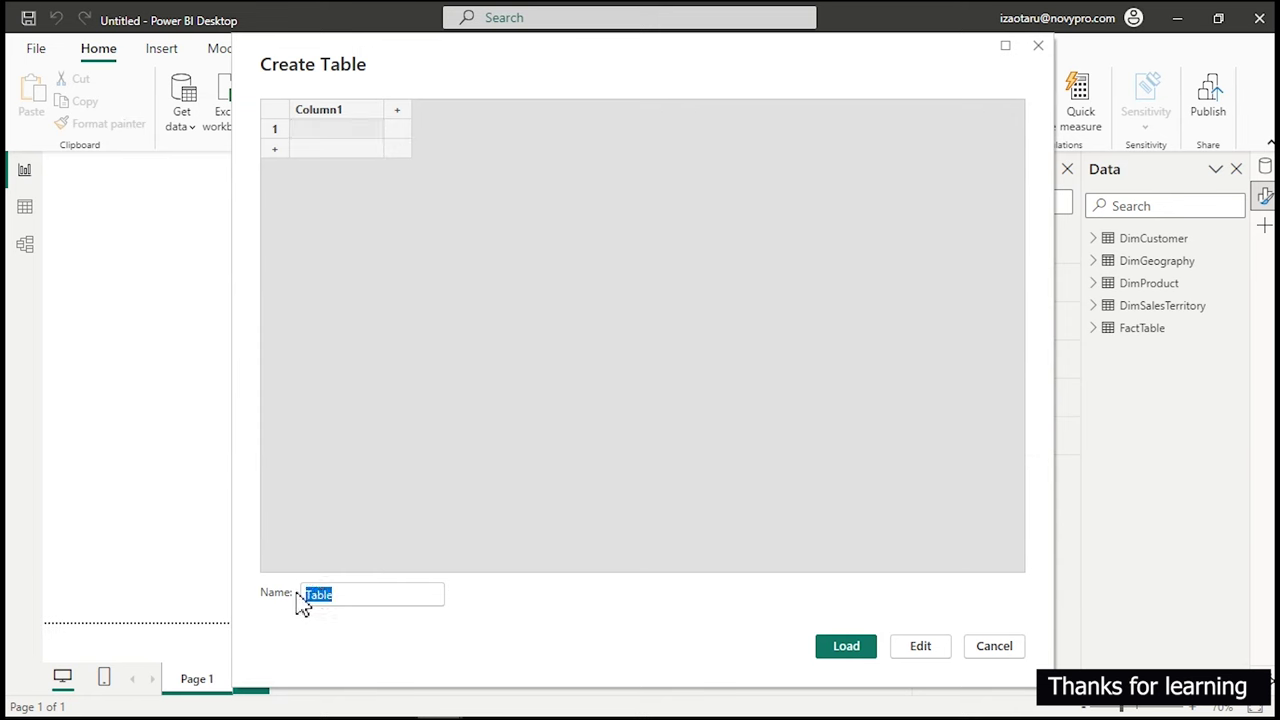
{"action": "type", "text": "All Meas"}
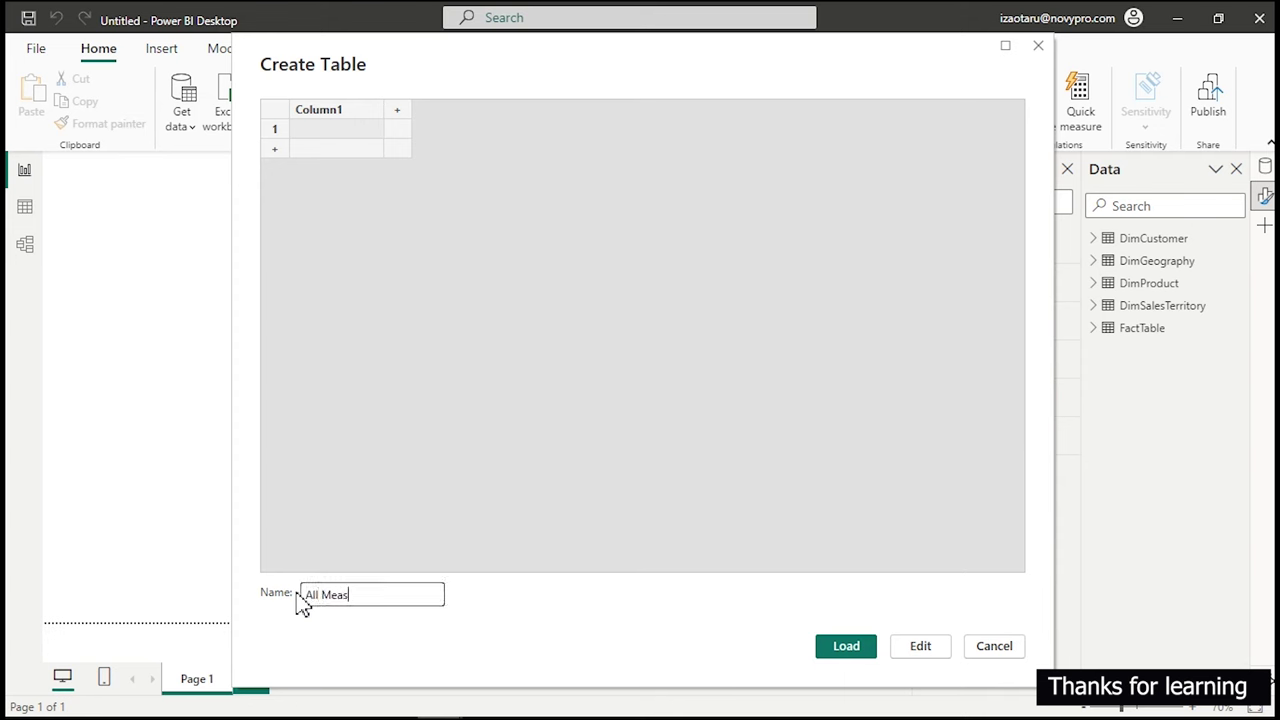
{"action": "type", "text": "ures"}
{"action": "left_click", "coordinate": [845, 650]}
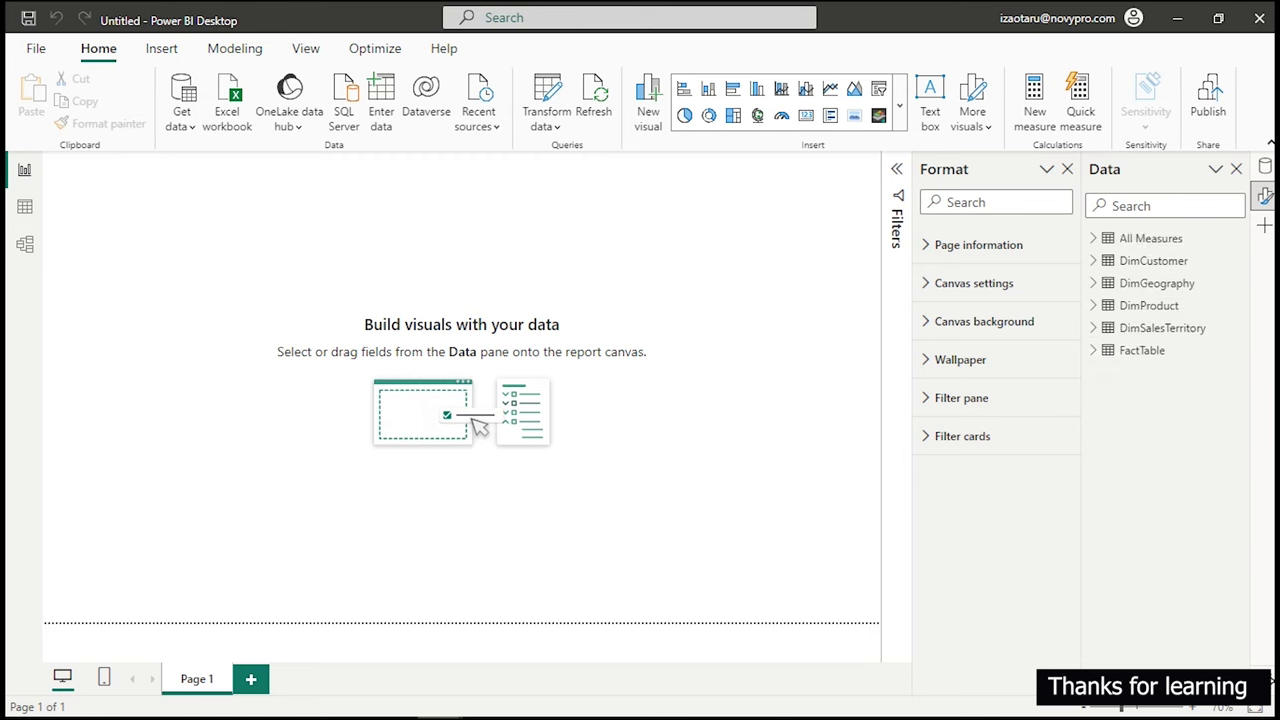
{"action": "mouse_move", "coordinate": [1088, 220]}
{"action": "left_mouse_down"}
{"action": "mouse_move", "coordinate": [1110, 238]}
{"action": "mouse_move", "coordinate": [1194, 250]}
{"action": "left_mouse_up"}
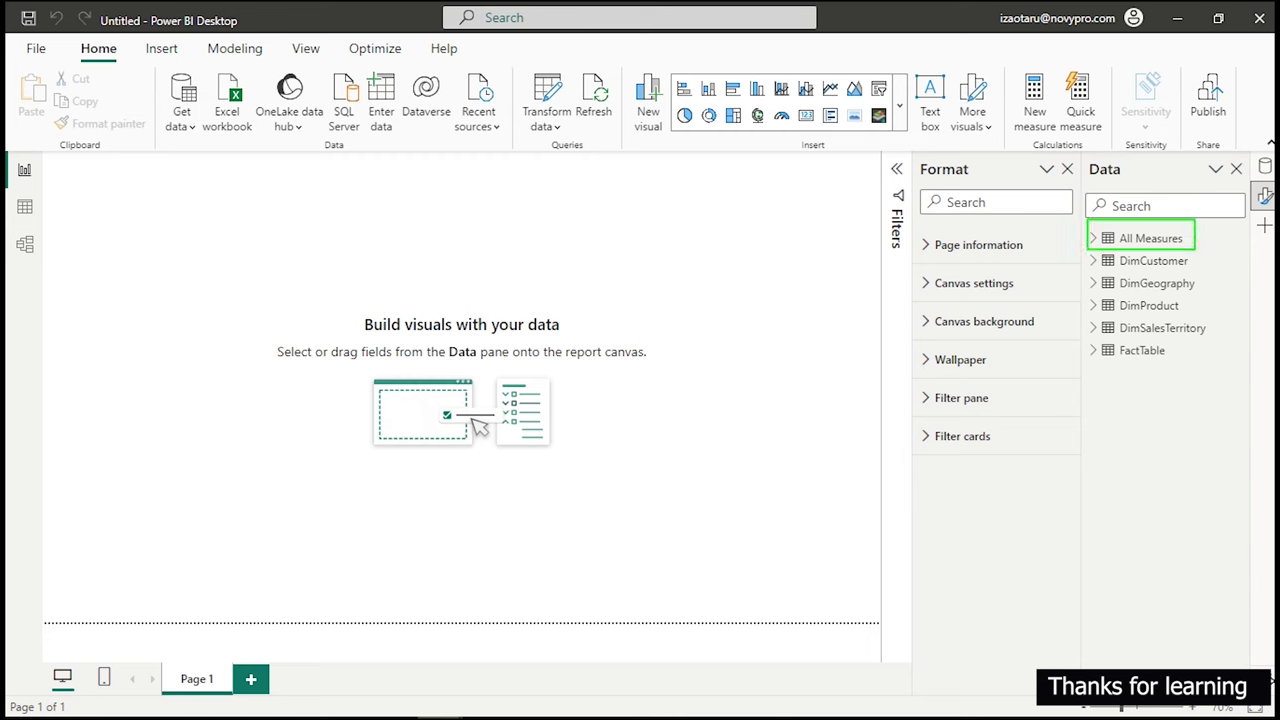
{"action": "key", "text": "Escape"}
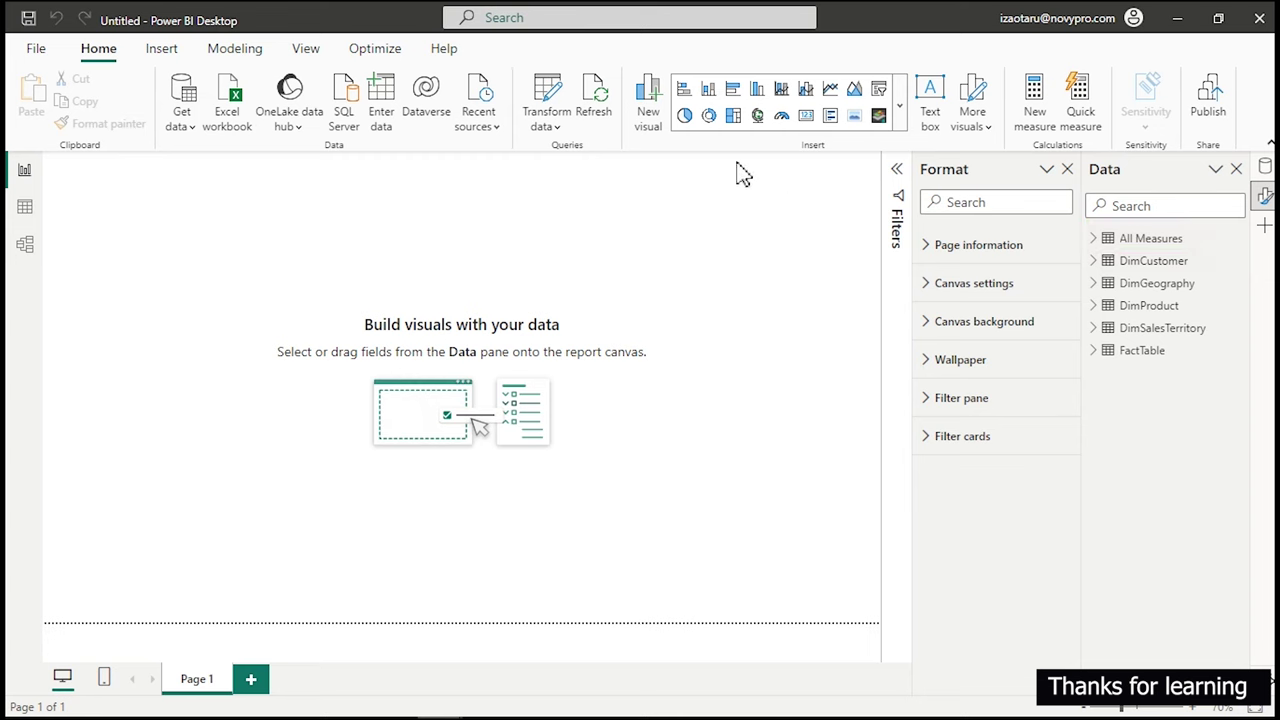
Create an empty table named Customer Measures and load it into the model.
{"action": "left_click", "coordinate": [386, 97]}
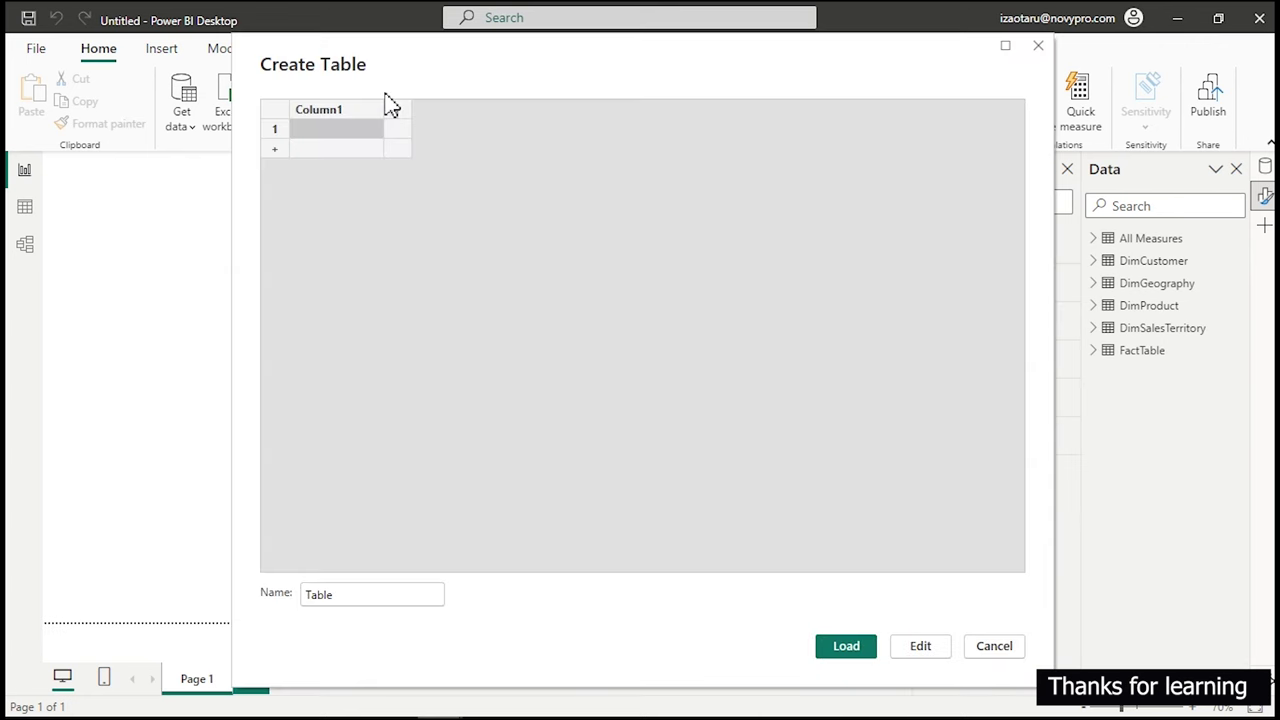
{"action": "left_click_drag", "start_coordinate": [366, 594], "coordinate": [255, 595]}
{"action": "type", "text": "Customer Measures"}
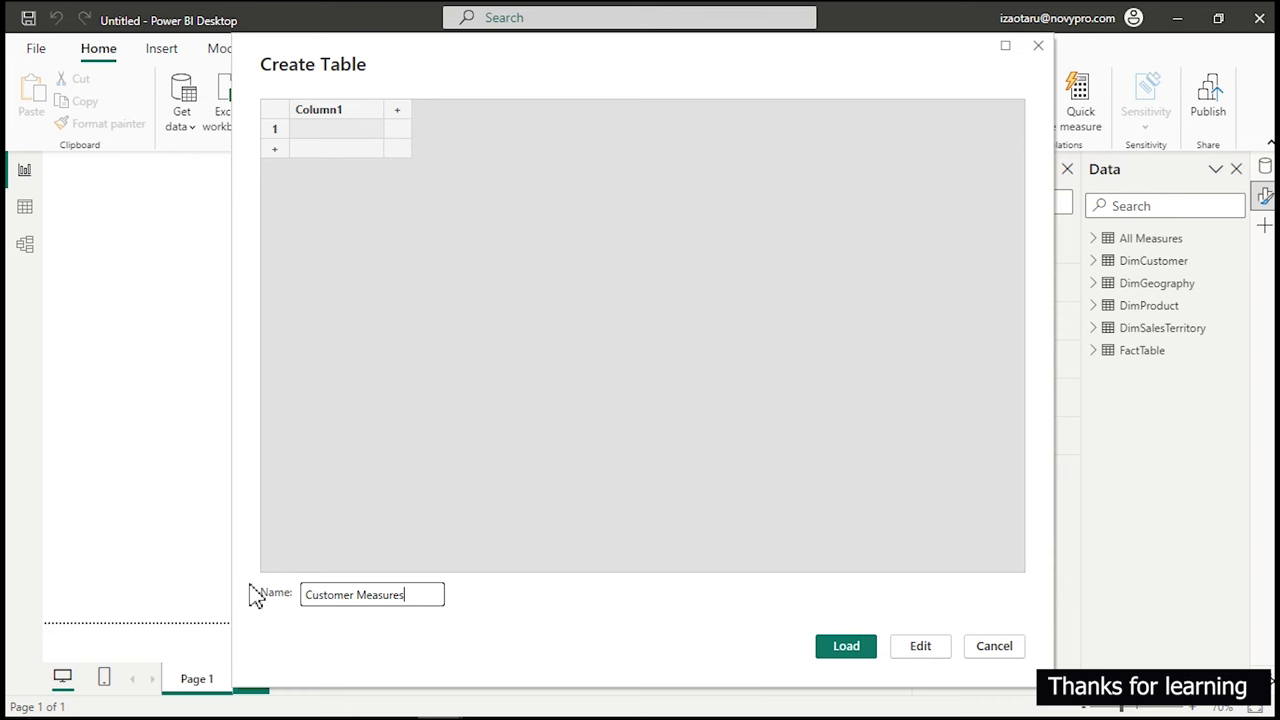
{"action": "left_click", "coordinate": [845, 650]}
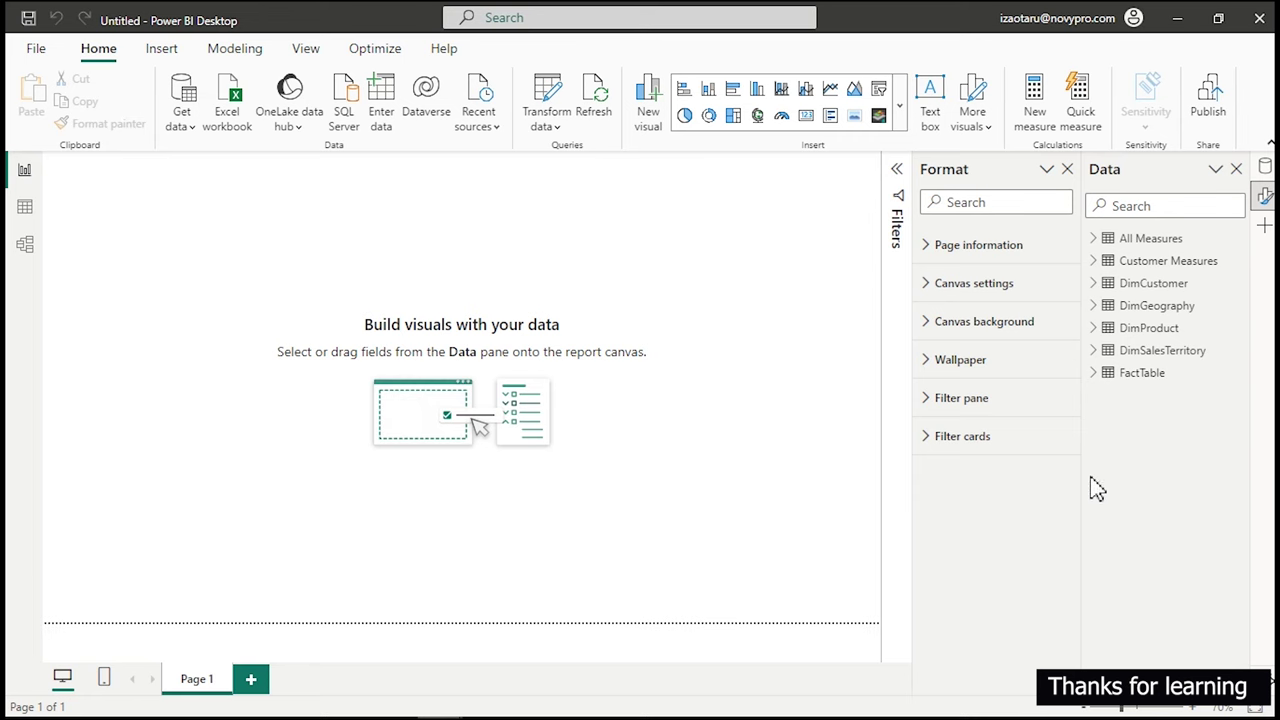
Add a new measure to the All Measures table.
{"action": "left_click", "coordinate": [1094, 240]}
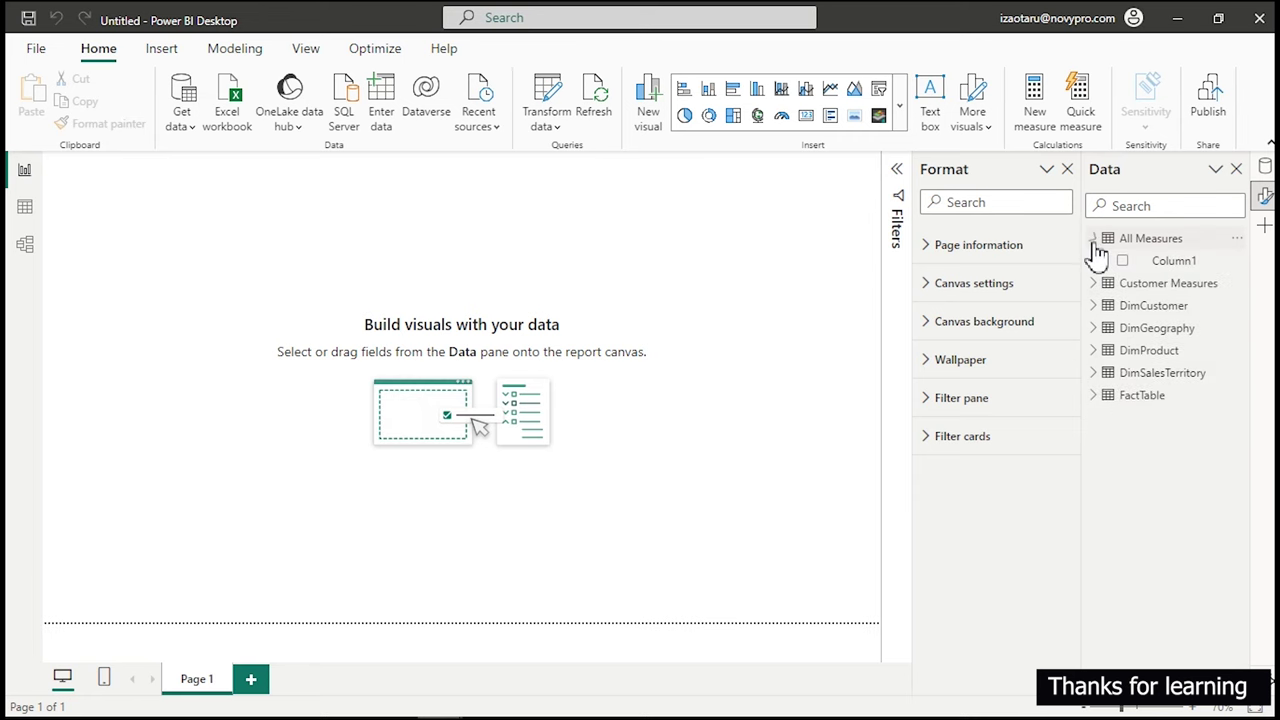
{"action": "left_click", "coordinate": [1167, 268]}
{"action": "right_click", "coordinate": [1167, 268]}
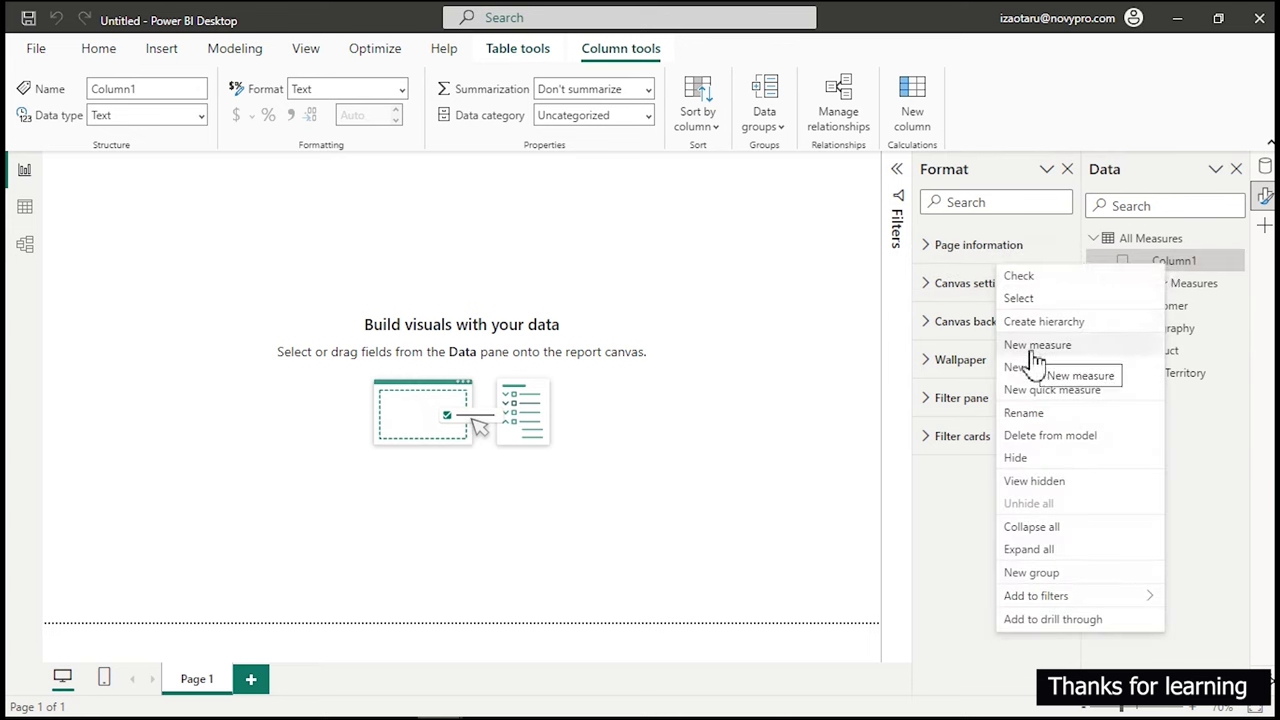
{"action": "key", "text": "Escape"}
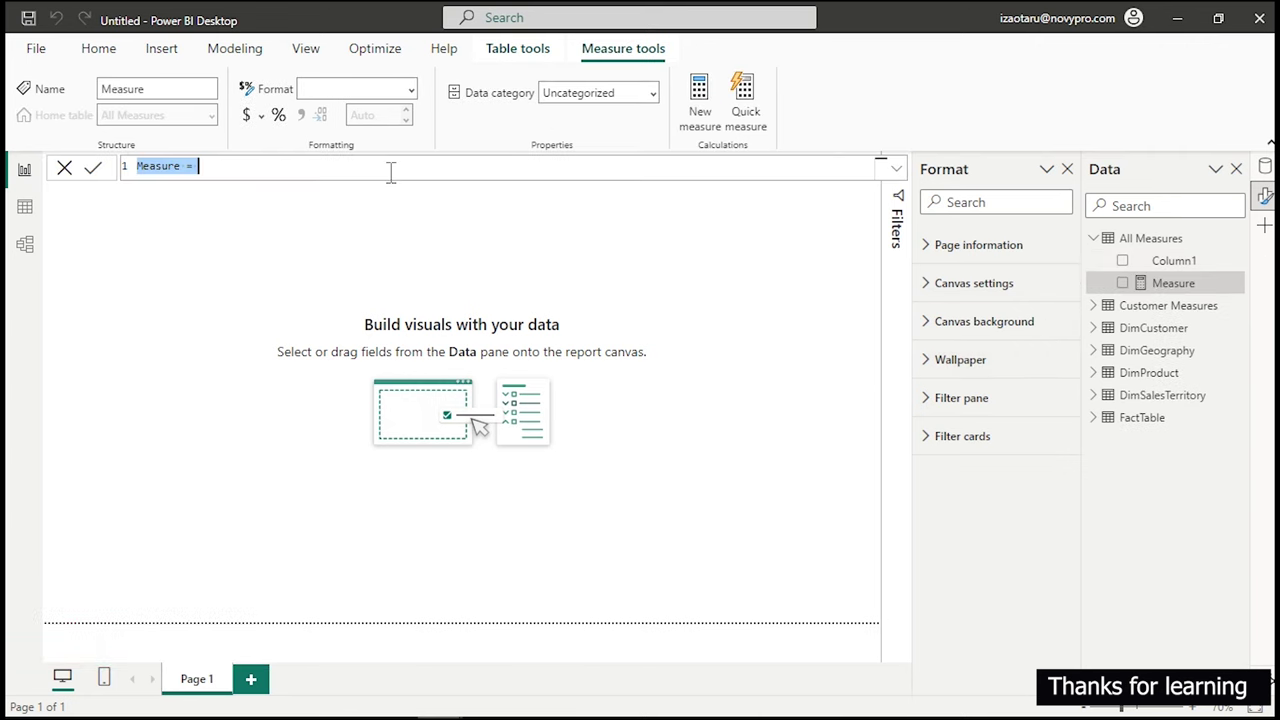
Name the new measure Total Revenue in its formula definition.
{"action": "scroll", "coordinate": [391, 172], "scroll_direction": "up", "scroll_amount": 5, "text": "ctrl"}
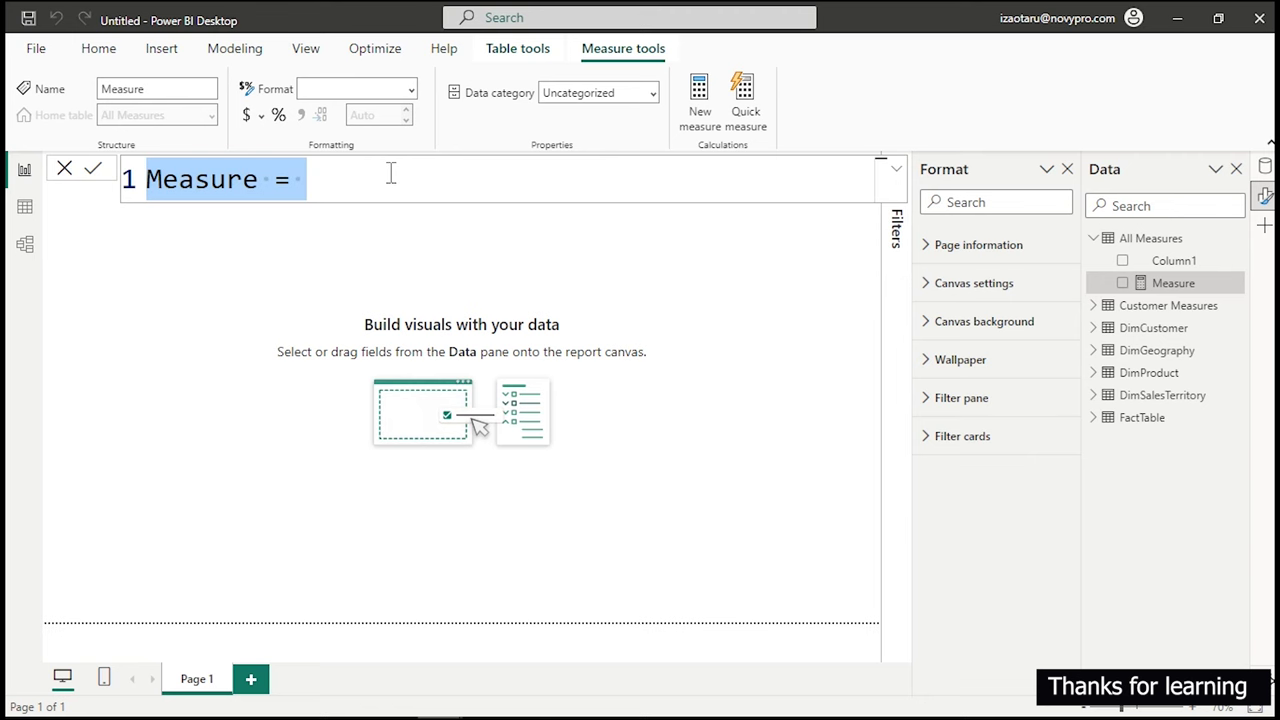
{"action": "type", "text": "Tot"}
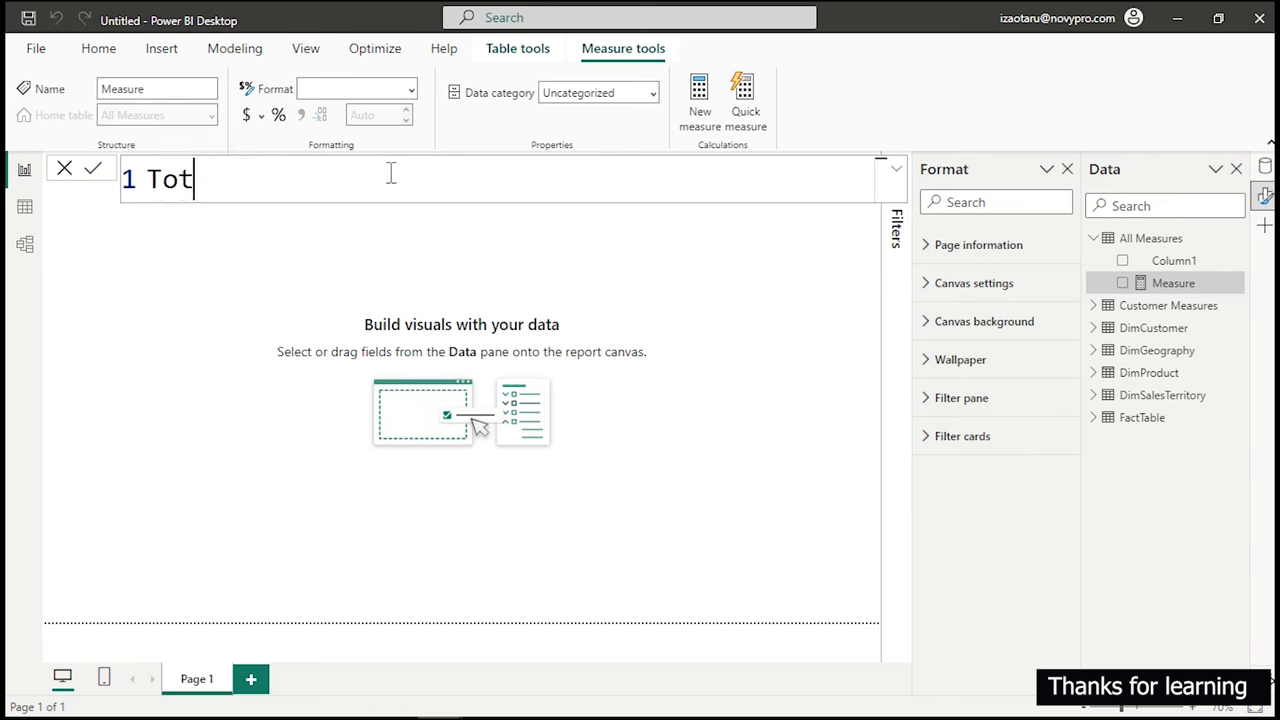
{"action": "type", "text": "al "}
{"action": "type", "text": "="}
{"action": "key", "text": "BackSpace"}
{"action": "key", "text": "BackSpace"}
{"action": "type", "text": "Re"}
{"action": "key", "text": "BackSpace"}
{"action": "key", "text": "BackSpace"}
{"action": "key", "text": "BackSpace"}
{"action": "type", "text": "Revenue ="}
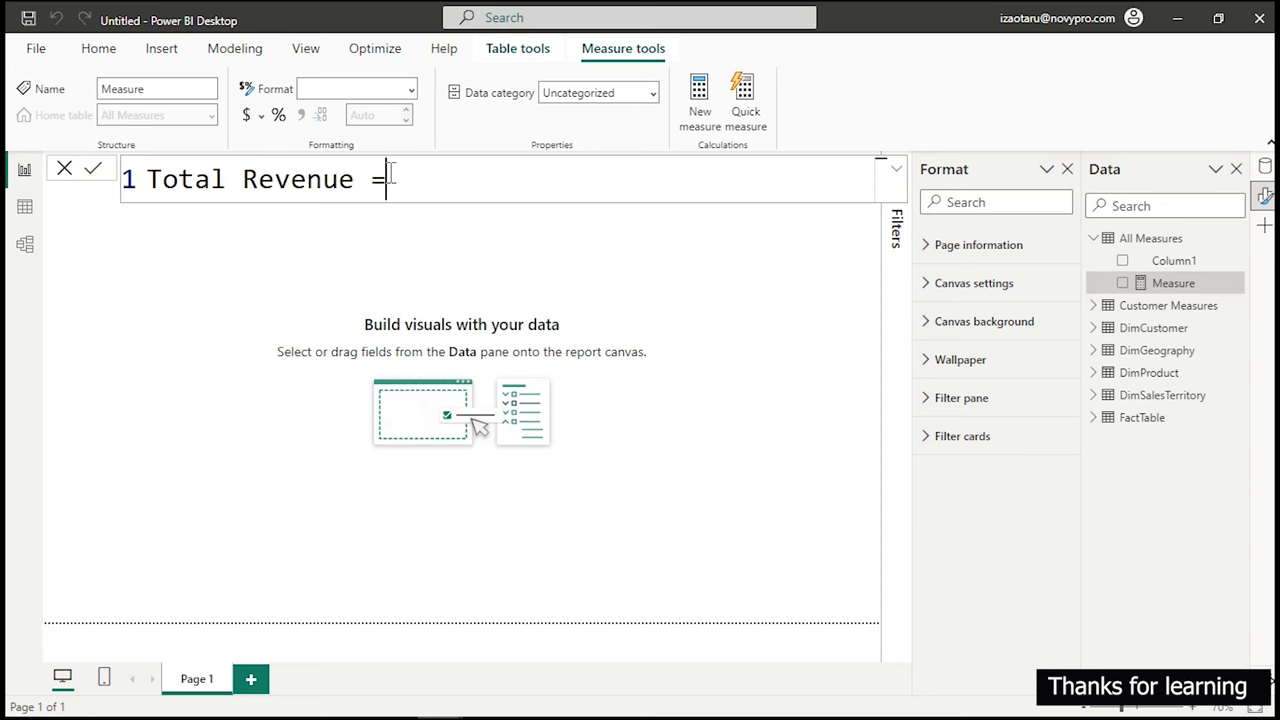
Begin the Total Revenue formula with the SUMX function on an indented second line.
{"action": "key", "text": "shift+Return"}
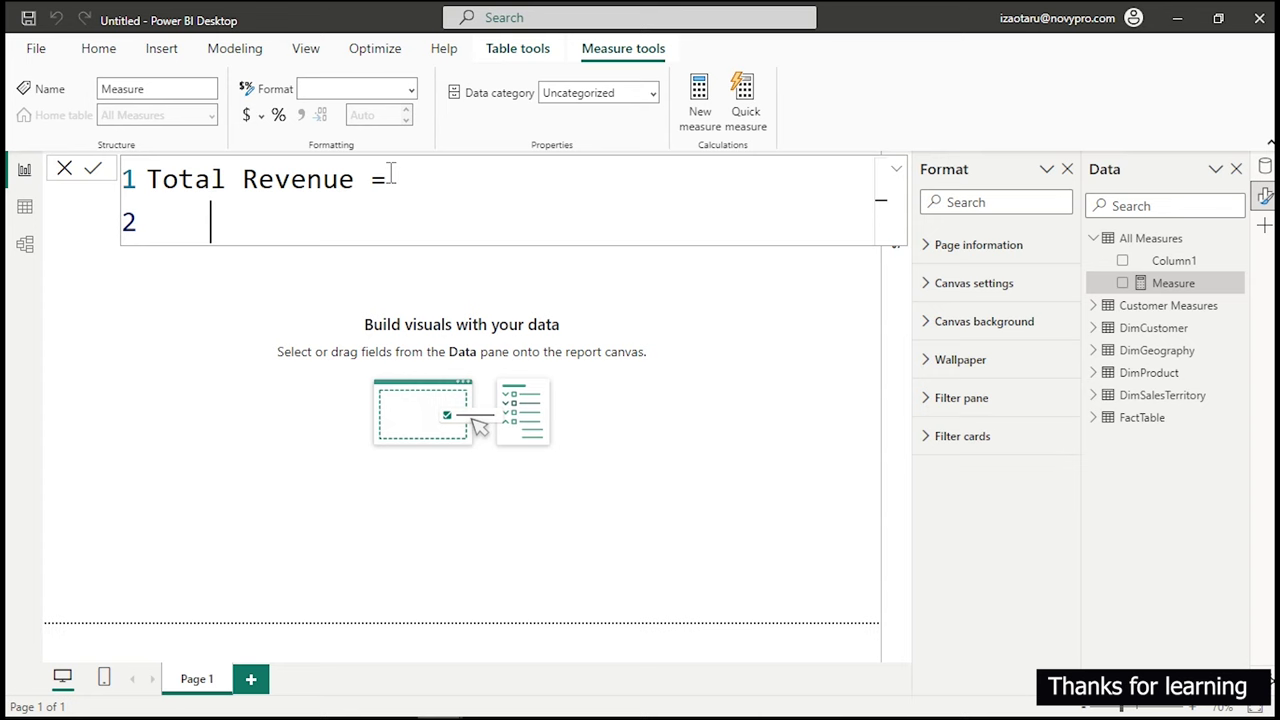
{"action": "key", "text": "Tab"}
{"action": "type", "text": "sum"}
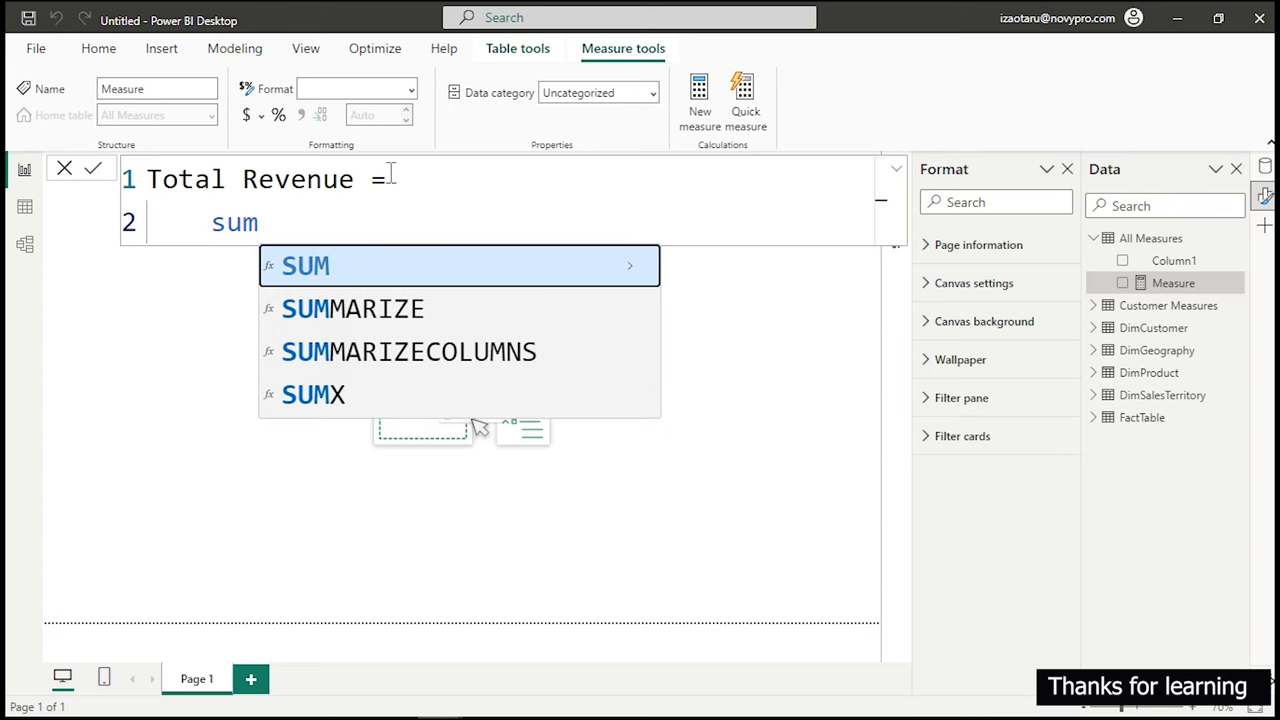
{"action": "type", "text": "x"}
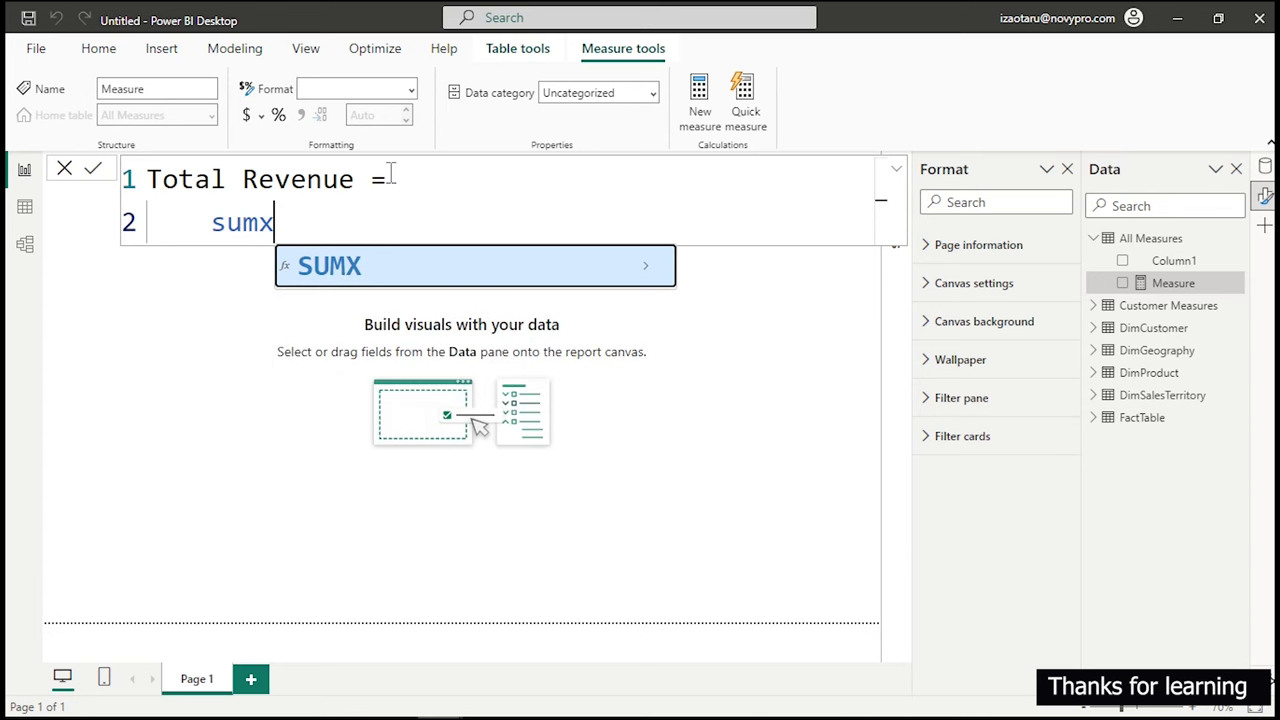
{"action": "key", "text": "Tab"}
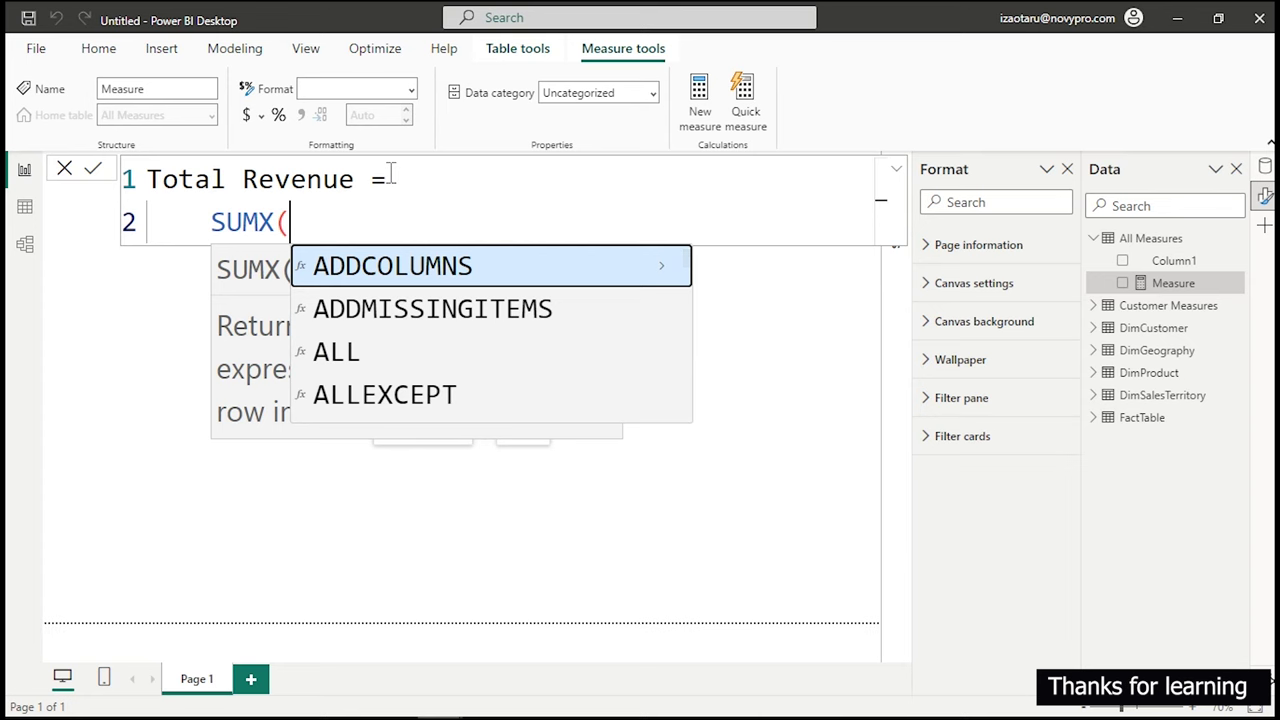
{"action": "key", "text": "Escape"}
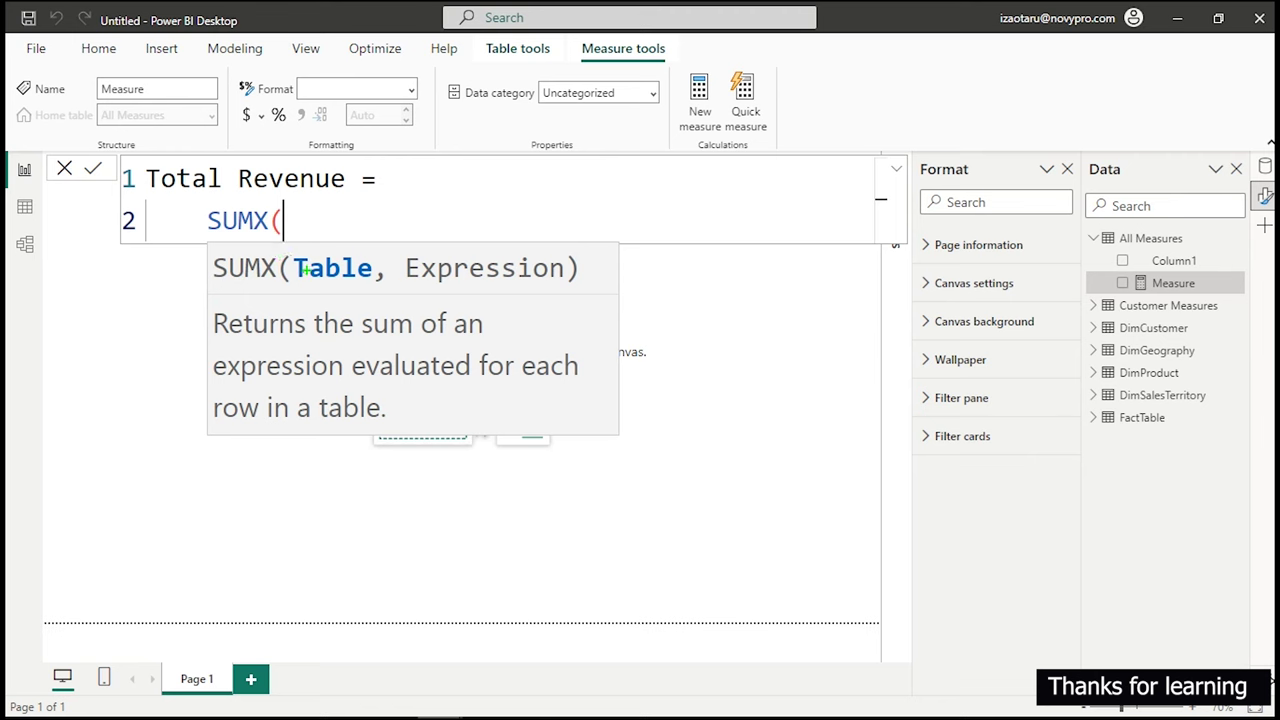
{"action": "mouse_move", "coordinate": [290, 250]}
{"action": "left_mouse_down"}
{"action": "mouse_move", "coordinate": [338, 288]}
{"action": "mouse_move", "coordinate": [383, 288]}
{"action": "left_mouse_up"}
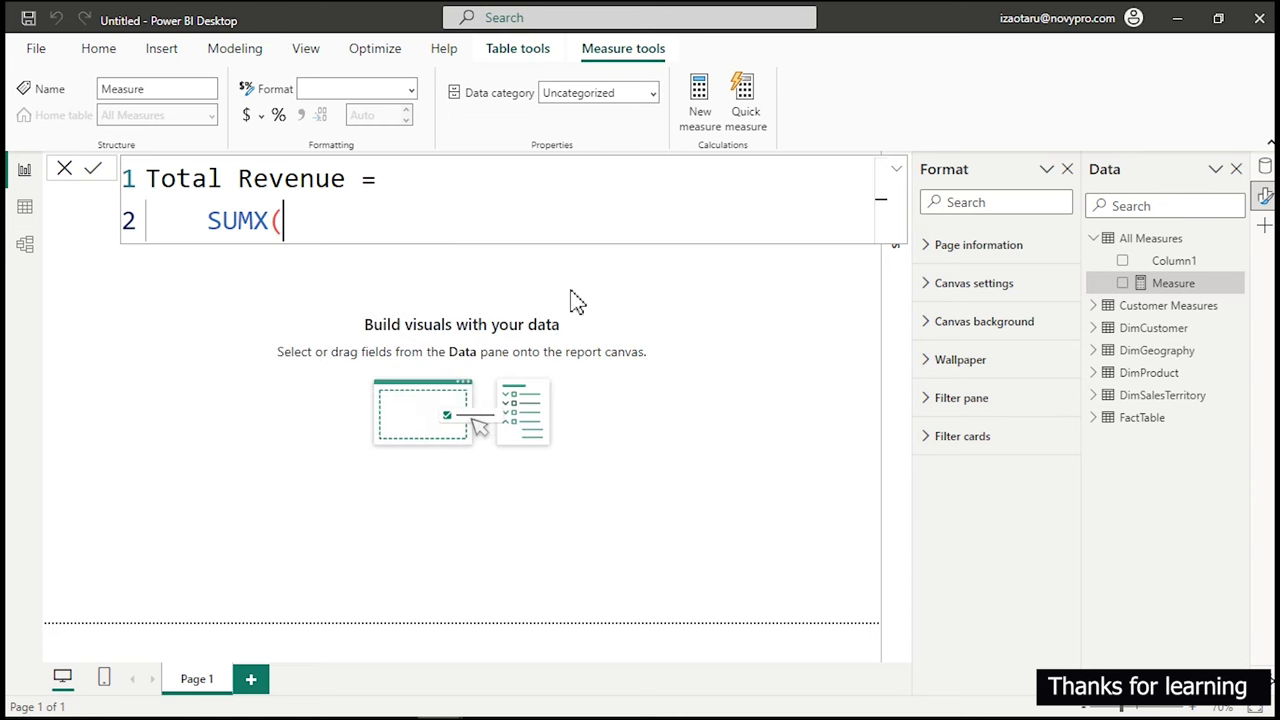
Enter FactTable as the table argument of SUMX on its own line.
{"action": "key", "text": "shift+Return"}
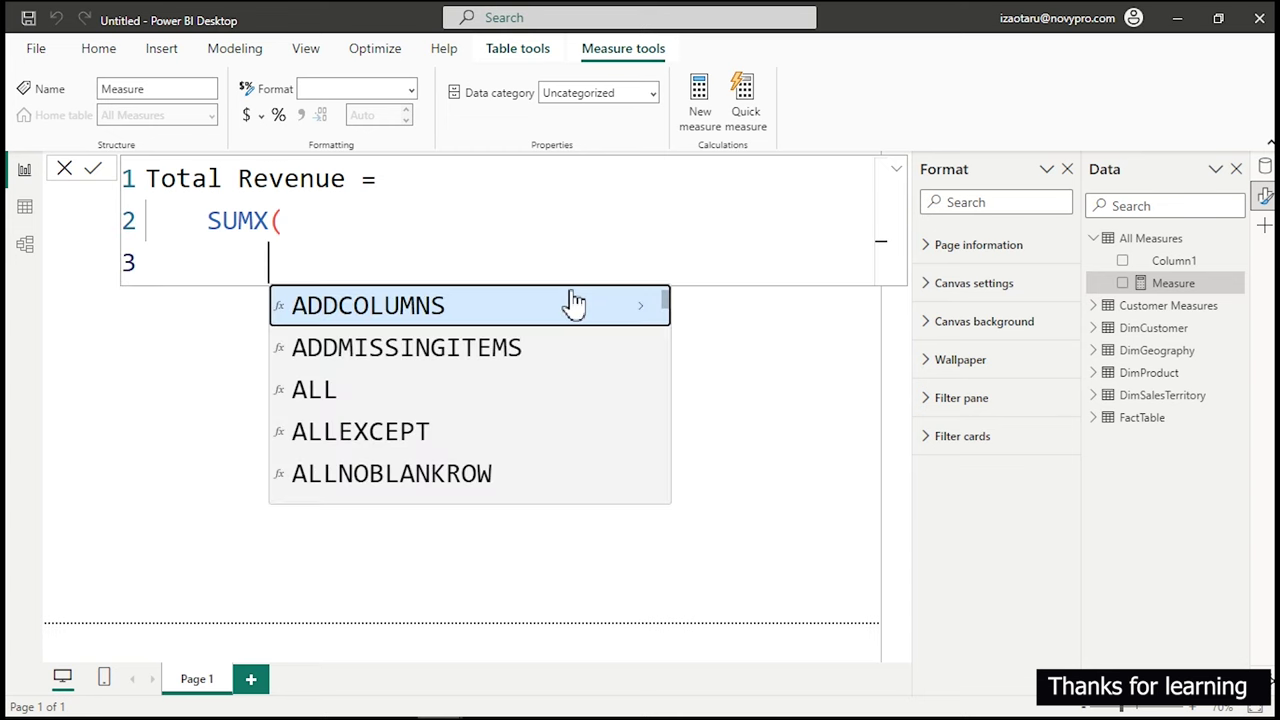
{"action": "type", "text": "f"}
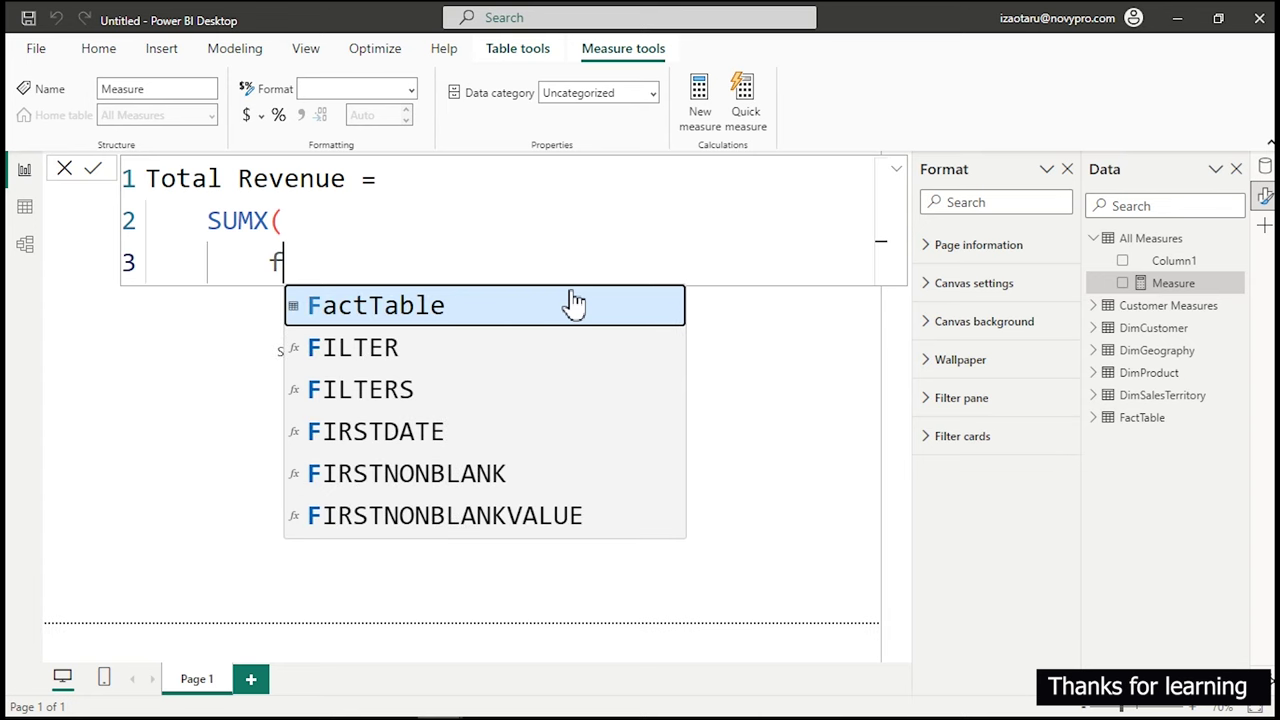
{"action": "left_click", "coordinate": [575, 303]}
{"action": "type", "text": ","}
{"action": "key", "text": "shift+Return"}
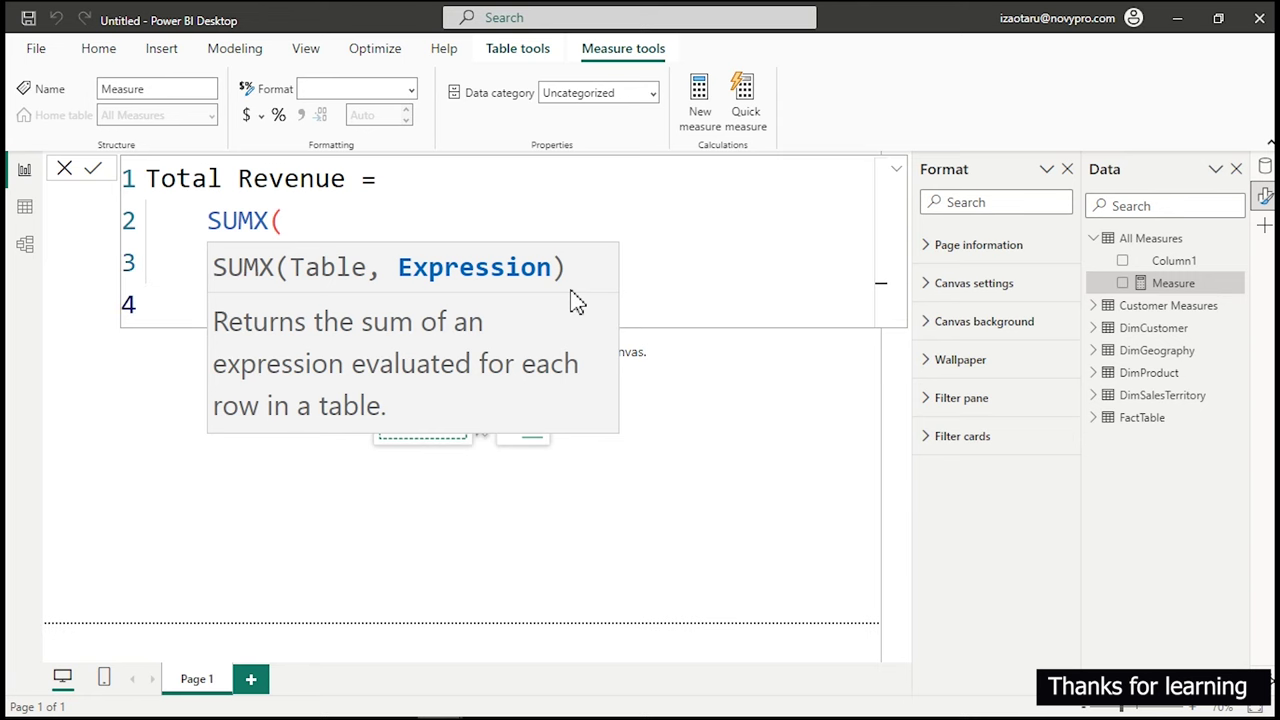
{"action": "scroll", "coordinate": [577, 302], "scroll_direction": "down", "scroll_amount": 1}
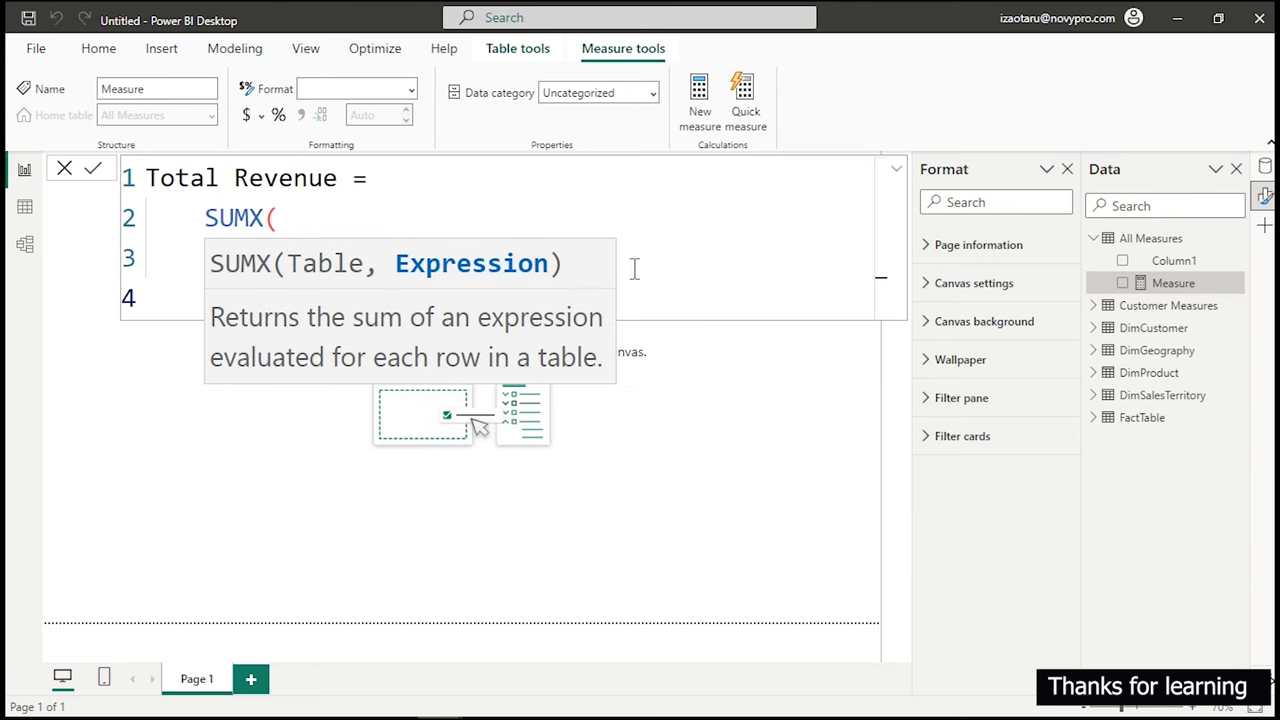
{"action": "left_click", "coordinate": [502, 222]}
{"action": "left_click", "coordinate": [444, 265]}
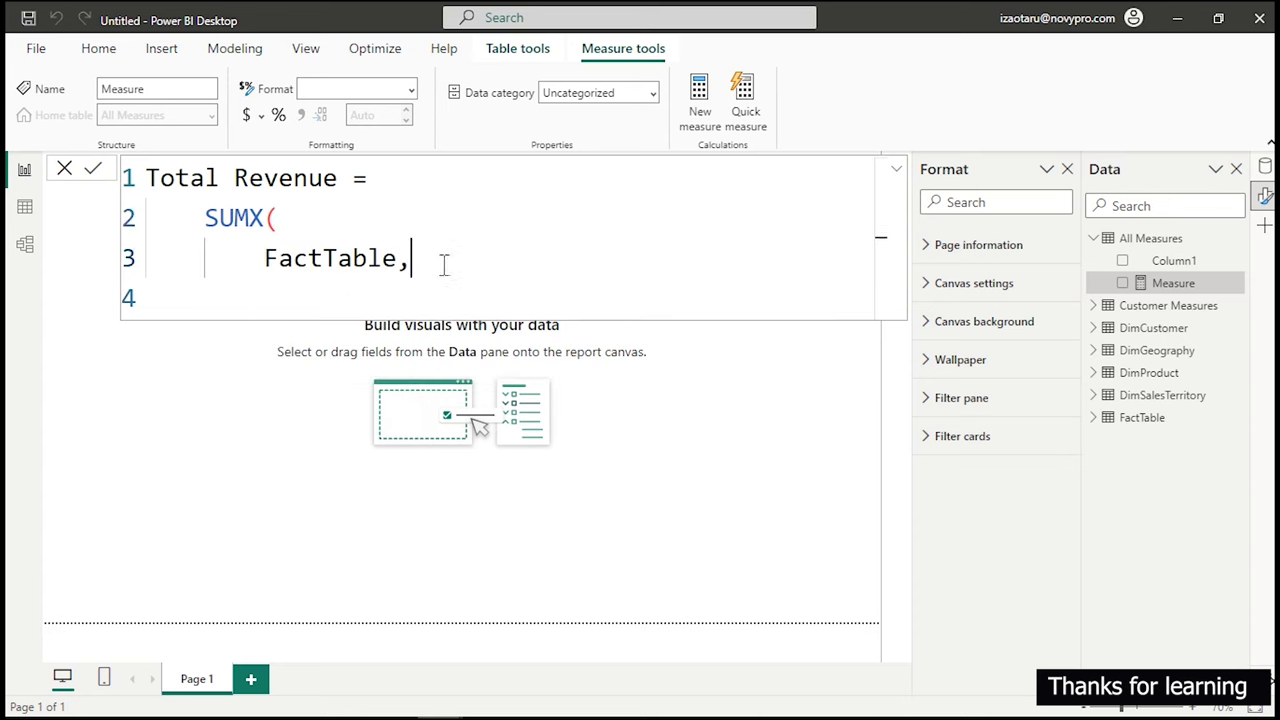
Start the SUMX expression on a new line with FactTable[OrderQuantity] followed by the multiplication operator.
{"action": "key", "text": "Return"}
{"action": "type", "text": "ord"}
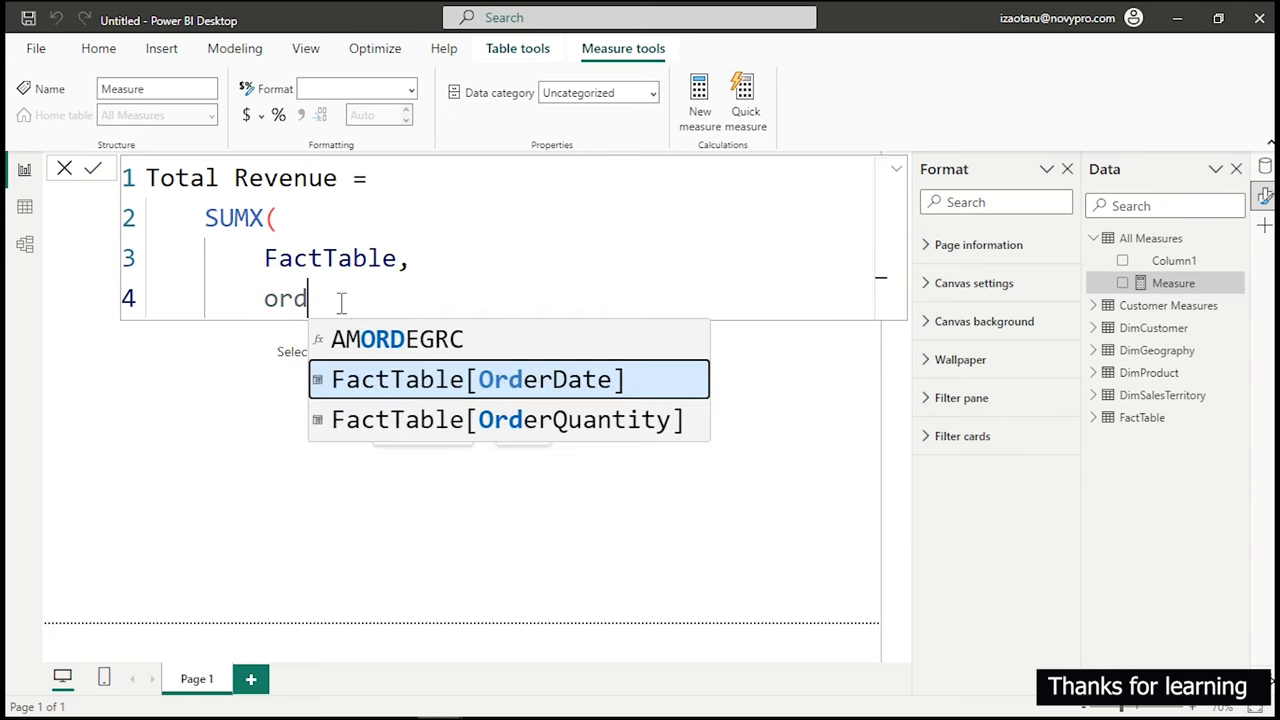
{"action": "key", "text": "Down"}
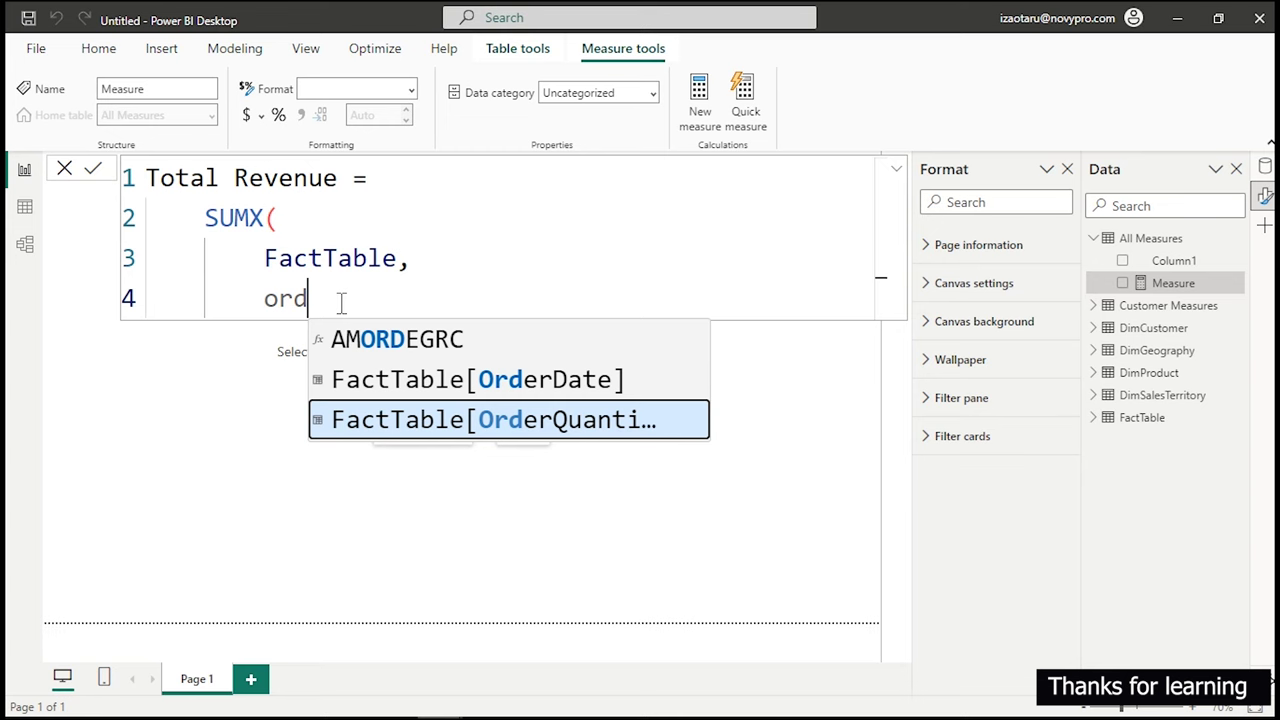
{"action": "key", "text": "Tab"}
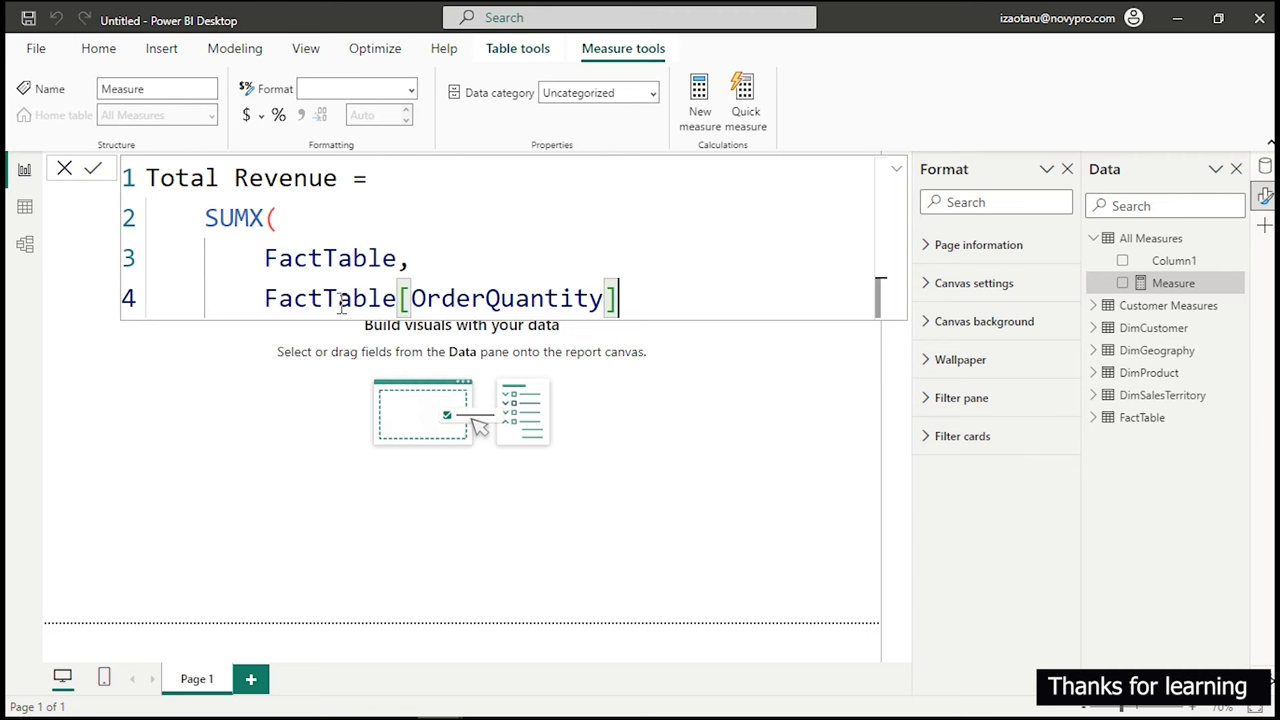
{"action": "type", "text": "*"}
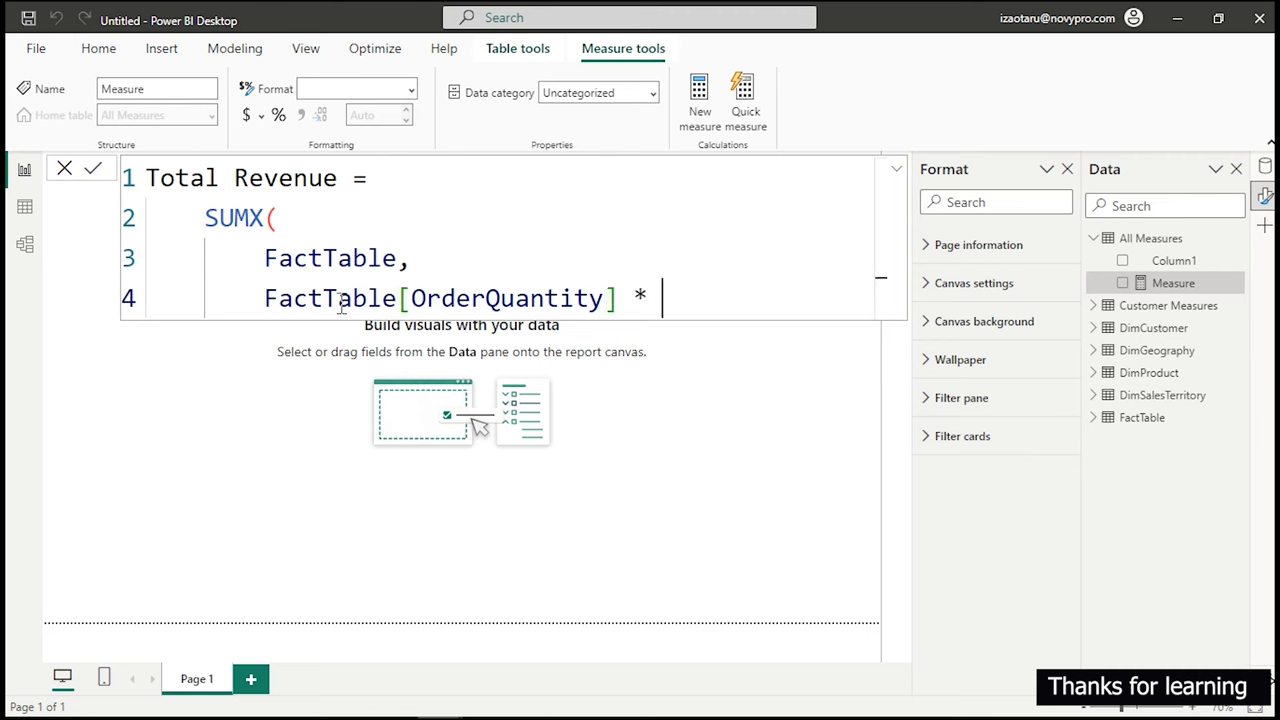
Multiply the order quantity by RELATED(DimProduct[Price] in the SUMX expression.
{"action": "scroll", "coordinate": [340, 305], "scroll_direction": "down", "scroll_amount": 2}
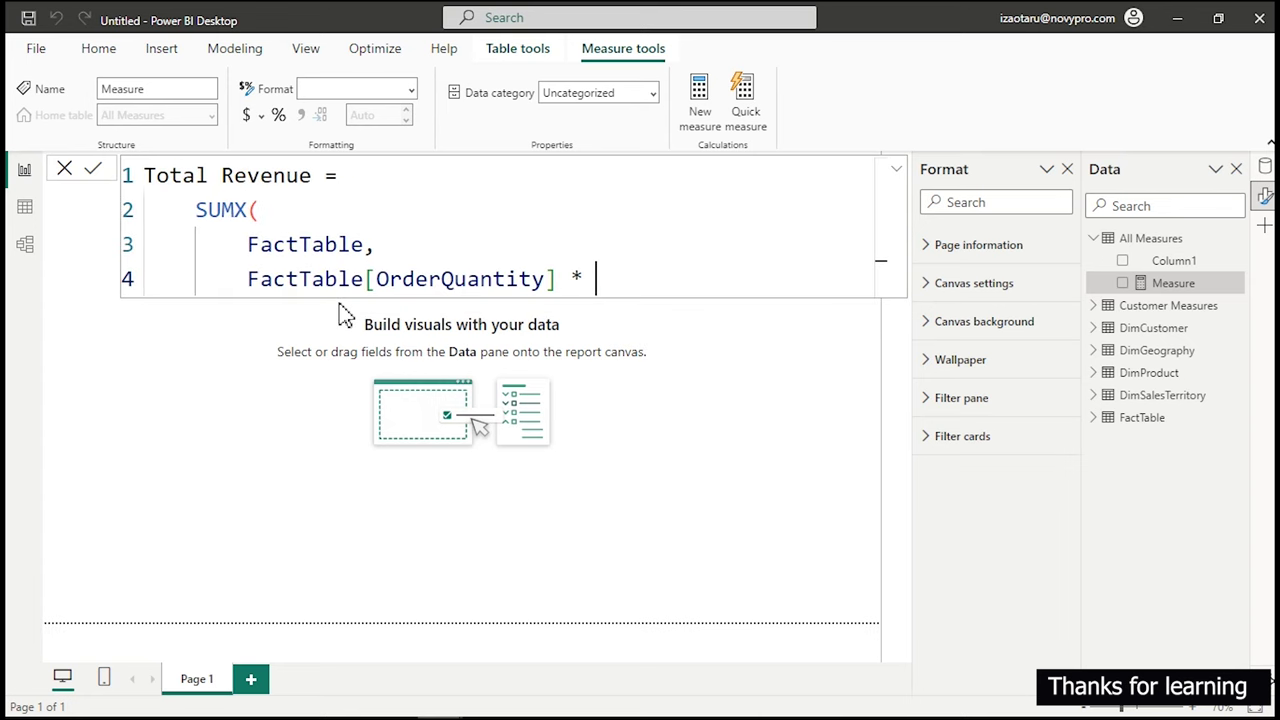
{"action": "type", "text": "re"}
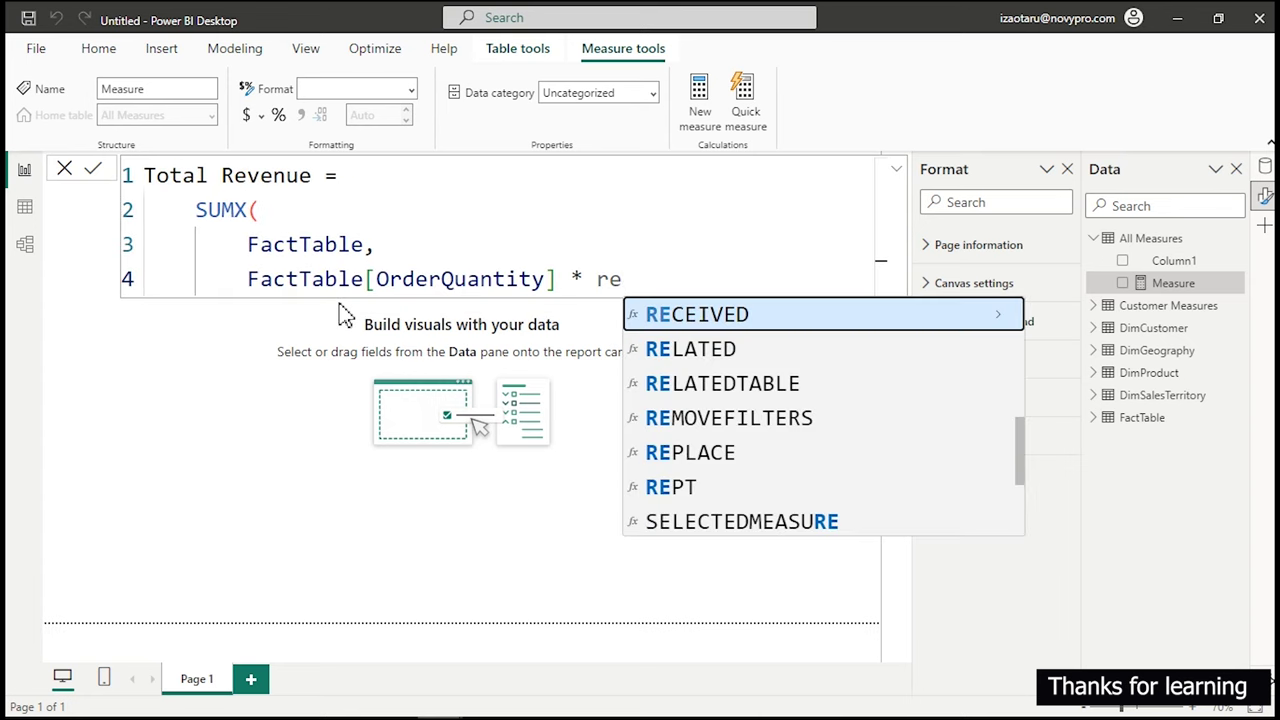
{"action": "key", "text": "Down"}
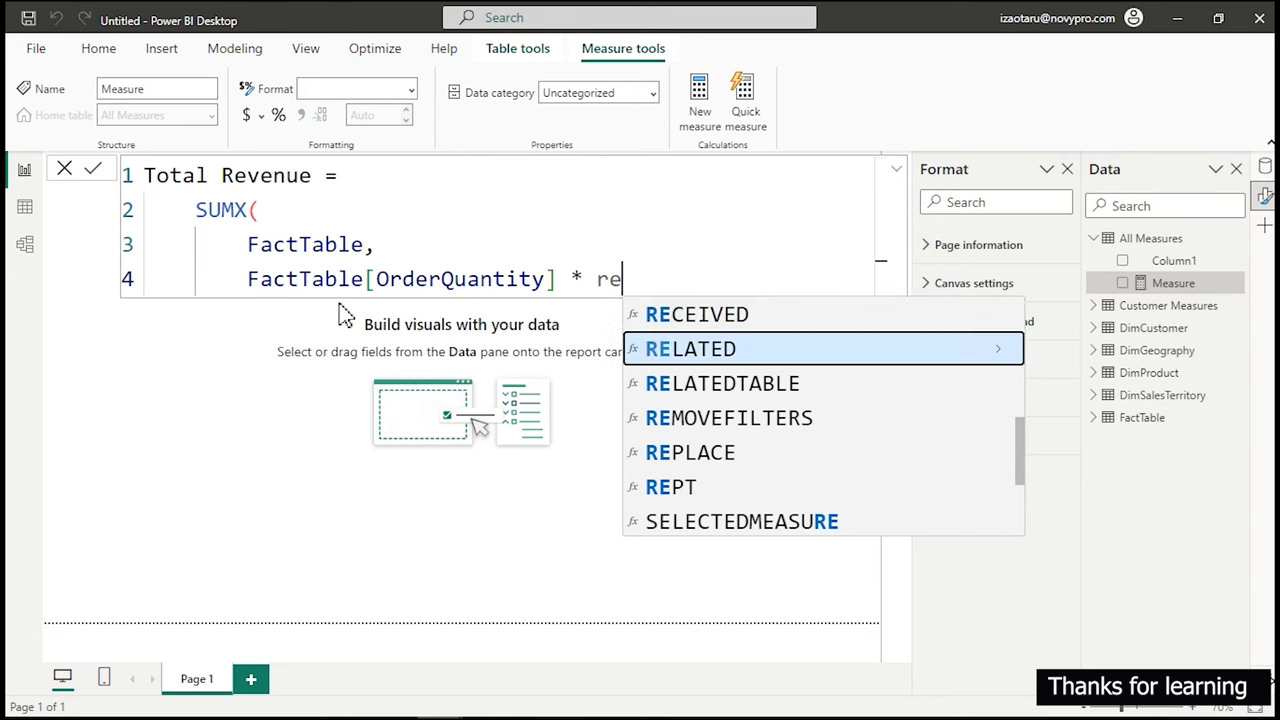
{"action": "key", "text": "Tab"}
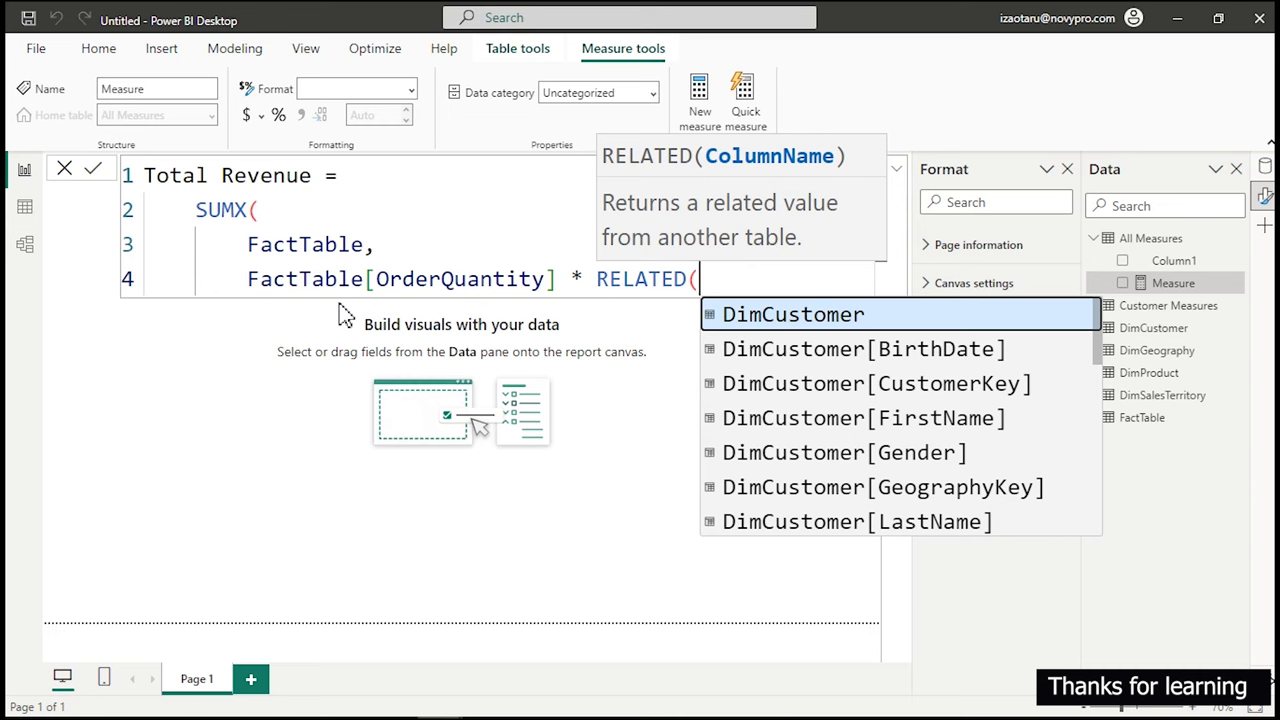
{"action": "type", "text": "pr"}
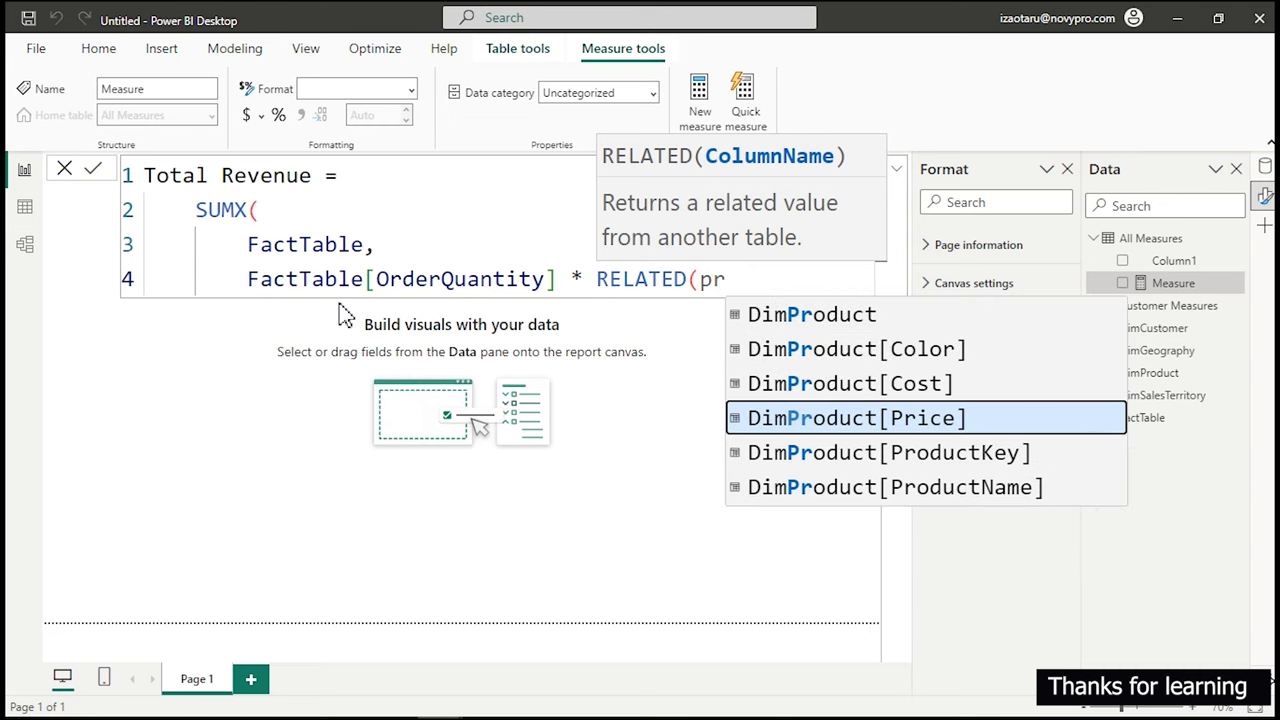
{"action": "key", "text": "Tab"}
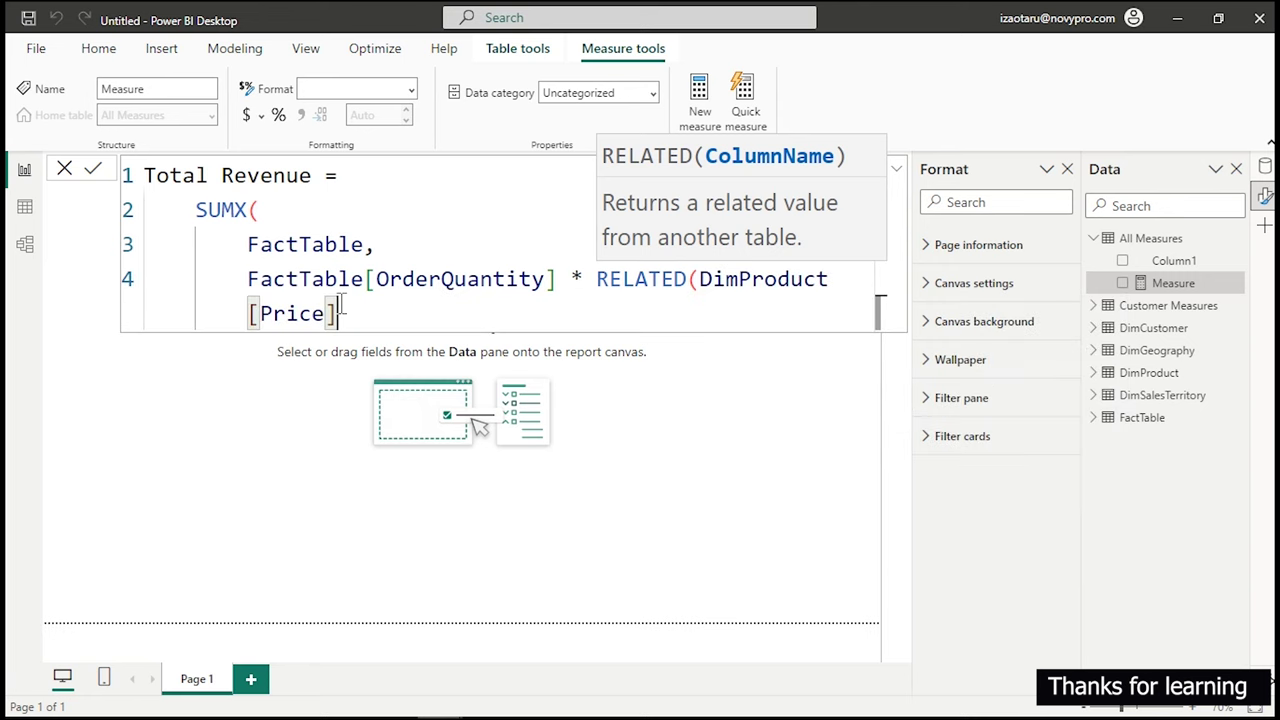
Close the RELATED and SUMX parentheses on a fifth line and commit the Total Revenue measure.
{"action": "scroll", "coordinate": [340, 303], "scroll_direction": "down", "scroll_amount": 1}
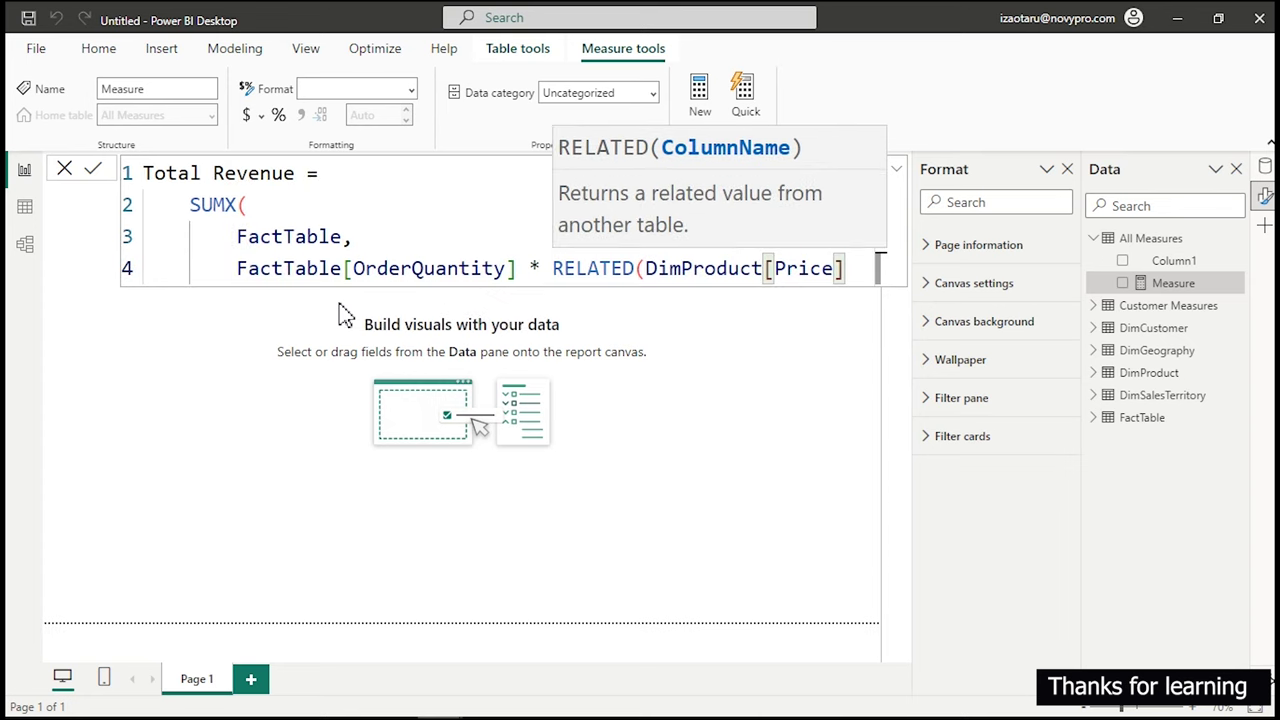
{"action": "key", "text": "Return"}
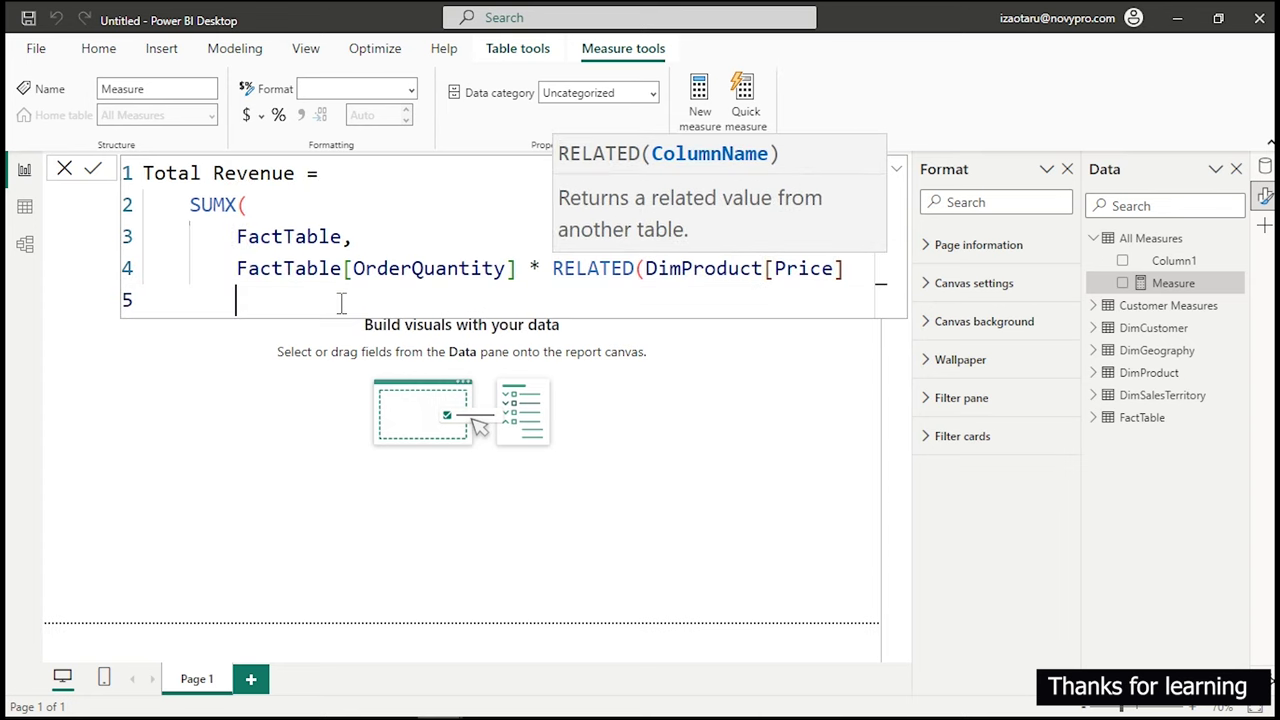
{"action": "type", "text": ")"}
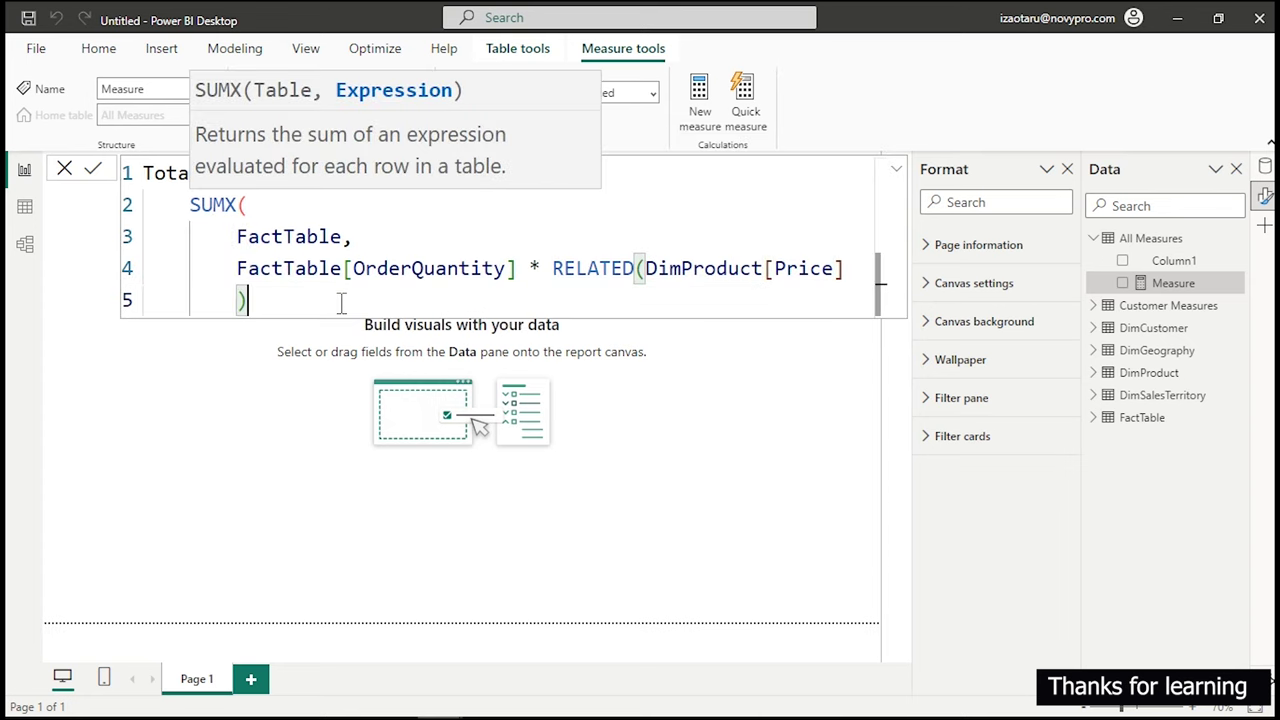
{"action": "key", "text": "Return"}
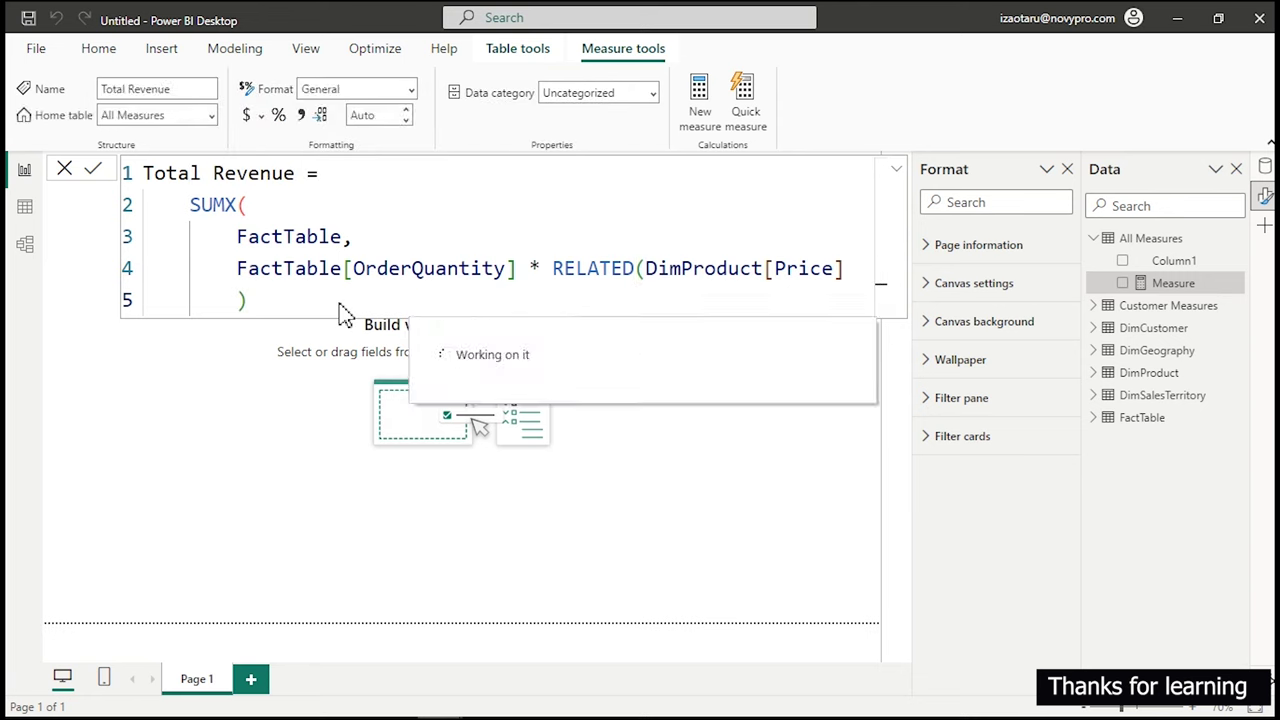
{"action": "type", "text": ")"}
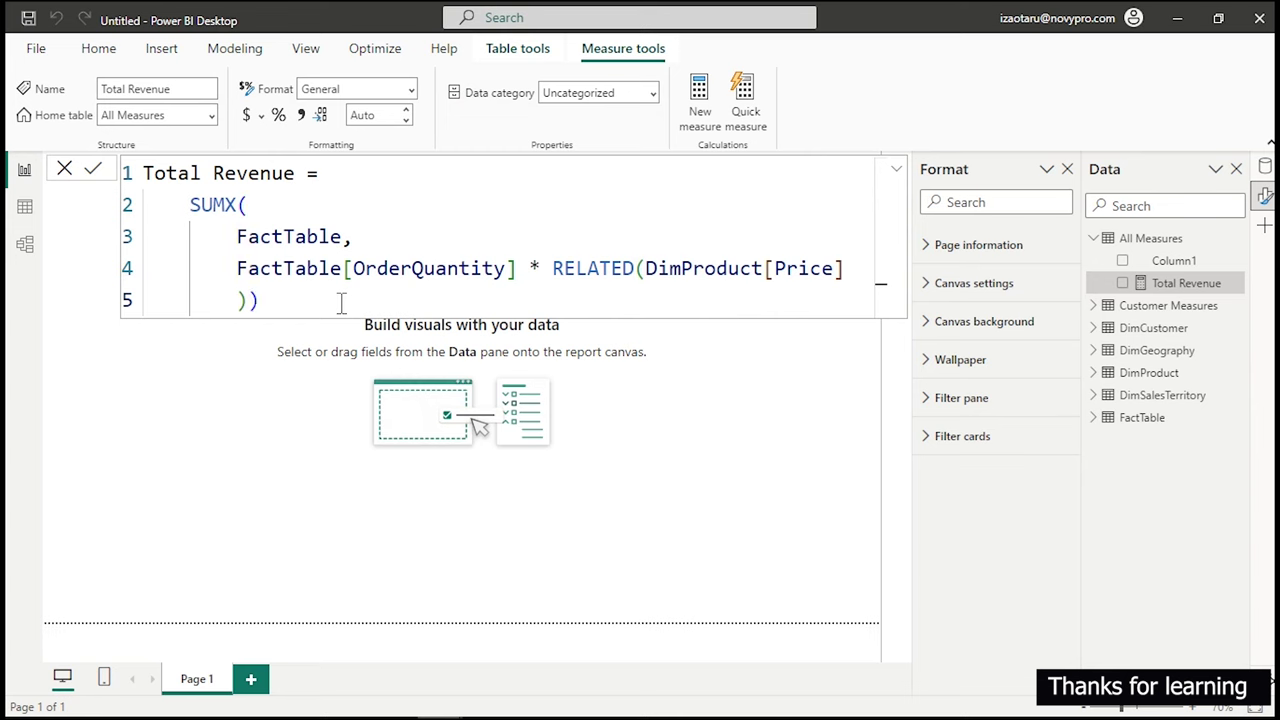
Format the Total Revenue measure as currency with 0 decimal places.
{"action": "left_click", "coordinate": [248, 118]}
{"action": "left_click", "coordinate": [380, 118]}
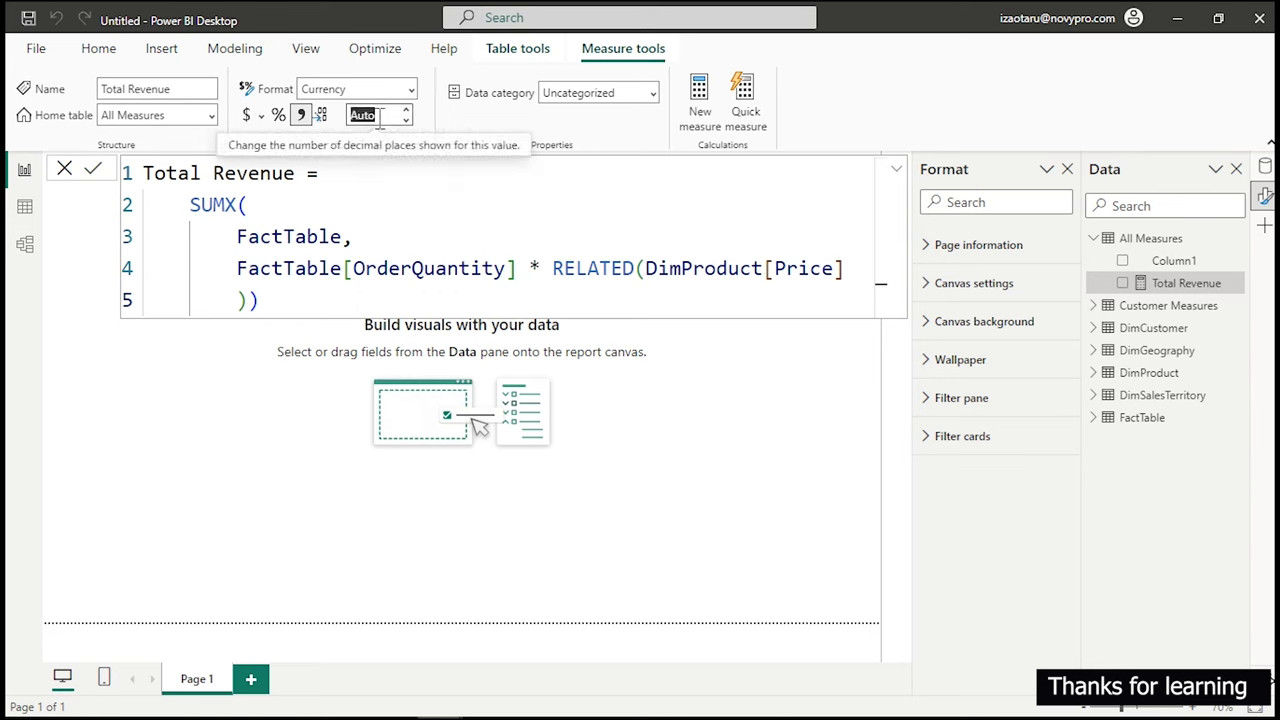
{"action": "type", "text": "0"}
{"action": "key", "text": "Return"}
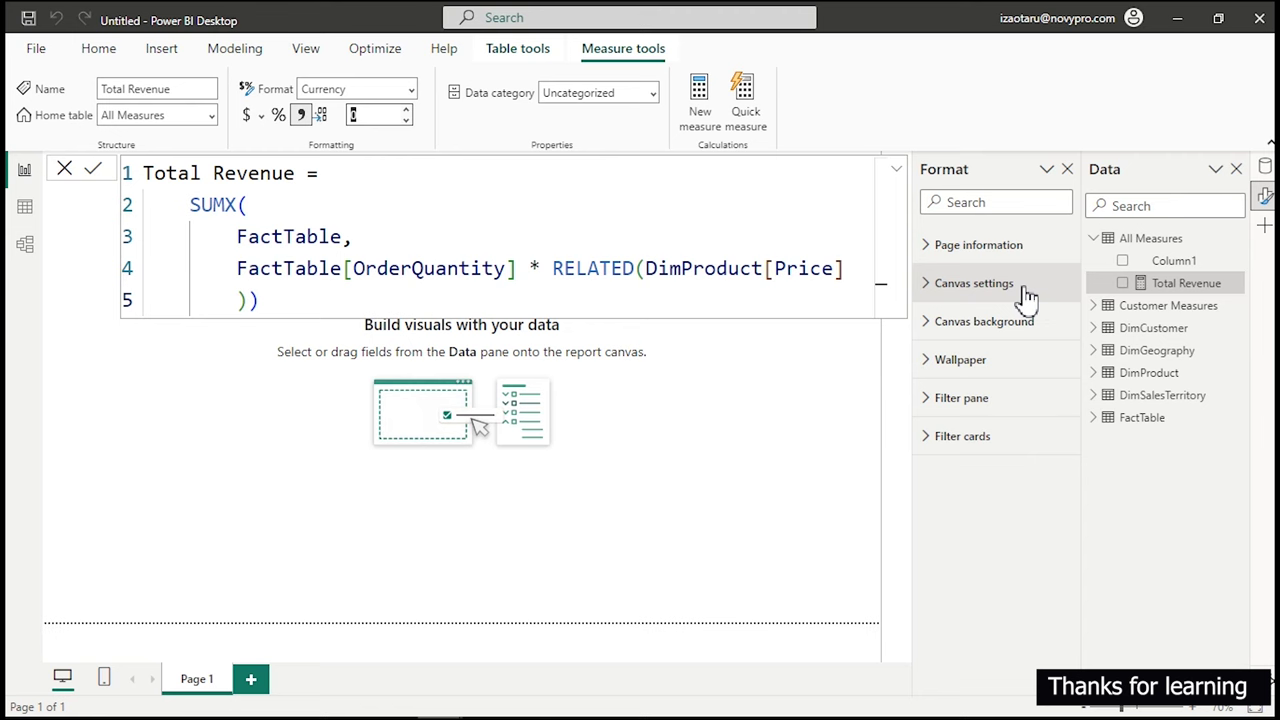
Place a Total Revenue card on Page 1, away from the page's upper-left corner, and hide the Filters and Format panes.
{"action": "left_click", "coordinate": [1123, 285]}
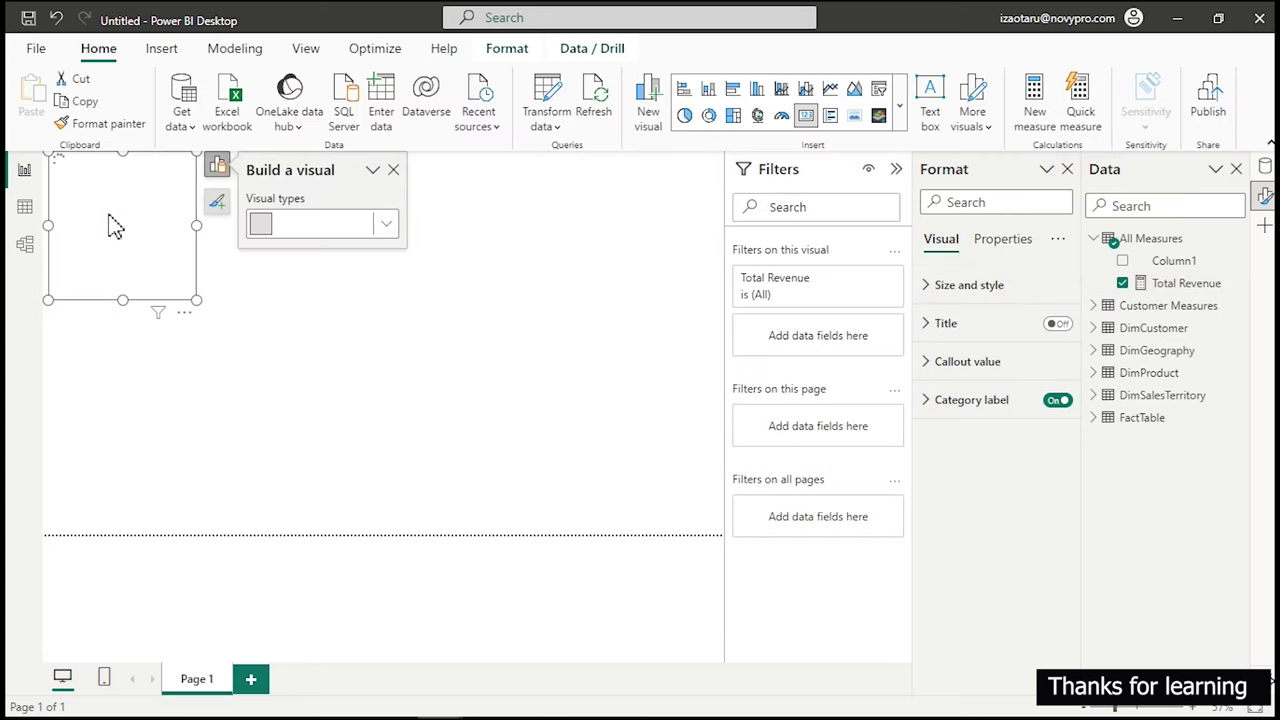
{"action": "left_click_drag", "start_coordinate": [115, 225], "coordinate": [187, 282]}
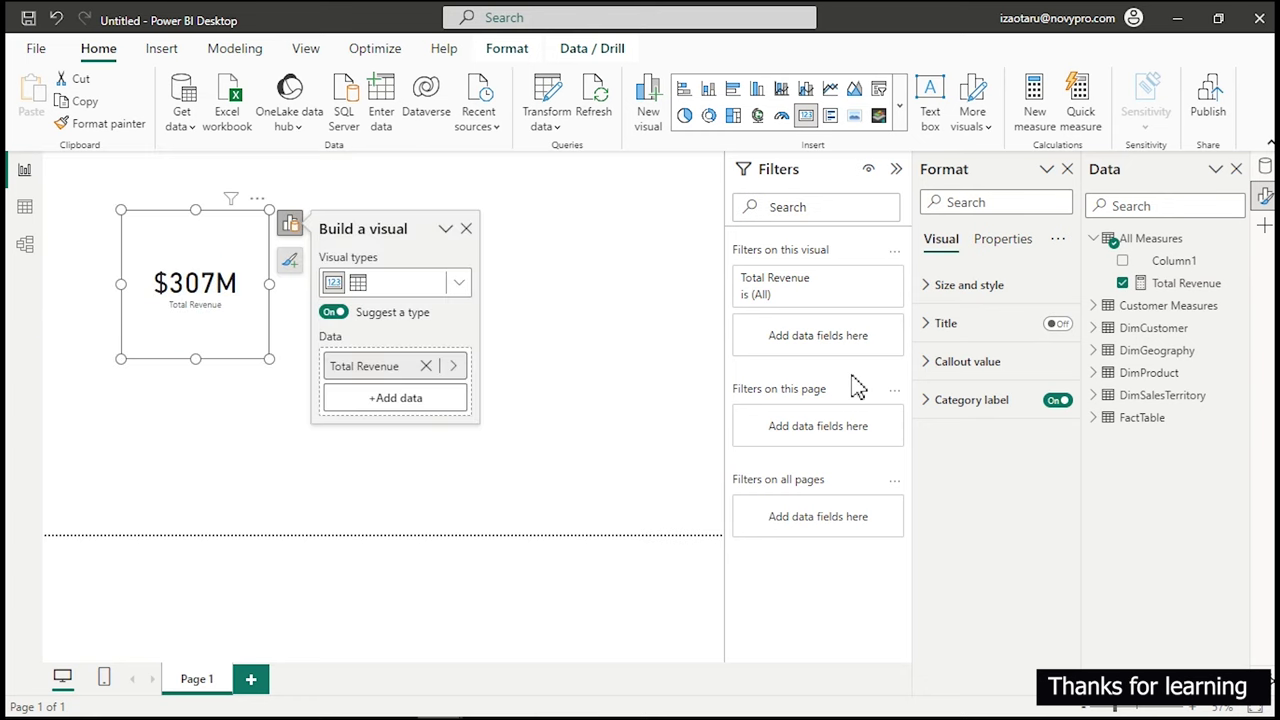
{"action": "left_click", "coordinate": [896, 169]}
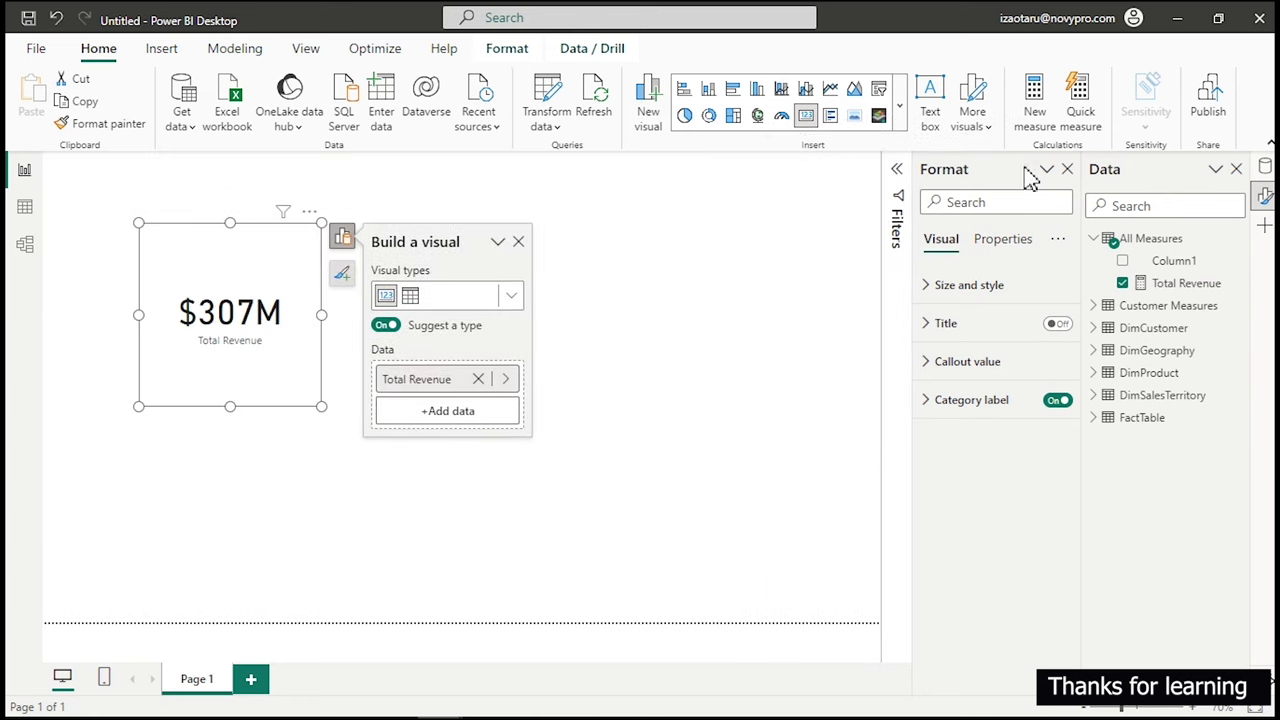
{"action": "left_click", "coordinate": [1067, 172]}
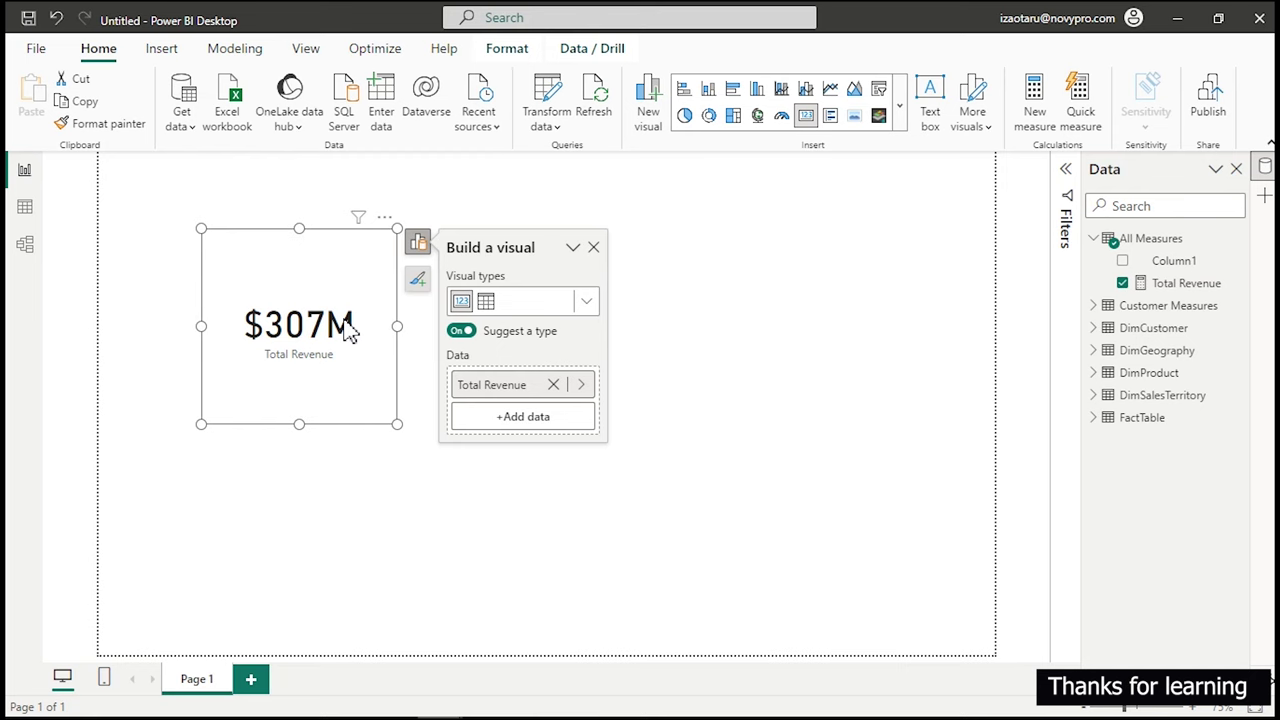
In Table view, format the BirthDate column of the DimCustomer table as a short date (14/03/2001 style).
{"action": "left_click", "coordinate": [26, 212]}
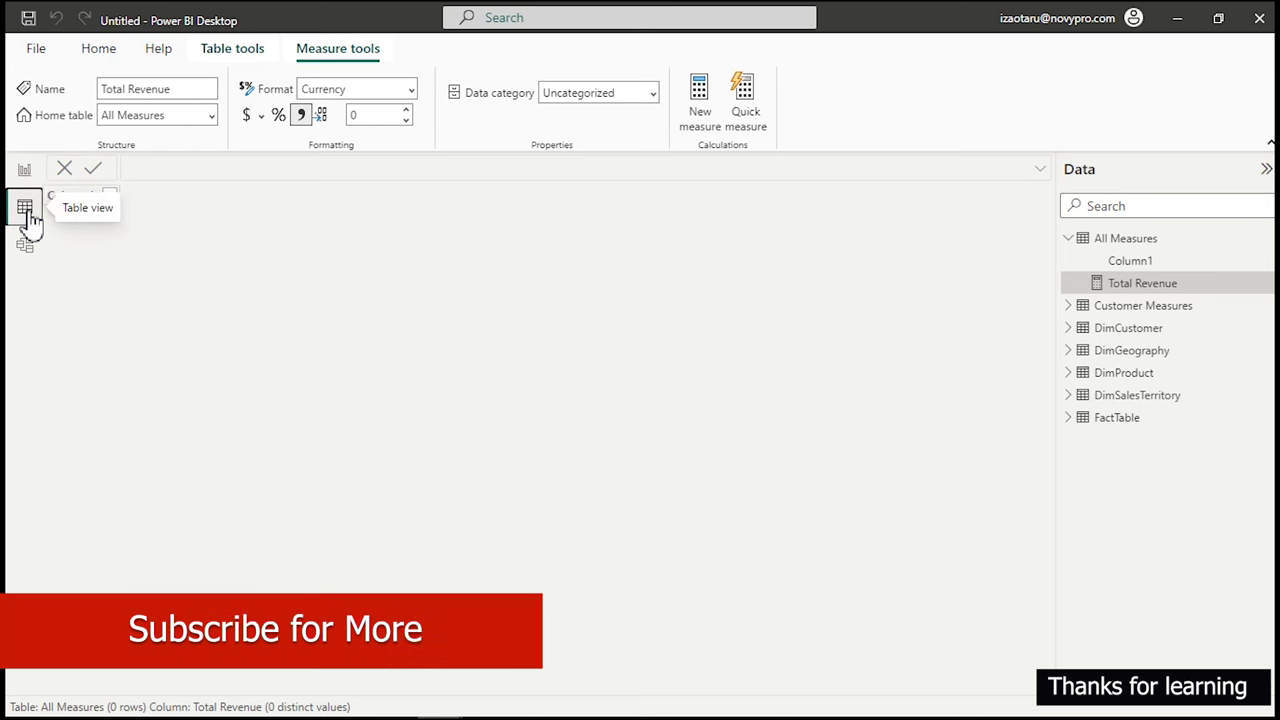
{"action": "left_click", "coordinate": [1135, 338]}
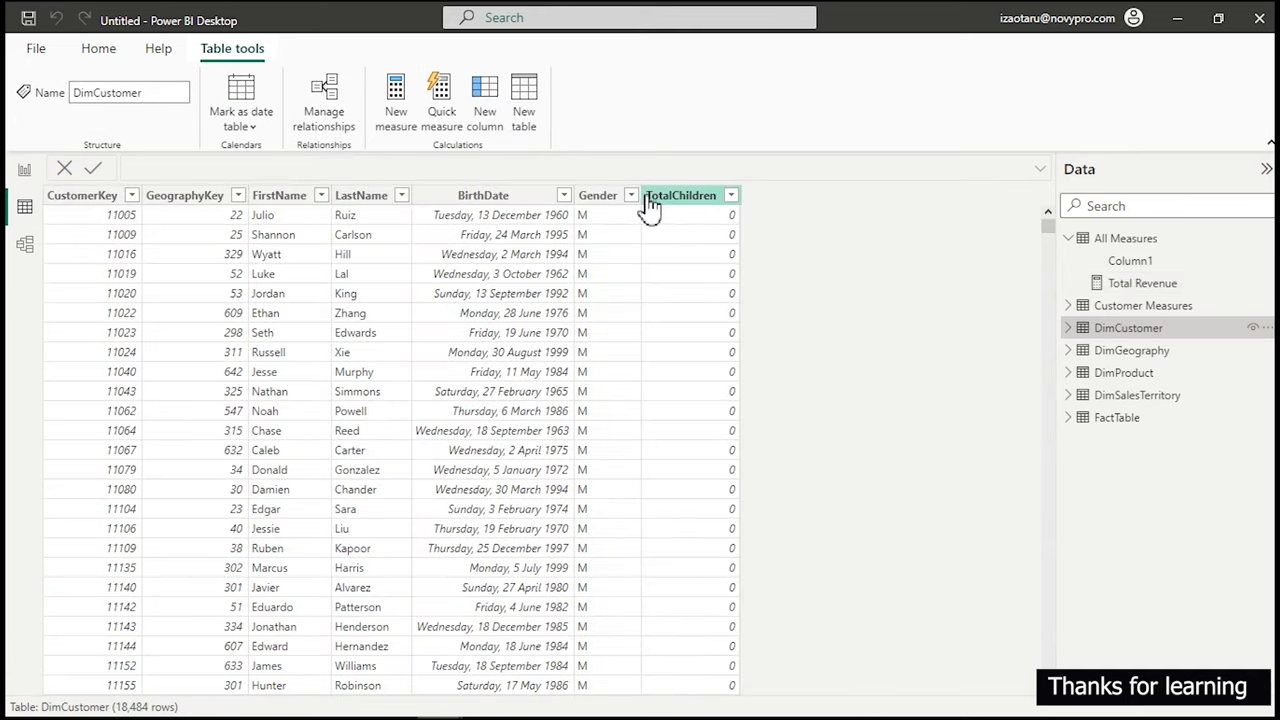
{"action": "left_click", "coordinate": [495, 205]}
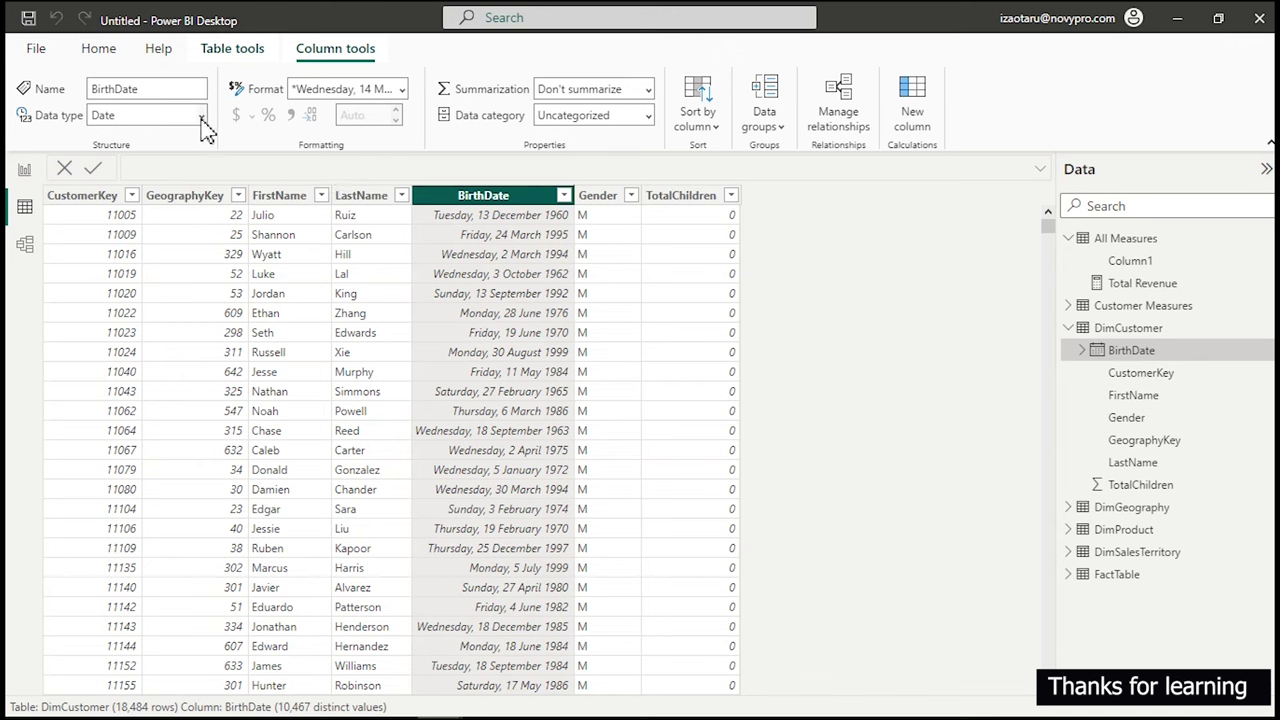
{"action": "left_click", "coordinate": [402, 90]}
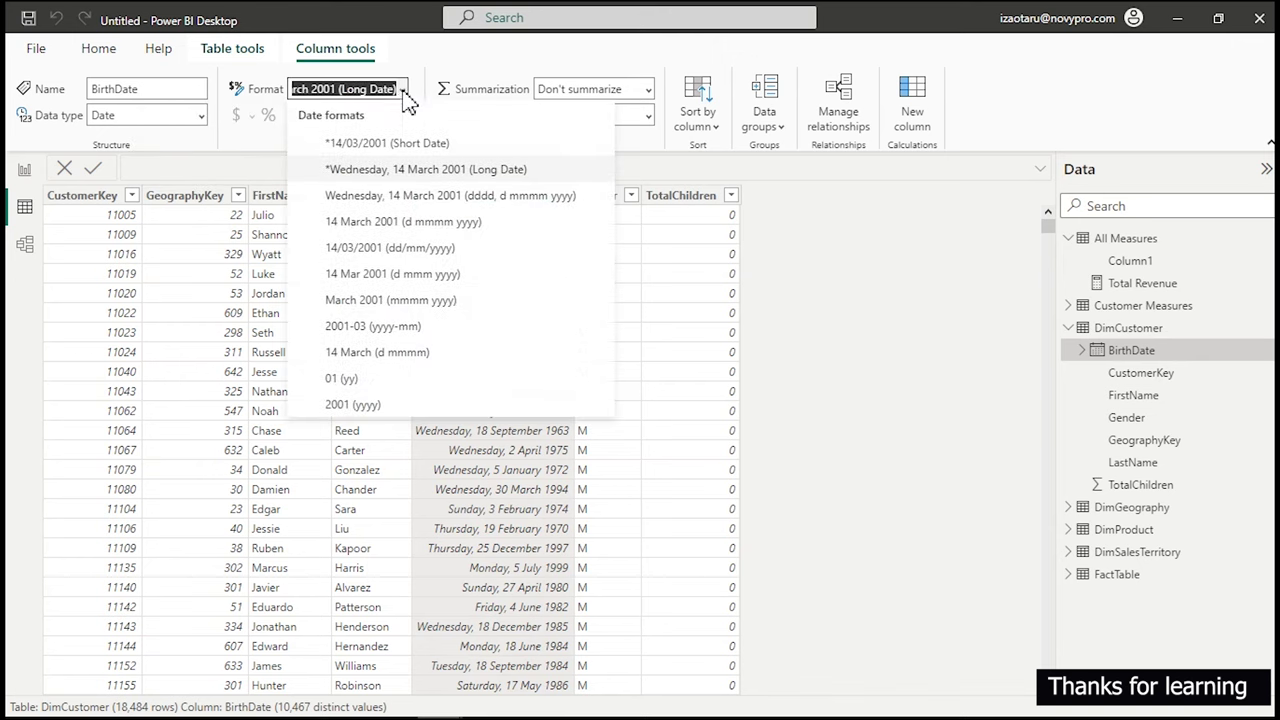
{"action": "left_click", "coordinate": [400, 162]}
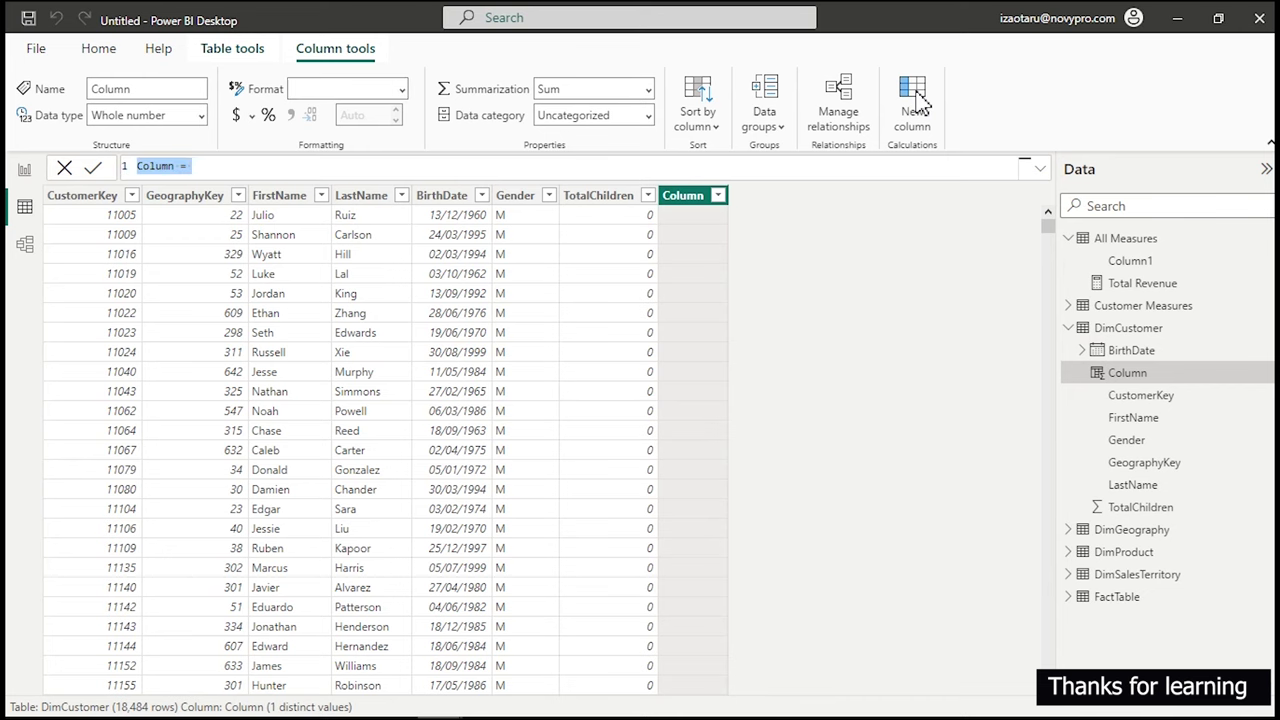
Add a calculated column named Customer Age to DimCustomer, enlarge the formula text and begin DATEDIFF on a second line.
{"action": "key", "text": "ctrl+plus"}
{"action": "key", "text": "ctrl+plus"}
{"action": "key", "text": "ctrl+plus"}
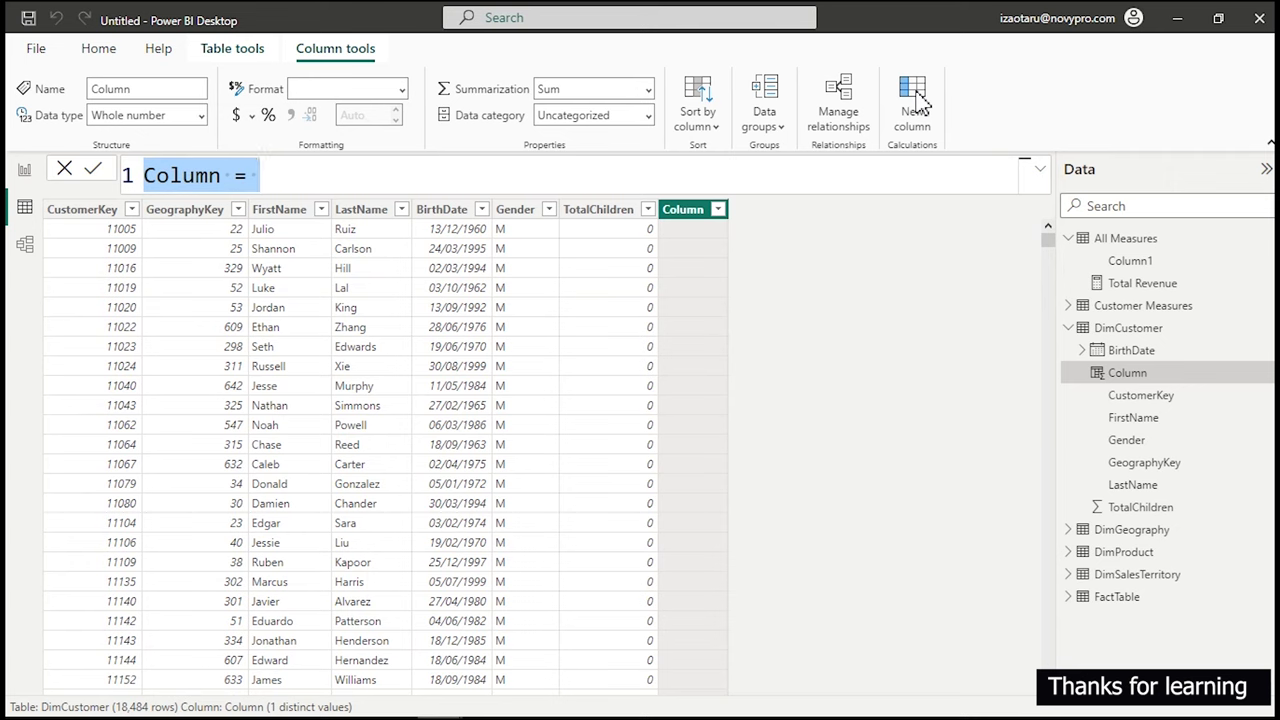
{"action": "type", "text": "Customer Age ="}
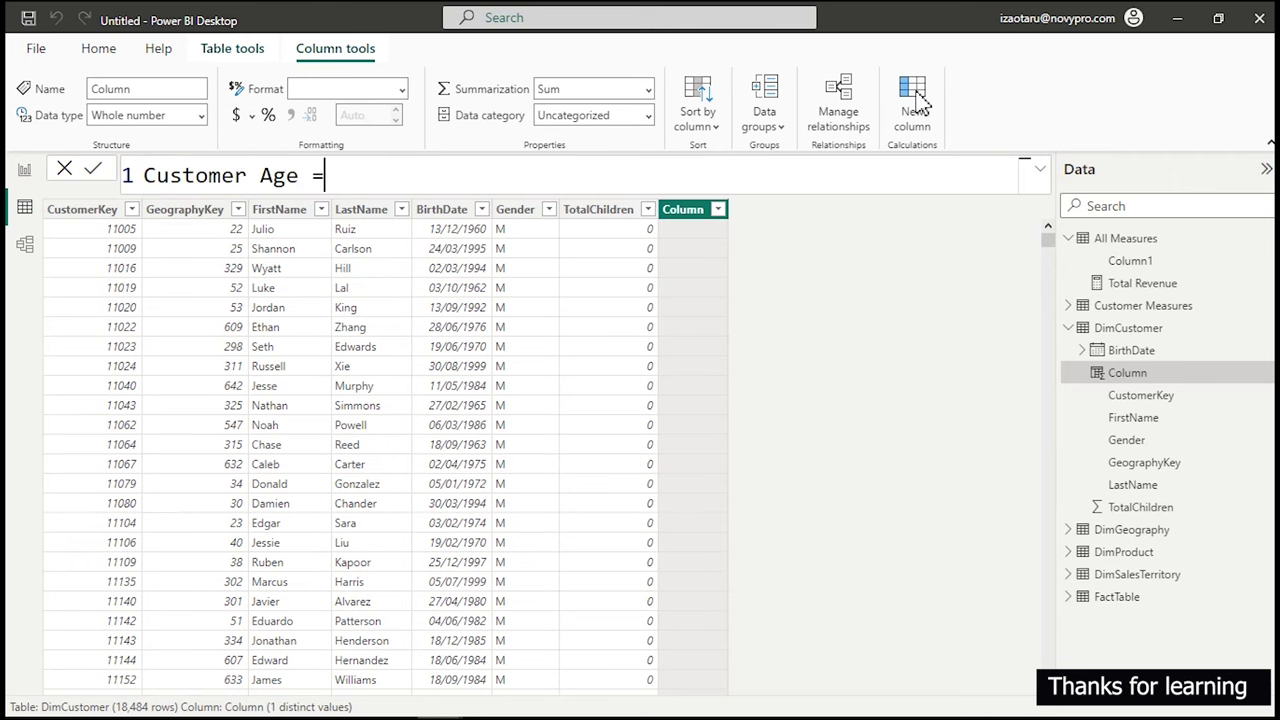
{"action": "key", "text": "shift+Return"}
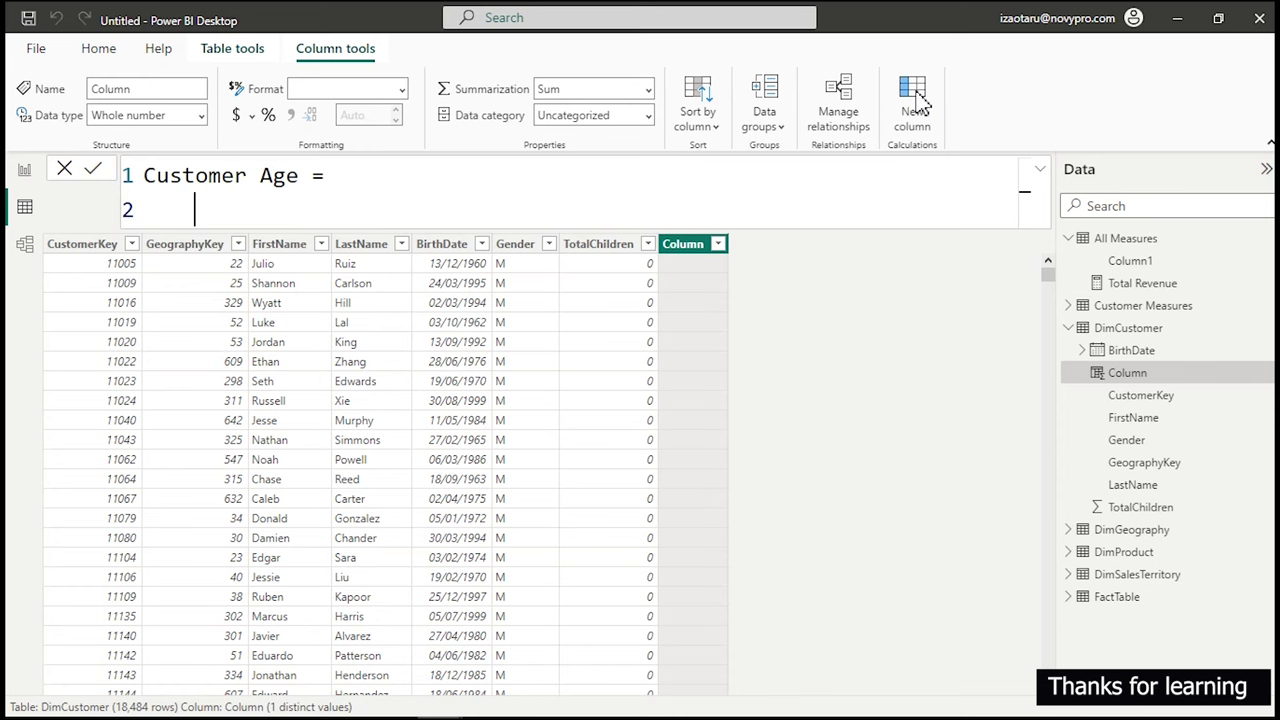
{"action": "type", "text": "dated"}
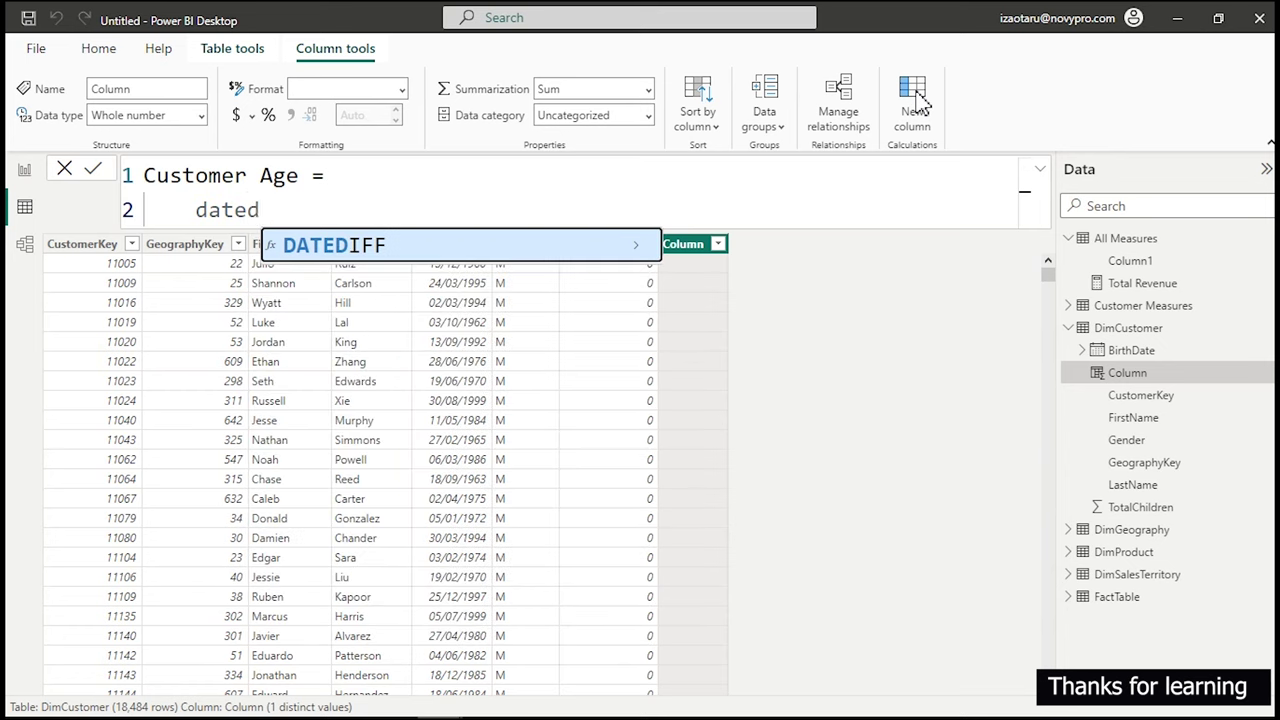
{"action": "key", "text": "Tab"}
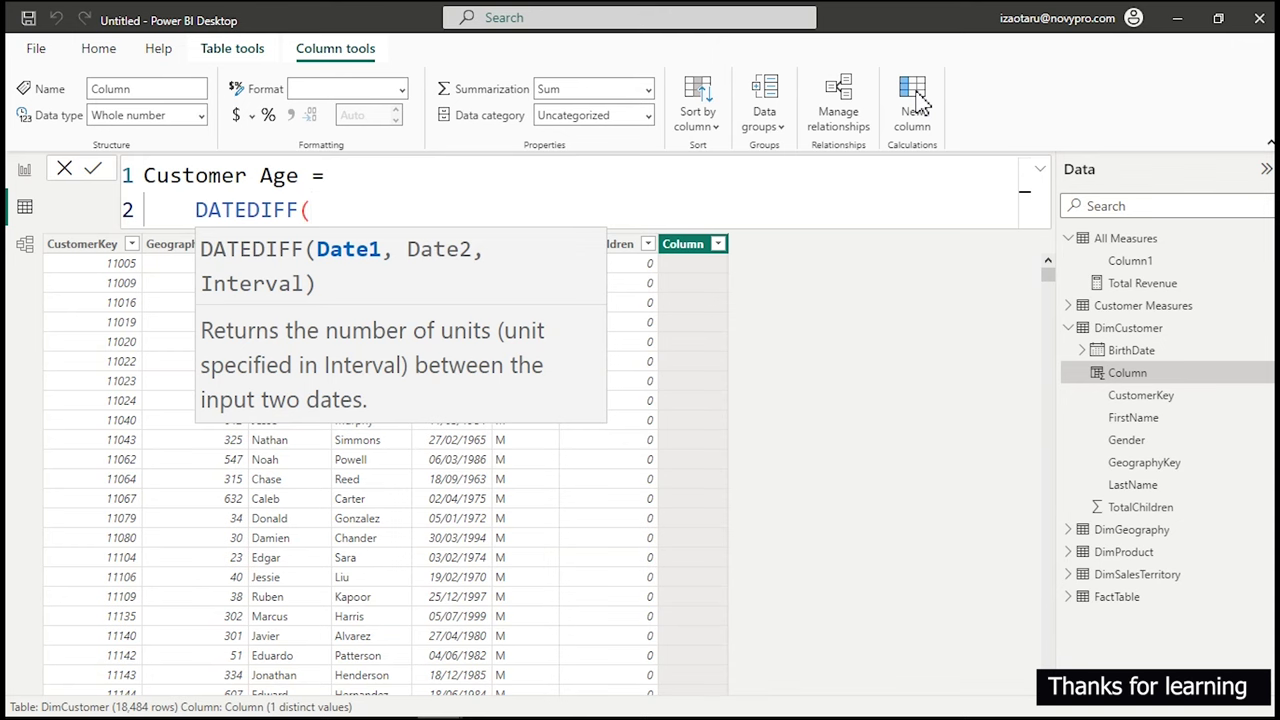
Supply DimCustomer[BirthDate] as the first date argument of DATEDIFF, followed by a comma.
{"action": "type", "text": "bi"}
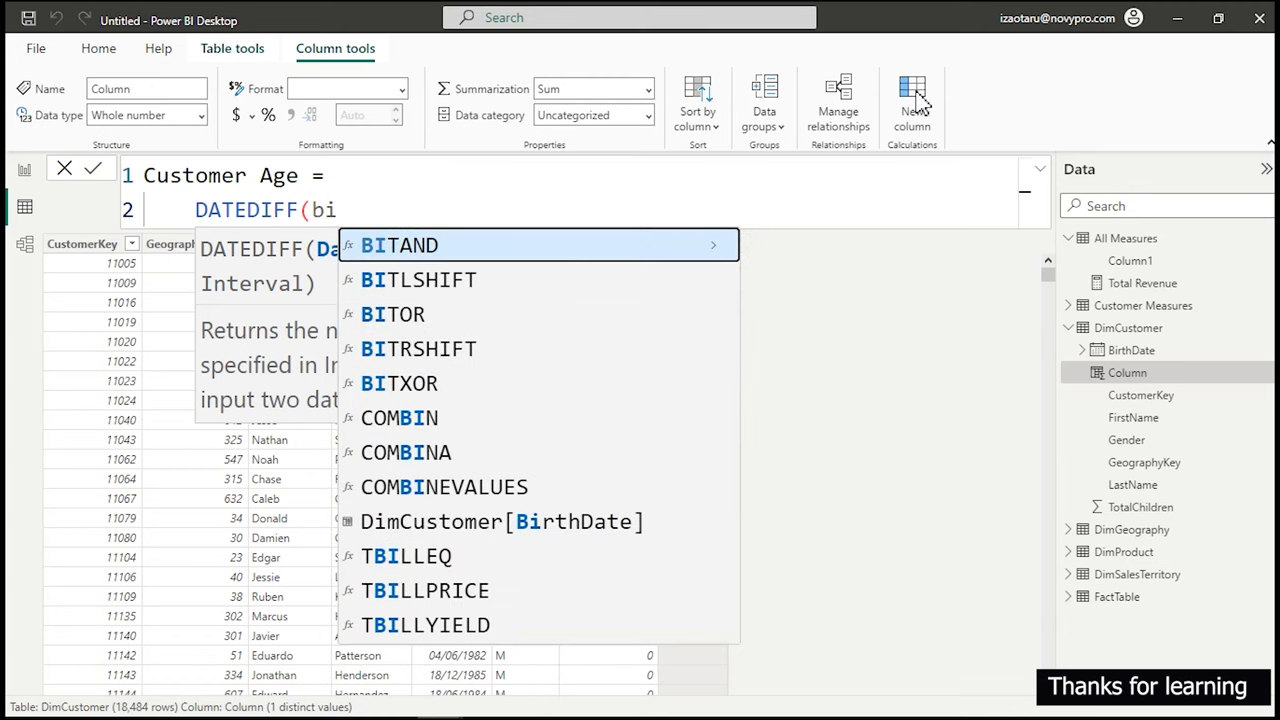
{"action": "key", "text": "Down"}
{"action": "key", "text": "Down"}
{"action": "key", "text": "Down"}
{"action": "key", "text": "Down"}
{"action": "key", "text": "Down"}
{"action": "key", "text": "Down"}
{"action": "key", "text": "Down"}
{"action": "key", "text": "Down"}
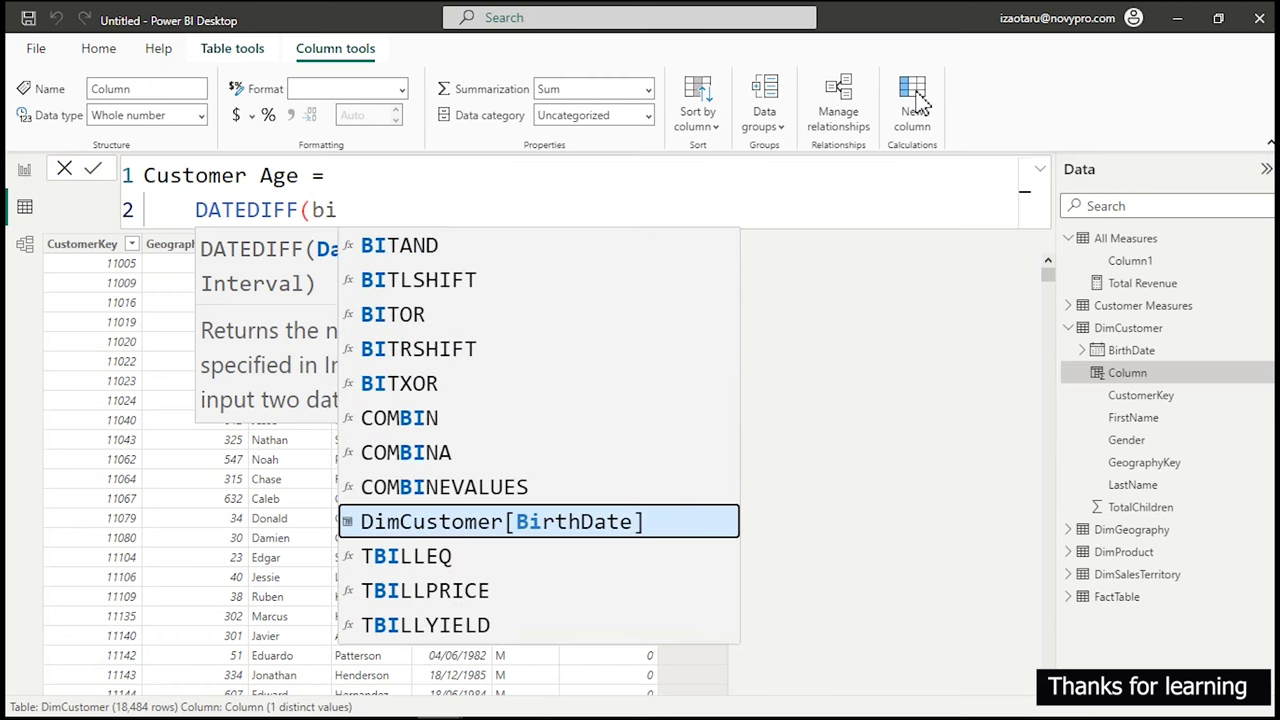
{"action": "key", "text": "Tab"}
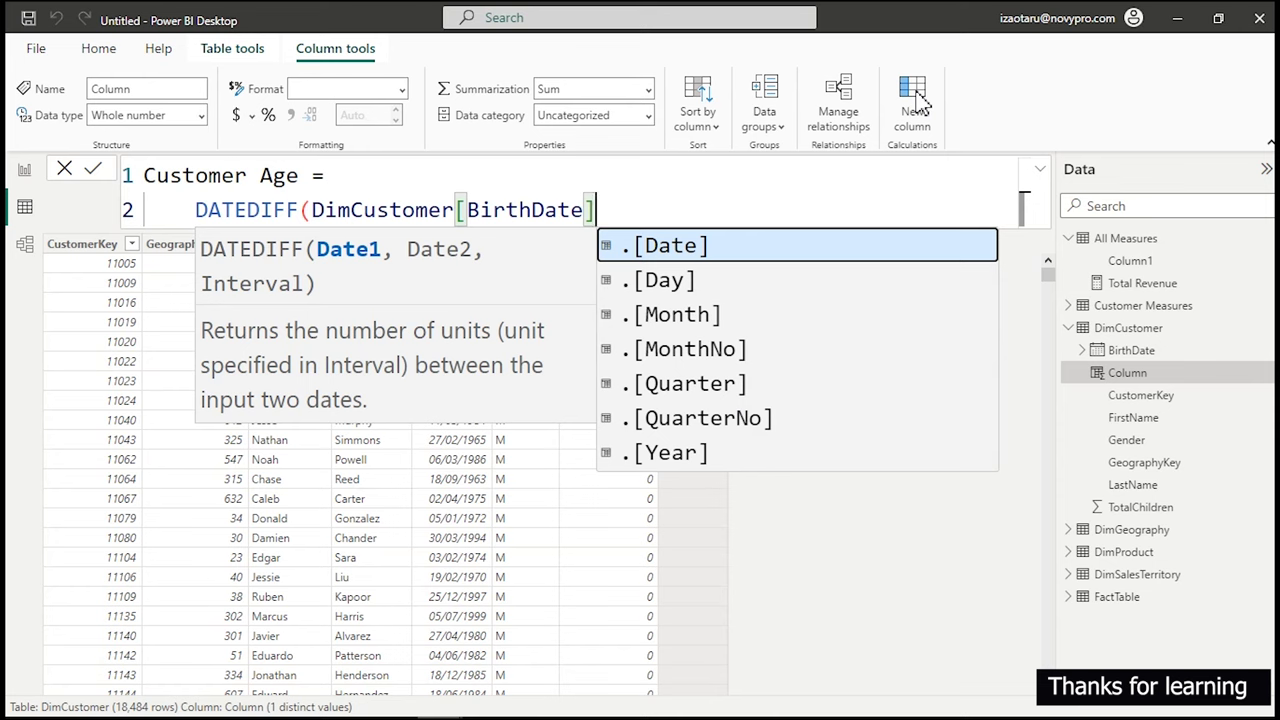
{"action": "type", "text": ","}
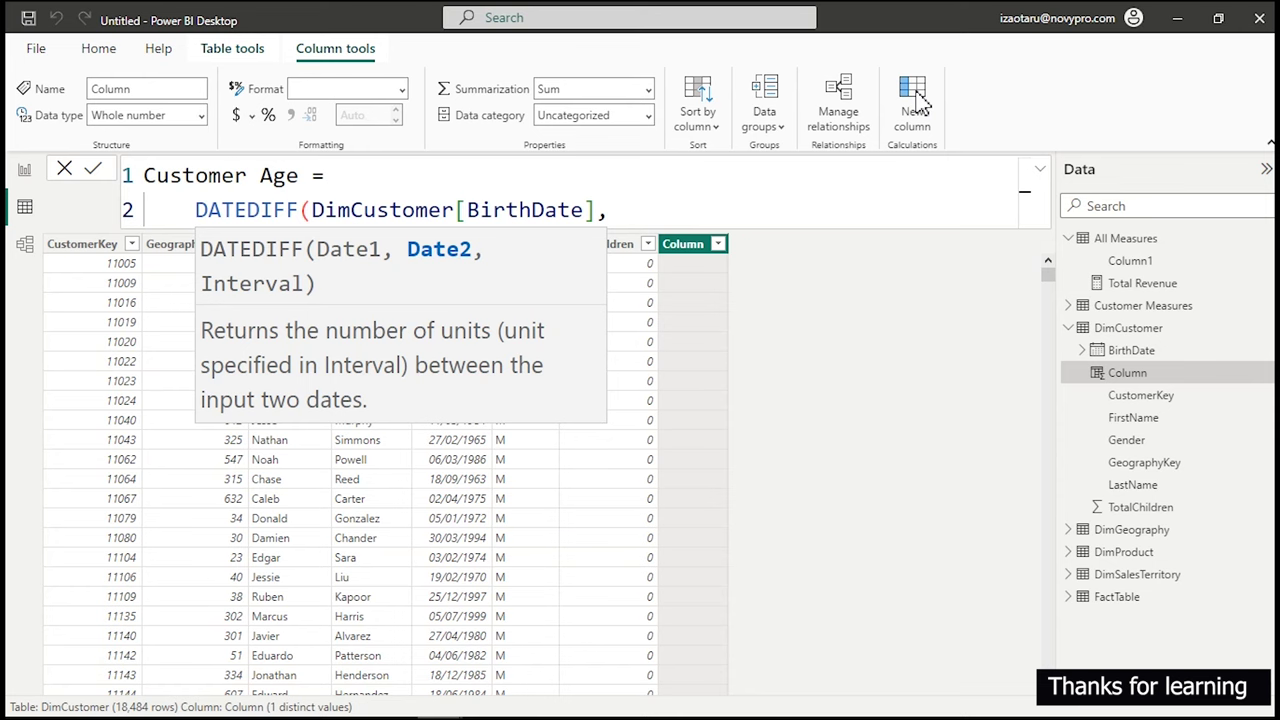
Supply TODAY() as the second date argument of DATEDIFF, followed by a comma.
{"action": "type", "text": "toda"}
{"action": "key", "text": "Tab"}
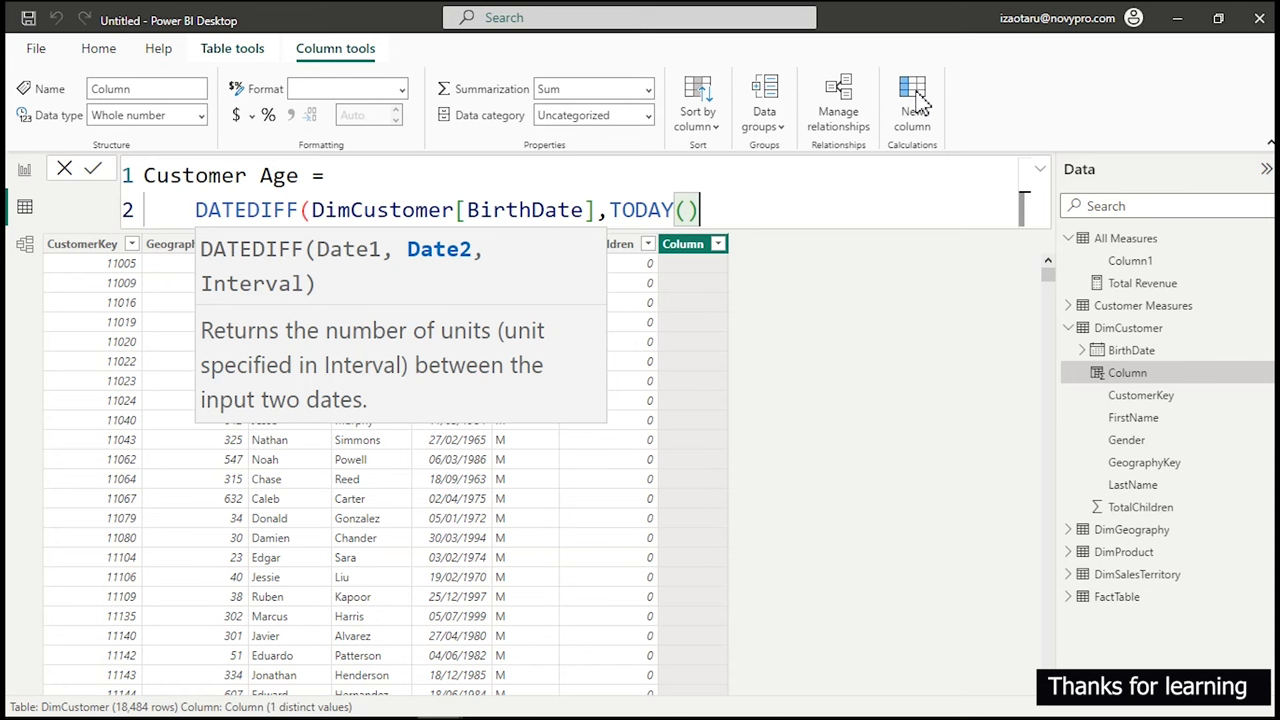
{"action": "type", "text": ")"}
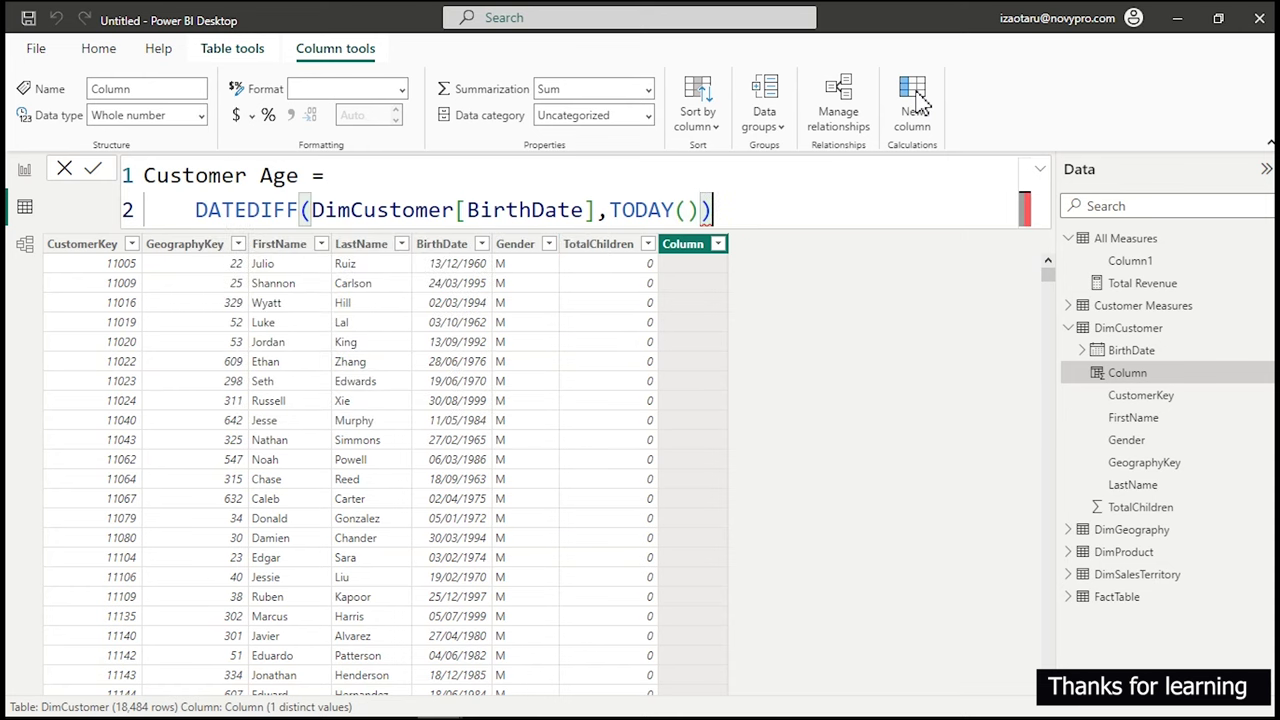
{"action": "key", "text": "BackSpace"}
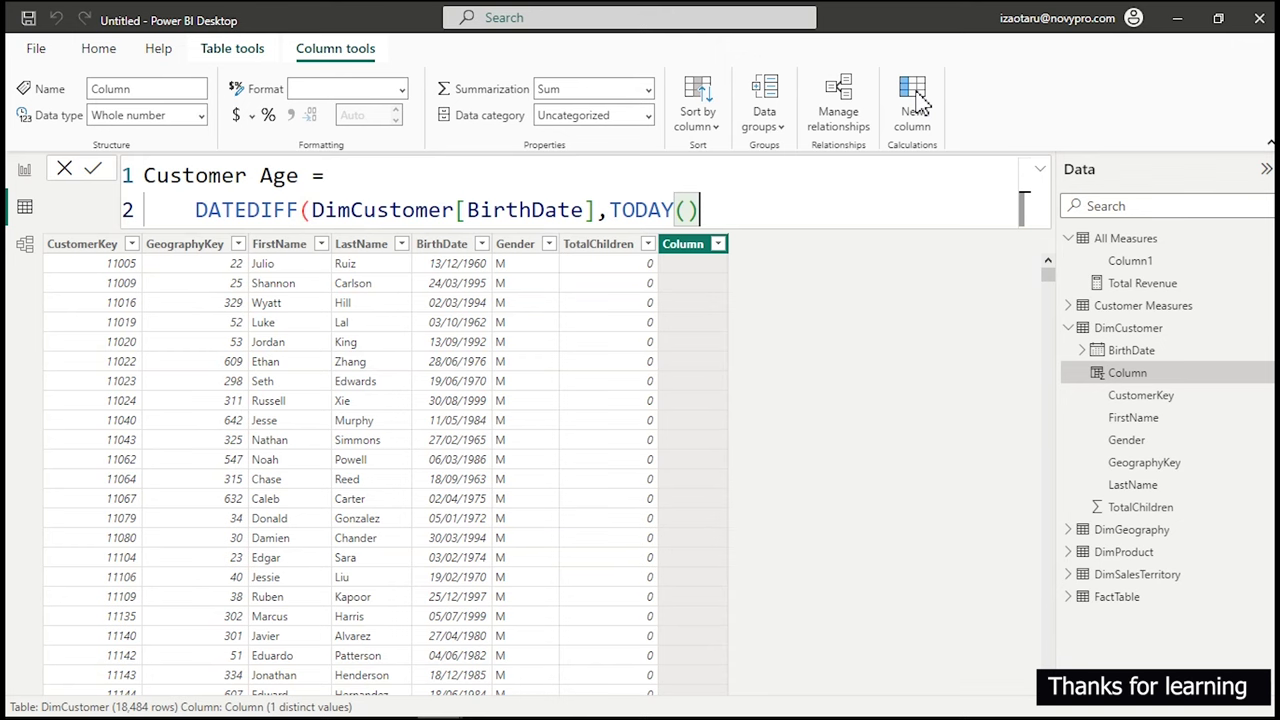
{"action": "type", "text": ","}
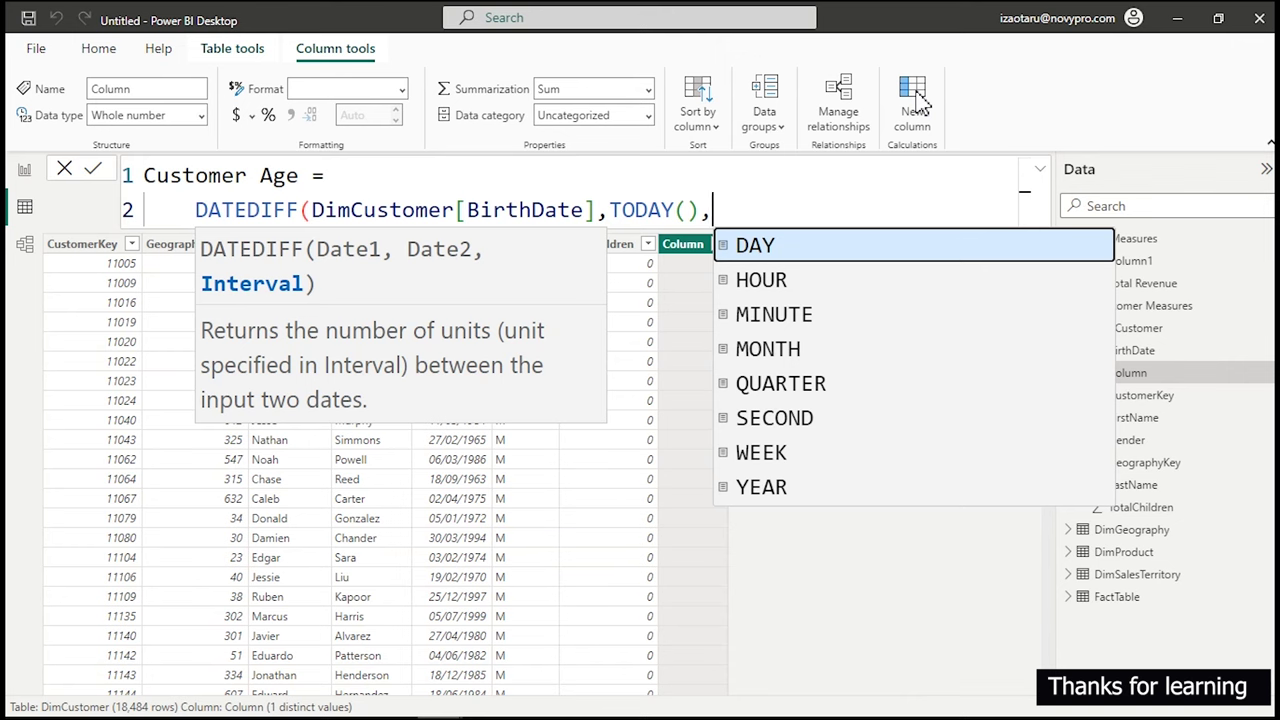
Set the DATEDIFF interval to YEAR, close the parenthesis and commit the Customer Age column.
{"action": "key", "text": "Down"}
{"action": "key", "text": "Down"}
{"action": "key", "text": "Down"}
{"action": "key", "text": "Down"}
{"action": "key", "text": "Down"}
{"action": "key", "text": "Down"}
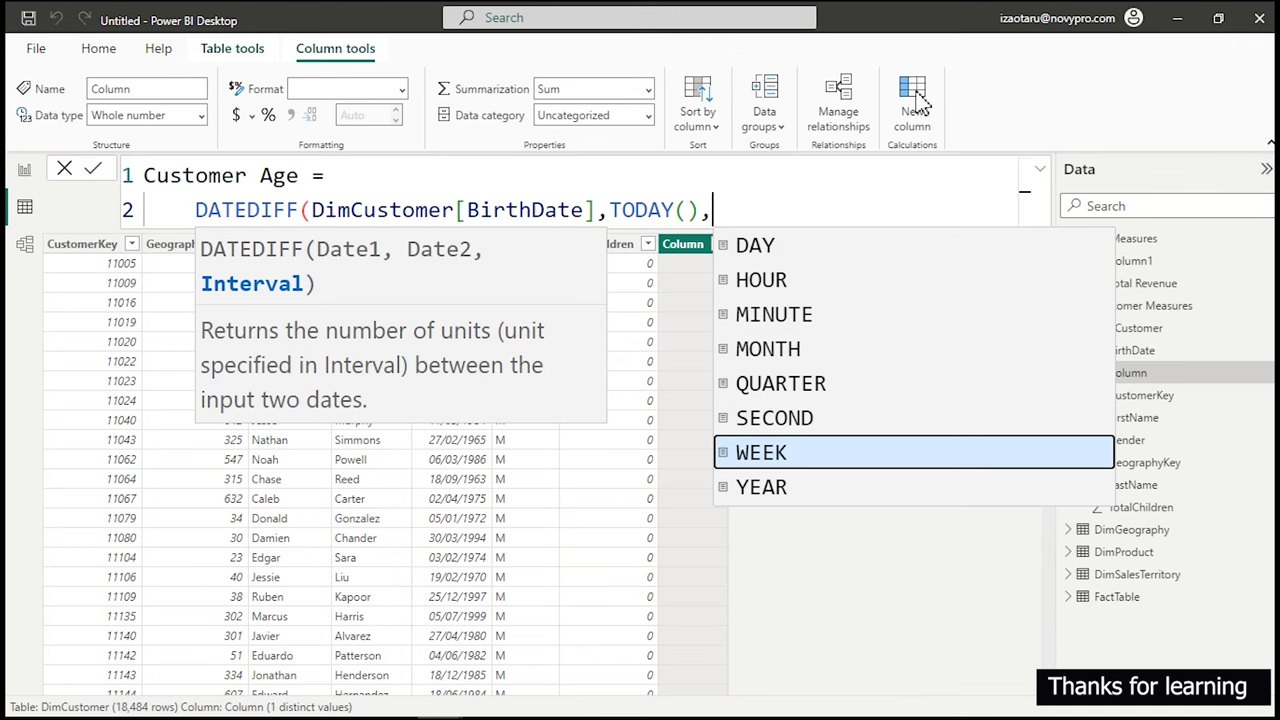
{"action": "key", "text": "Down"}
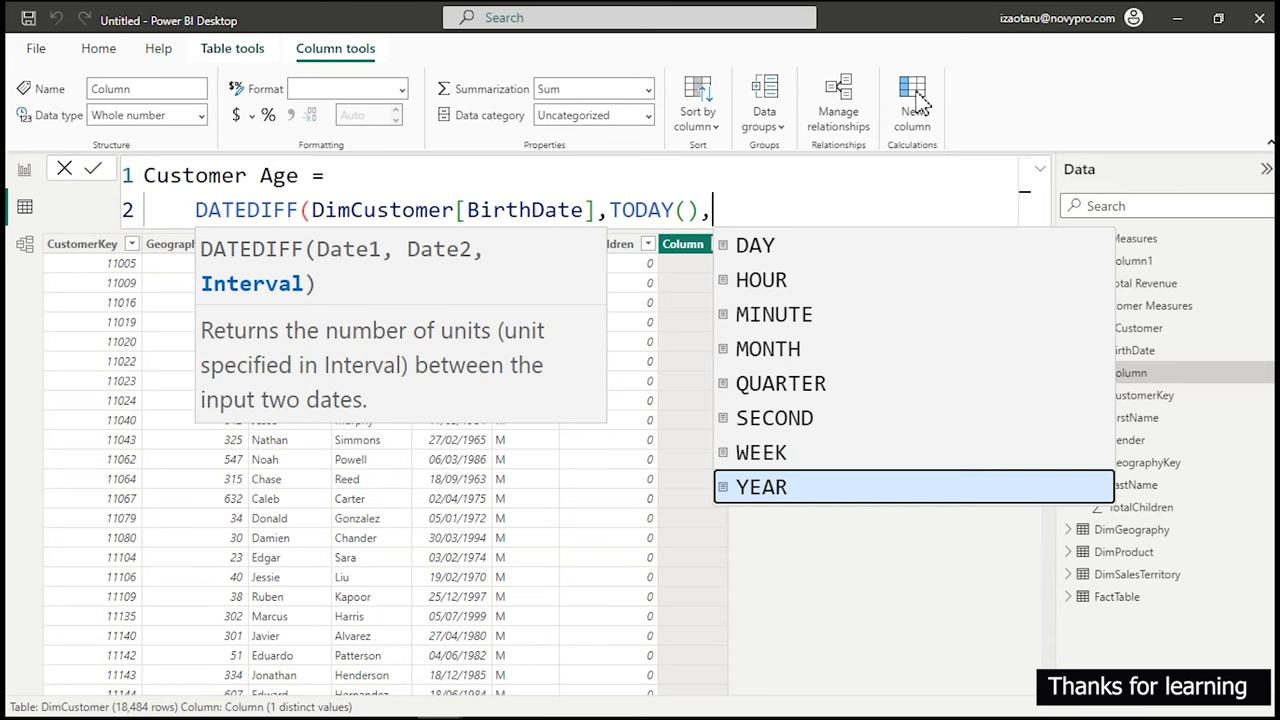
{"action": "key", "text": "Tab"}
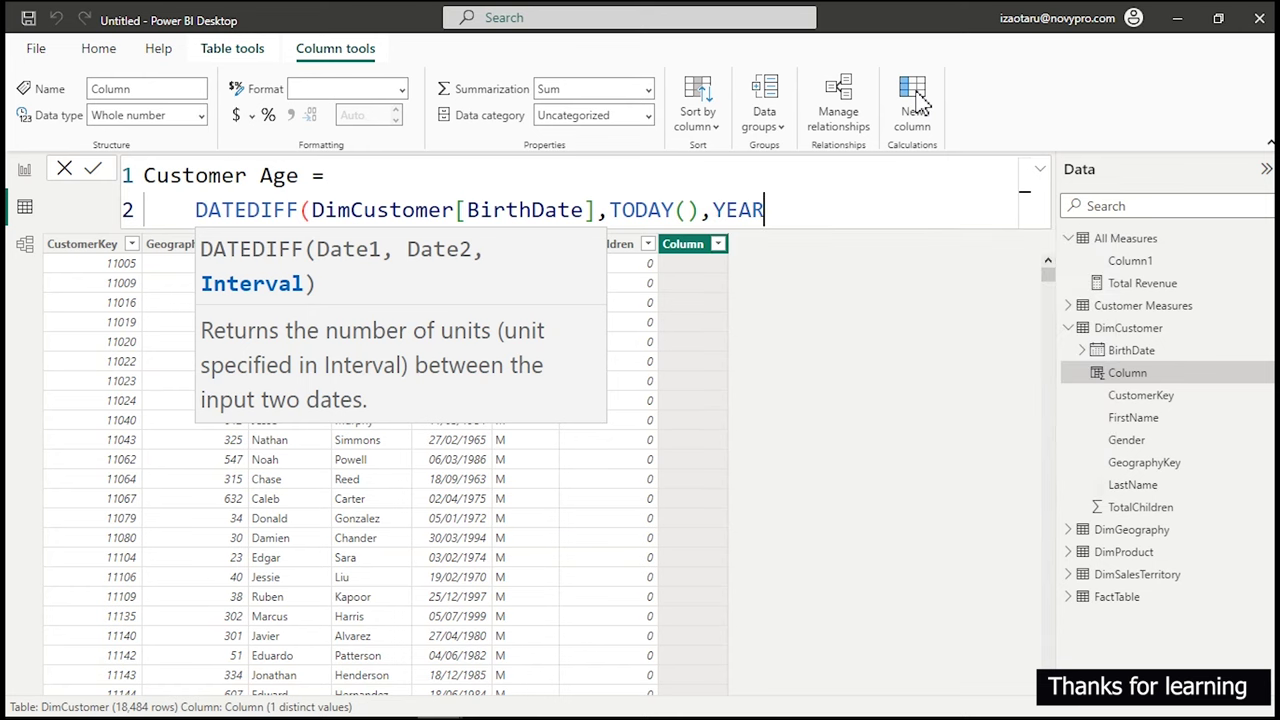
{"action": "type", "text": ")"}
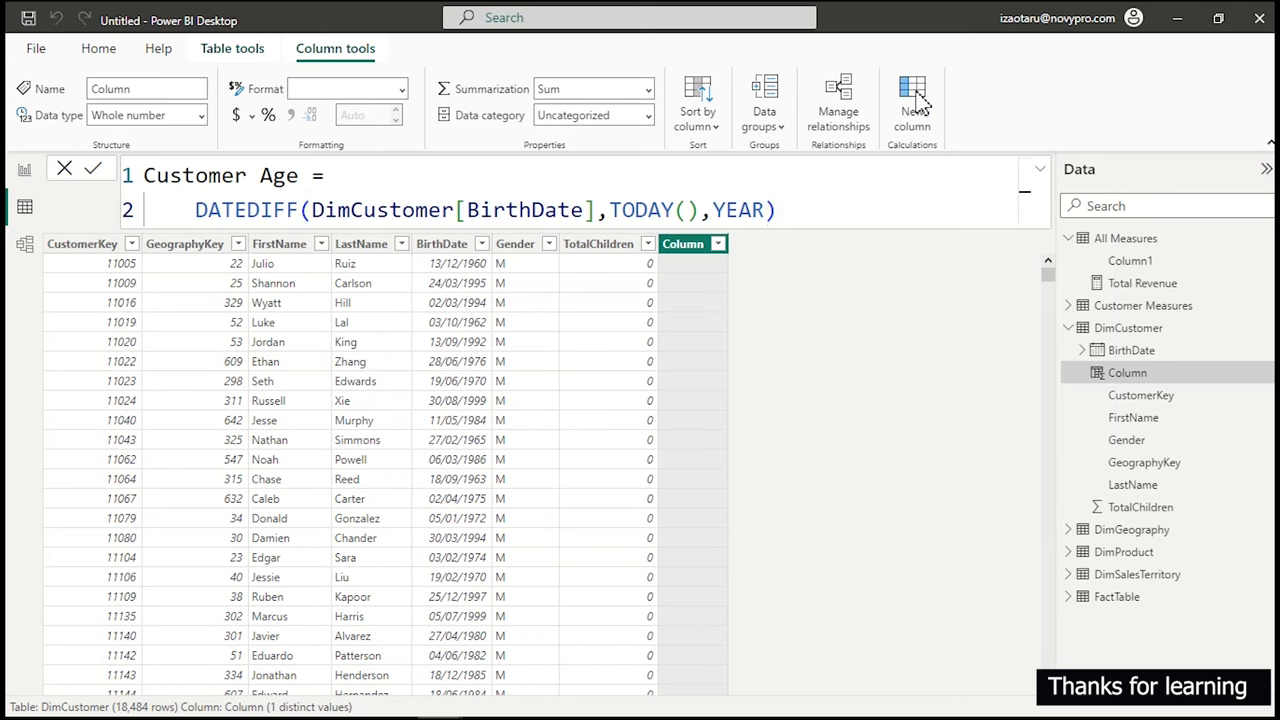
{"action": "left_click", "coordinate": [920, 103]}
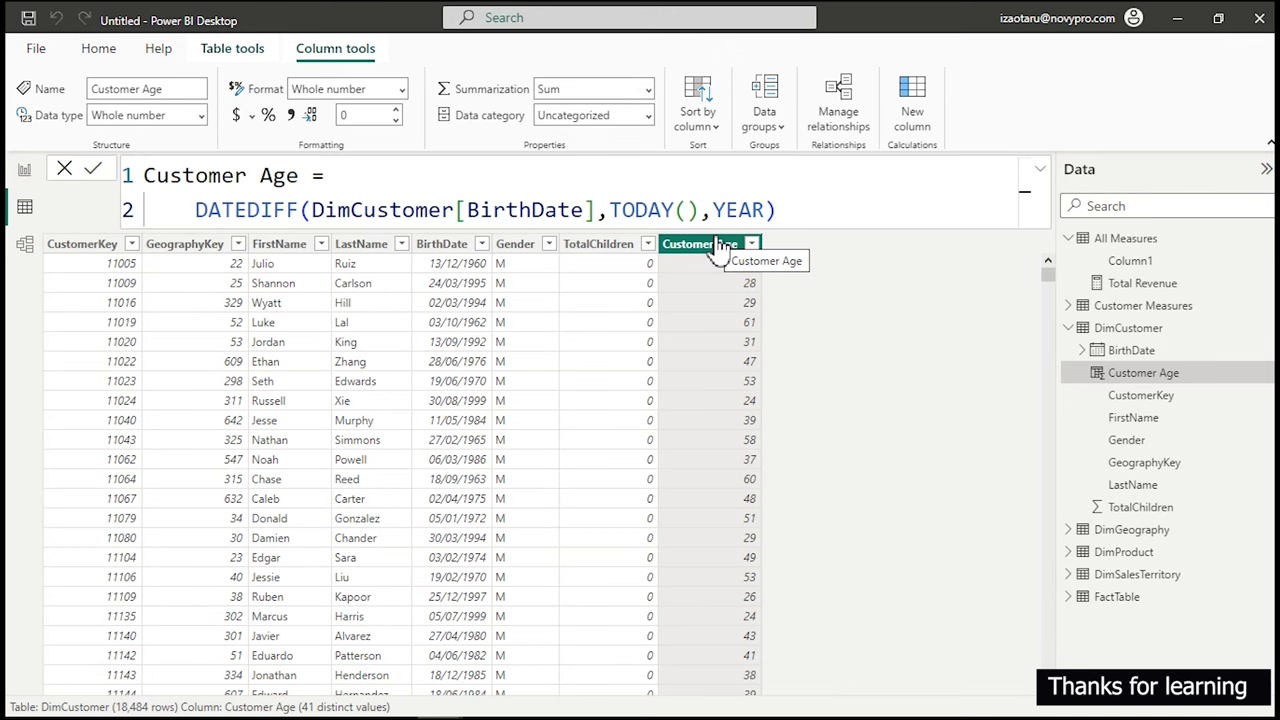
Add another DimCustomer column named Age Category, begin SWITCH on its second formula line and start a third line.
{"action": "left_click", "coordinate": [922, 95]}
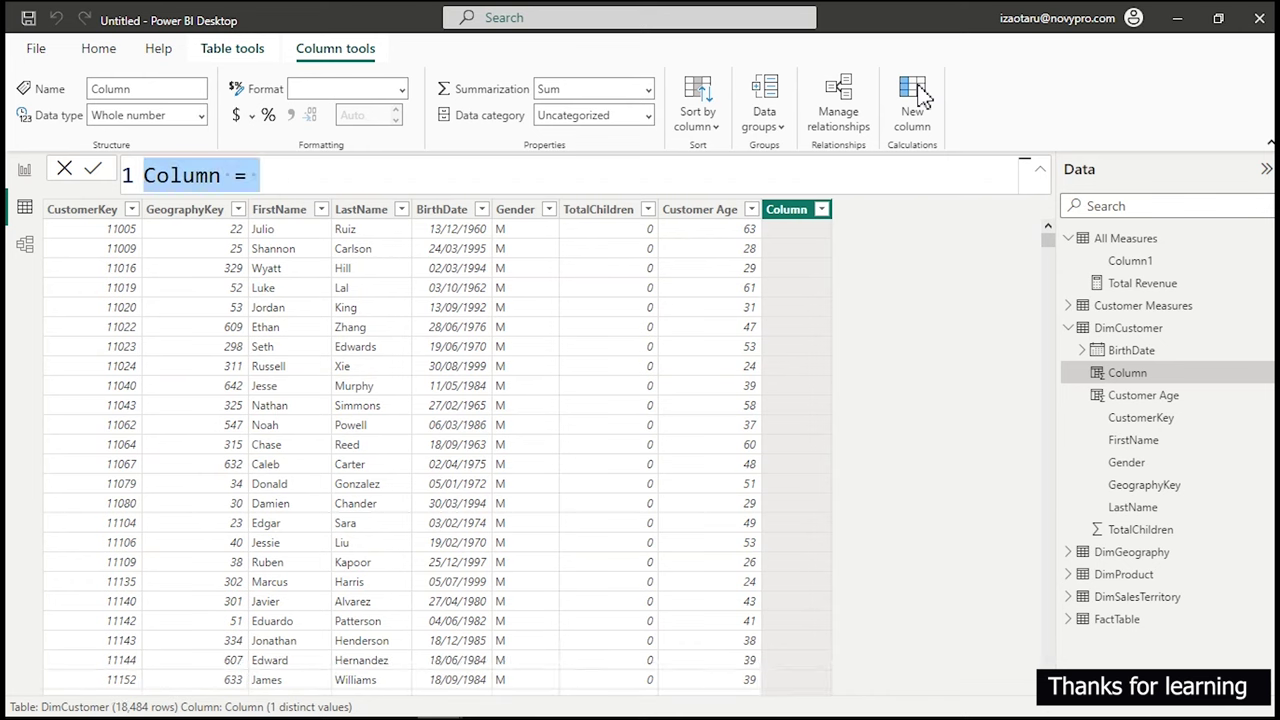
{"action": "type", "text": "Age Category ="}
{"action": "key", "text": "Return"}
{"action": "key", "text": "Tab"}
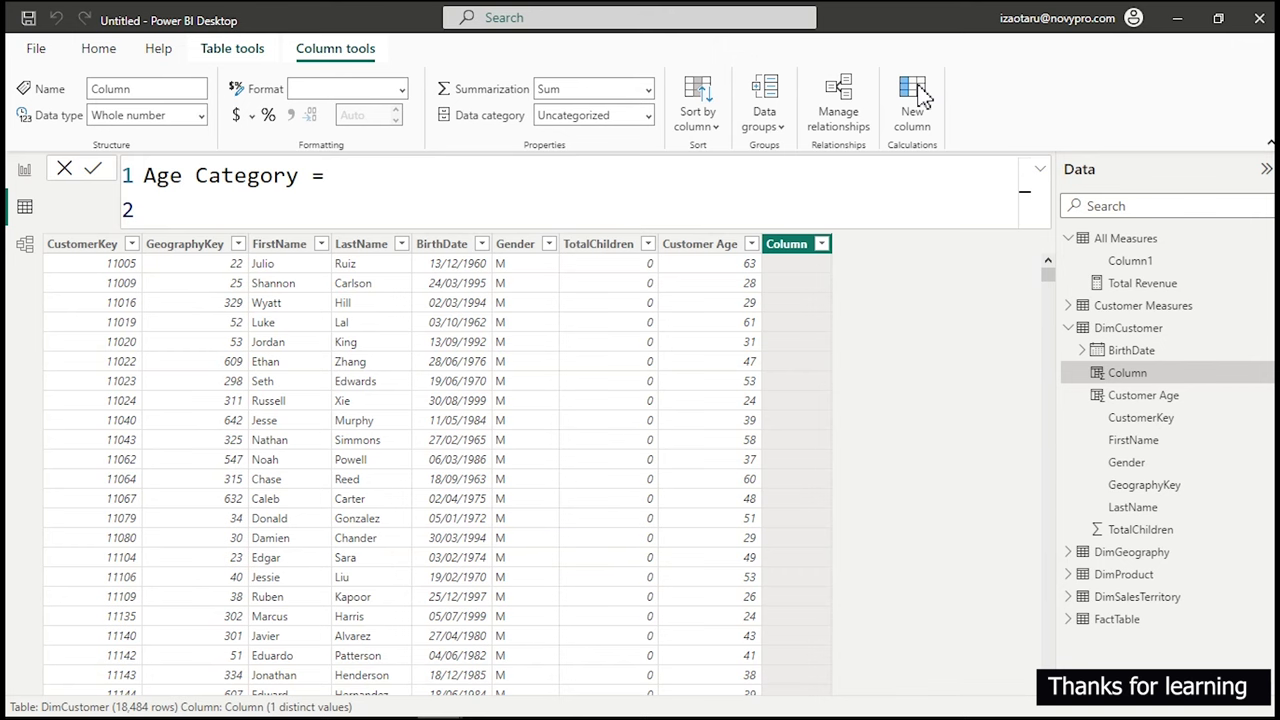
{"action": "type", "text": "swi"}
{"action": "key", "text": "Tab"}
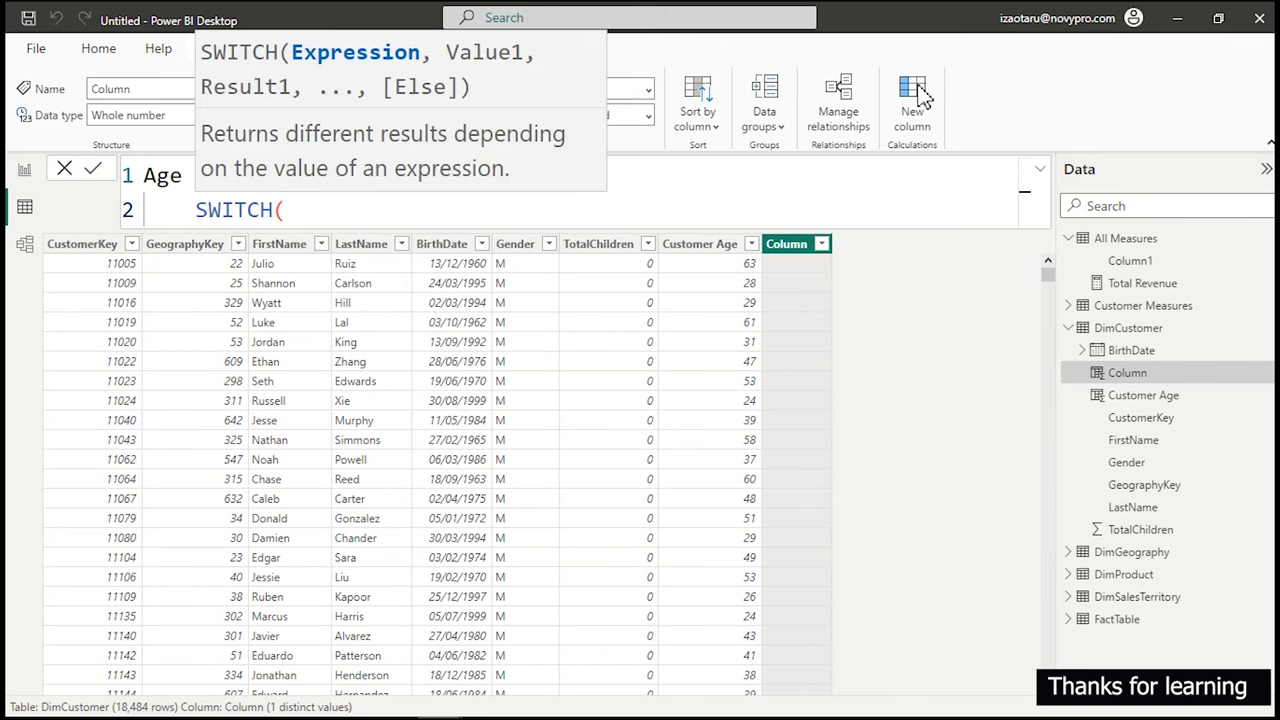
{"action": "key", "text": "shift+Return"}
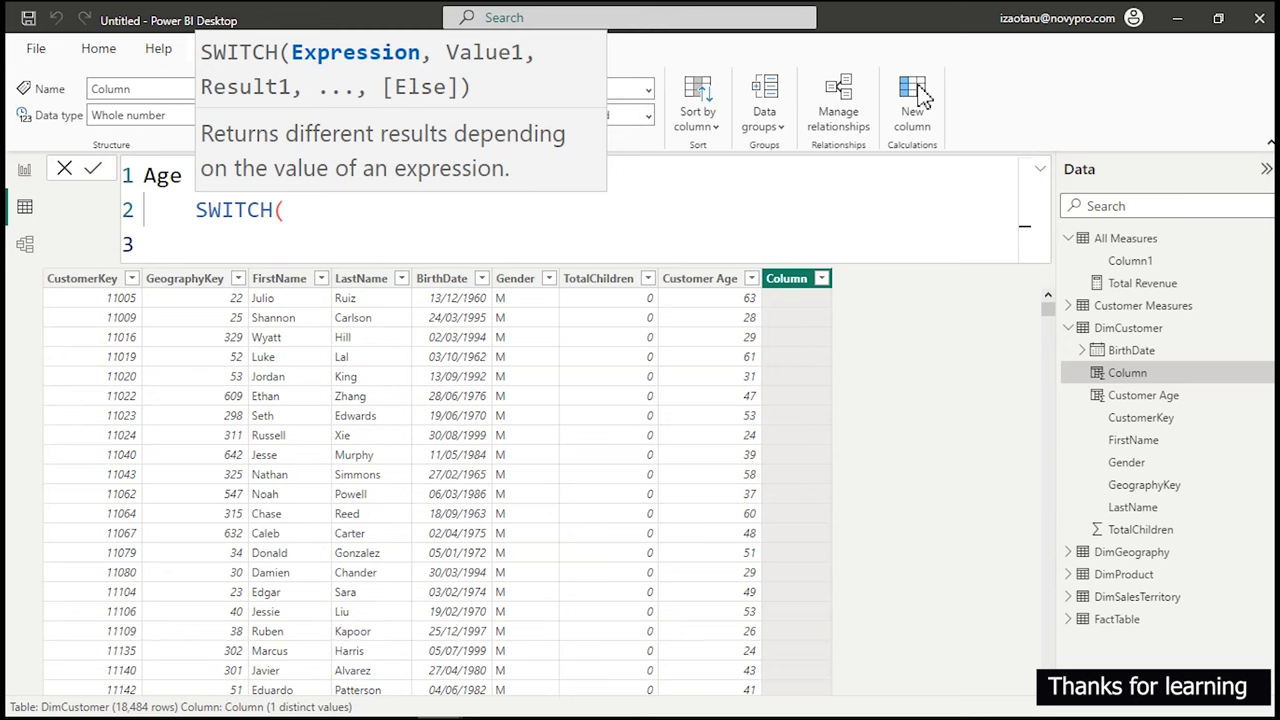
Enter TRUE() as the SWITCH expression, followed by a comma and a new fourth line.
{"action": "type", "text": "tr"}
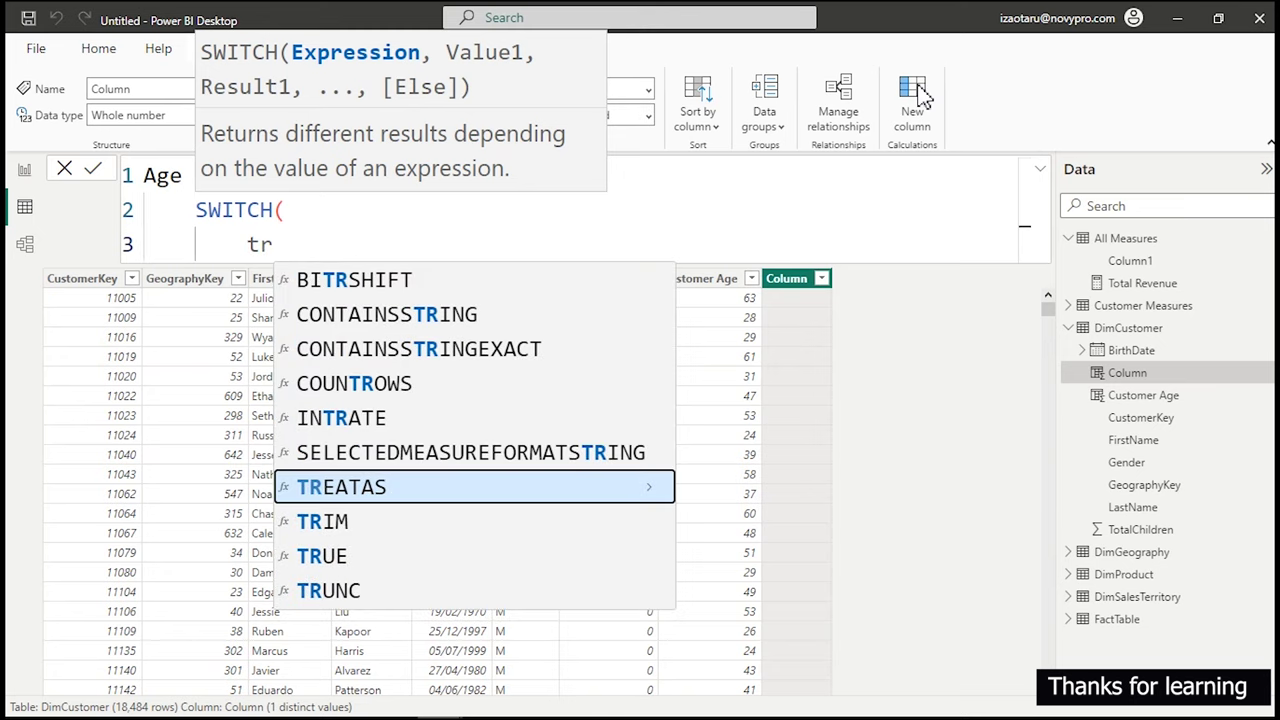
{"action": "key", "text": "Down"}
{"action": "key", "text": "Down"}
{"action": "key", "text": "Tab"}
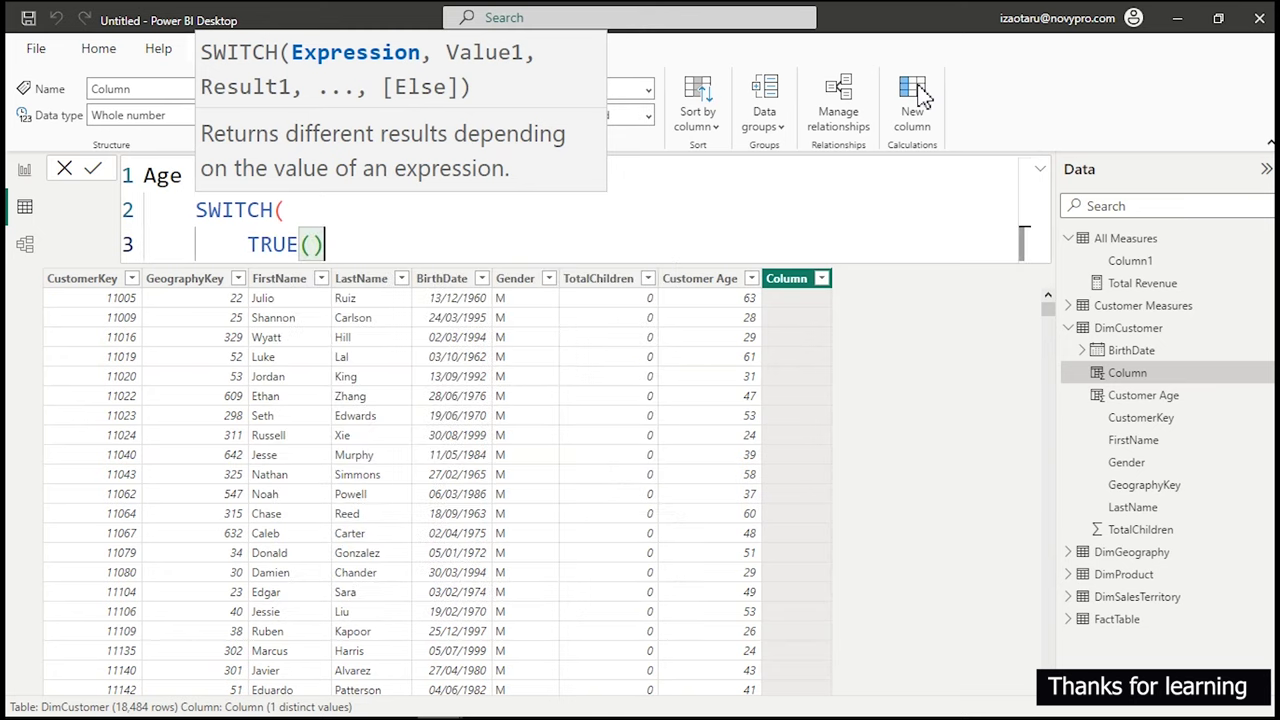
{"action": "type", "text": ","}
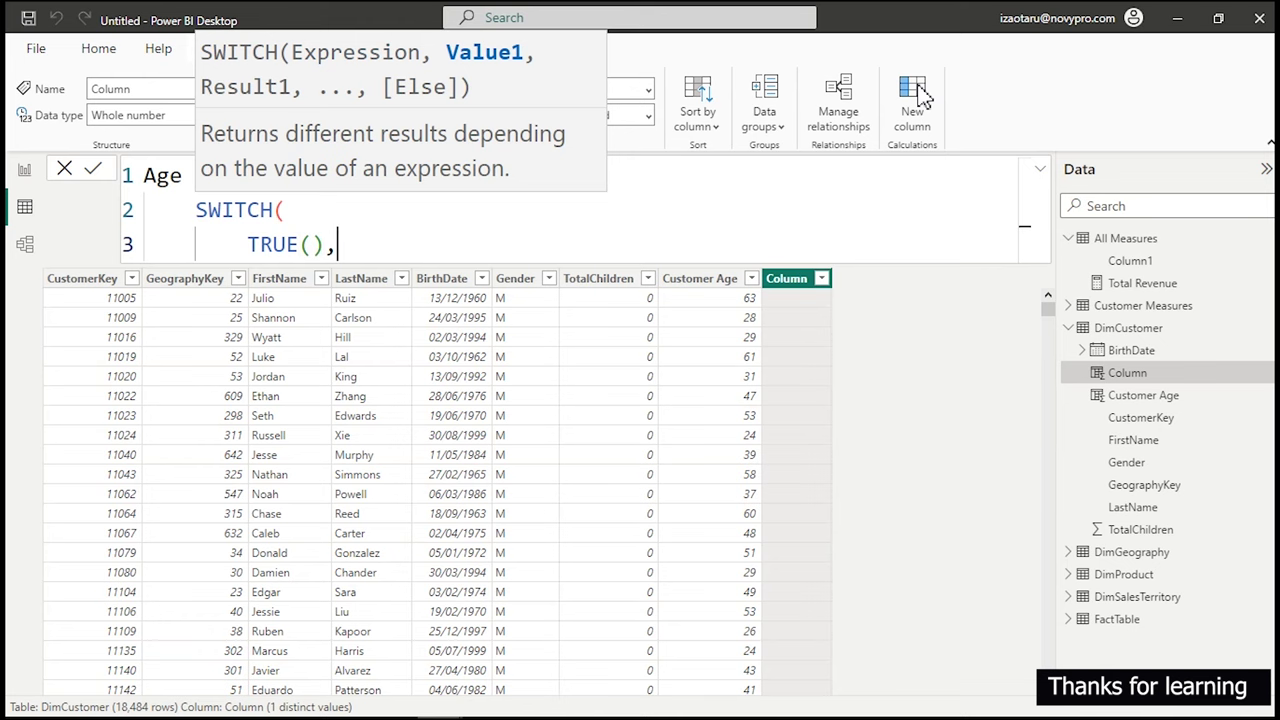
{"action": "key", "text": "shift+Return"}
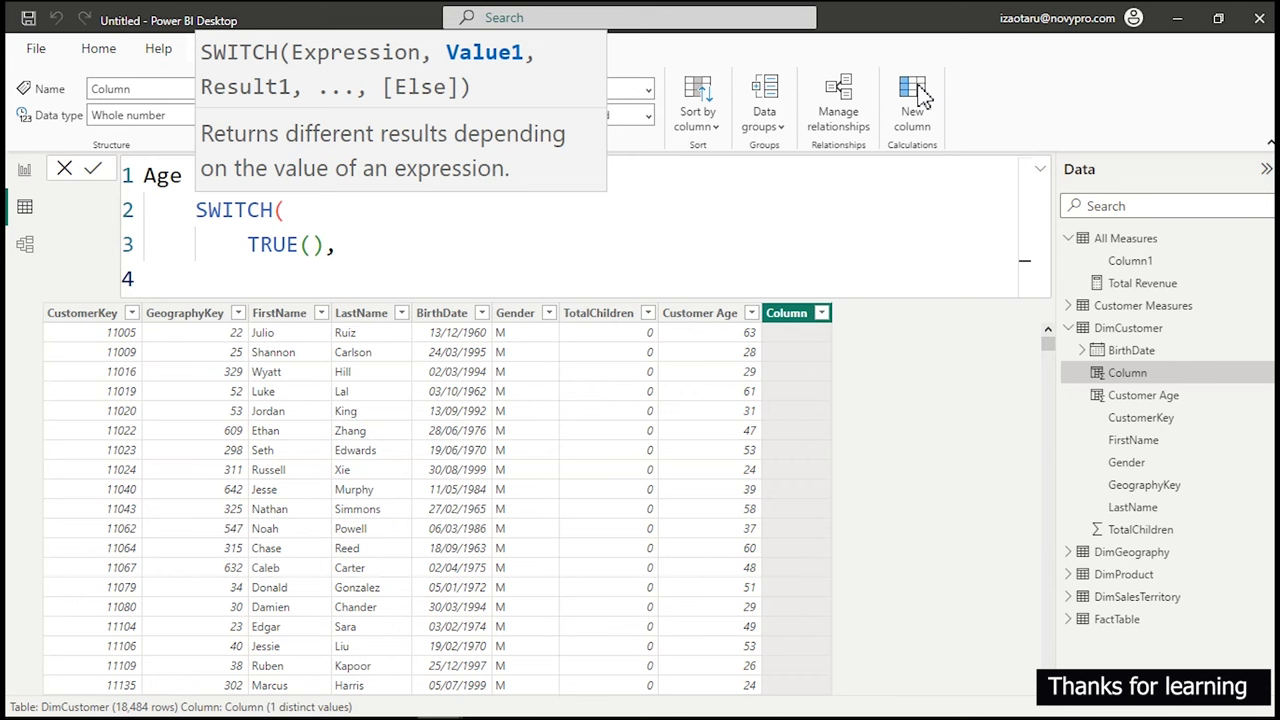
Start an AND function on line 4 with DimCustomer[Customer Age] as its first argument.
{"action": "type", "text": "a"}
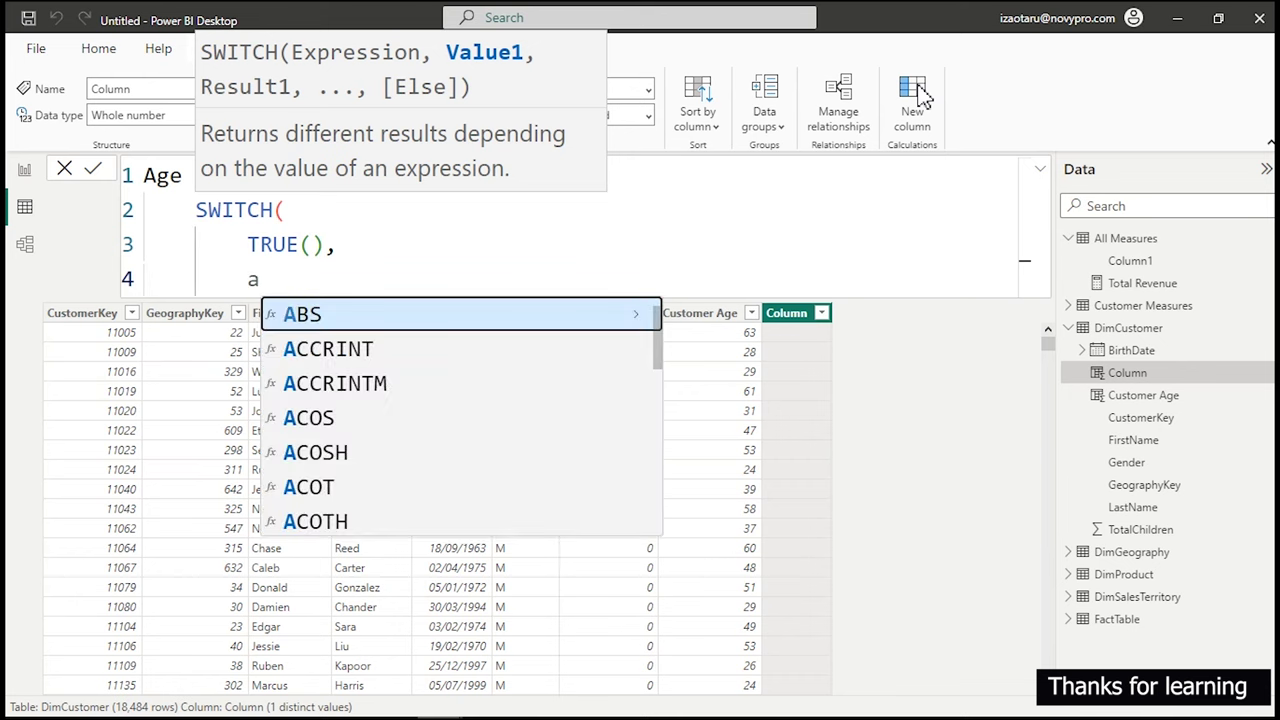
{"action": "type", "text": "nd"}
{"action": "key", "text": "Tab"}
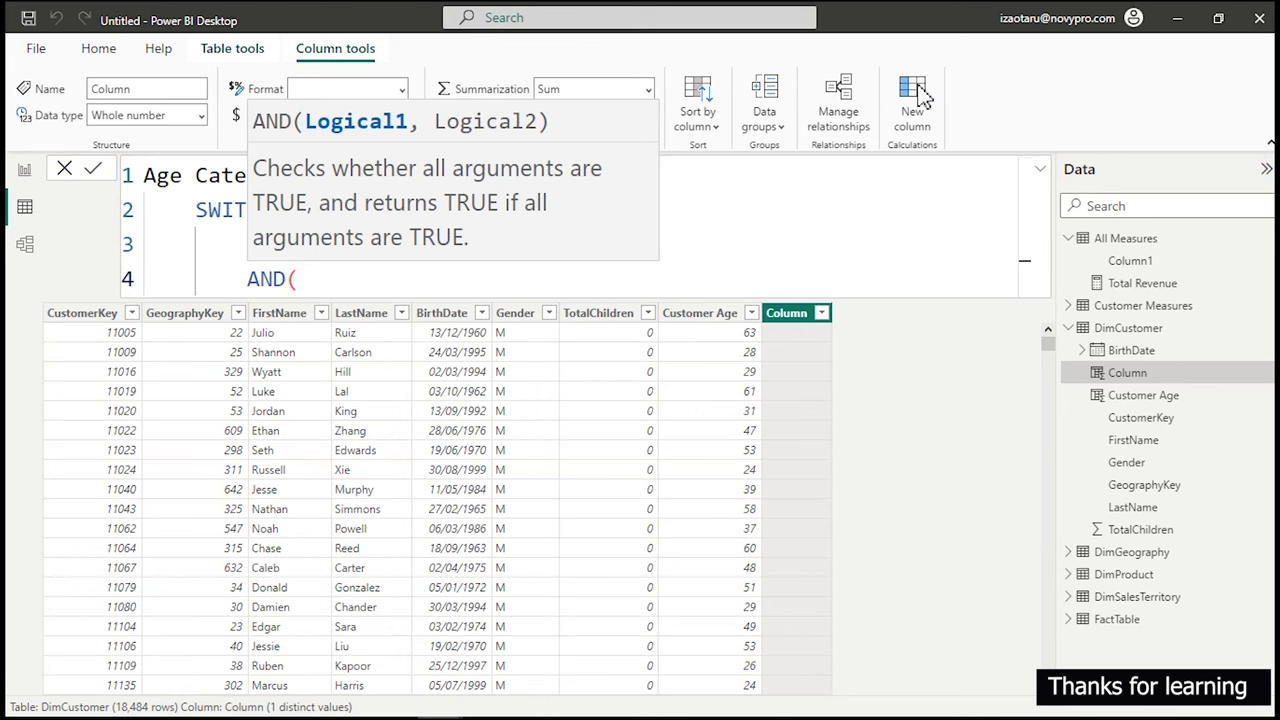
{"action": "type", "text": "cus"}
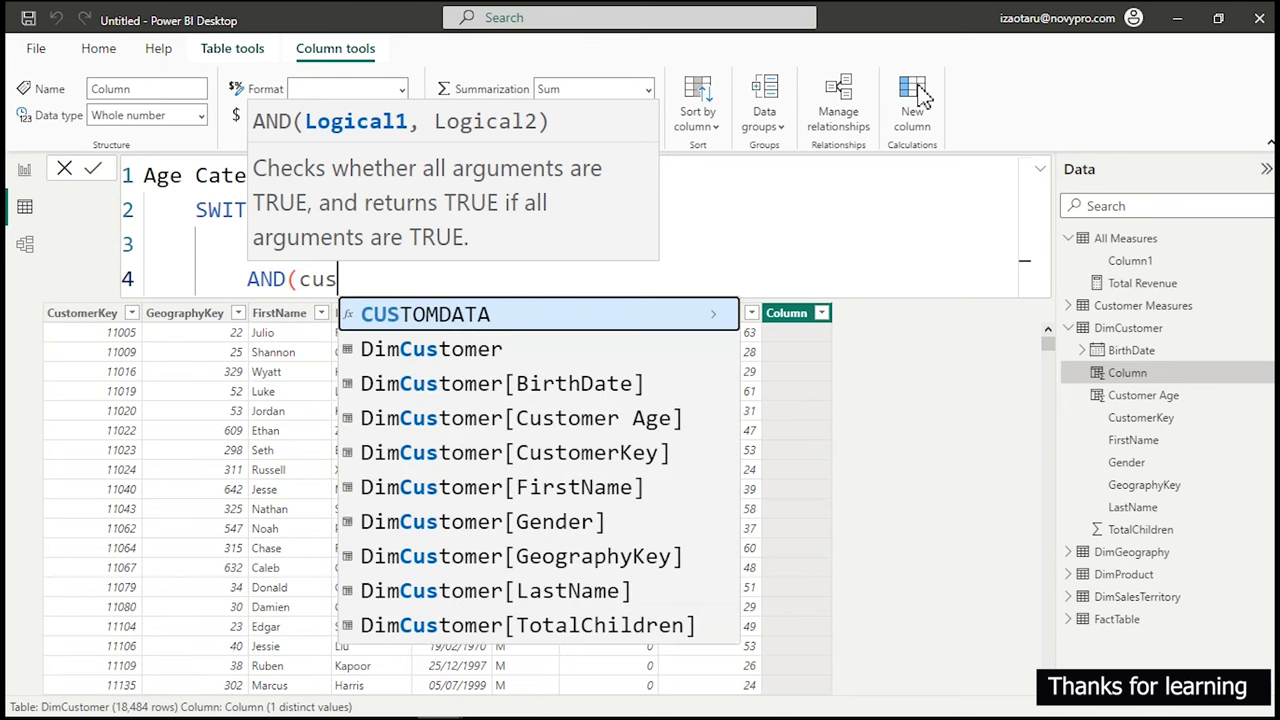
{"action": "key", "text": "Down"}
{"action": "key", "text": "Down"}
{"action": "key", "text": "Down"}
{"action": "key", "text": "Tab"}
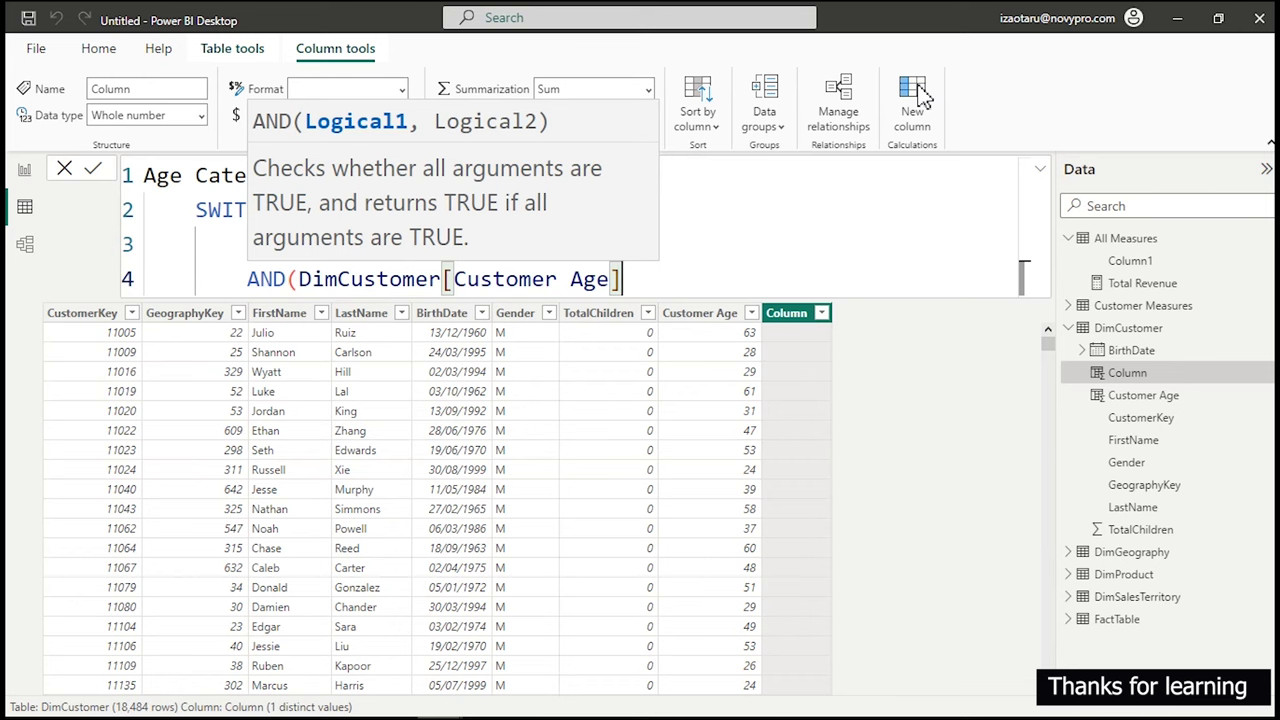
Remove the DimCustomer table prefix so the first AND argument reads only [Customer Age].
{"action": "key", "text": "Left"}
{"action": "key", "text": "Left"}
{"action": "key", "text": "Left"}
{"action": "key", "text": "Left"}
{"action": "key", "text": "Left"}
{"action": "key", "text": "Left"}
{"action": "key", "text": "Left"}
{"action": "key", "text": "Left"}
{"action": "key", "text": "Left"}
{"action": "key", "text": "Left"}
{"action": "key", "text": "Left"}
{"action": "key", "text": "Left"}
{"action": "key", "text": "Left"}
{"action": "key", "text": "BackSpace"}
{"action": "key", "text": "BackSpace"}
{"action": "key", "text": "BackSpace"}
{"action": "key", "text": "BackSpace"}
{"action": "key", "text": "BackSpace"}
{"action": "key", "text": "BackSpace"}
{"action": "key", "text": "BackSpace"}
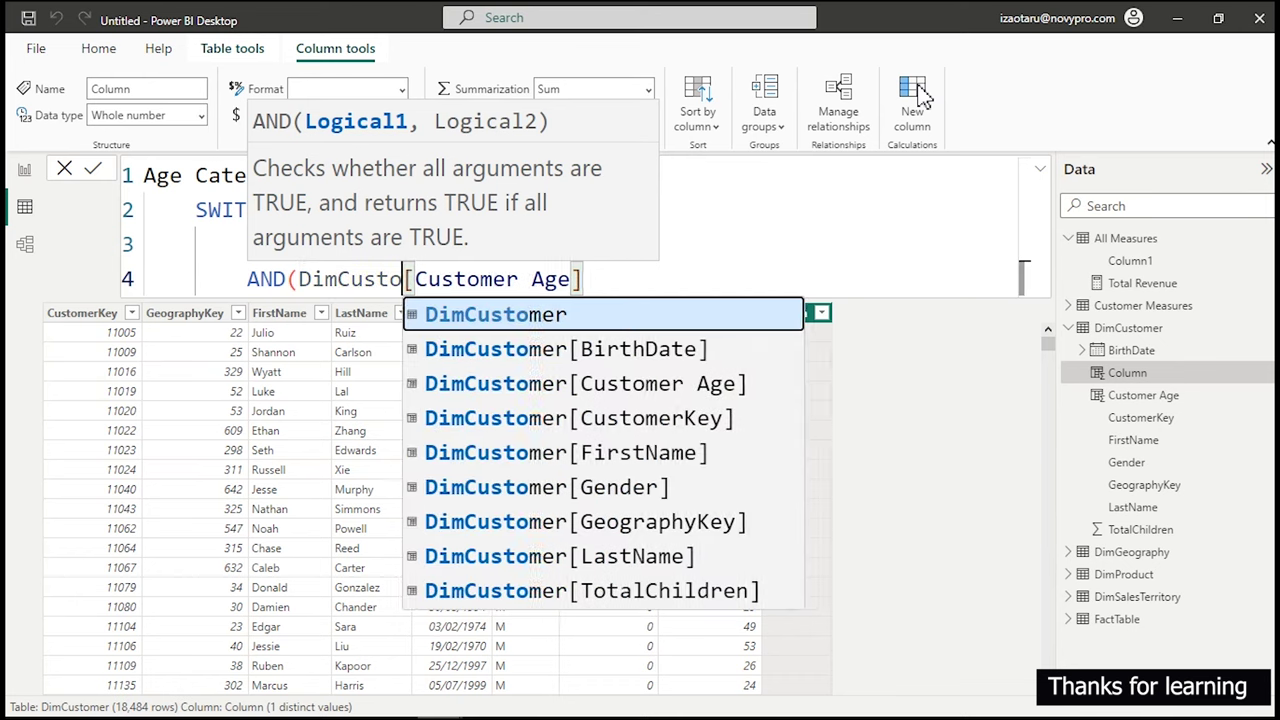
{"action": "key", "text": "BackSpace"}
{"action": "key", "text": "BackSpace"}
{"action": "key", "text": "BackSpace"}
{"action": "key", "text": "BackSpace"}
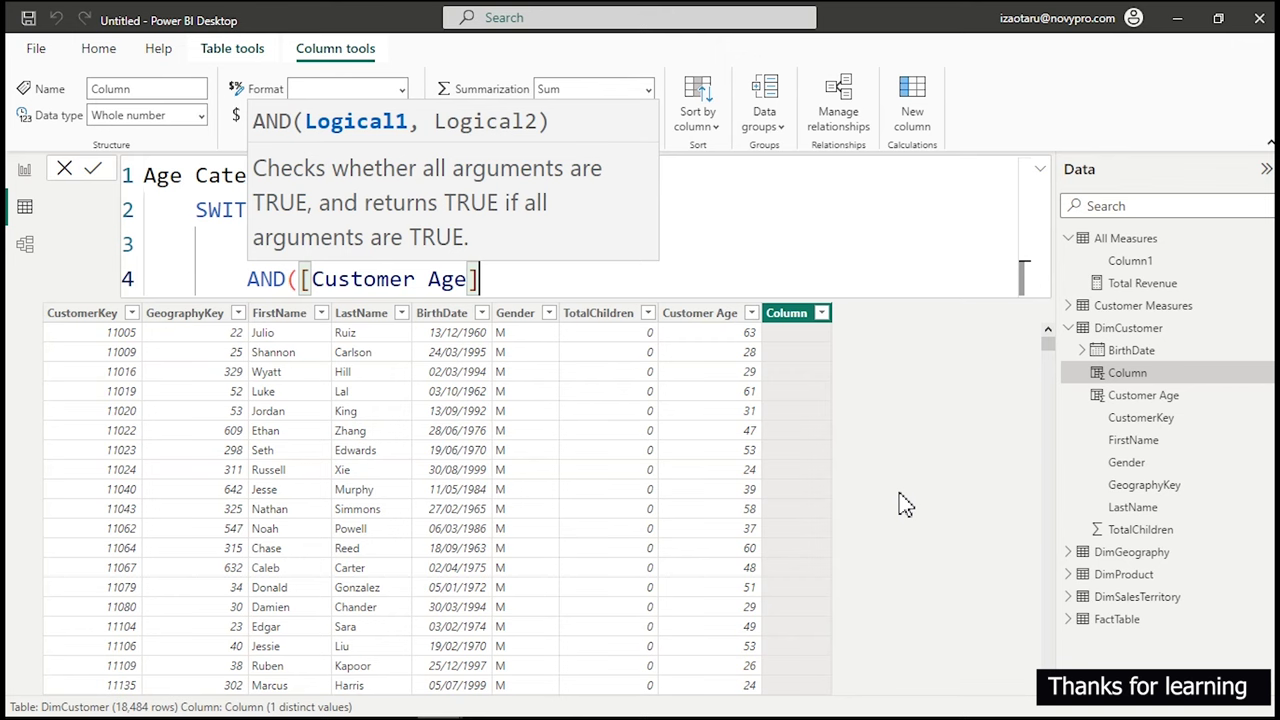
Complete the first AND condition as [Customer Age]>=0, followed by a comma.
{"action": "type", "text": ">"}
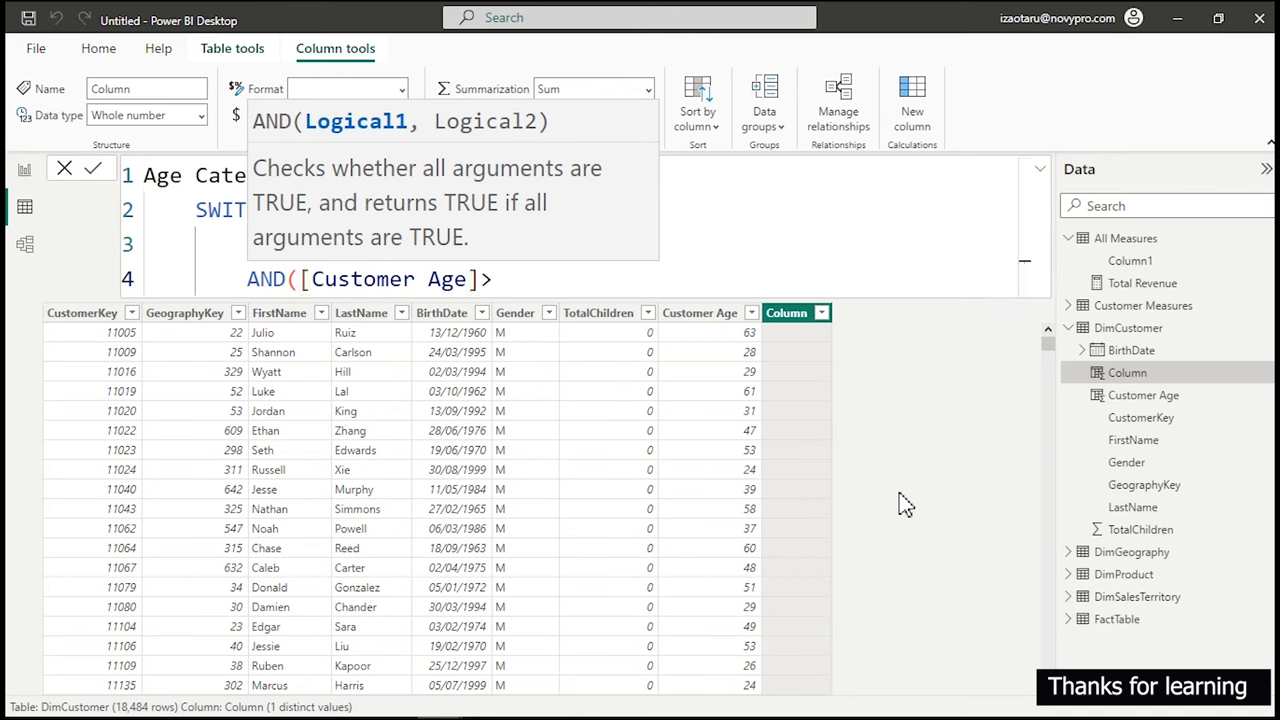
{"action": "type", "text": "=0"}
{"action": "type", "text": ","}
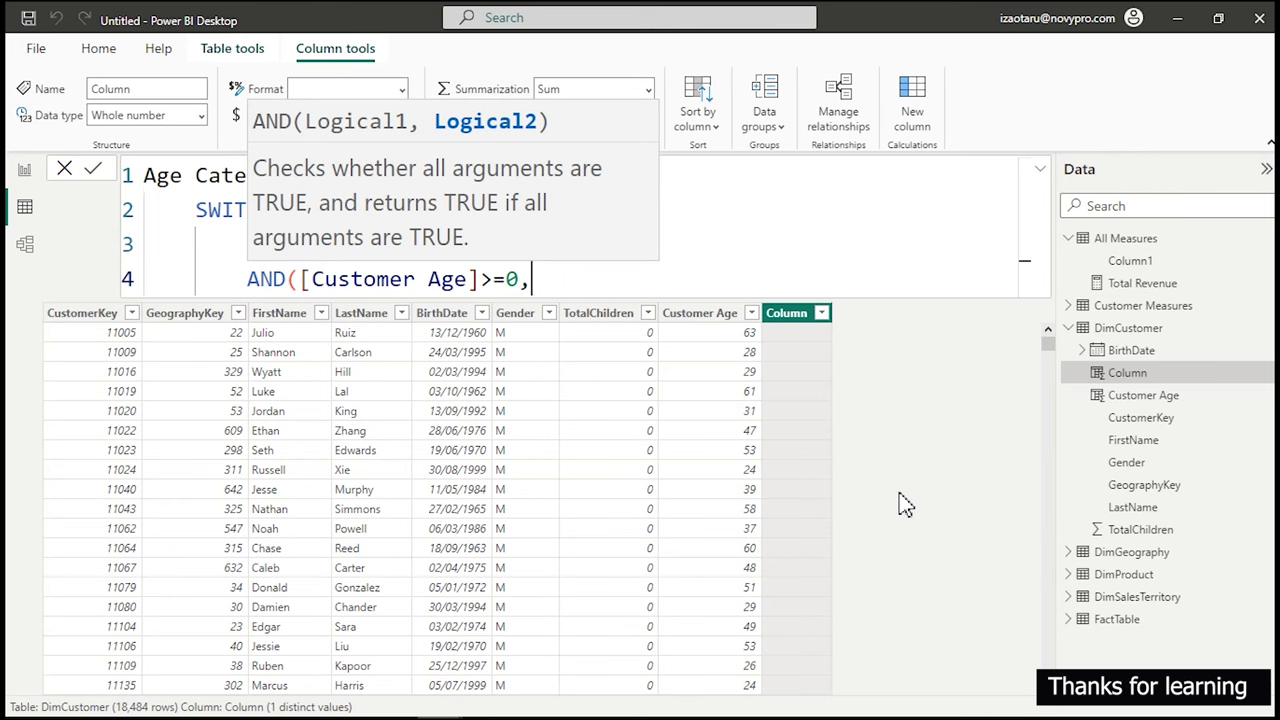
Insert the Customer Age column as the second AND argument, without its DimCustomer table prefix.
{"action": "type", "text": "cu"}
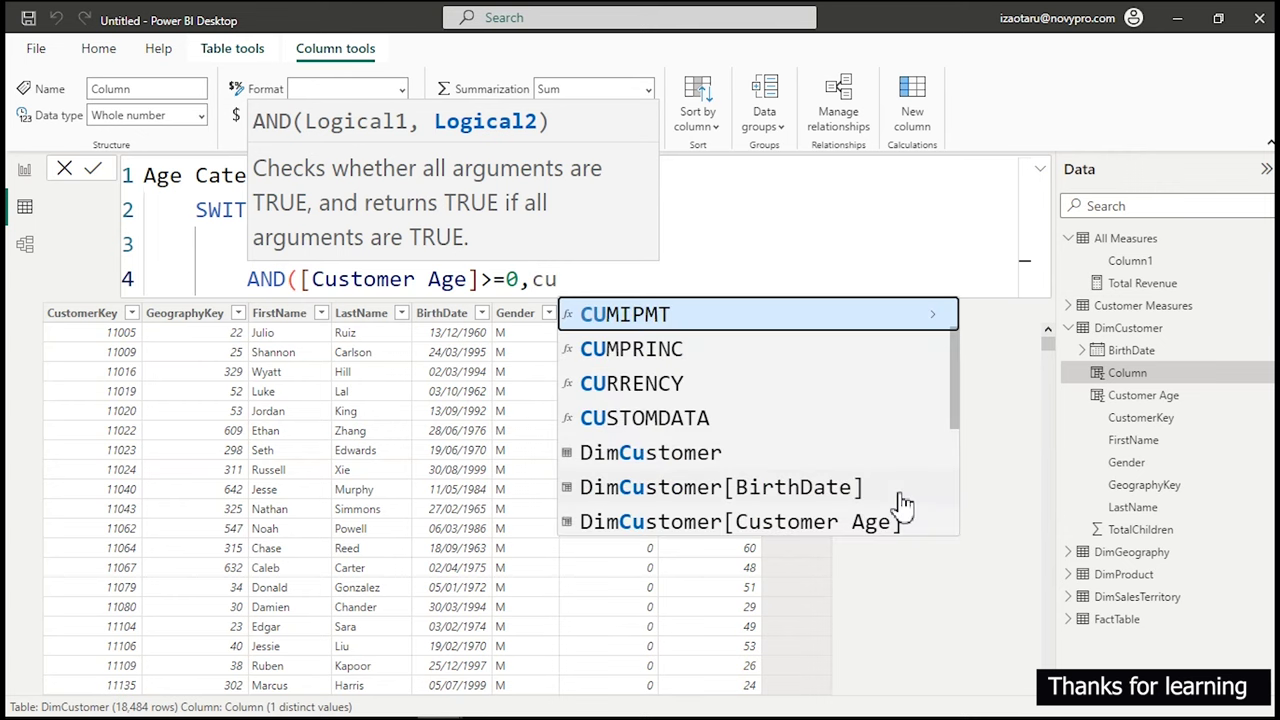
{"action": "key", "text": "Down"}
{"action": "key", "text": "Down"}
{"action": "key", "text": "Down"}
{"action": "key", "text": "Down"}
{"action": "key", "text": "Down"}
{"action": "key", "text": "Down"}
{"action": "key", "text": "Tab"}
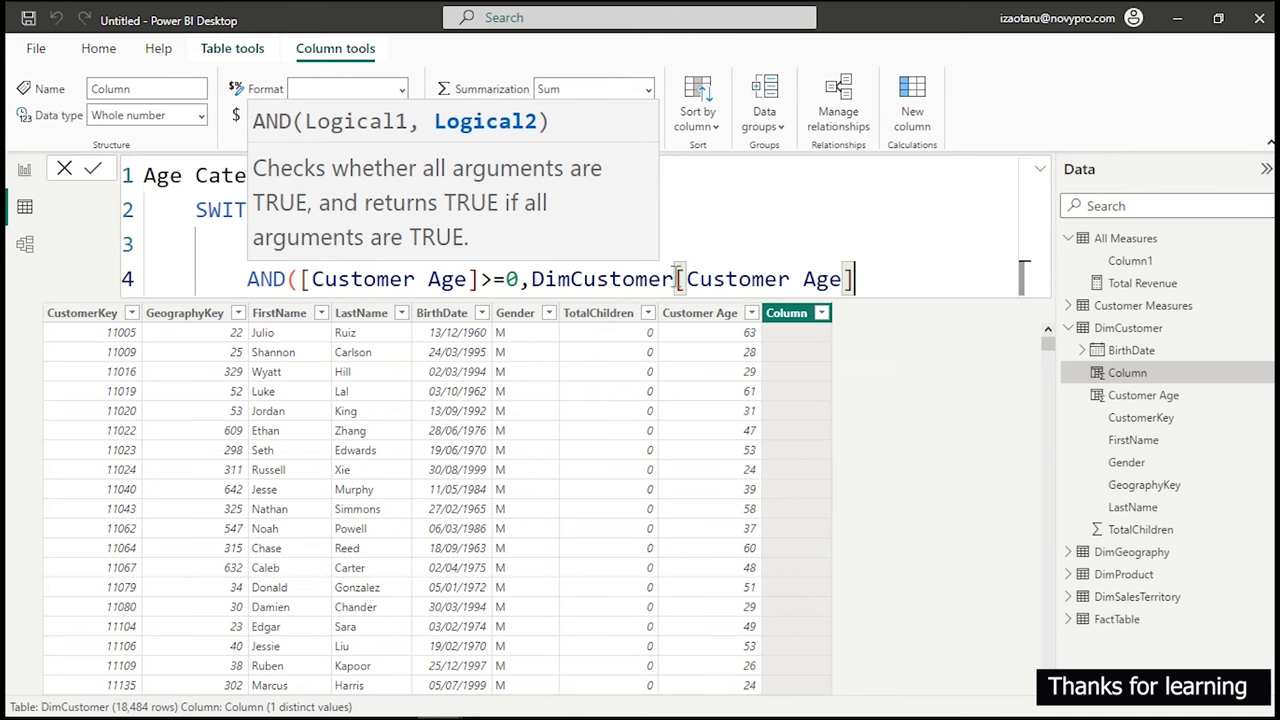
{"action": "left_click_drag", "start_coordinate": [677, 270], "coordinate": [533, 270]}
{"action": "key", "text": "BackSpace"}
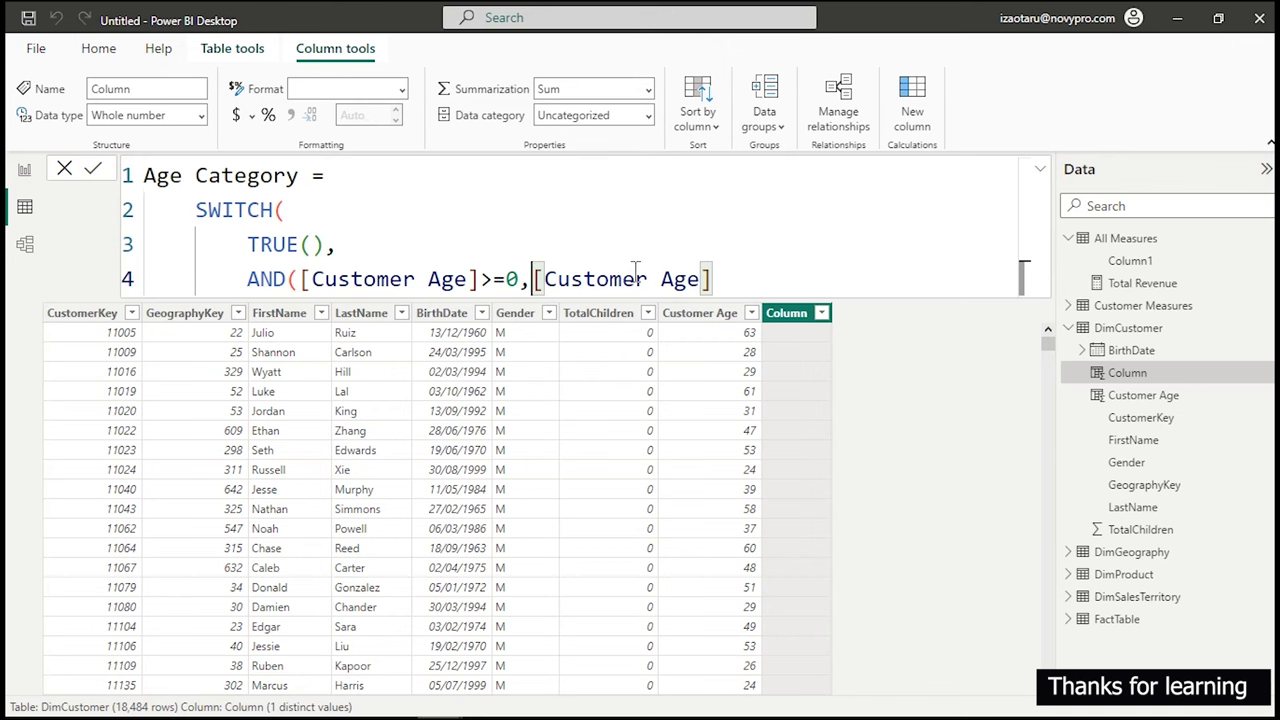
Finish the second AND condition with <=10, close the parenthesis and return "0-10", ending with a comma.
{"action": "left_click", "coordinate": [735, 270]}
{"action": "type", "text": "<=10"}
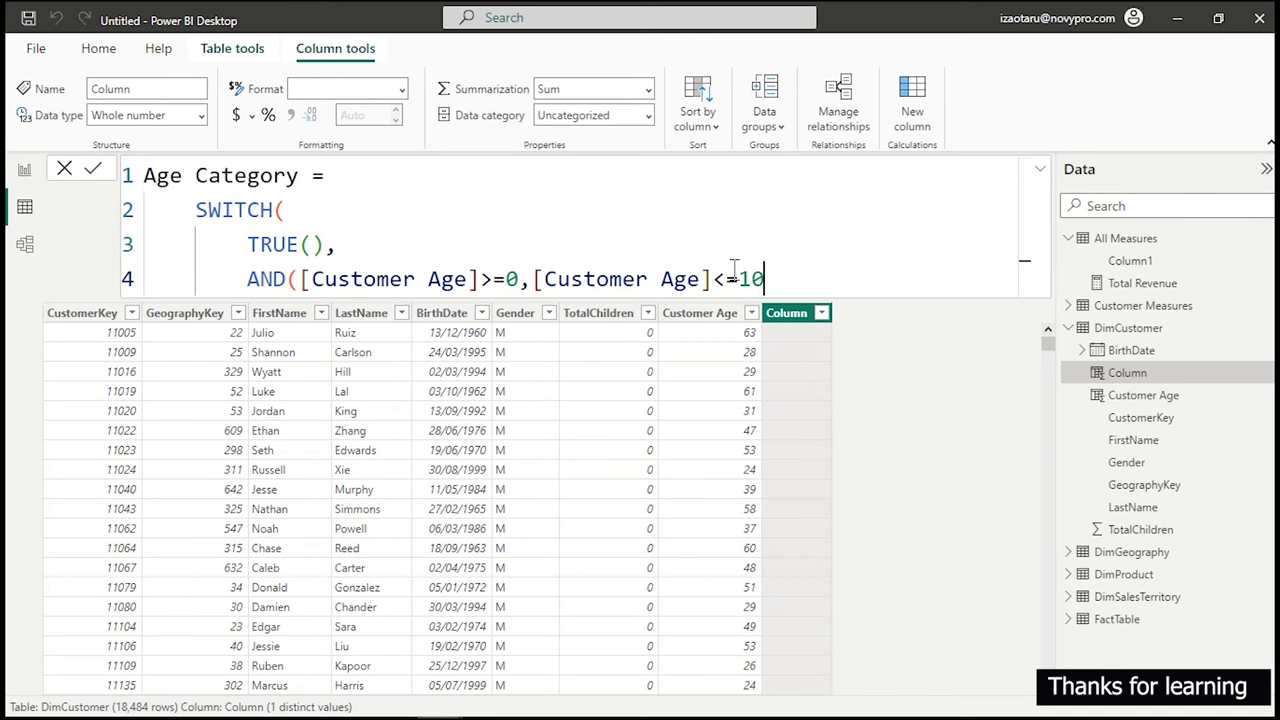
{"action": "type", "text": ")"}
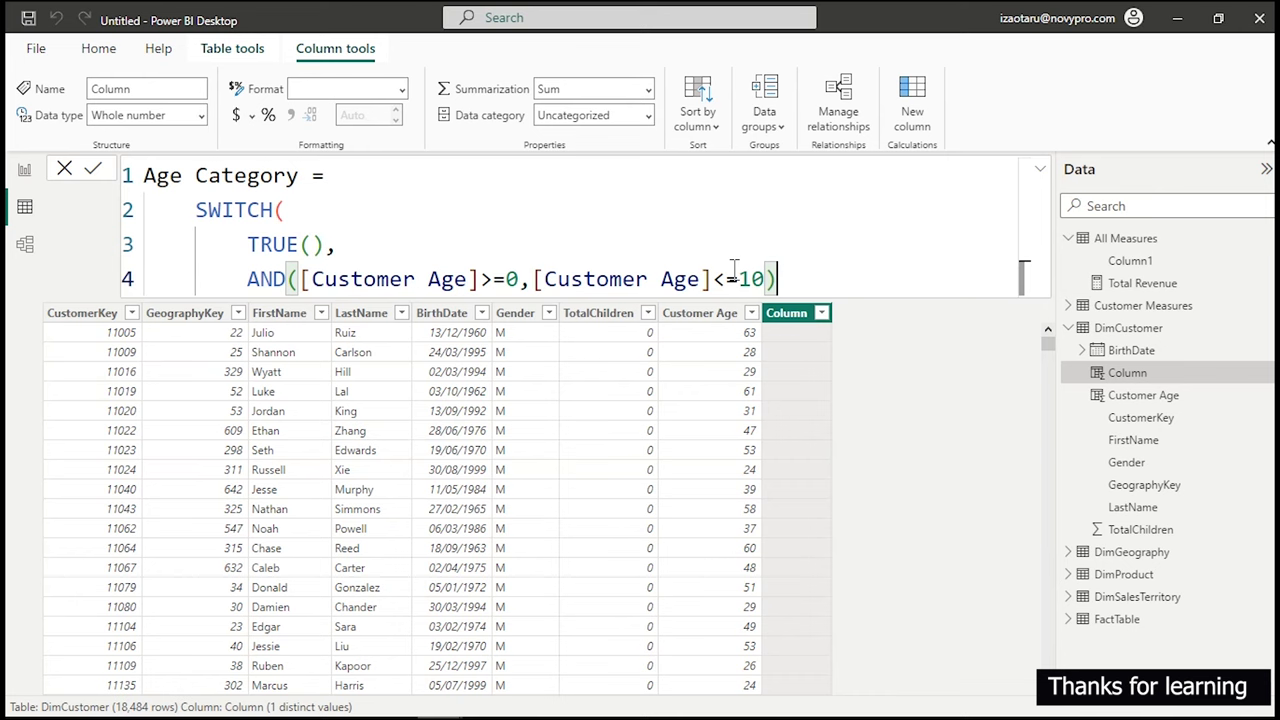
{"action": "type", "text": ","}
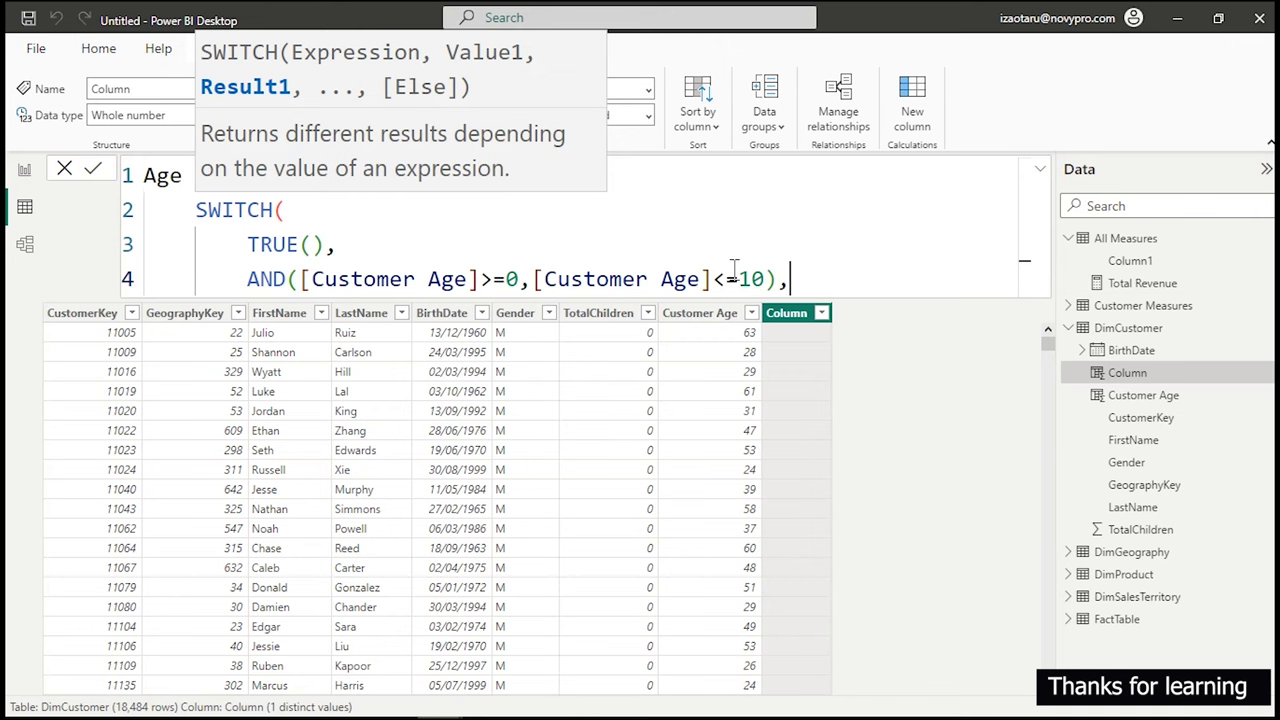
{"action": "type", "text": "\"0-10\","}
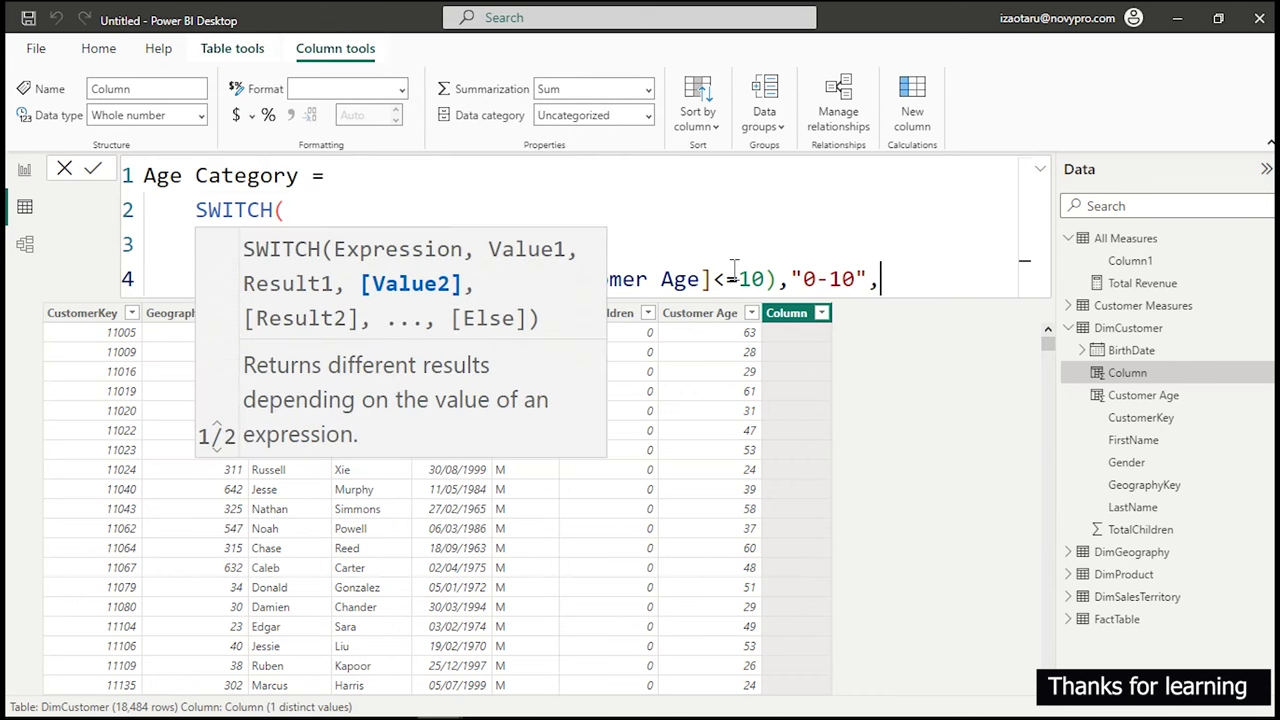
Copy the whole 0-10 condition from line 4 onto lines 5 to 10, ending each line with a comma.
{"action": "left_click", "coordinate": [711, 276]}
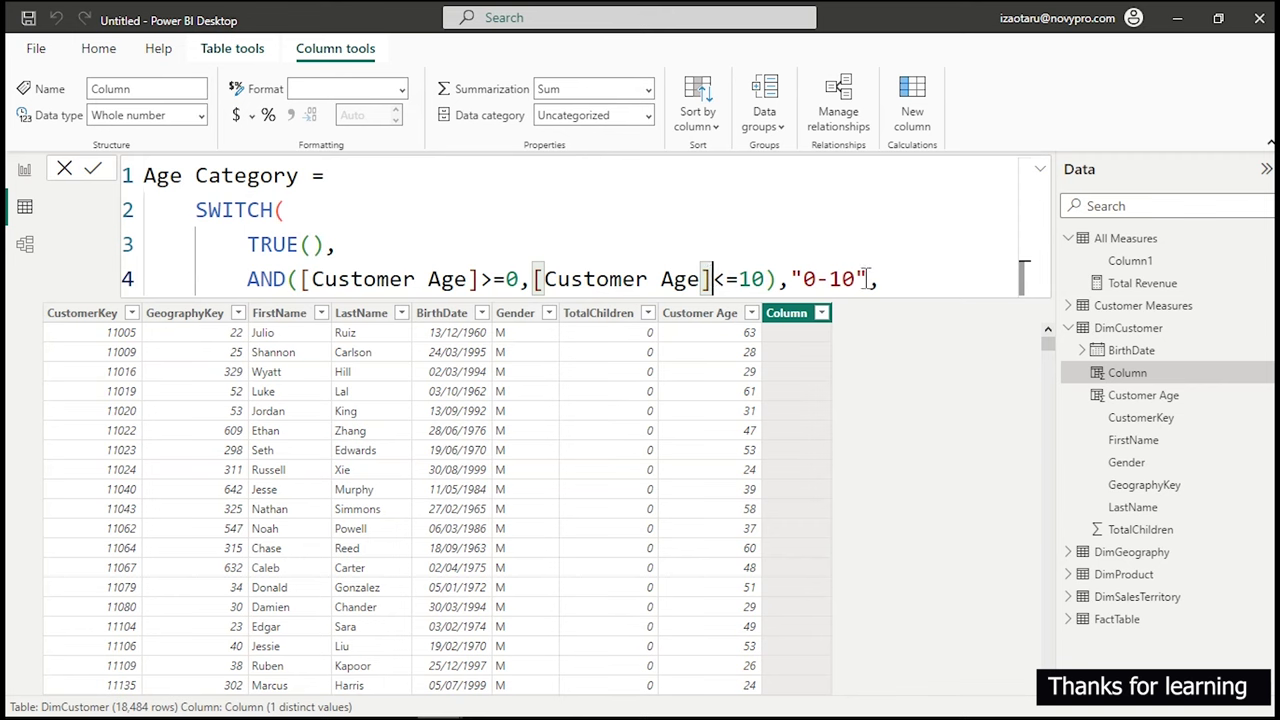
{"action": "left_click_drag", "start_coordinate": [870, 279], "coordinate": [546, 287]}
{"action": "left_click_drag", "start_coordinate": [900, 283], "coordinate": [246, 281]}
{"action": "key", "text": "ctrl+c"}
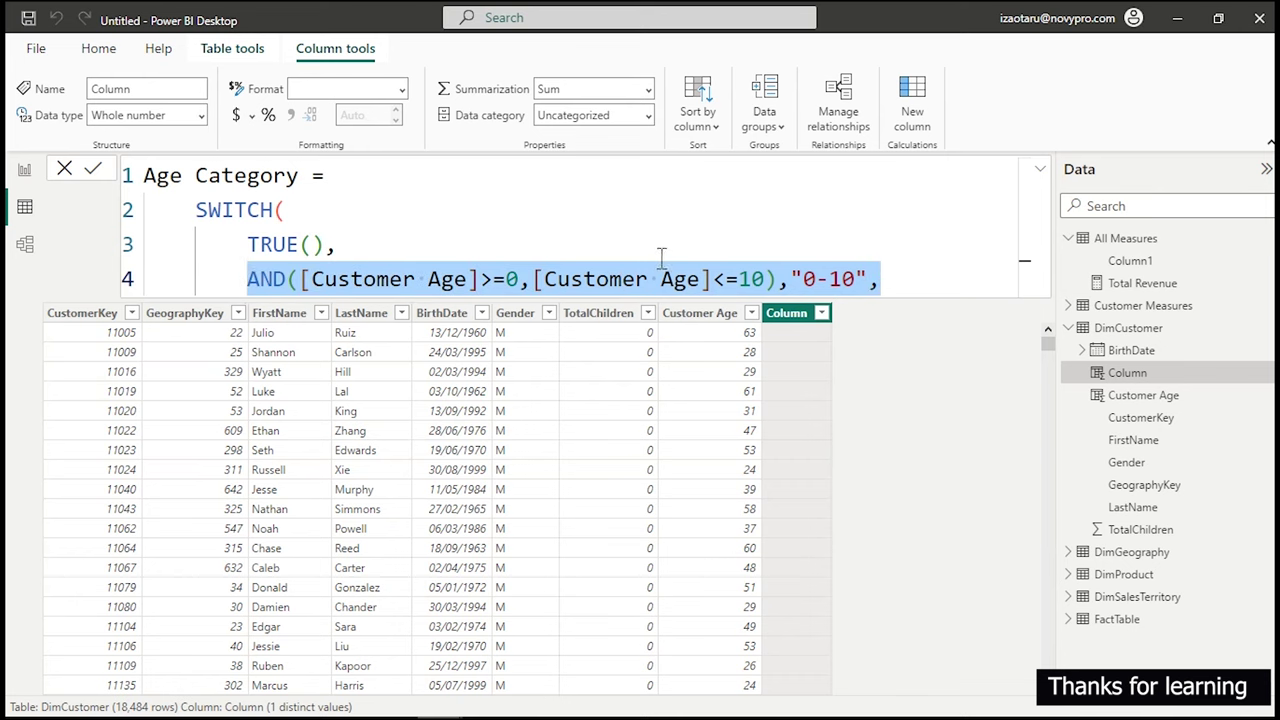
{"action": "left_click", "coordinate": [885, 280]}
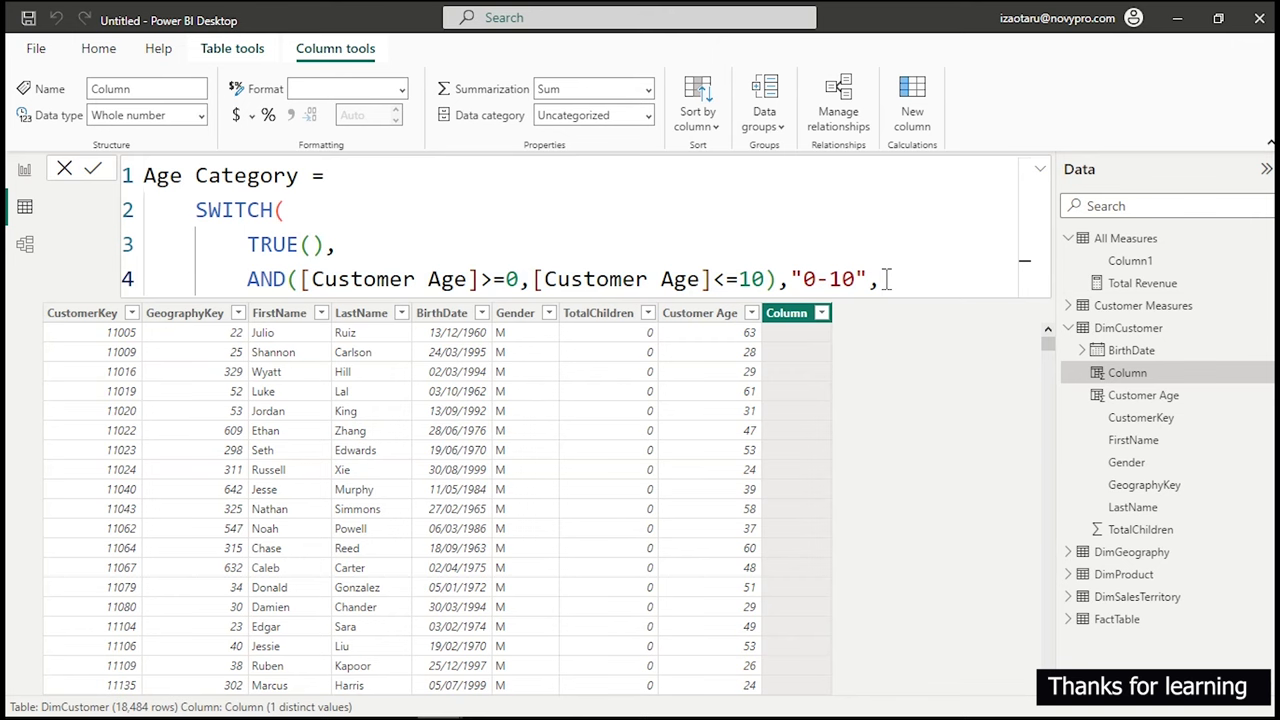
{"action": "key", "text": "shift+Return"}
{"action": "key", "text": "ctrl+v"}
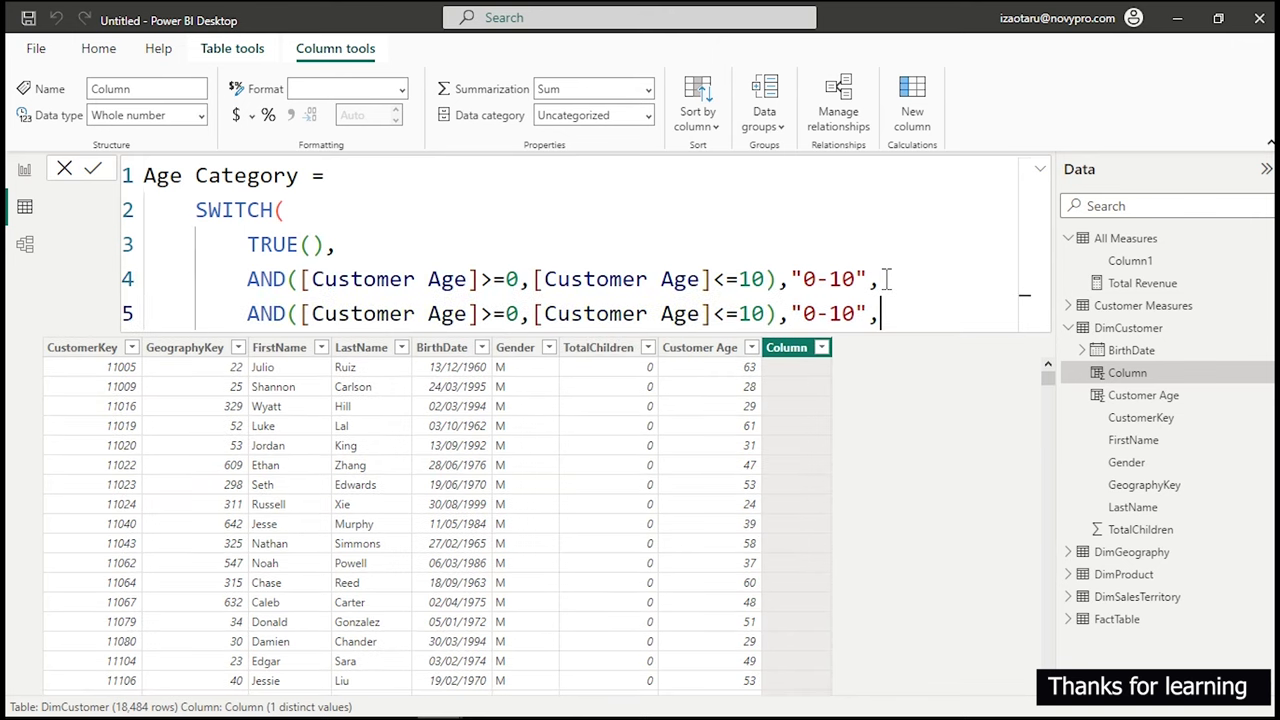
{"action": "key", "text": "shift+Return"}
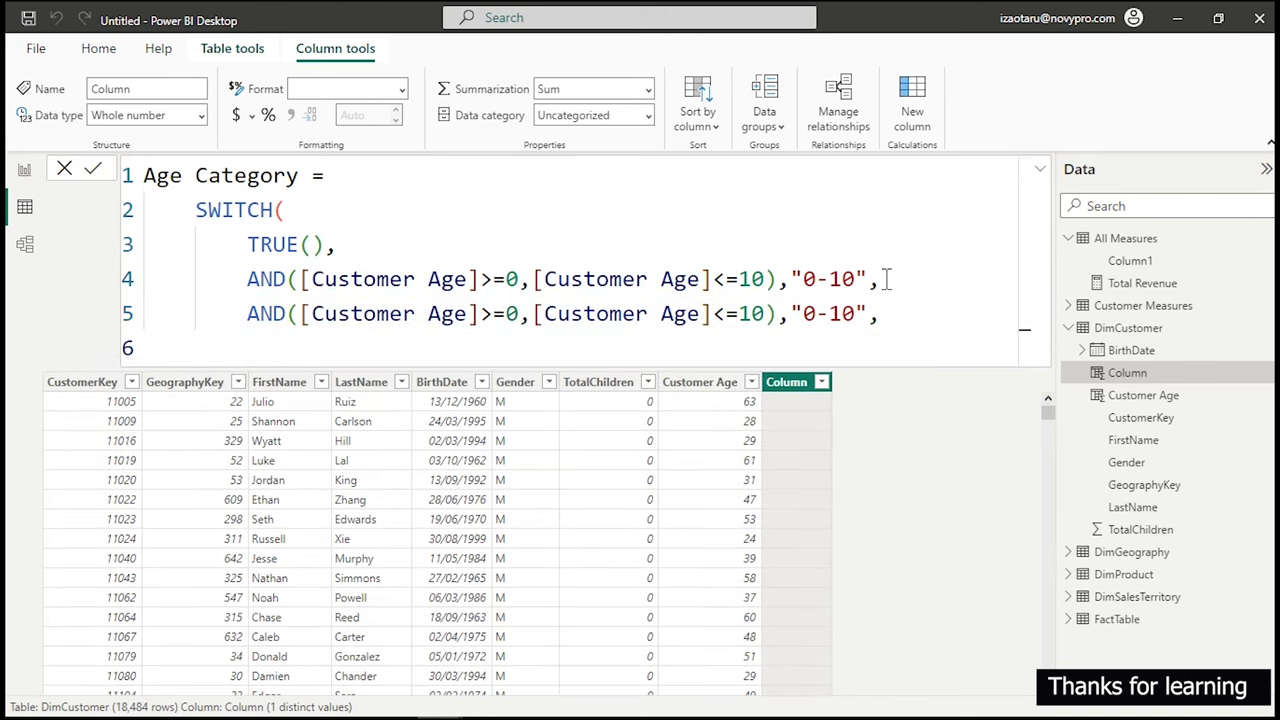
{"action": "type", "text": "AND([Customer Age]>=0,[Customer Age]<=10),\\\"0-10\\\","}
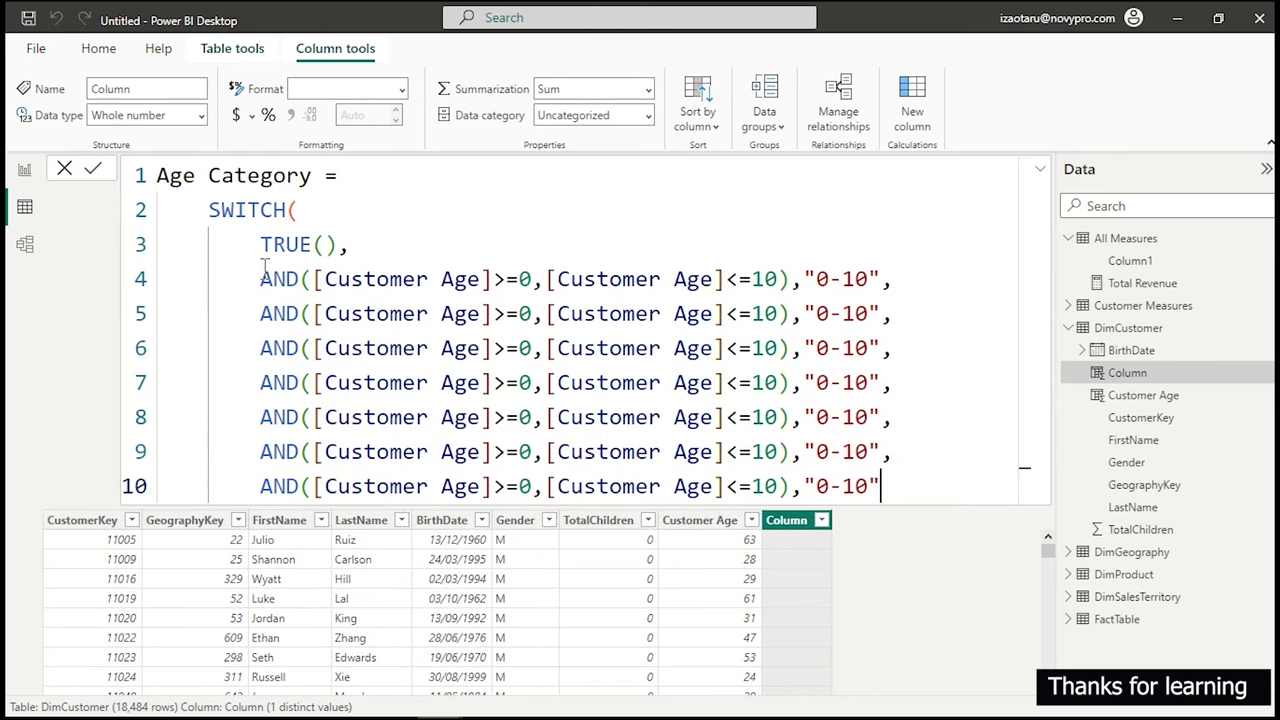
{"action": "left_click_drag", "start_coordinate": [260, 279], "coordinate": [881, 486]}
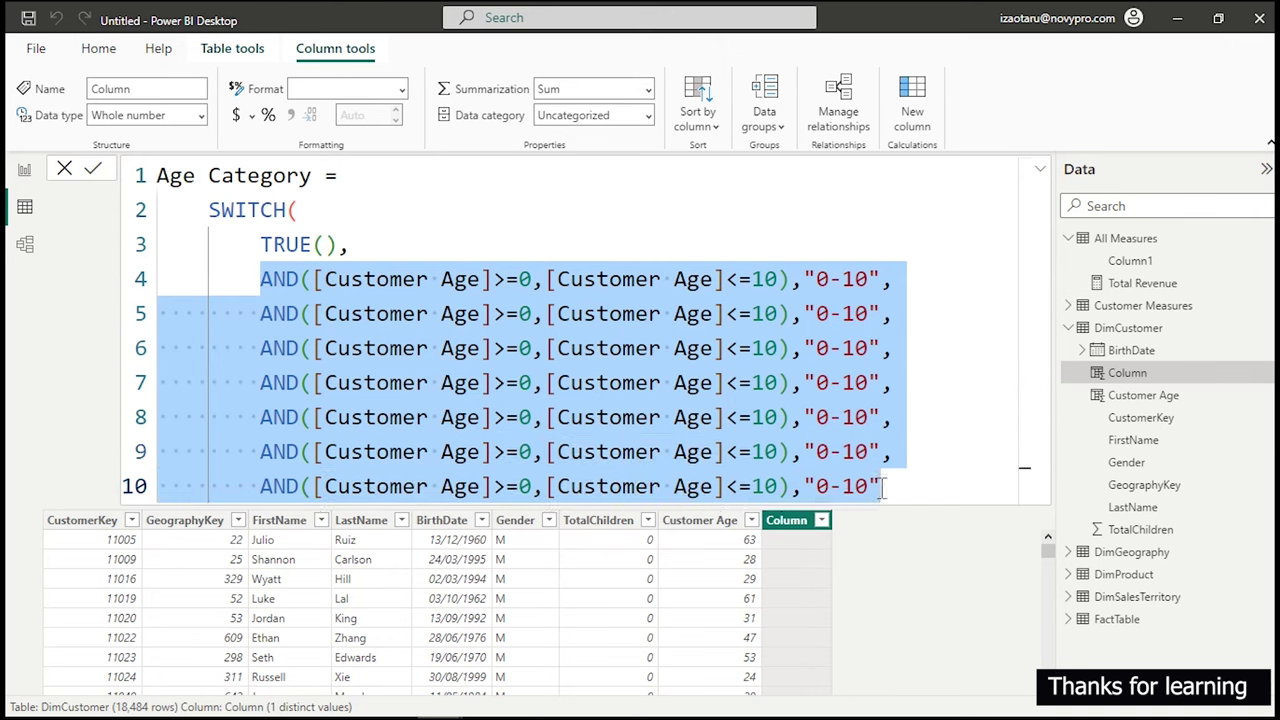
{"action": "left_click", "coordinate": [881, 486]}
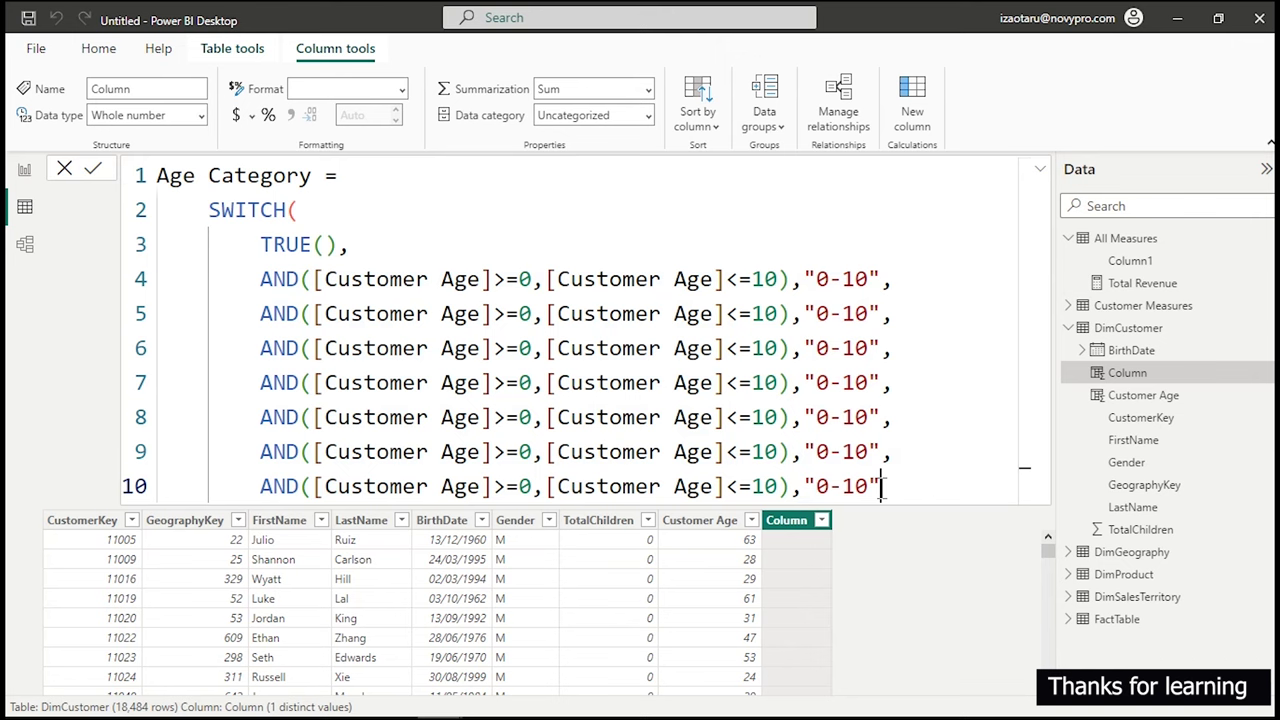
{"action": "type", "text": ","}
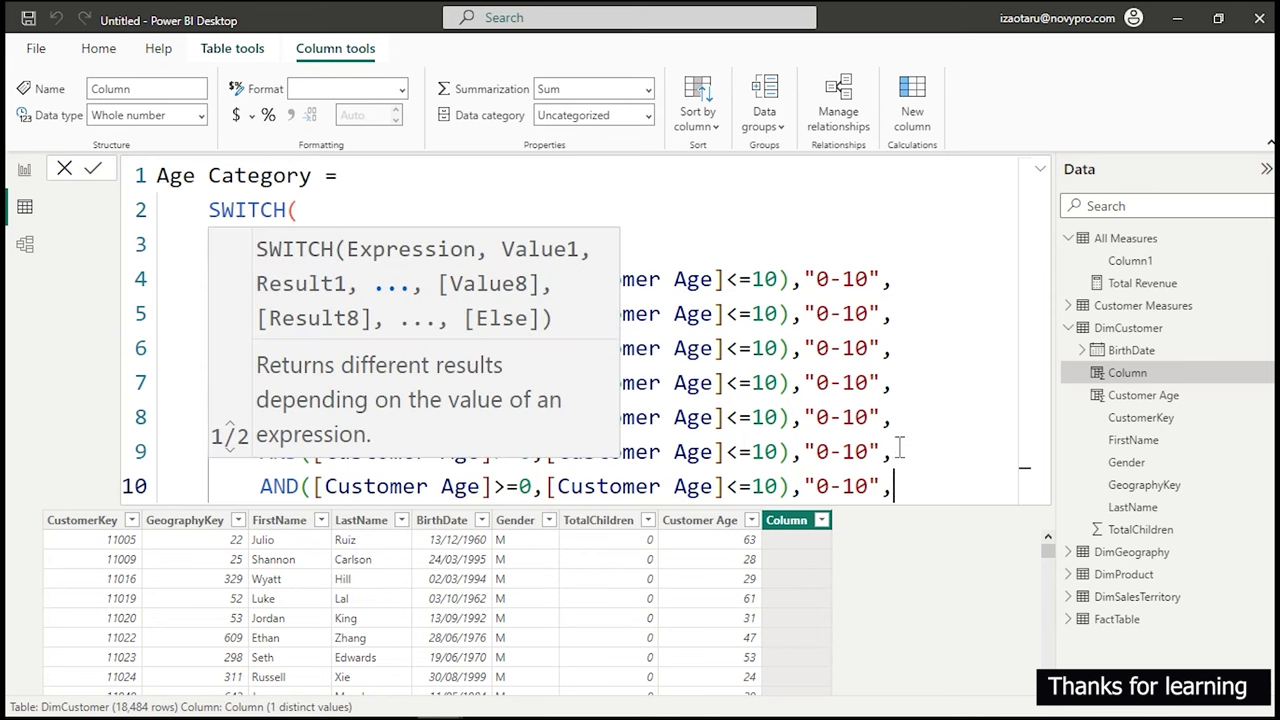
Set the age bounds in the line 5 condition to >=10 and <=20.
{"action": "left_click", "coordinate": [751, 350]}
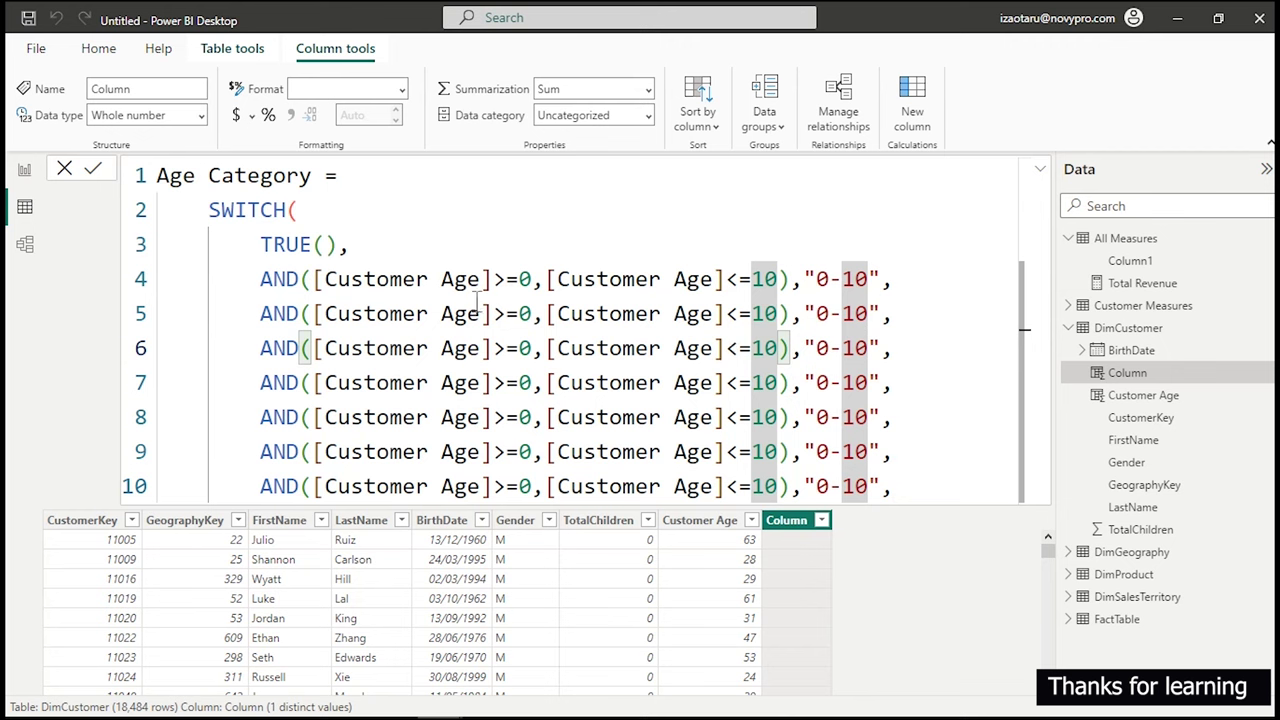
{"action": "left_click", "coordinate": [532, 305]}
{"action": "double_click", "coordinate": [525, 312]}
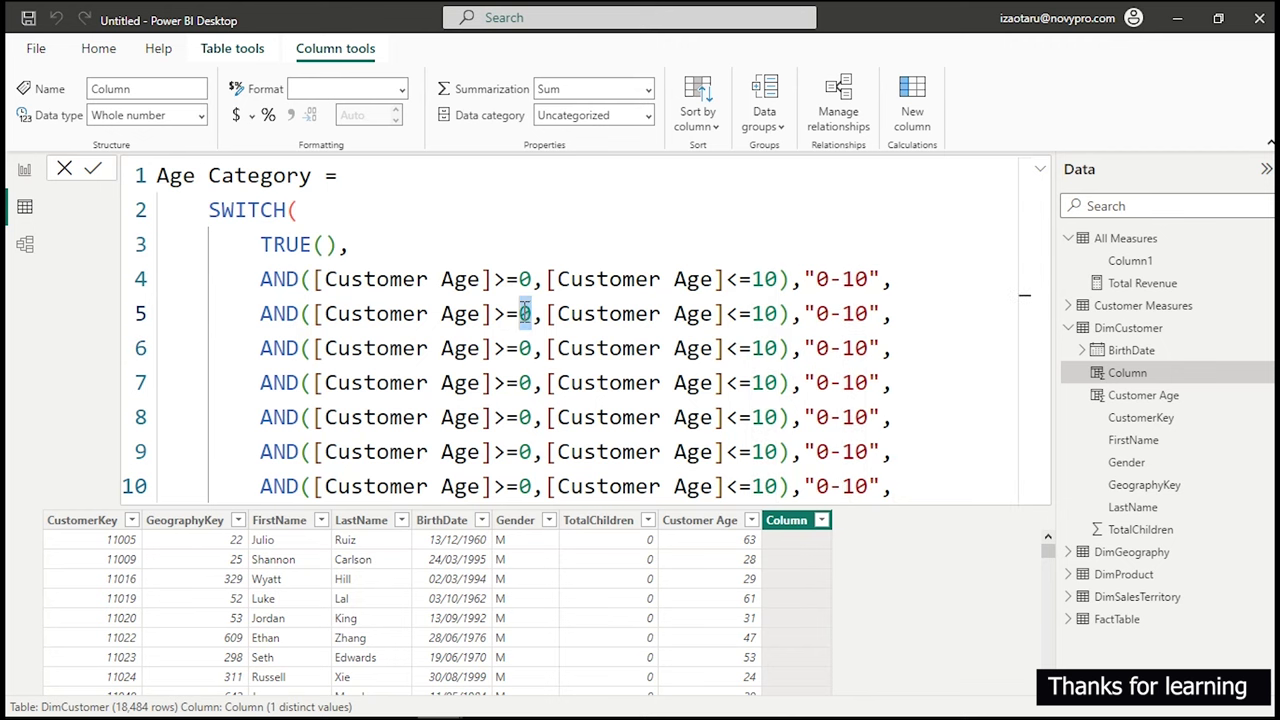
{"action": "type", "text": "10"}
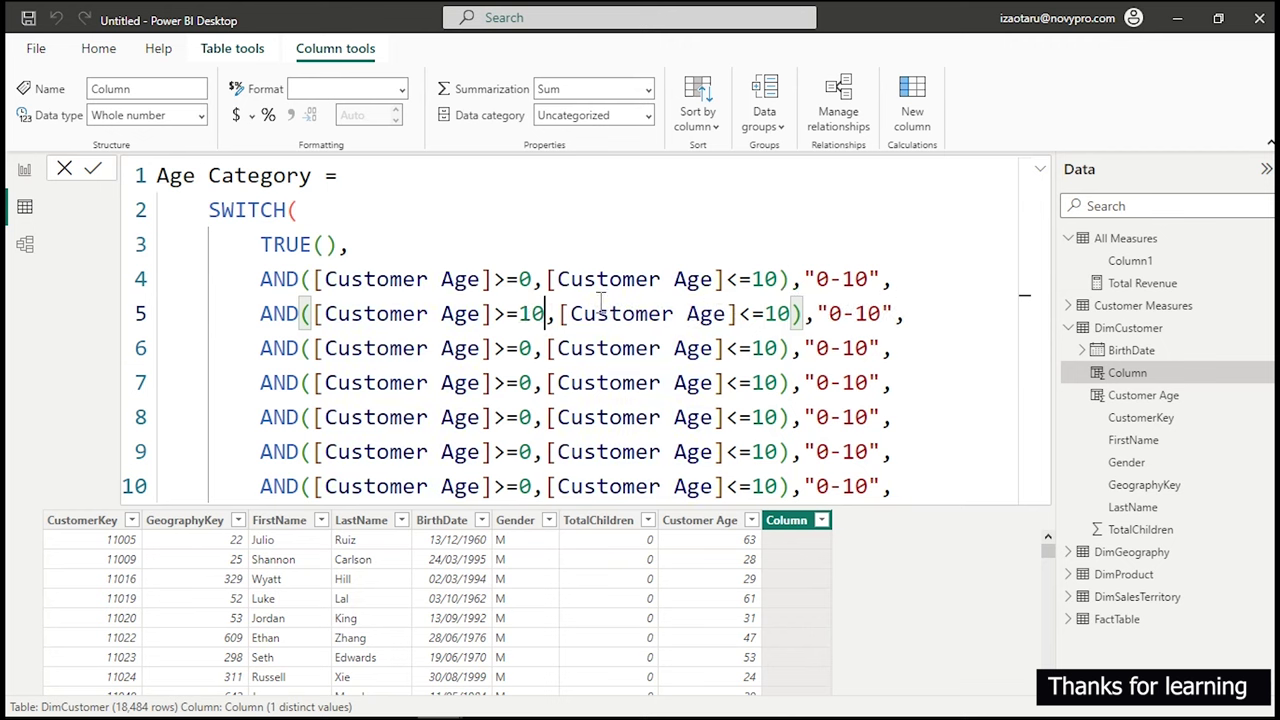
{"action": "left_click_drag", "start_coordinate": [779, 279], "coordinate": [765, 279]}
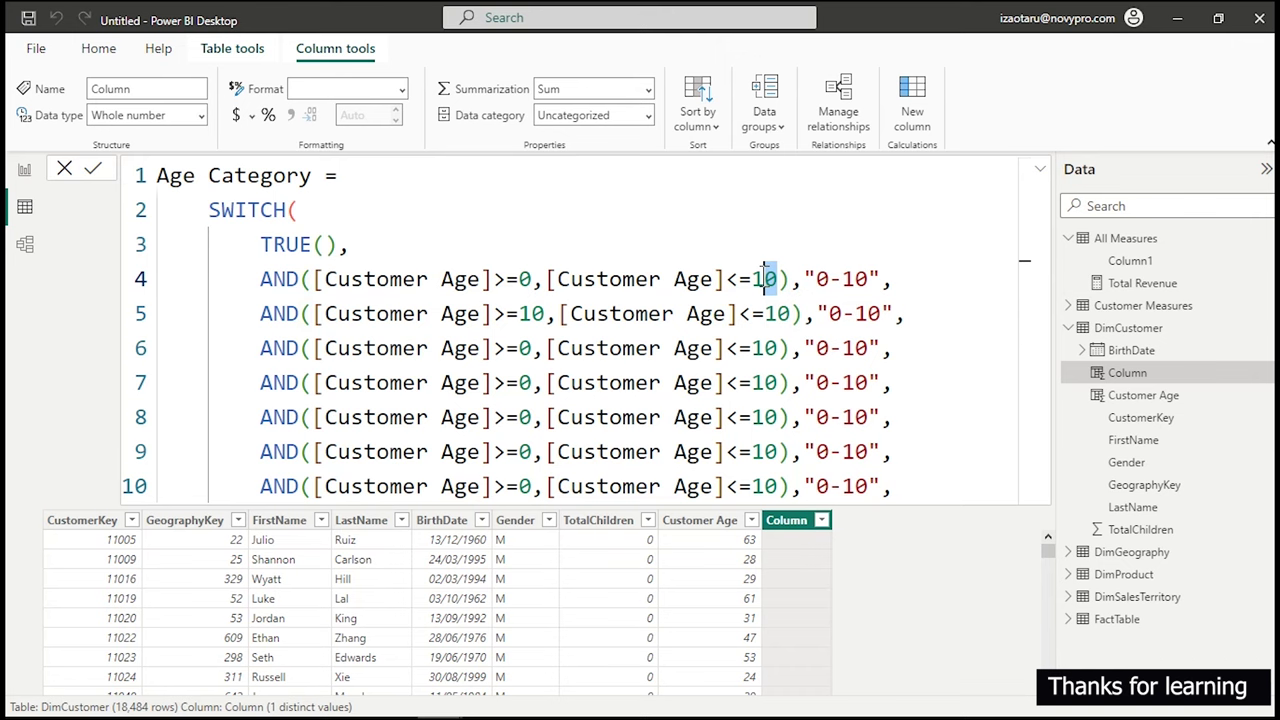
{"action": "left_click", "coordinate": [779, 313]}
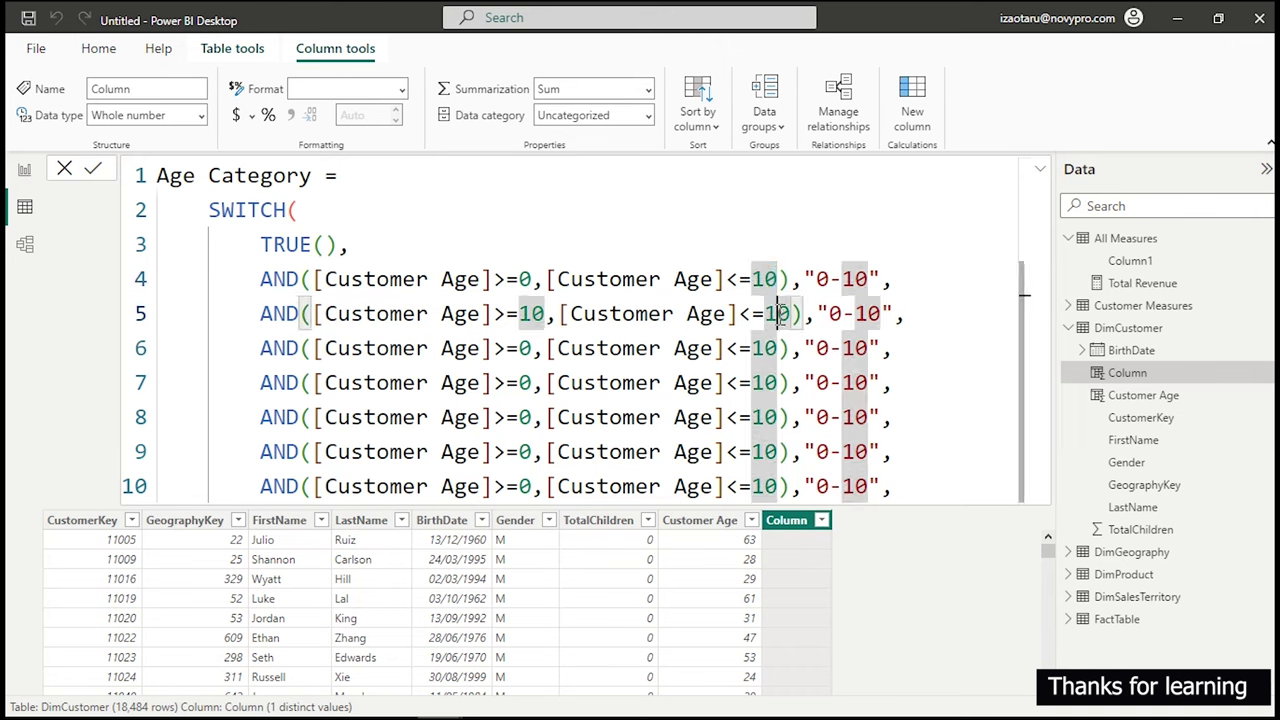
{"action": "key", "text": "BackSpace"}
{"action": "type", "text": "2"}
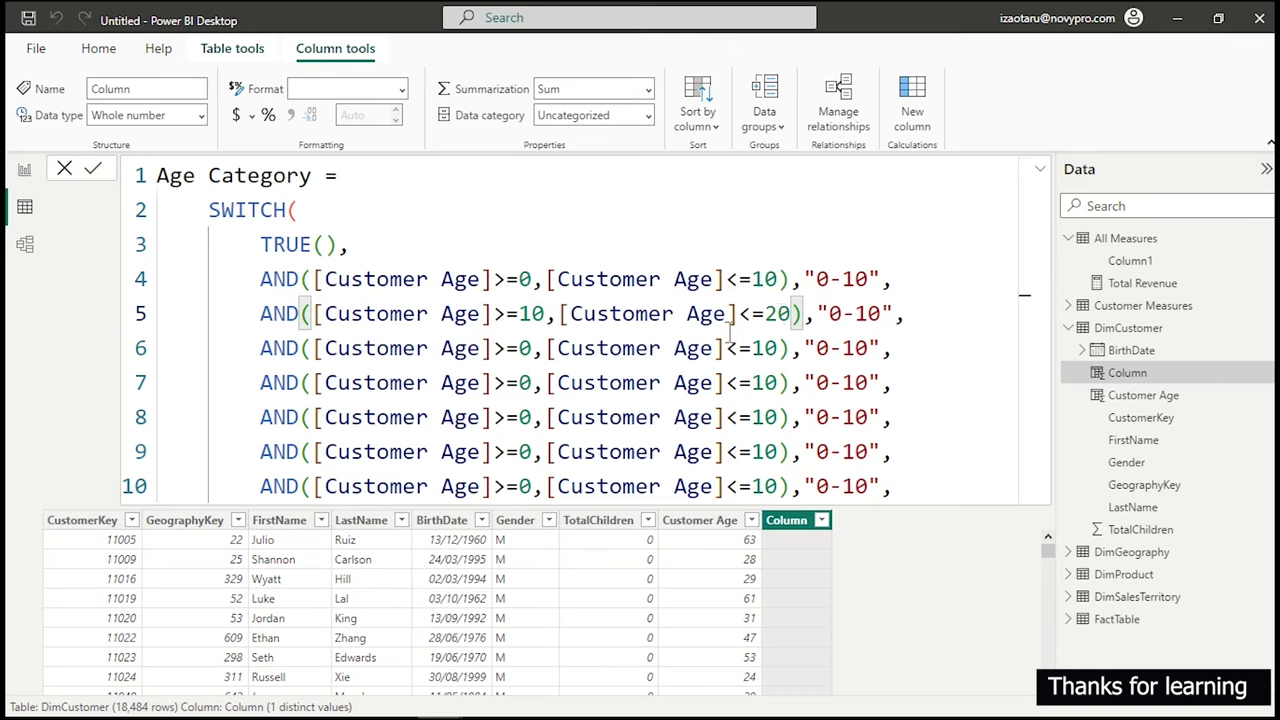
Set the age bounds in the line 6 condition to >=20 and <=30.
{"action": "left_click", "coordinate": [521, 347]}
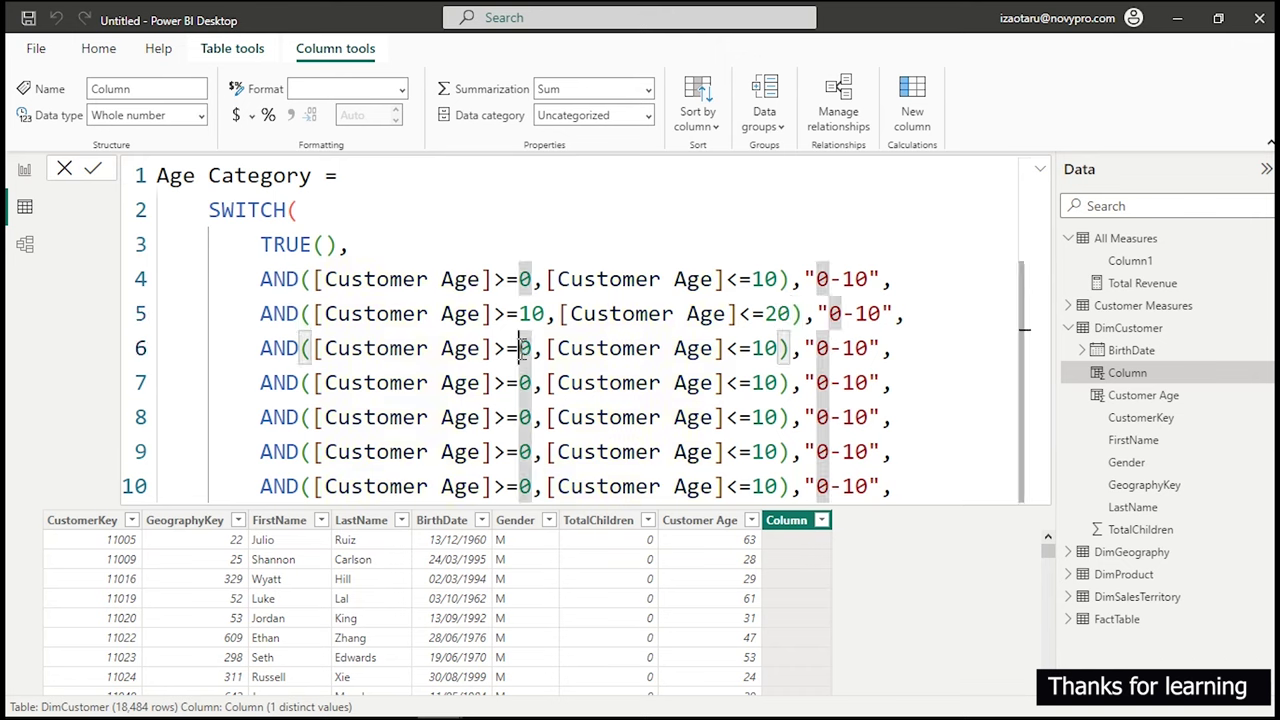
{"action": "type", "text": "2"}
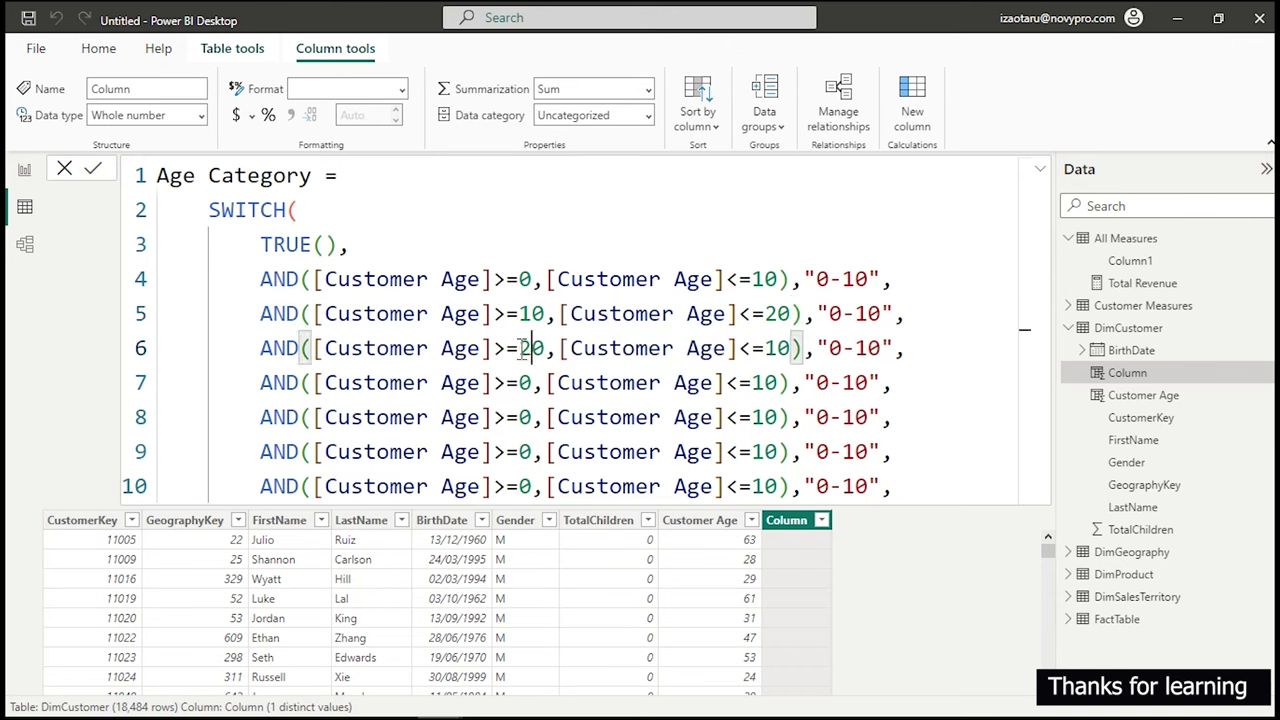
{"action": "left_click", "coordinate": [767, 348]}
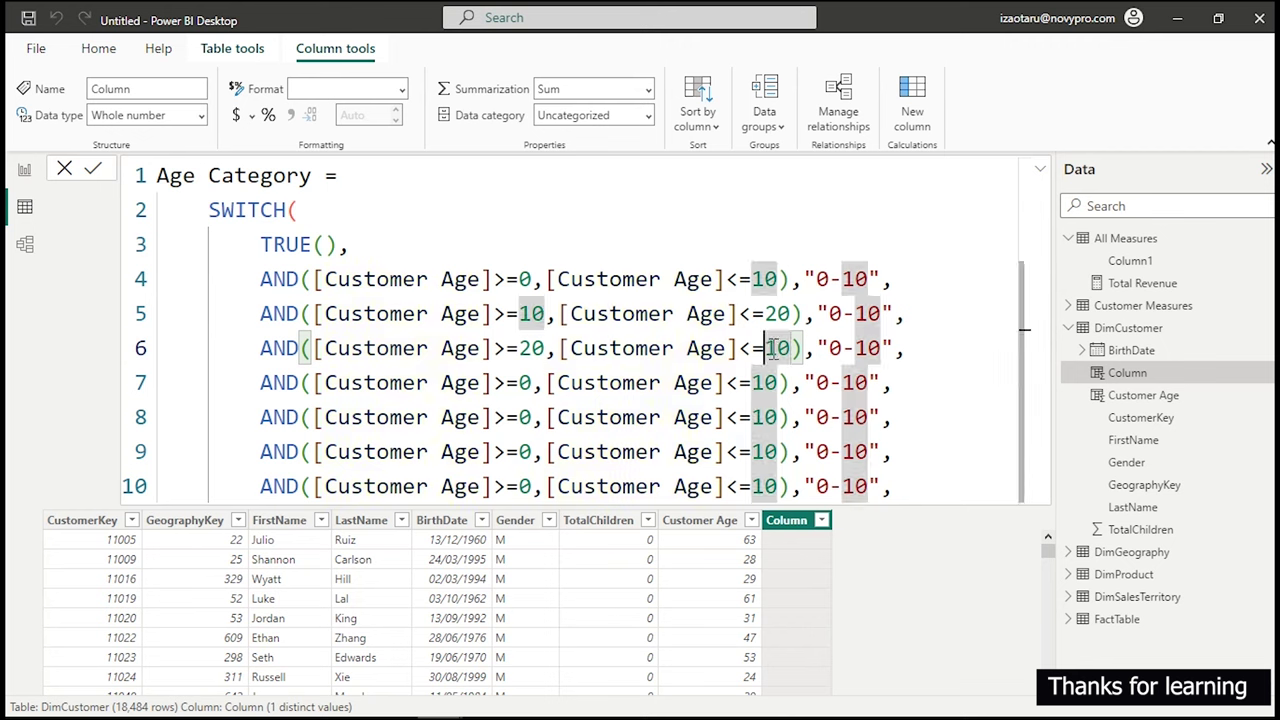
{"action": "key", "text": "Delete"}
{"action": "type", "text": "3"}
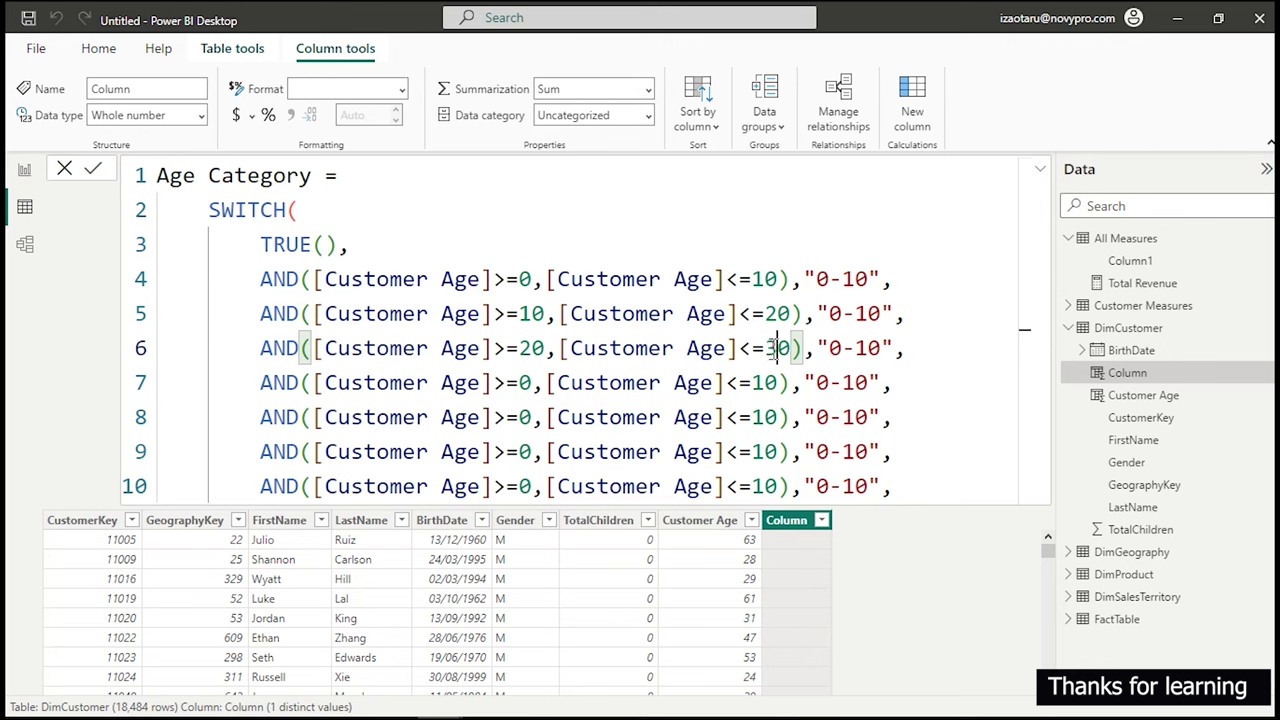
Set the age bounds in the line 7 condition to >=30 and <=40.
{"action": "left_click", "coordinate": [520, 382]}
{"action": "type", "text": "3"}
{"action": "left_click", "coordinate": [768, 384]}
{"action": "key", "text": "BackSpace"}
{"action": "type", "text": "4"}
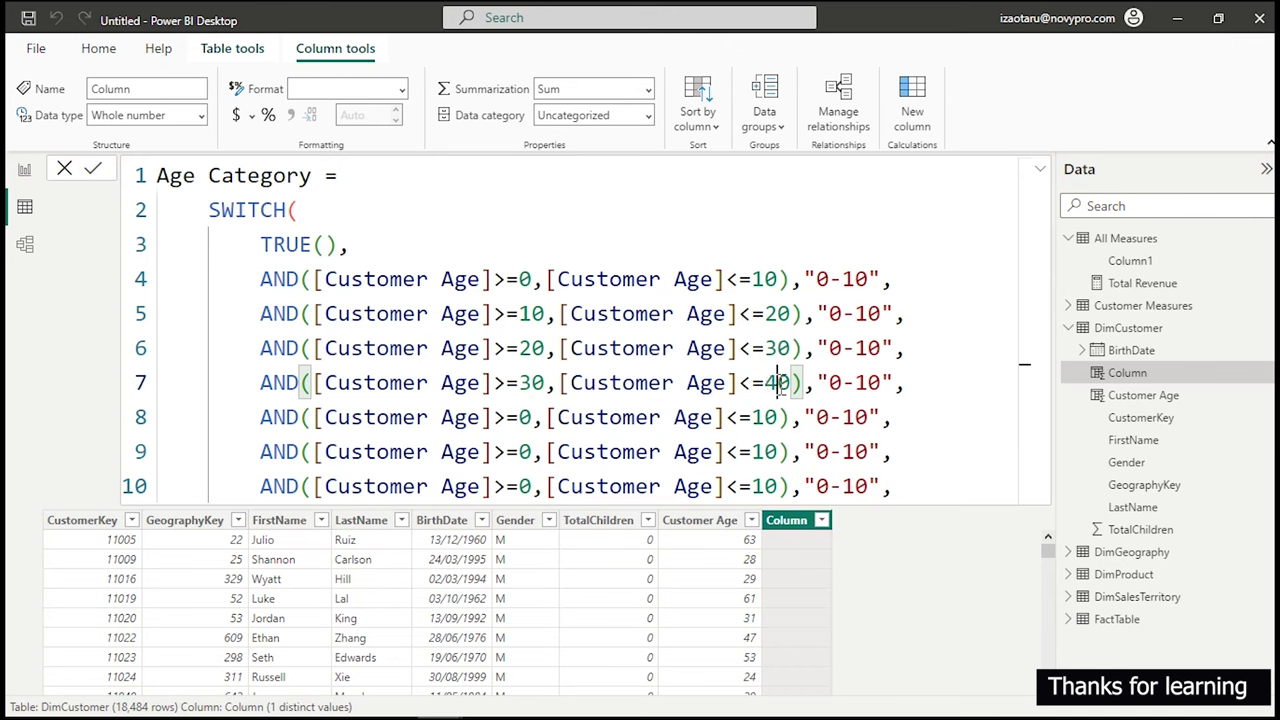
Set the age bounds in the line 8 condition to >=40 and <=50.
{"action": "double_click", "coordinate": [523, 417]}
{"action": "type", "text": "40"}
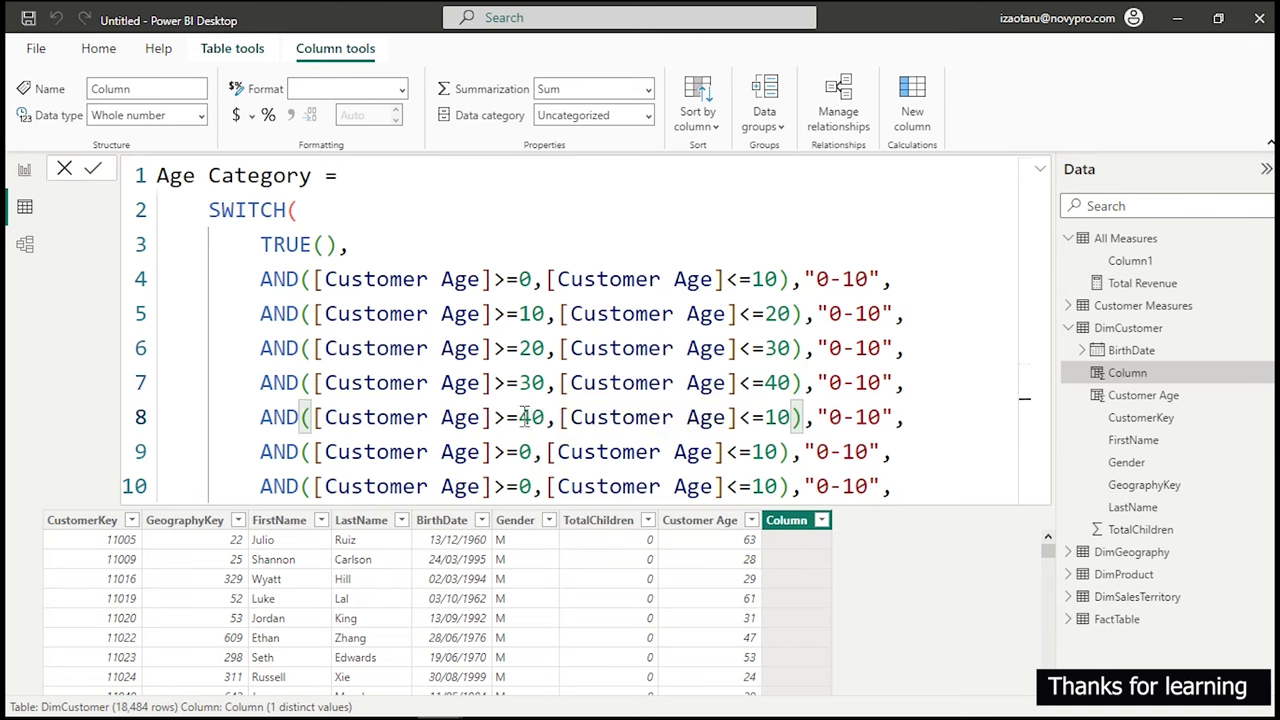
{"action": "left_click", "coordinate": [777, 417]}
{"action": "key", "text": "BackSpace"}
{"action": "type", "text": "5"}
Set the age bounds in the line 9 condition to >=50 and <=60.
{"action": "left_click", "coordinate": [519, 452]}
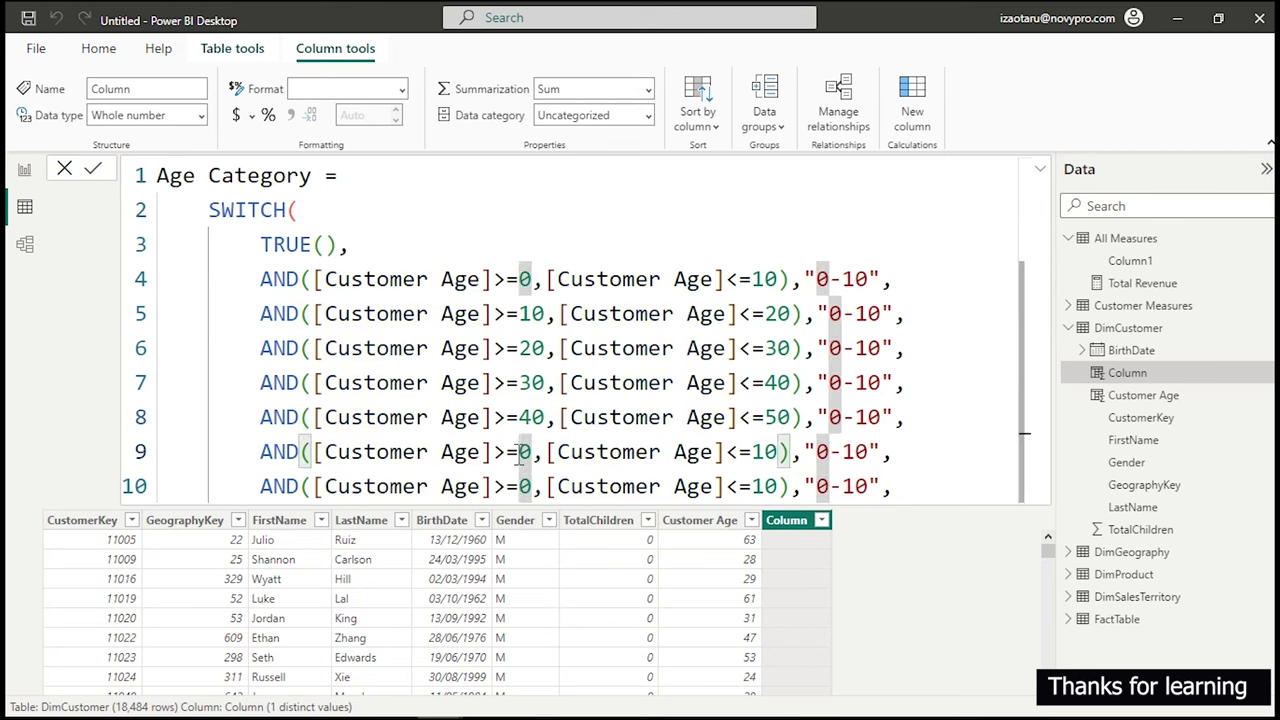
{"action": "type", "text": "5"}
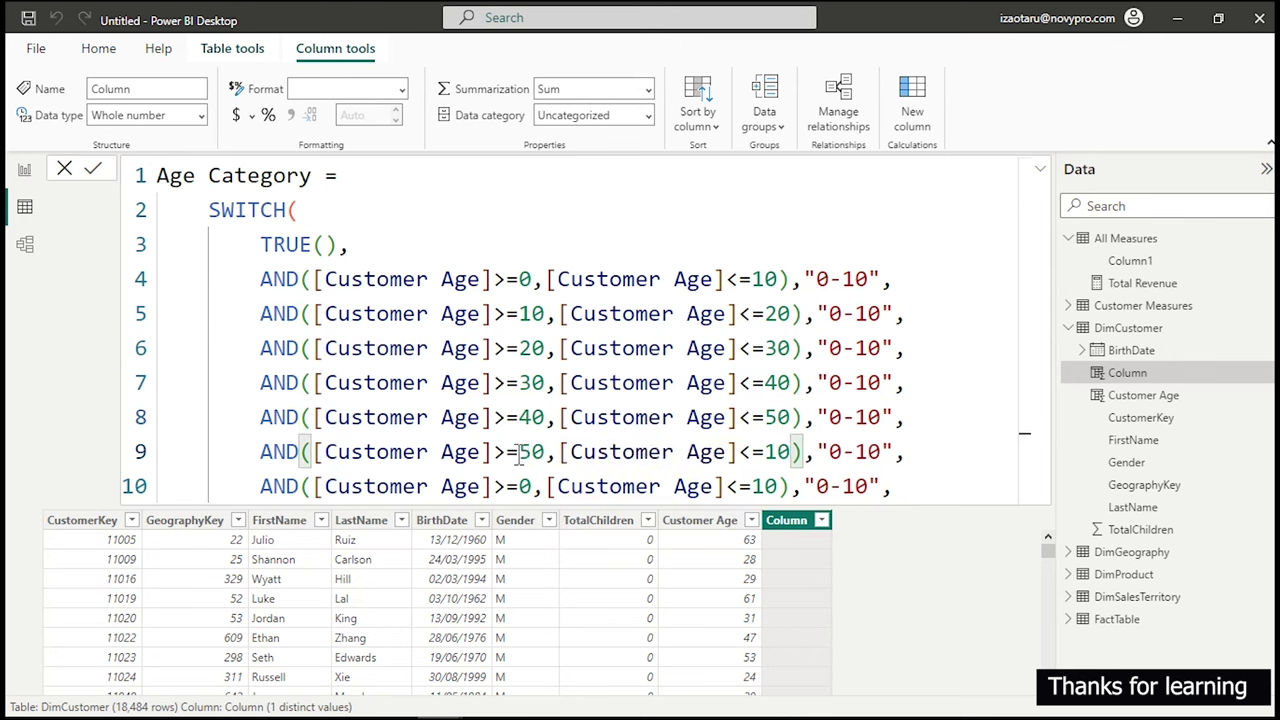
{"action": "left_click", "coordinate": [778, 452]}
{"action": "key", "text": "BackSpace"}
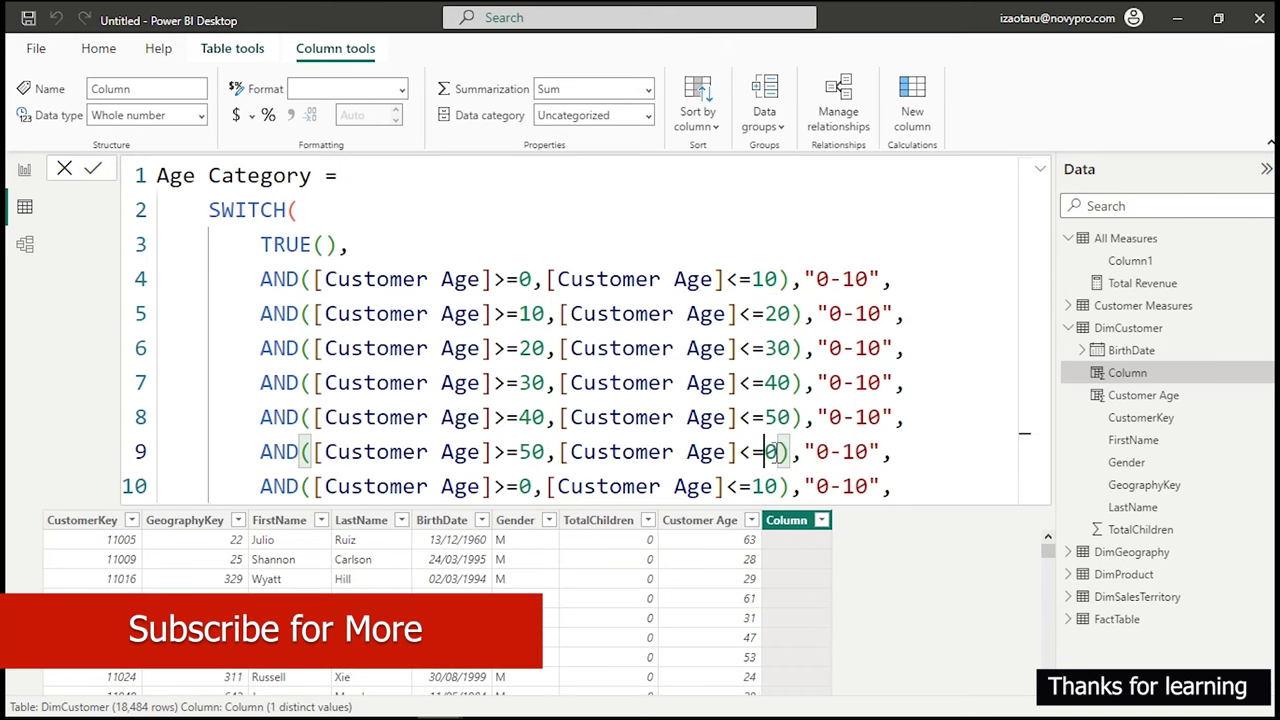
{"action": "type", "text": "6"}
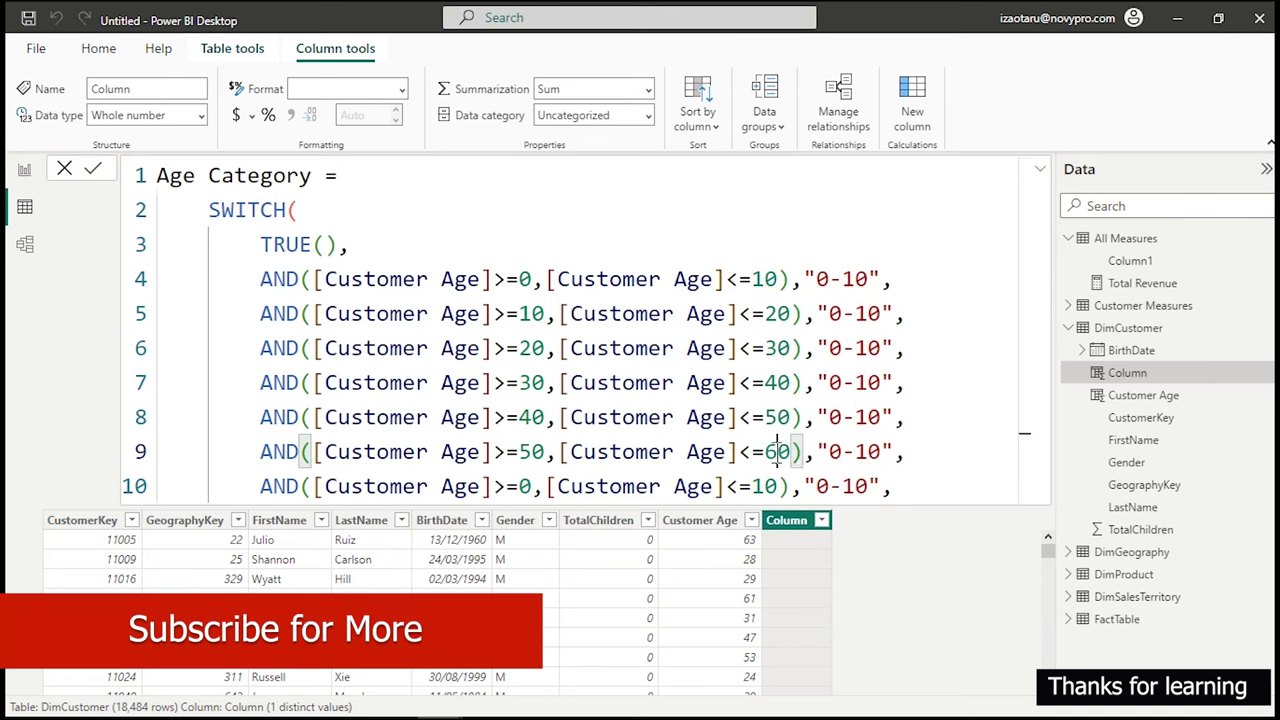
Set the age bounds in the line 10 condition to >=60 and <=70.
{"action": "left_click", "coordinate": [520, 487]}
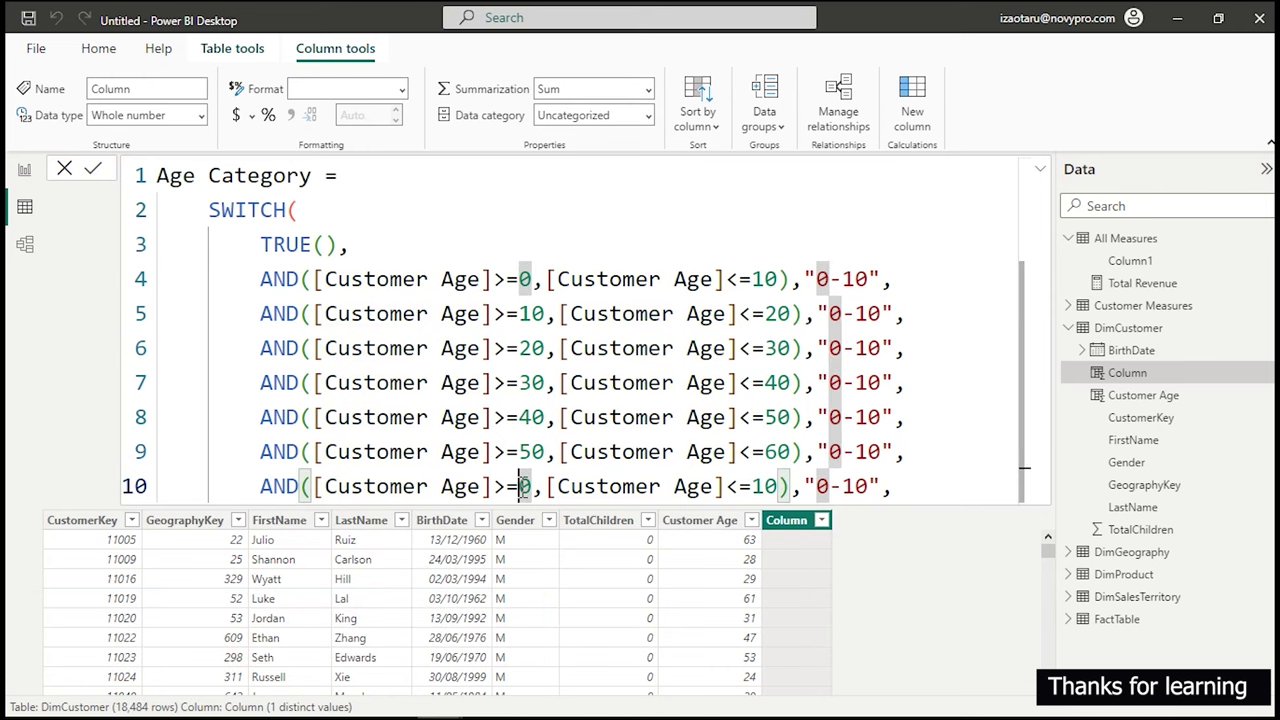
{"action": "type", "text": "6"}
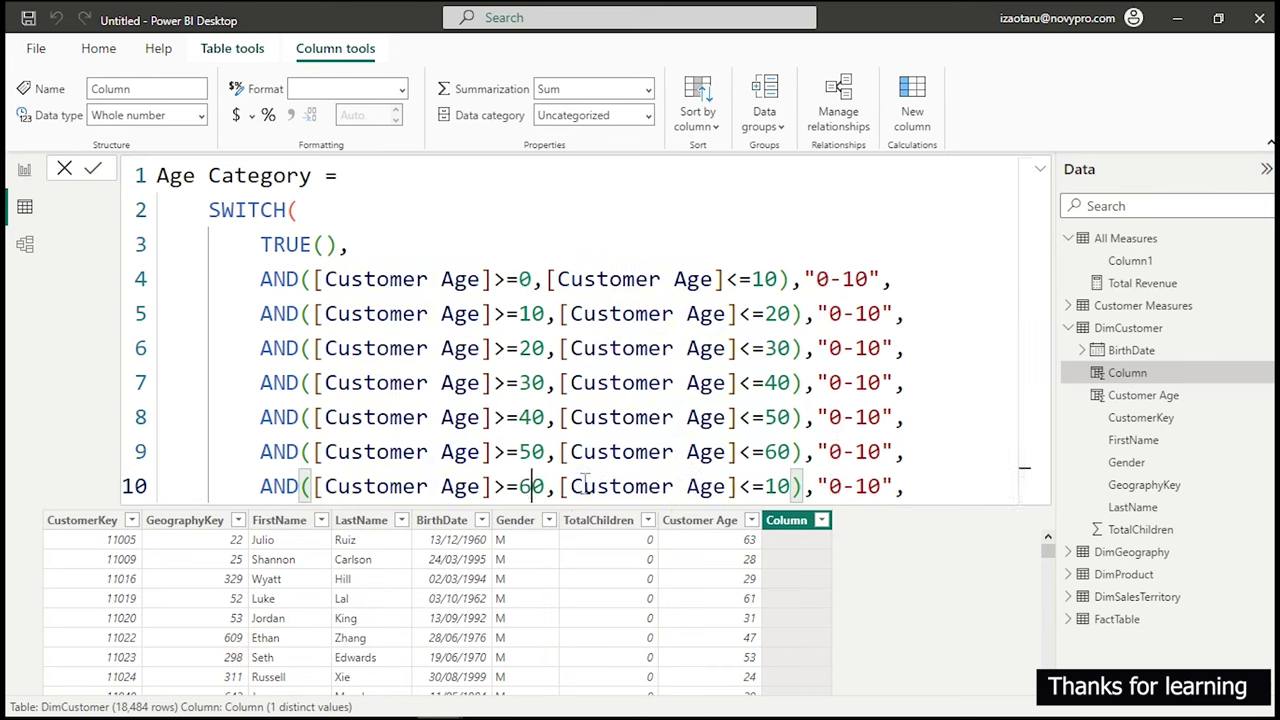
{"action": "left_click", "coordinate": [777, 486]}
{"action": "key", "text": "BackSpace"}
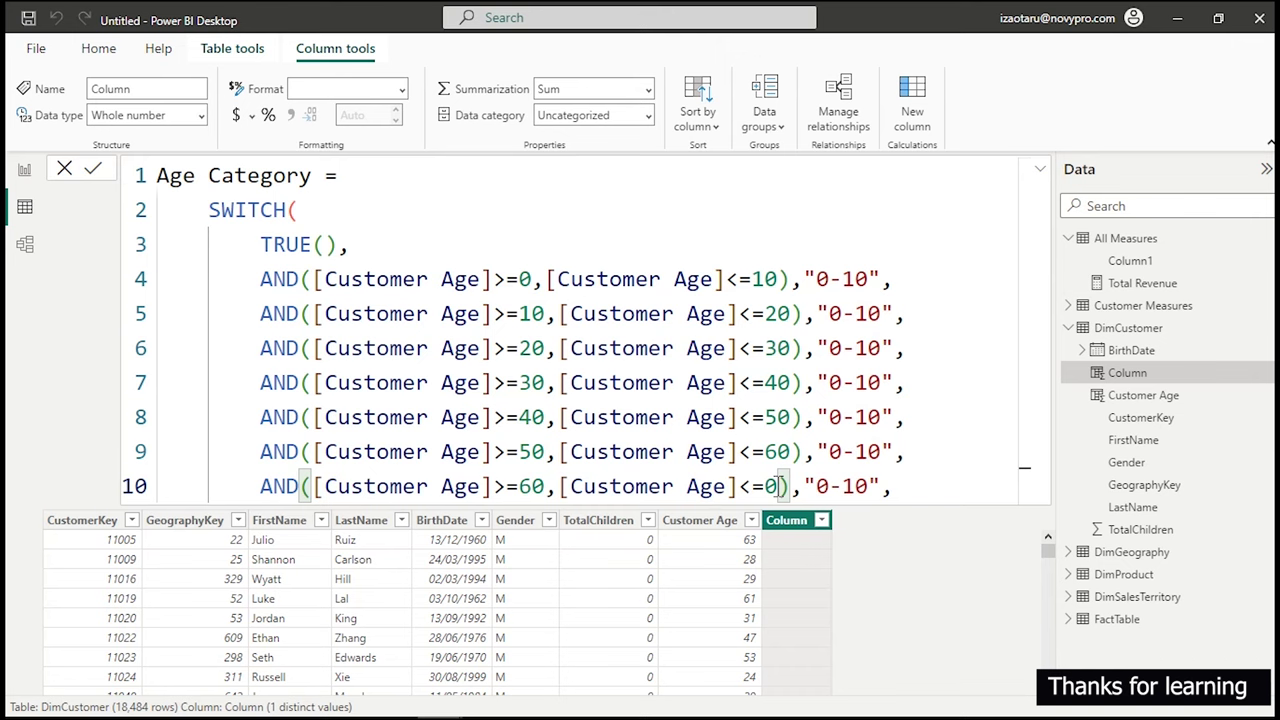
{"action": "type", "text": "7"}
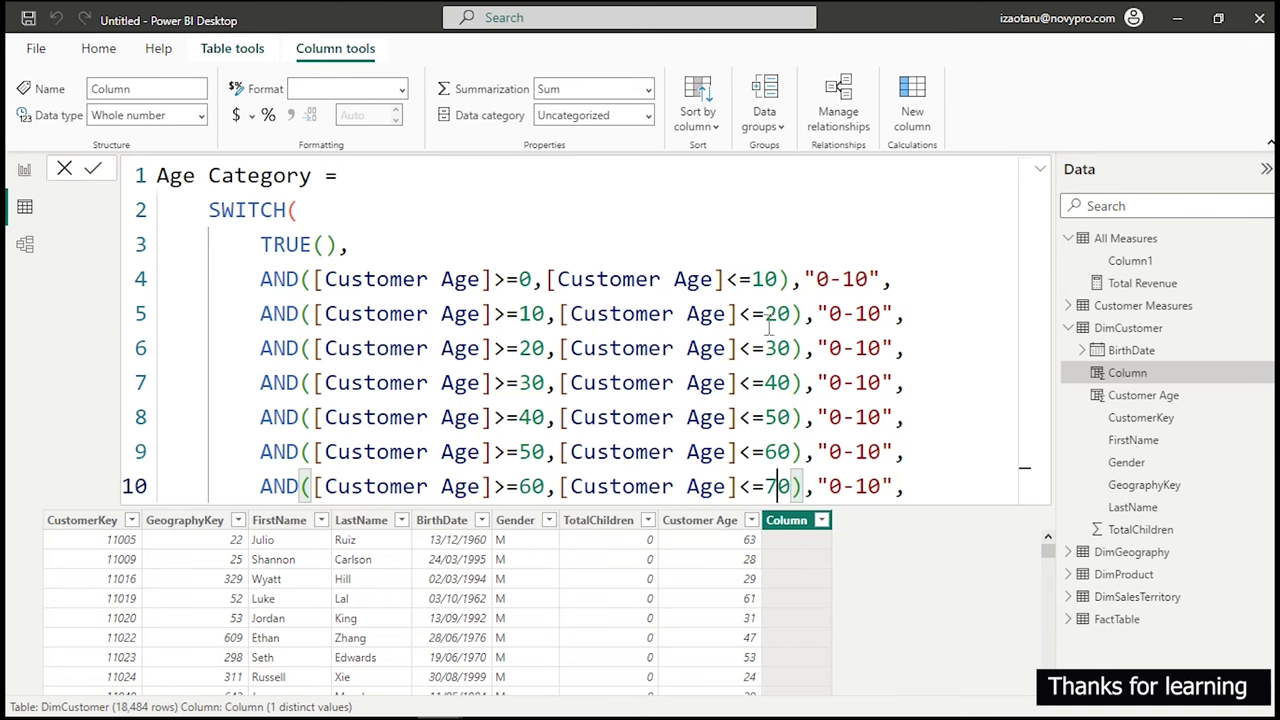
Change the result label on line 5 of the SWITCH formula to "11-20".
{"action": "double_click", "coordinate": [834, 318]}
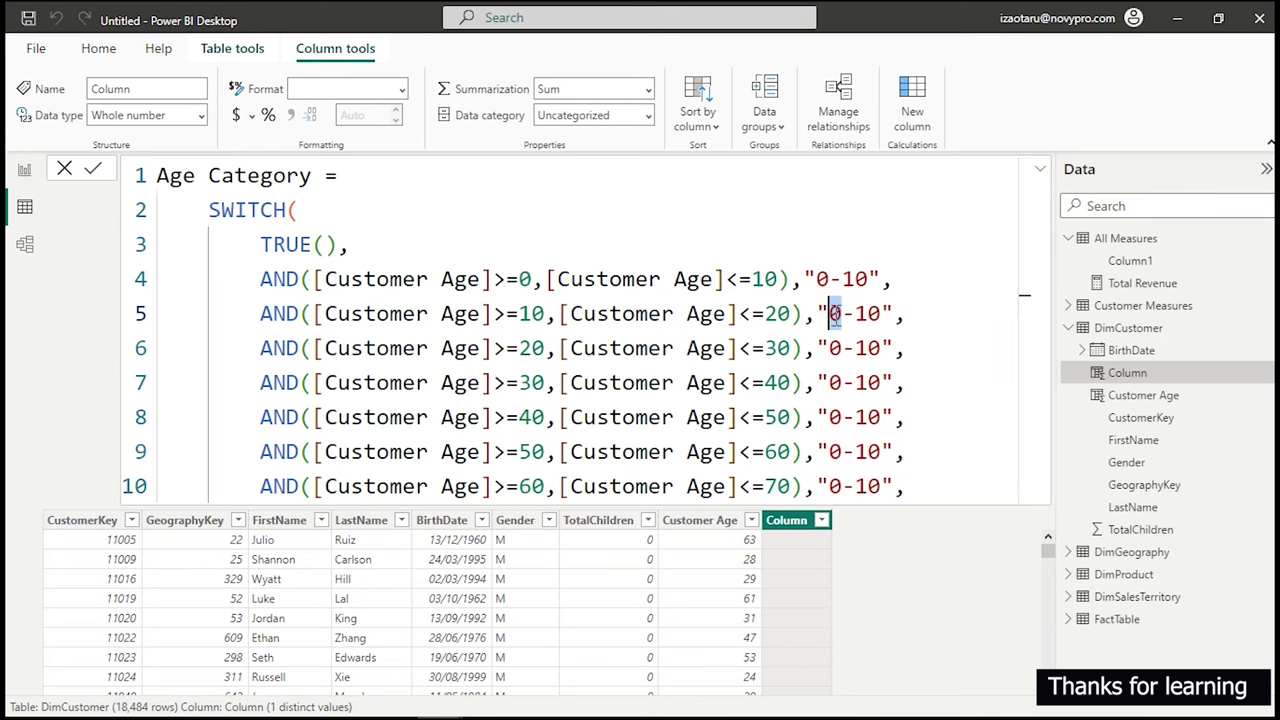
{"action": "type", "text": "11"}
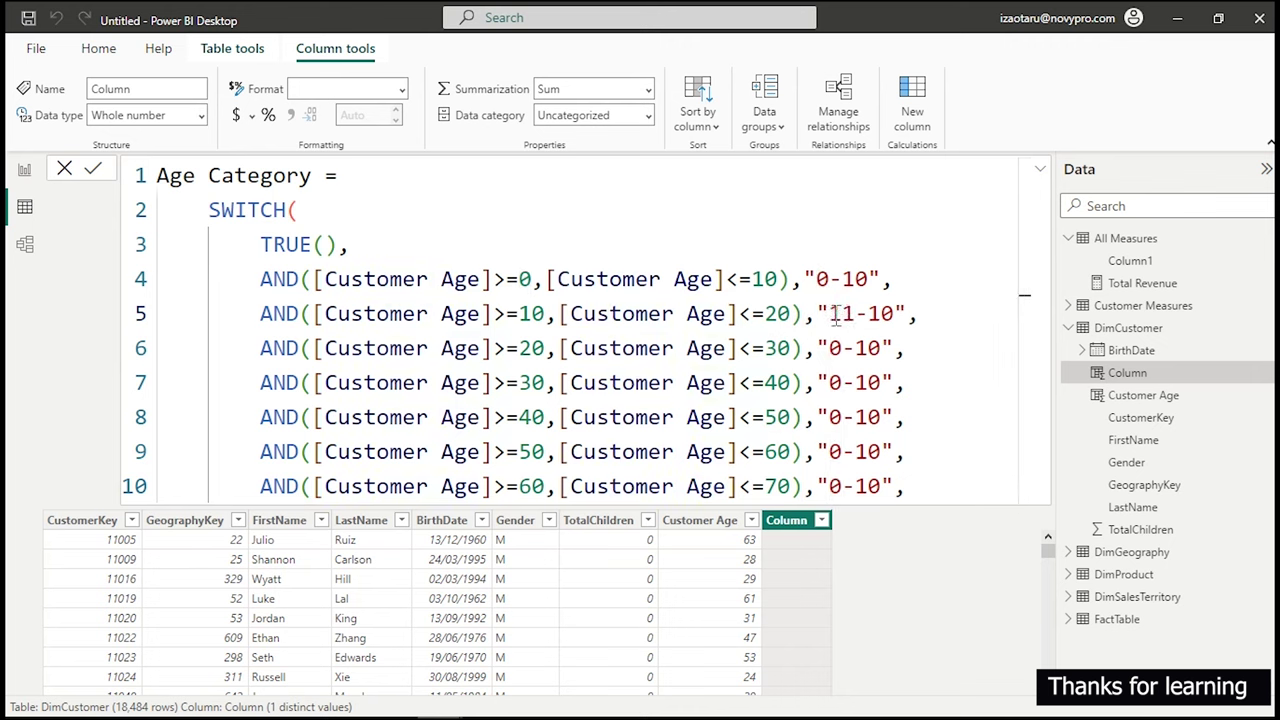
{"action": "left_click", "coordinate": [876, 316]}
{"action": "double_click", "coordinate": [880, 316]}
{"action": "left_click", "coordinate": [880, 316]}
{"action": "key", "text": "BackSpace"}
{"action": "type", "text": "2"}
{"action": "left_click_drag", "start_coordinate": [803, 258], "coordinate": [886, 288]}
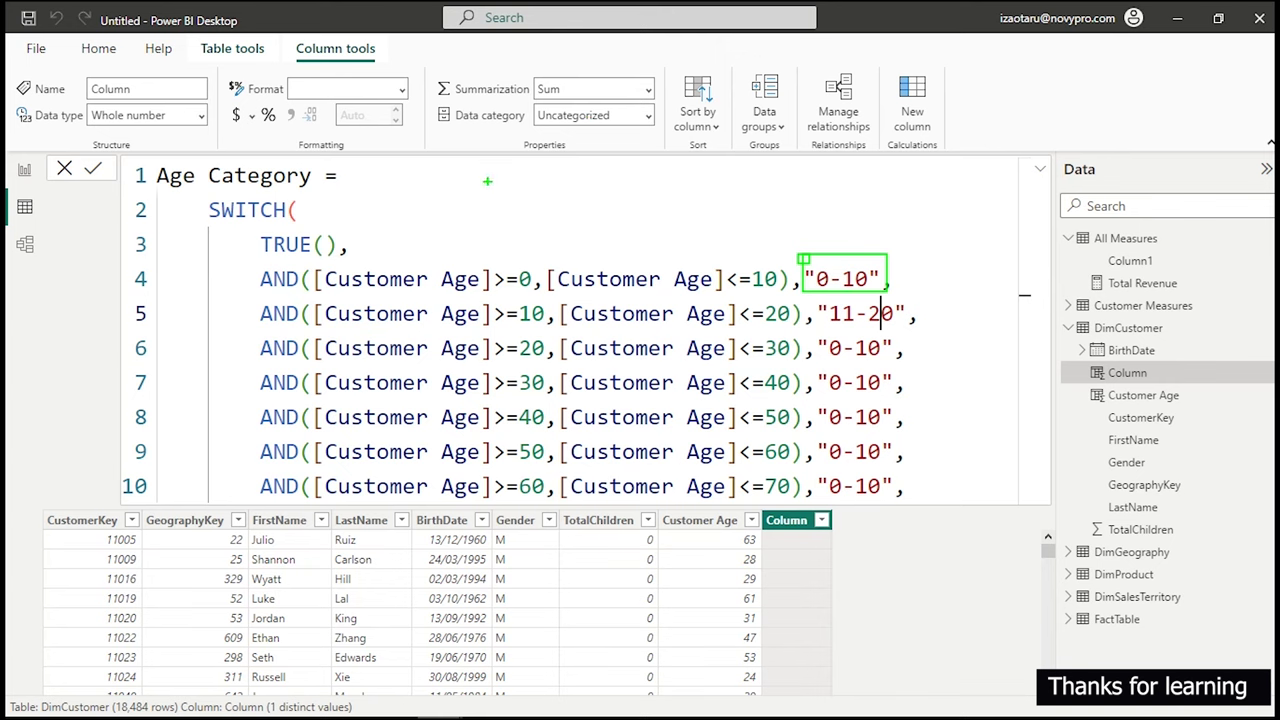
{"action": "mouse_move", "coordinate": [428, 198]}
{"action": "left_mouse_down"}
{"action": "mouse_move", "coordinate": [461, 212]}
{"action": "mouse_move", "coordinate": [545, 208]}
{"action": "left_mouse_up"}
{"action": "left_click_drag", "start_coordinate": [600, 174], "coordinate": [620, 190]}
{"action": "left_click_drag", "start_coordinate": [612, 170], "coordinate": [610, 212]}
{"action": "left_click_drag", "start_coordinate": [670, 176], "coordinate": [650, 218]}
{"action": "left_click_drag", "start_coordinate": [722, 168], "coordinate": [714, 208]}
{"action": "left_click_drag", "start_coordinate": [770, 172], "coordinate": [796, 228]}
{"action": "mouse_move", "coordinate": [860, 176]}
{"action": "left_mouse_down"}
{"action": "mouse_move", "coordinate": [826, 198]}
{"action": "mouse_move", "coordinate": [858, 216]}
{"action": "left_mouse_up"}
{"action": "left_click_drag", "start_coordinate": [912, 178], "coordinate": [910, 226]}
{"action": "left_click_drag", "start_coordinate": [962, 174], "coordinate": [966, 212]}
{"action": "left_click_drag", "start_coordinate": [992, 184], "coordinate": [999, 212]}
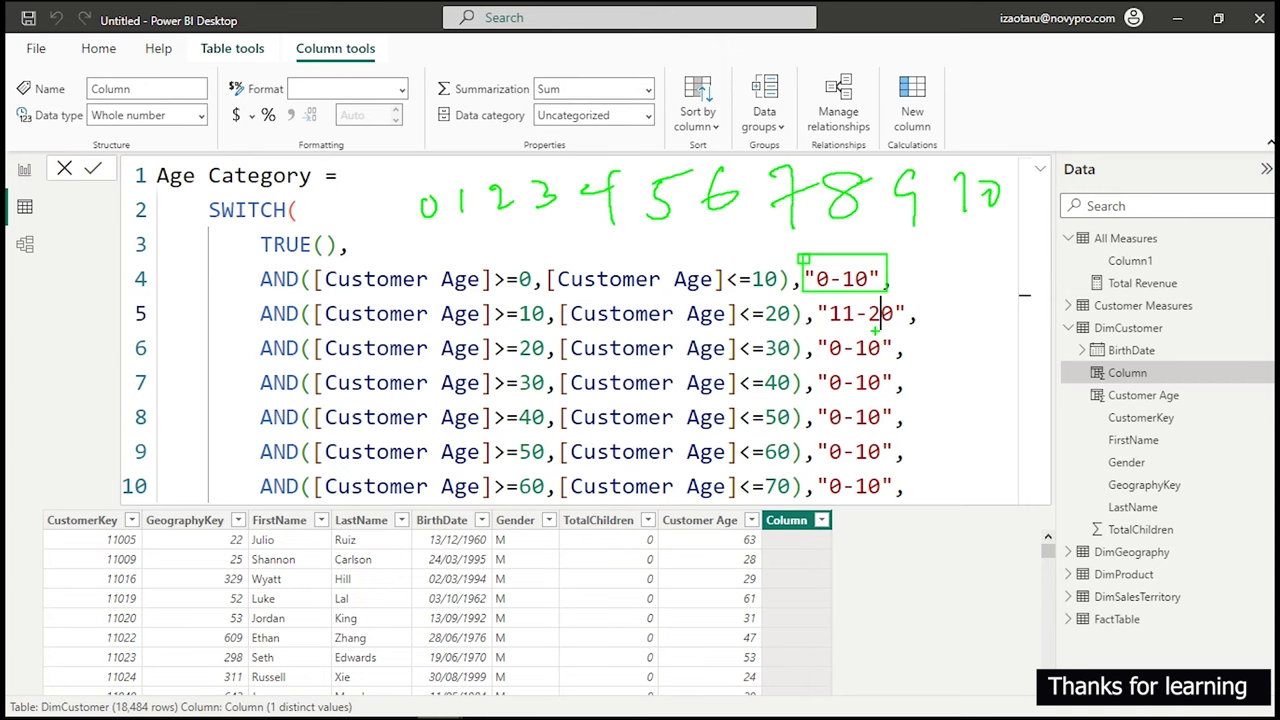
{"action": "key", "text": "Escape"}
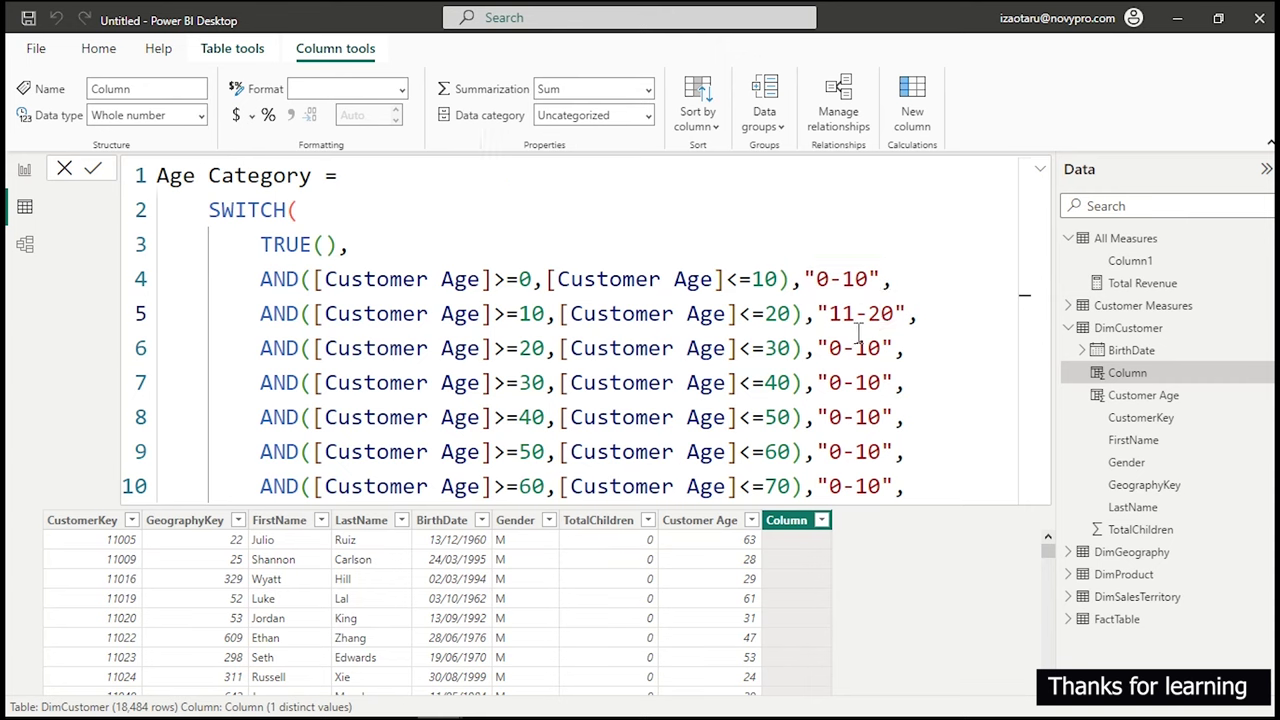
Change the result label on line 6 of the SWITCH formula to "21-30".
{"action": "left_click", "coordinate": [843, 348]}
{"action": "key", "text": "BackSpace"}
{"action": "type", "text": "21"}
{"action": "key", "text": "Right"}
{"action": "key", "text": "Right"}
{"action": "key", "text": "Right"}
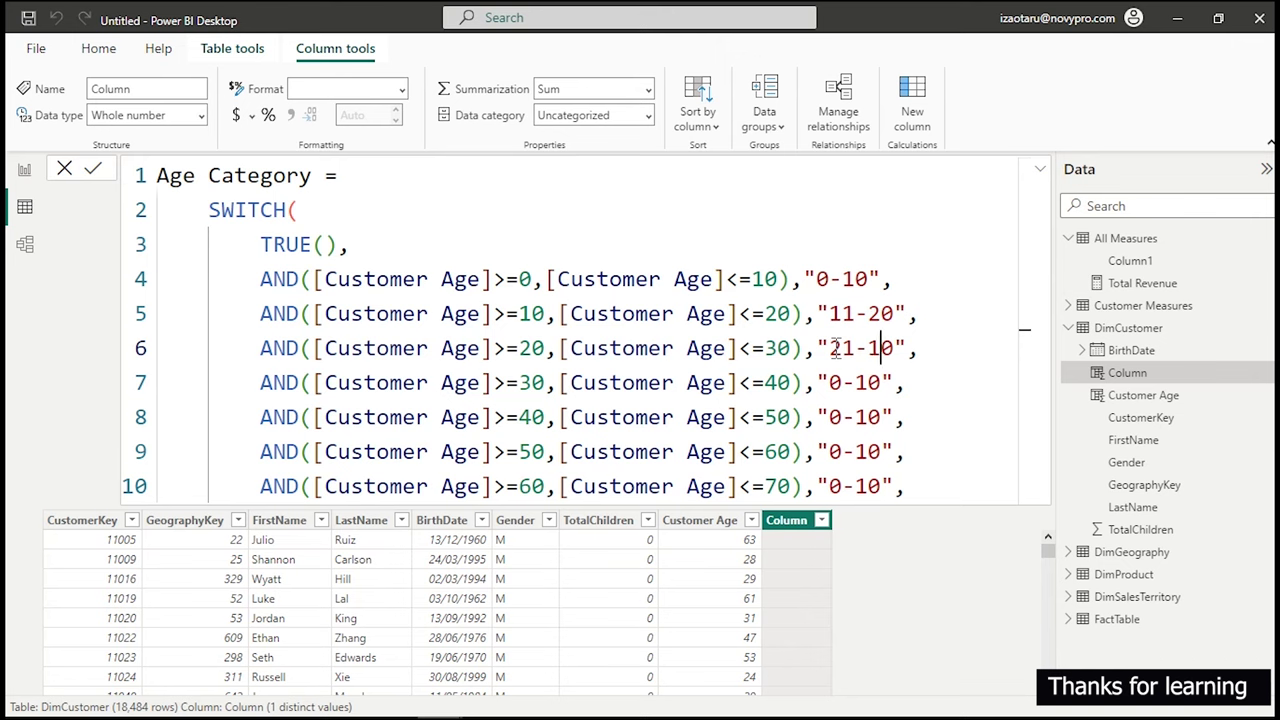
{"action": "key", "text": "Left"}
{"action": "key", "text": "BackSpace"}
{"action": "type", "text": "3"}
Change the result label on line 7 of the SWITCH formula to "31-40".
{"action": "left_click", "coordinate": [842, 382]}
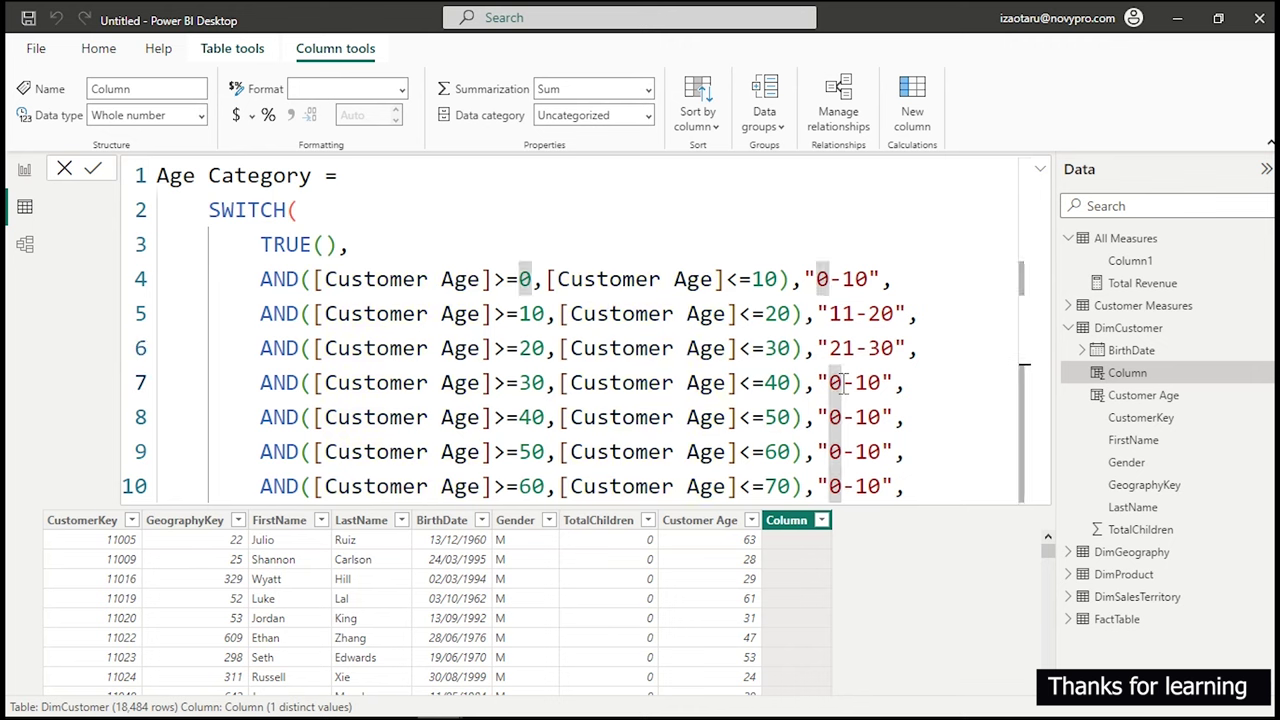
{"action": "key", "text": "BackSpace"}
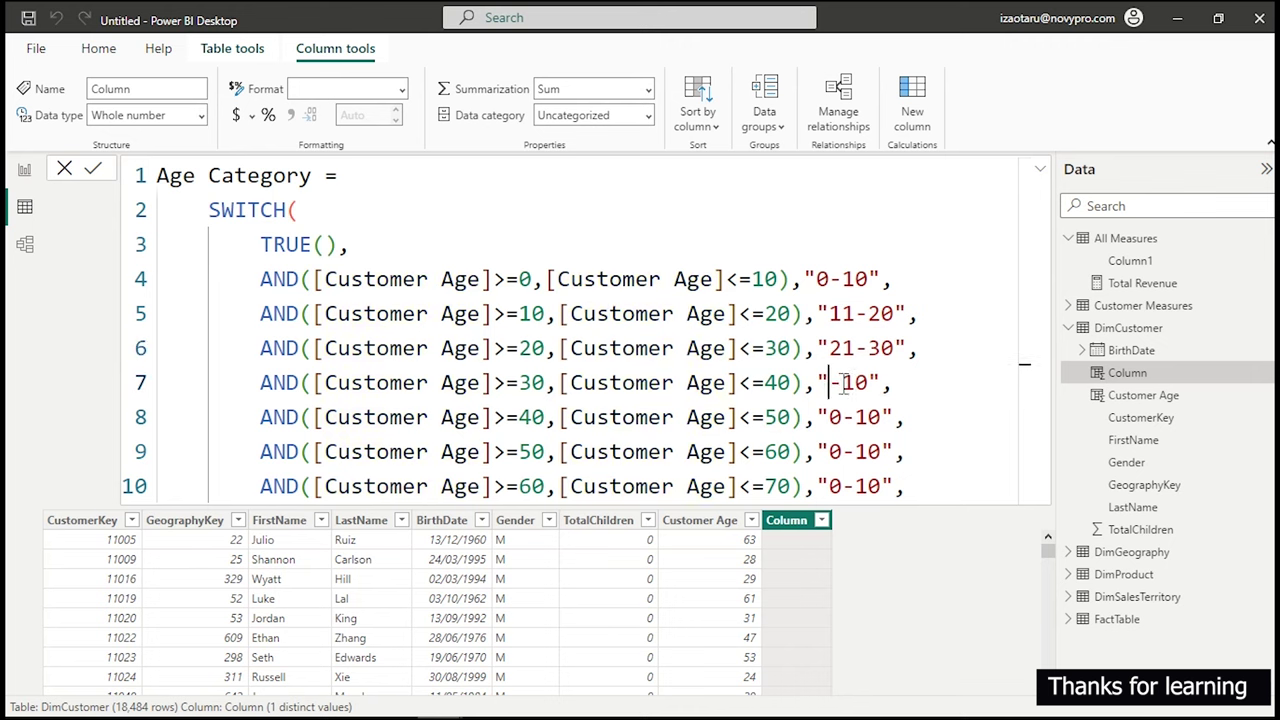
{"action": "type", "text": "31"}
{"action": "key", "text": "Right"}
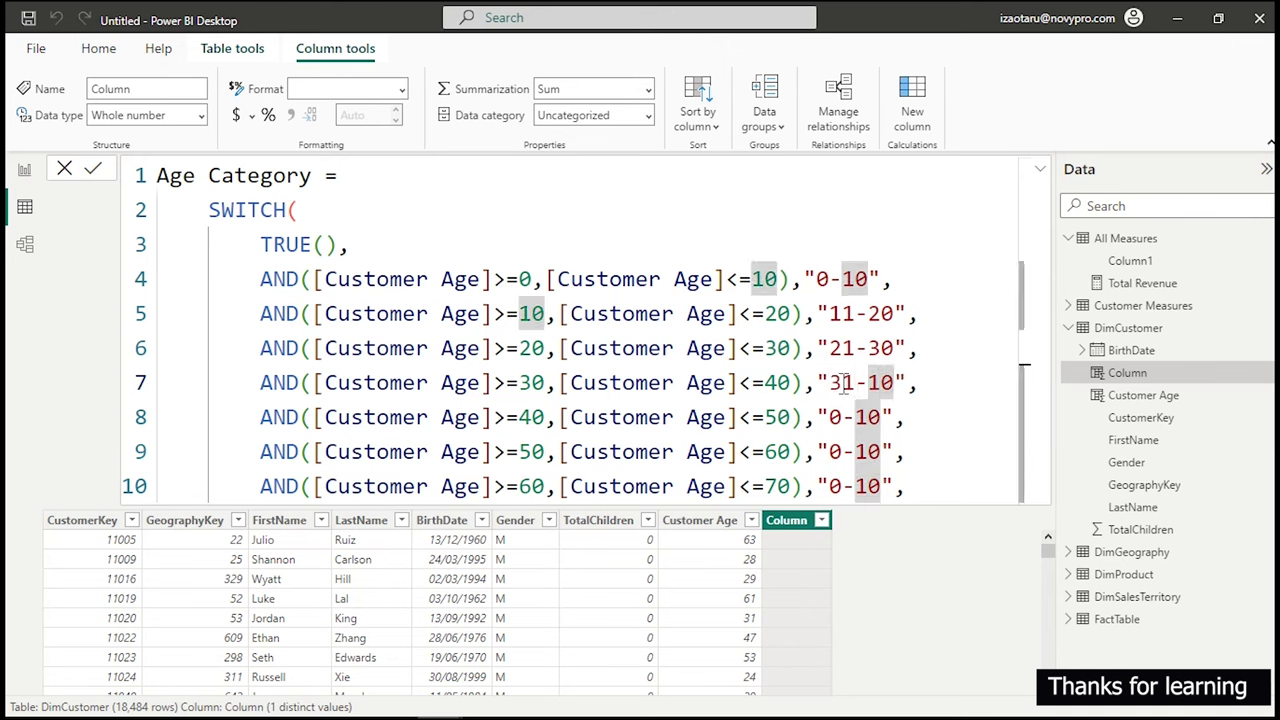
{"action": "key", "text": "Delete"}
{"action": "key", "text": "Delete"}
{"action": "type", "text": "40"}
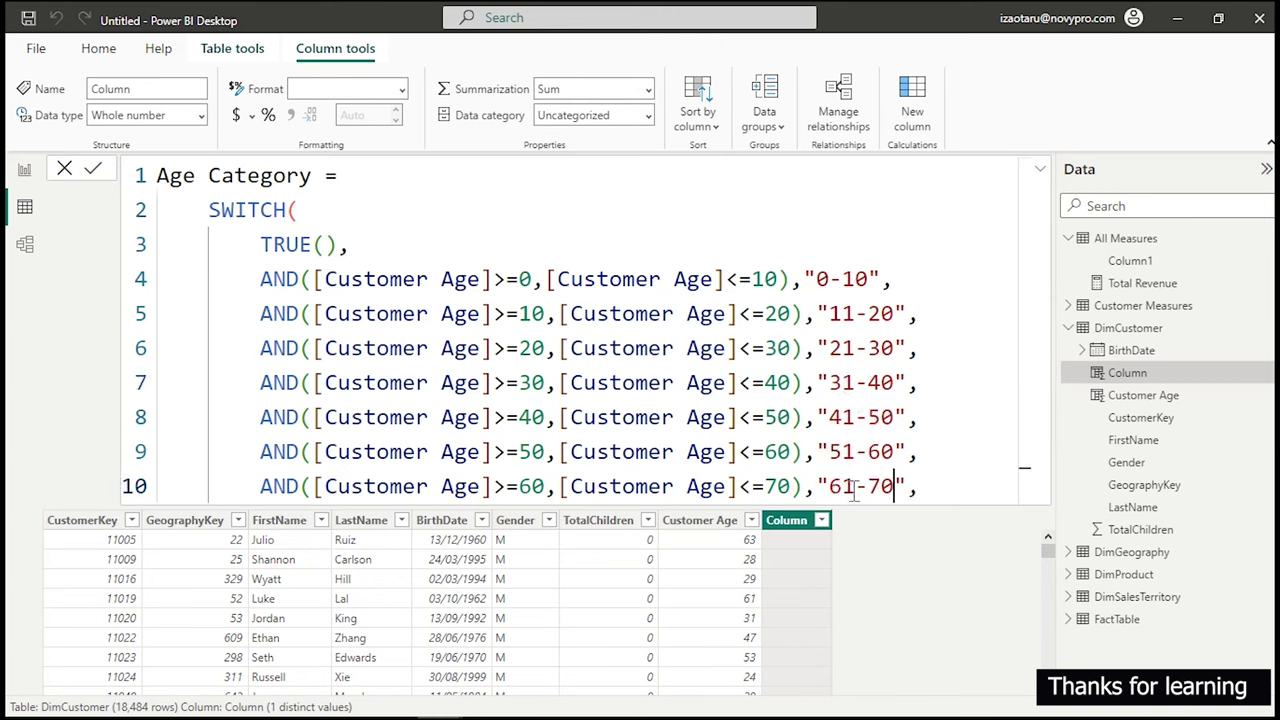
Add "Over 70" as the default result after line 10, then close the SWITCH function and commit the Age Category column.
{"action": "left_click", "coordinate": [930, 490]}
{"action": "key", "text": "shift+Return"}
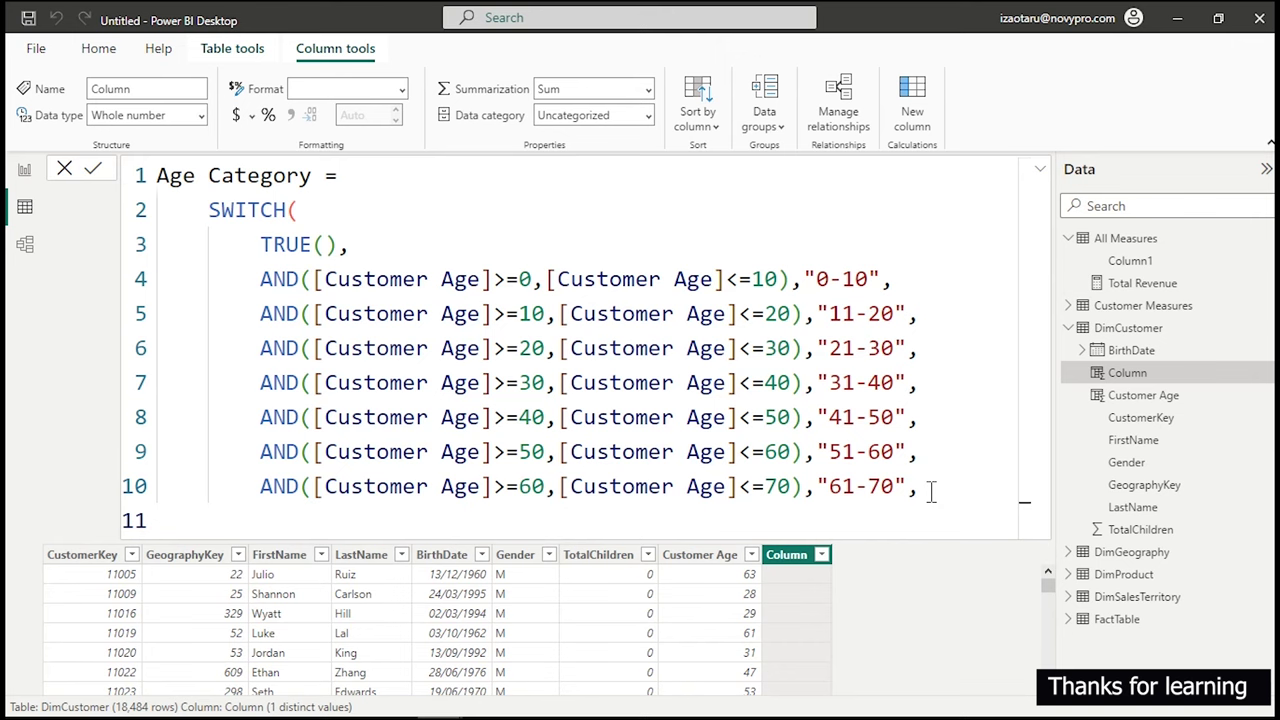
{"action": "type", "text": "\"Over"}
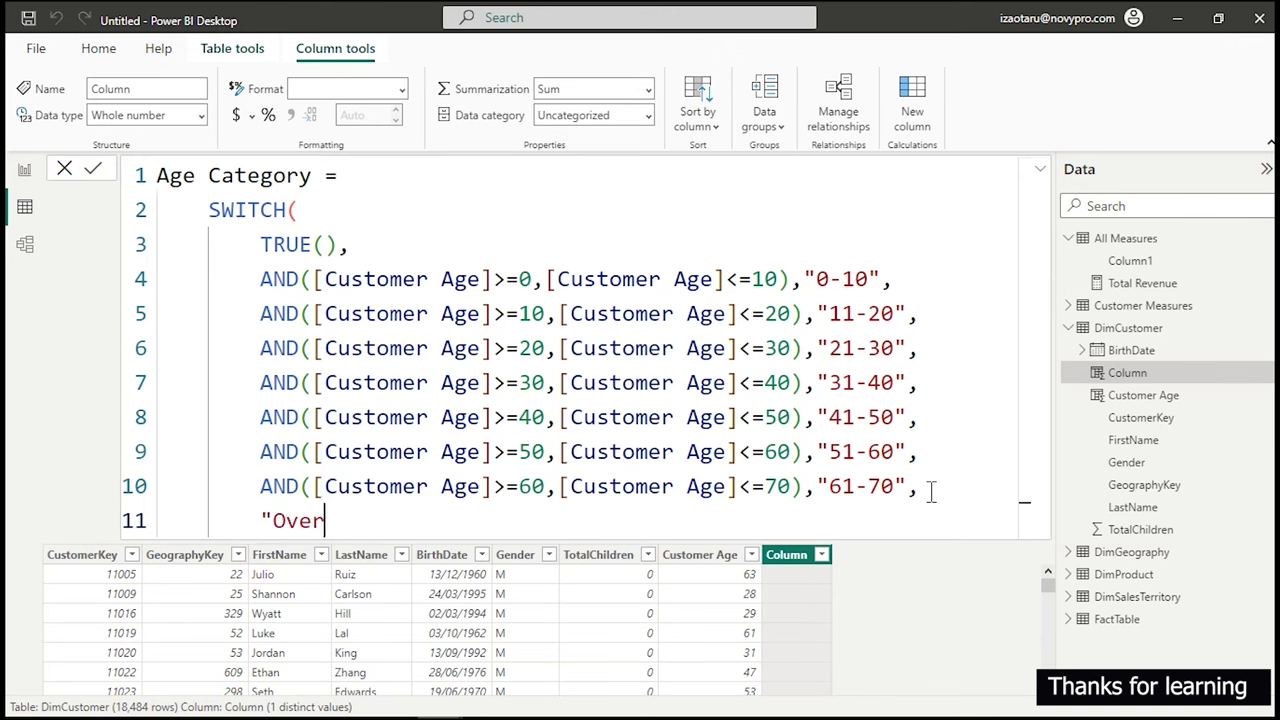
{"action": "type", "text": " 70\""}
{"action": "key", "text": "shift+Return"}
{"action": "type", "text": ")"}
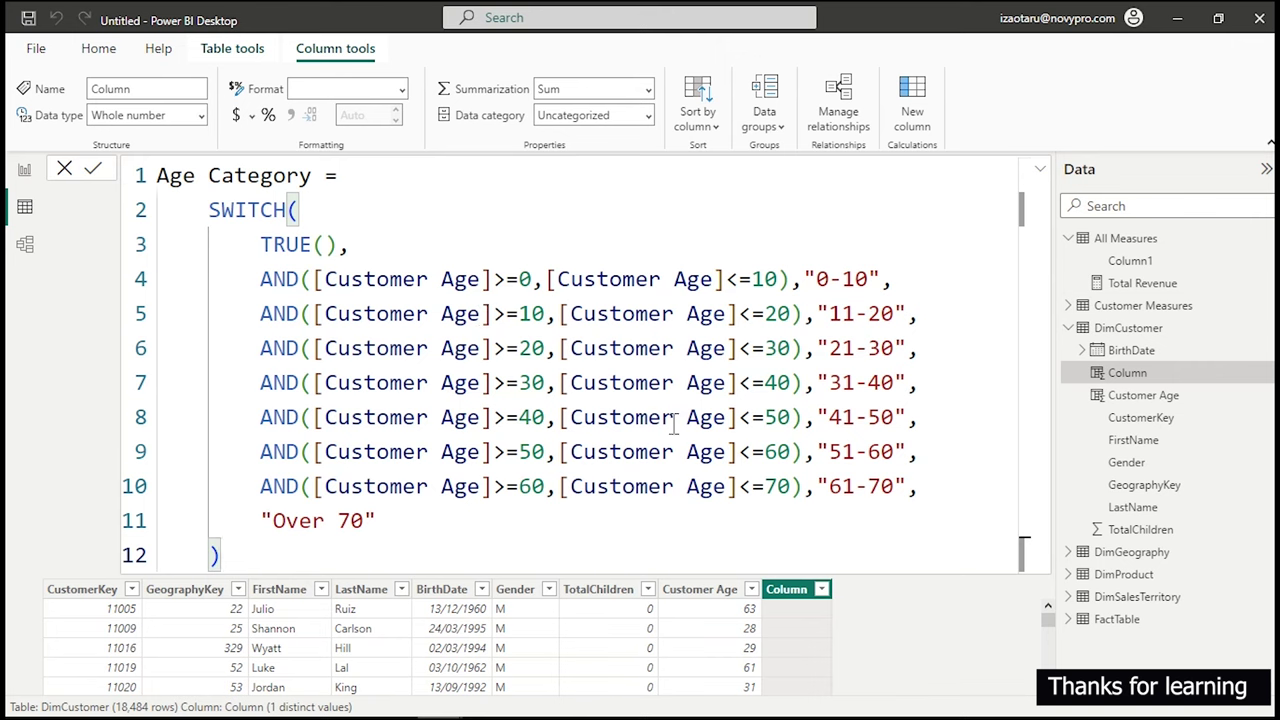
{"action": "key", "text": "Return"}
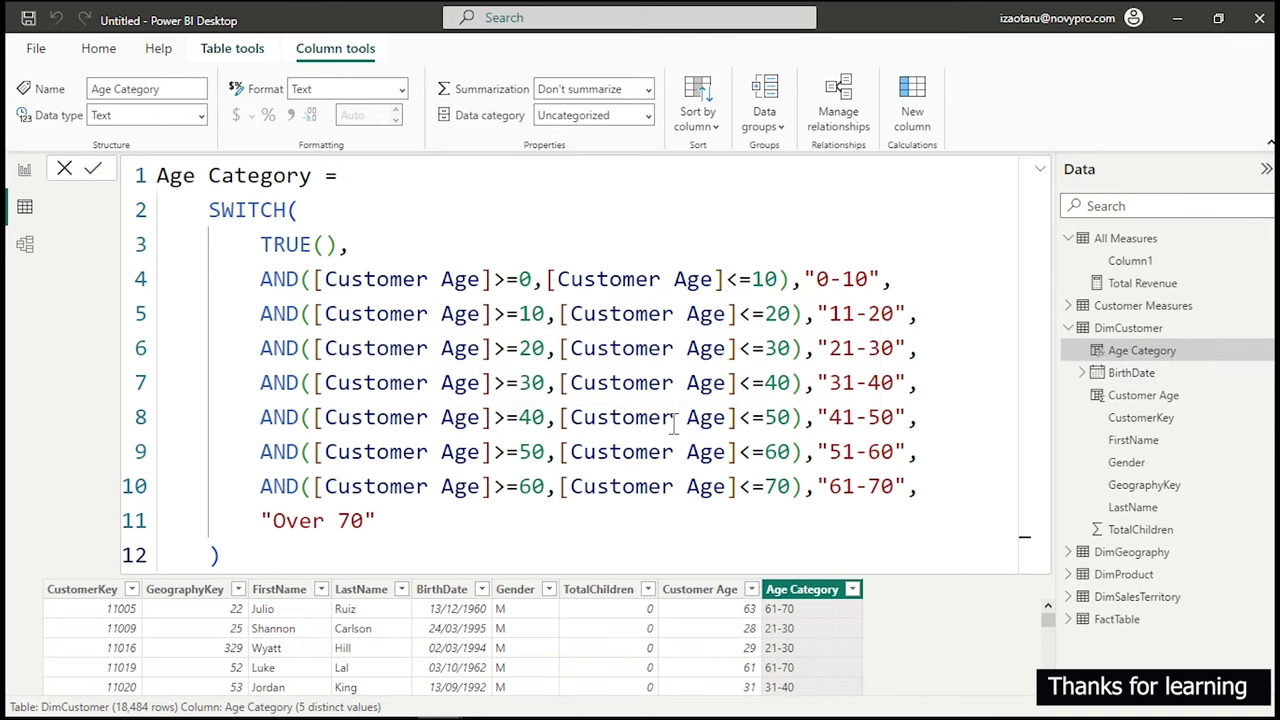
Check the list of distinct values in the Age Category column.
{"action": "left_click", "coordinate": [852, 594]}
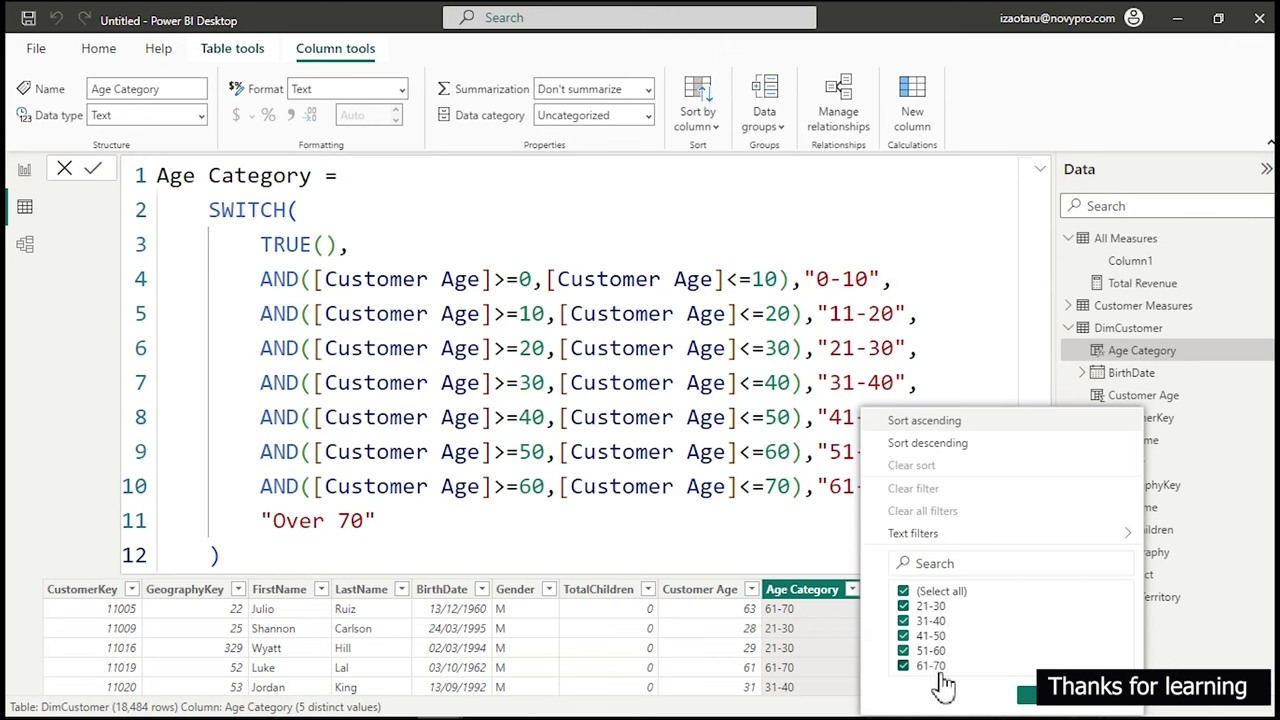
{"action": "left_click", "coordinate": [936, 380]}
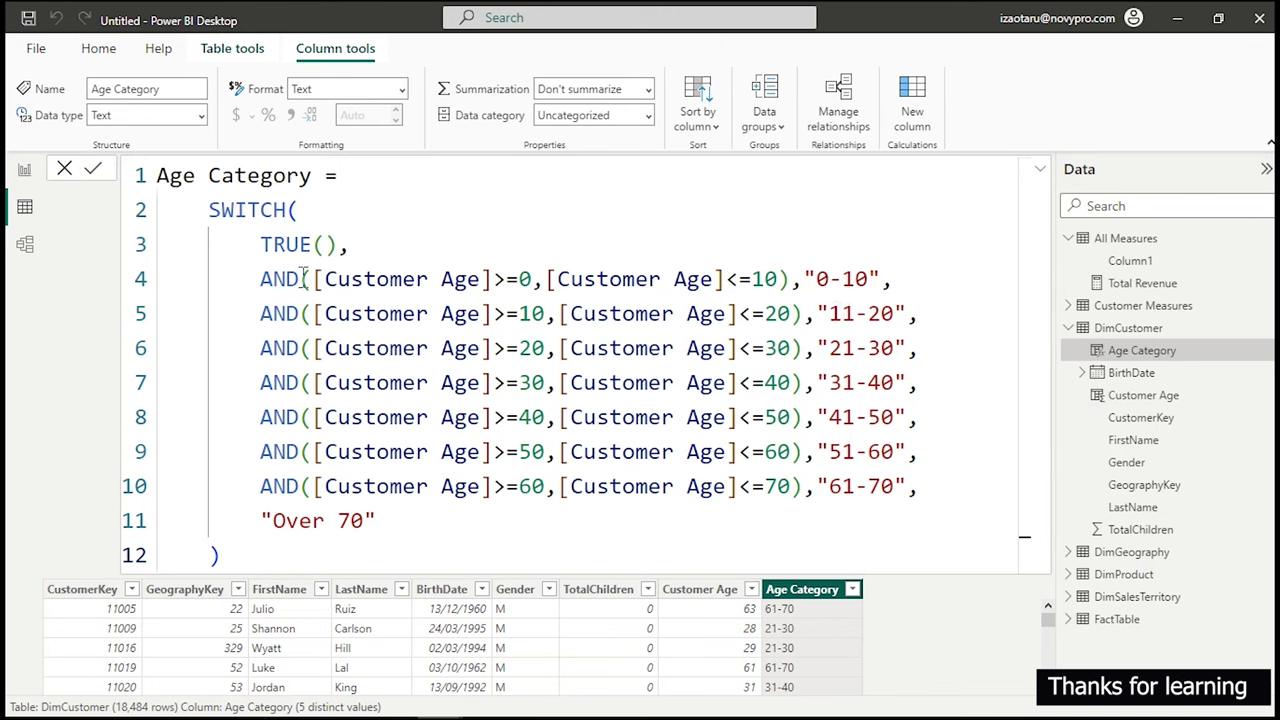
{"action": "left_click_drag", "start_coordinate": [258, 279], "coordinate": [906, 313]}
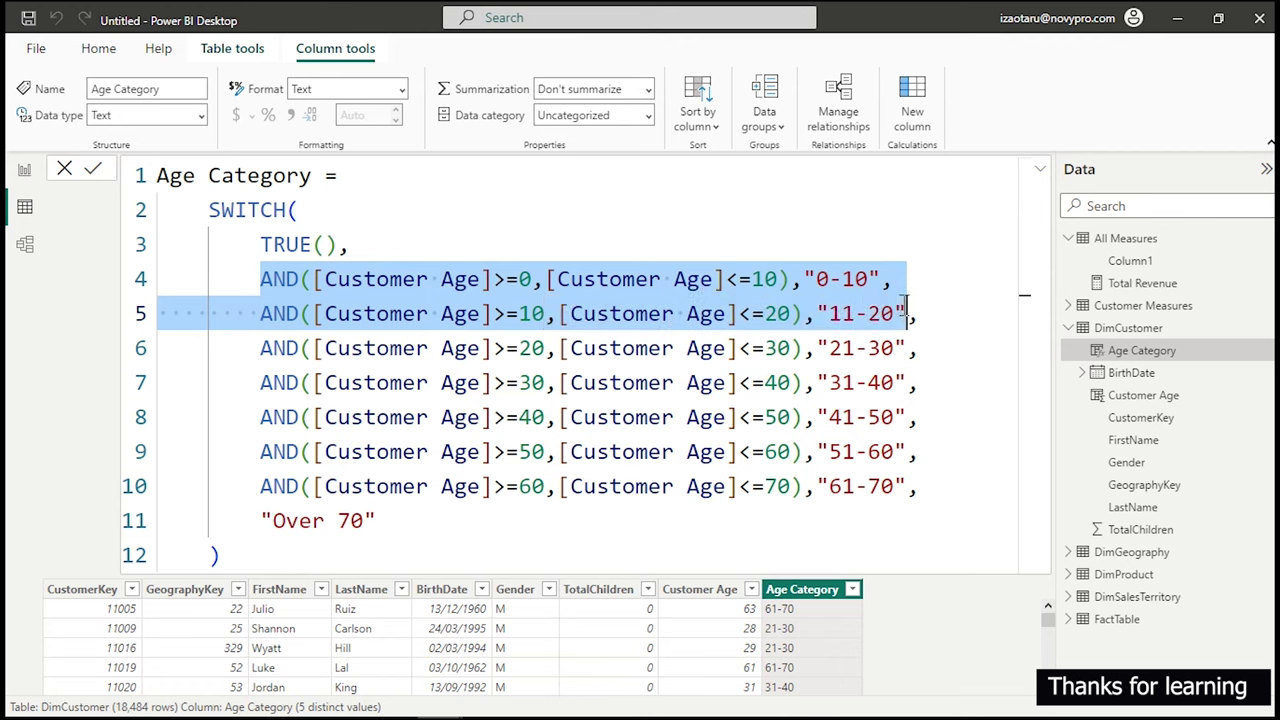
{"action": "left_click", "coordinate": [904, 307]}
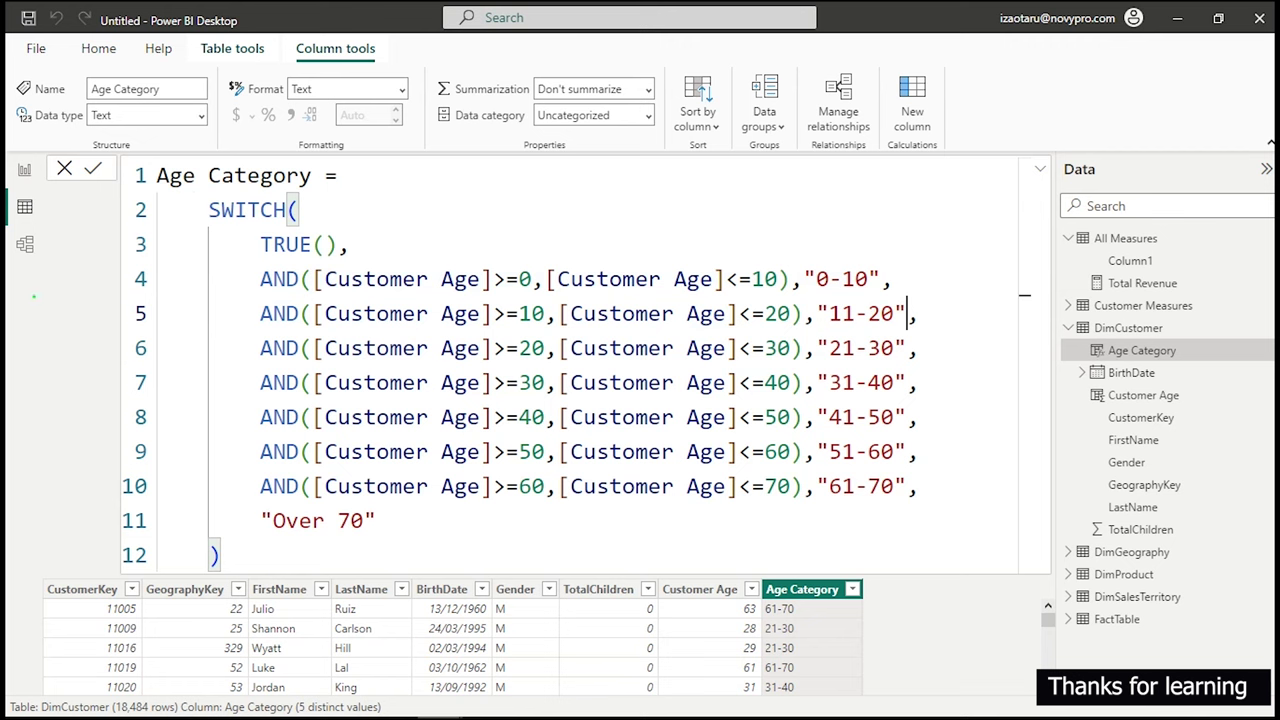
{"action": "mouse_move", "coordinate": [260, 255]}
{"action": "left_mouse_down"}
{"action": "mouse_move", "coordinate": [286, 326]}
{"action": "mouse_move", "coordinate": [914, 330]}
{"action": "left_mouse_up"}
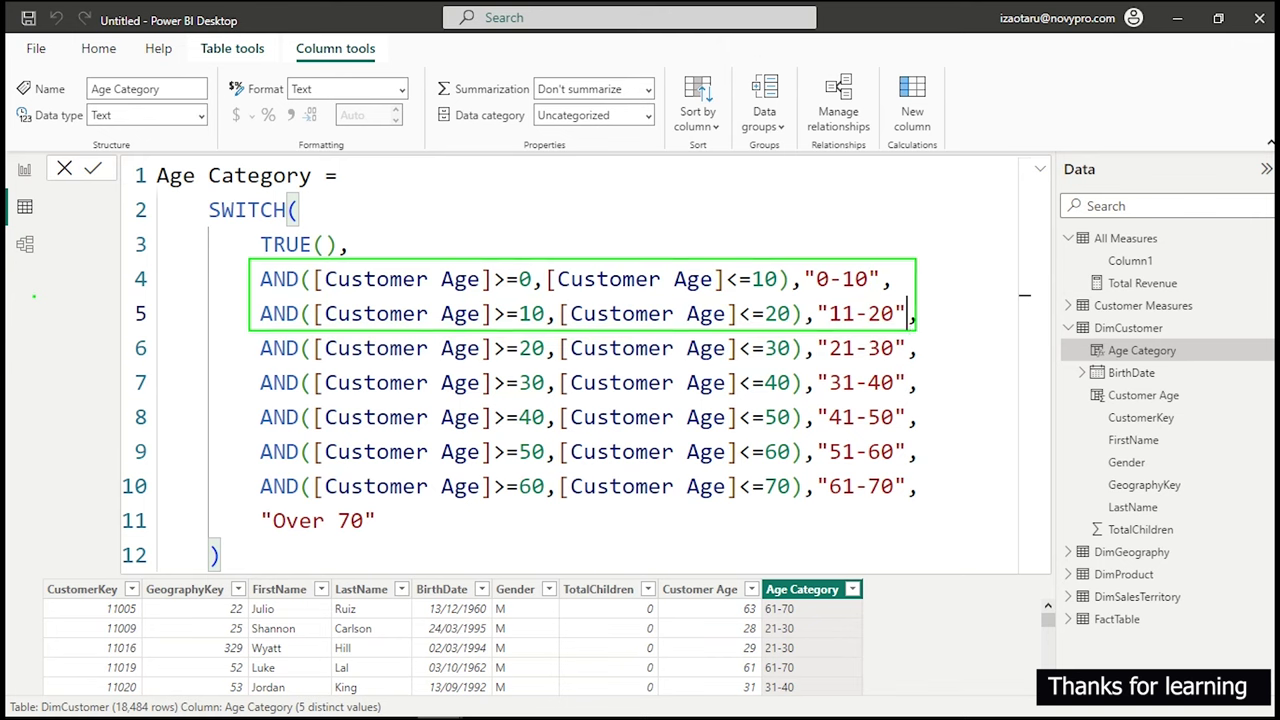
{"action": "mouse_move", "coordinate": [241, 506]}
{"action": "left_mouse_down"}
{"action": "mouse_move", "coordinate": [288, 526]}
{"action": "mouse_move", "coordinate": [401, 534]}
{"action": "left_mouse_up"}
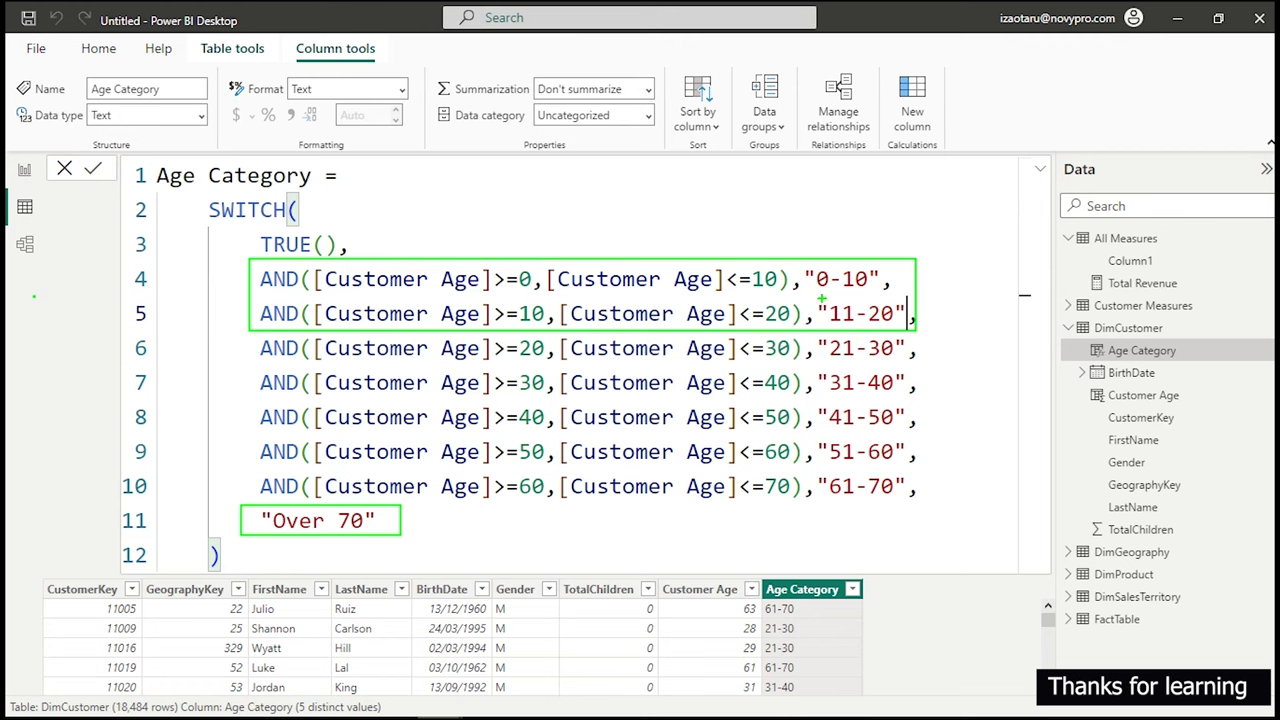
{"action": "mouse_move", "coordinate": [817, 297]}
{"action": "left_mouse_down"}
{"action": "mouse_move", "coordinate": [842, 328]}
{"action": "mouse_move", "coordinate": [908, 328]}
{"action": "left_mouse_up"}
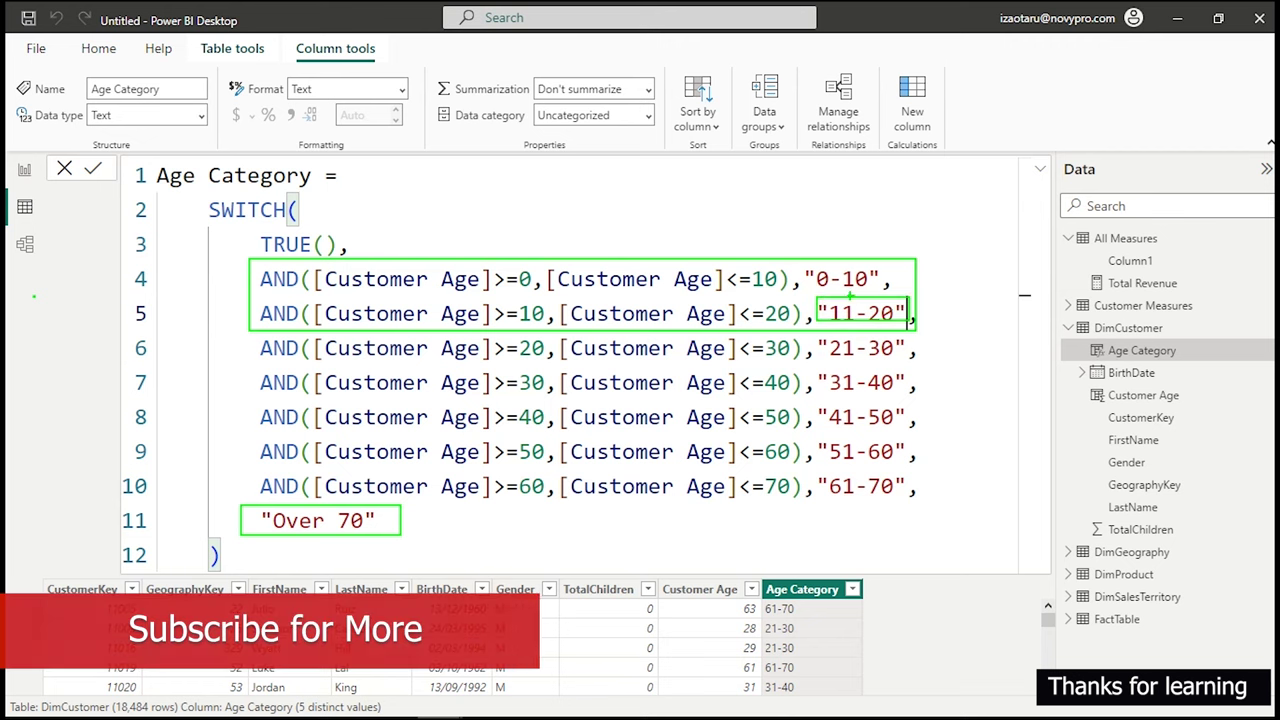
{"action": "mouse_move", "coordinate": [808, 265]}
{"action": "left_mouse_down"}
{"action": "mouse_move", "coordinate": [810, 293]}
{"action": "mouse_move", "coordinate": [884, 294]}
{"action": "left_mouse_up"}
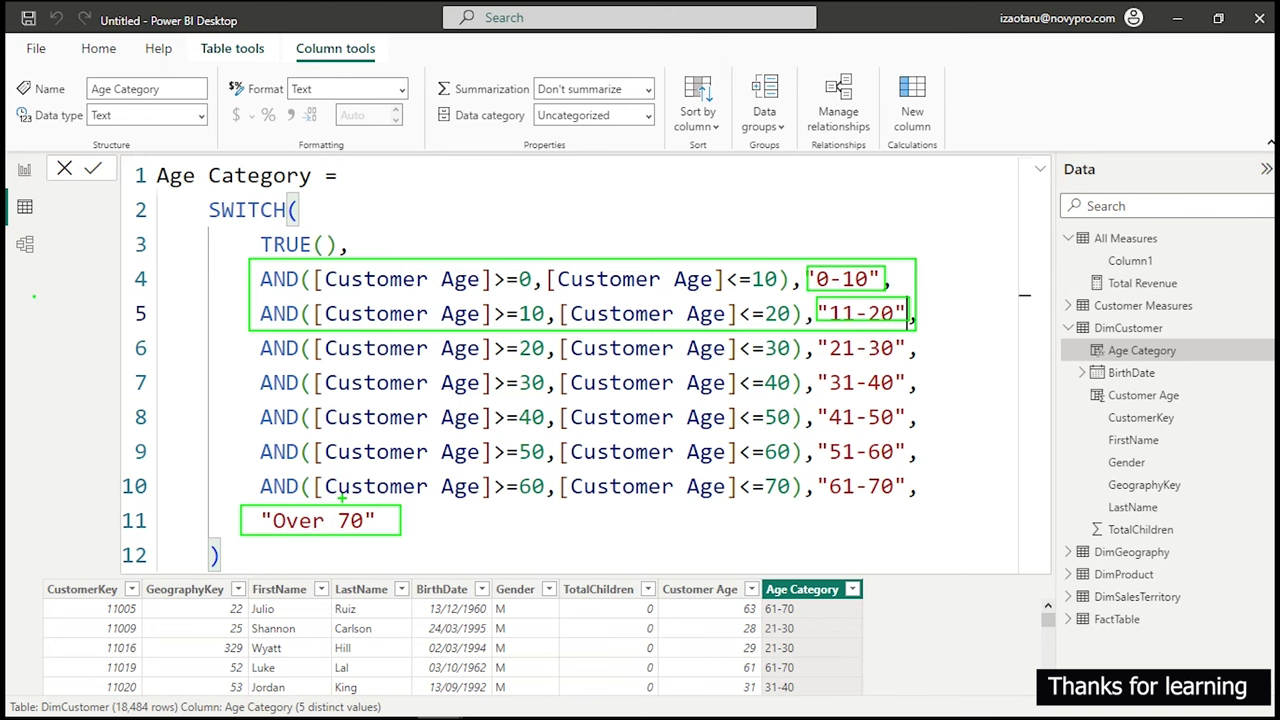
{"action": "key", "text": "Escape"}
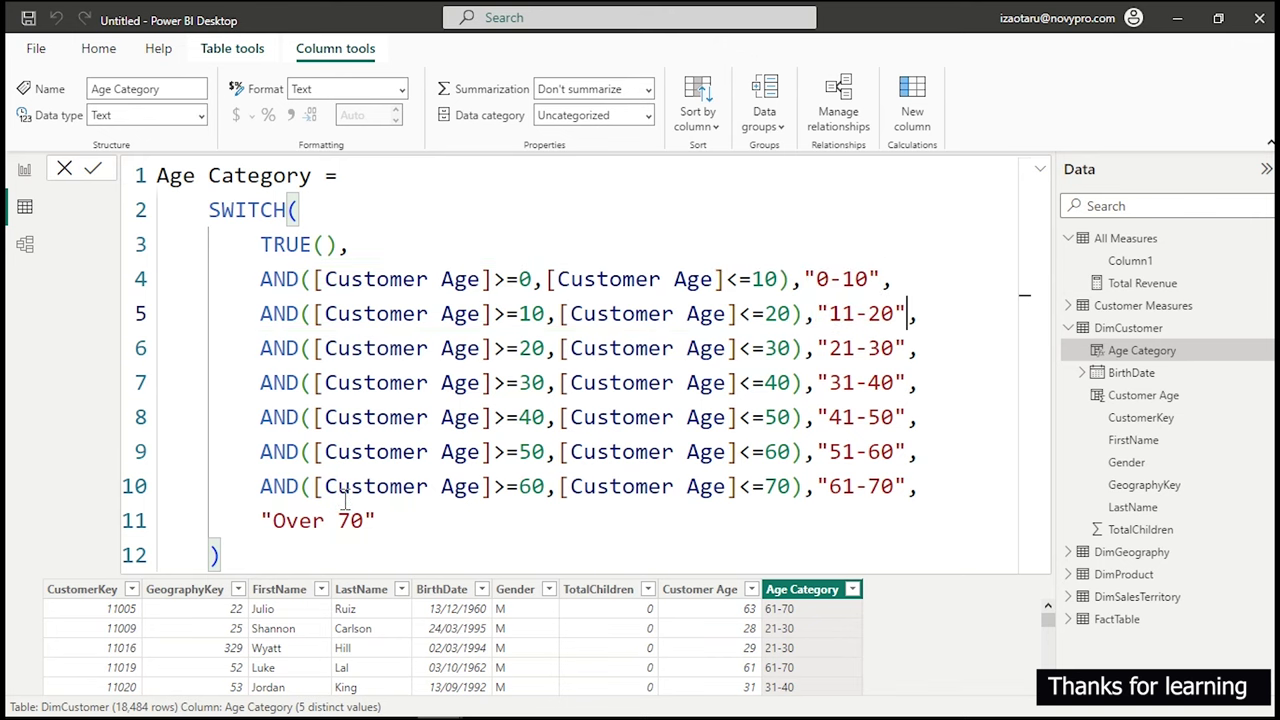
Return to the report page, move the Total Revenue card to the page's left edge and deselect it.
{"action": "left_click", "coordinate": [25, 175]}
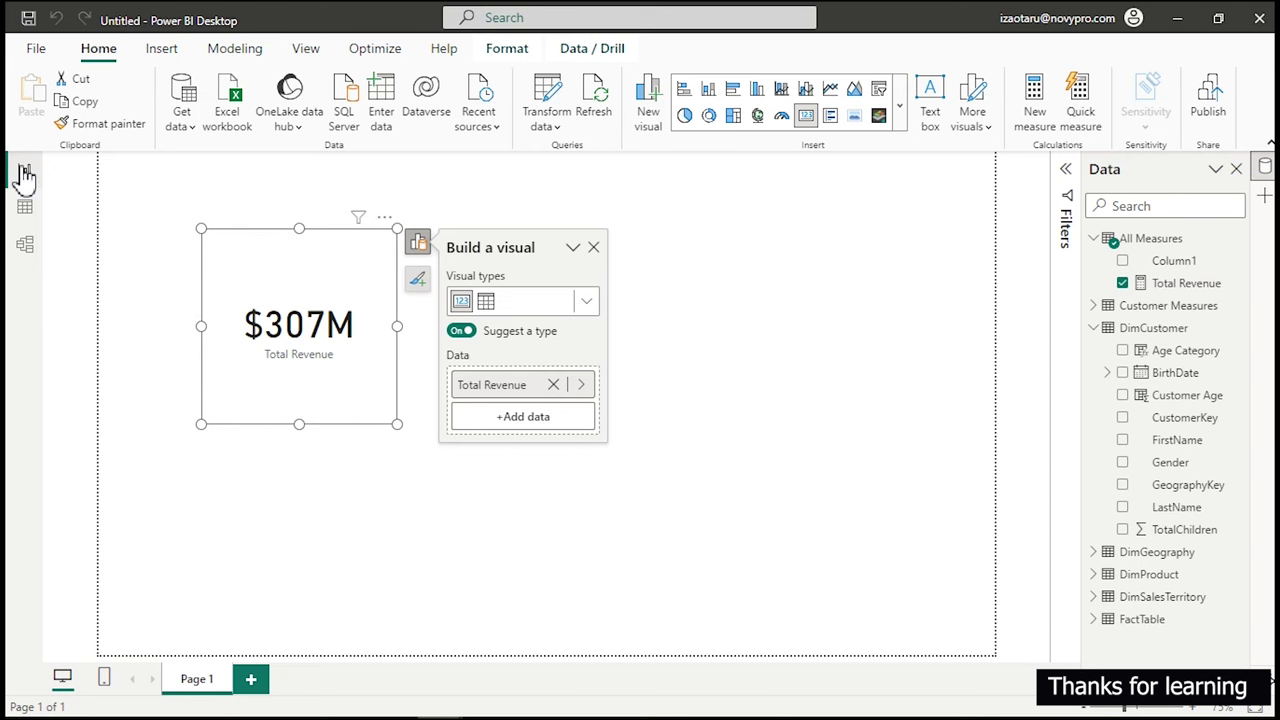
{"action": "left_click_drag", "start_coordinate": [305, 292], "coordinate": [200, 280]}
{"action": "left_click", "coordinate": [197, 275]}
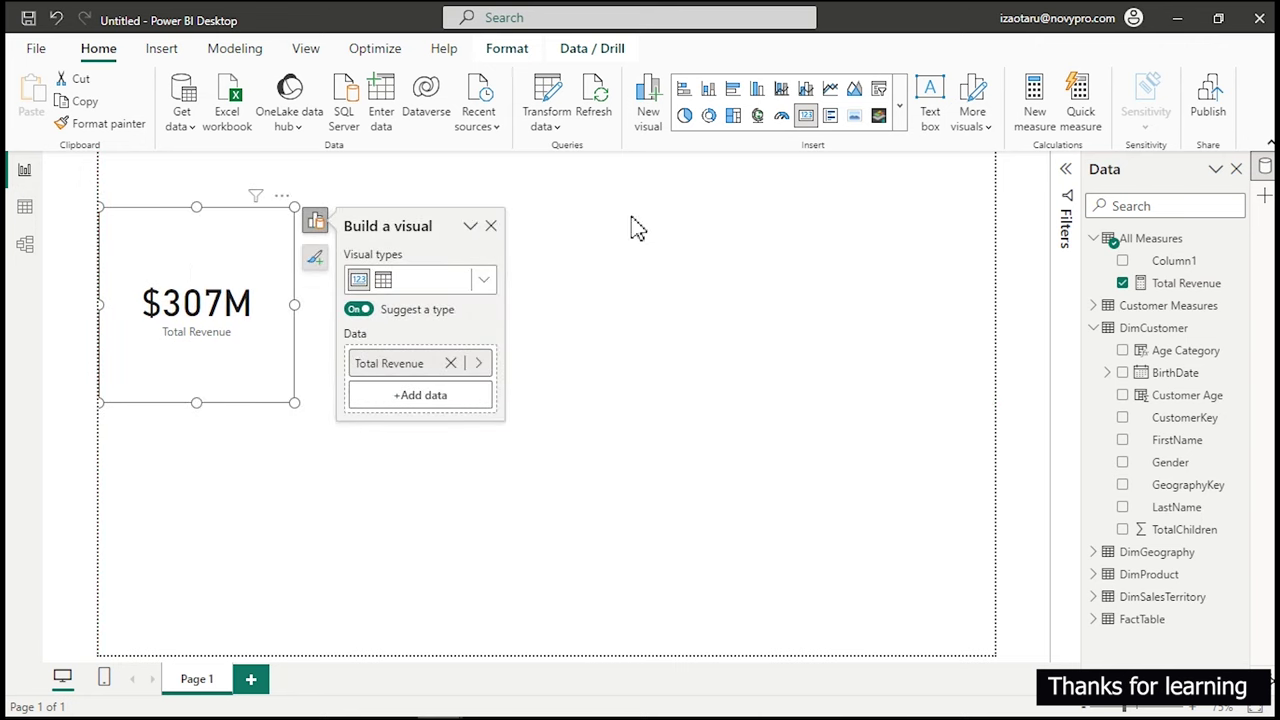
{"action": "left_click", "coordinate": [665, 288]}
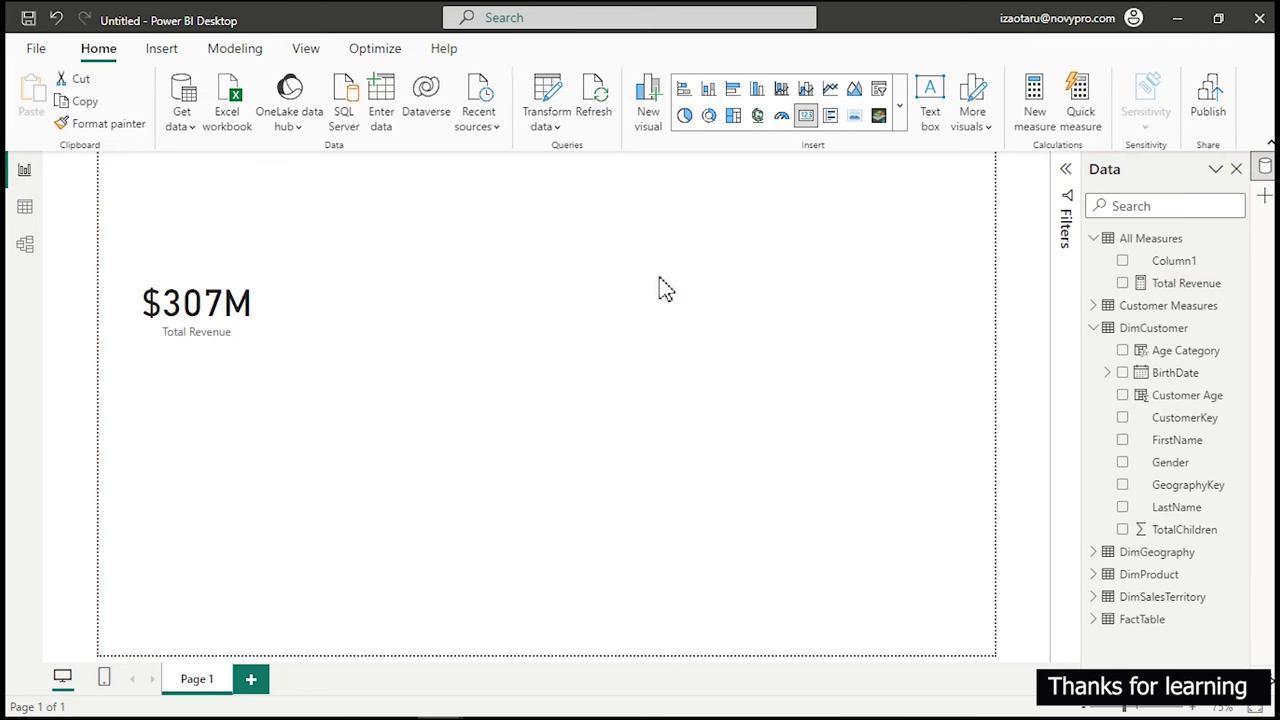
Insert a clustered column chart, place it beside the Total Revenue card and widen it across most of the remaining page.
{"action": "left_click", "coordinate": [758, 92]}
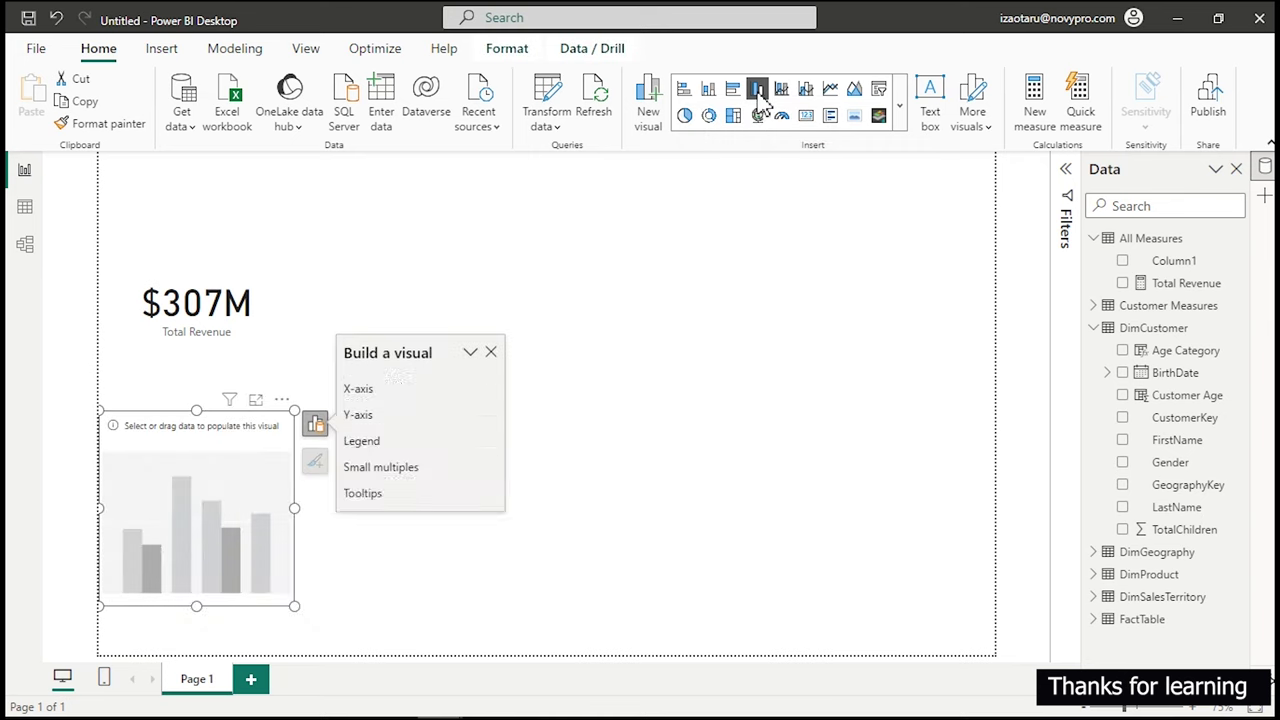
{"action": "left_click_drag", "start_coordinate": [209, 503], "coordinate": [513, 304]}
{"action": "left_click_drag", "start_coordinate": [593, 411], "coordinate": [895, 412]}
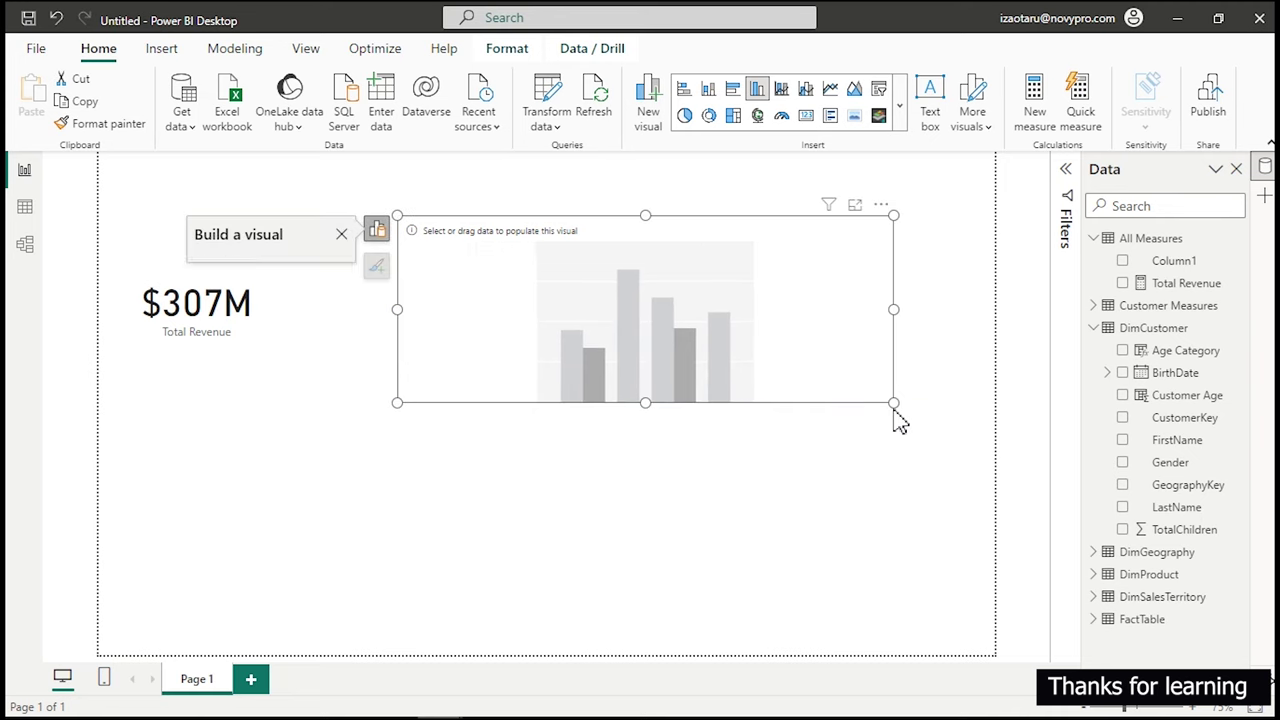
Set the column chart's X-axis to Age Category and its Y-axis to the Total Revenue measure.
{"action": "left_click", "coordinate": [1123, 351]}
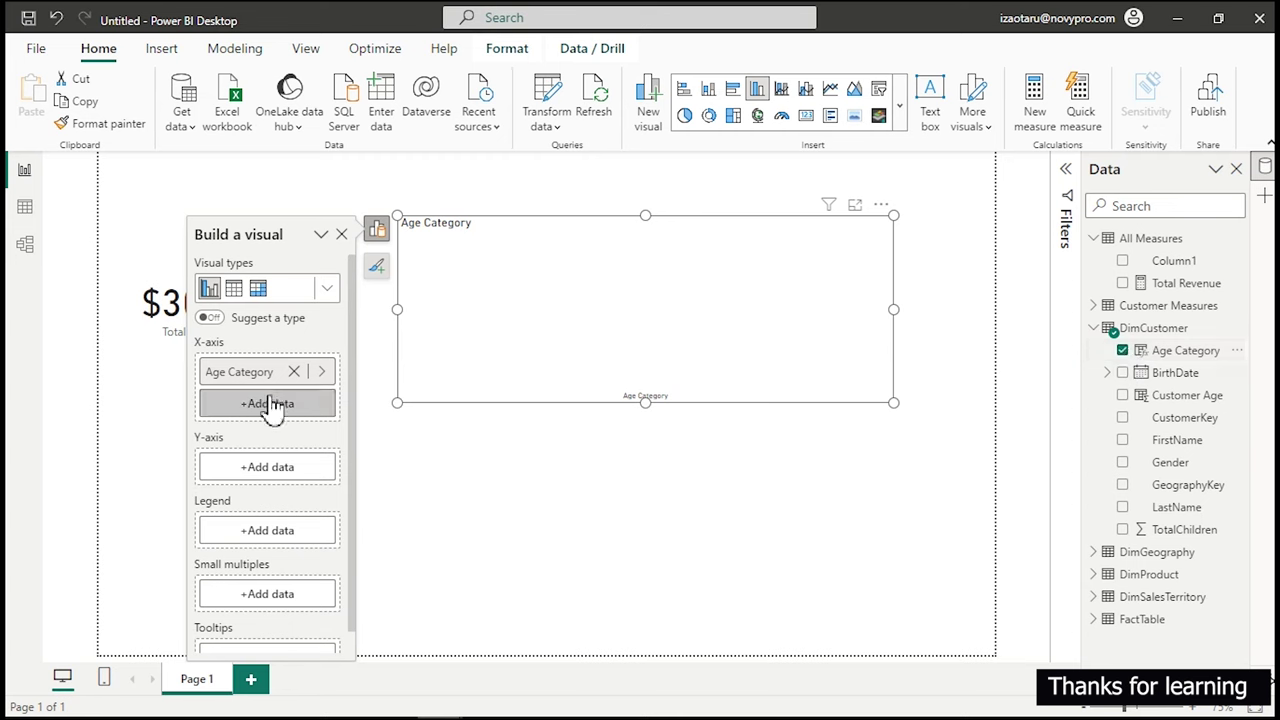
{"action": "left_click", "coordinate": [268, 470]}
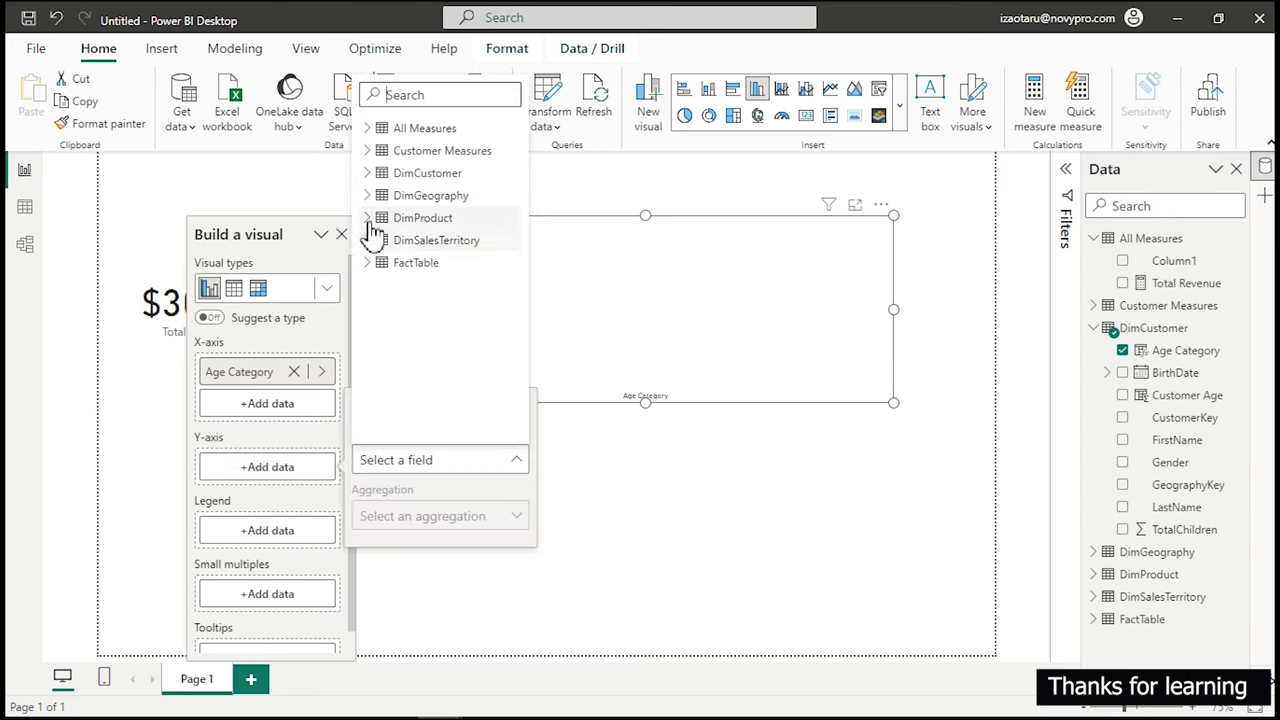
{"action": "left_click", "coordinate": [368, 128]}
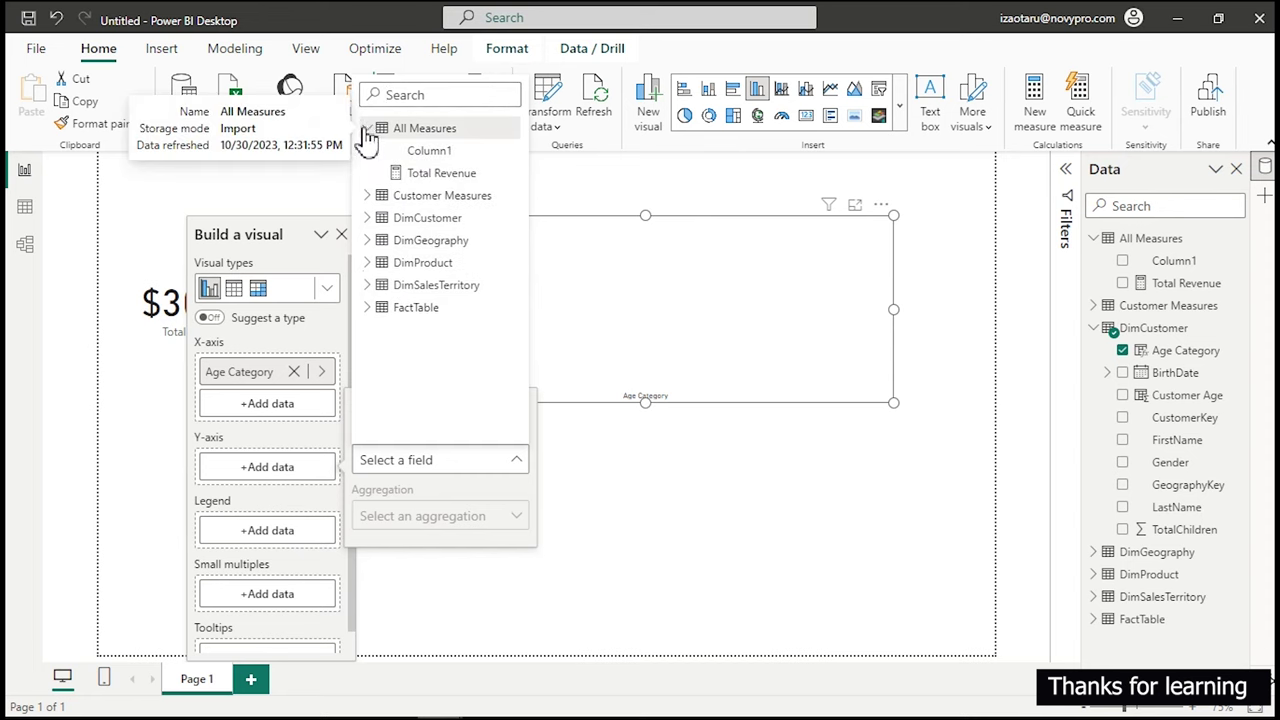
{"action": "left_click", "coordinate": [442, 174]}
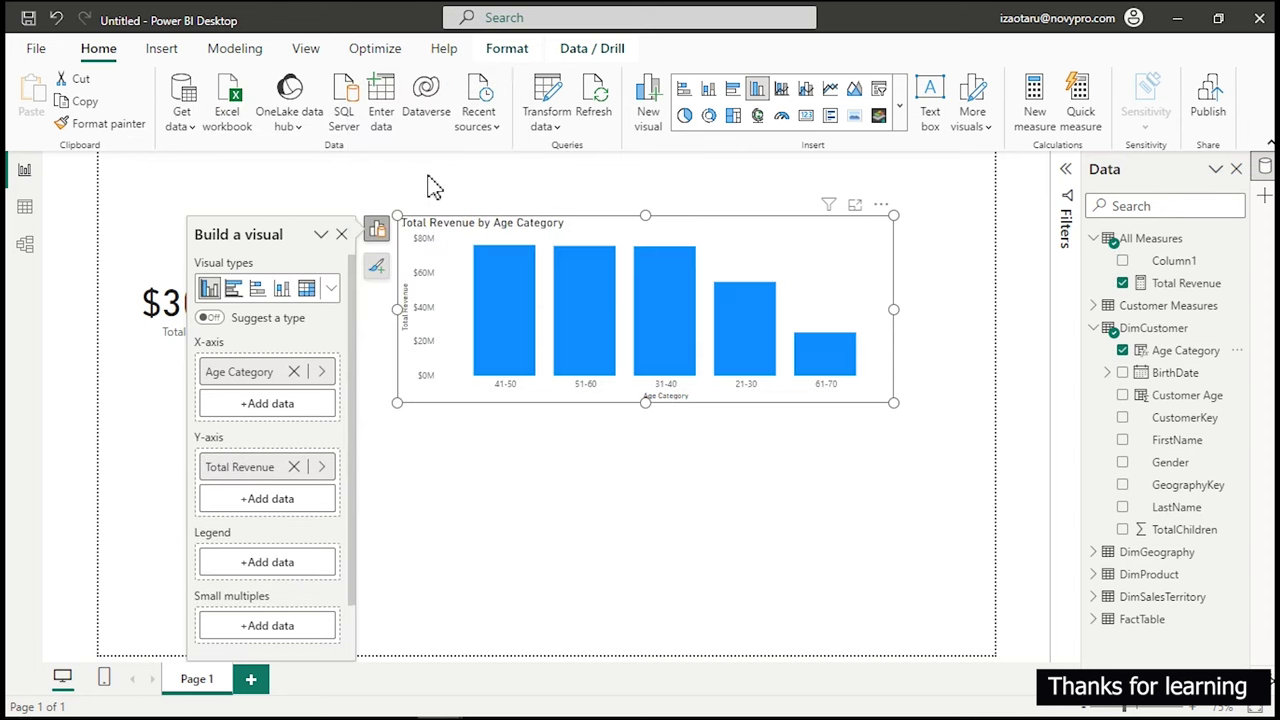
Sort the chart's axis by Age Category in ascending order and move the chart slightly lower on the page.
{"action": "mouse_move", "coordinate": [686, 330]}
{"action": "left_click", "coordinate": [880, 206]}
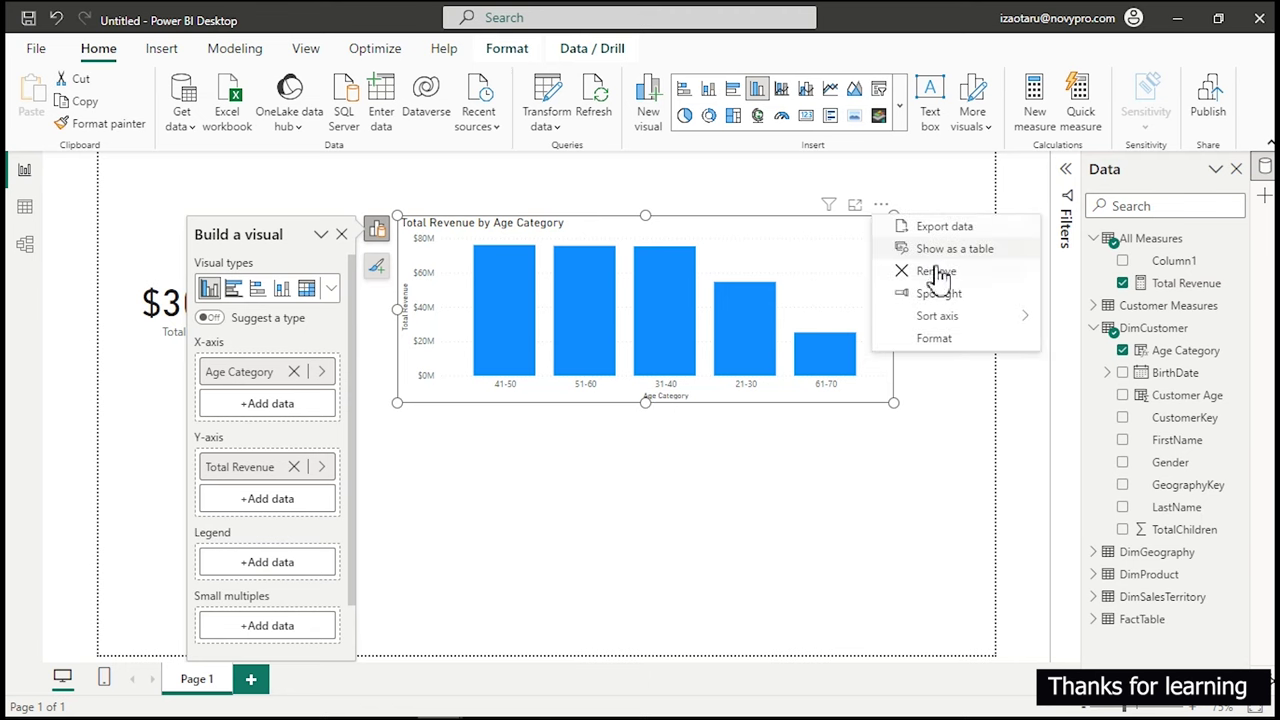
{"action": "mouse_move", "coordinate": [983, 332]}
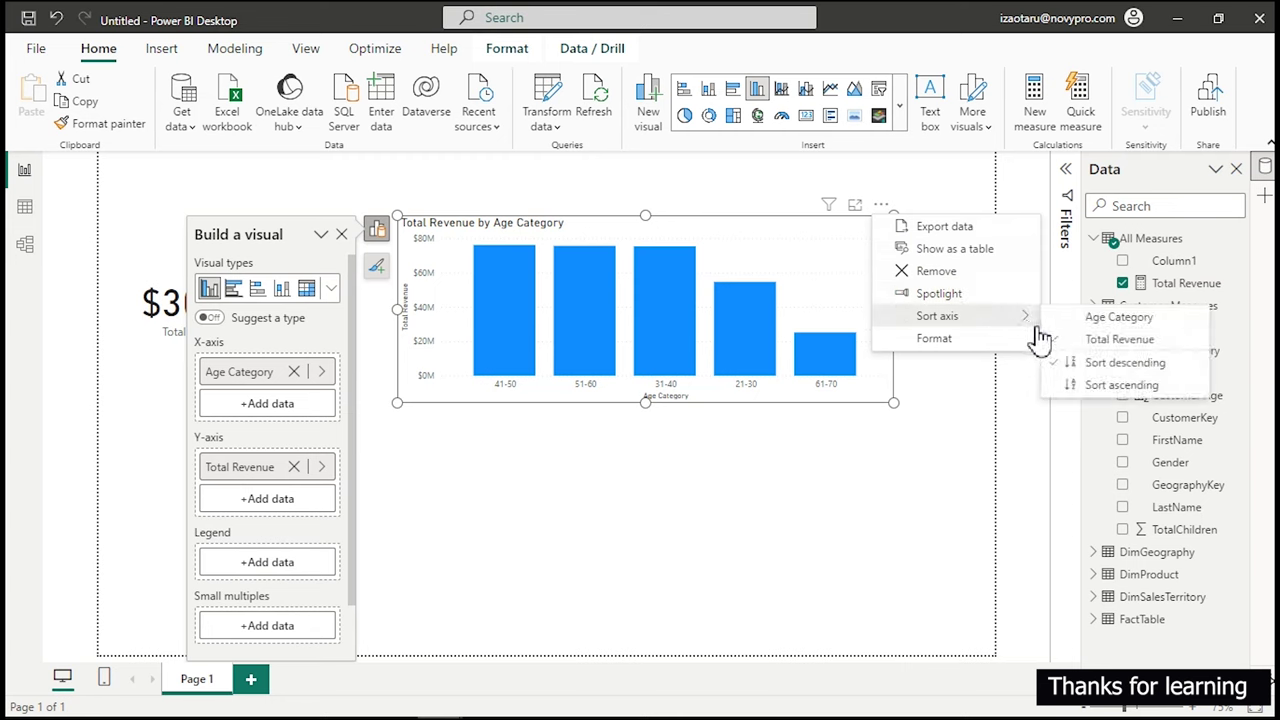
{"action": "left_click", "coordinate": [1128, 318]}
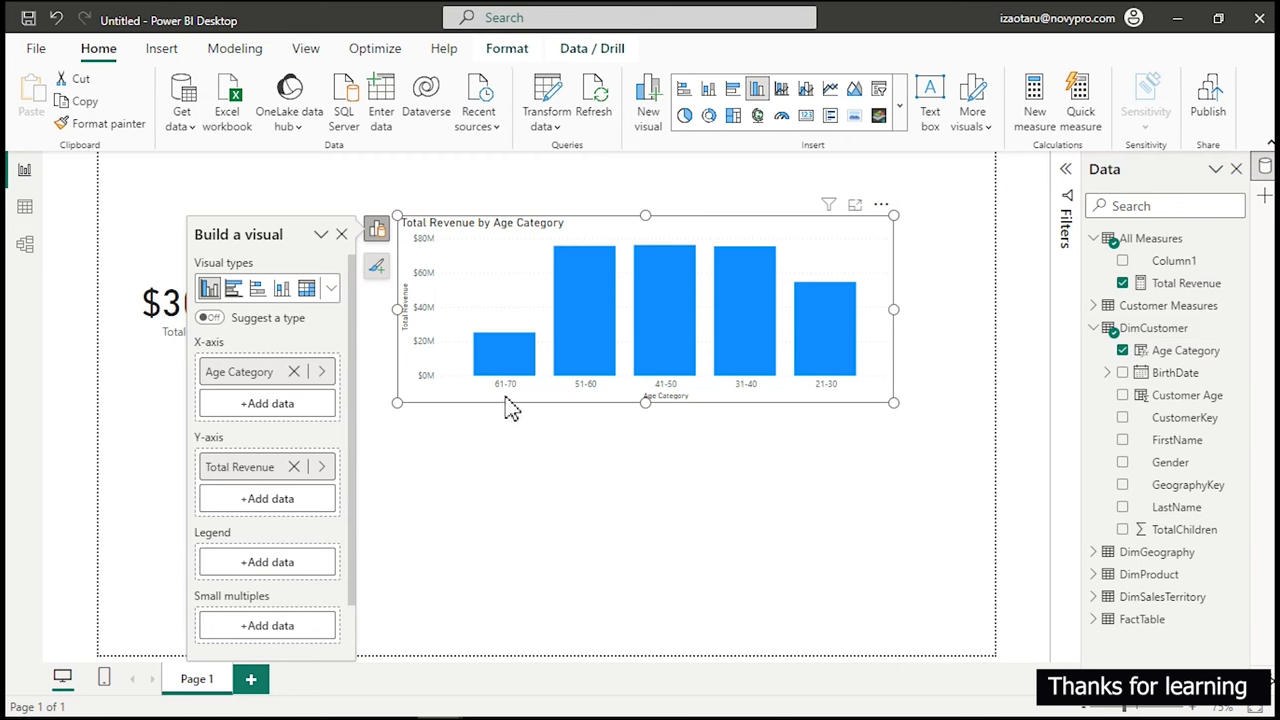
{"action": "left_click", "coordinate": [881, 208]}
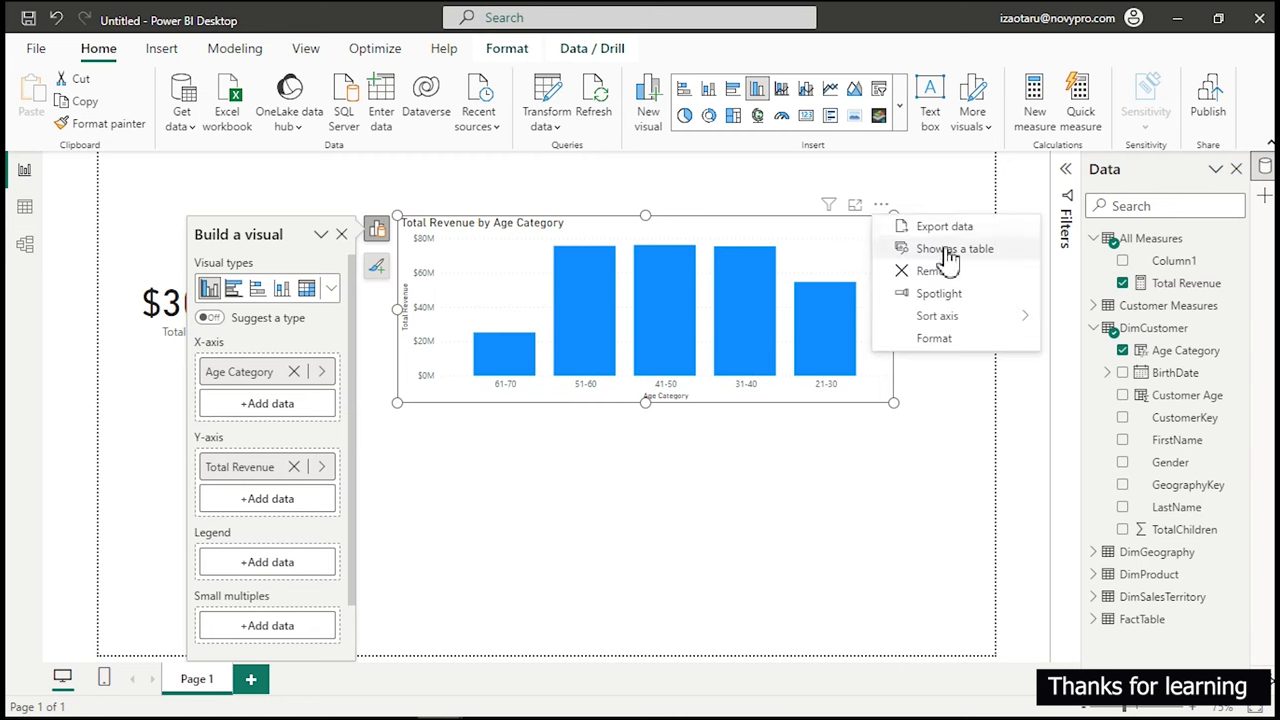
{"action": "mouse_move", "coordinate": [948, 318]}
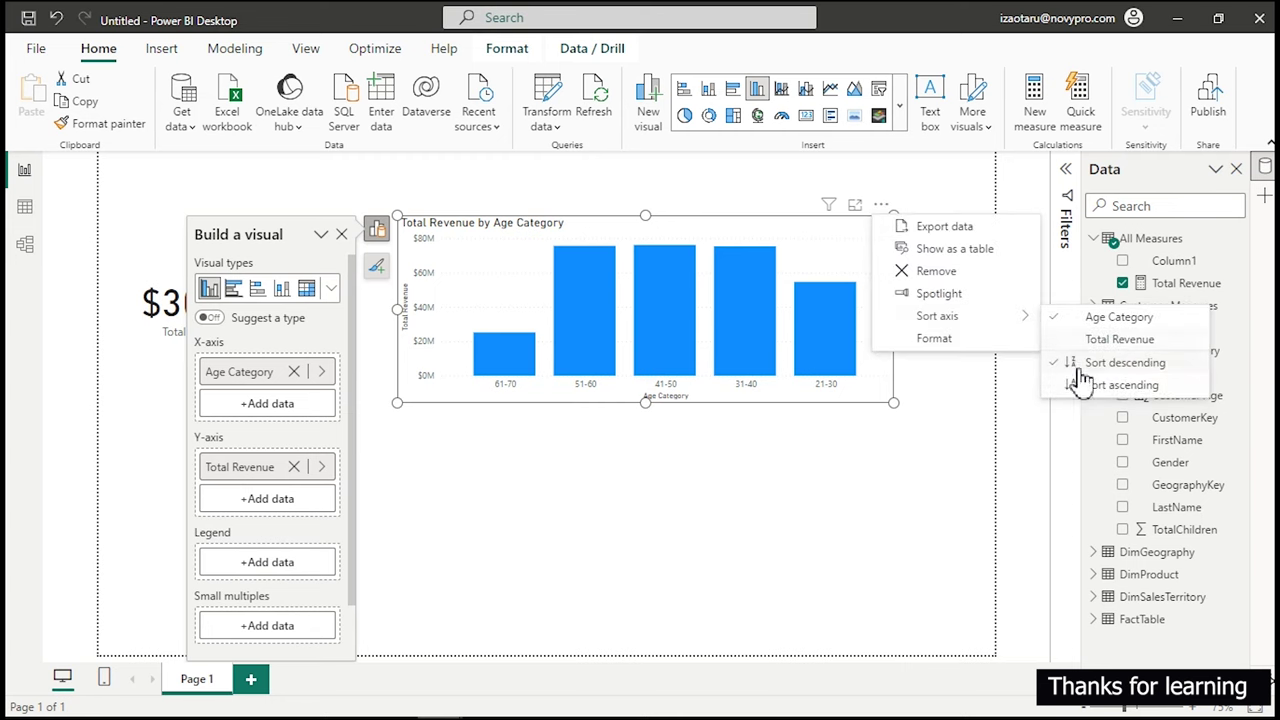
{"action": "left_click", "coordinate": [1097, 388]}
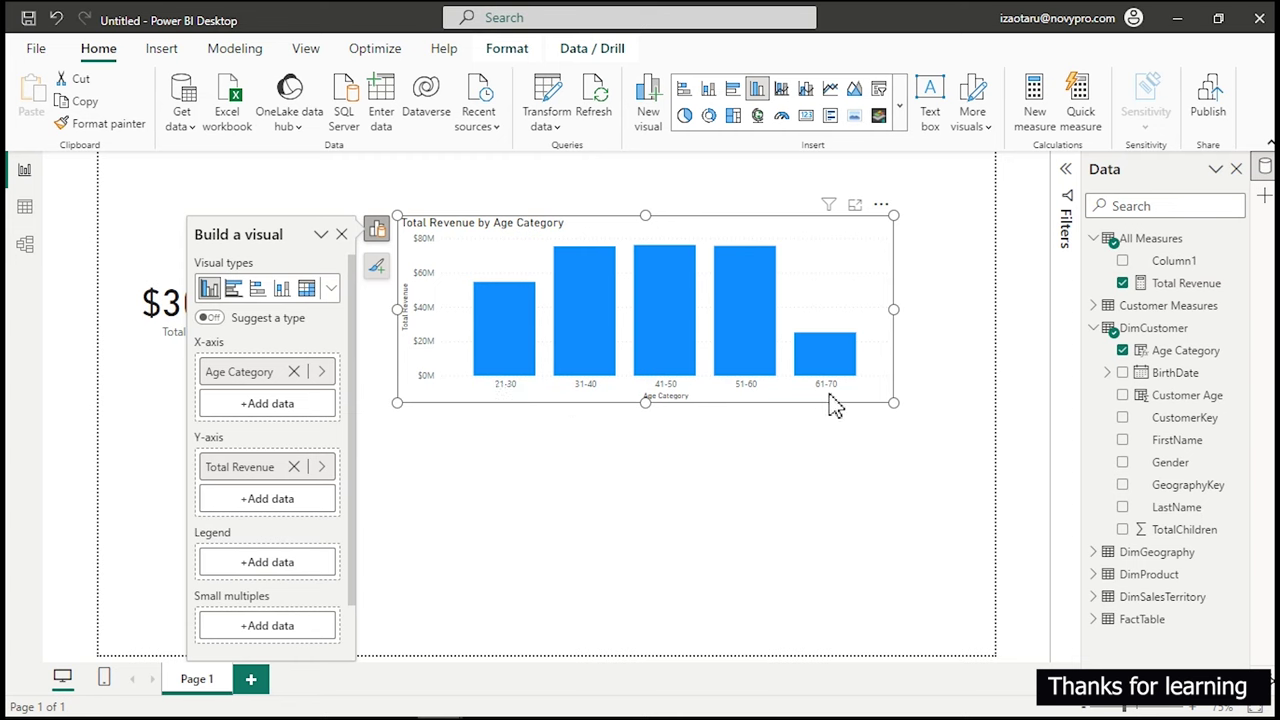
{"action": "left_click_drag", "start_coordinate": [829, 266], "coordinate": [868, 323]}
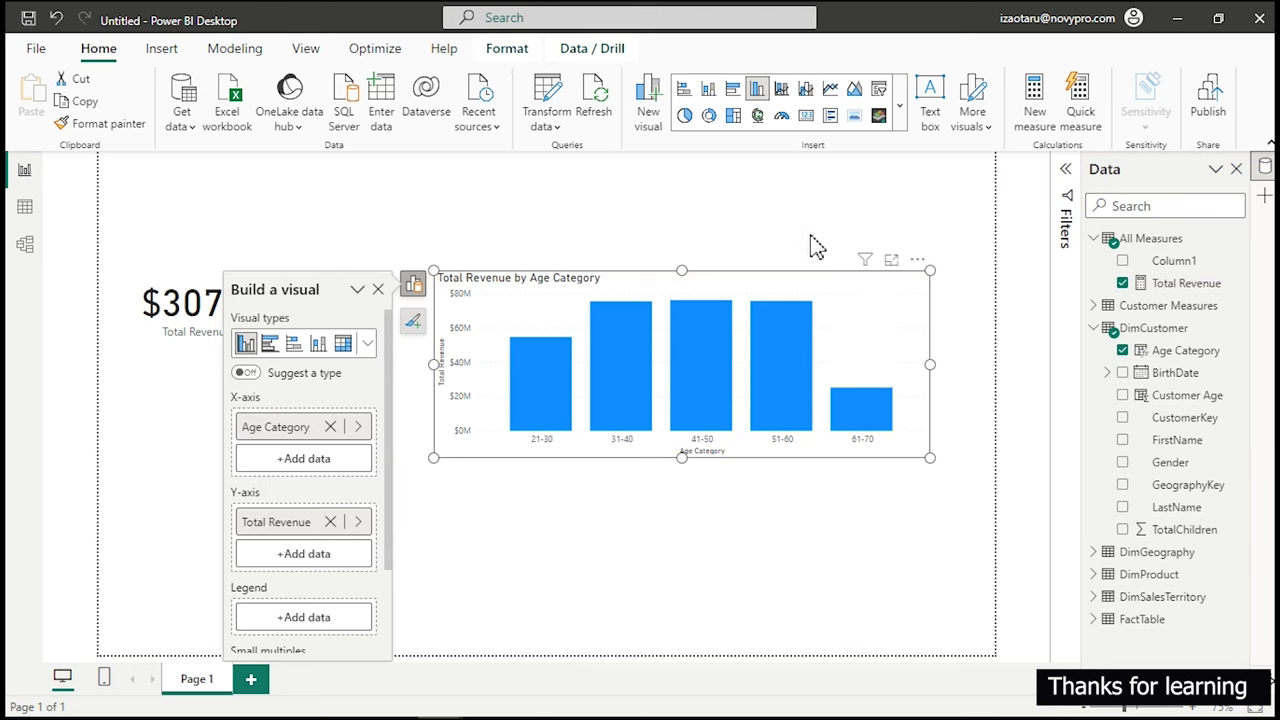
Collapse the All Measures and DimCustomer tables and create a new measure in the Customer Measures table.
{"action": "left_click", "coordinate": [1095, 239]}
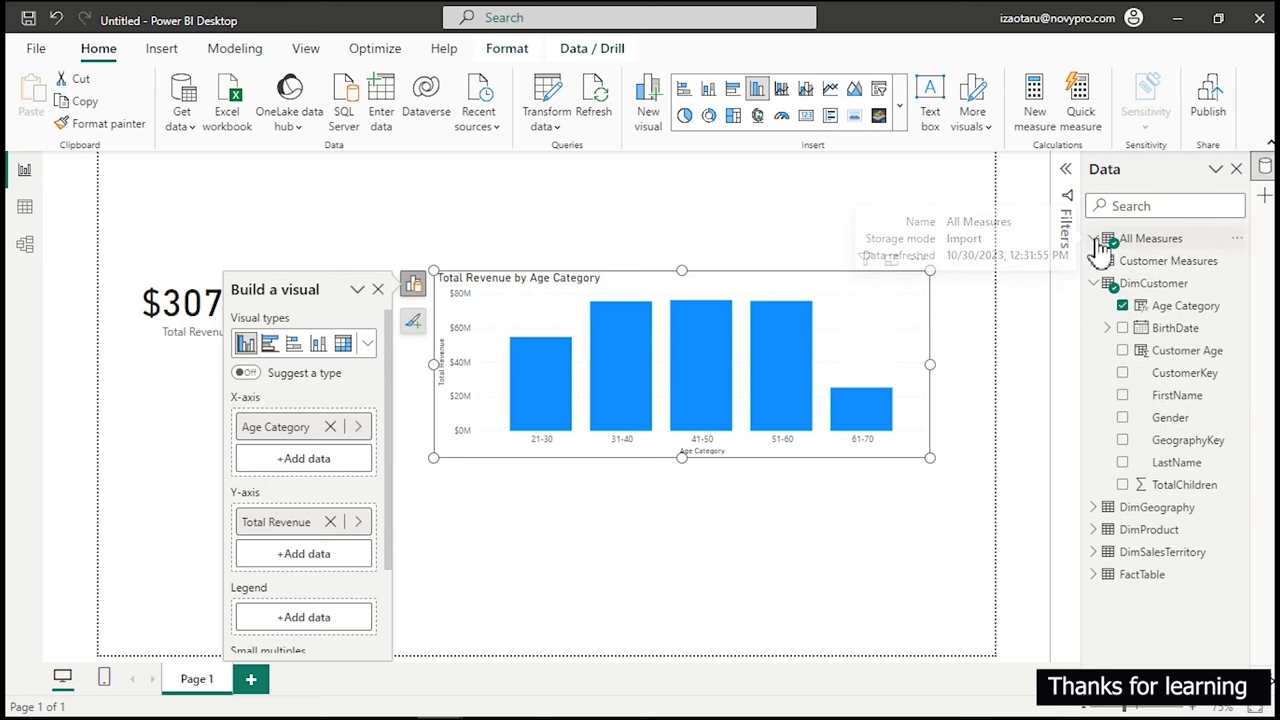
{"action": "left_click", "coordinate": [1096, 284]}
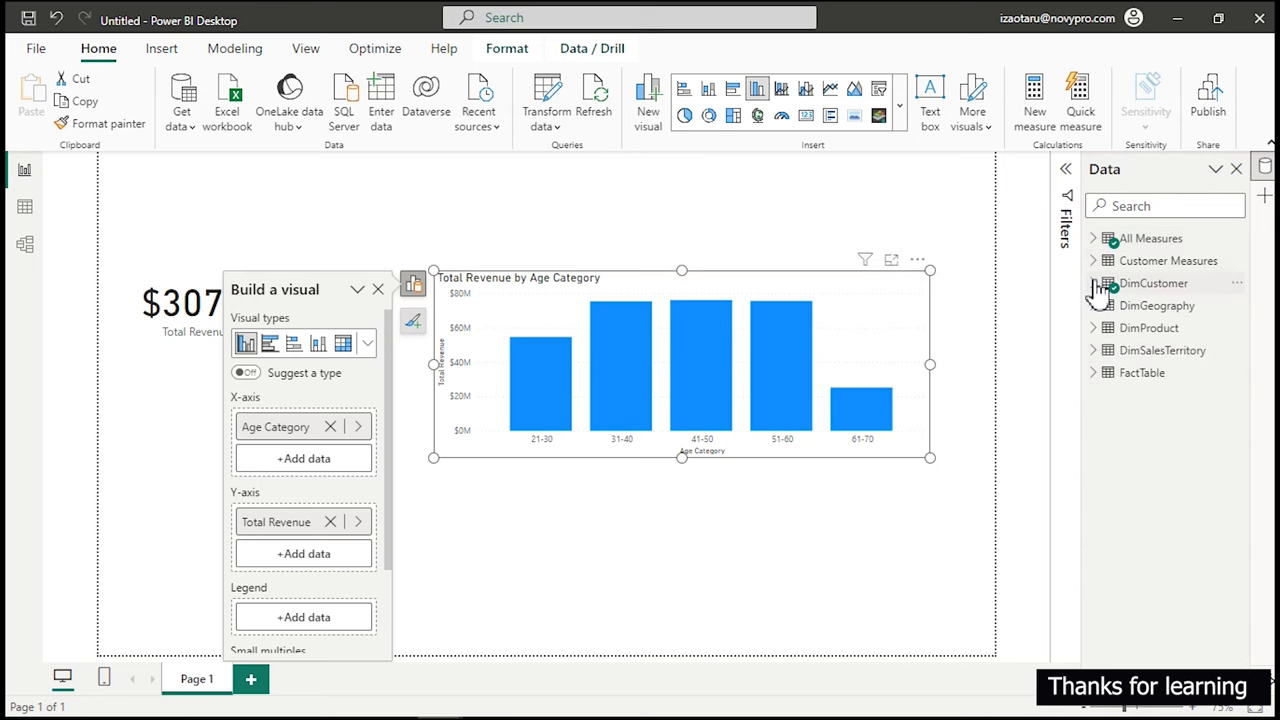
{"action": "left_click", "coordinate": [1094, 261]}
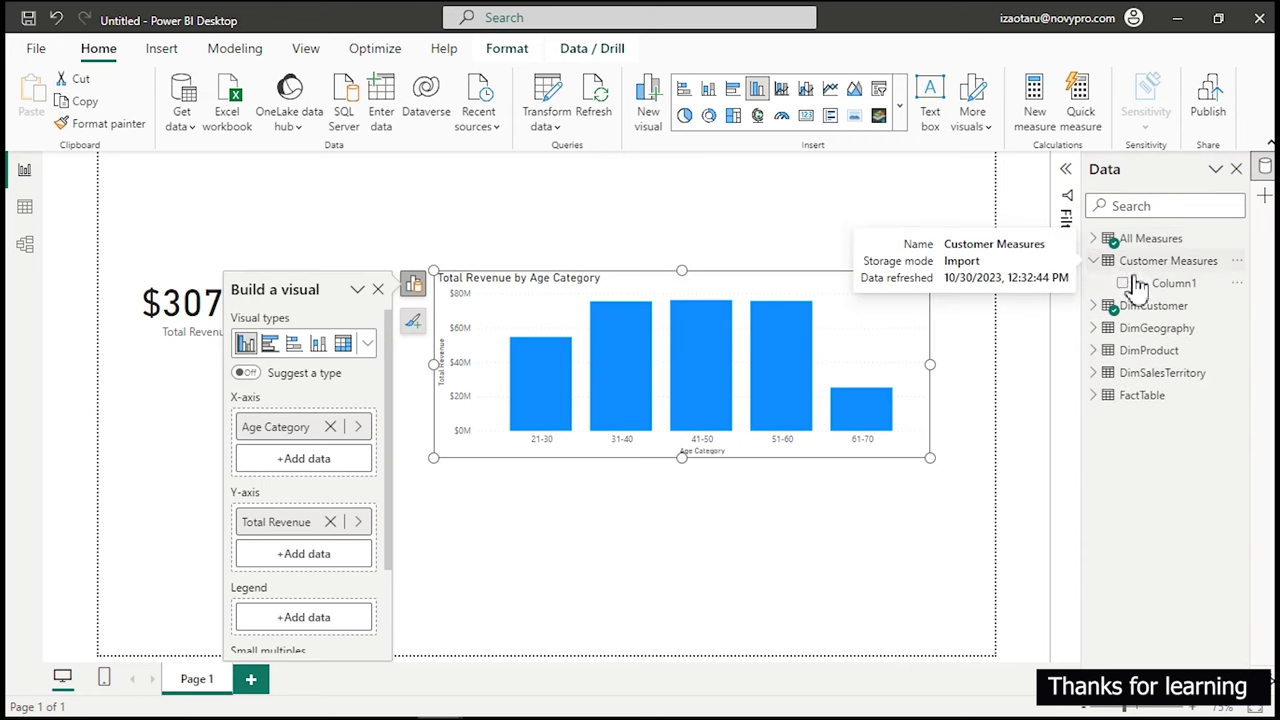
{"action": "left_click", "coordinate": [1170, 284]}
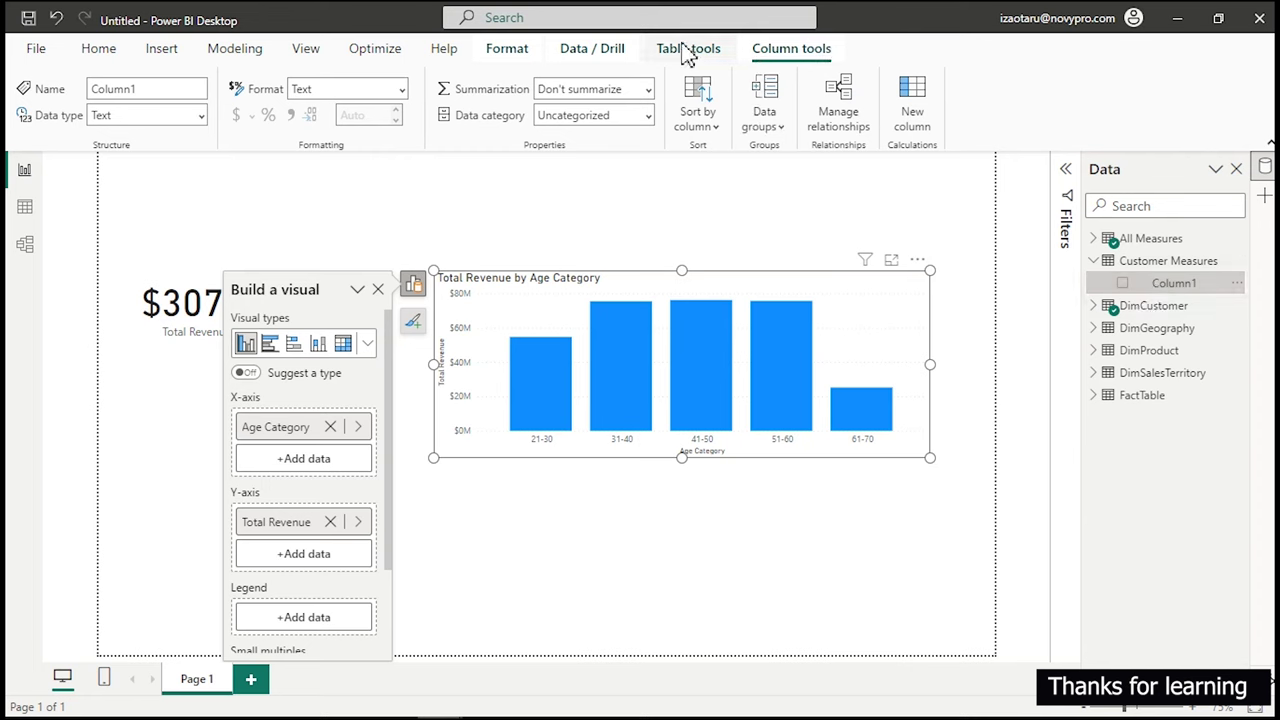
{"action": "left_click", "coordinate": [686, 50]}
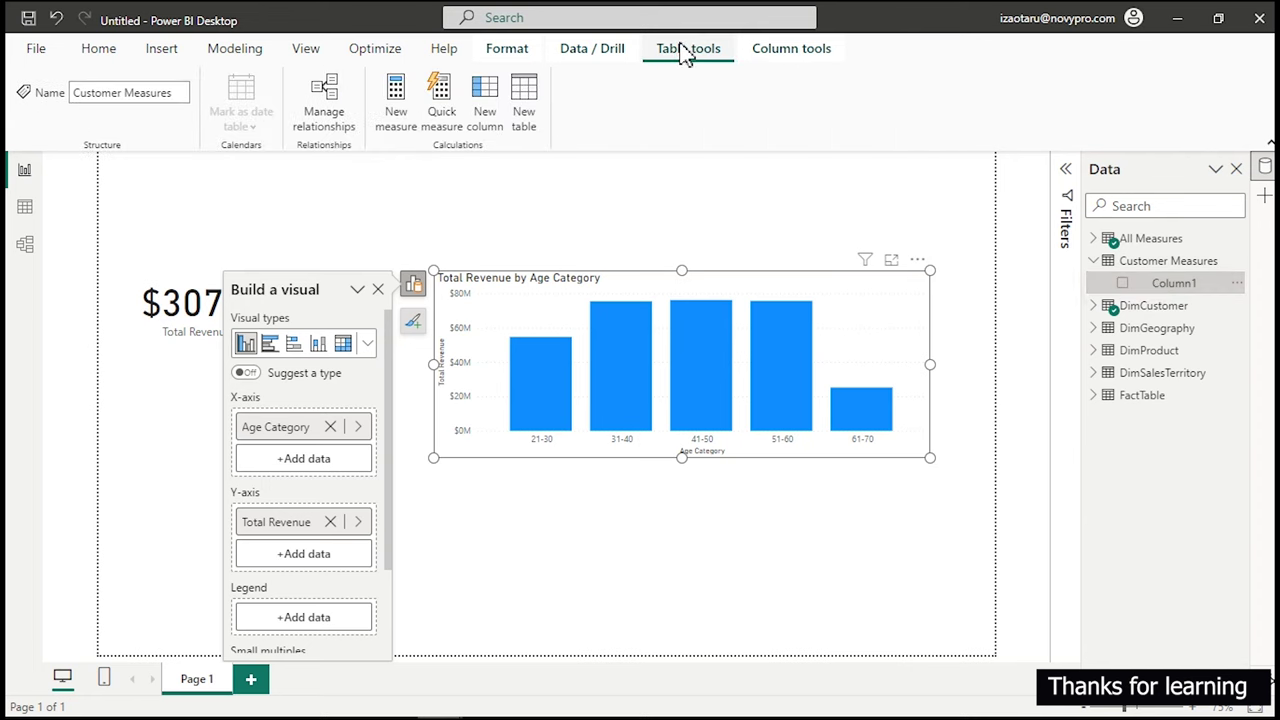
{"action": "left_click", "coordinate": [397, 100]}
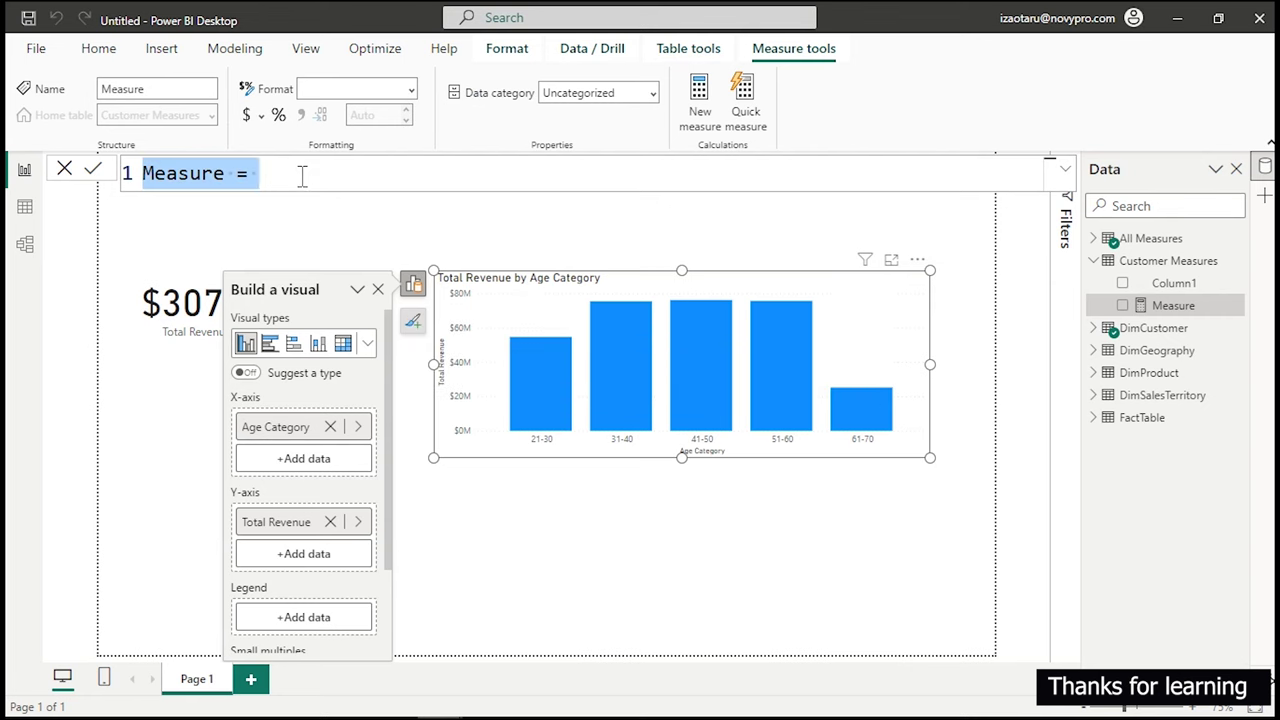
Name the new measure "Avg Revenue (Age Group)" and start its formula on a second line after the equals sign.
{"action": "type", "text": "Av"}
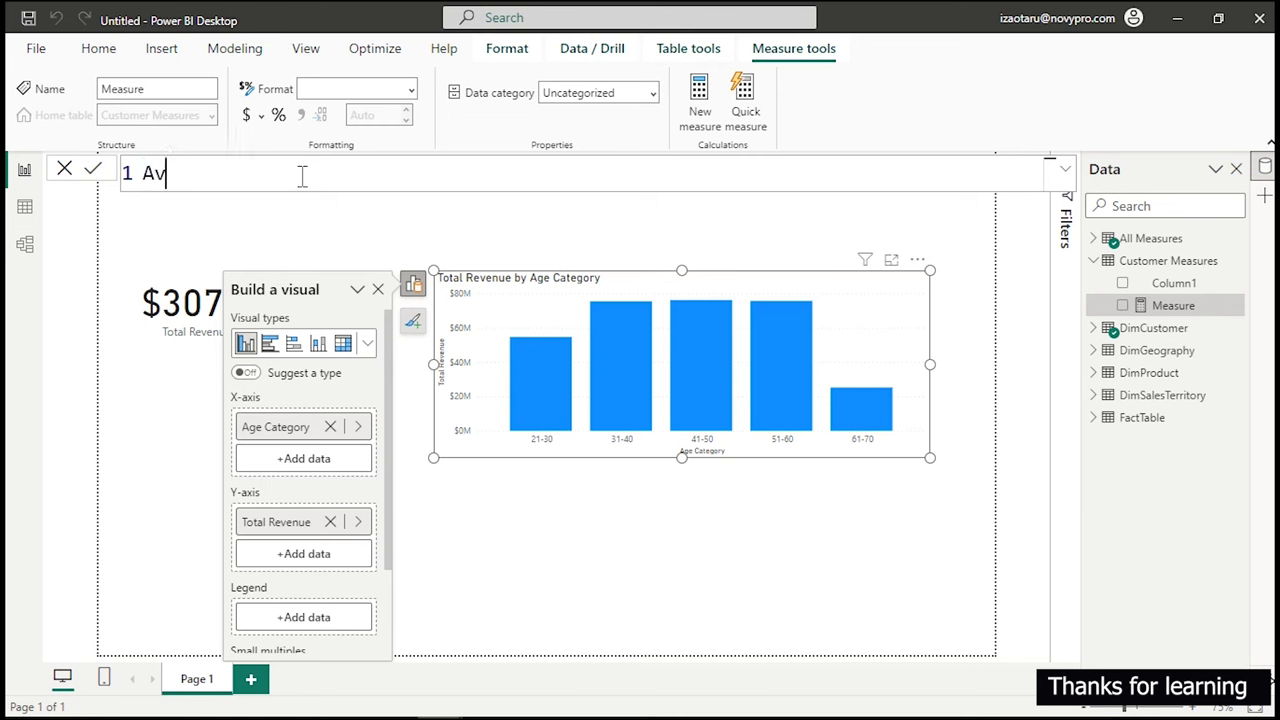
{"action": "type", "text": "g."}
{"action": "key", "text": "BackSpace"}
{"action": "type", "text": "Revenue "}
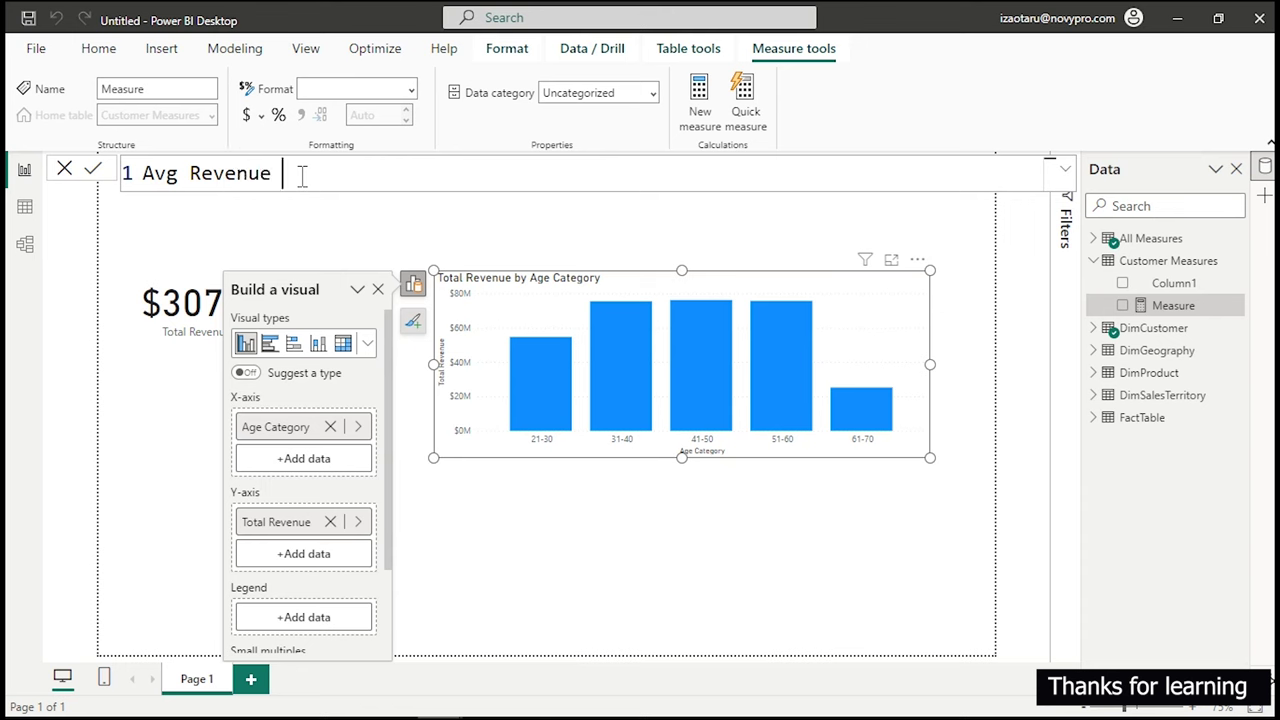
{"action": "type", "text": "(Age Grou"}
{"action": "key", "text": "BackSpace"}
{"action": "key", "text": "BackSpace"}
{"action": "key", "text": "BackSpace"}
{"action": "key", "text": "BackSpace"}
{"action": "type", "text": "Gr"}
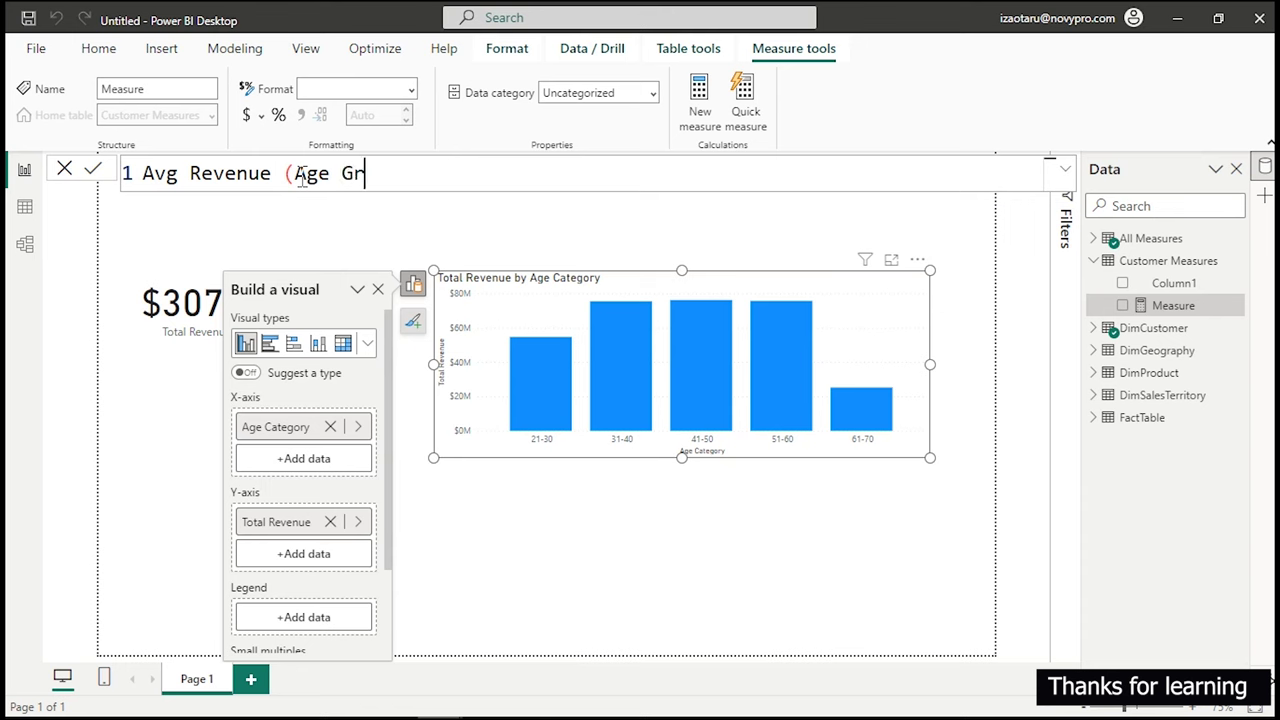
{"action": "type", "text": "oup)"}
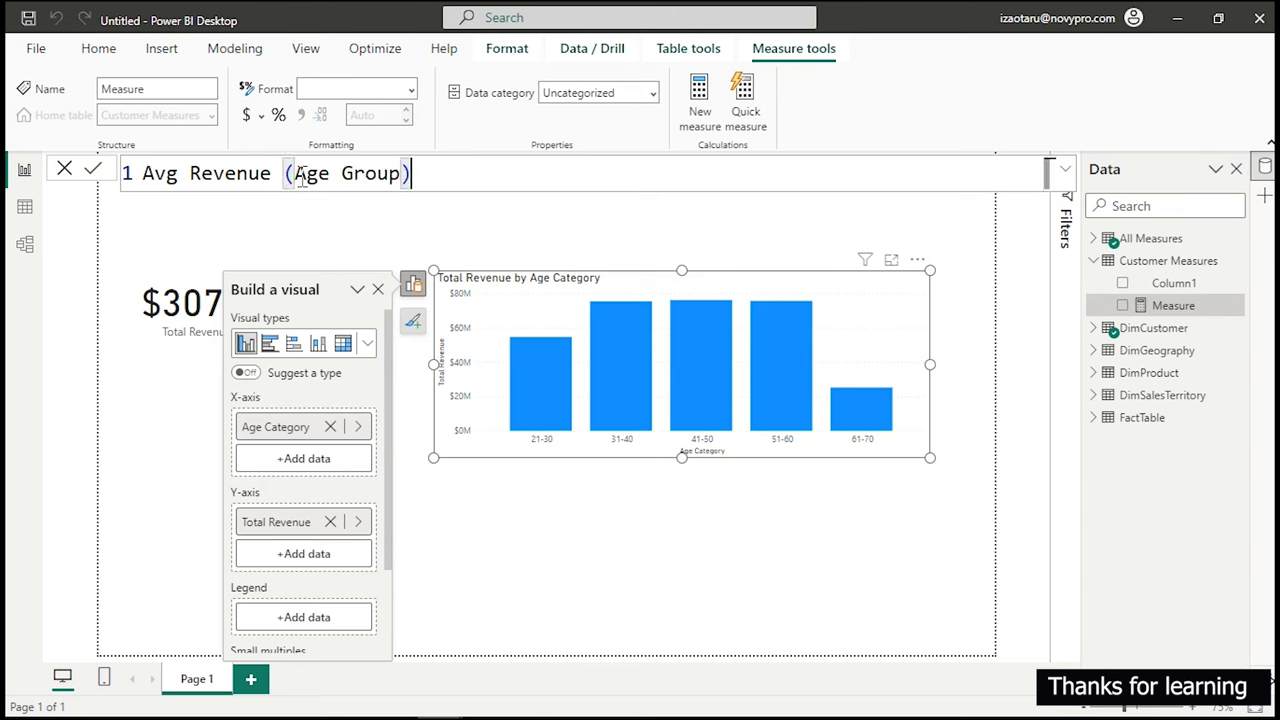
{"action": "type", "text": " ="}
{"action": "key", "text": "shift+Return"}
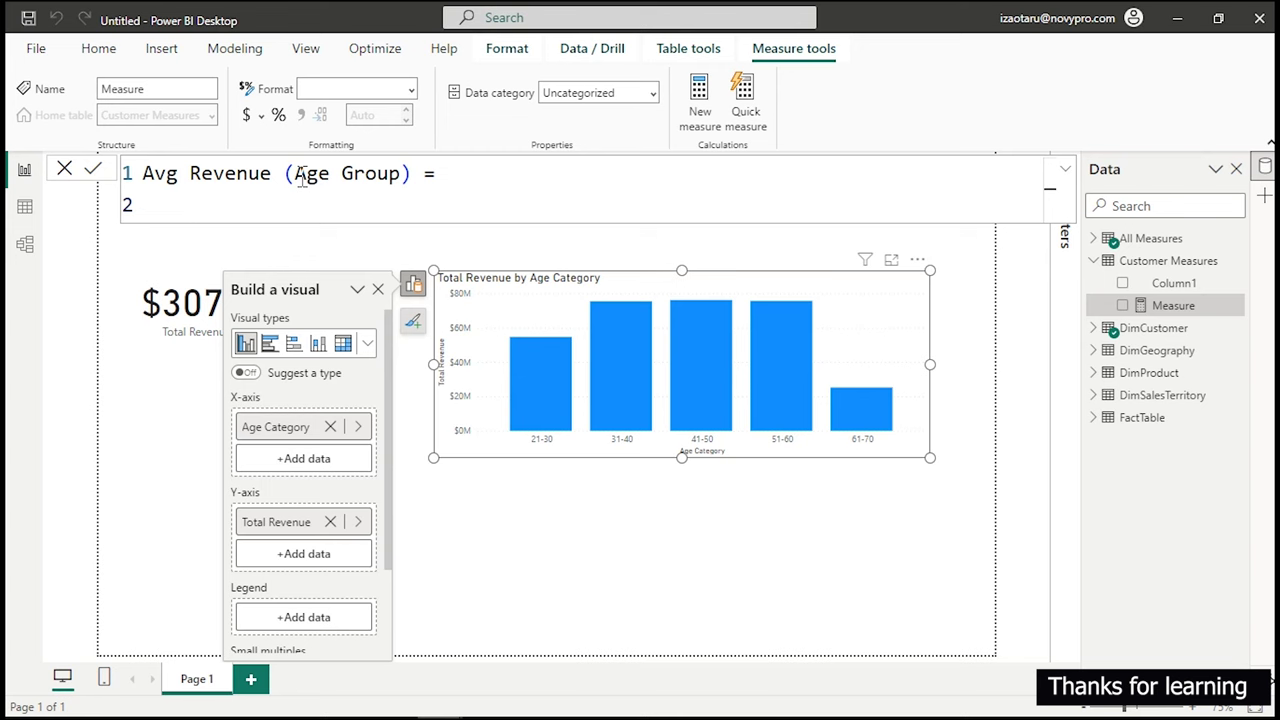
Begin the measure's formula with the AVERAGEX function and open a new line for its arguments.
{"action": "type", "text": "aver"}
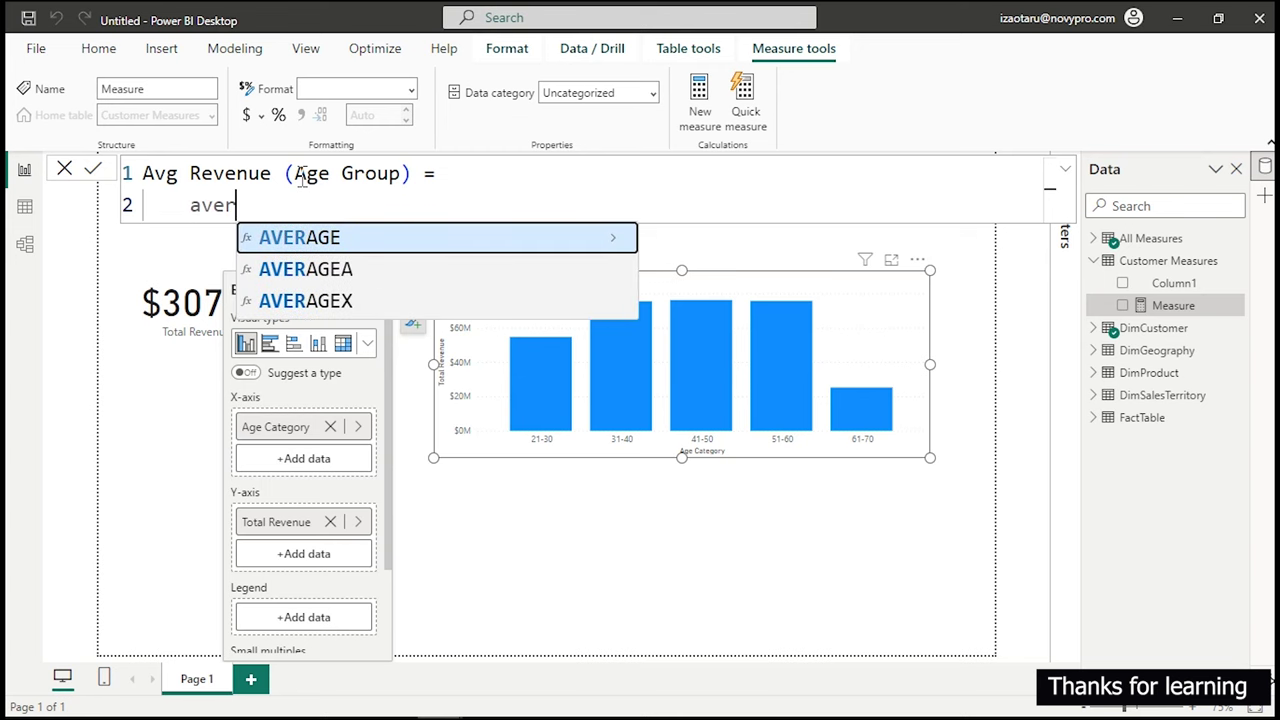
{"action": "key", "text": "Down"}
{"action": "key", "text": "Down"}
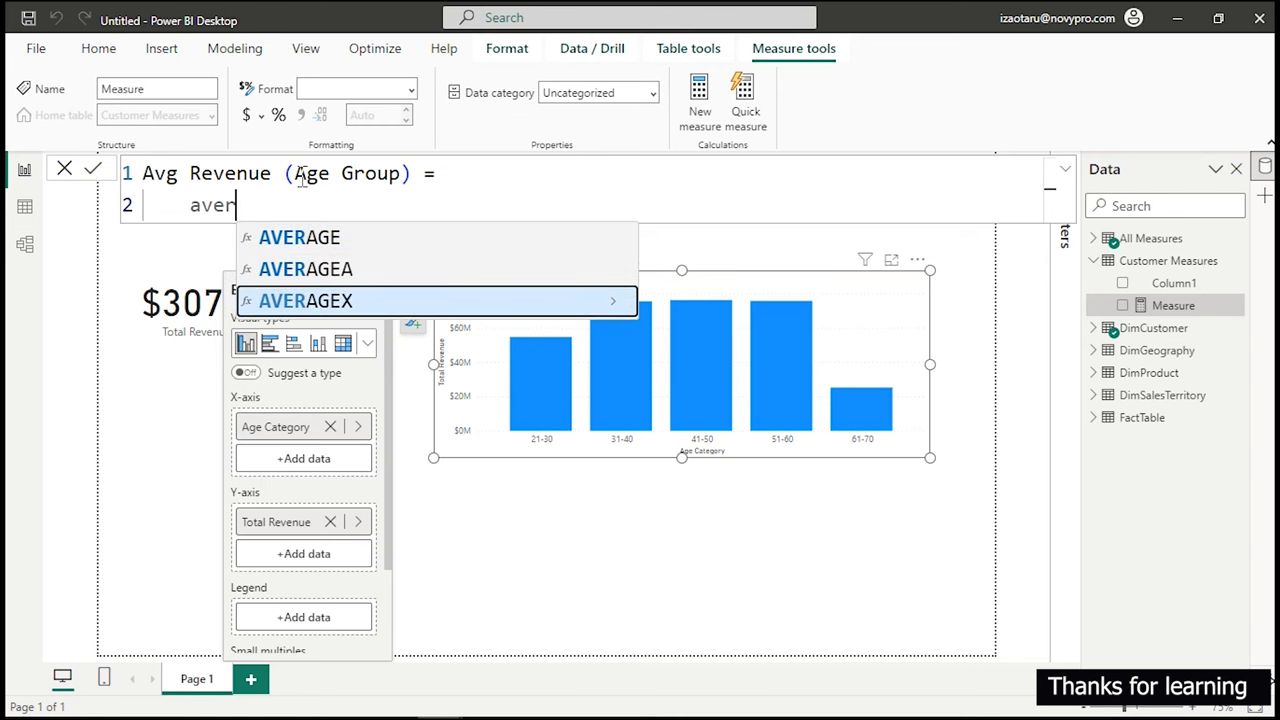
{"action": "key", "text": "Tab"}
{"action": "key", "text": "shift+Return"}
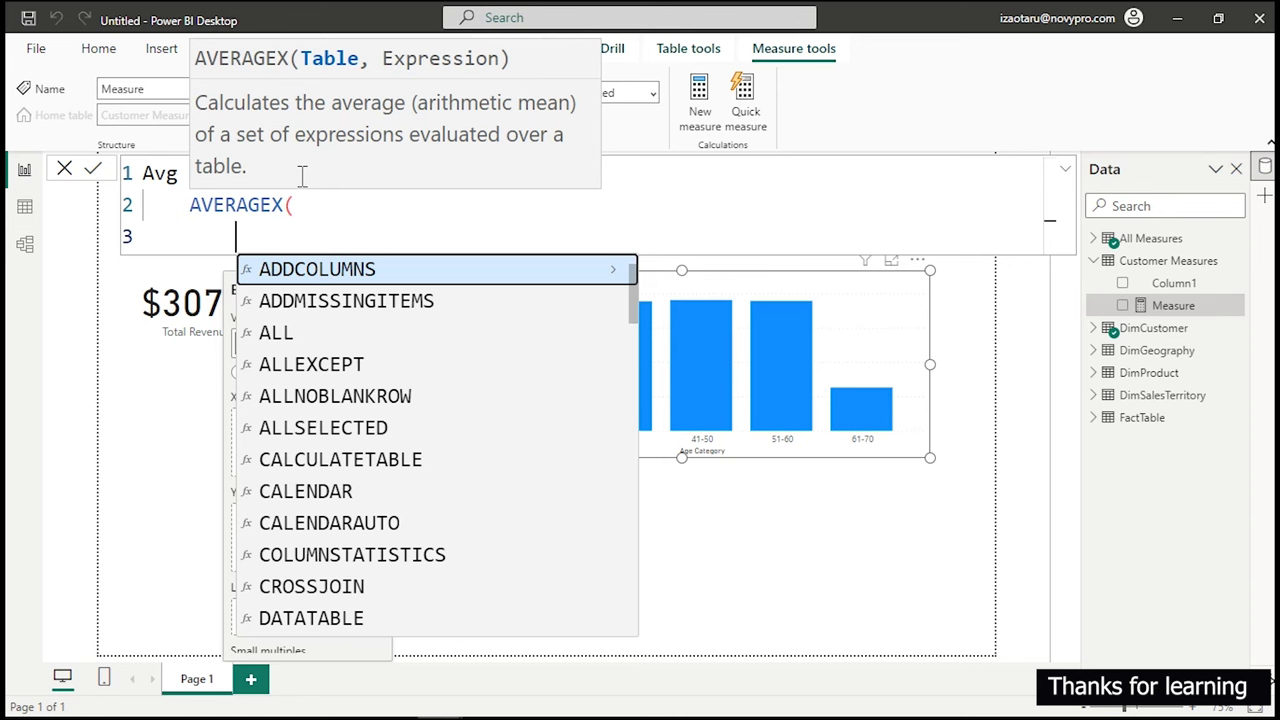
Enter ALL(DimCustomer[Age Category]) as the table argument of AVERAGEX.
{"action": "type", "text": "all"}
{"action": "key", "text": "Tab"}
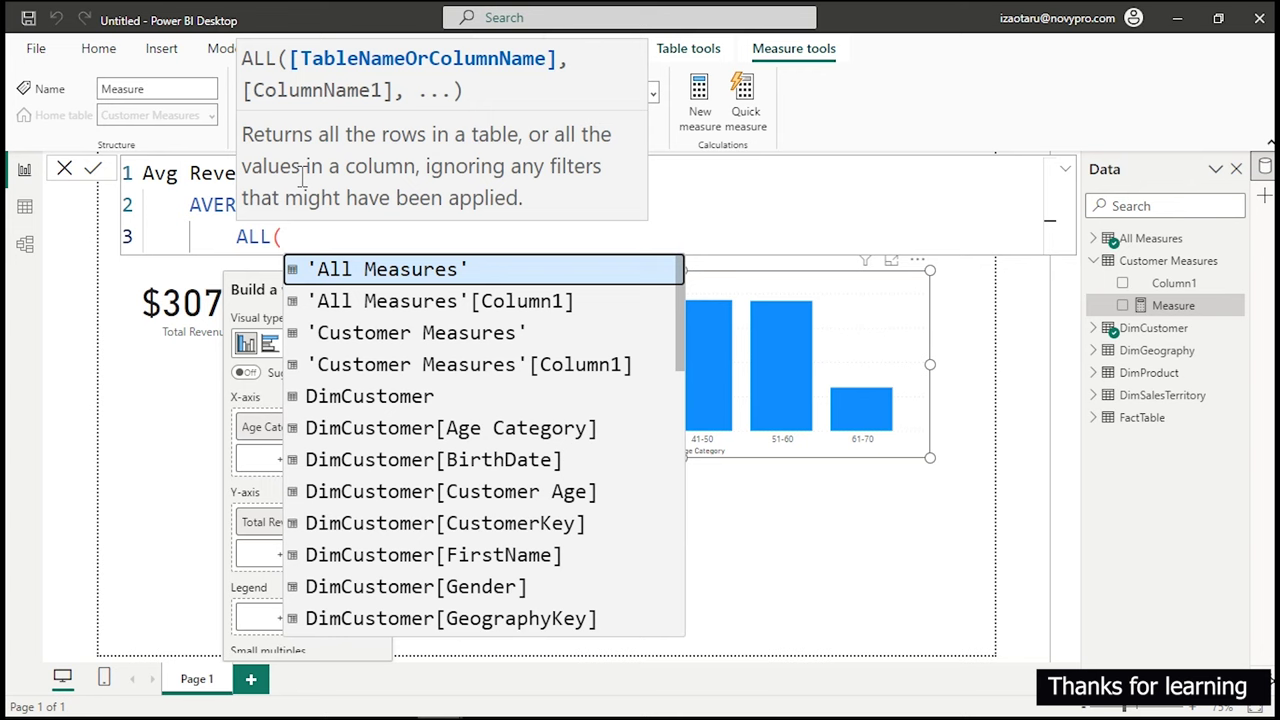
{"action": "type", "text": "age"}
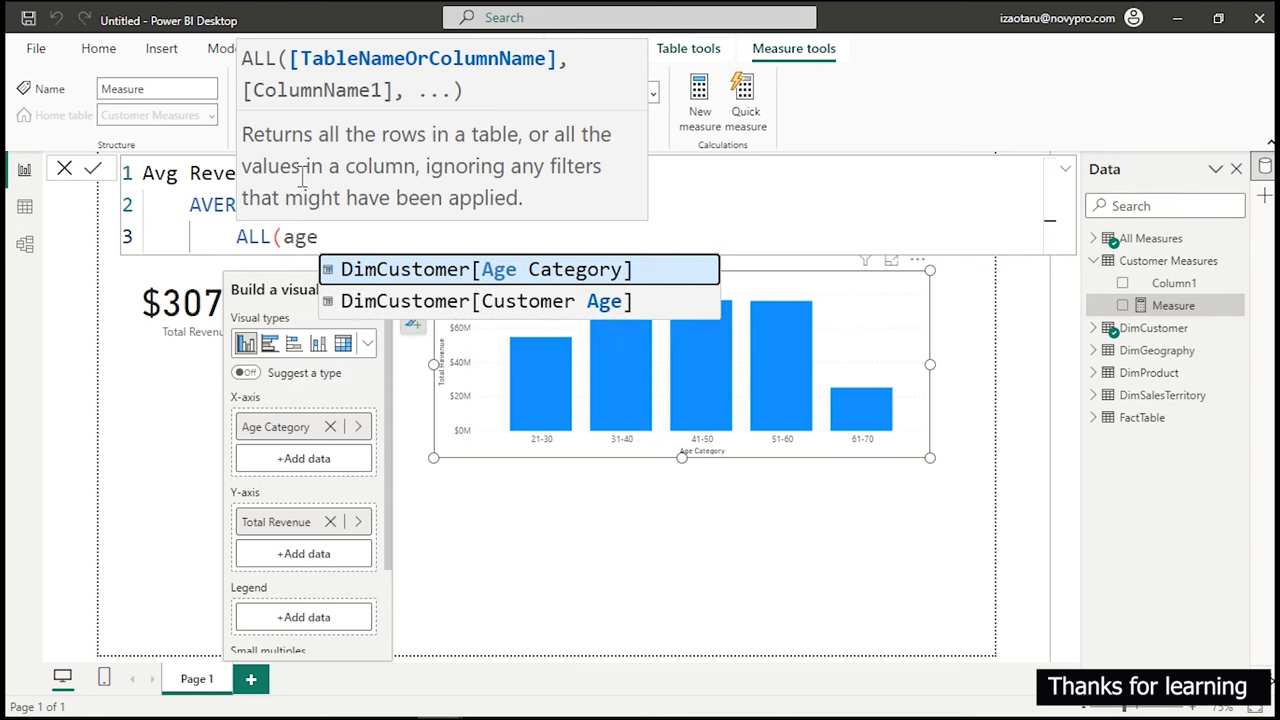
{"action": "key", "text": "Down"}
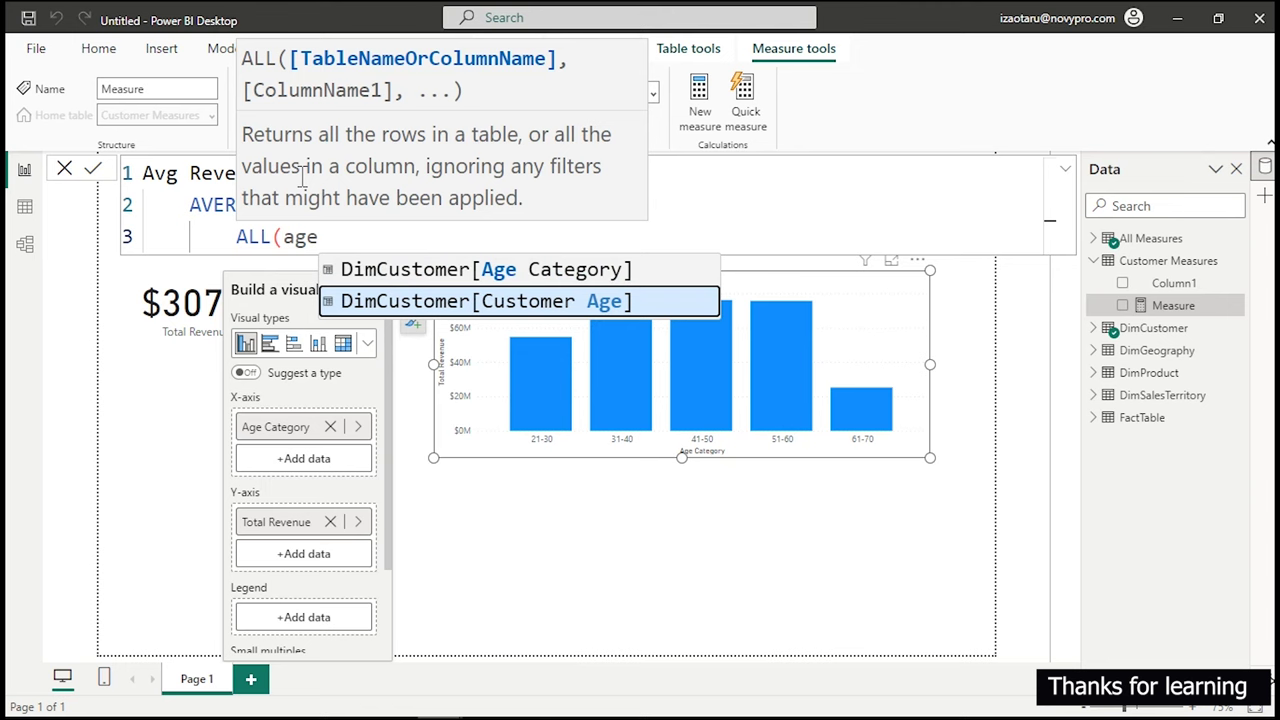
{"action": "key", "text": "Up"}
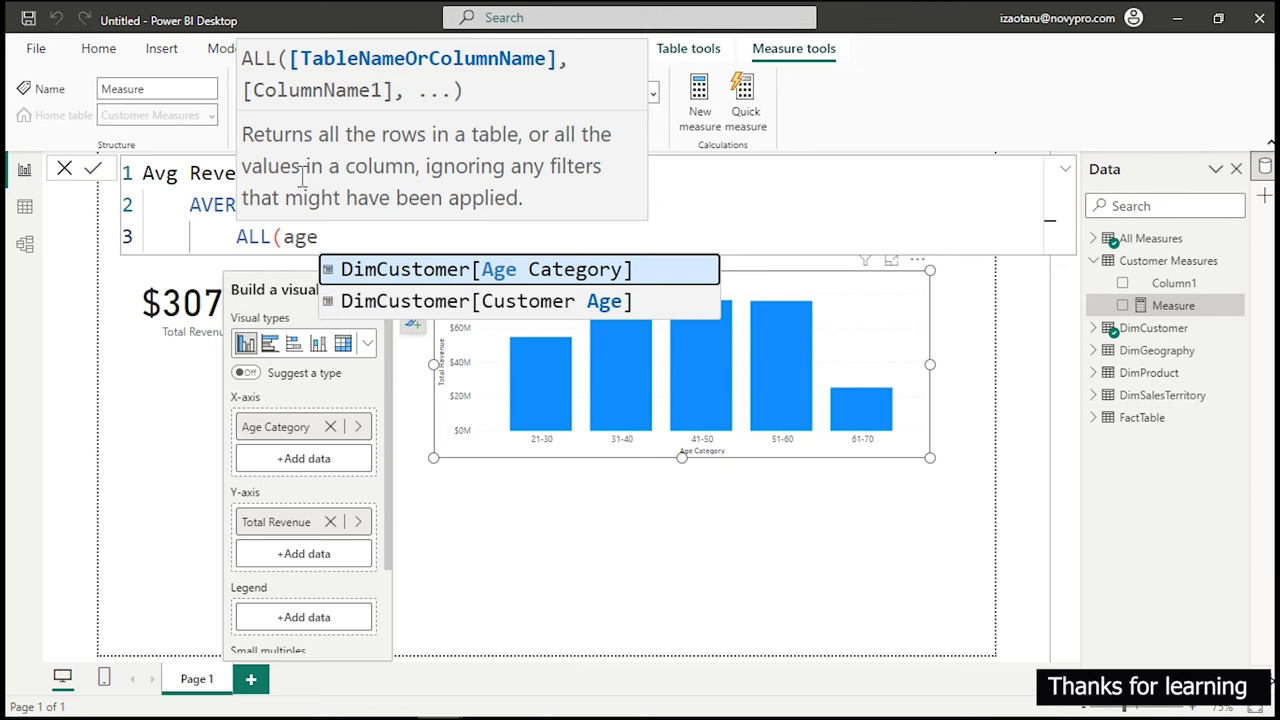
{"action": "key", "text": "Tab"}
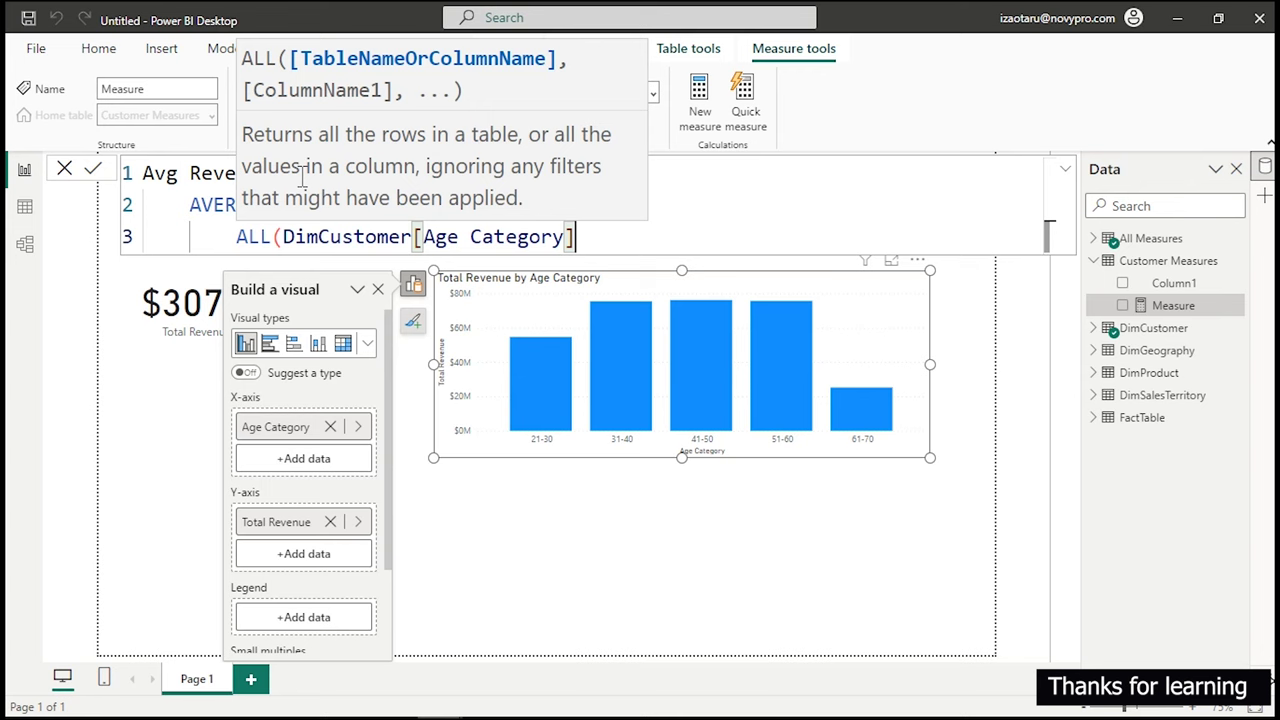
{"action": "type", "text": "),"}
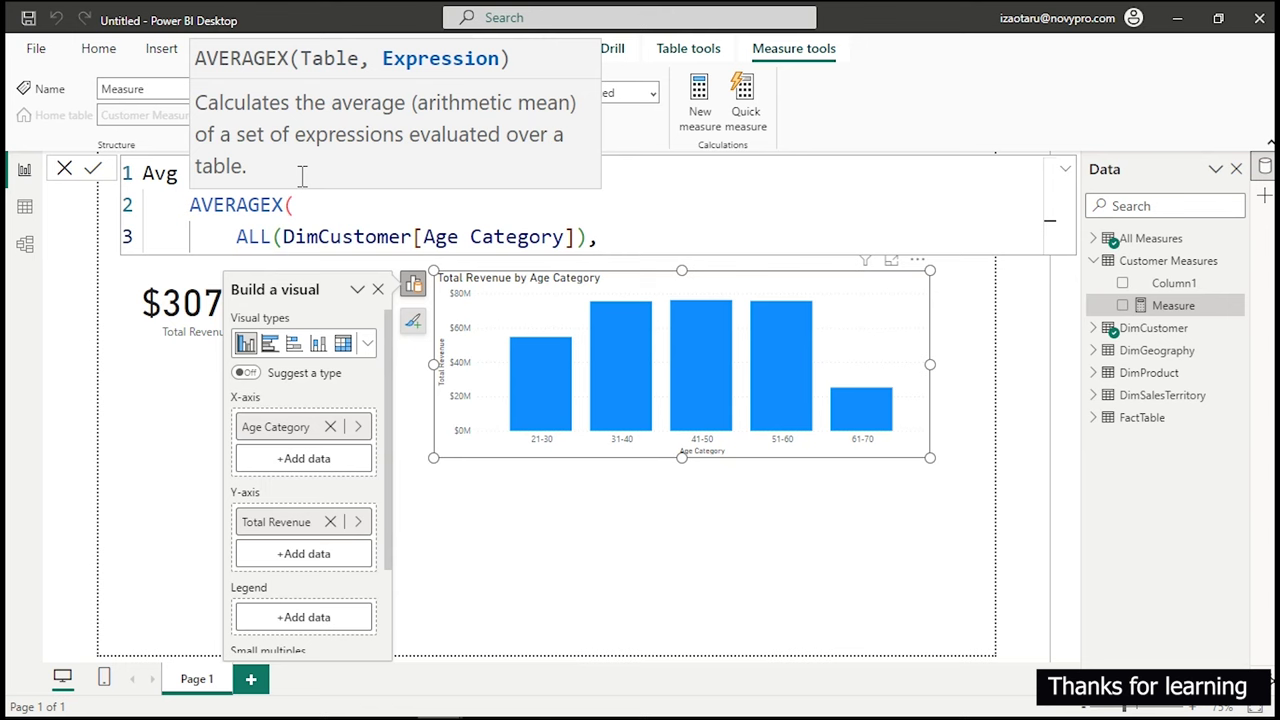
Enter the Total Revenue measure as the expression of AVERAGEX and close the function on a new line.
{"action": "type", "text": "["}
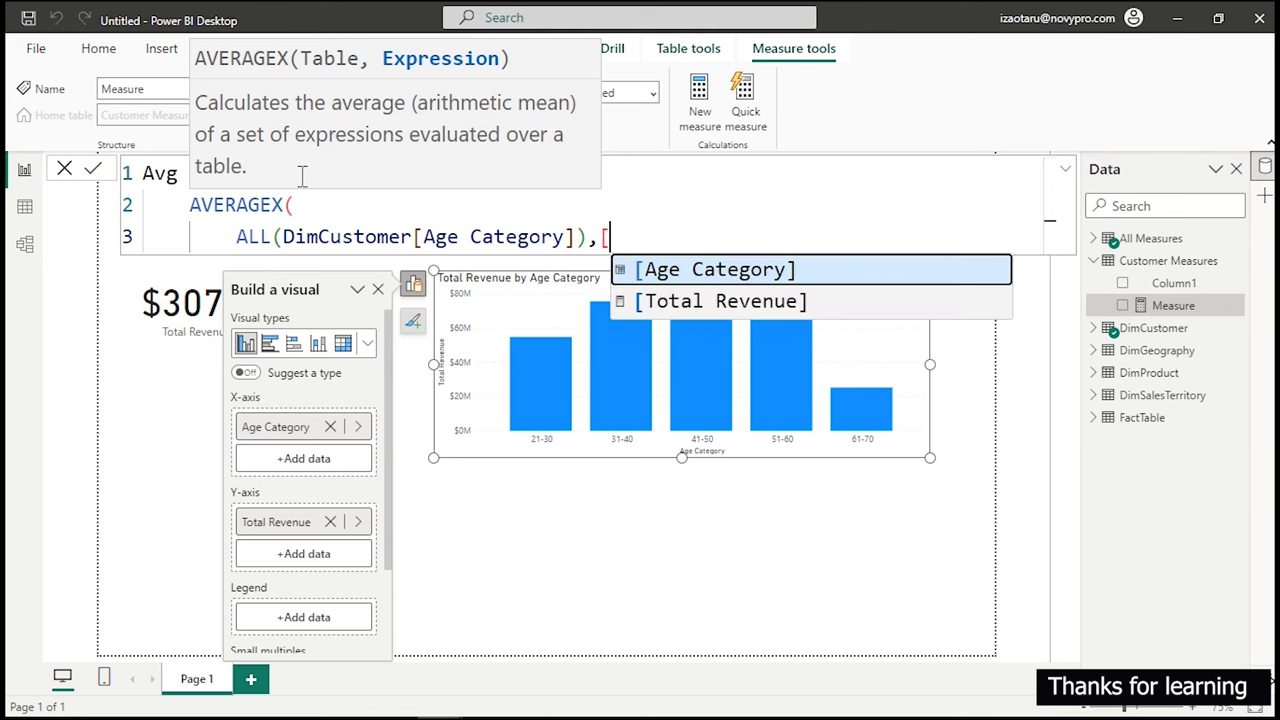
{"action": "key", "text": "Down"}
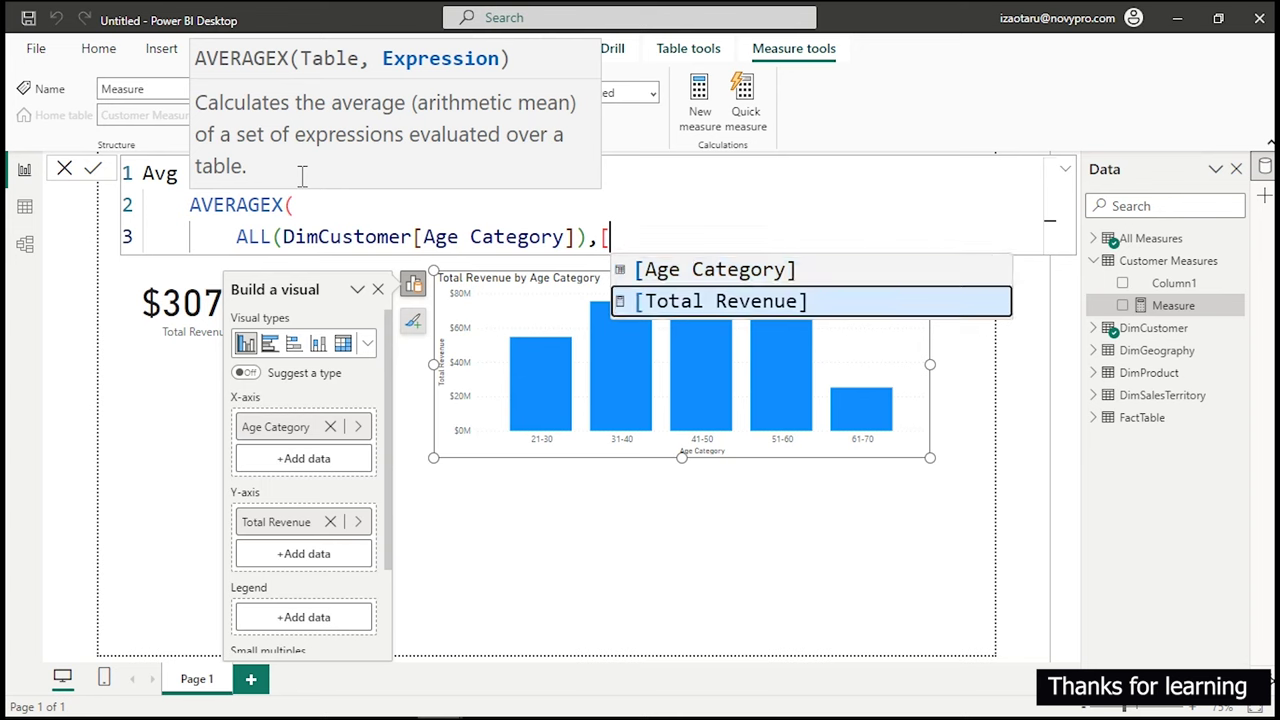
{"action": "key", "text": "Tab"}
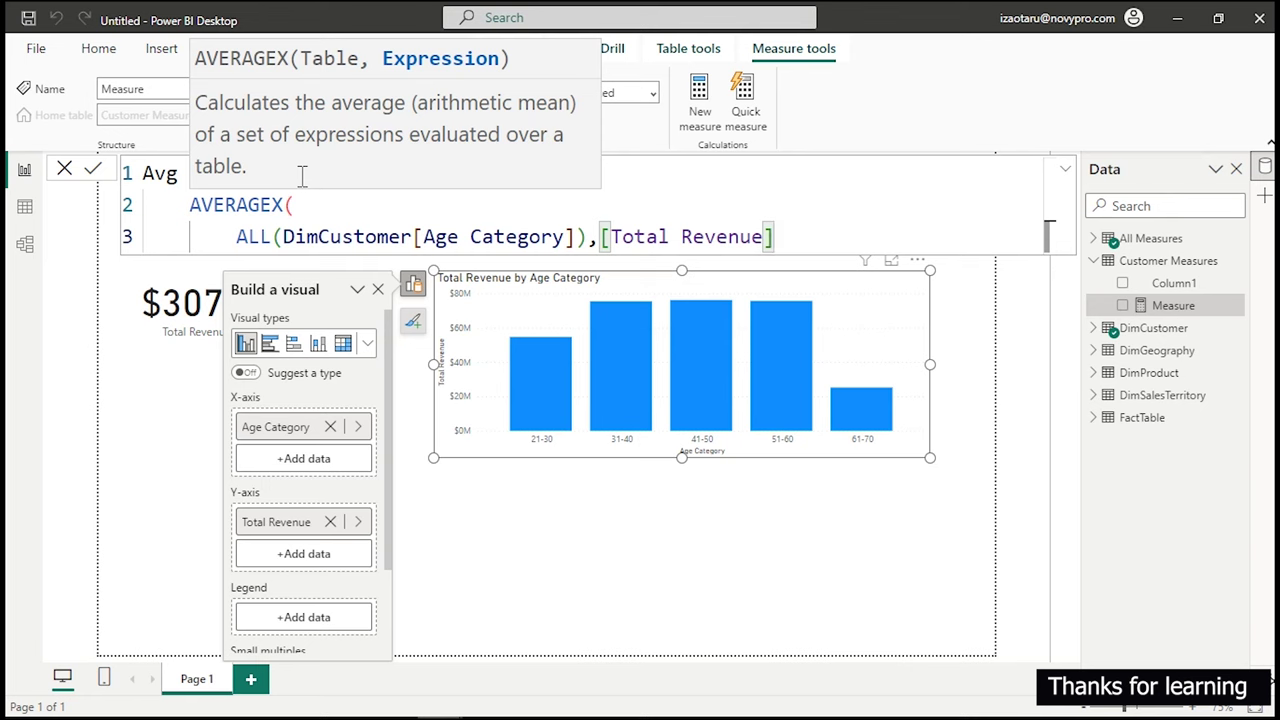
{"action": "key", "text": "shift+Return"}
{"action": "type", "text": ")"}
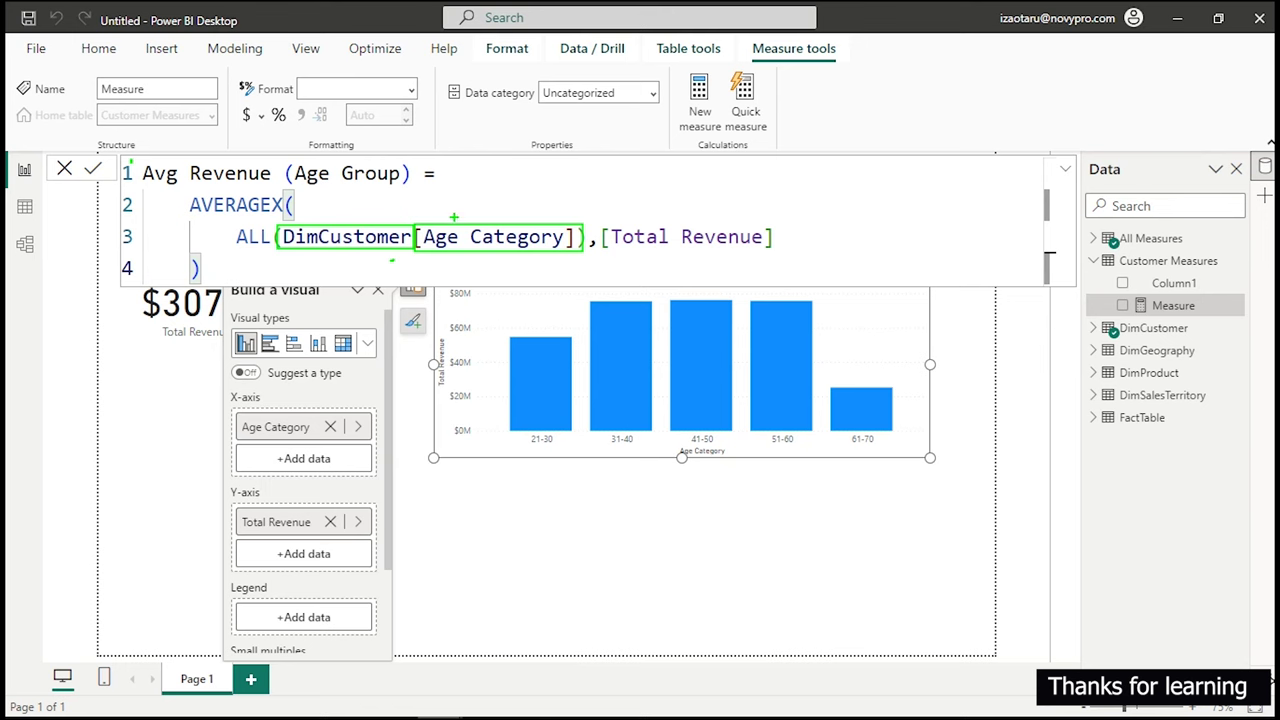
{"action": "mouse_move", "coordinate": [537, 392]}
{"action": "left_mouse_down"}
{"action": "mouse_move", "coordinate": [640, 344]}
{"action": "mouse_move", "coordinate": [719, 342]}
{"action": "left_mouse_up"}
{"action": "left_click_drag", "start_coordinate": [506, 387], "coordinate": [836, 353]}
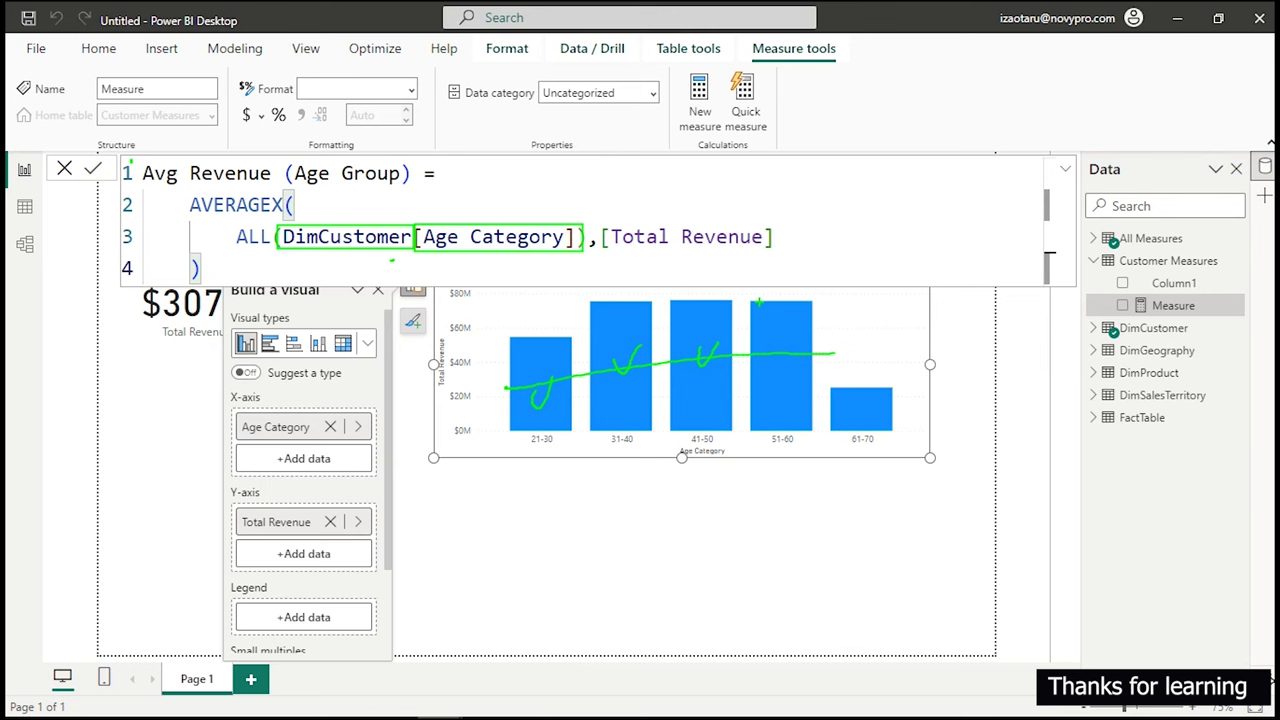
{"action": "key", "text": "Escape"}
{"action": "mouse_move", "coordinate": [766, 314]}
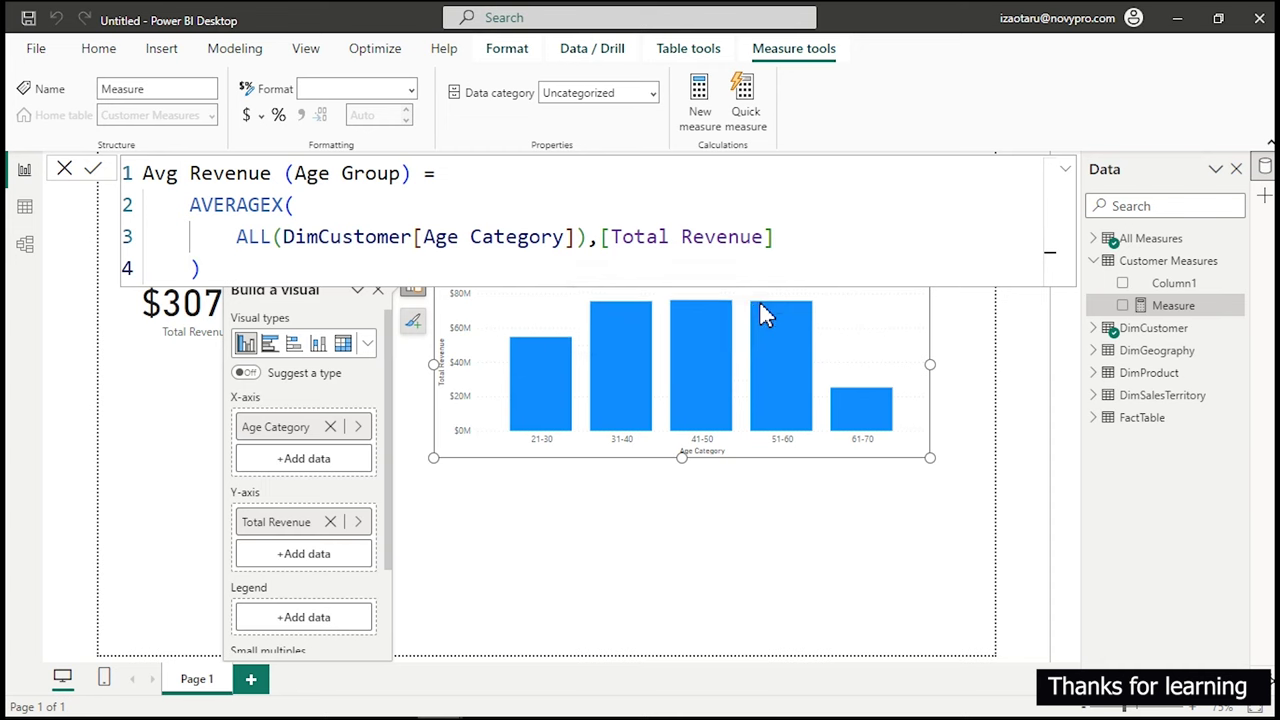
Commit the Avg Revenue (Age Group) measure and format it as currency with 0 decimal places.
{"action": "key", "text": "Return"}
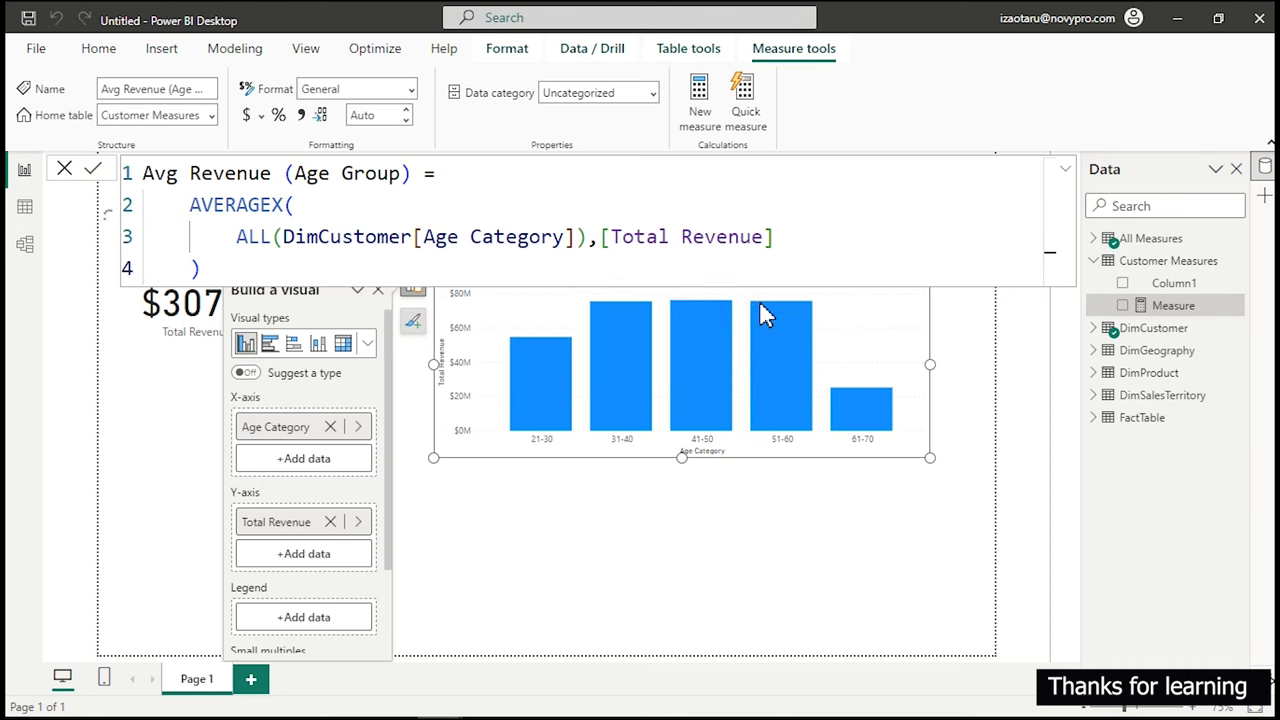
{"action": "left_click", "coordinate": [248, 116]}
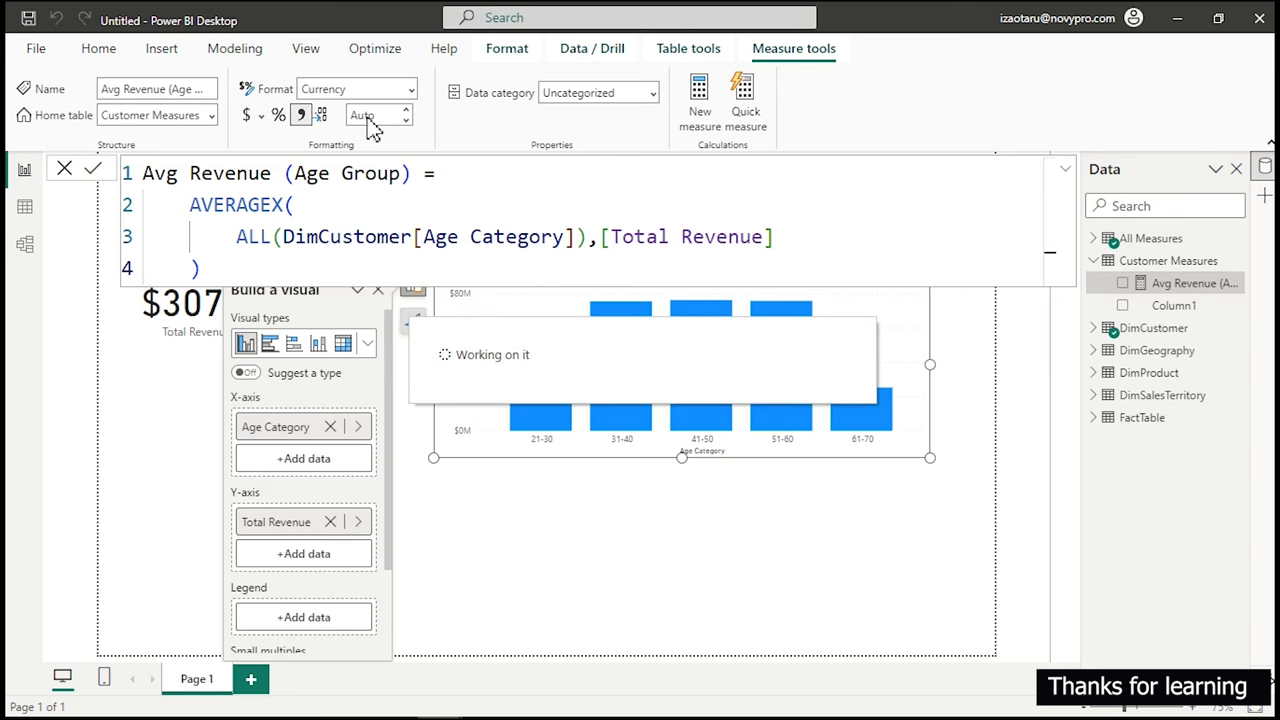
{"action": "left_click", "coordinate": [363, 116]}
{"action": "type", "text": "0"}
{"action": "key", "text": "BackSpace"}
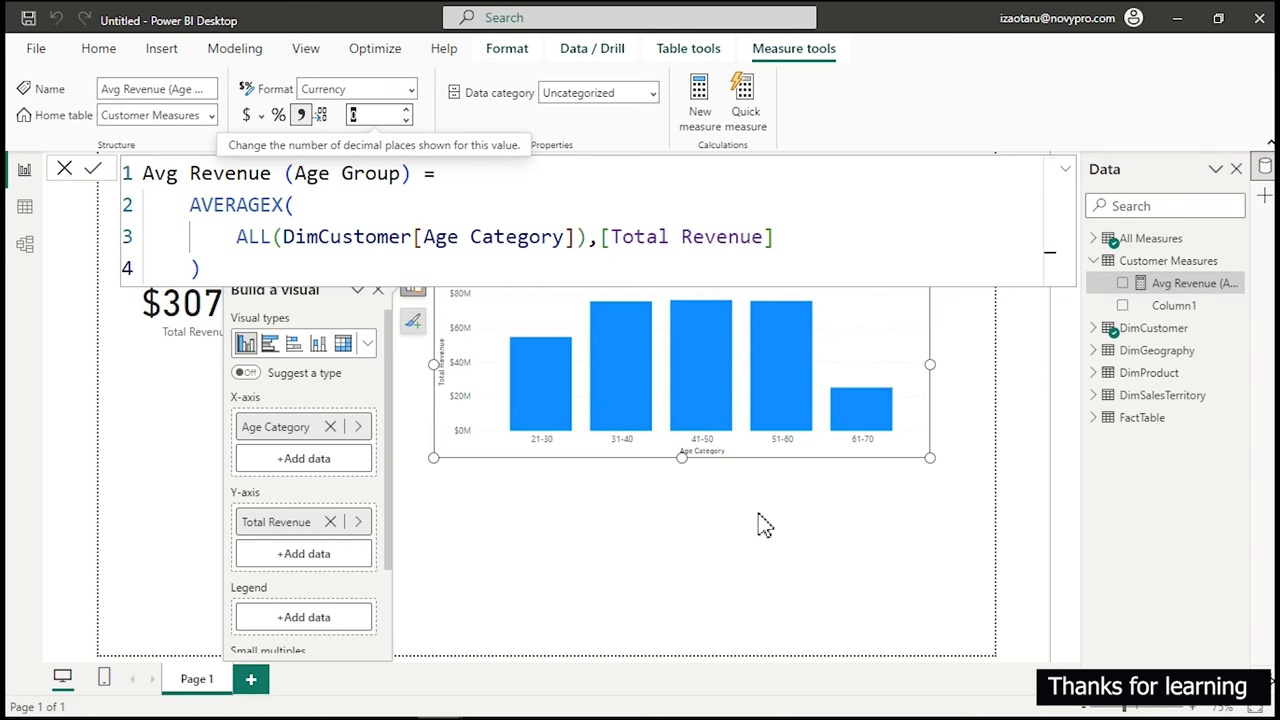
{"action": "left_click", "coordinate": [826, 472]}
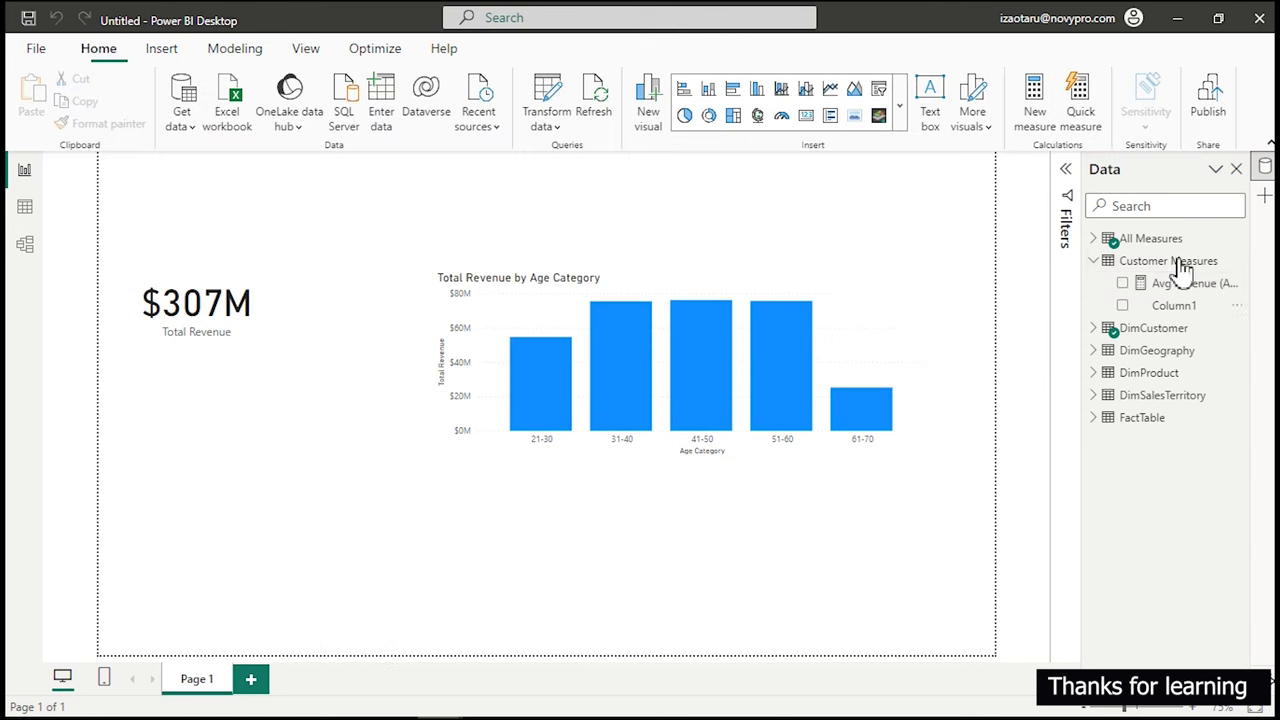
Change the age category chart to a line and stacked column chart with Avg Revenue (Age Group) on the line y-axis.
{"action": "left_click", "coordinate": [894, 374]}
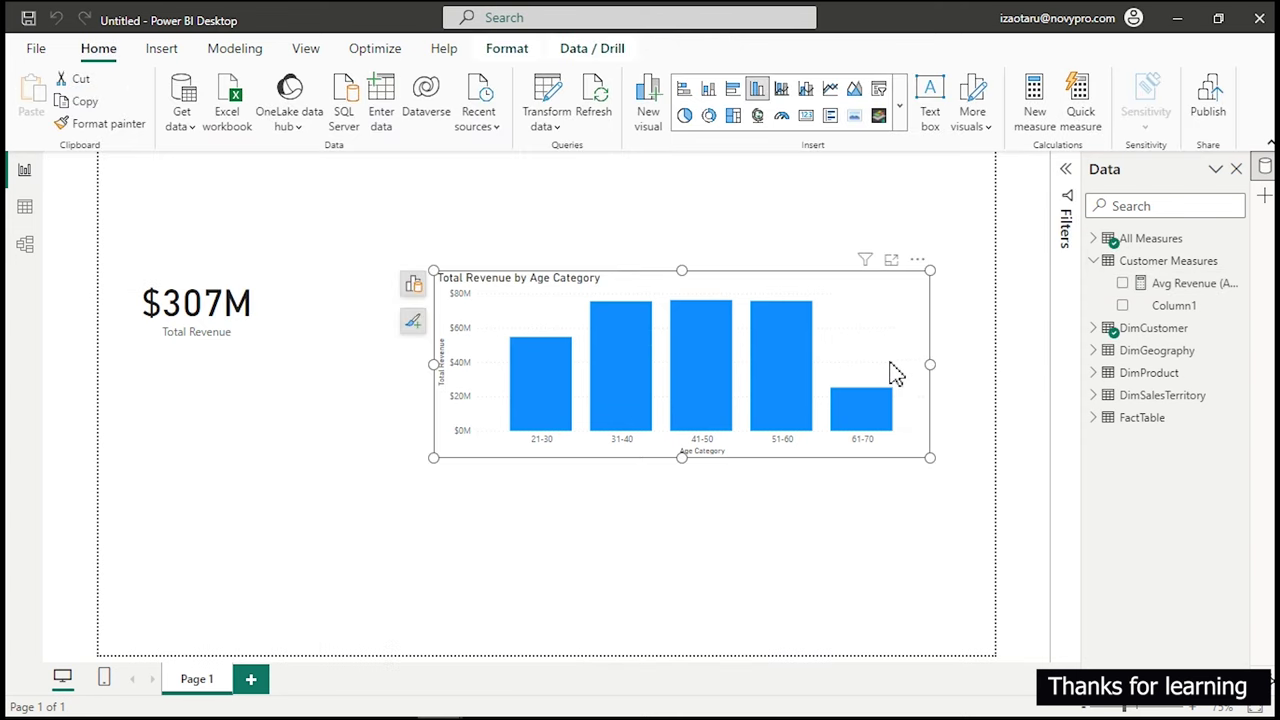
{"action": "left_click", "coordinate": [785, 96]}
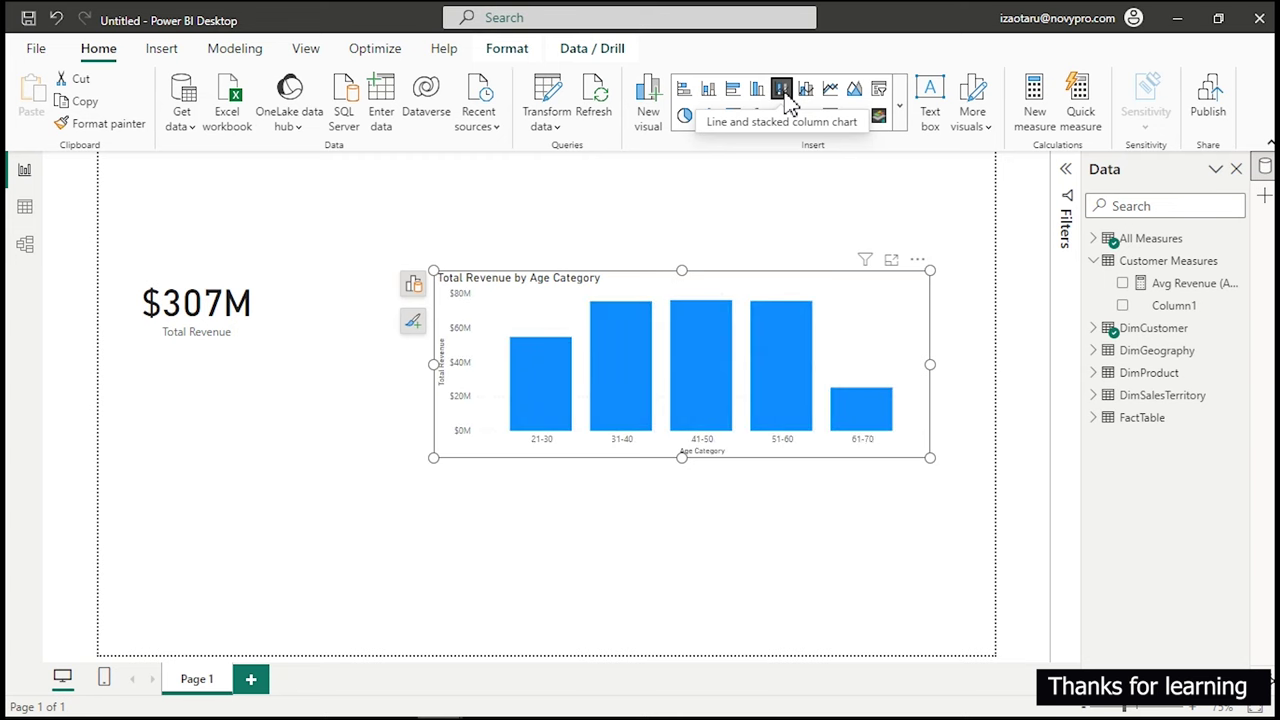
{"action": "left_click", "coordinate": [415, 287]}
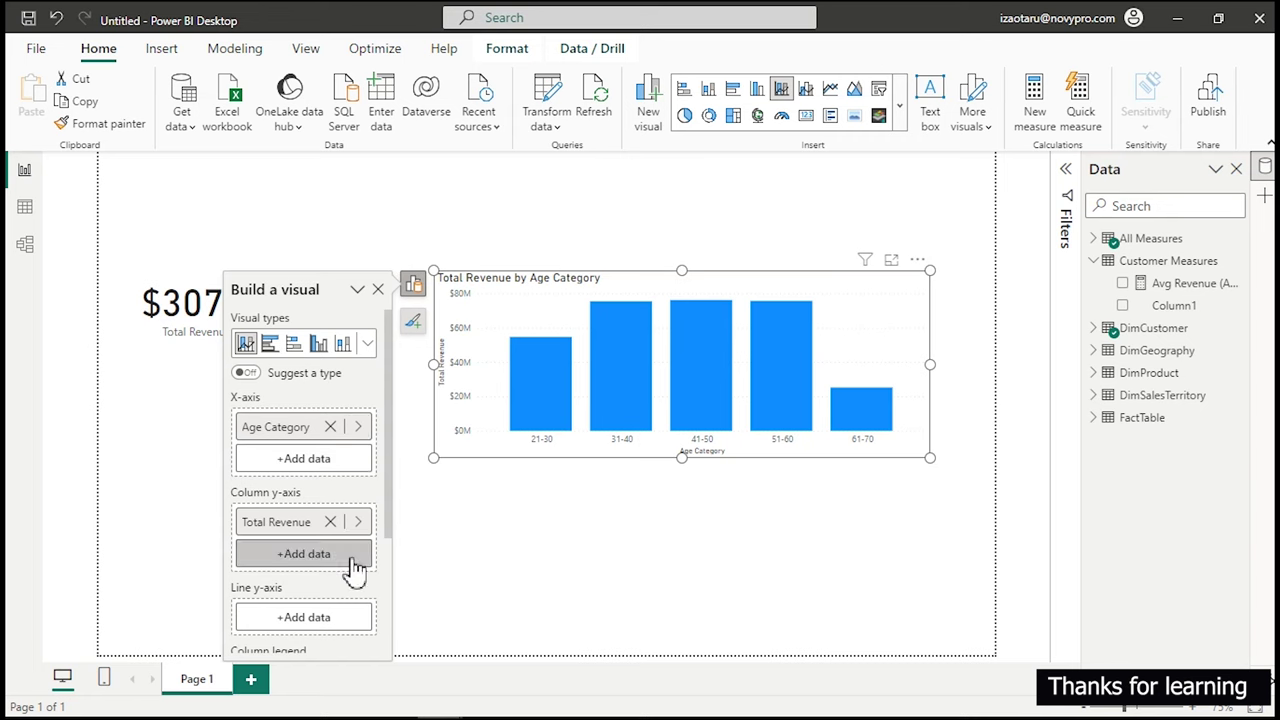
{"action": "left_click", "coordinate": [301, 618]}
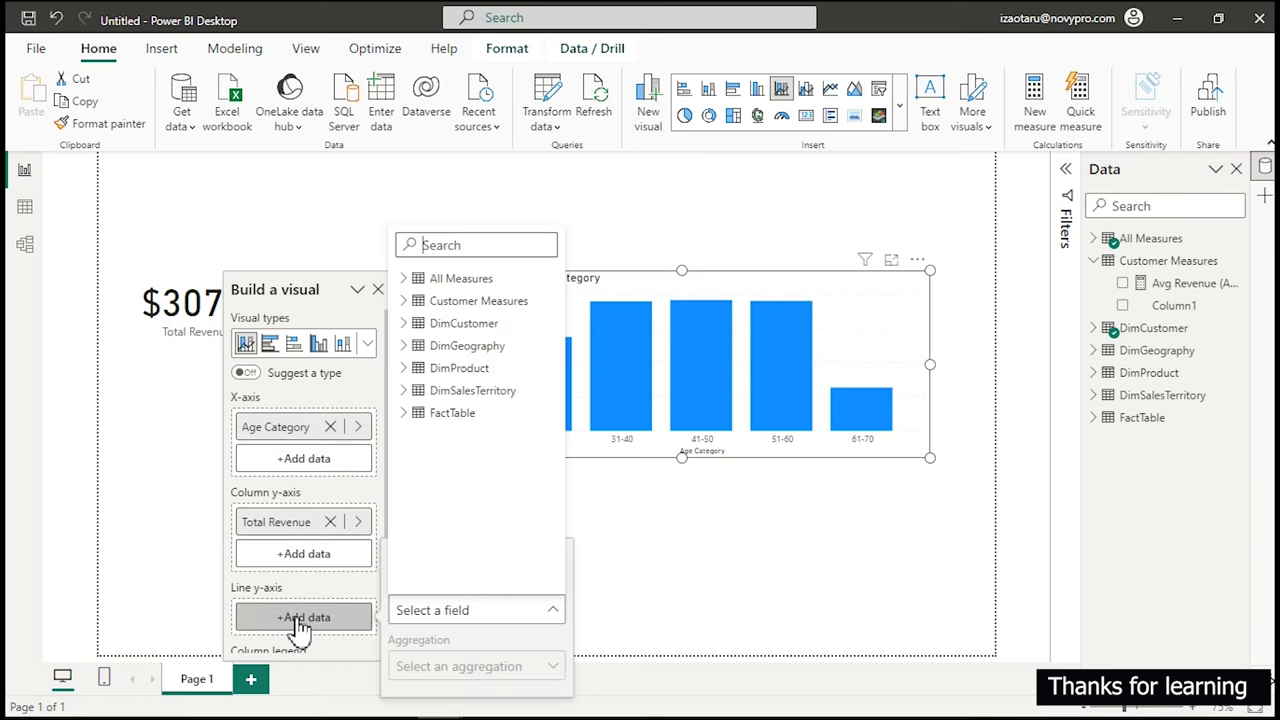
{"action": "left_click", "coordinate": [405, 302]}
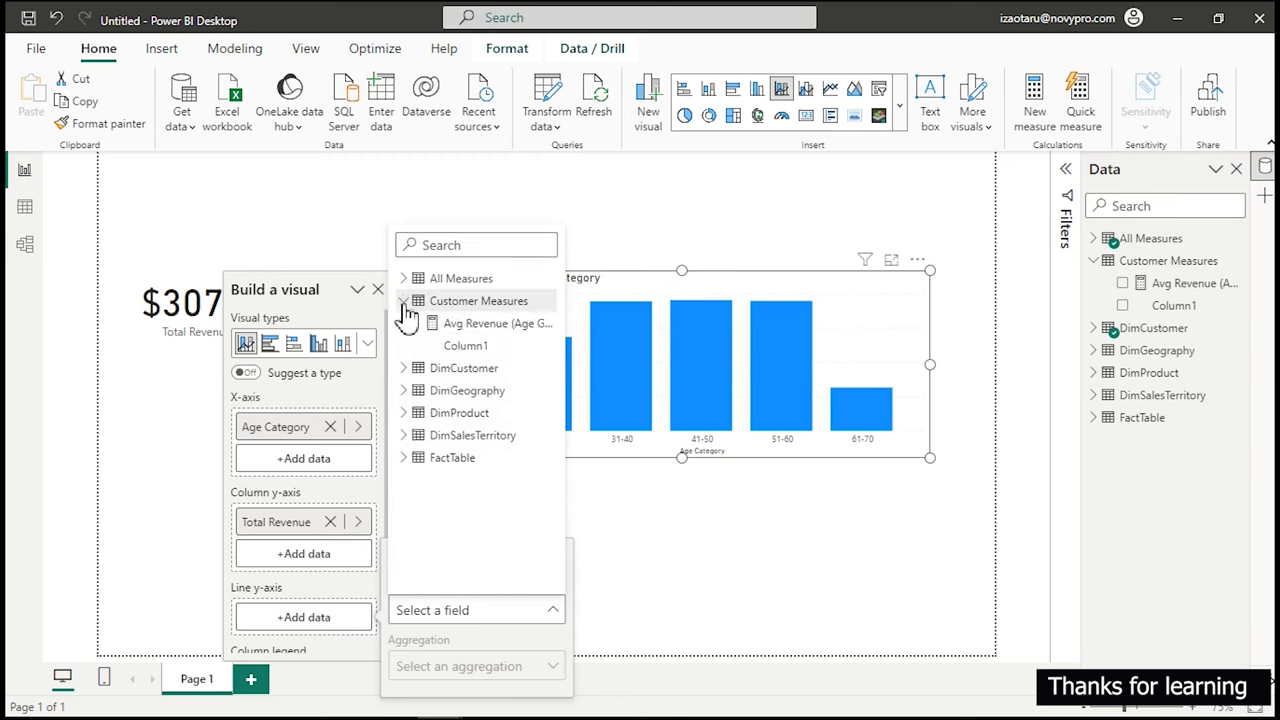
{"action": "left_click", "coordinate": [480, 324]}
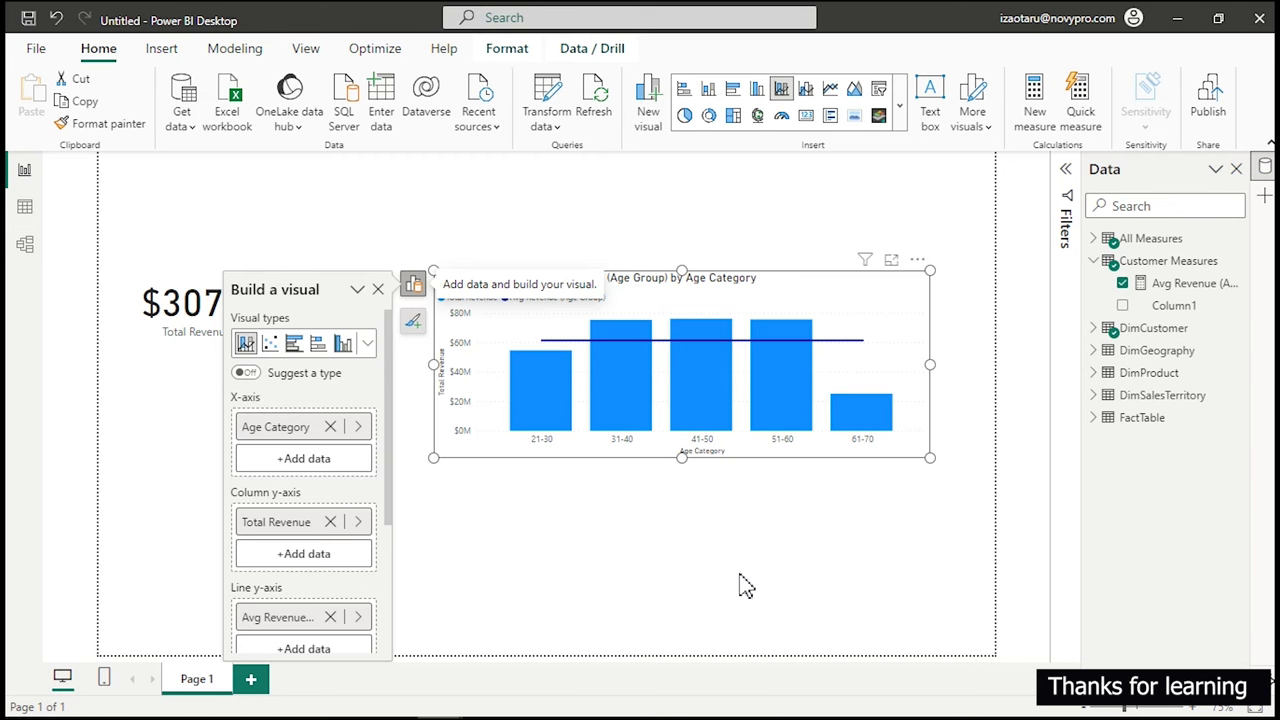
Move the combo chart to the page's lower-left corner and insert a wide clustered column chart beside the Total Revenue card.
{"action": "left_click_drag", "start_coordinate": [843, 294], "coordinate": [506, 477]}
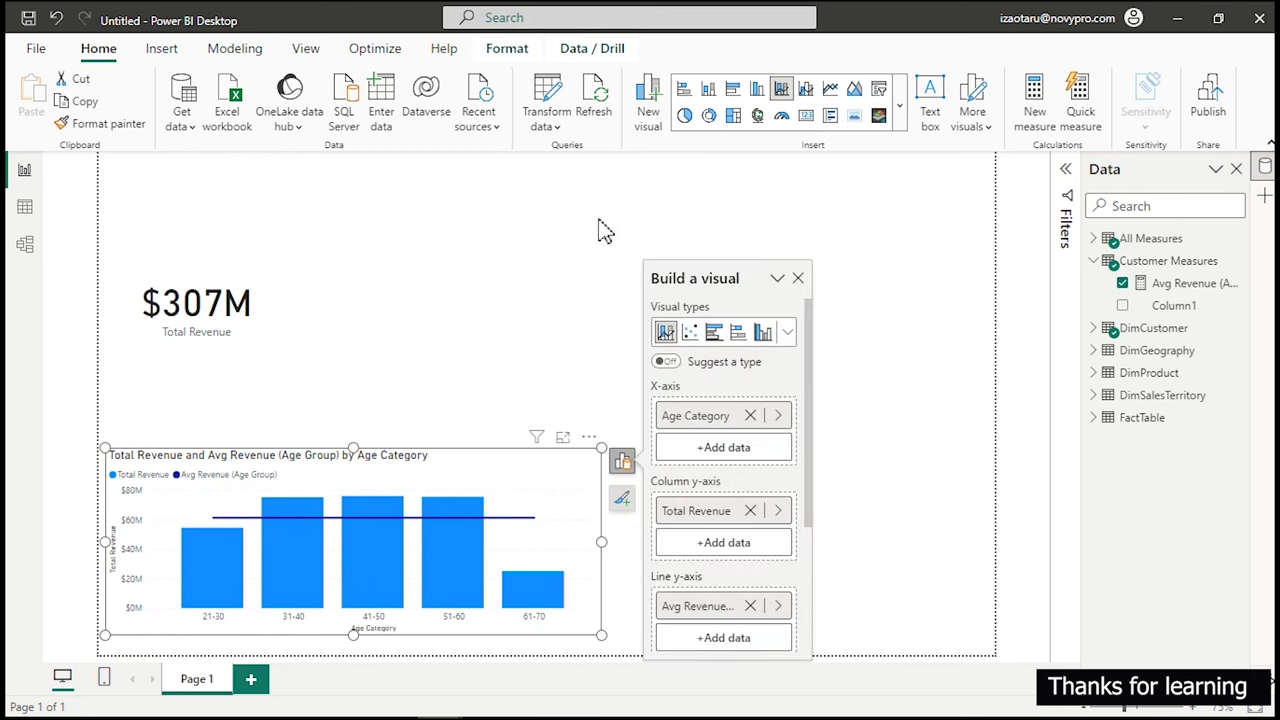
{"action": "left_click", "coordinate": [720, 209]}
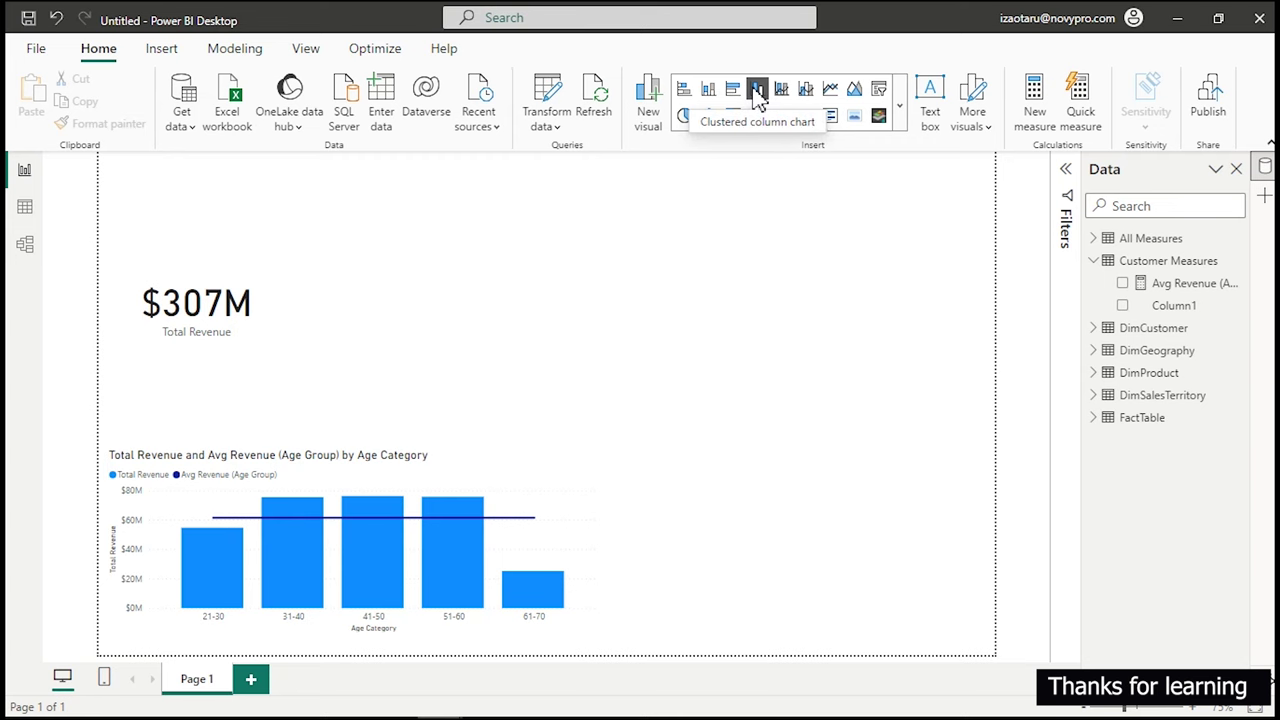
{"action": "left_click", "coordinate": [757, 92]}
{"action": "left_click_drag", "start_coordinate": [608, 305], "coordinate": [376, 305]}
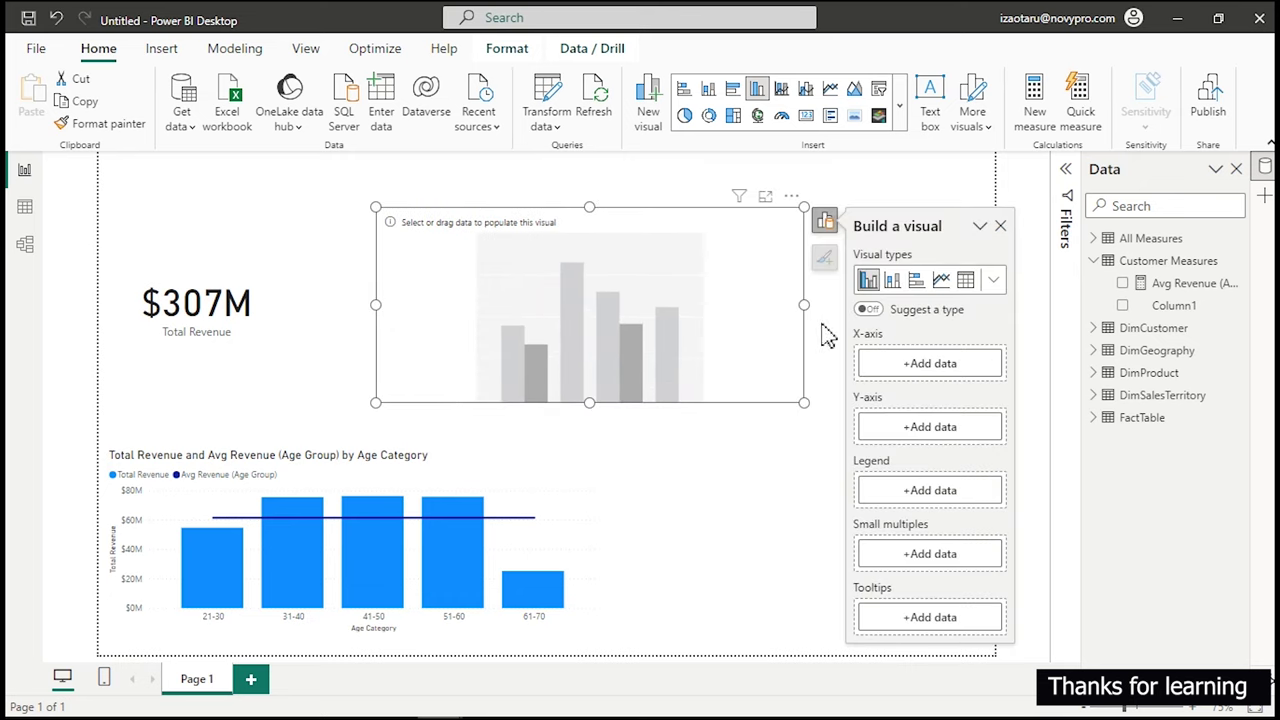
Add Age Category from DimCustomer and Total Revenue from All Measures to the new clustered column chart.
{"action": "left_click", "coordinate": [1093, 332]}
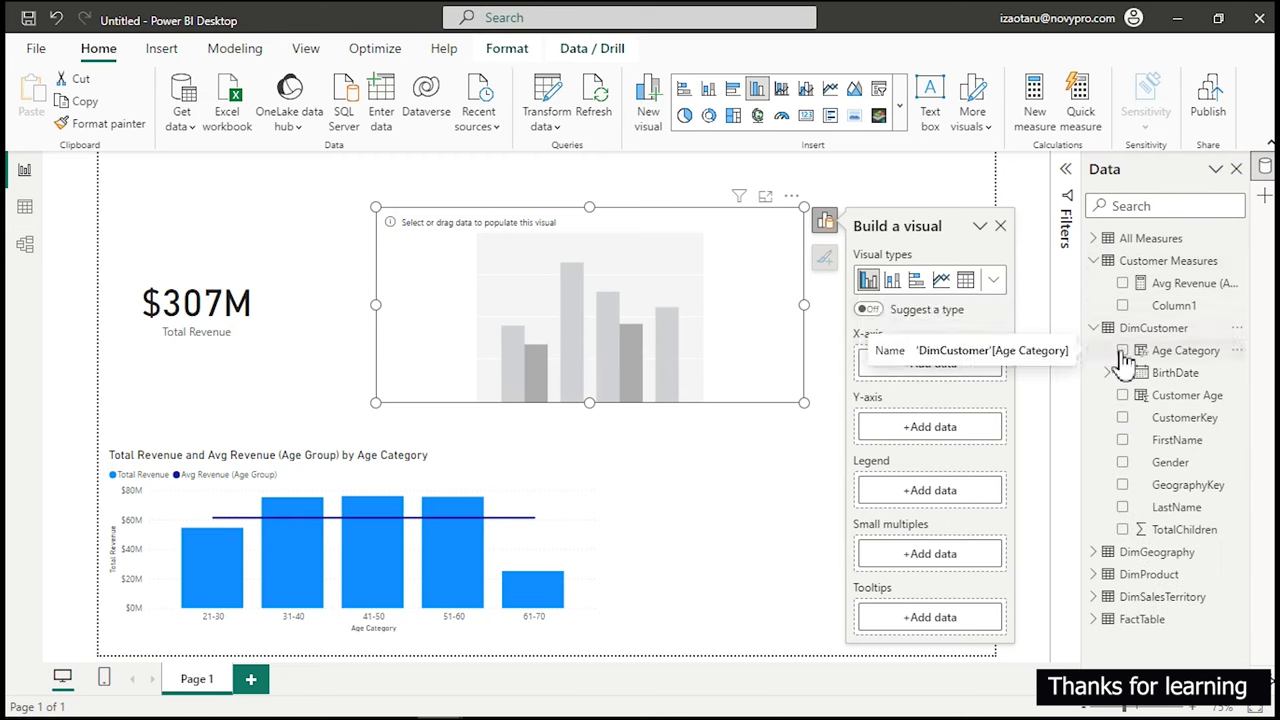
{"action": "left_click", "coordinate": [1123, 352]}
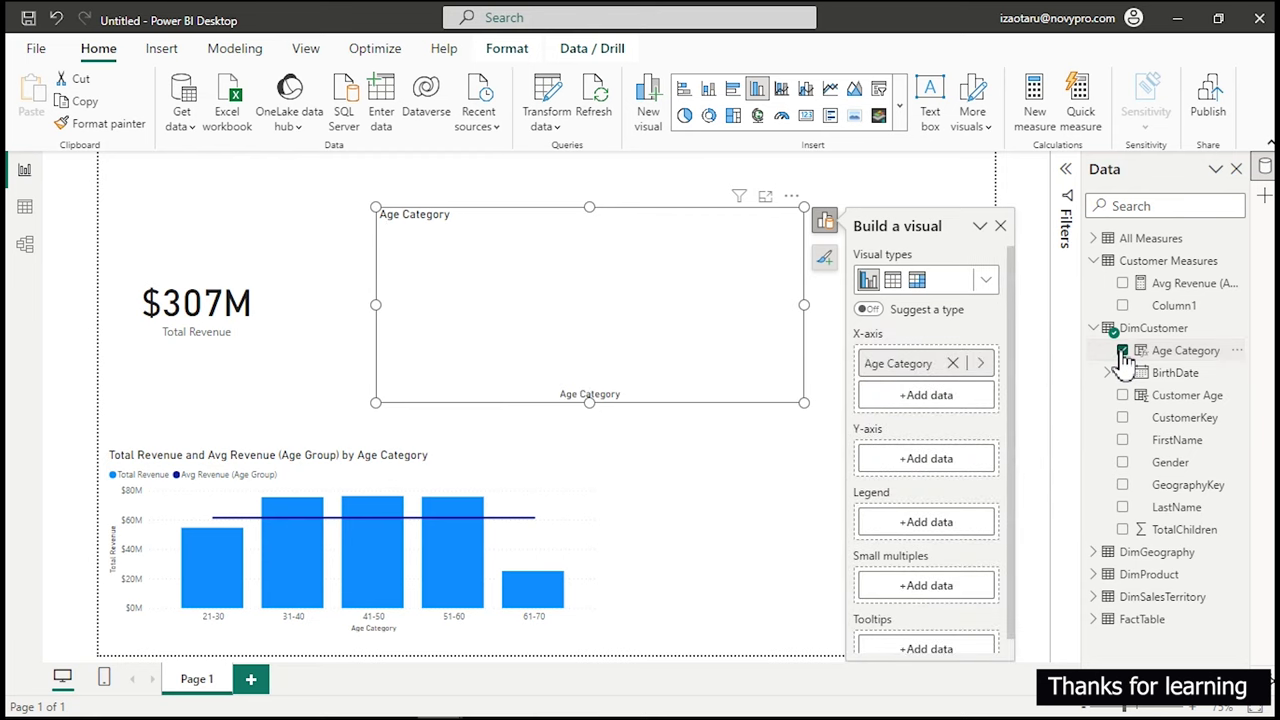
{"action": "left_click", "coordinate": [1094, 240]}
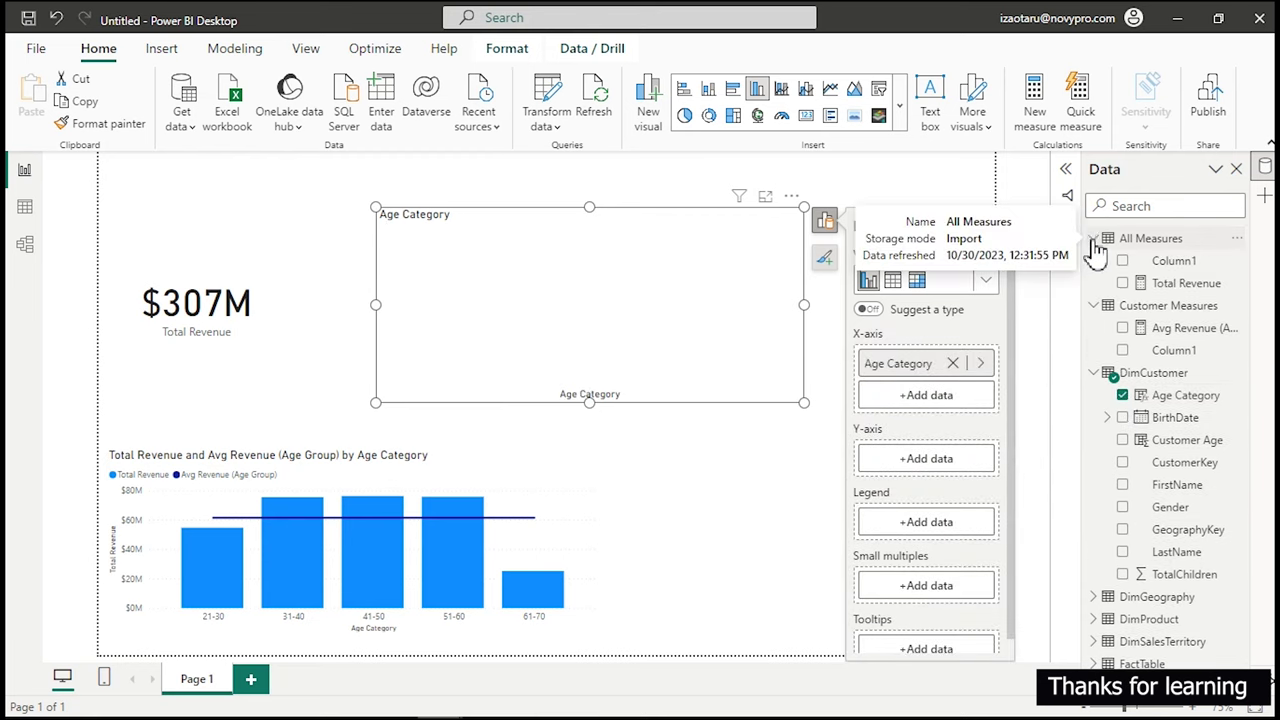
{"action": "left_click", "coordinate": [1123, 284]}
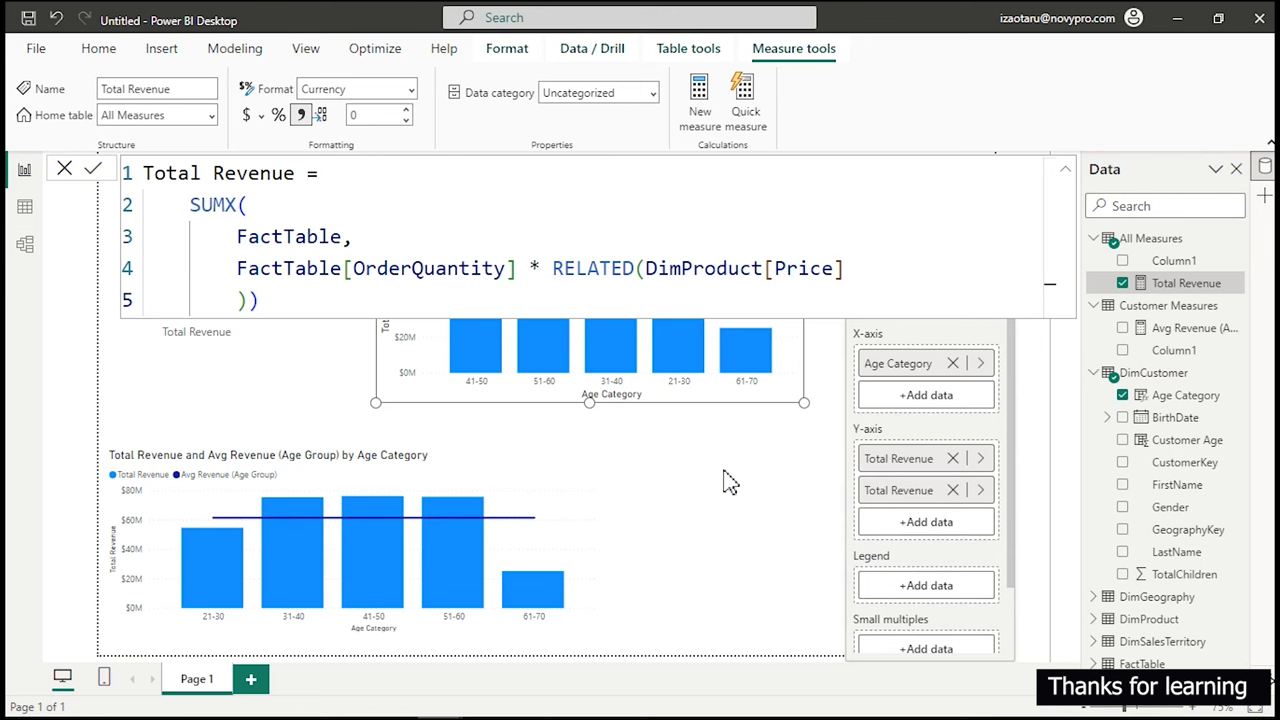
{"action": "left_click", "coordinate": [603, 492]}
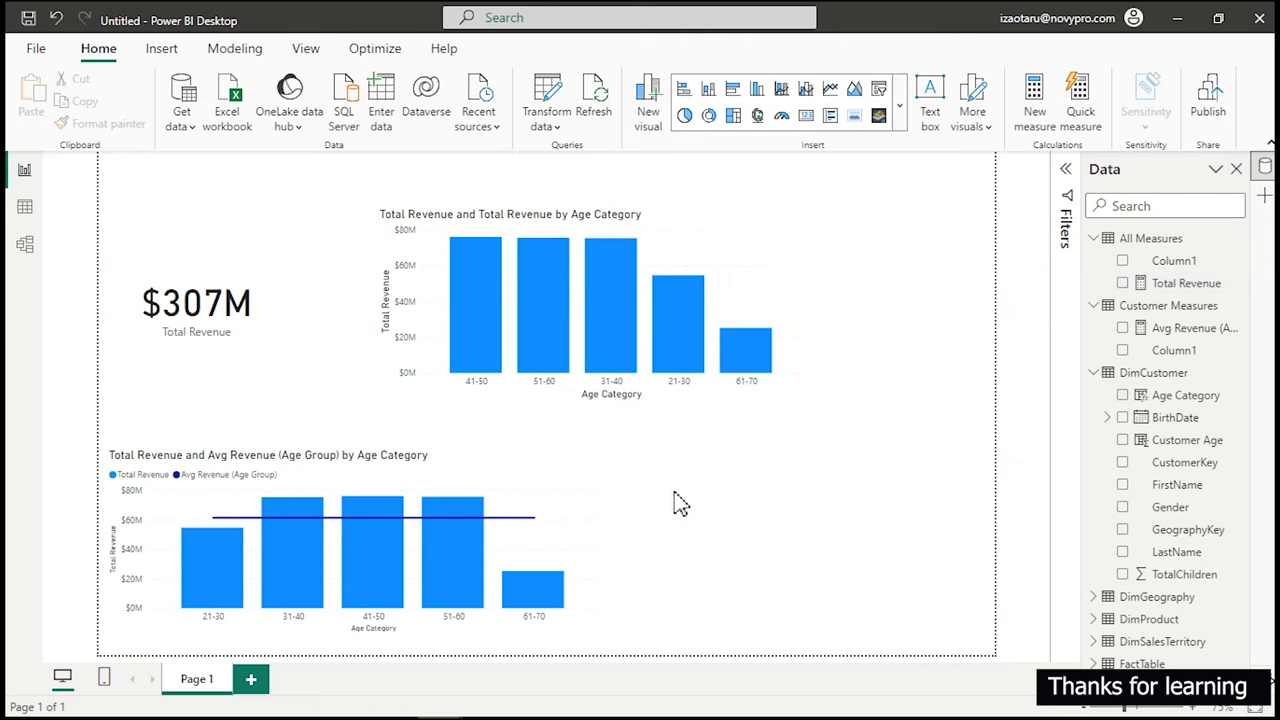
Add an average line as a reference line to the new clustered column chart.
{"action": "left_click", "coordinate": [790, 278]}
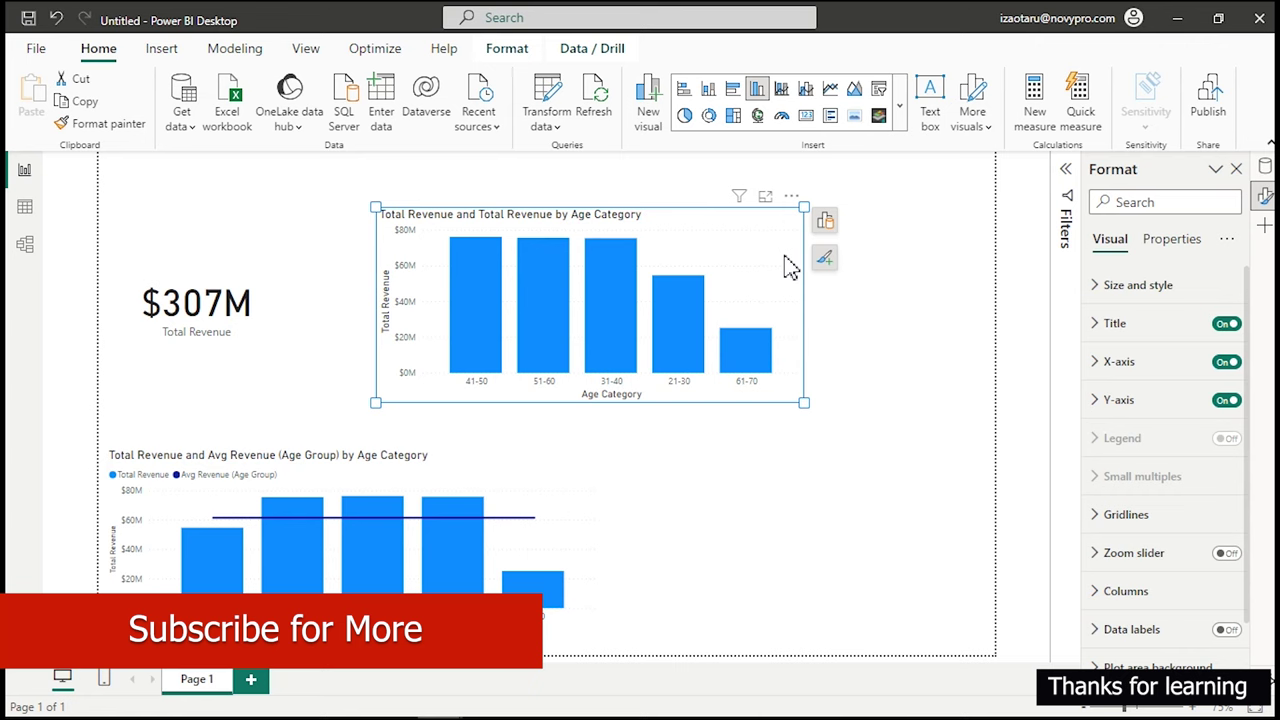
{"action": "left_click", "coordinate": [870, 320]}
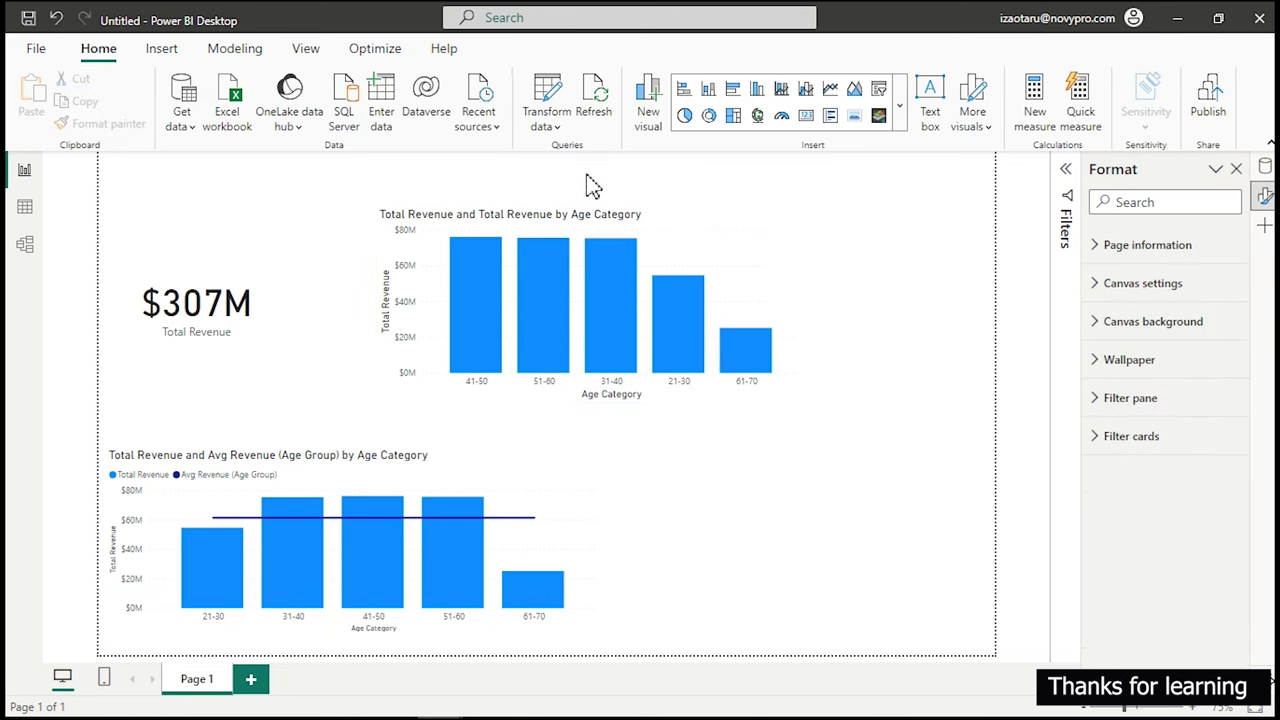
{"action": "left_click", "coordinate": [780, 280]}
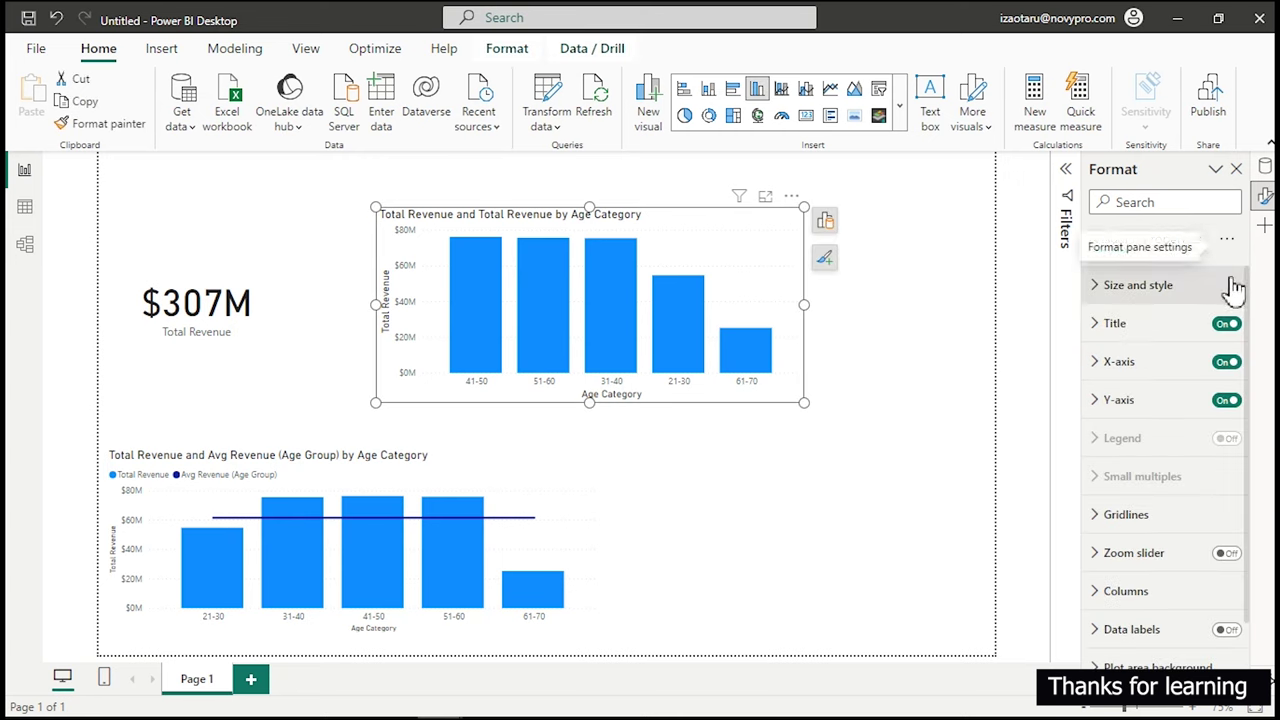
{"action": "scroll", "coordinate": [1253, 323], "scroll_direction": "down", "scroll_amount": 1}
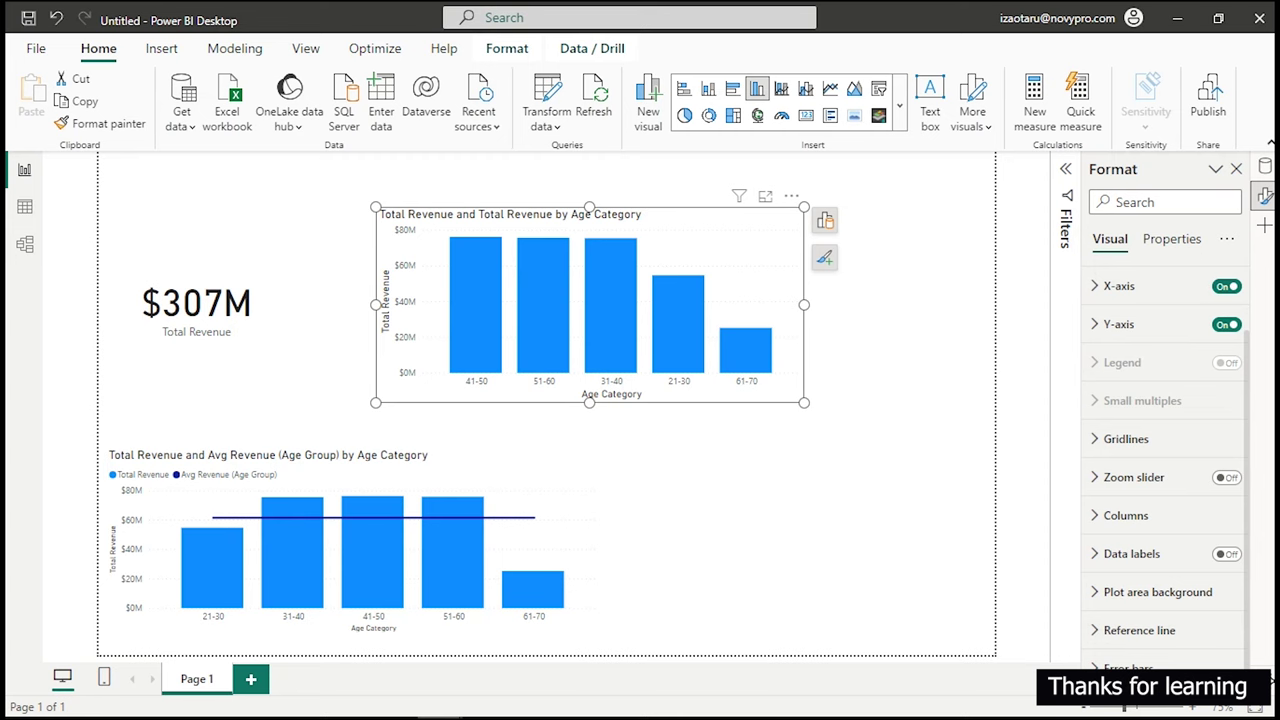
{"action": "left_click", "coordinate": [1097, 632]}
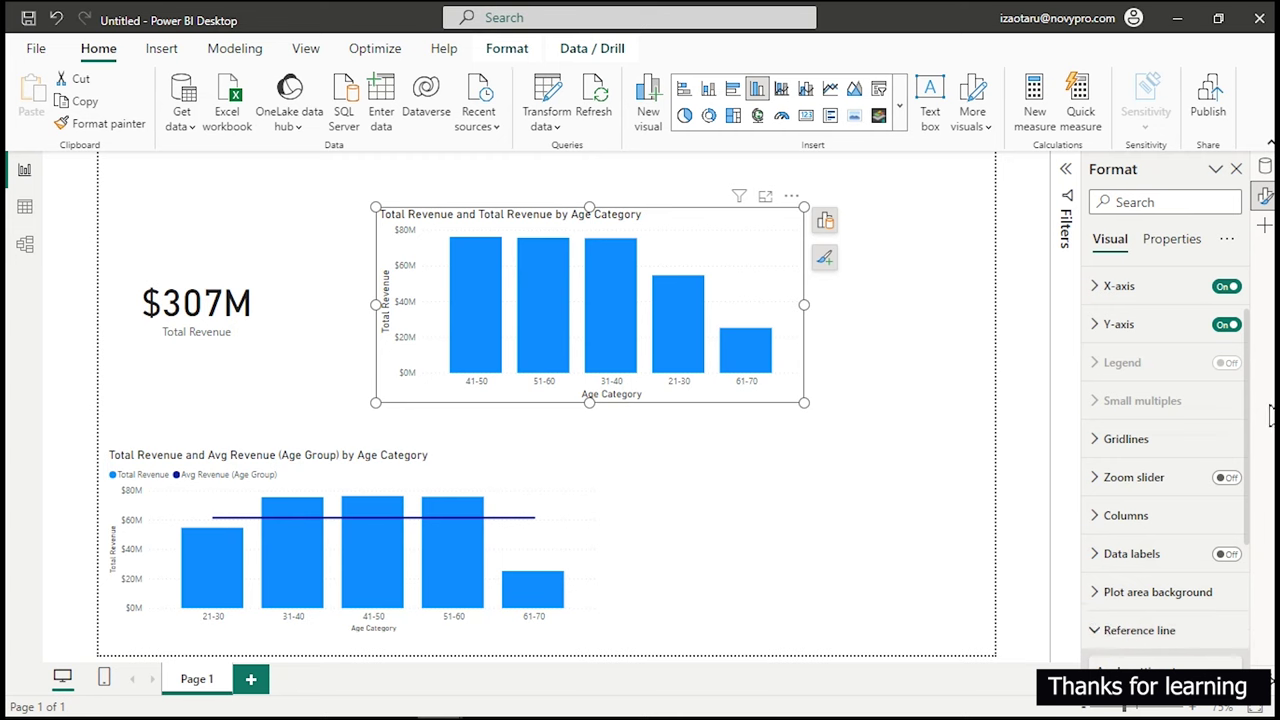
{"action": "left_click_drag", "start_coordinate": [1253, 393], "coordinate": [1268, 527]}
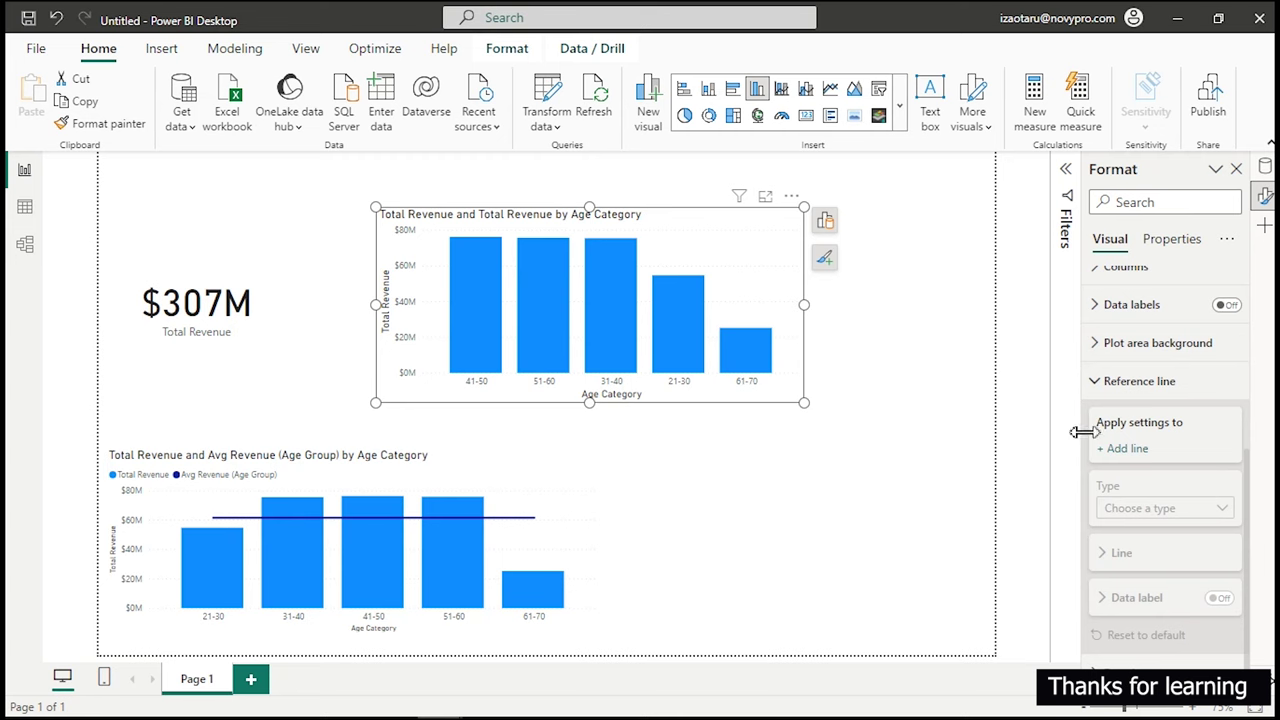
{"action": "left_click", "coordinate": [1112, 456]}
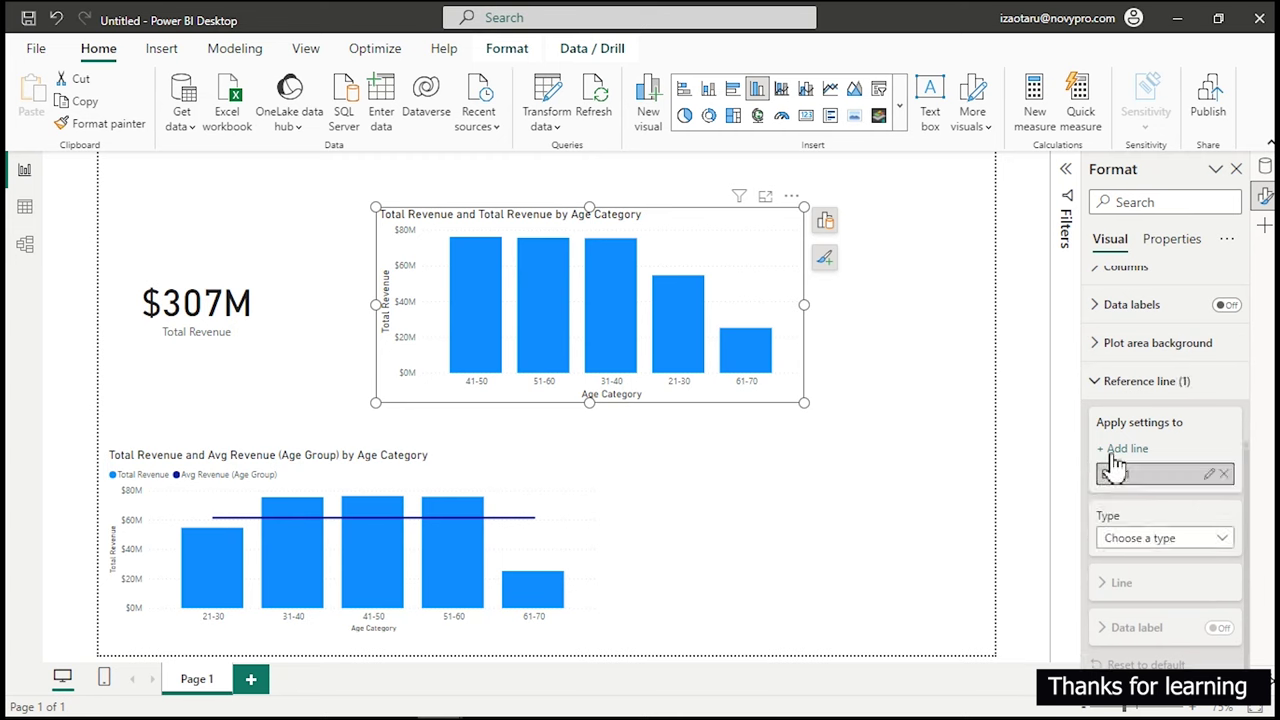
{"action": "left_click", "coordinate": [1196, 552]}
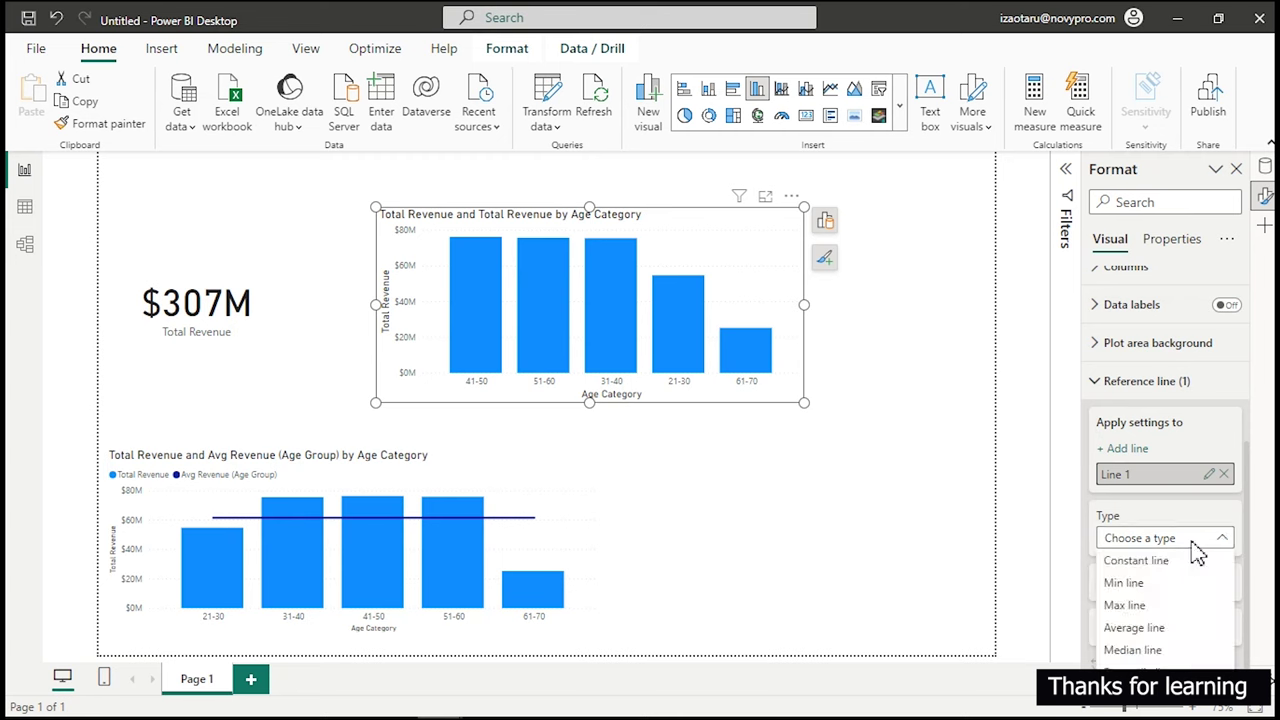
{"action": "left_click", "coordinate": [1163, 630]}
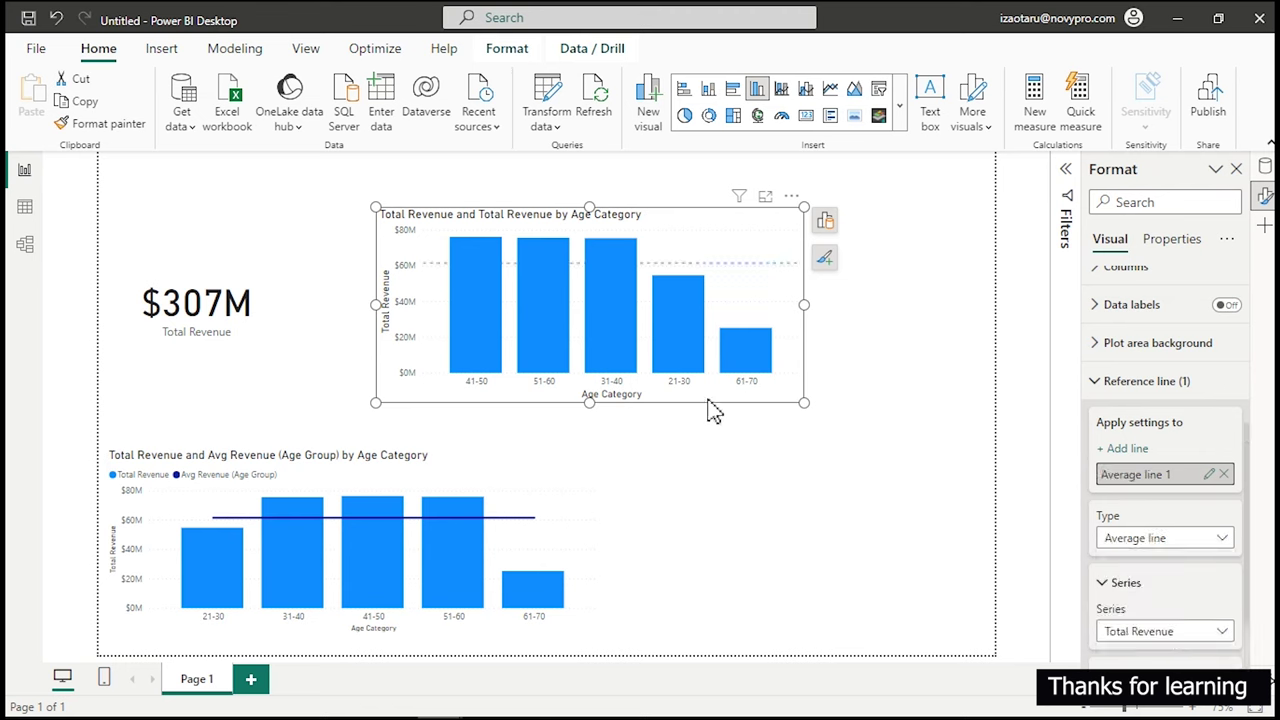
Sort the clustered column chart beside the Total Revenue card by Age Category in ascending order.
{"action": "mouse_move", "coordinate": [373, 610]}
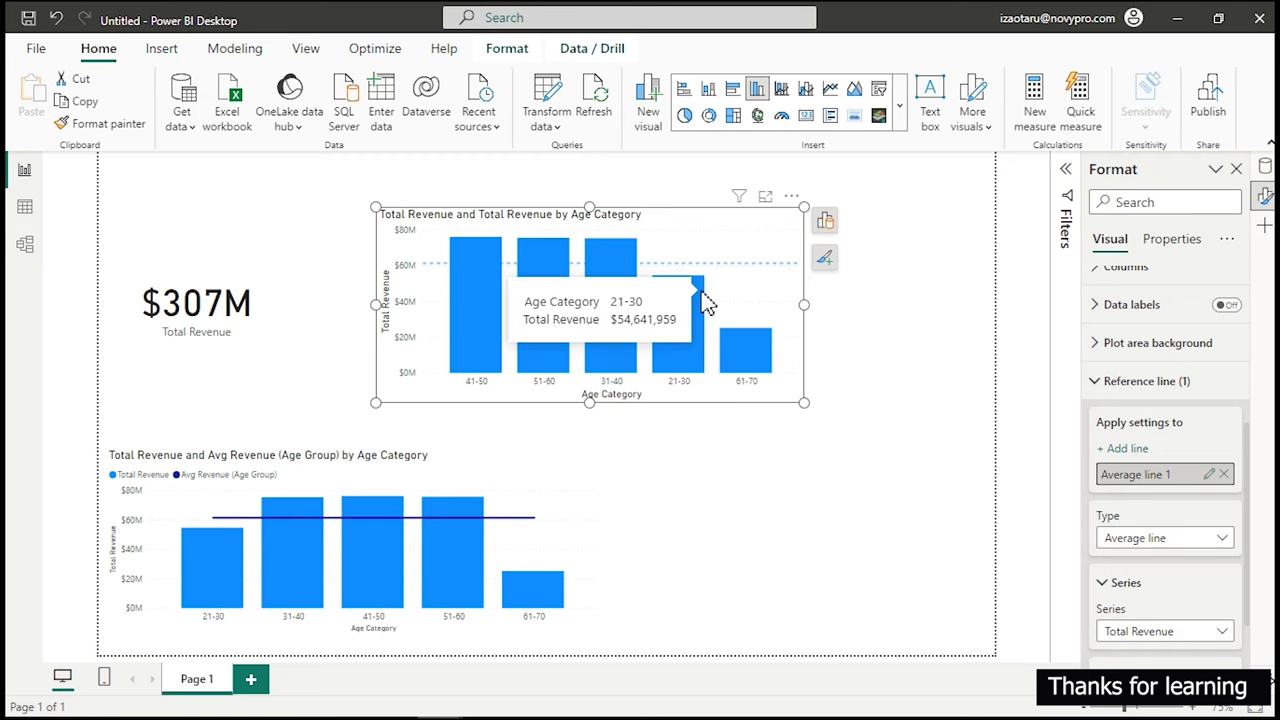
{"action": "left_click", "coordinate": [825, 228]}
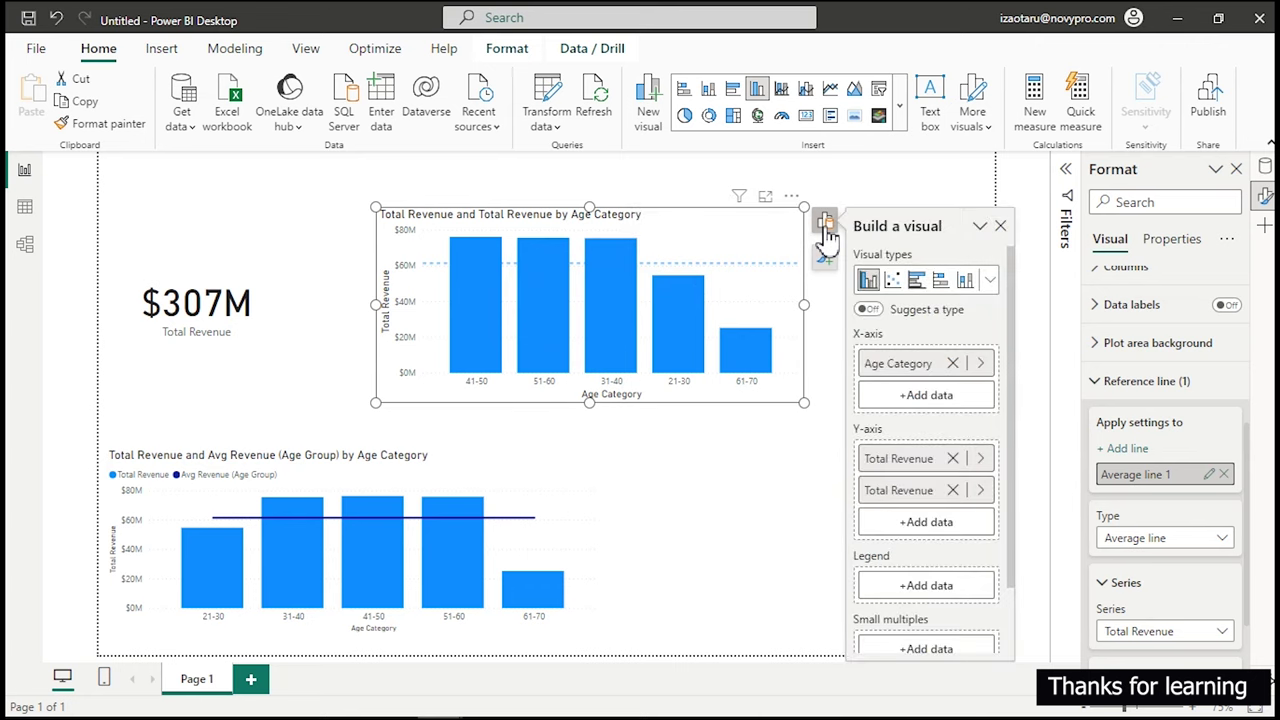
{"action": "left_click", "coordinate": [791, 197]}
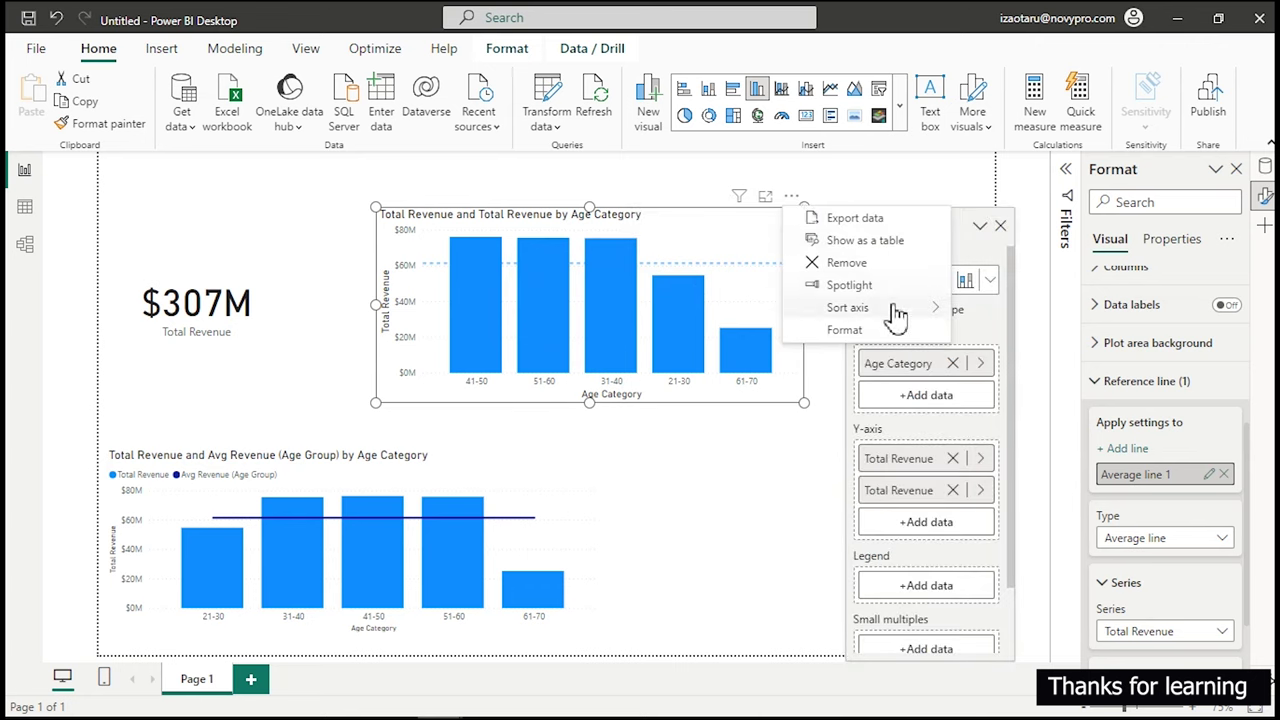
{"action": "mouse_move", "coordinate": [900, 310]}
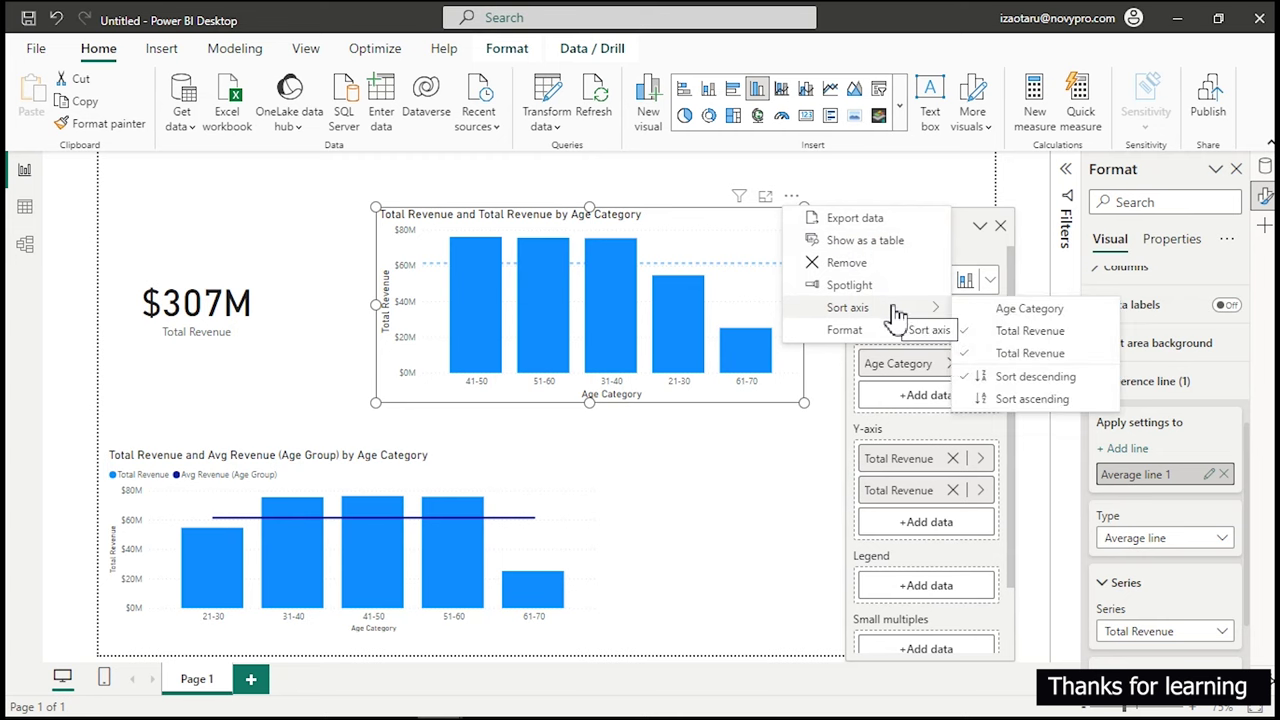
{"action": "left_click", "coordinate": [1060, 326]}
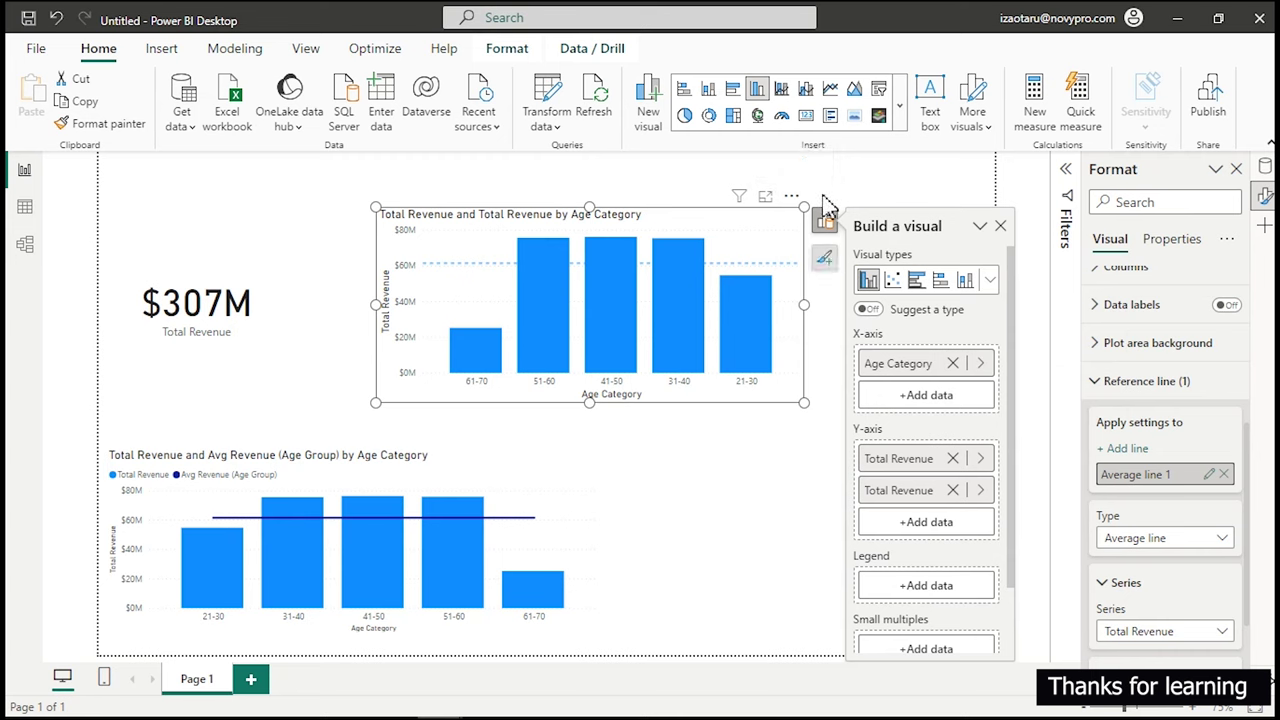
{"action": "left_click", "coordinate": [791, 197]}
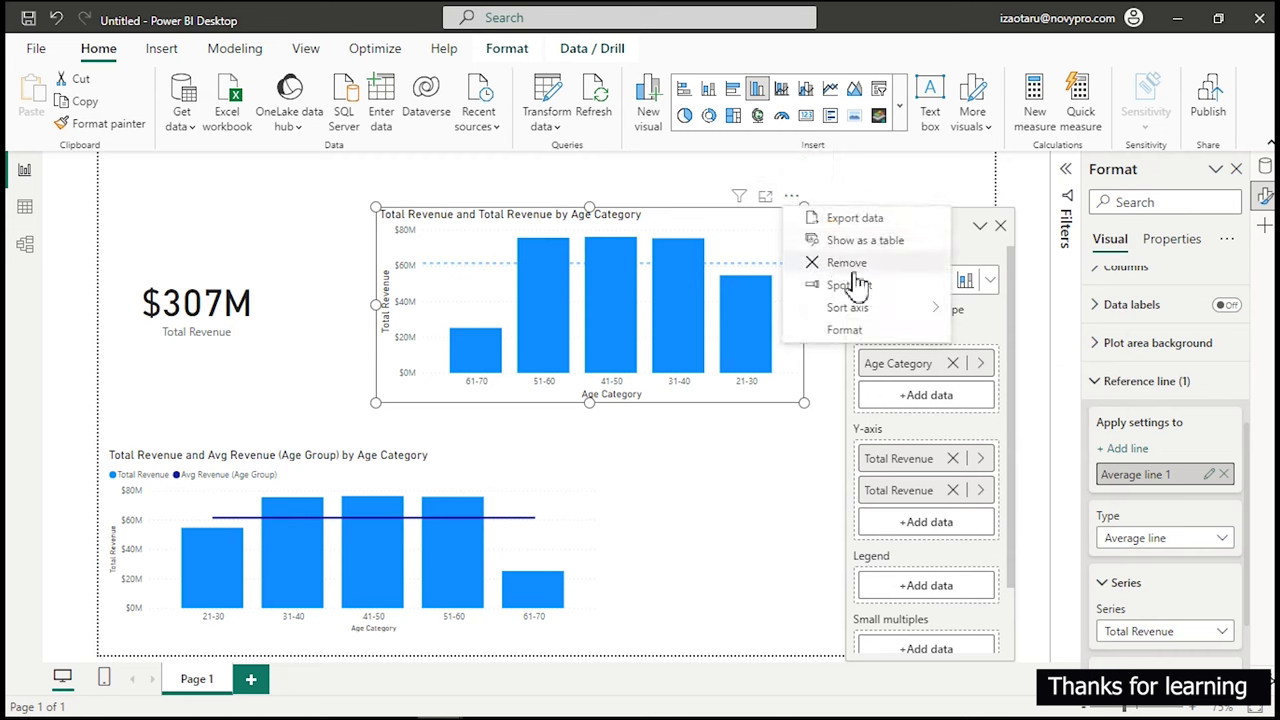
{"action": "mouse_move", "coordinate": [868, 308]}
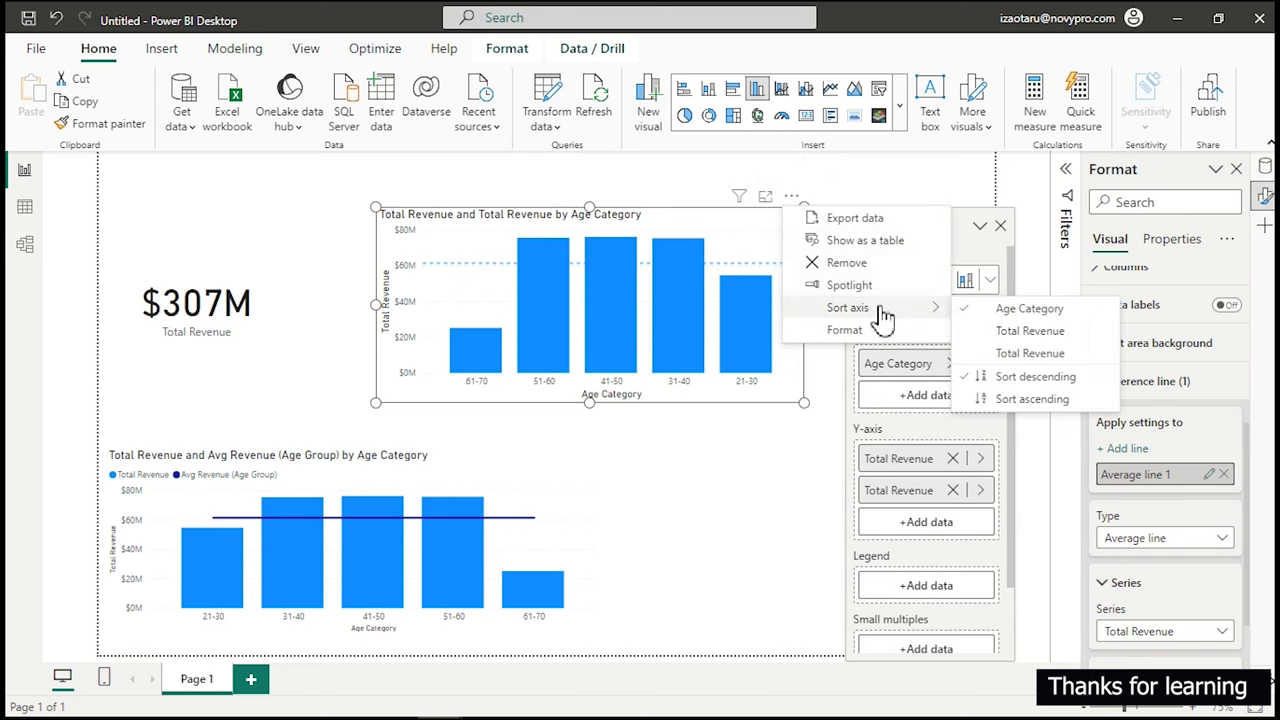
{"action": "left_click", "coordinate": [1006, 406]}
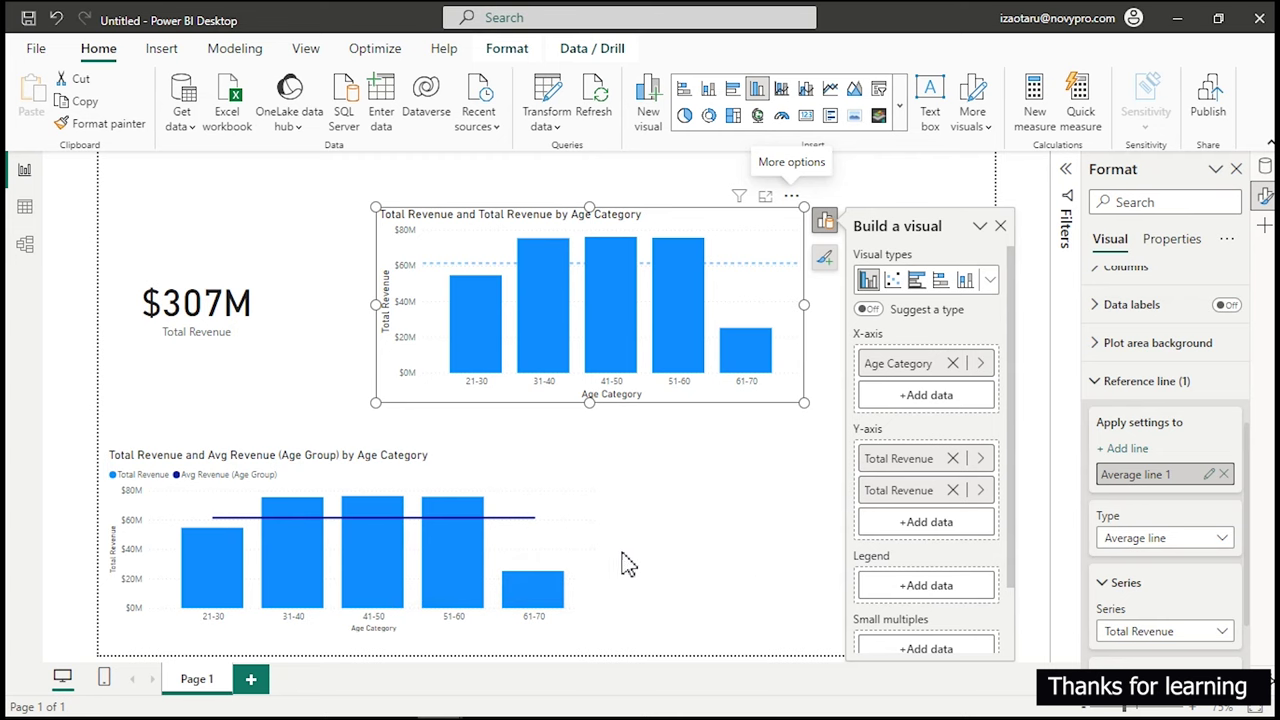
{"action": "left_click", "coordinate": [640, 430]}
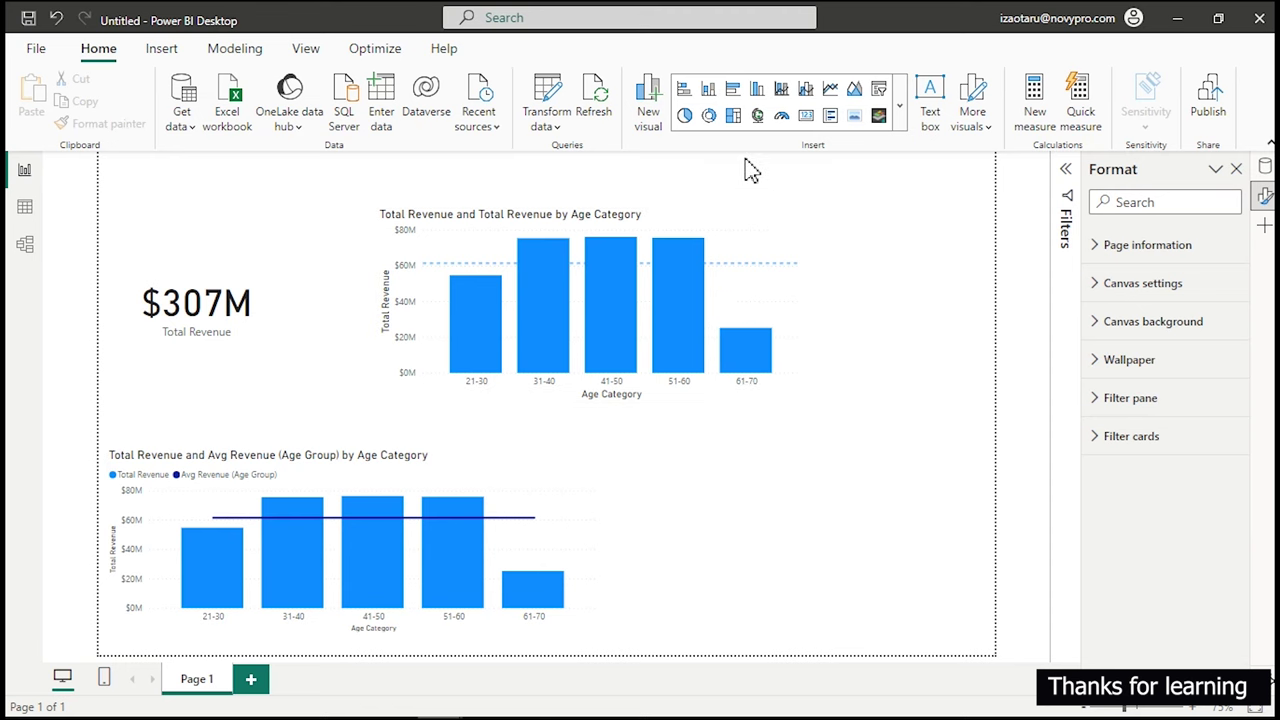
Turn on the data label for the clustered column chart's average line and set its horizontal position to Right.
{"action": "left_click", "coordinate": [755, 231]}
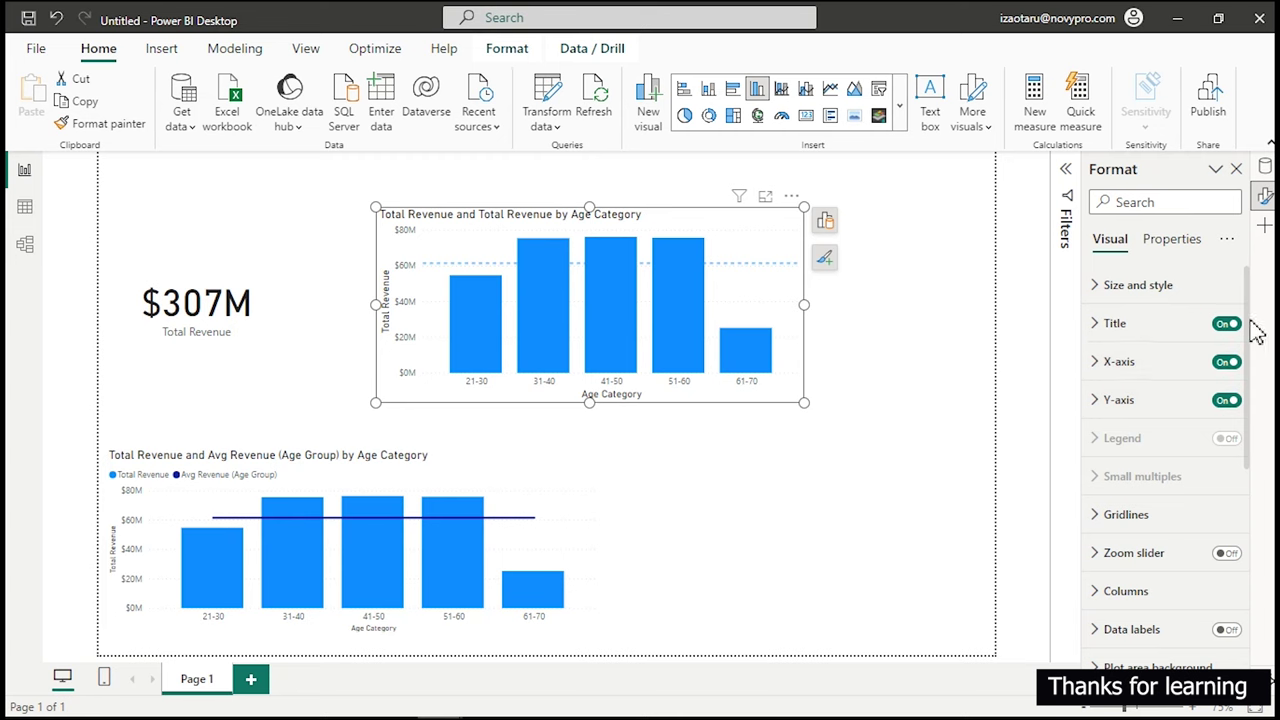
{"action": "left_click_drag", "start_coordinate": [1249, 330], "coordinate": [1272, 600]}
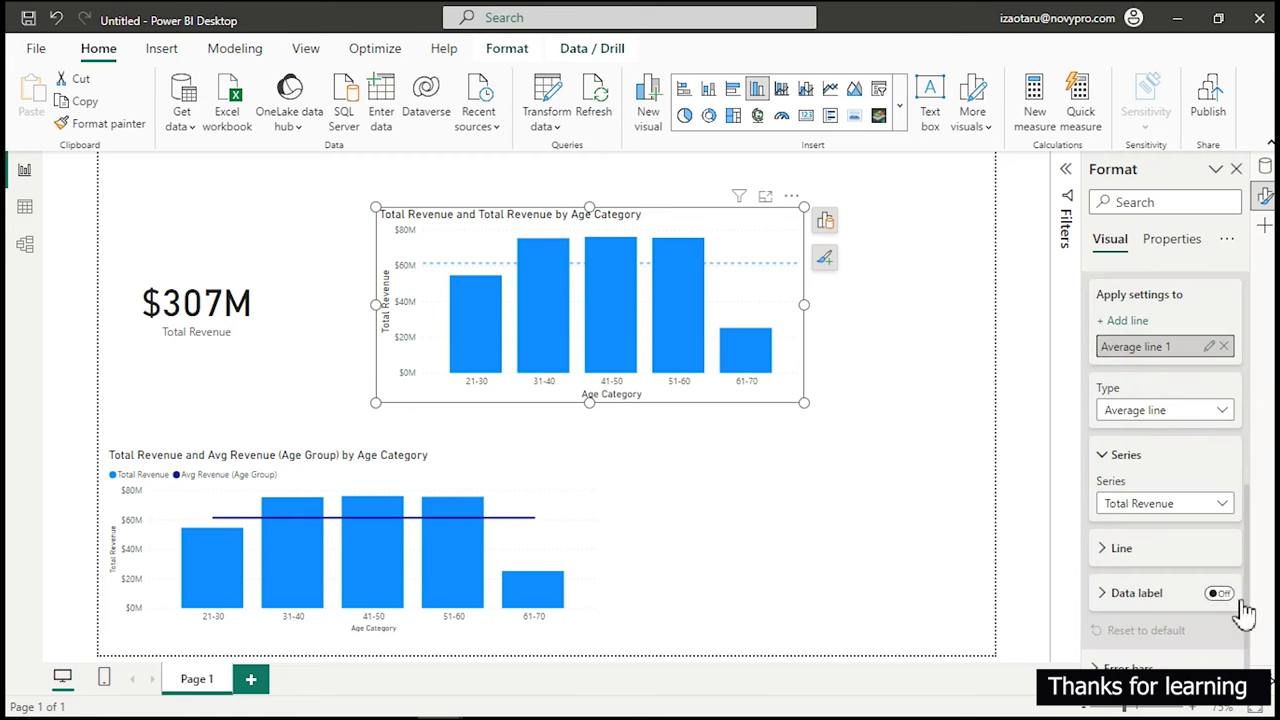
{"action": "left_click", "coordinate": [1222, 595]}
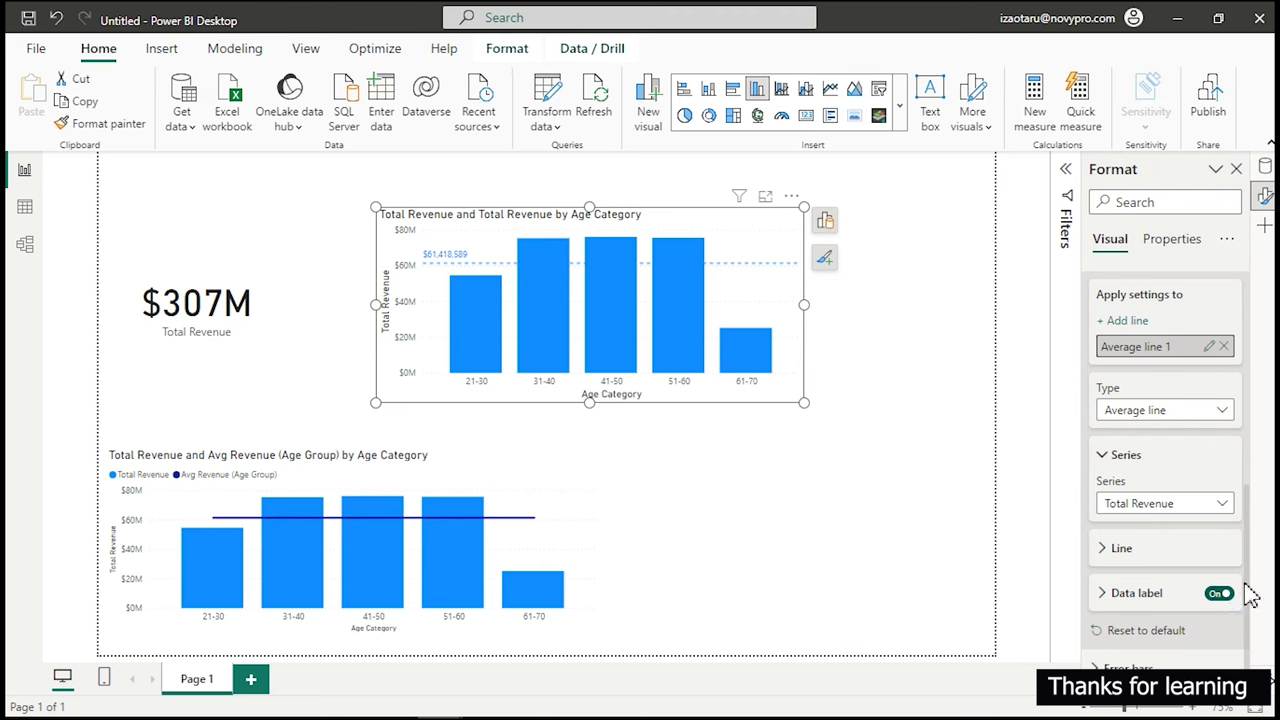
{"action": "left_click", "coordinate": [1101, 597]}
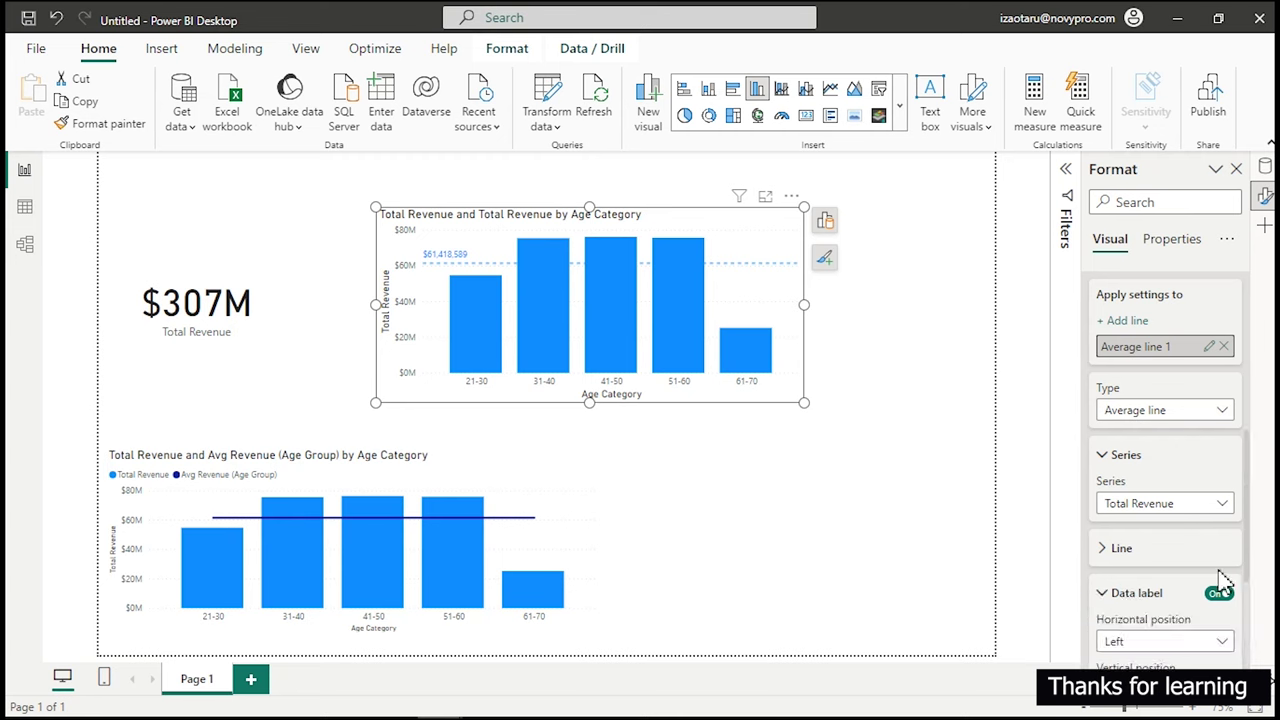
{"action": "left_click_drag", "start_coordinate": [1248, 520], "coordinate": [1262, 600]}
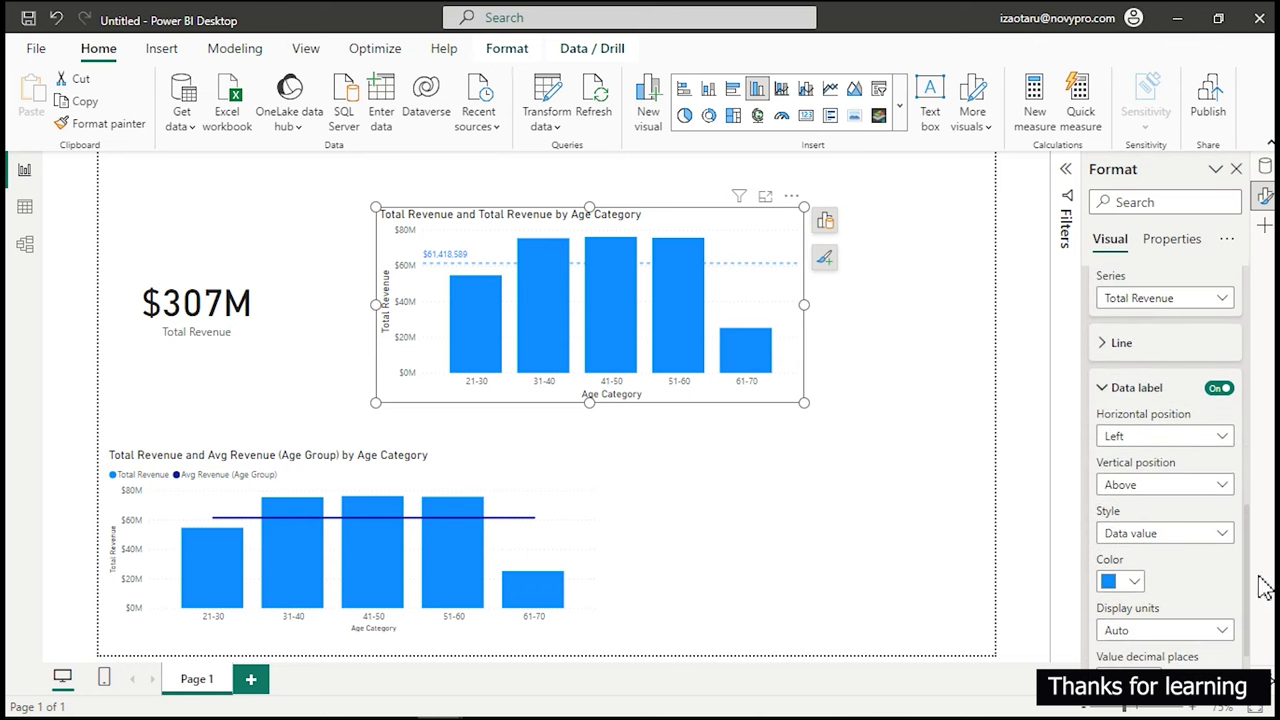
{"action": "left_click", "coordinate": [1170, 445]}
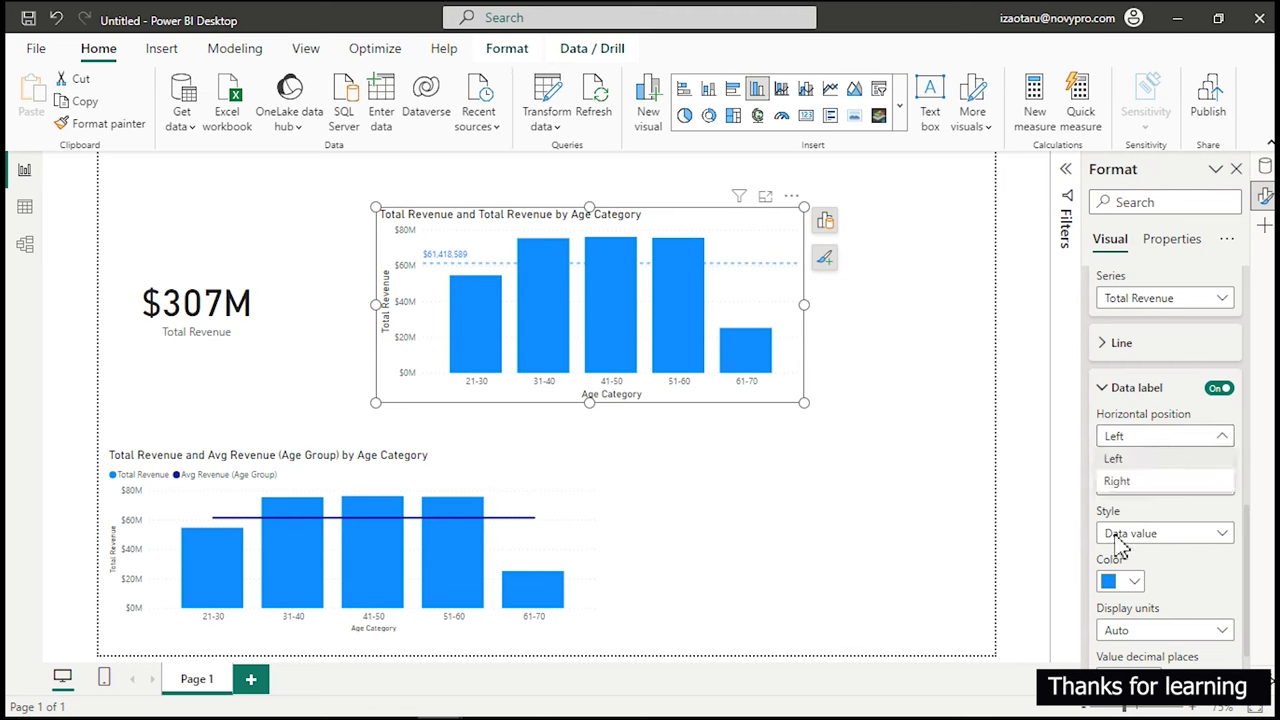
{"action": "left_click", "coordinate": [1137, 483]}
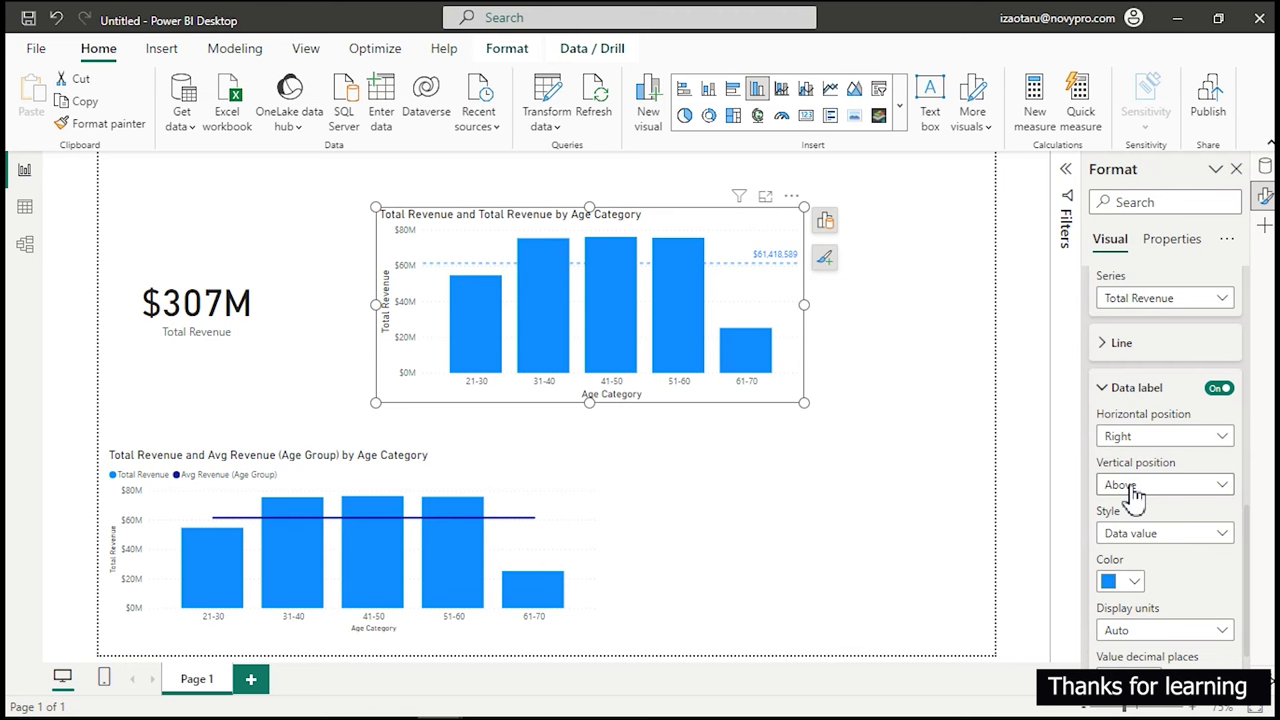
Try the Name style for the average line's data label, settling on Both.
{"action": "left_click", "coordinate": [1160, 541]}
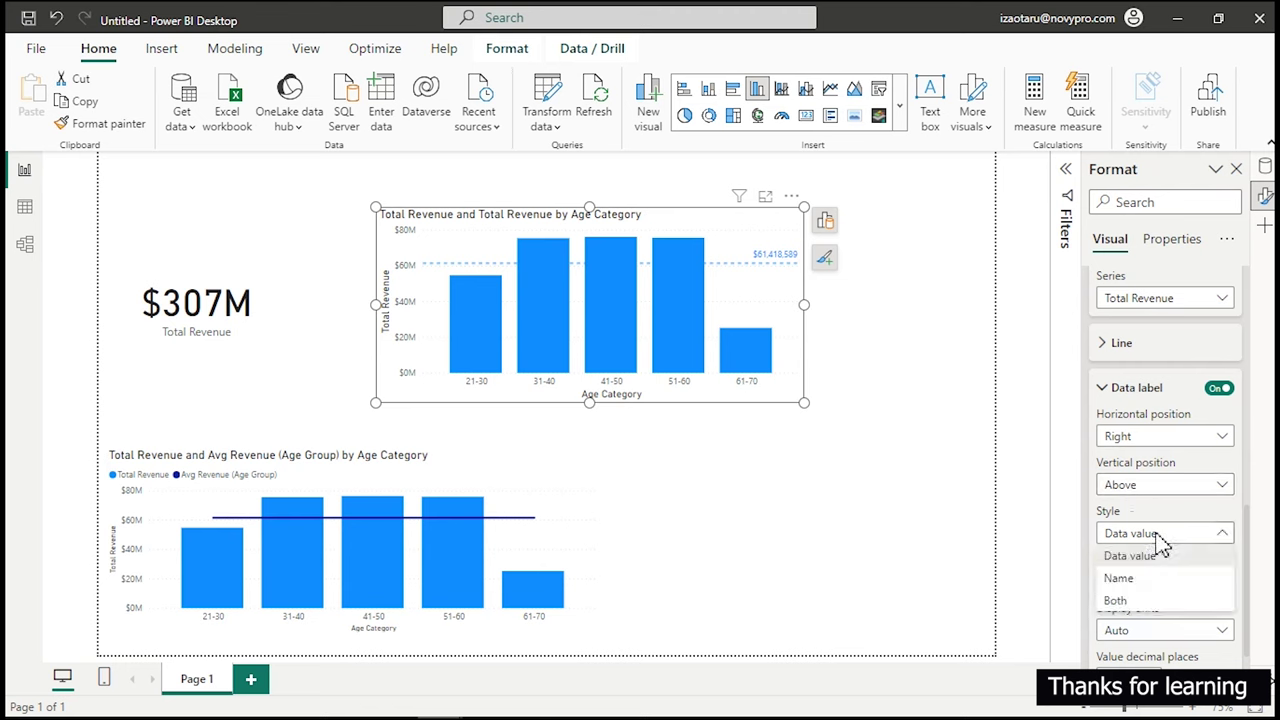
{"action": "left_click", "coordinate": [1118, 579]}
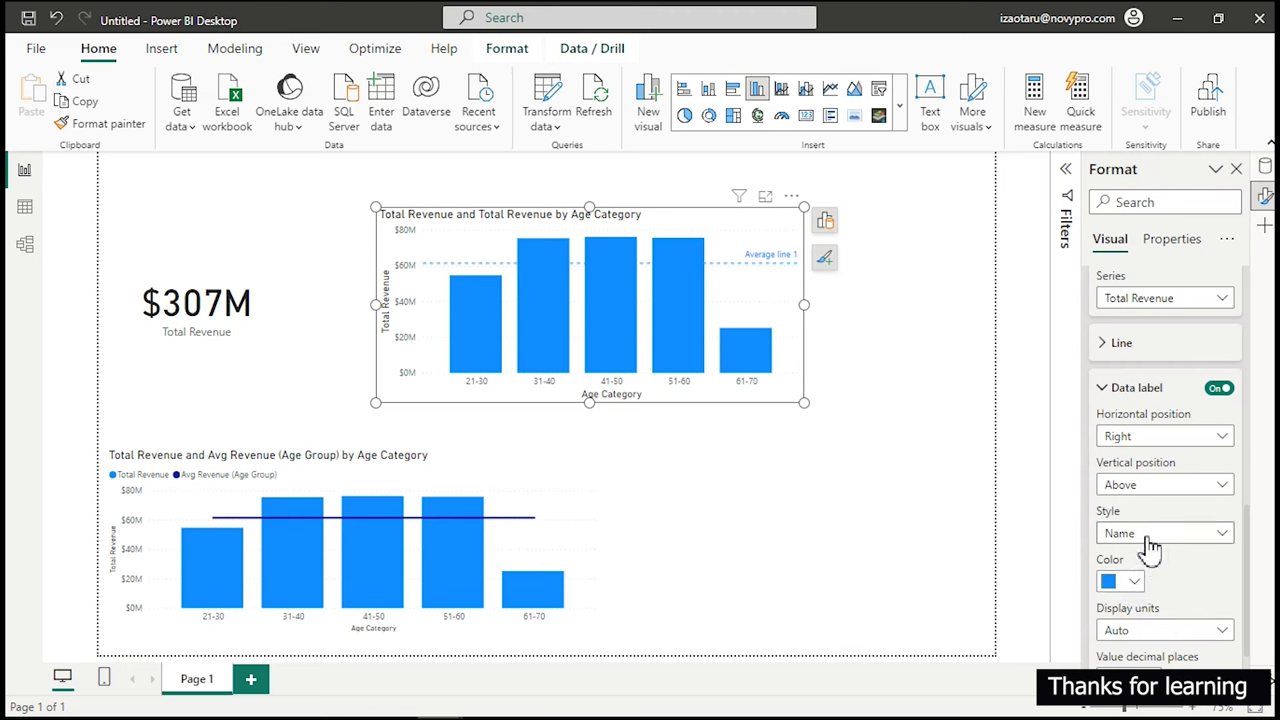
{"action": "left_click", "coordinate": [1150, 541]}
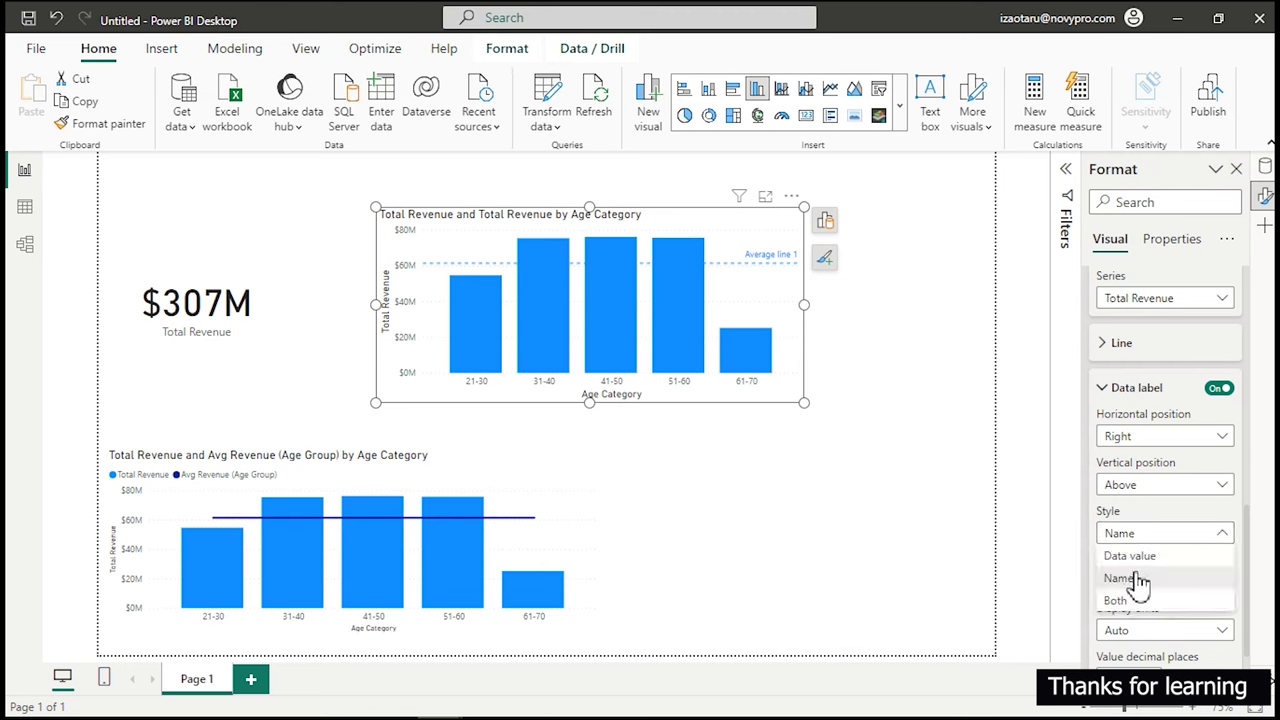
{"action": "left_click", "coordinate": [1127, 603]}
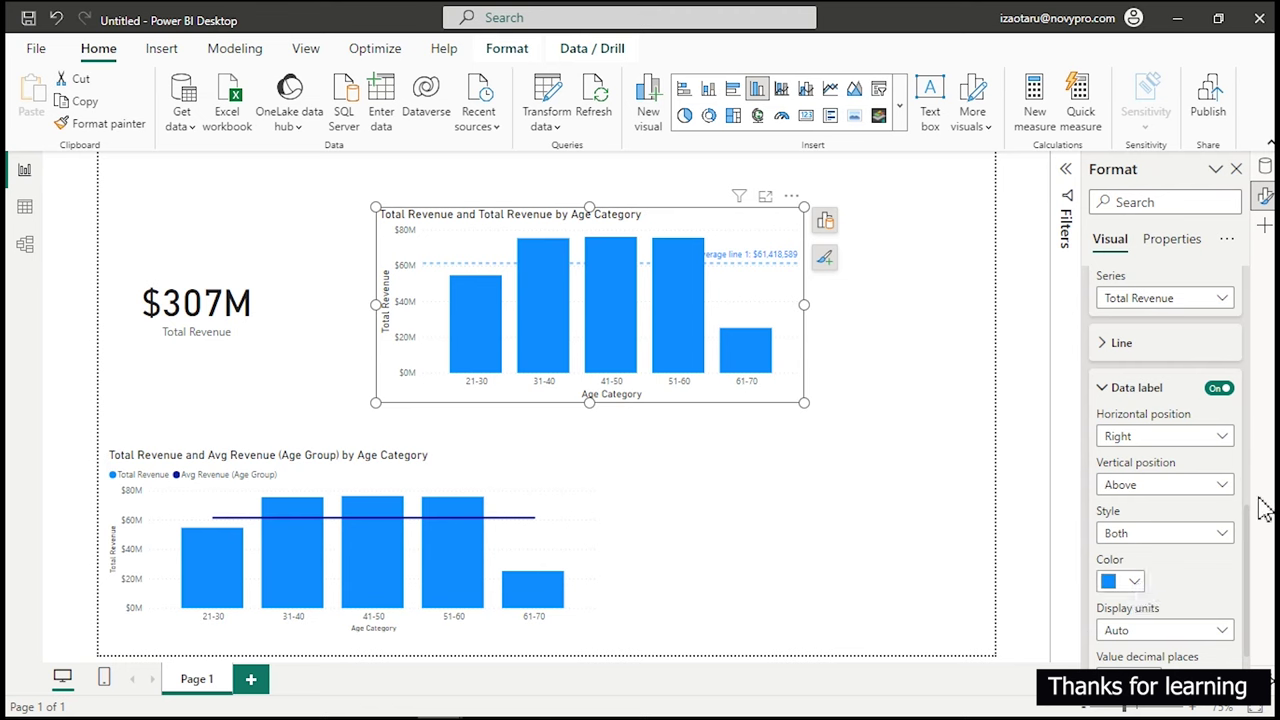
Rename the clustered column chart's average reference line to Avg.
{"action": "left_click_drag", "start_coordinate": [1249, 531], "coordinate": [1248, 446]}
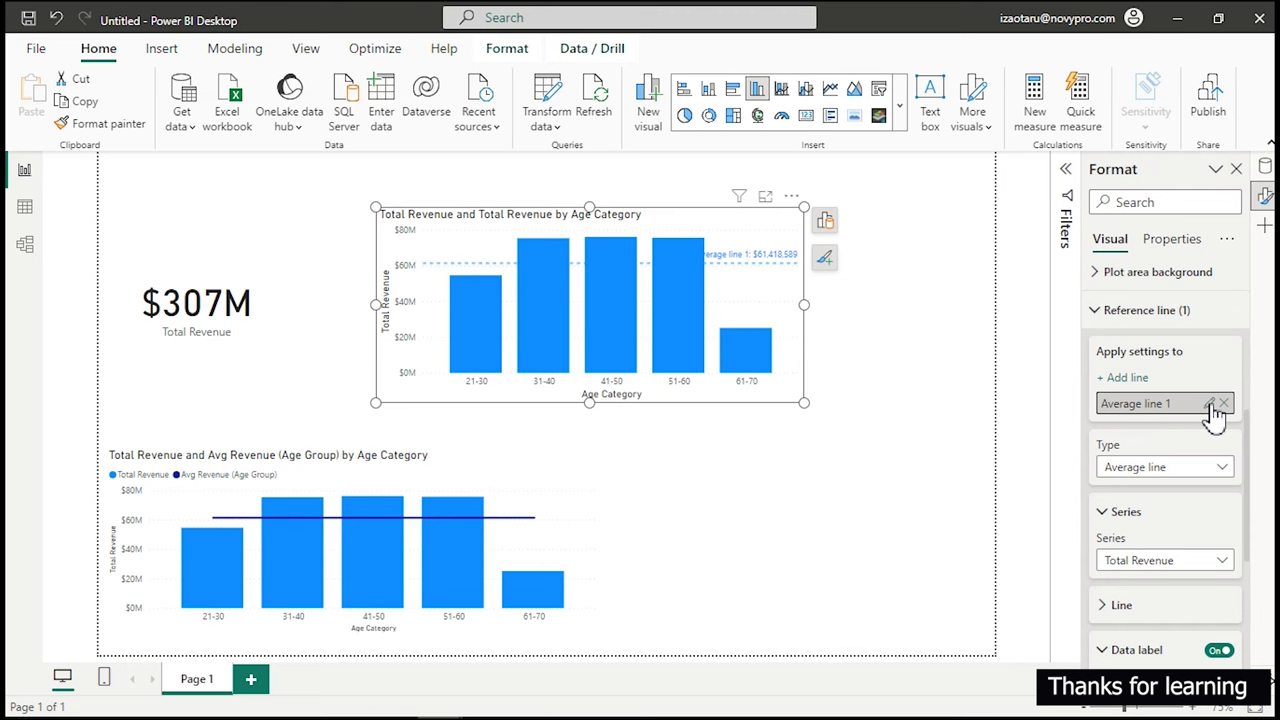
{"action": "left_click", "coordinate": [1211, 404]}
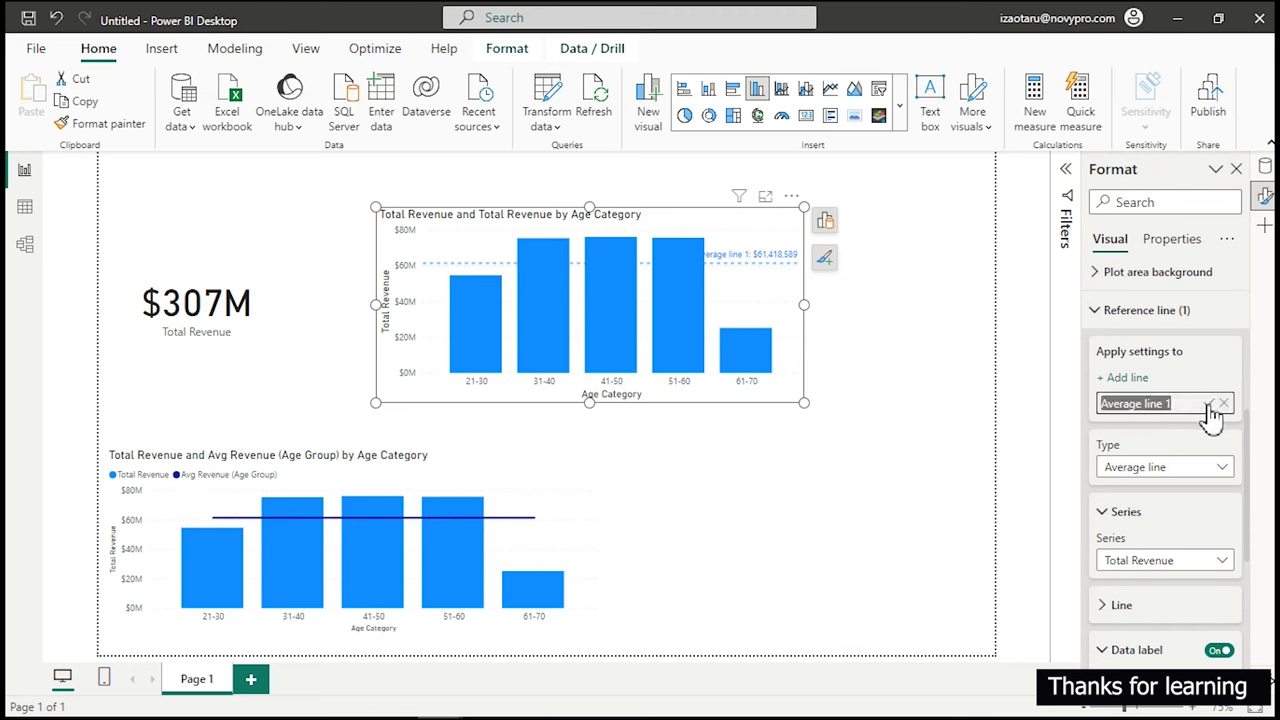
{"action": "type", "text": "Avg."}
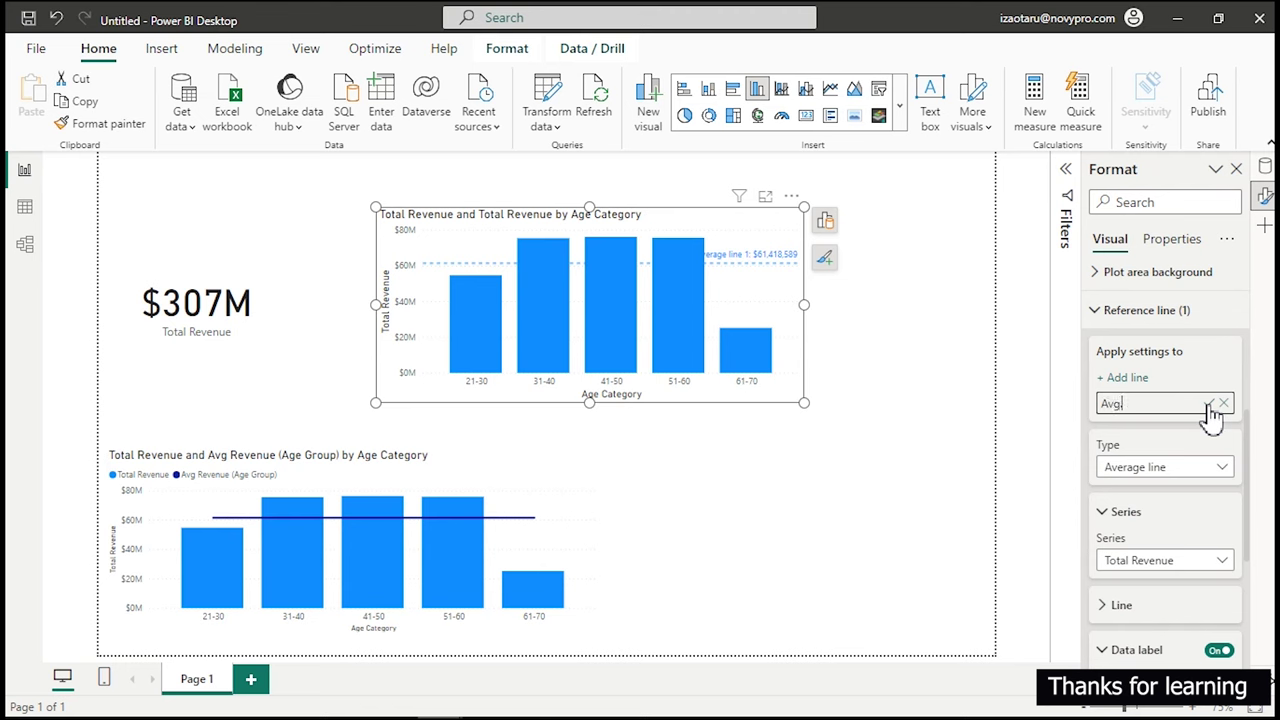
{"action": "left_click", "coordinate": [1210, 405]}
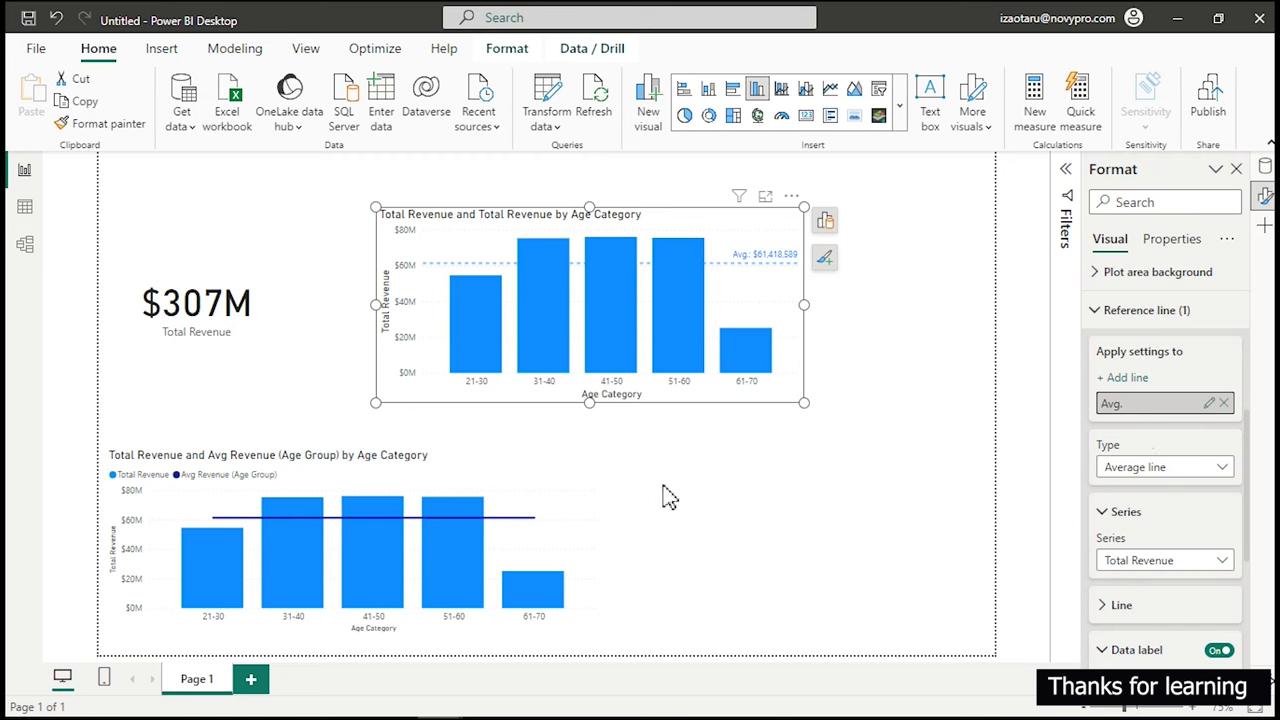
Switch to the Adventure works Sales Dashboard report and examine the bar colors, average line and subtitle of its Revenue Segmented by Age-Bracket chart.
{"action": "left_click", "coordinate": [558, 490]}
{"action": "mouse_move", "coordinate": [532, 530]}
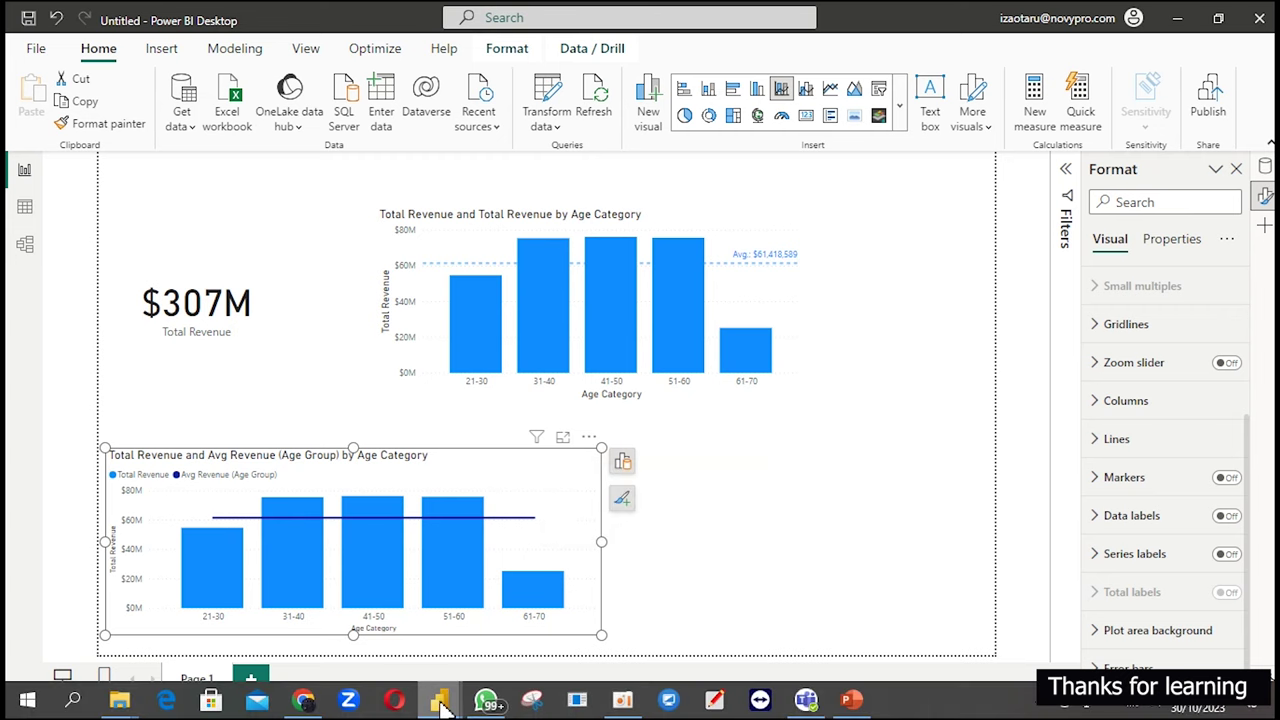
{"action": "mouse_move", "coordinate": [443, 705]}
{"action": "left_click", "coordinate": [534, 632]}
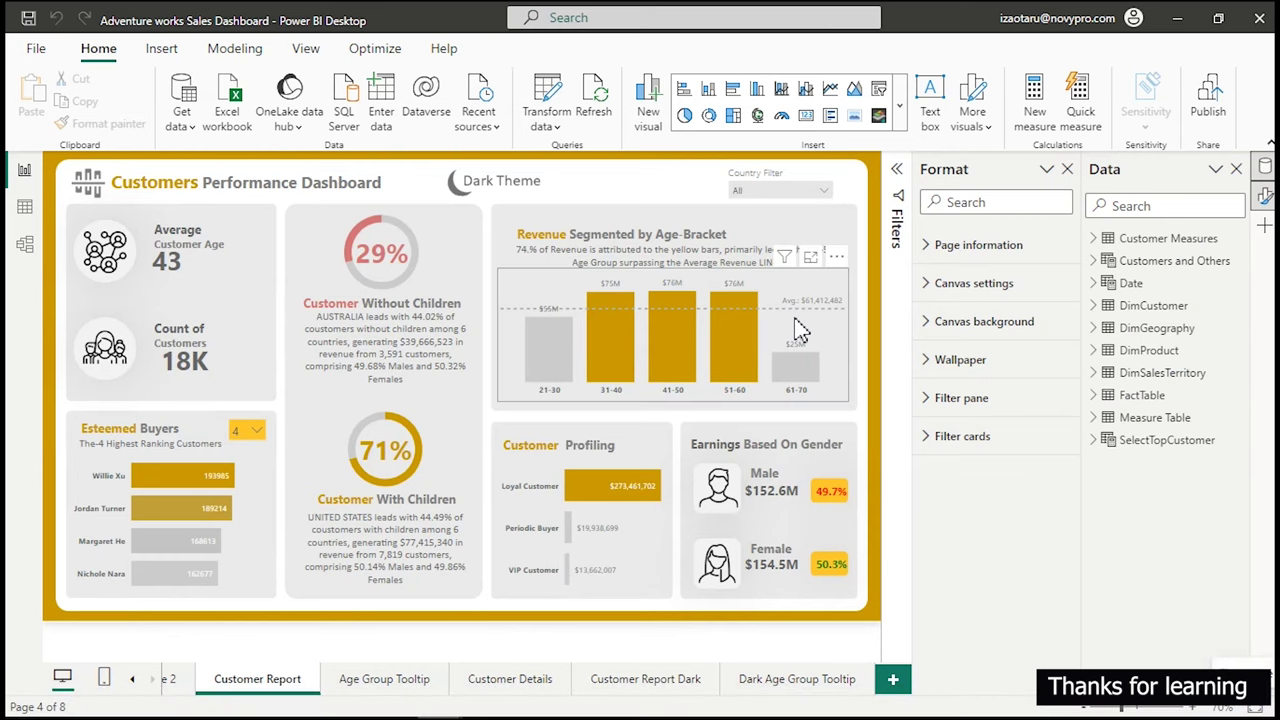
{"action": "scroll", "coordinate": [800, 330], "scroll_direction": "up", "scroll_amount": 5, "text": "ctrl"}
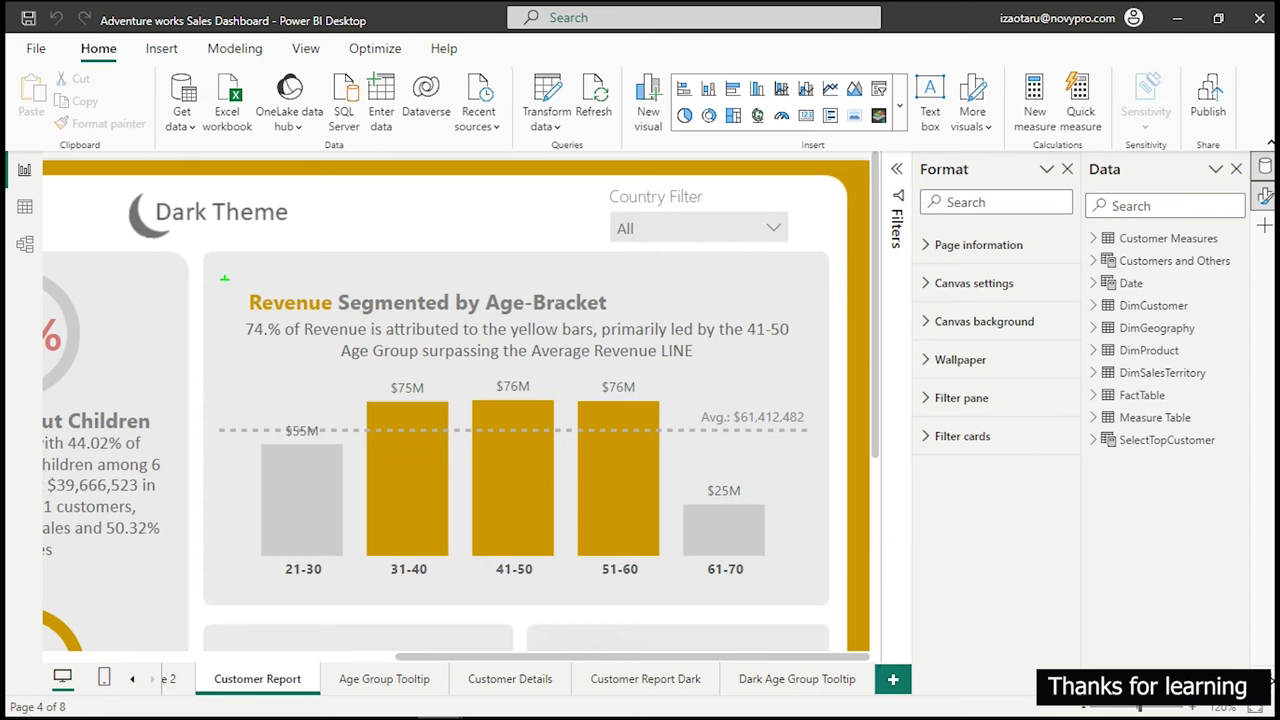
{"action": "mouse_move", "coordinate": [216, 379]}
{"action": "left_mouse_down"}
{"action": "mouse_move", "coordinate": [514, 464]}
{"action": "mouse_move", "coordinate": [833, 610]}
{"action": "left_mouse_up"}
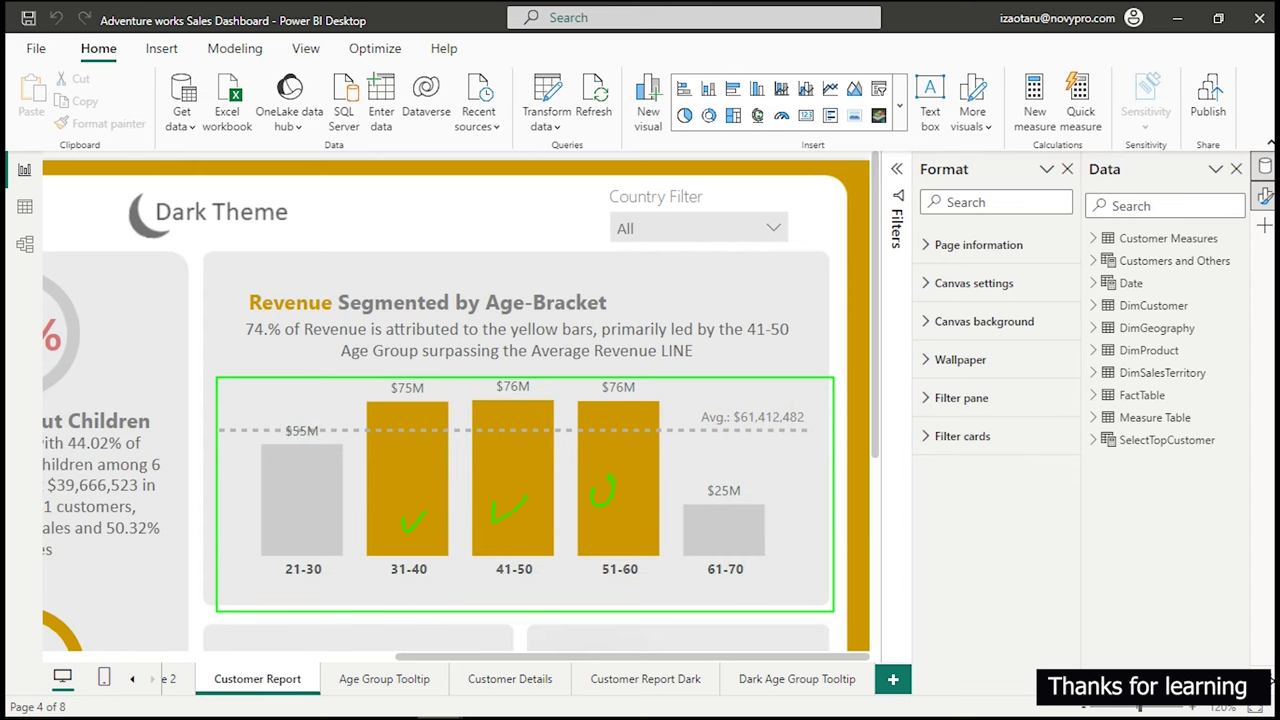
{"action": "left_click_drag", "start_coordinate": [306, 522], "coordinate": [342, 510]}
{"action": "left_click_drag", "start_coordinate": [710, 527], "coordinate": [742, 516]}
{"action": "left_click_drag", "start_coordinate": [280, 517], "coordinate": [295, 515]}
{"action": "mouse_move", "coordinate": [238, 314]}
{"action": "left_mouse_down"}
{"action": "mouse_move", "coordinate": [418, 370]}
{"action": "mouse_move", "coordinate": [801, 366]}
{"action": "left_mouse_up"}
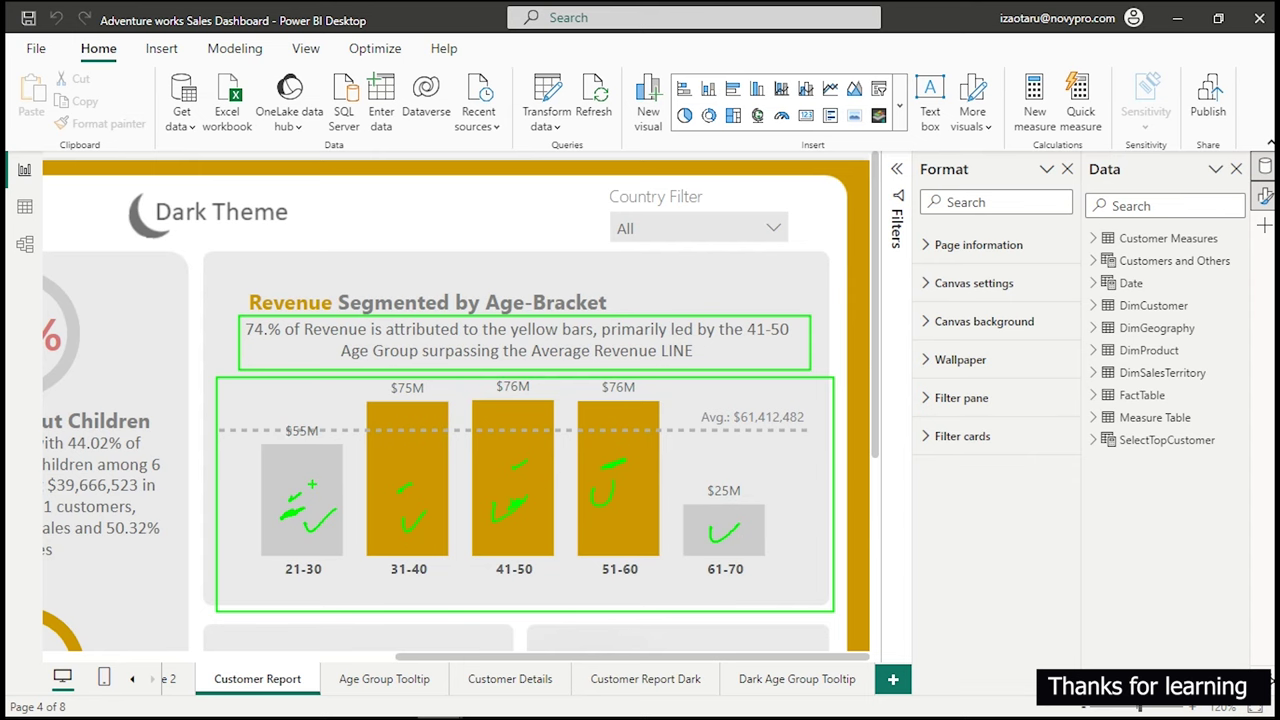
{"action": "key", "text": "Escape"}
Return to the untitled report and remove the Total Revenue and Avg Revenue (Age Group) combo chart.
{"action": "left_click", "coordinate": [1254, 708]}
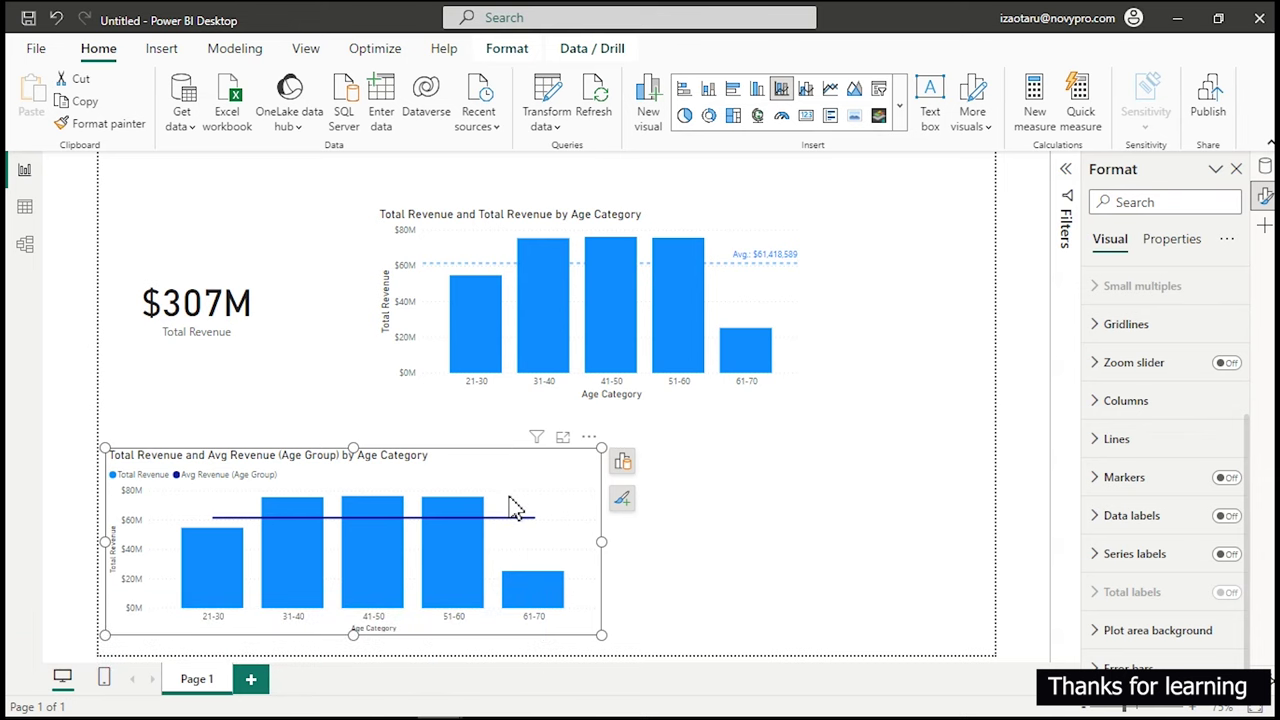
{"action": "left_click", "coordinate": [590, 438]}
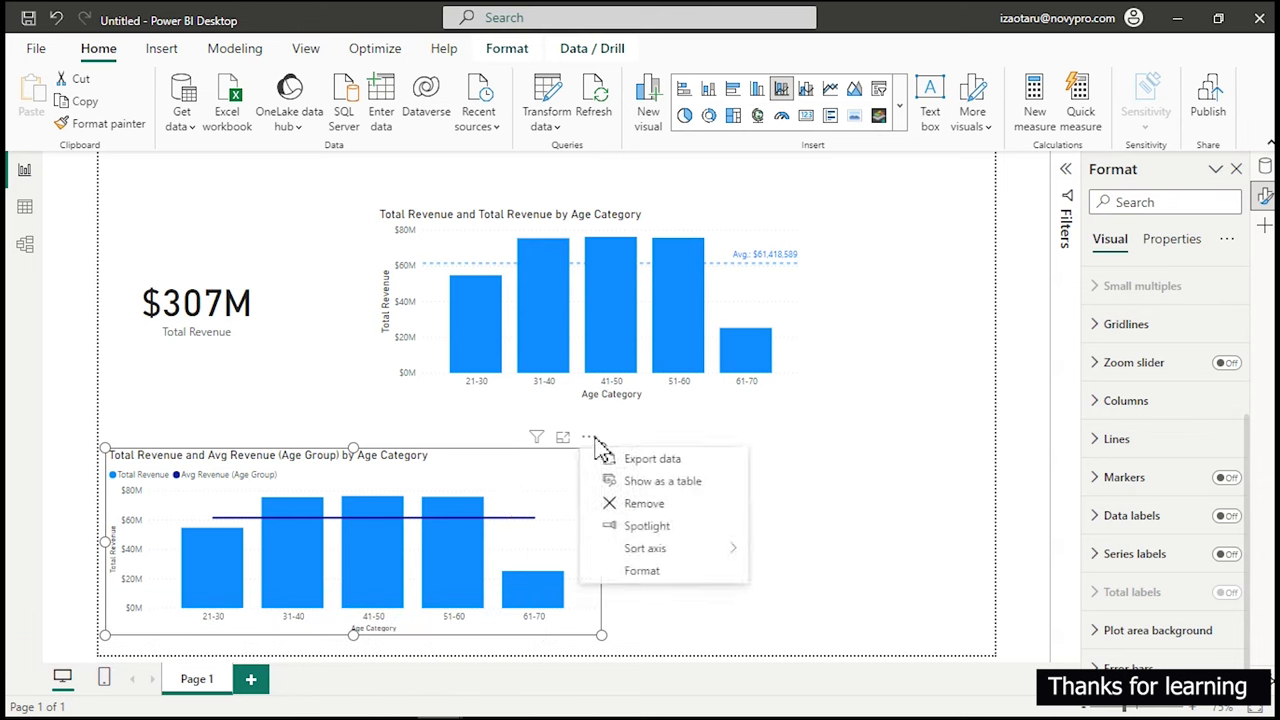
{"action": "left_click", "coordinate": [644, 504]}
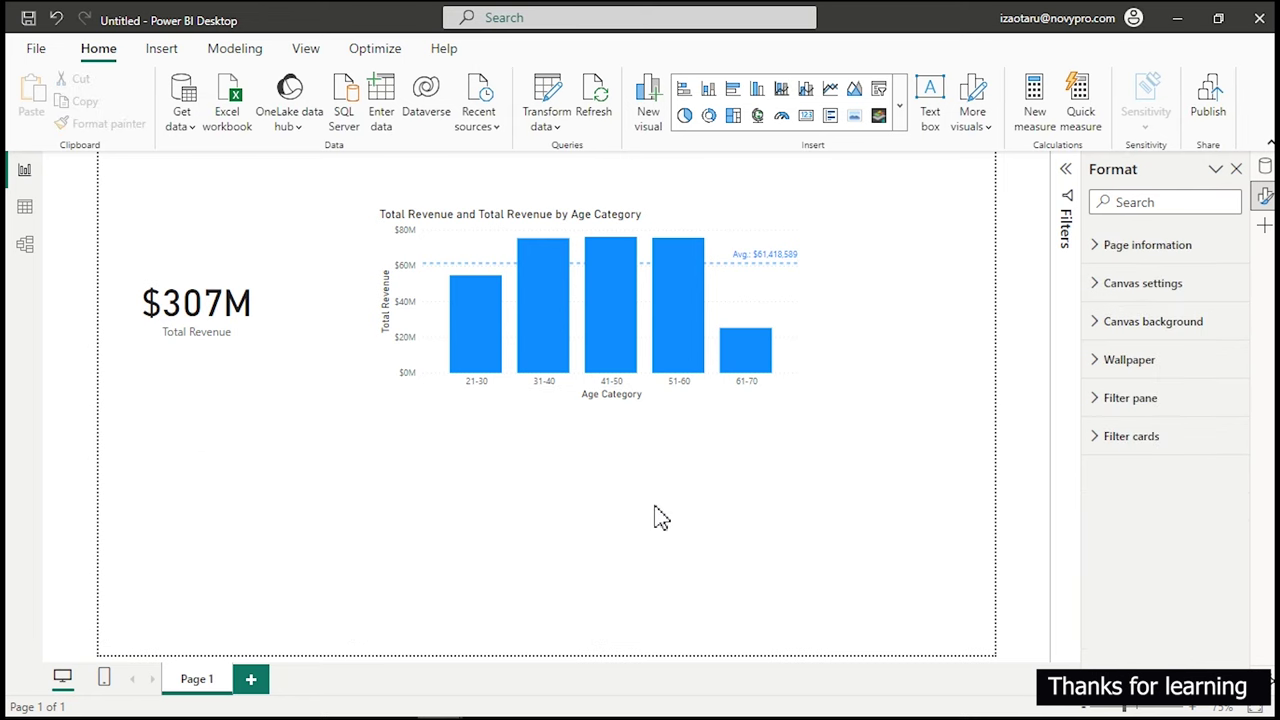
Start a new measure named CF Age-Group in the Customer Measures table, with its formula beginning on an indented second line.
{"action": "left_click", "coordinate": [1265, 170]}
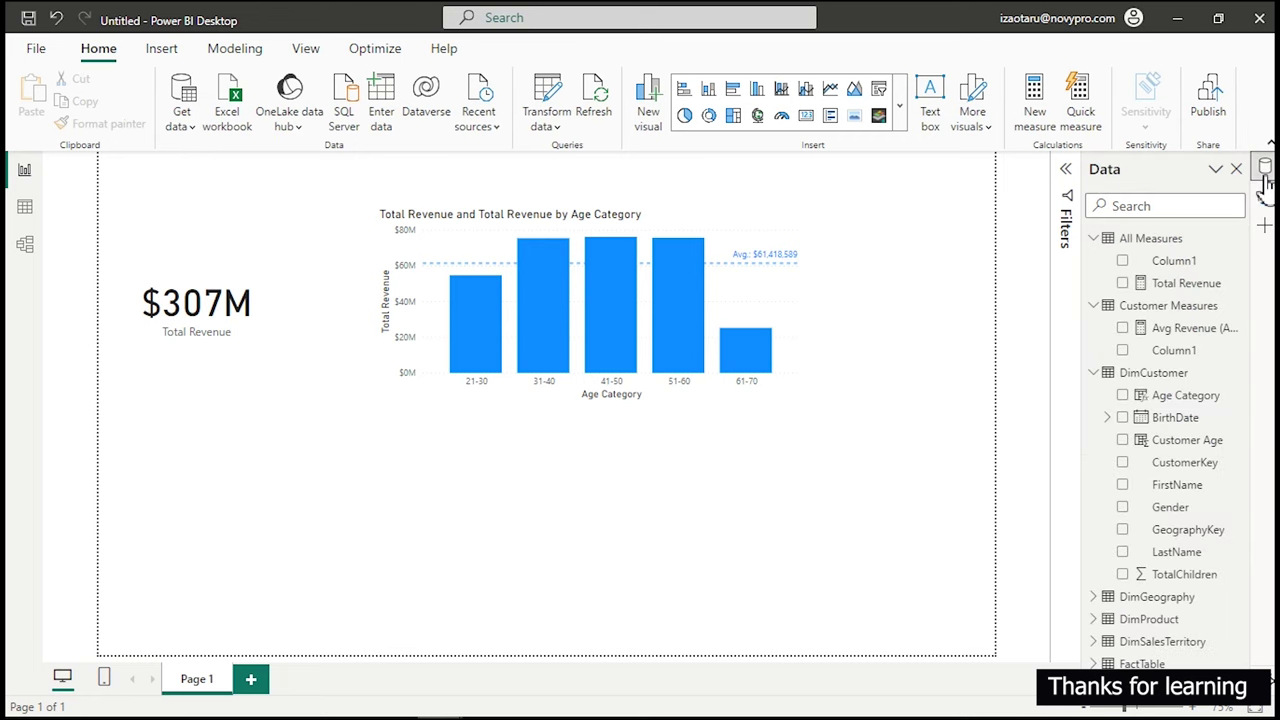
{"action": "left_click", "coordinate": [1097, 241]}
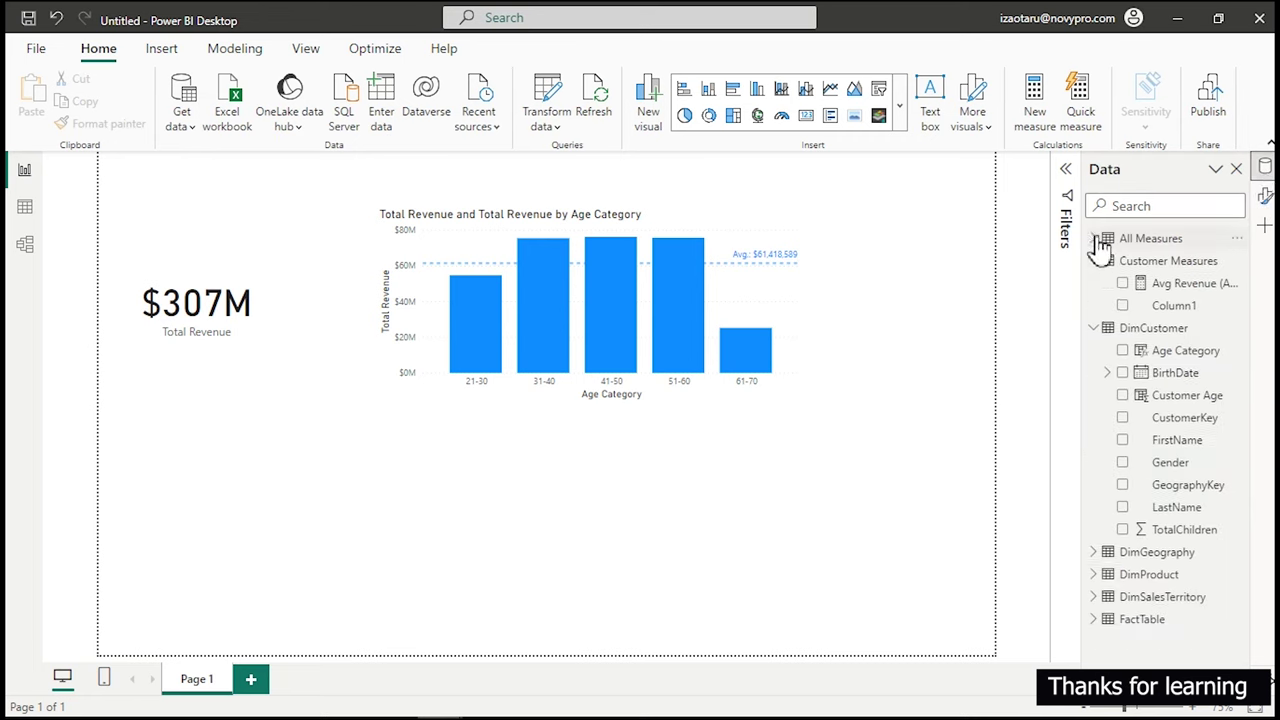
{"action": "left_click", "coordinate": [1172, 289]}
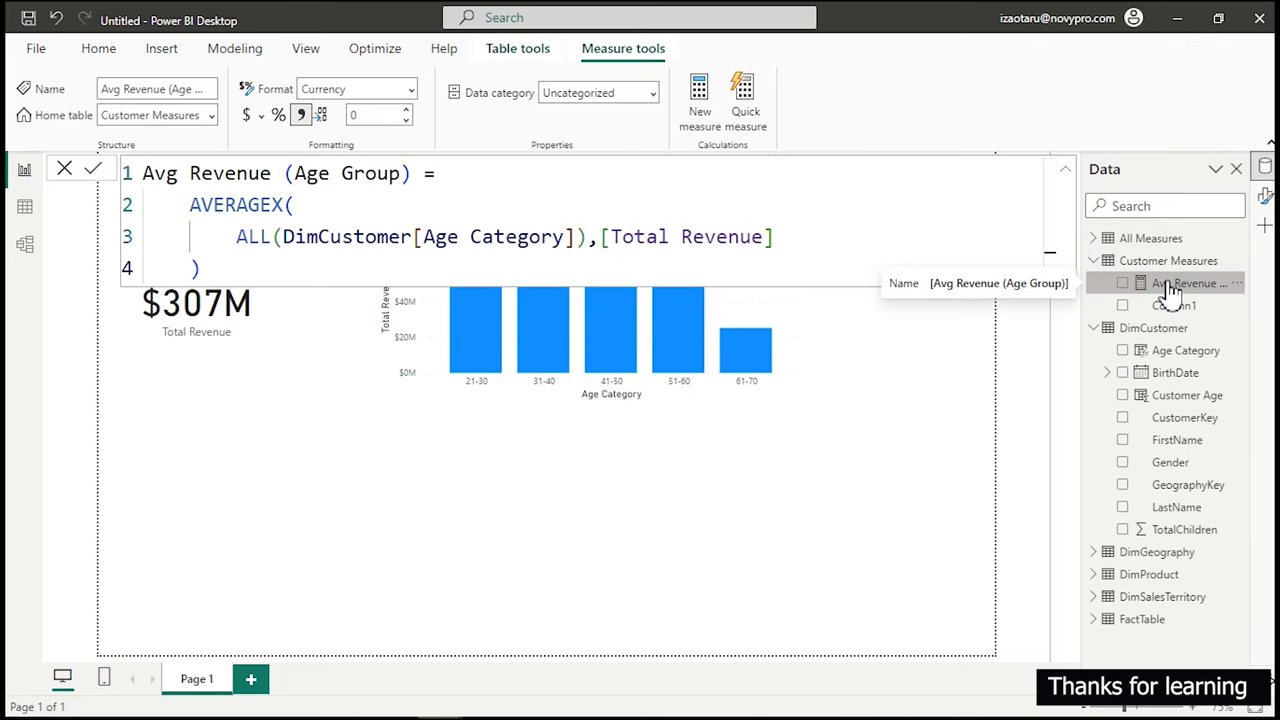
{"action": "left_click", "coordinate": [698, 98]}
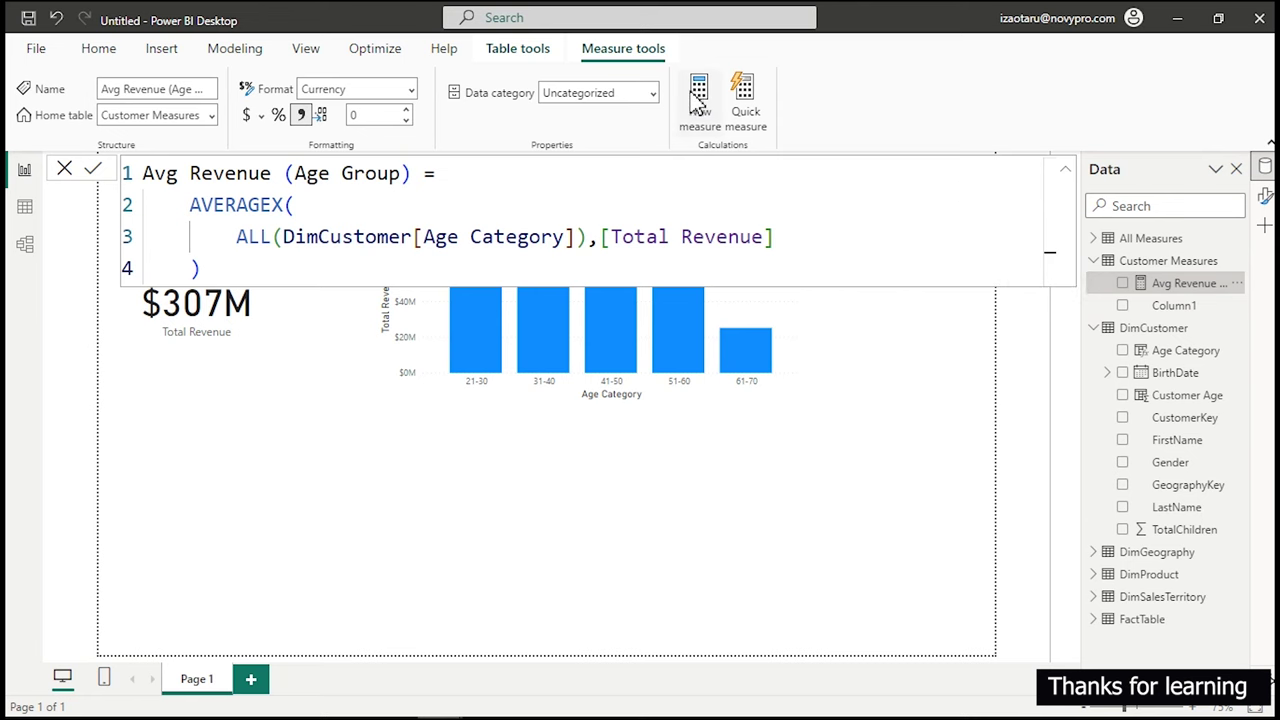
{"action": "left_click", "coordinate": [698, 98]}
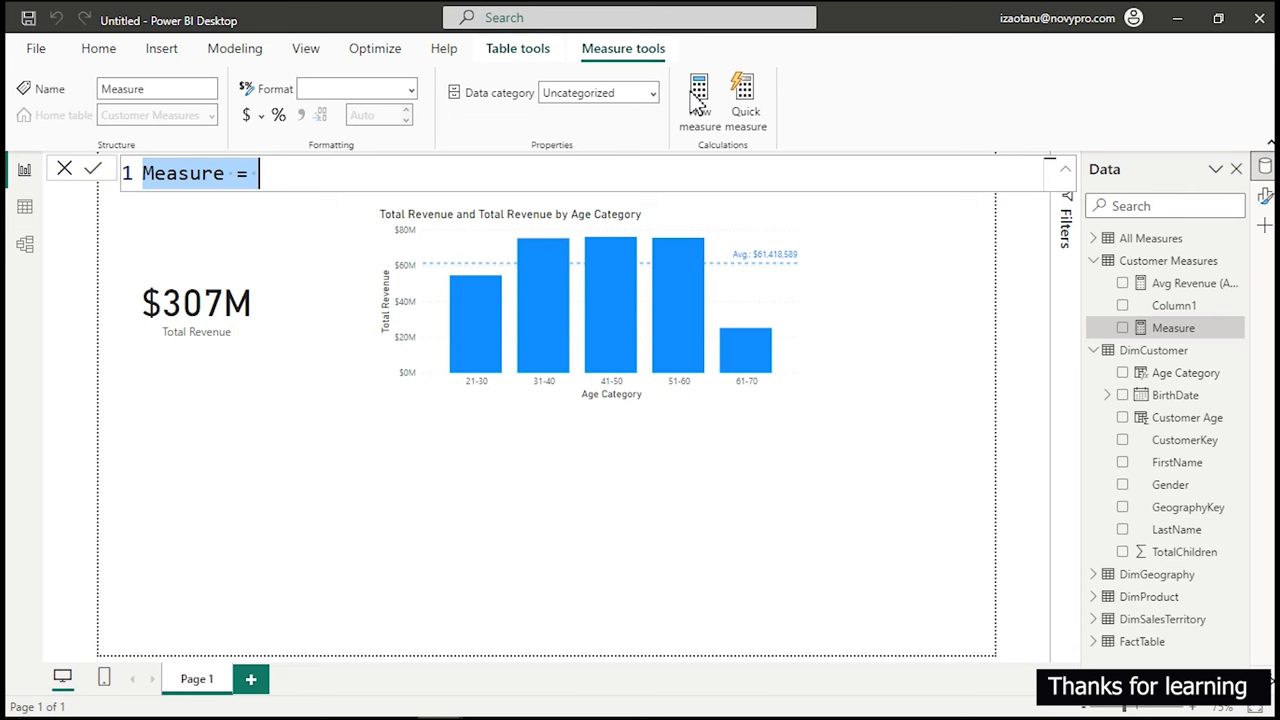
{"action": "type", "text": "CG"}
{"action": "key", "text": "BackSpace"}
{"action": "type", "text": "F Age"}
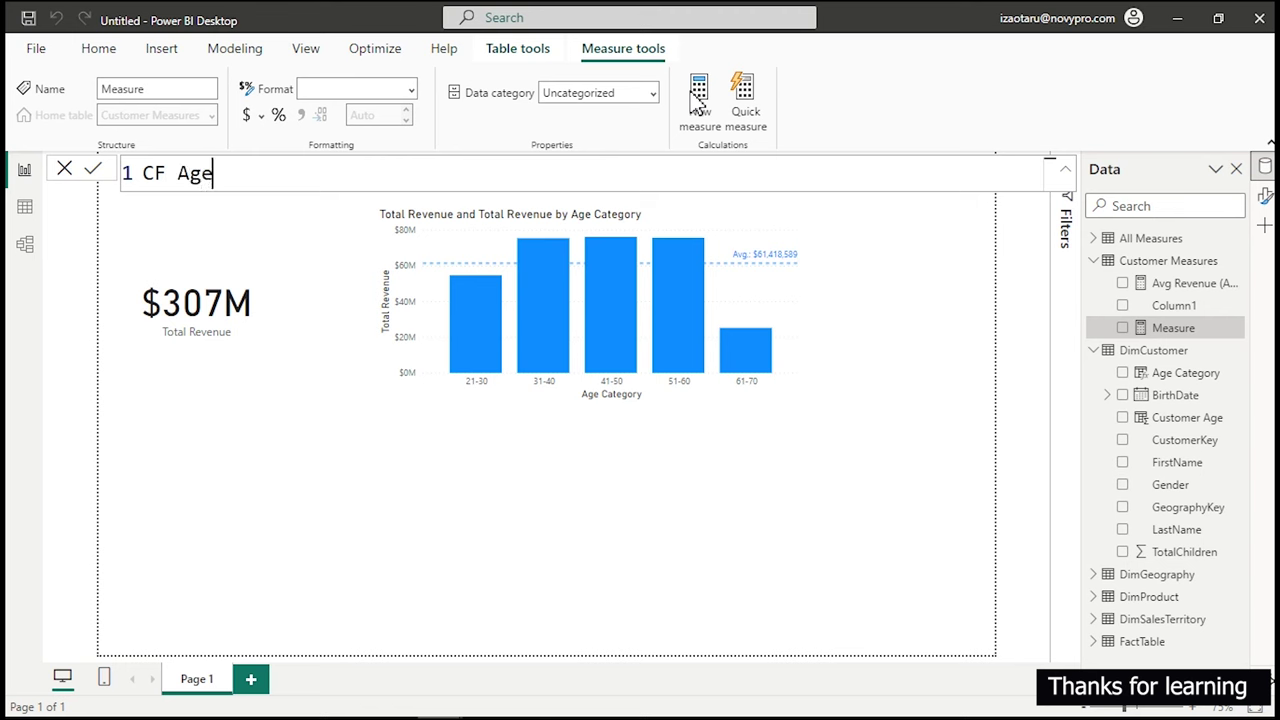
{"action": "type", "text": "-Group ="}
{"action": "key", "text": "shift+Return"}
{"action": "key", "text": "Tab"}
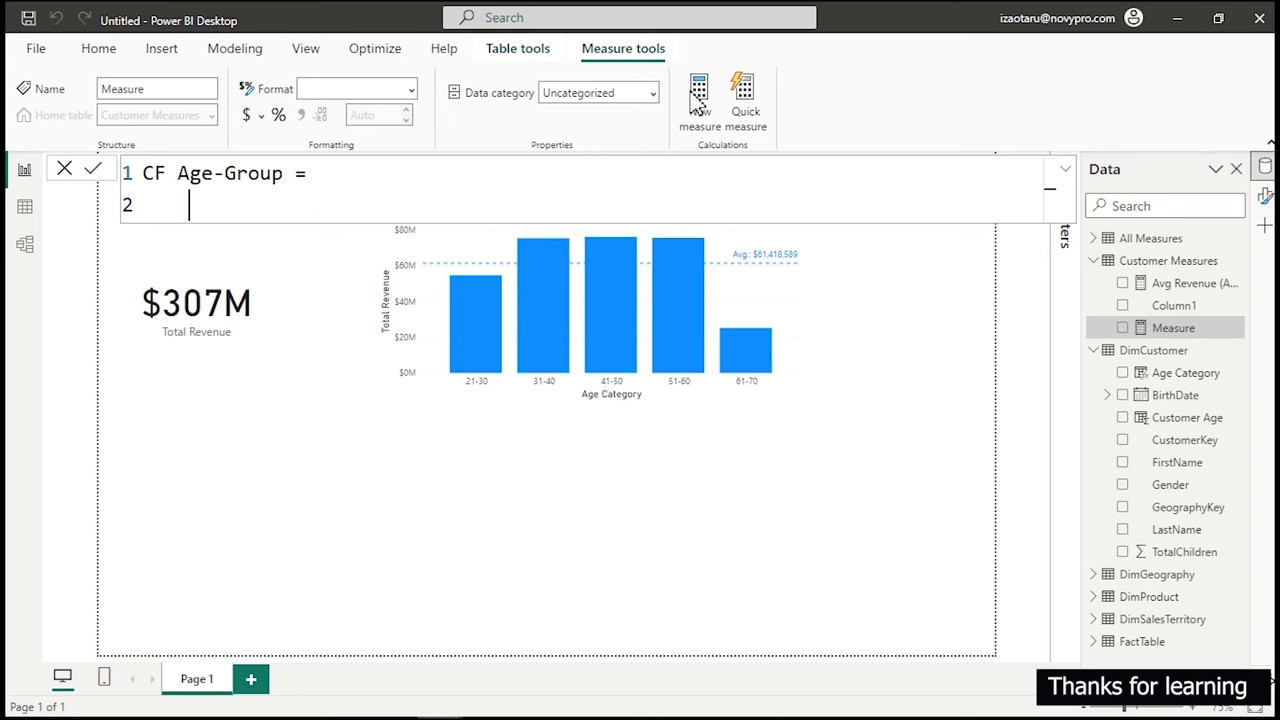
Begin the CF Age-Group measure's formula with an IF test of [Total Revenue] > [Avg Revenue (Age Group)].
{"action": "type", "text": "if"}
{"action": "key", "text": "Tab"}
{"action": "key", "text": "shift+Return"}
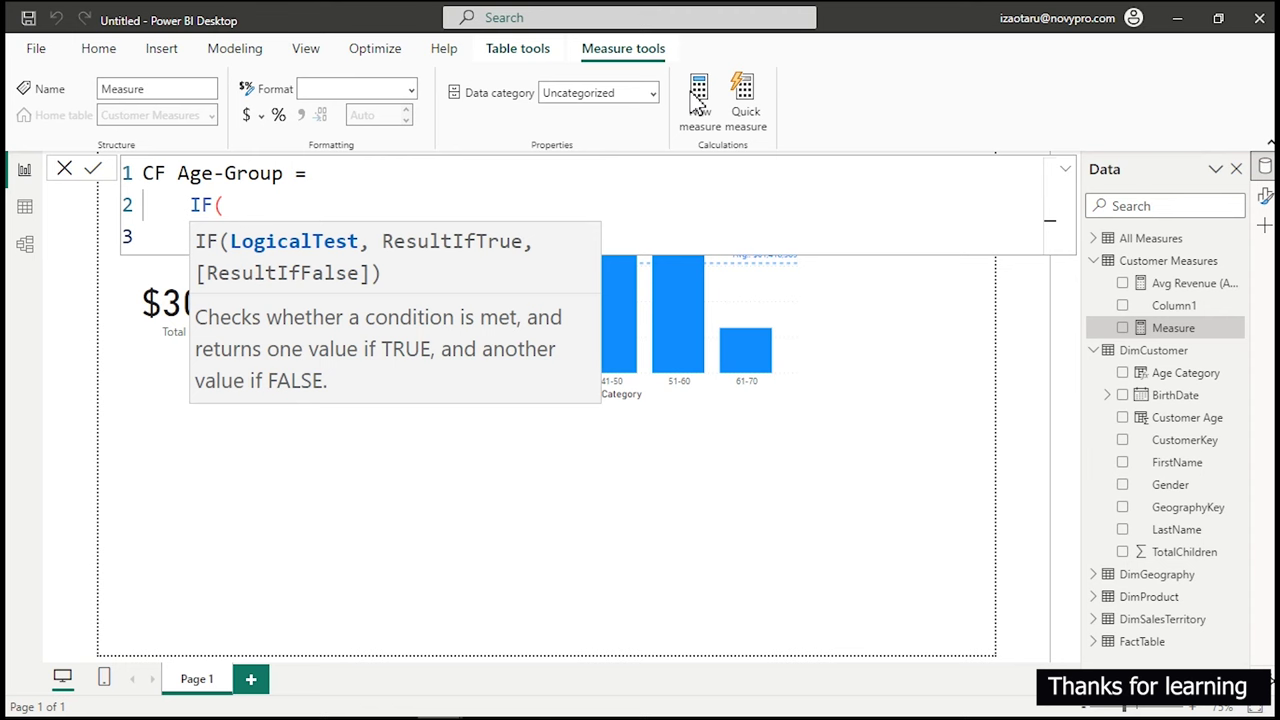
{"action": "type", "text": "["}
{"action": "key", "text": "Down"}
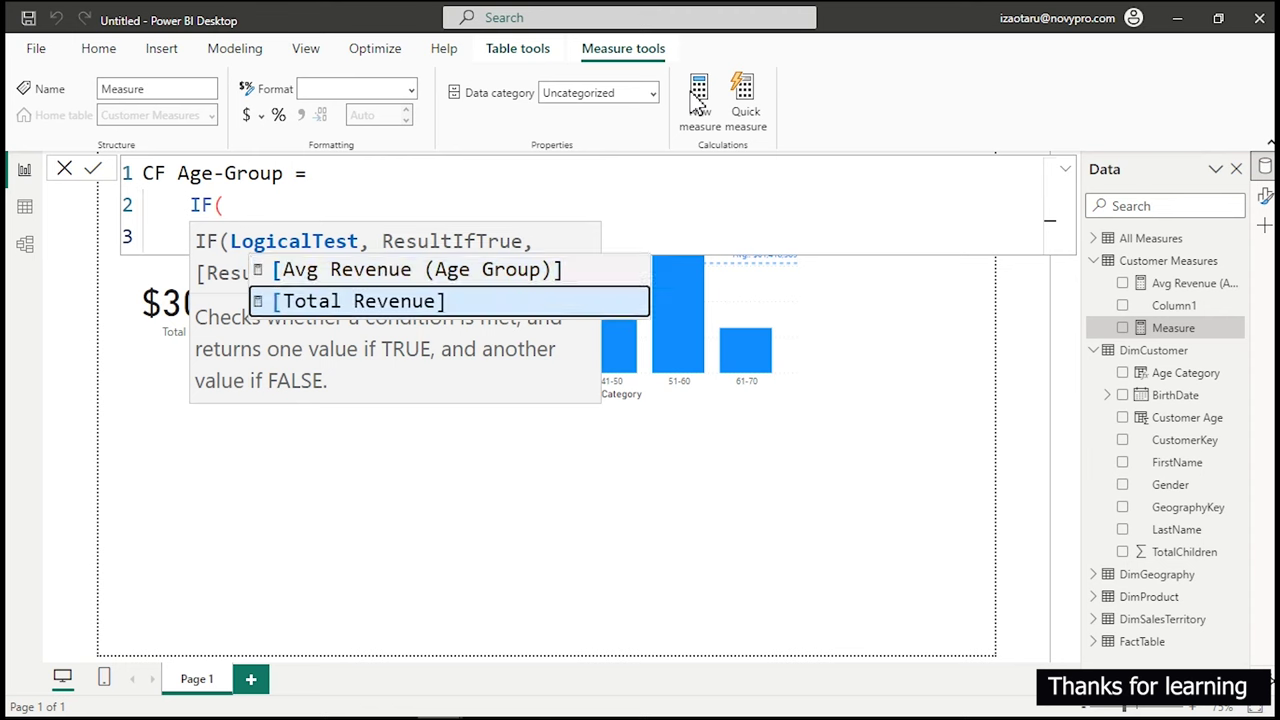
{"action": "key", "text": "Tab"}
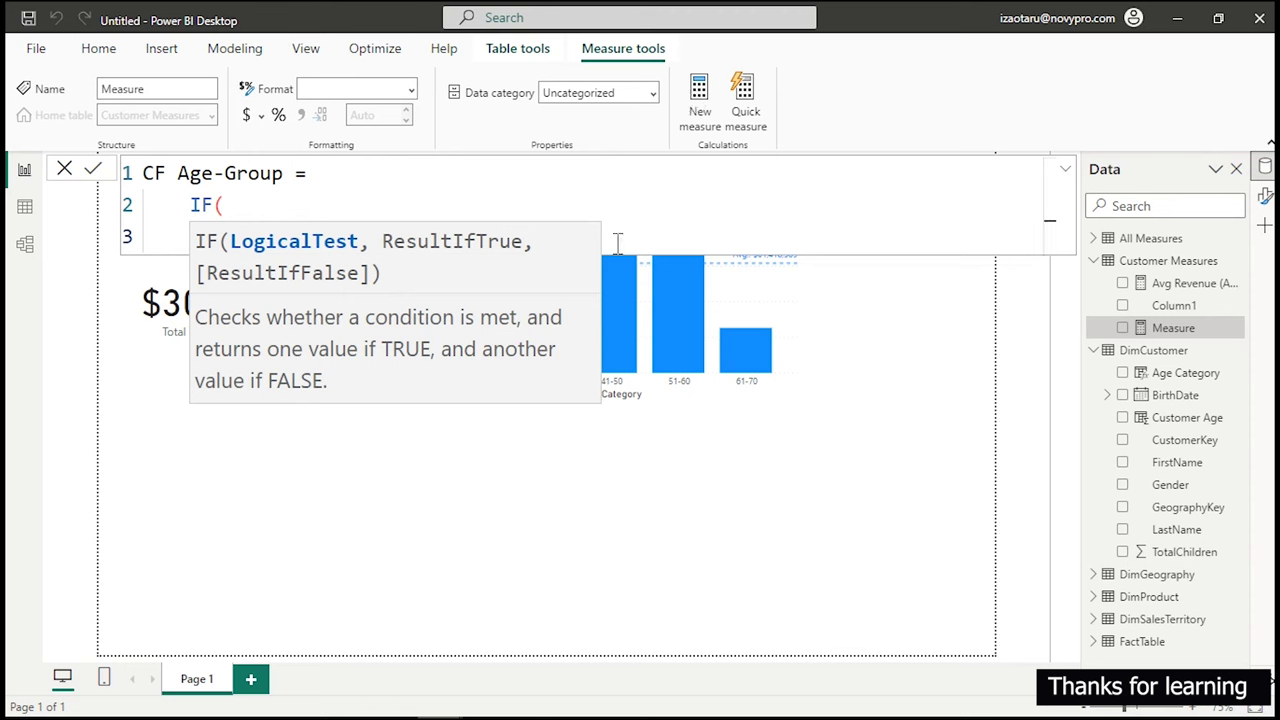
{"action": "left_click", "coordinate": [486, 192]}
{"action": "left_click", "coordinate": [452, 238]}
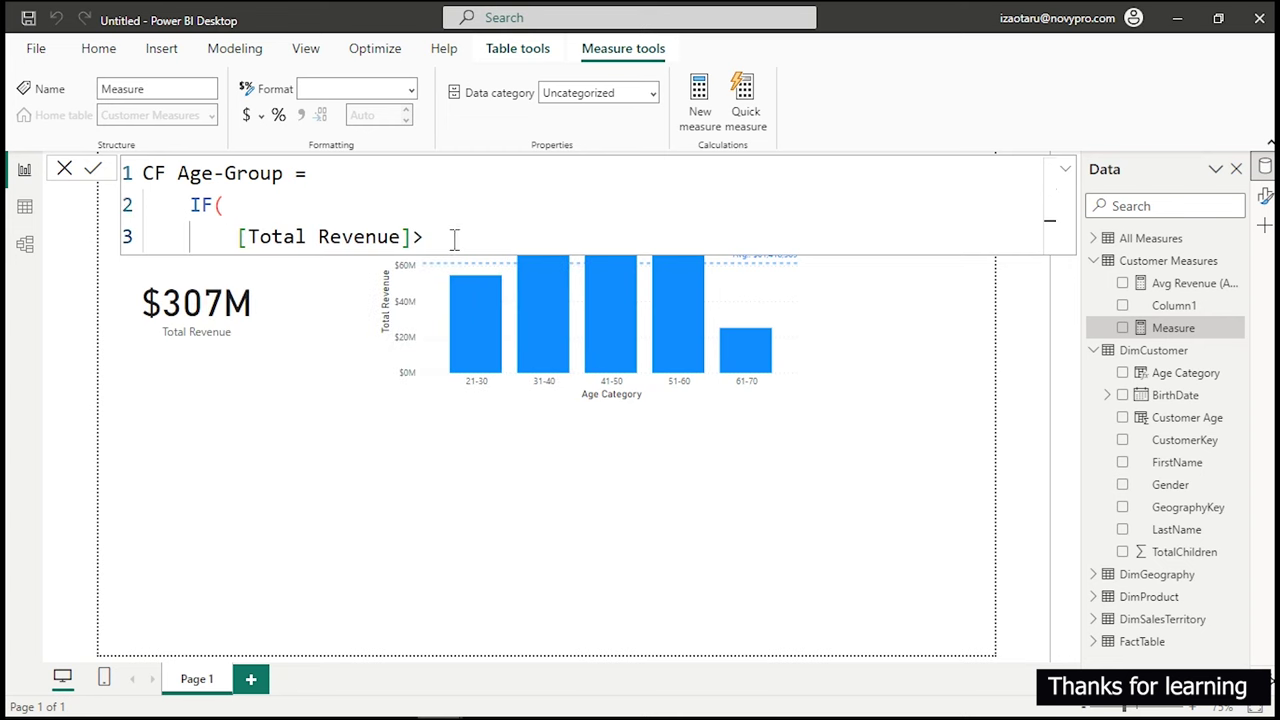
{"action": "type", "text": "["}
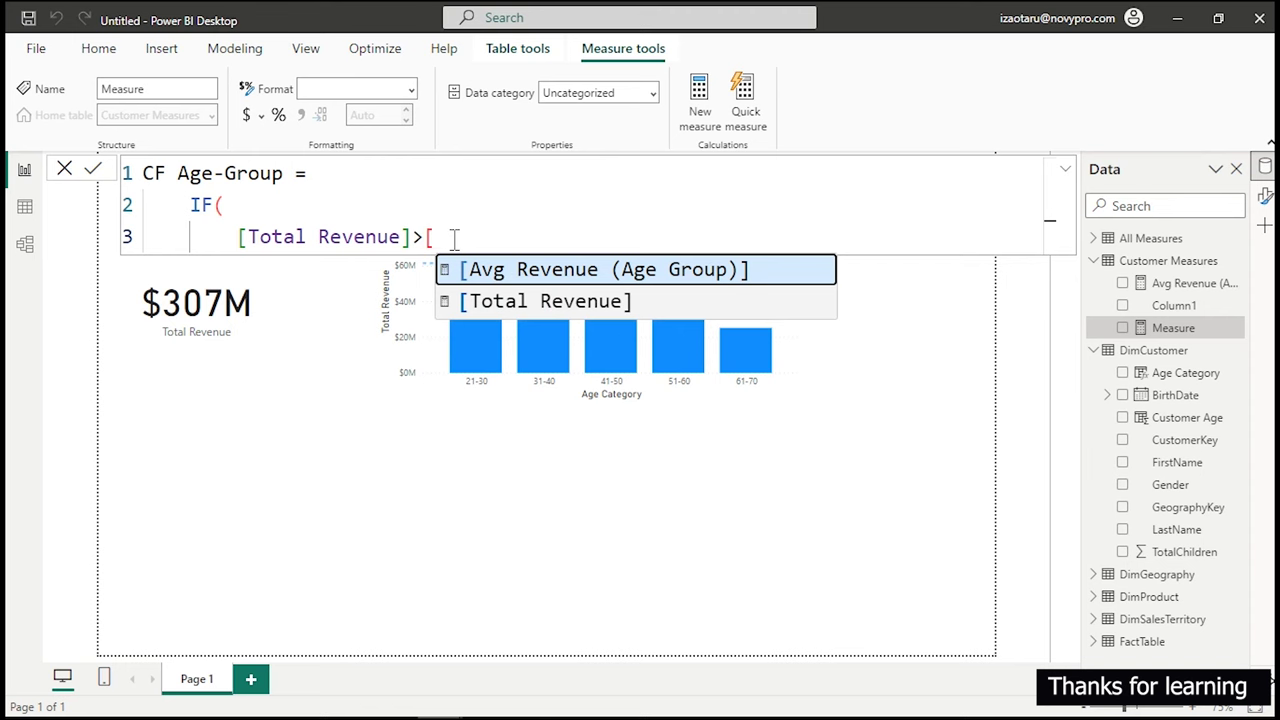
{"action": "key", "text": "Tab"}
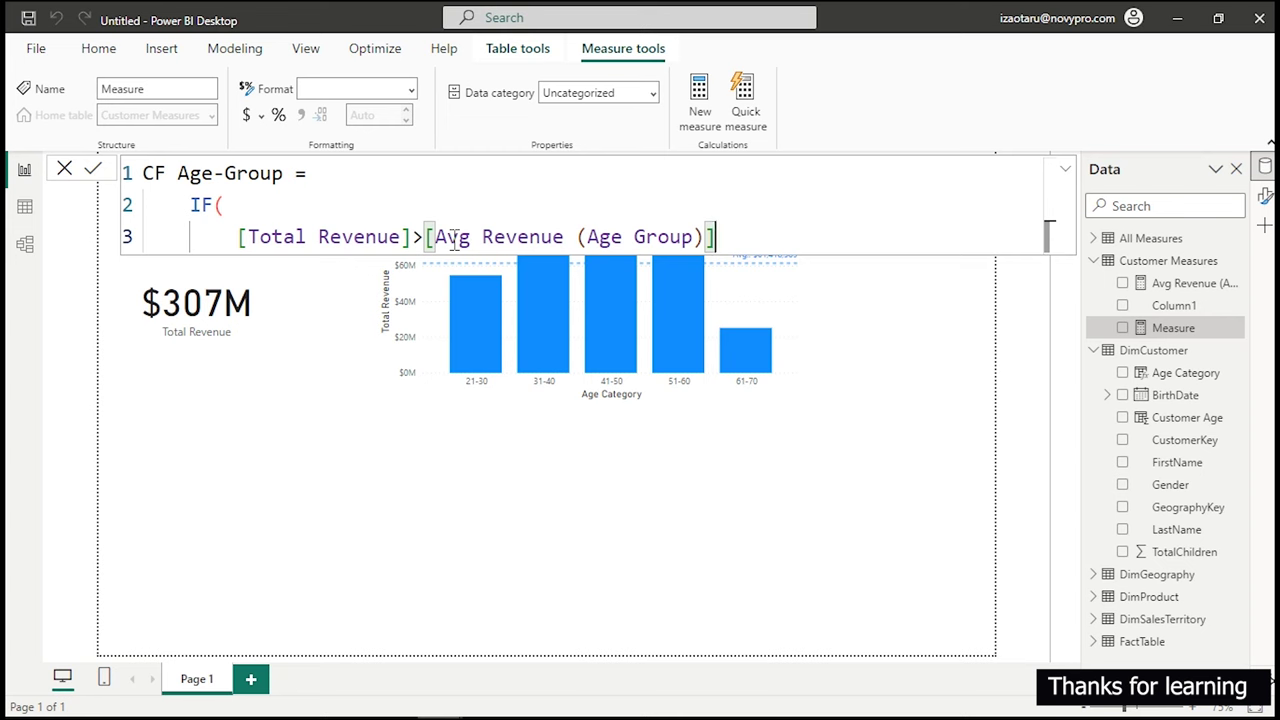
Make the IF return 1 when true and 0 when false, close the function and commit the measure.
{"action": "type", "text": ",1"}
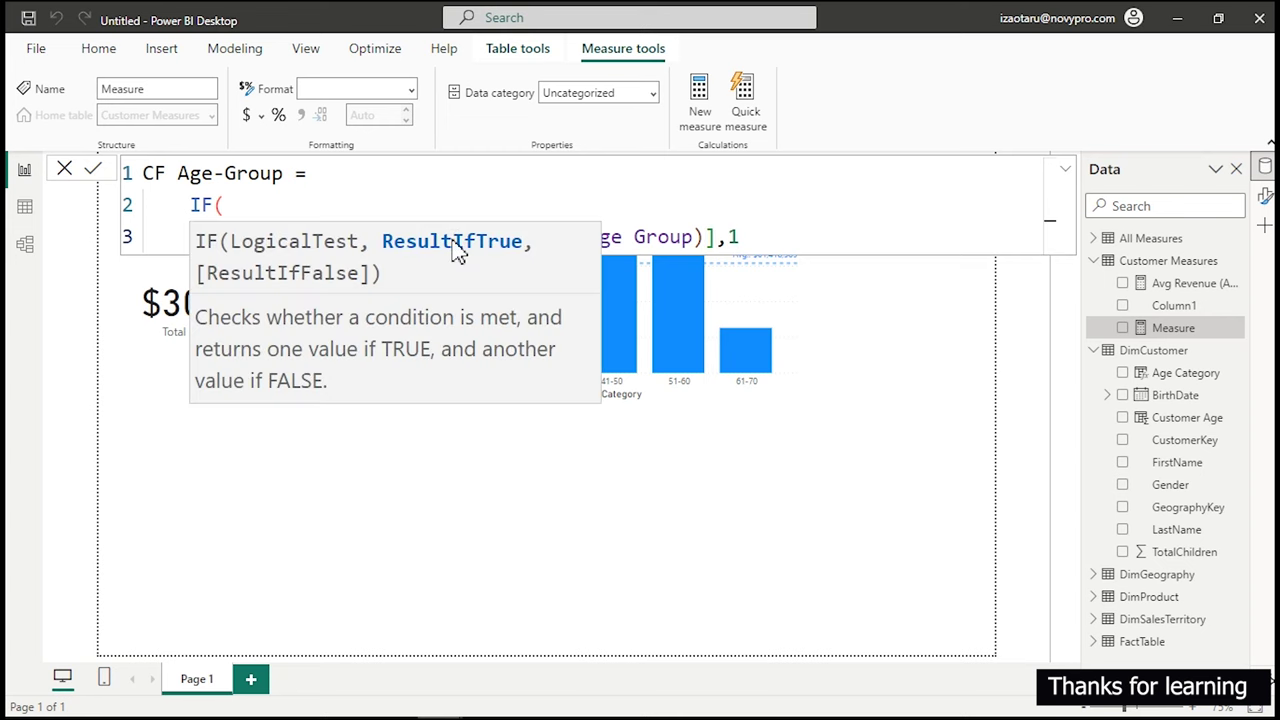
{"action": "type", "text": ",0"}
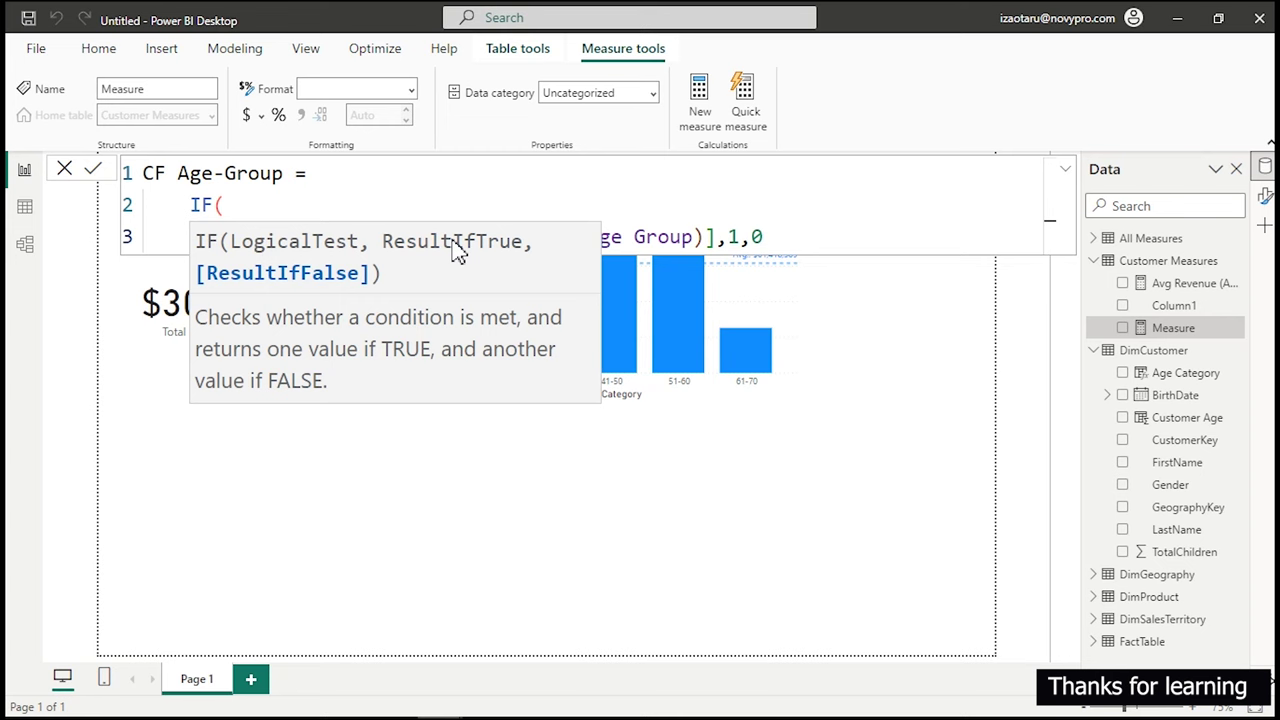
{"action": "key", "text": "shift+Return"}
{"action": "type", "text": ")"}
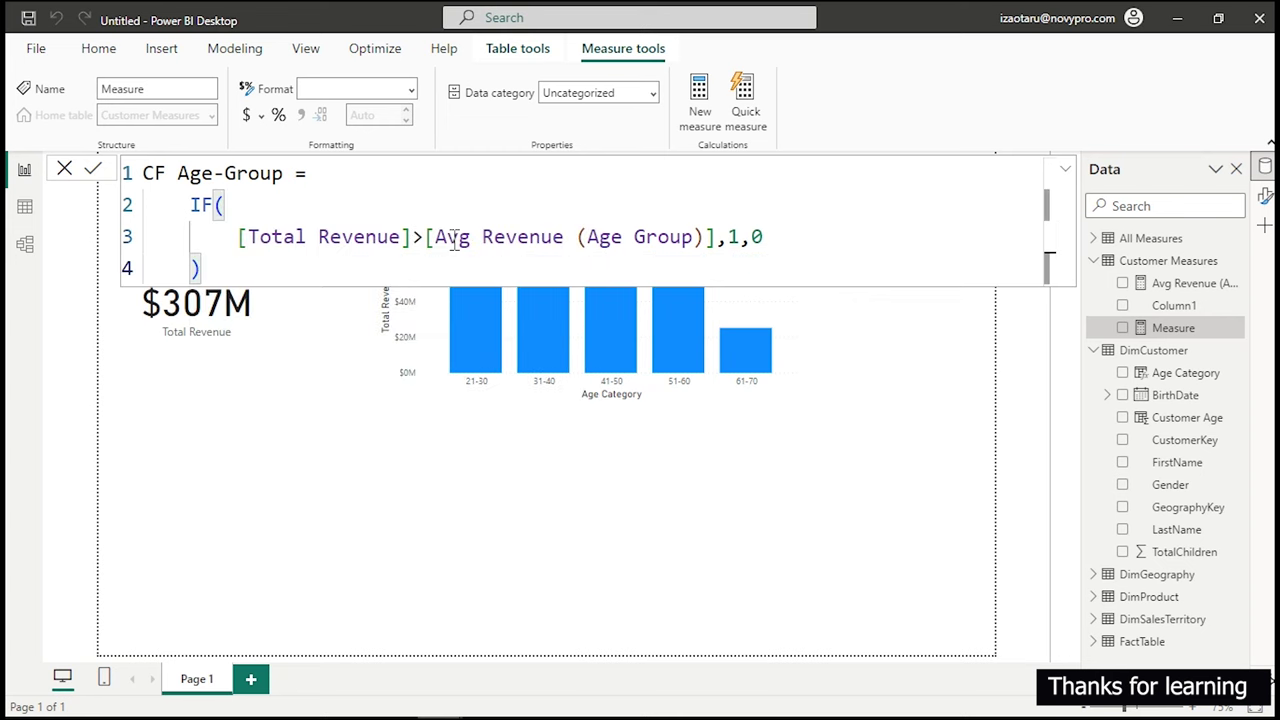
{"action": "key", "text": "Return"}
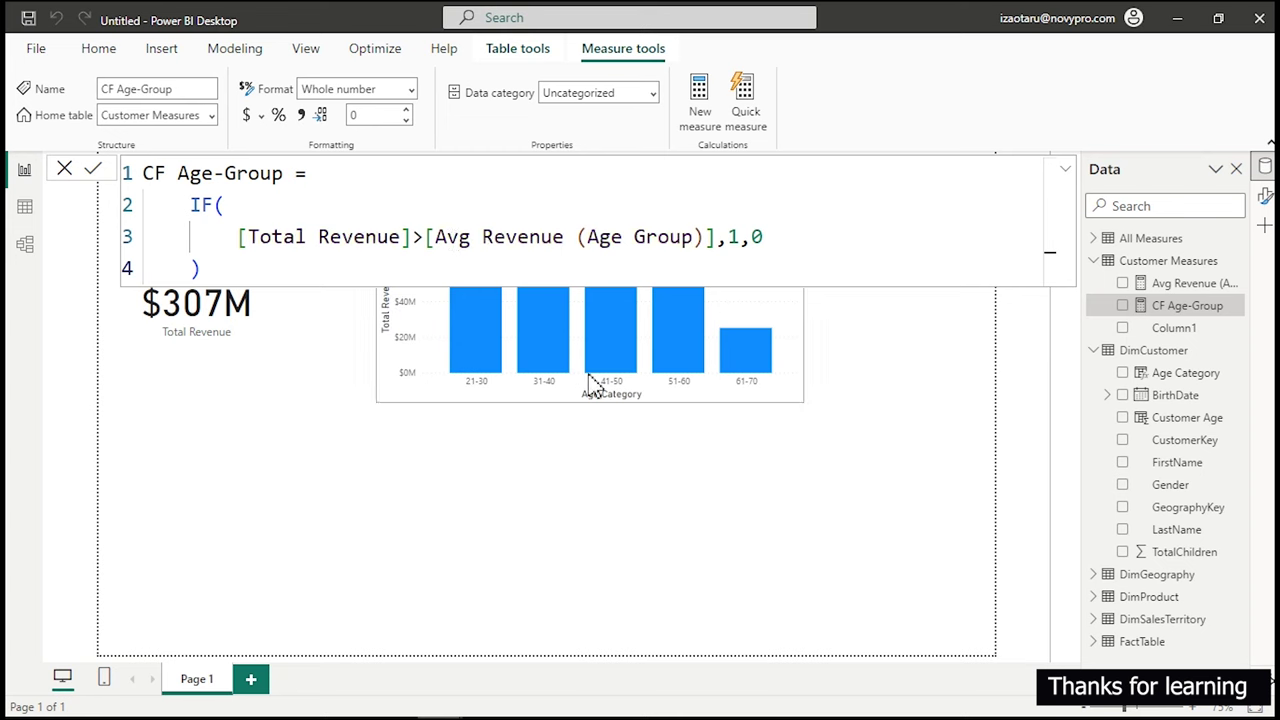
Add a card visual showing the CF Age-Group measure, then select the Age Category column chart.
{"action": "left_click", "coordinate": [1122, 305]}
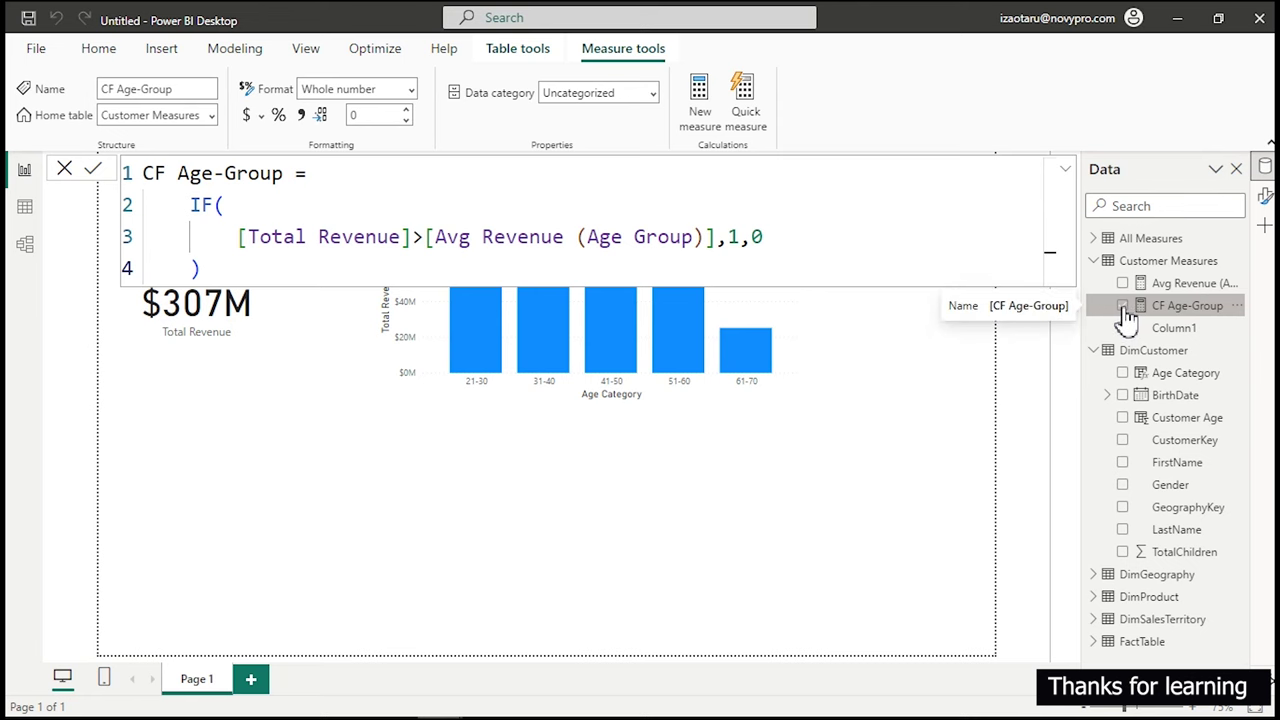
{"action": "left_click", "coordinate": [1124, 309]}
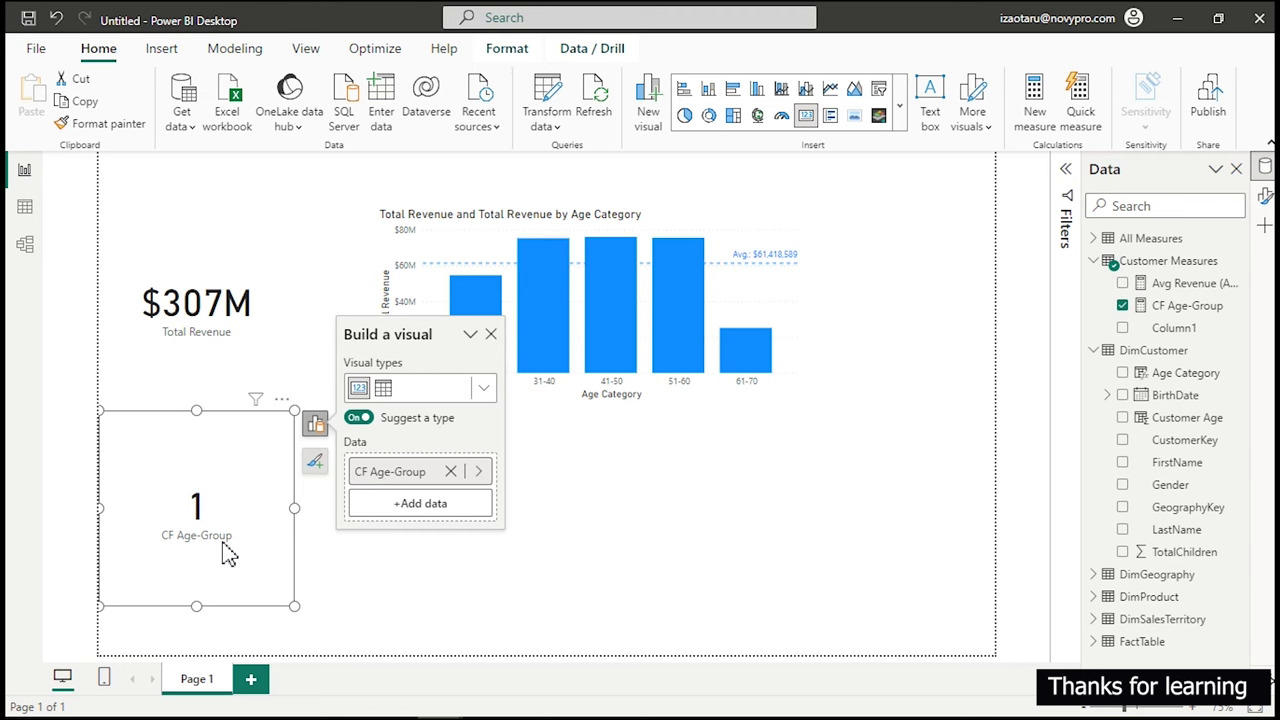
{"action": "left_click", "coordinate": [780, 308]}
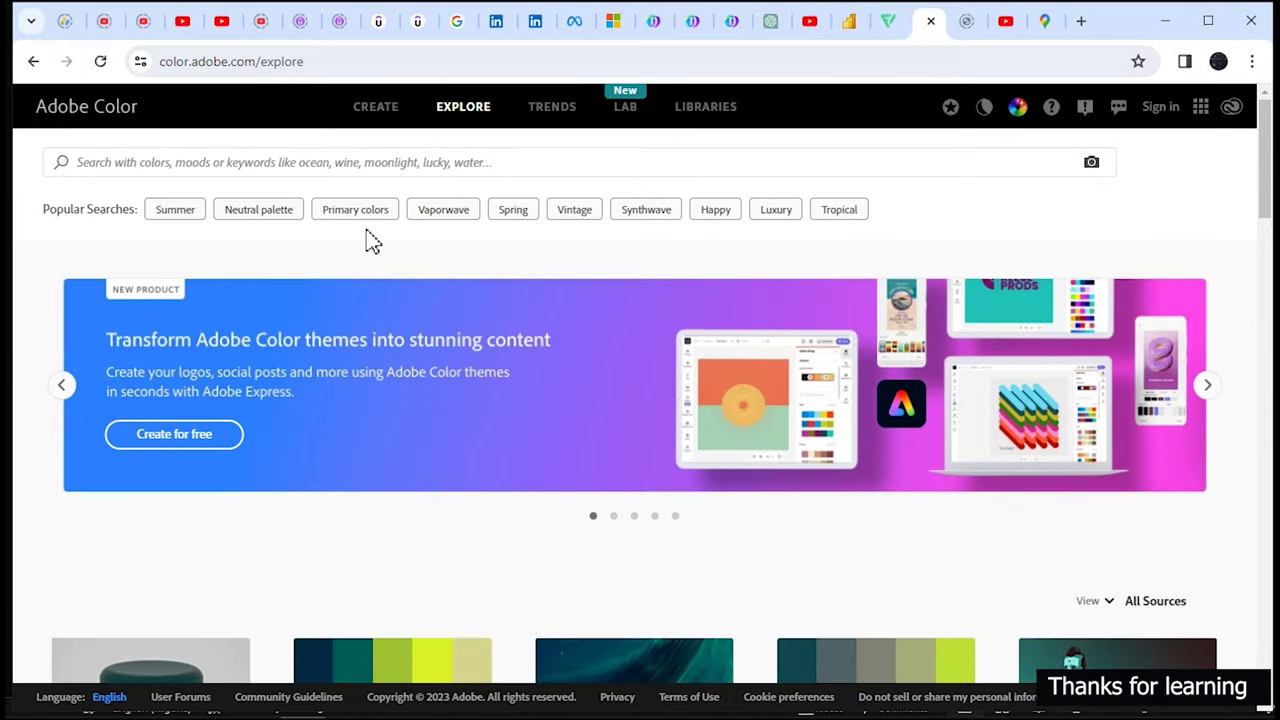
Switch to Adobe Color in the browser, search for "yellow black" and look through the resulting palettes.
{"action": "scroll", "coordinate": [463, 437], "scroll_direction": "down", "scroll_amount": 10}
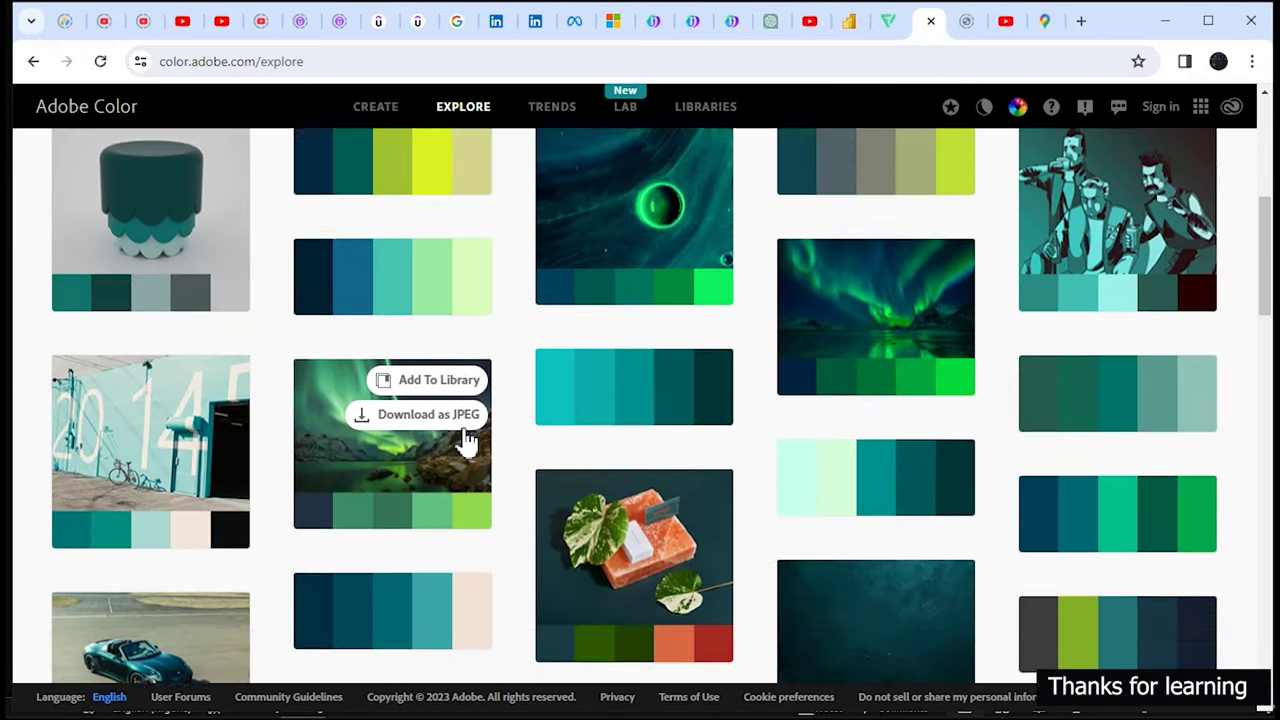
{"action": "scroll", "coordinate": [463, 437], "scroll_direction": "up", "scroll_amount": 10}
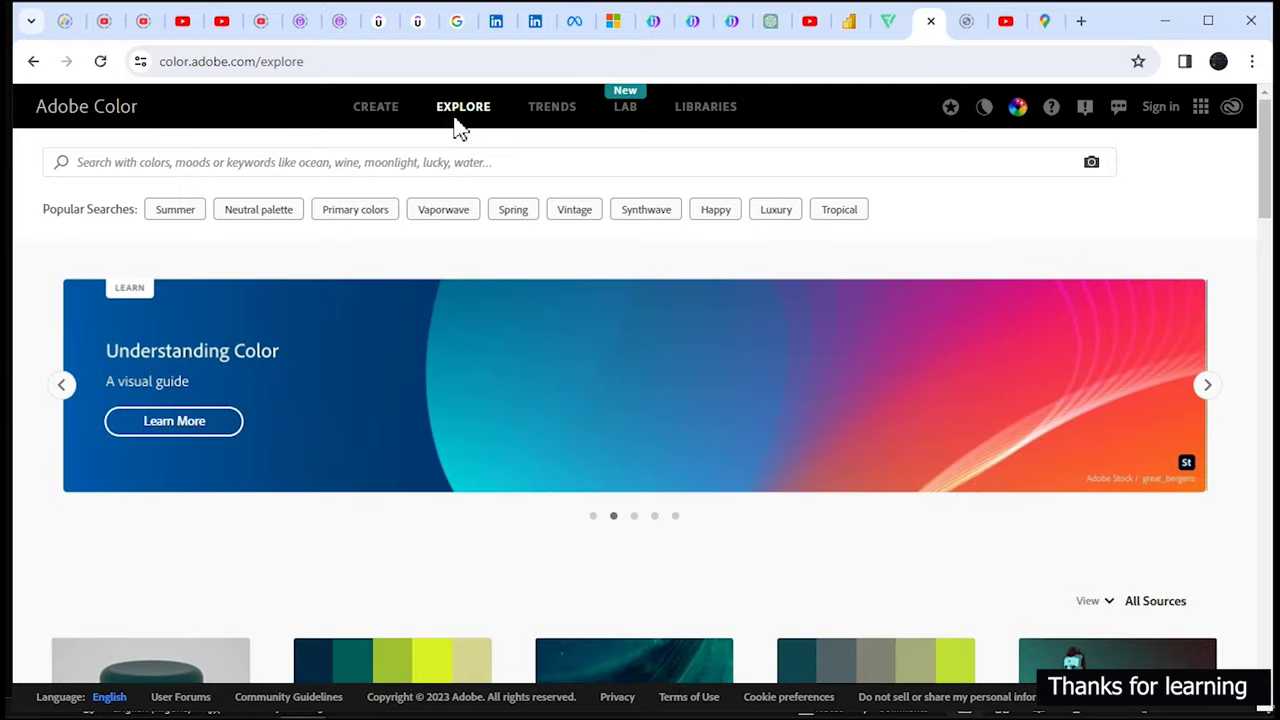
{"action": "left_click", "coordinate": [194, 162]}
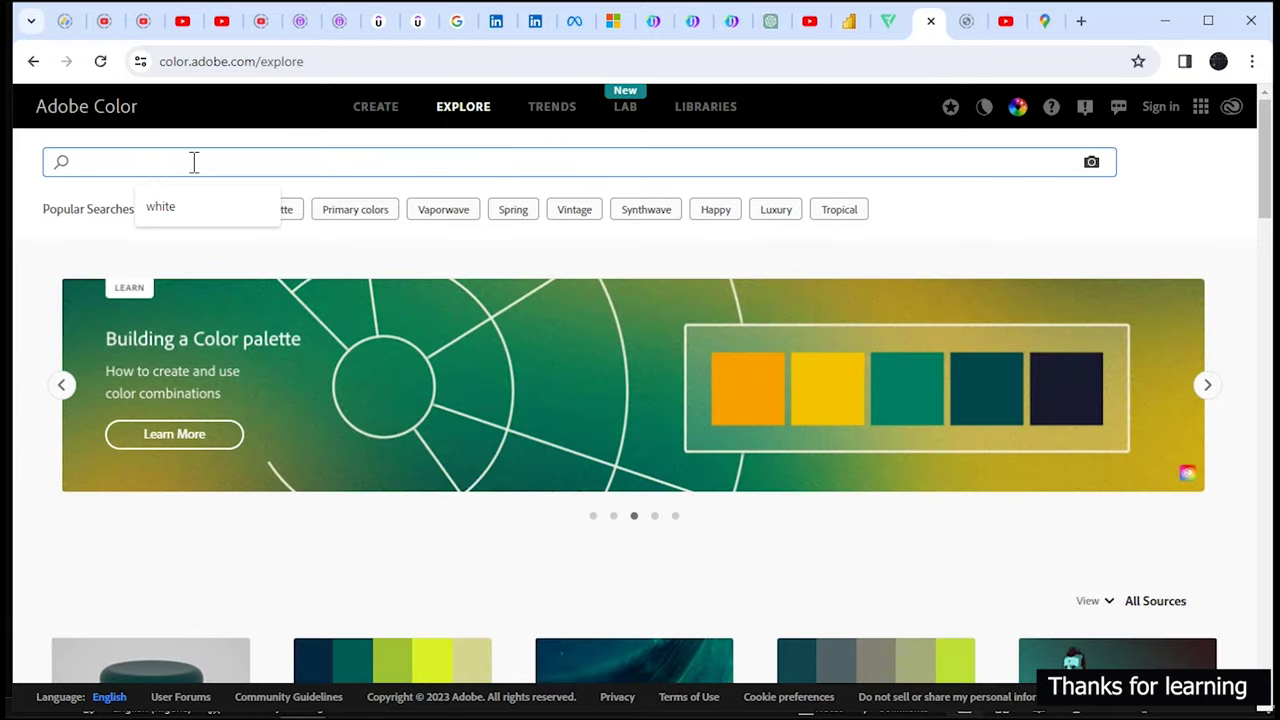
{"action": "type", "text": "yellow black"}
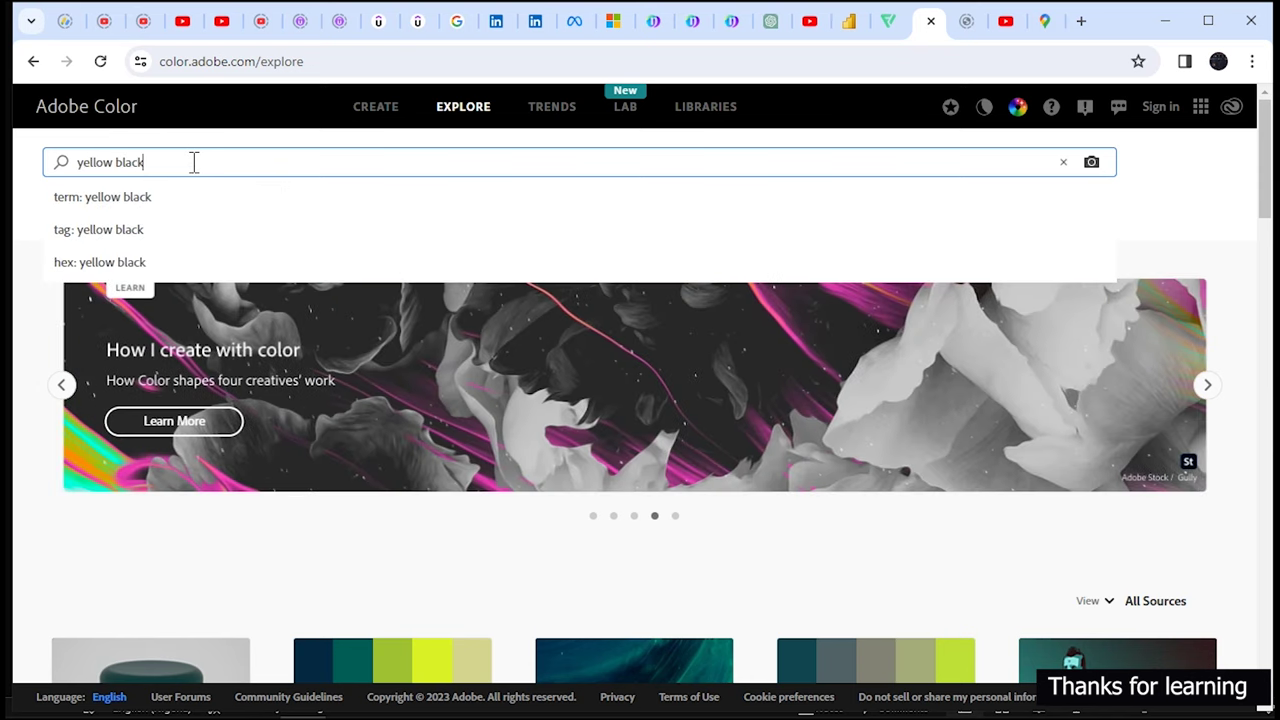
{"action": "key", "text": "Return"}
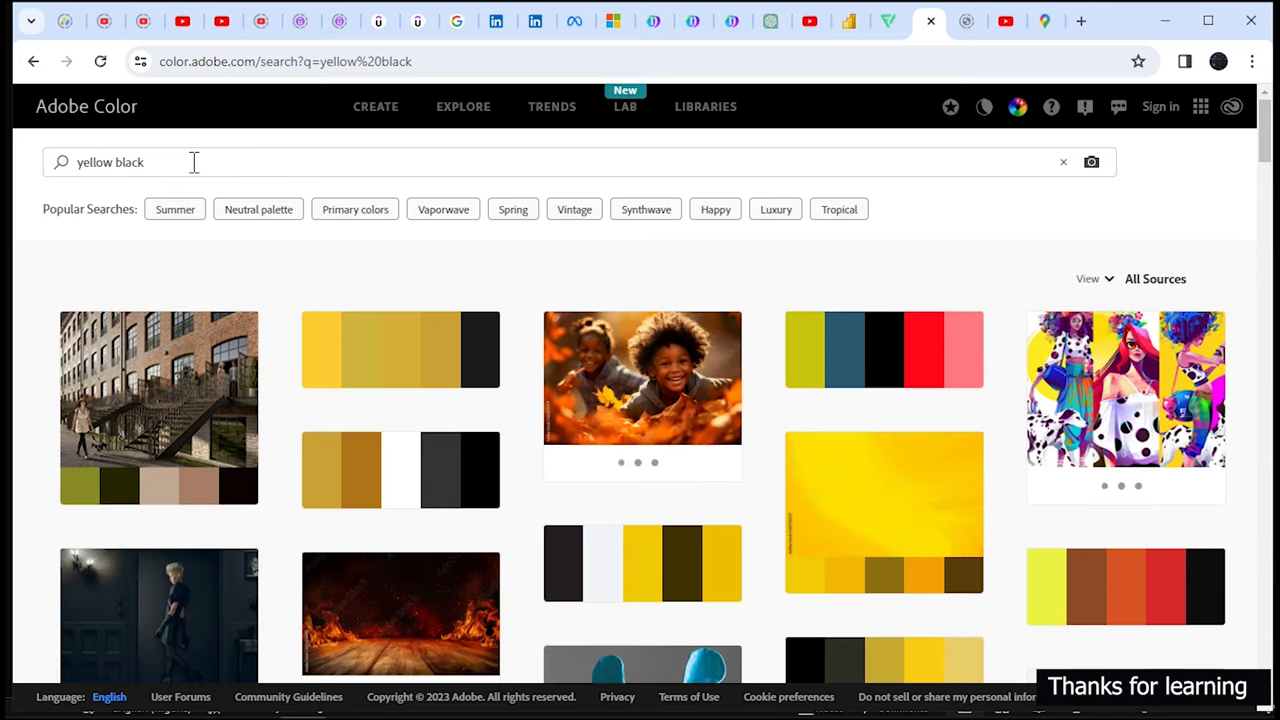
{"action": "scroll", "coordinate": [580, 437], "scroll_direction": "down", "scroll_amount": 2}
{"action": "scroll", "coordinate": [585, 462], "scroll_direction": "down", "scroll_amount": 10}
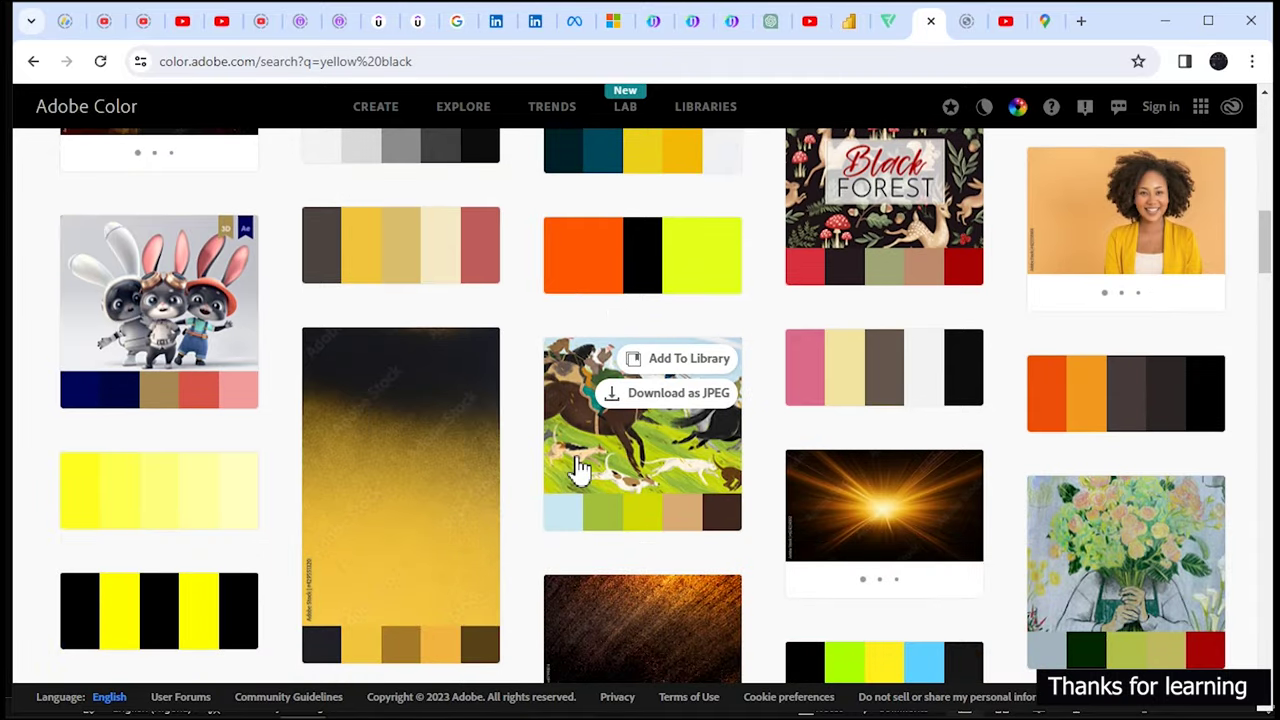
{"action": "scroll", "coordinate": [585, 462], "scroll_direction": "down", "scroll_amount": 6}
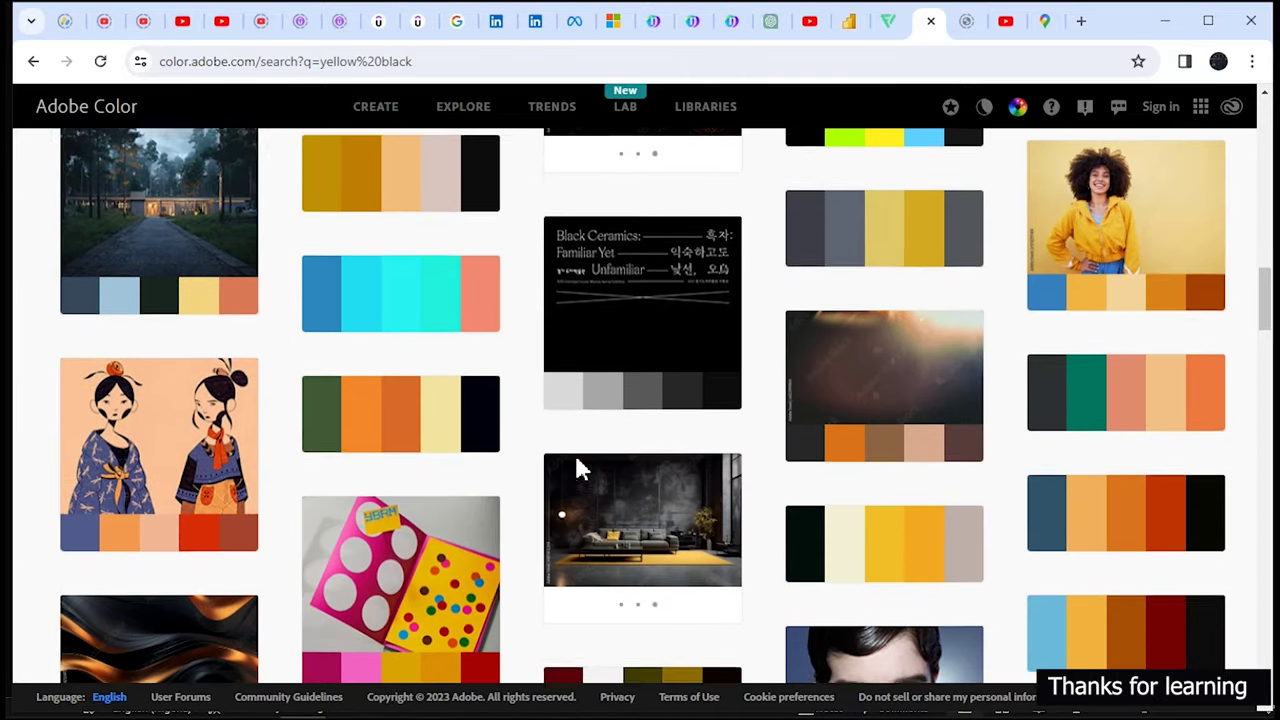
{"action": "scroll", "coordinate": [578, 467], "scroll_direction": "down", "scroll_amount": 2}
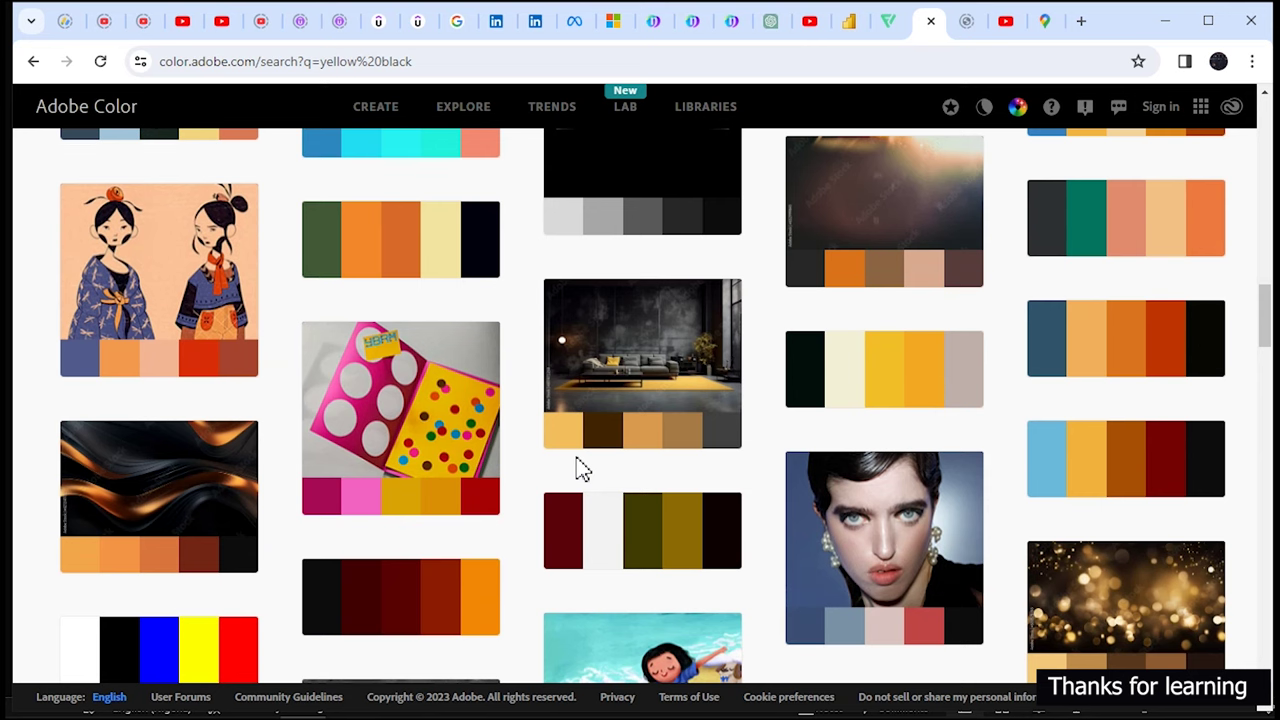
{"action": "scroll", "coordinate": [583, 469], "scroll_direction": "down", "scroll_amount": 2}
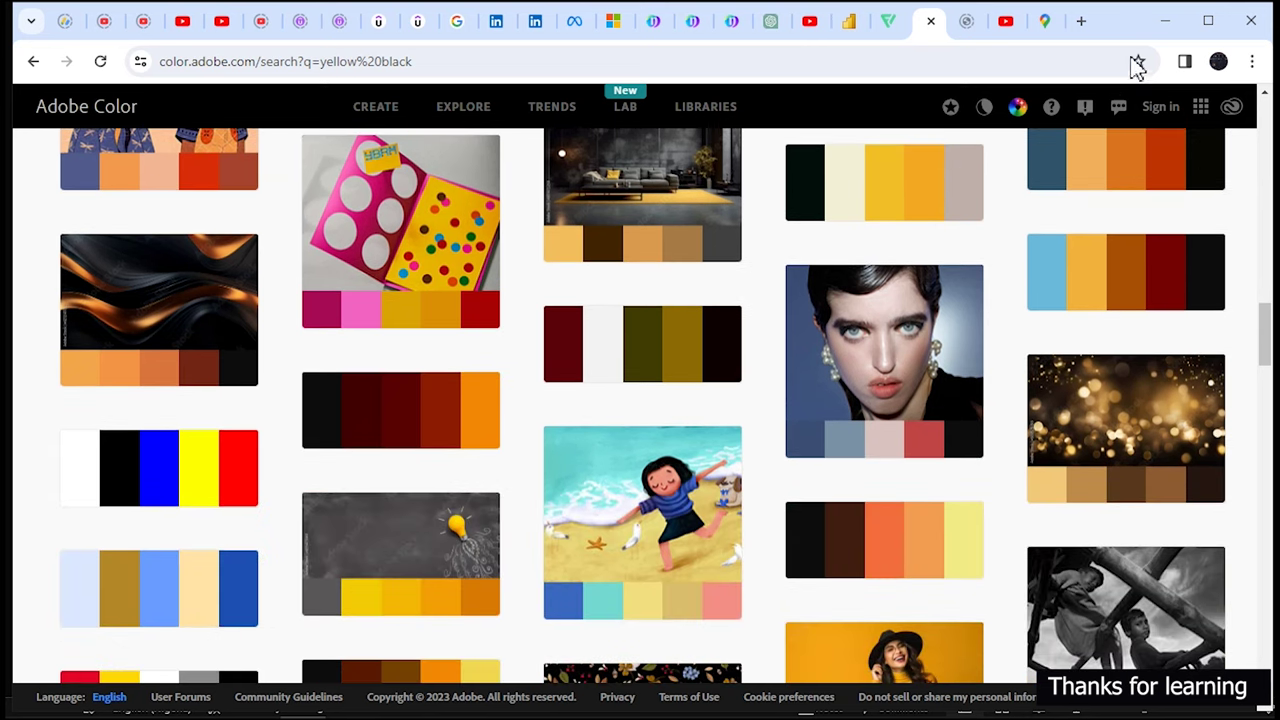
Switch to PowerPoint and select the hex code in the gold rectangle's custom fill color settings.
{"action": "left_click", "coordinate": [1165, 24]}
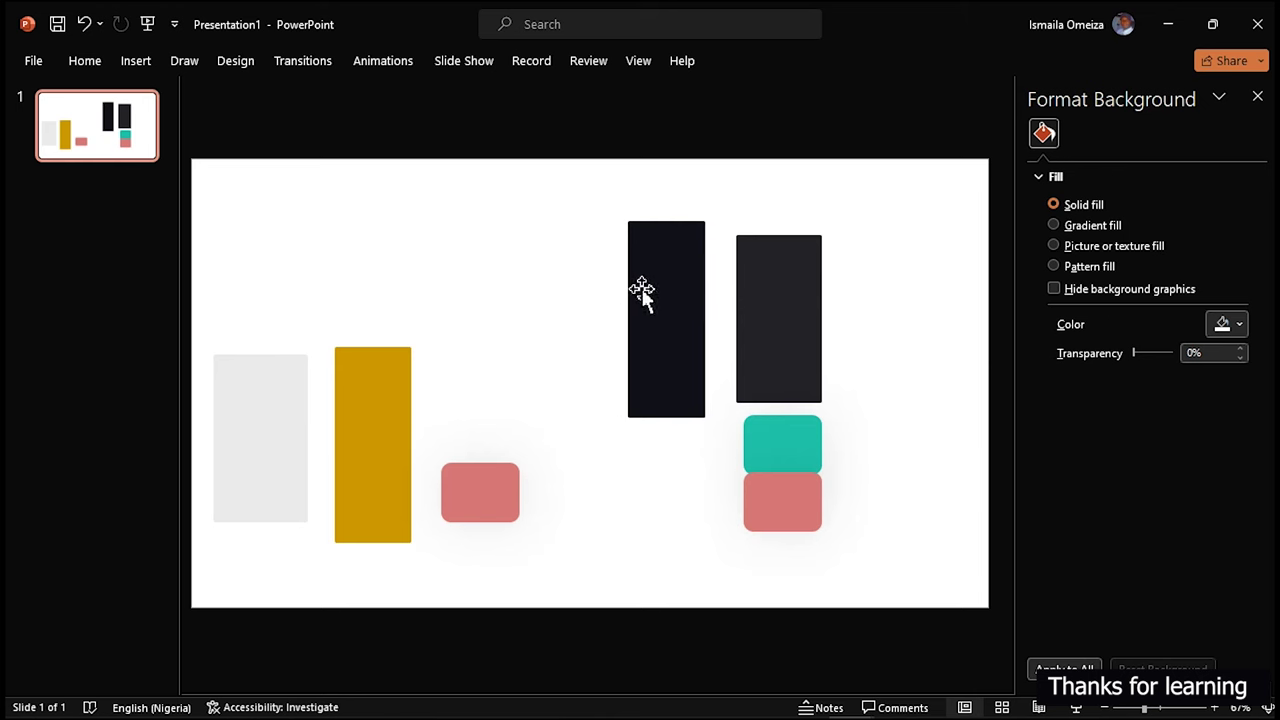
{"action": "left_click", "coordinate": [393, 412]}
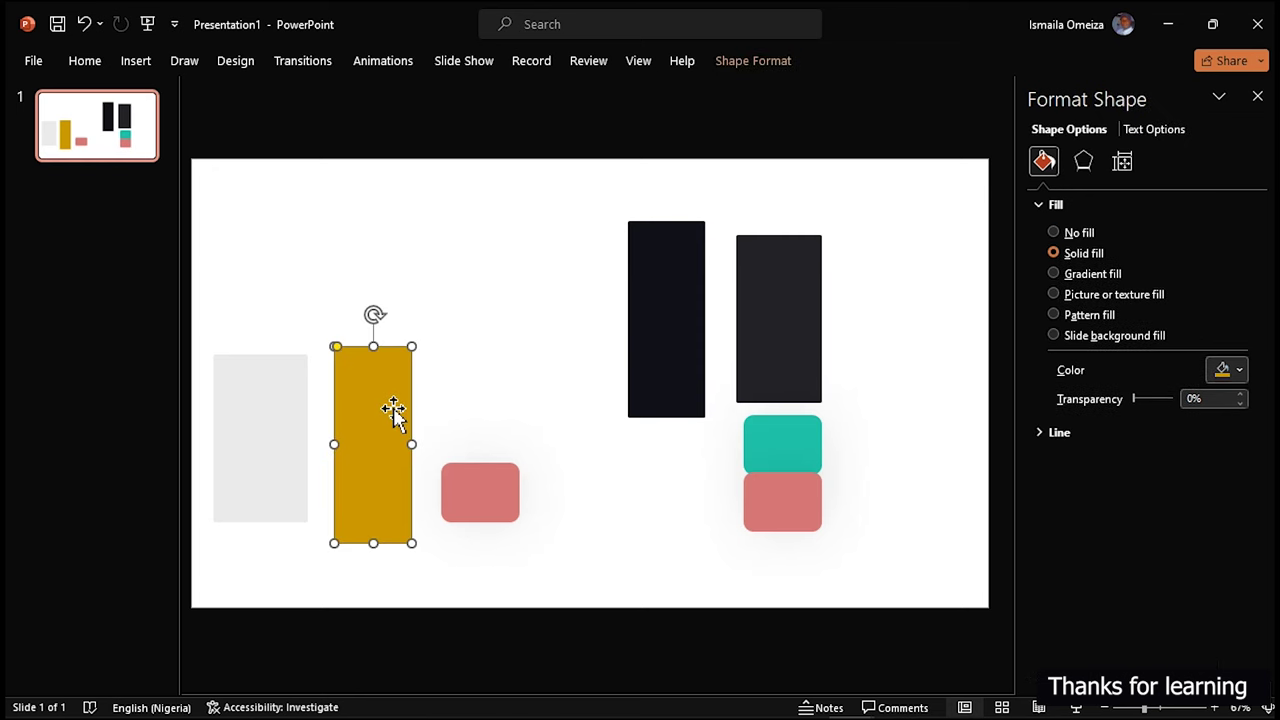
{"action": "left_click", "coordinate": [1240, 376]}
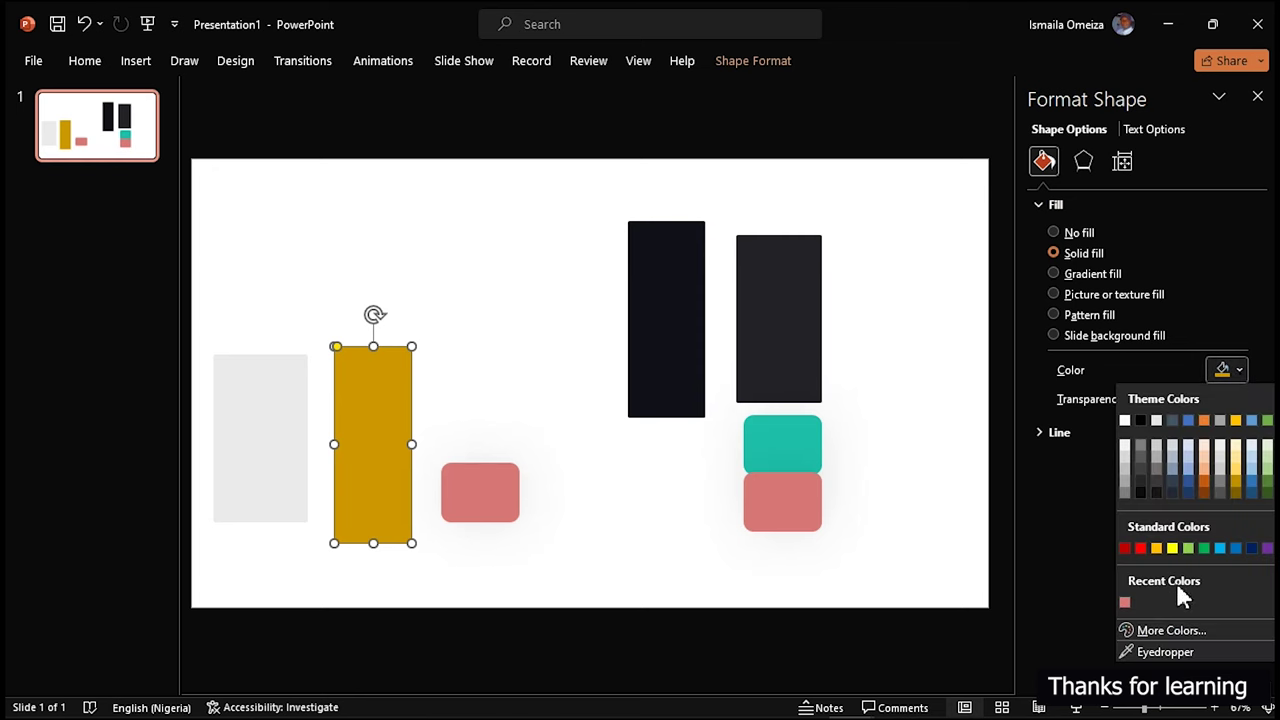
{"action": "left_click", "coordinate": [1170, 631]}
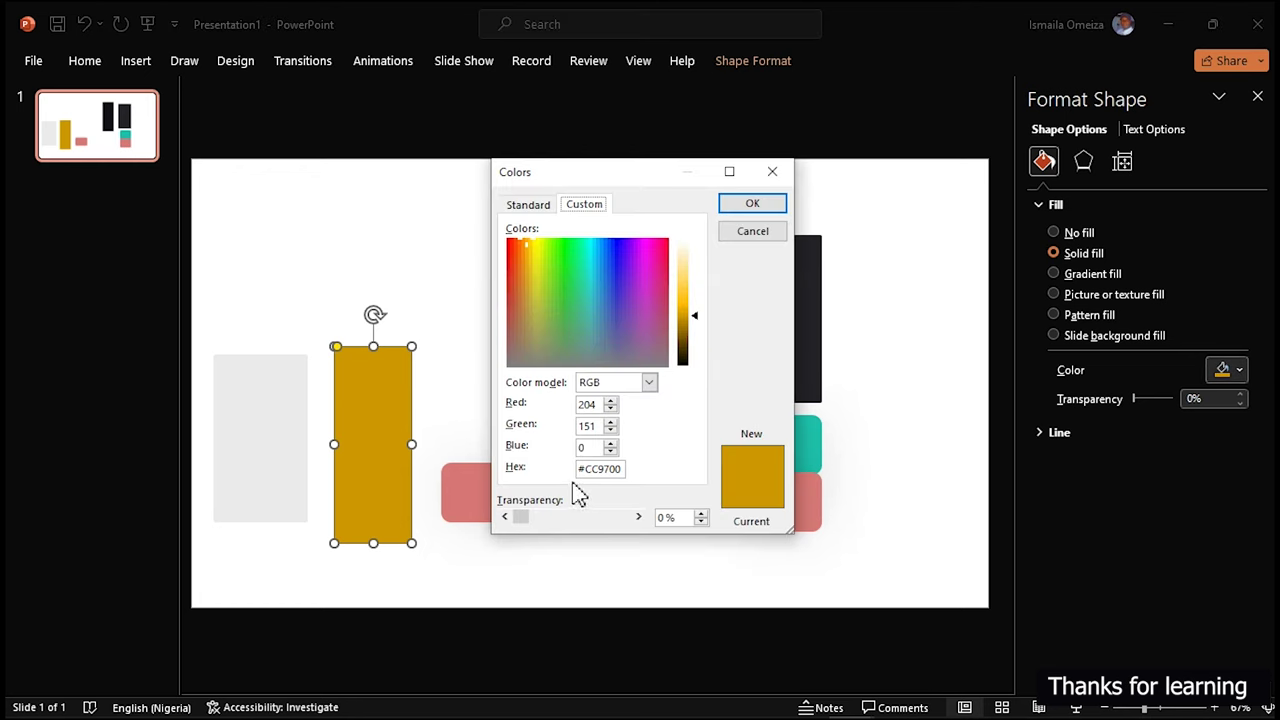
{"action": "left_click", "coordinate": [595, 474]}
{"action": "double_click", "coordinate": [595, 470]}
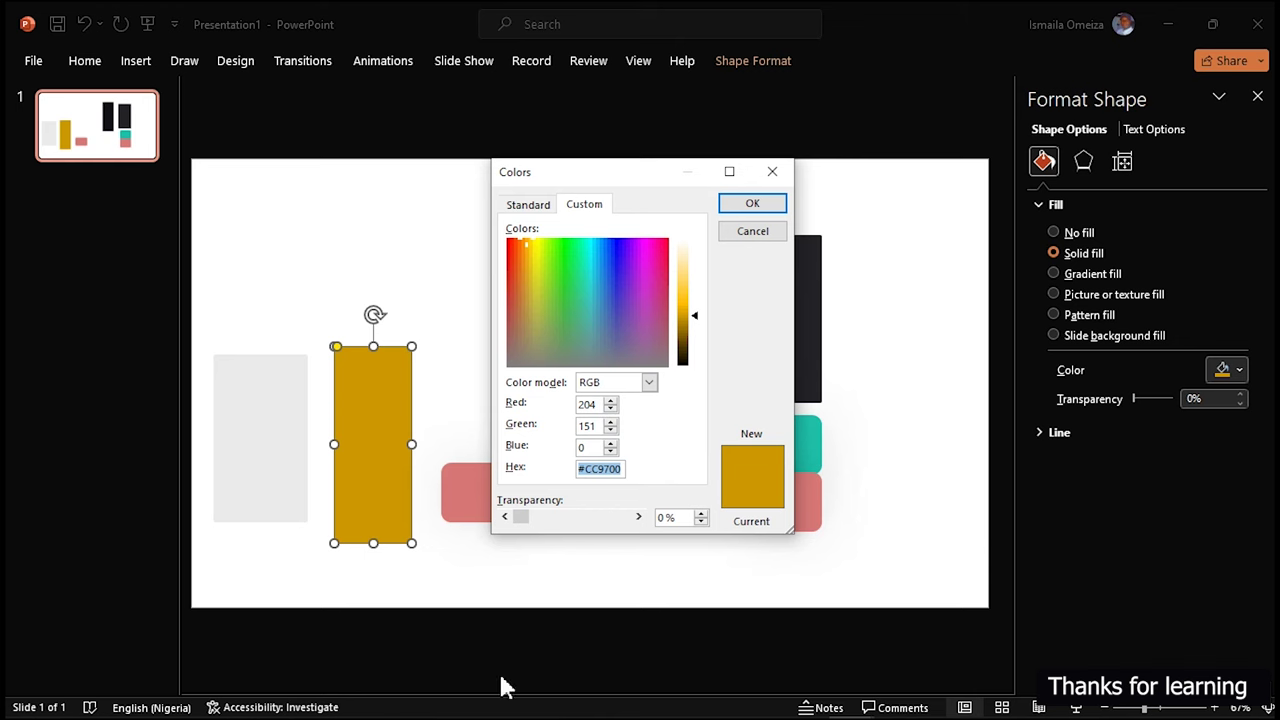
Switch to the untitled Power BI report and set the Age Category chart's default column color to orange.
{"action": "mouse_move", "coordinate": [505, 716]}
{"action": "mouse_move", "coordinate": [442, 705]}
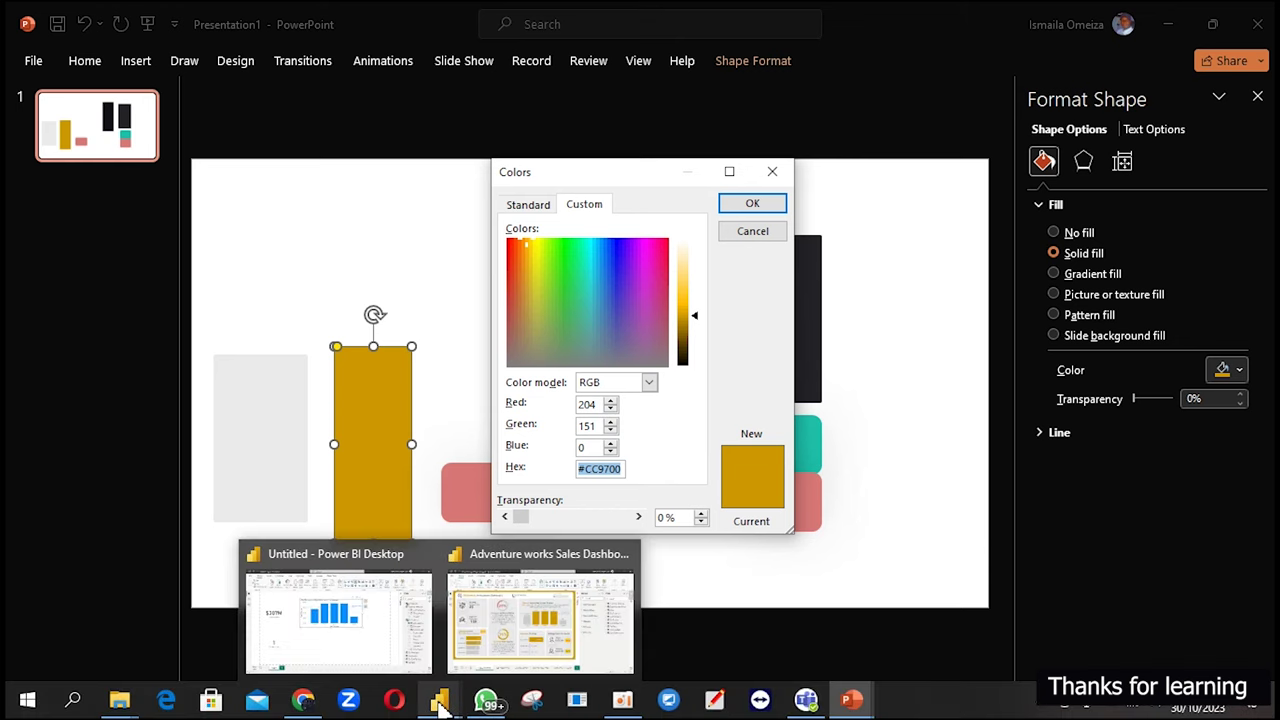
{"action": "left_click", "coordinate": [398, 650]}
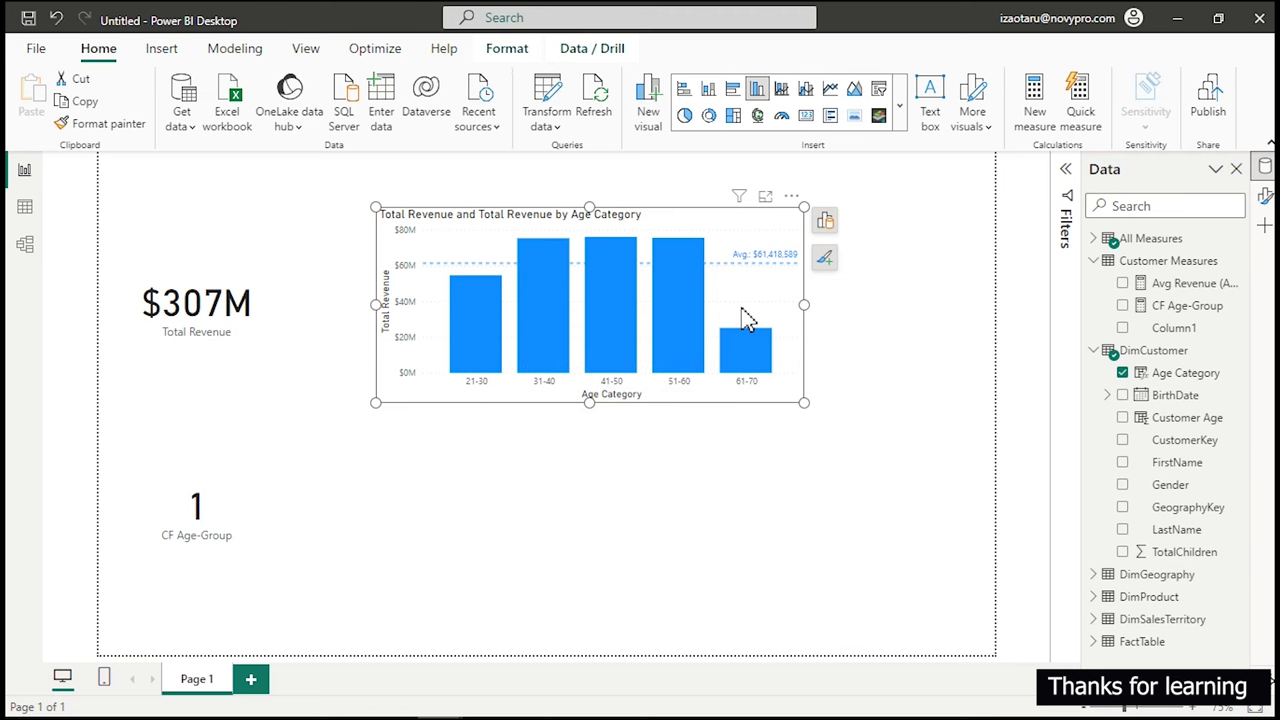
{"action": "left_click", "coordinate": [1265, 200]}
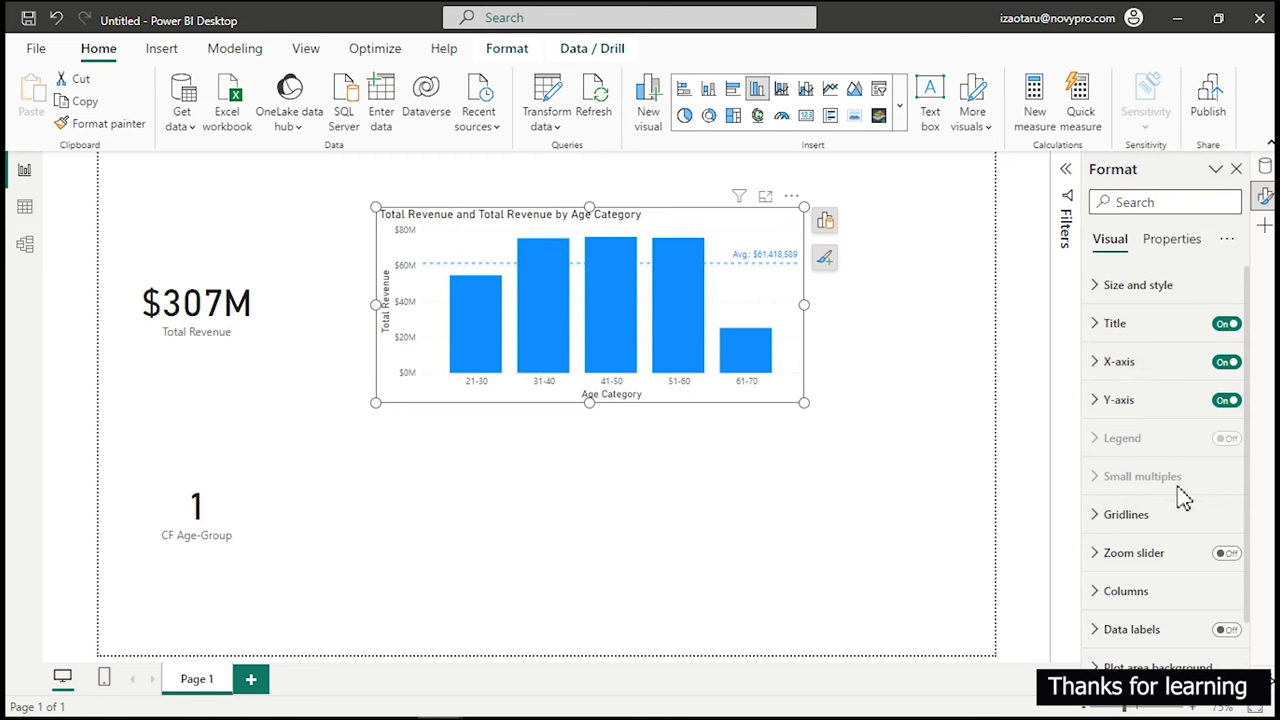
{"action": "left_click", "coordinate": [1110, 592]}
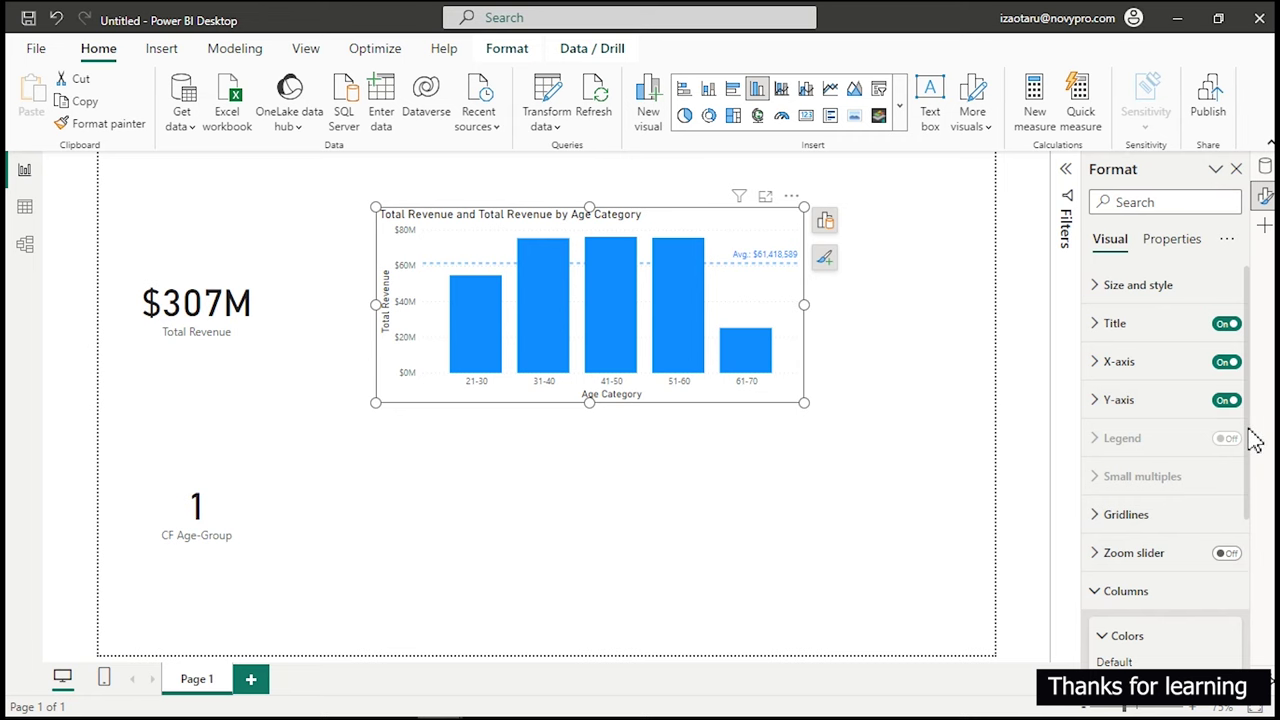
{"action": "left_click_drag", "start_coordinate": [1252, 437], "coordinate": [1260, 540]}
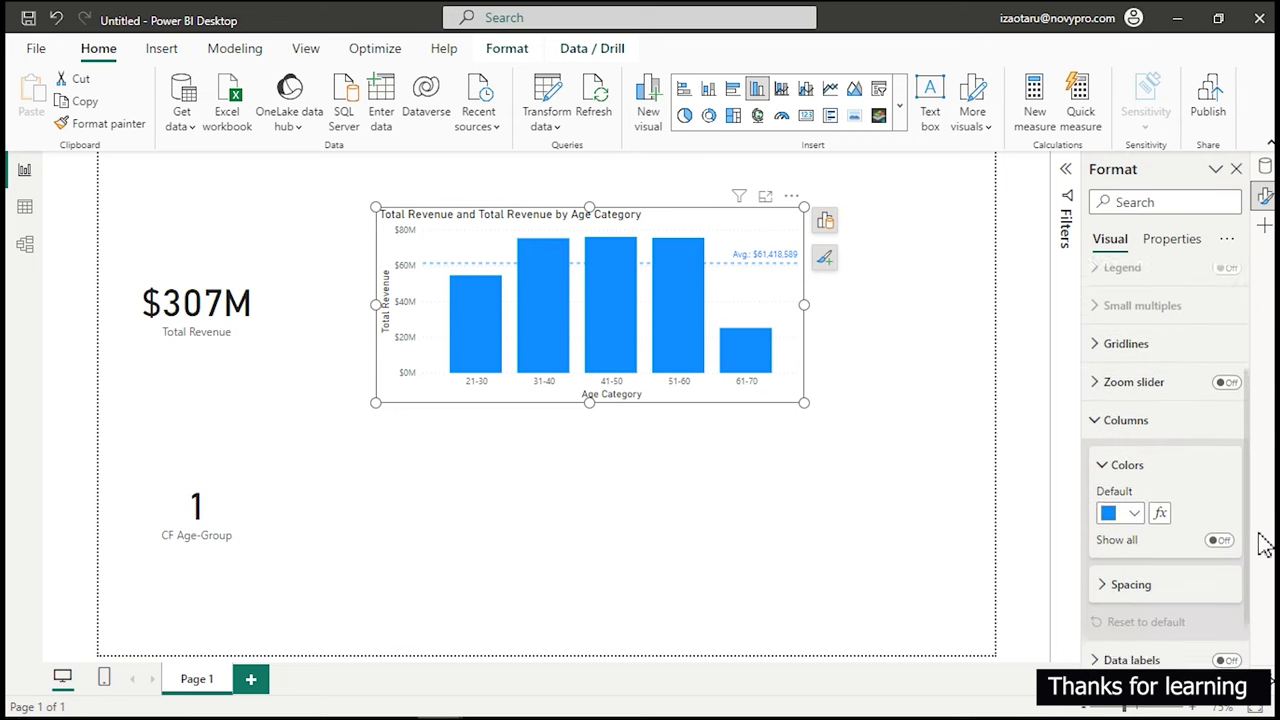
{"action": "left_click", "coordinate": [1127, 505]}
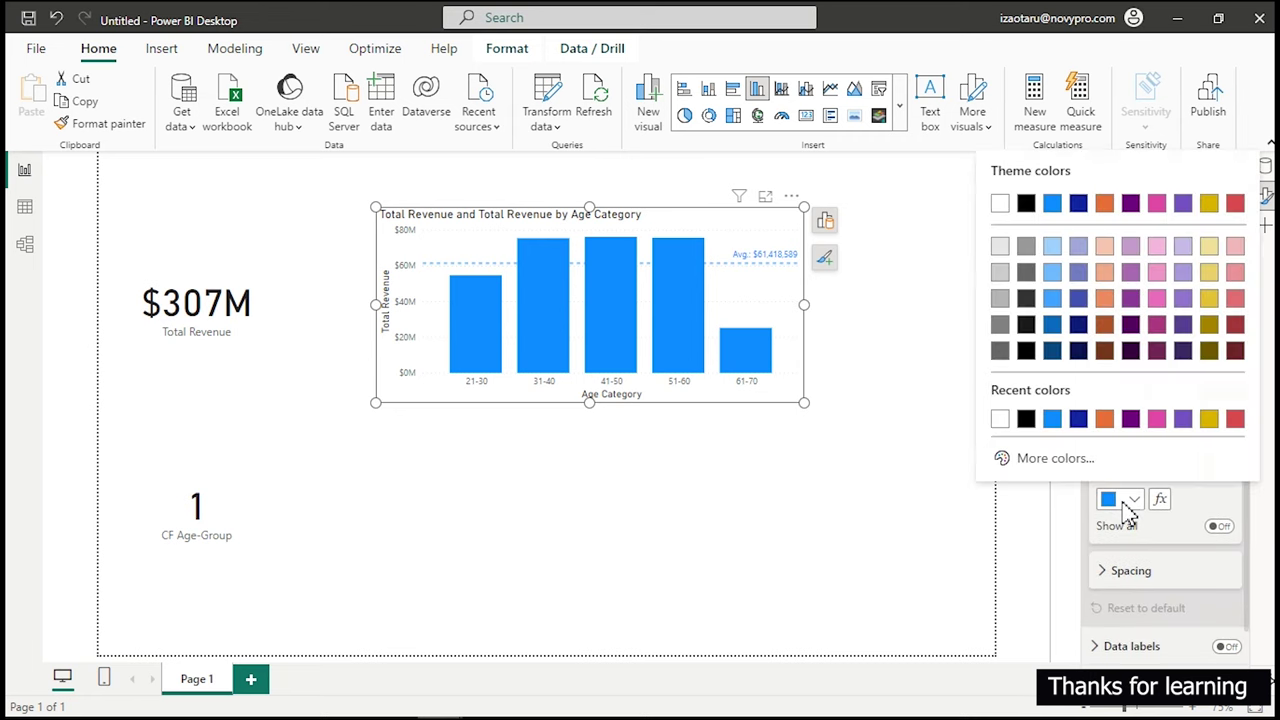
{"action": "left_click", "coordinate": [1104, 424]}
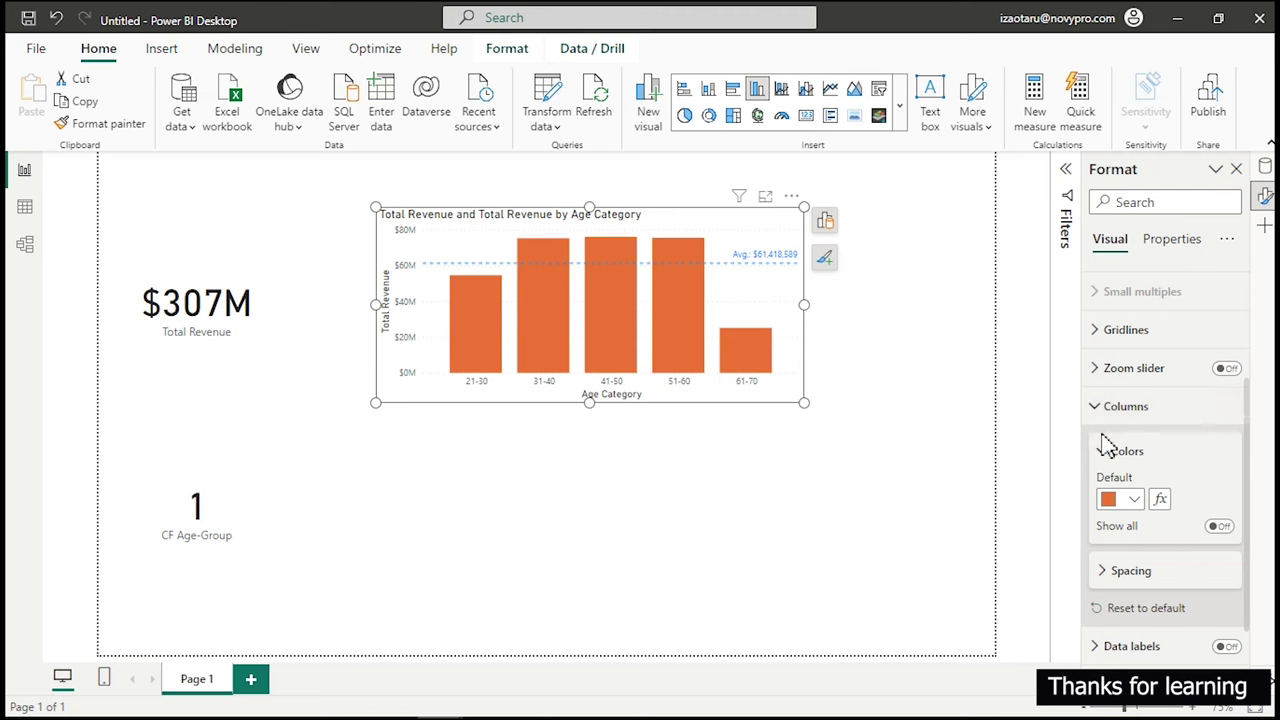
Try to base the columns' conditional color on the CF Age-Group measure using the Field value format style.
{"action": "left_click", "coordinate": [1159, 500]}
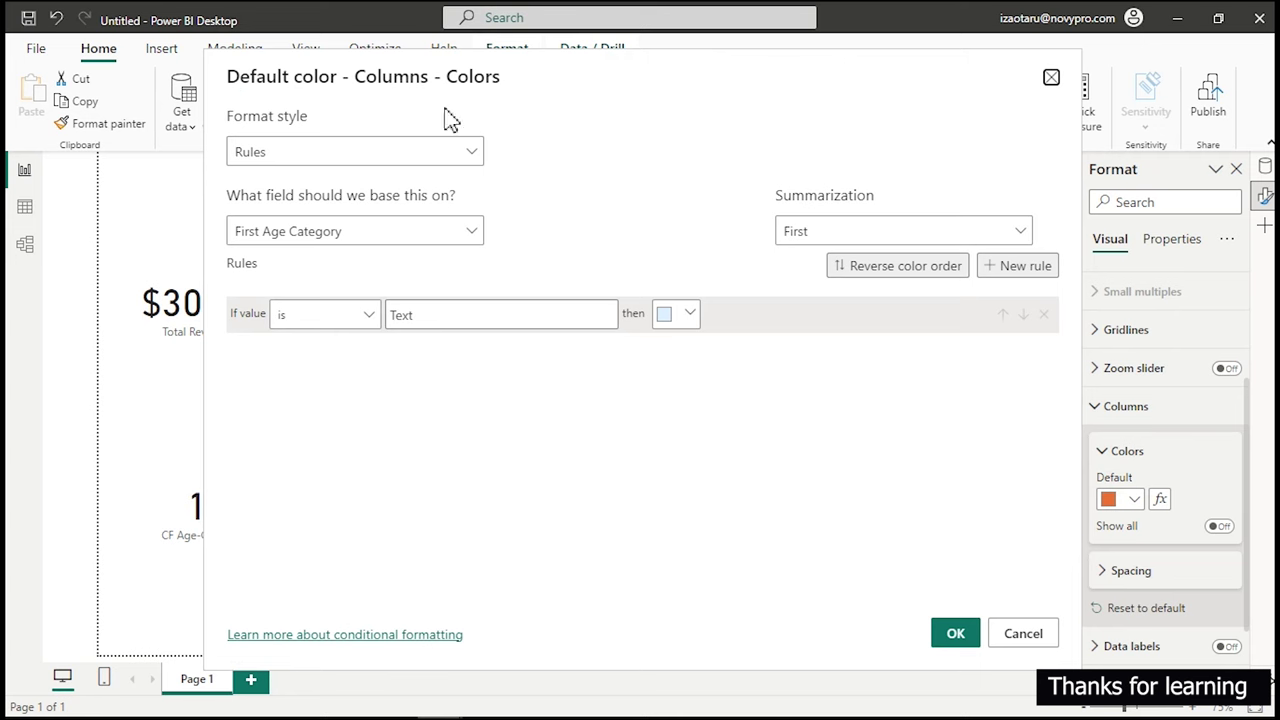
{"action": "left_click", "coordinate": [472, 158]}
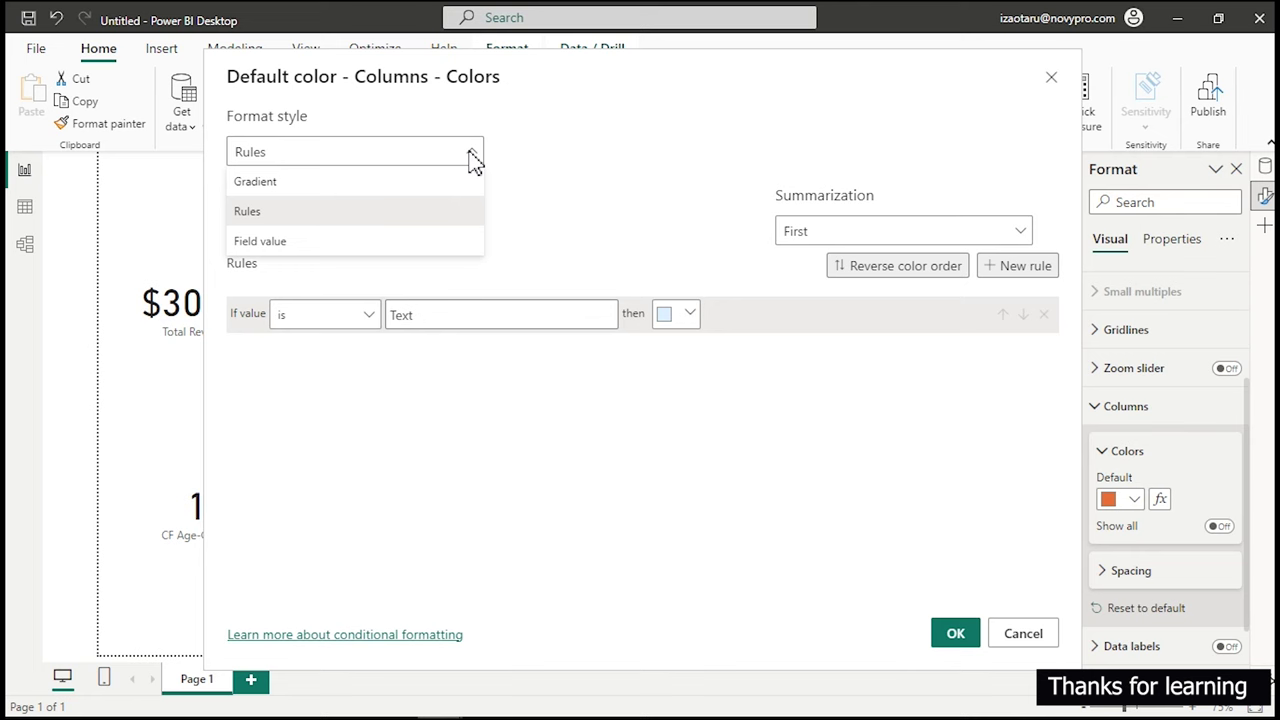
{"action": "left_click", "coordinate": [282, 245]}
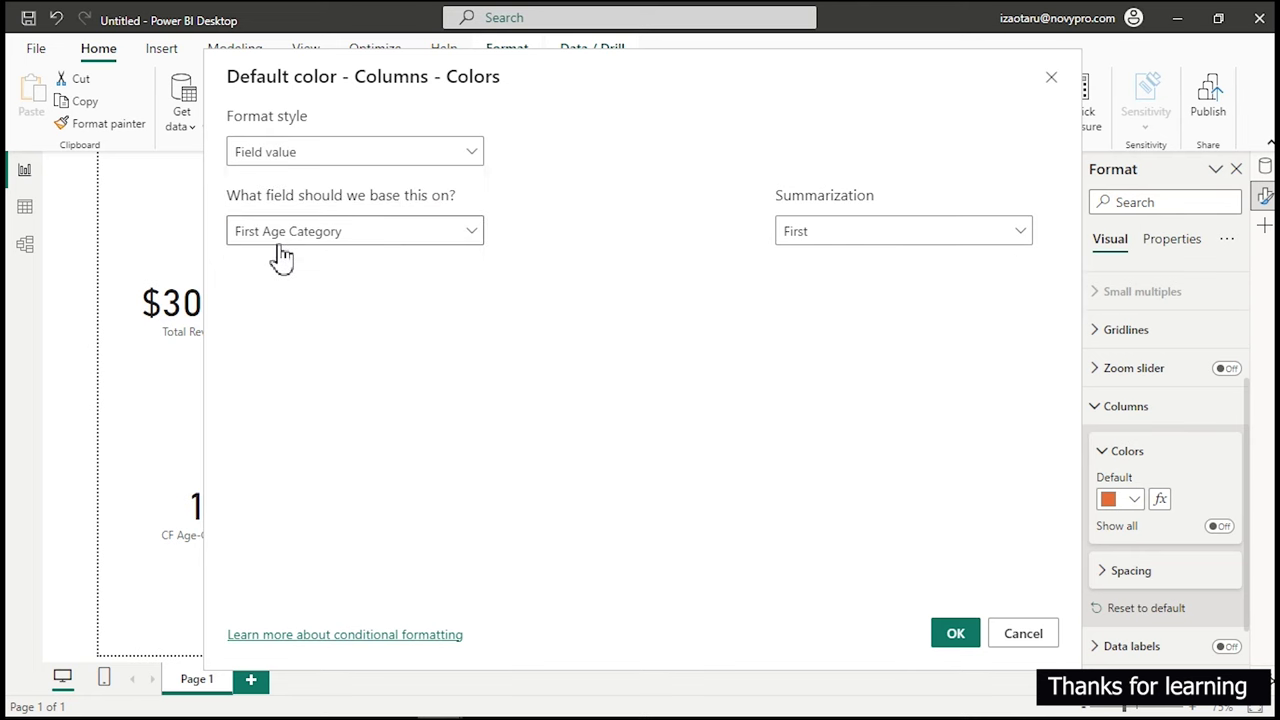
{"action": "left_click", "coordinate": [358, 245]}
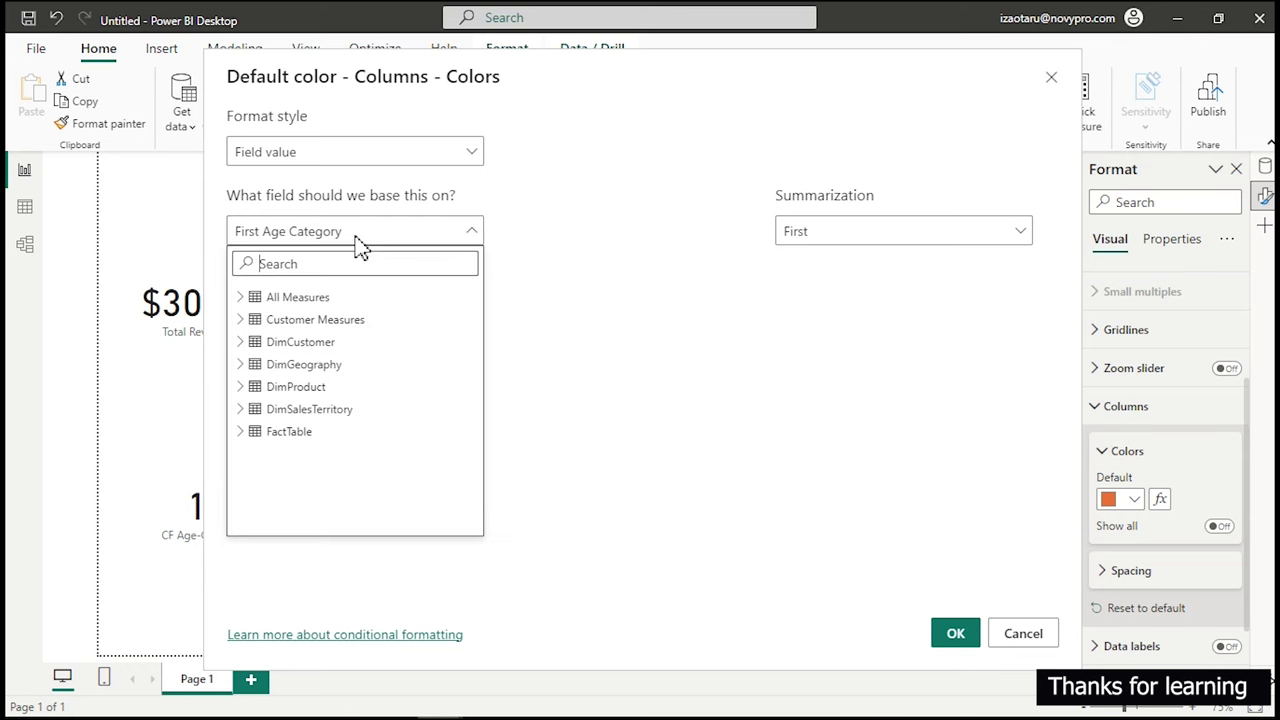
{"action": "left_click", "coordinate": [240, 321]}
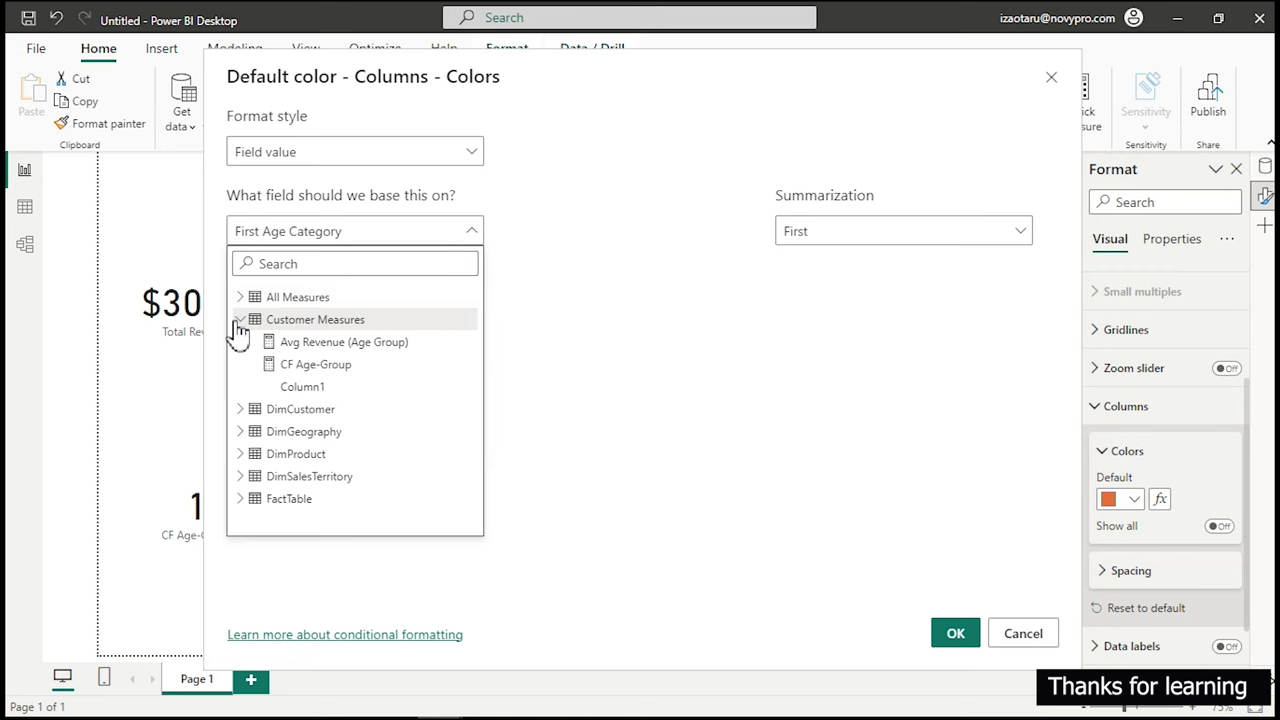
{"action": "left_click", "coordinate": [308, 368]}
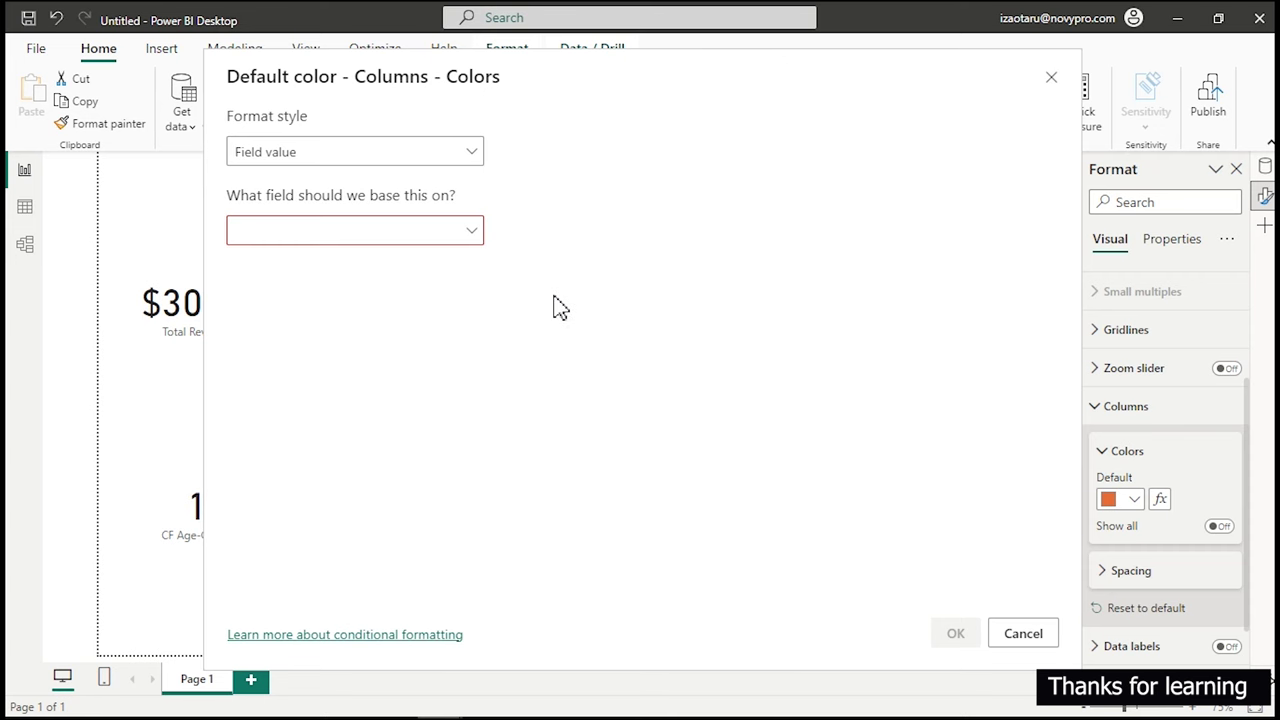
Change the conditional color's format style to Gradient and base it on the CF Age-Group measure.
{"action": "left_click", "coordinate": [421, 157]}
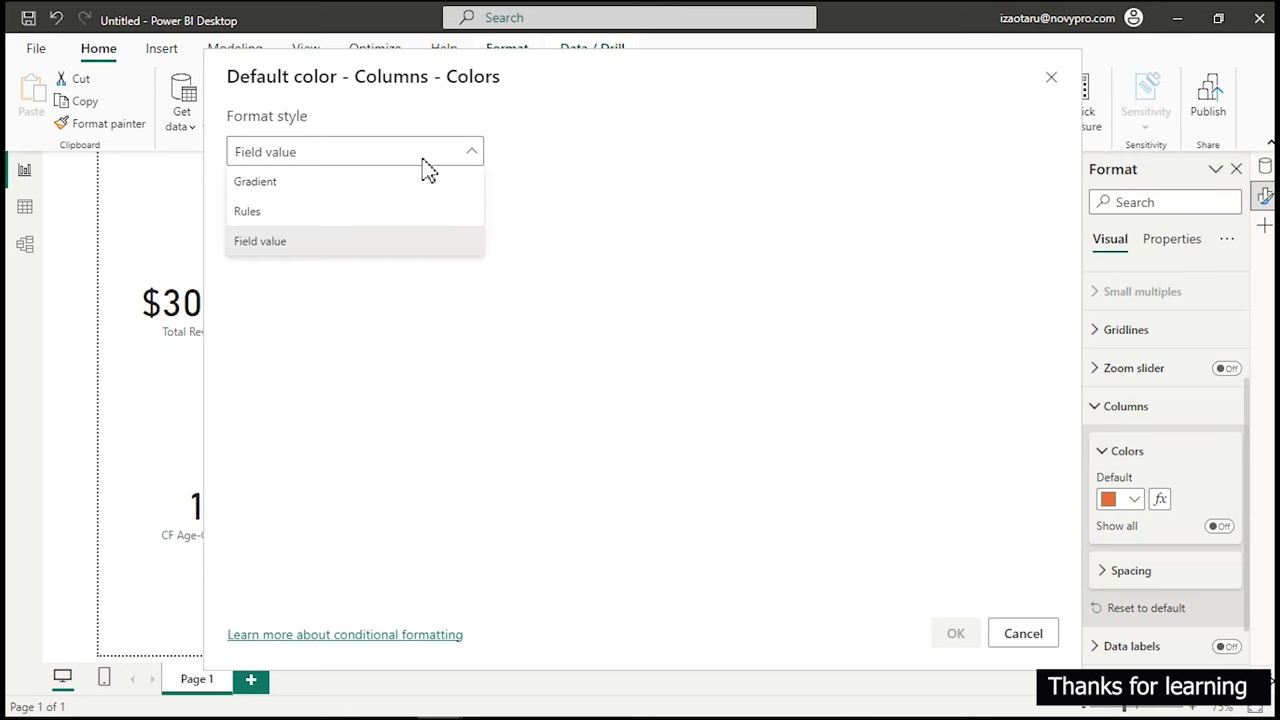
{"action": "left_click", "coordinate": [283, 199]}
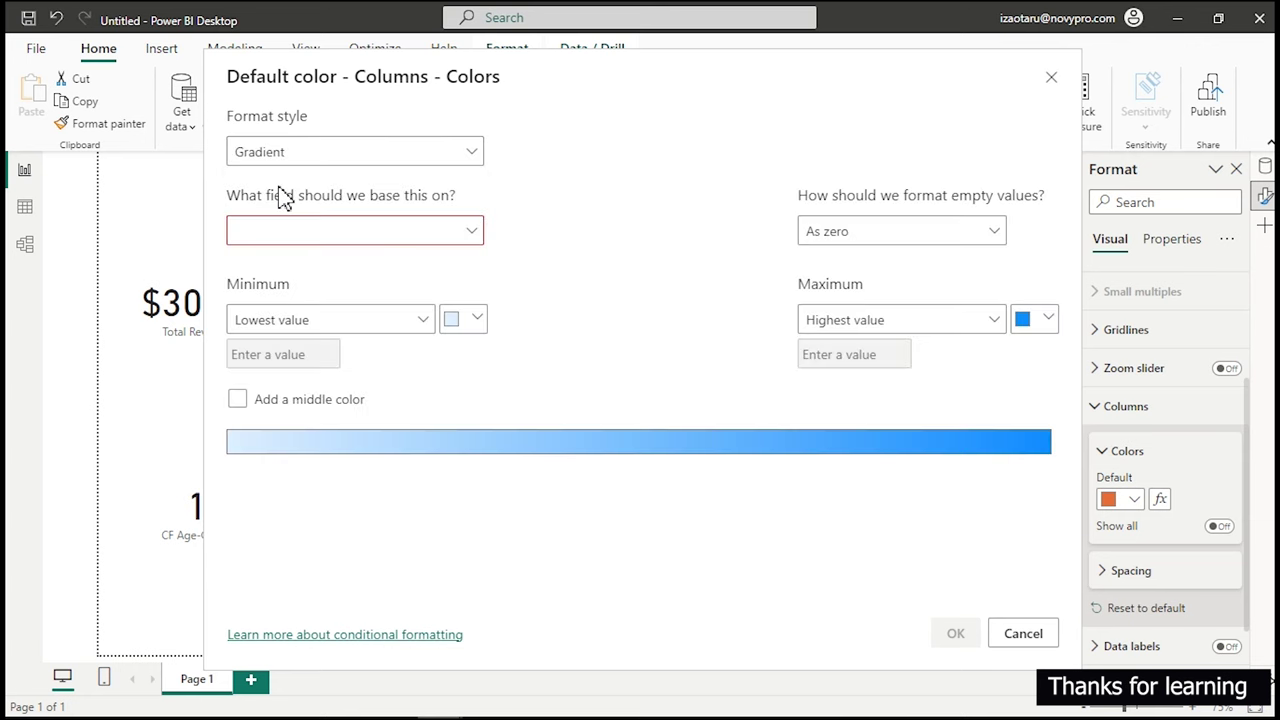
{"action": "left_click", "coordinate": [458, 241]}
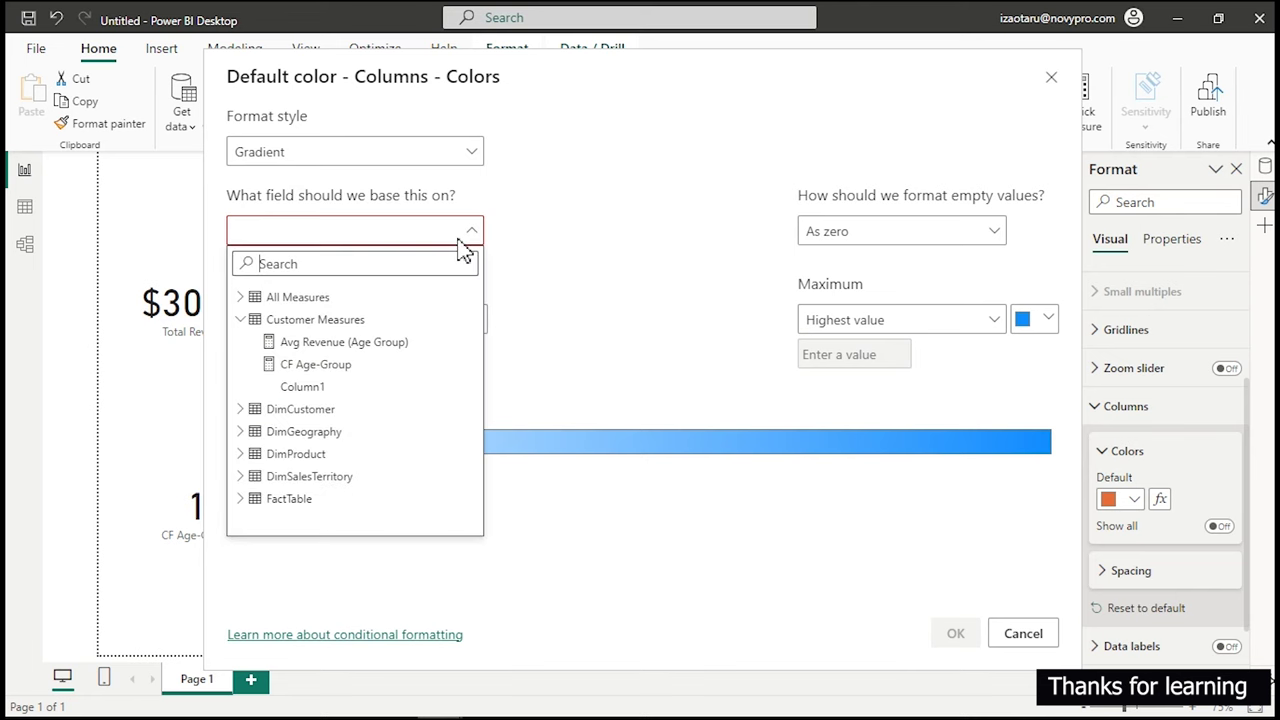
{"action": "left_click", "coordinate": [316, 366]}
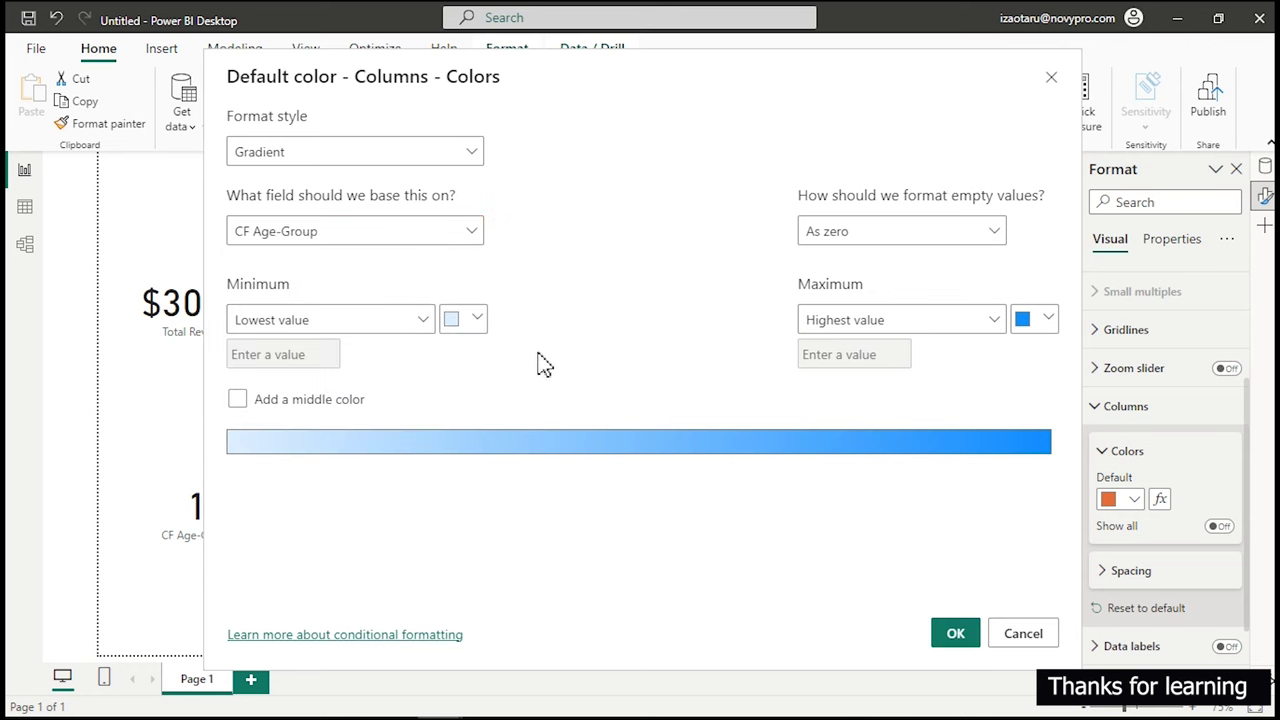
Set the gradient's maximum color to the custom hex value #CC9700.
{"action": "left_click", "coordinate": [1046, 320]}
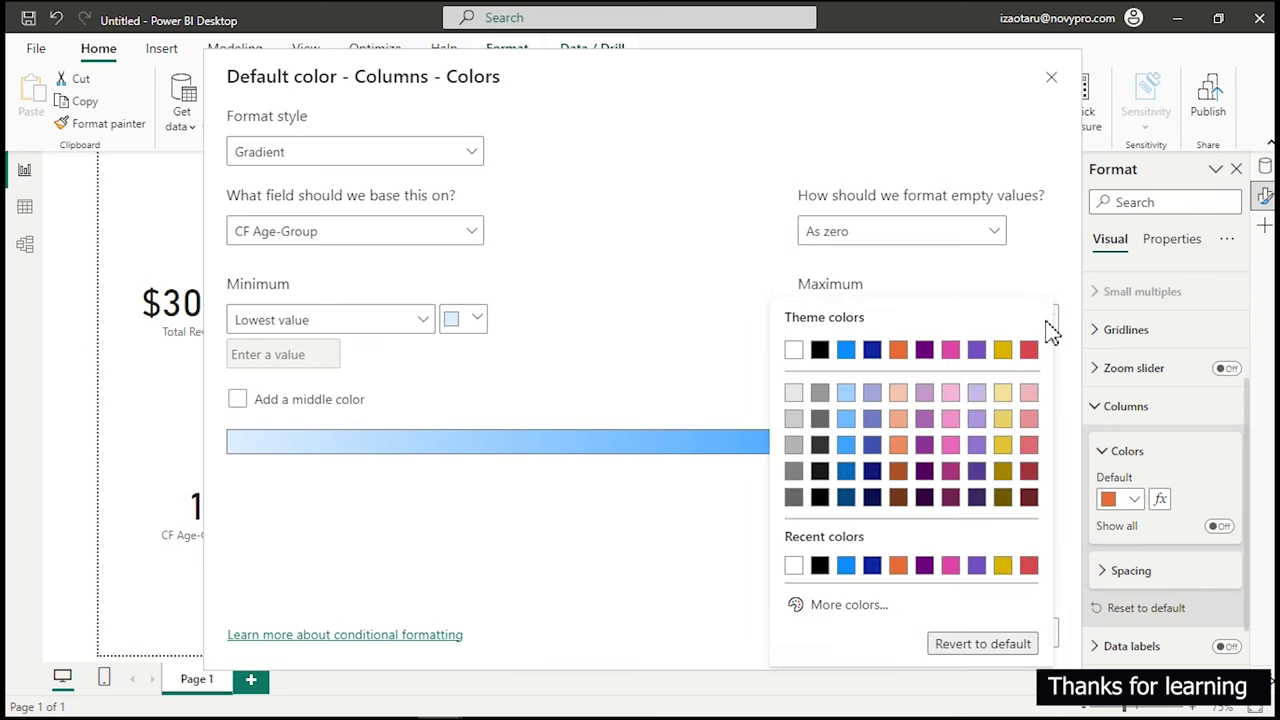
{"action": "left_click", "coordinate": [850, 620]}
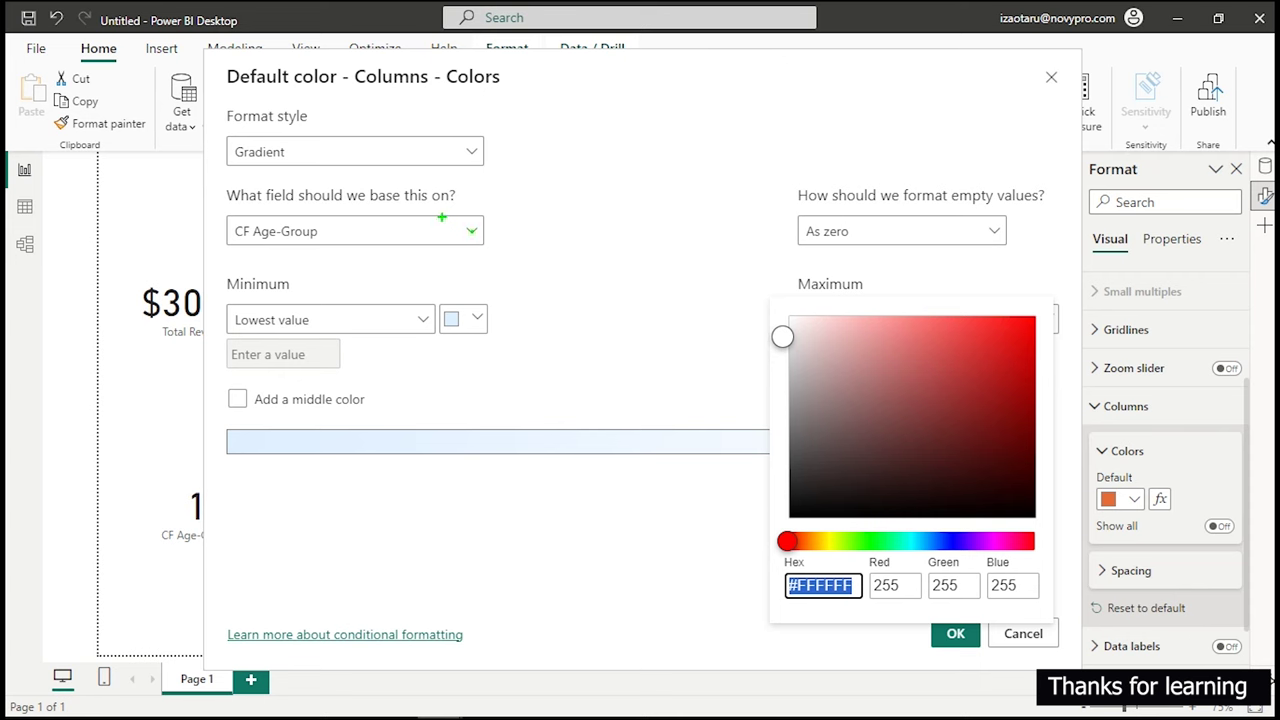
{"action": "left_click_drag", "start_coordinate": [767, 562], "coordinate": [866, 612]}
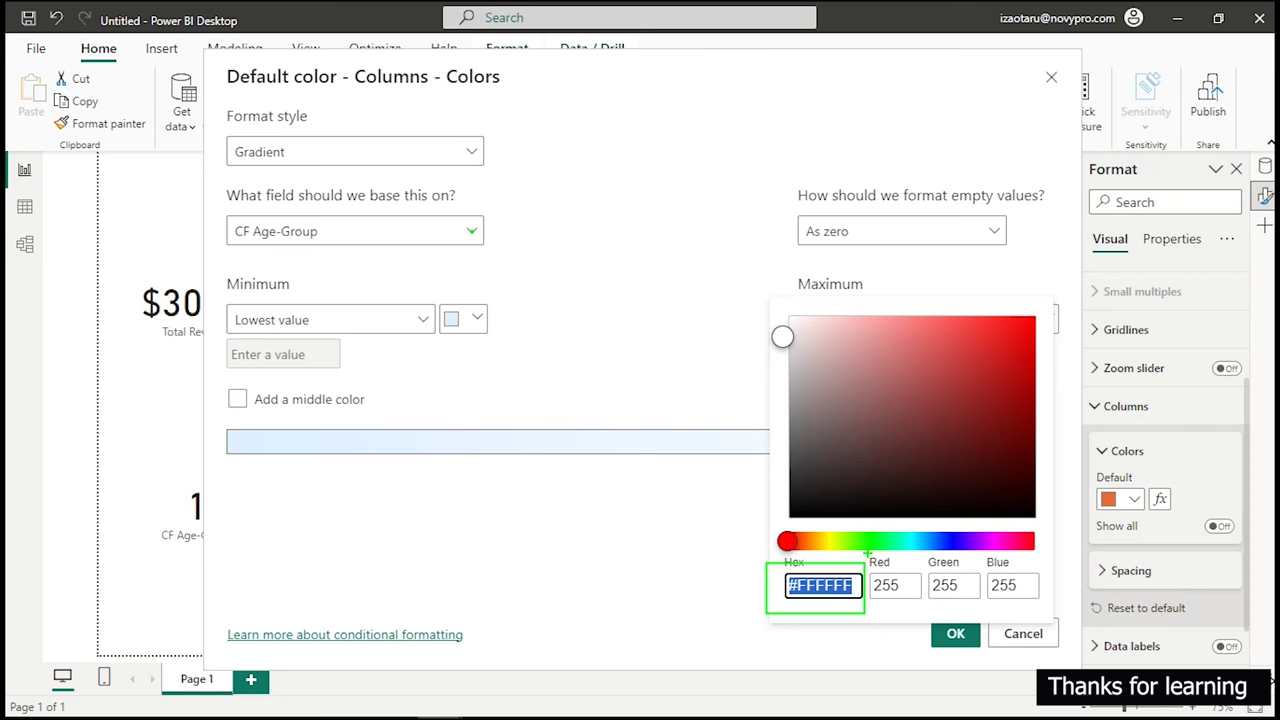
{"action": "left_click_drag", "start_coordinate": [875, 567], "coordinate": [972, 569]}
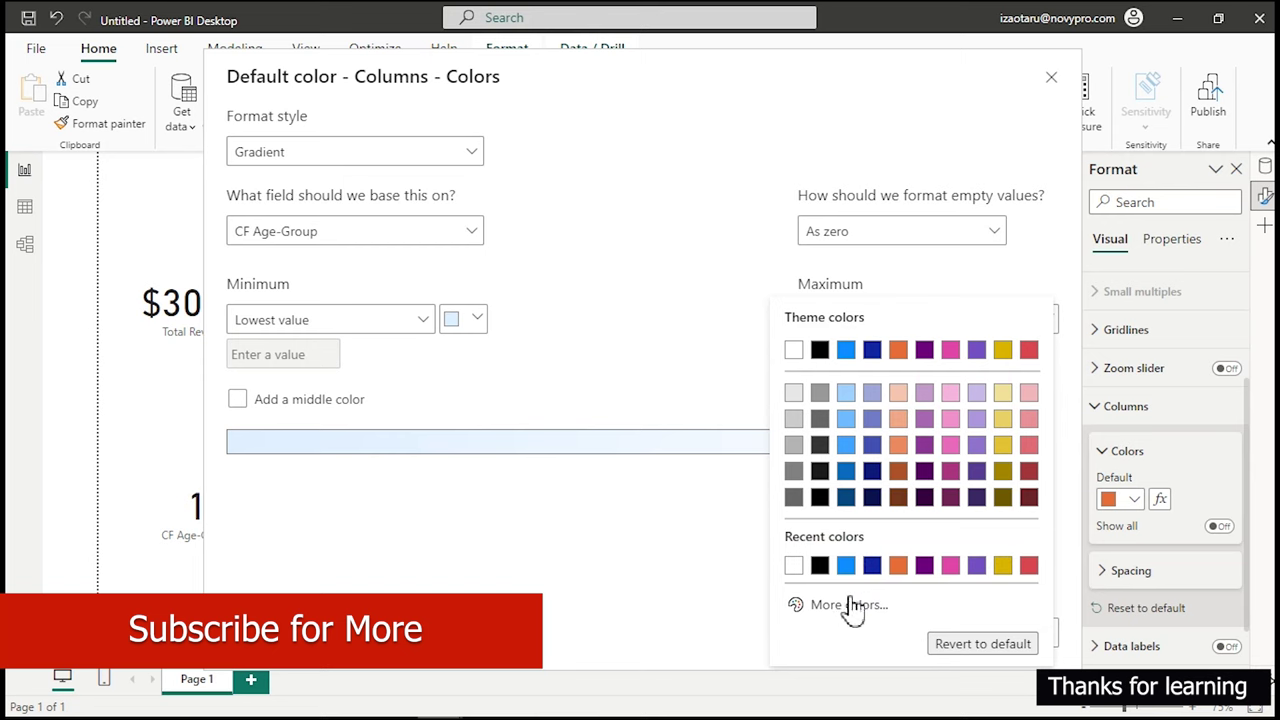
{"action": "left_click", "coordinate": [849, 605]}
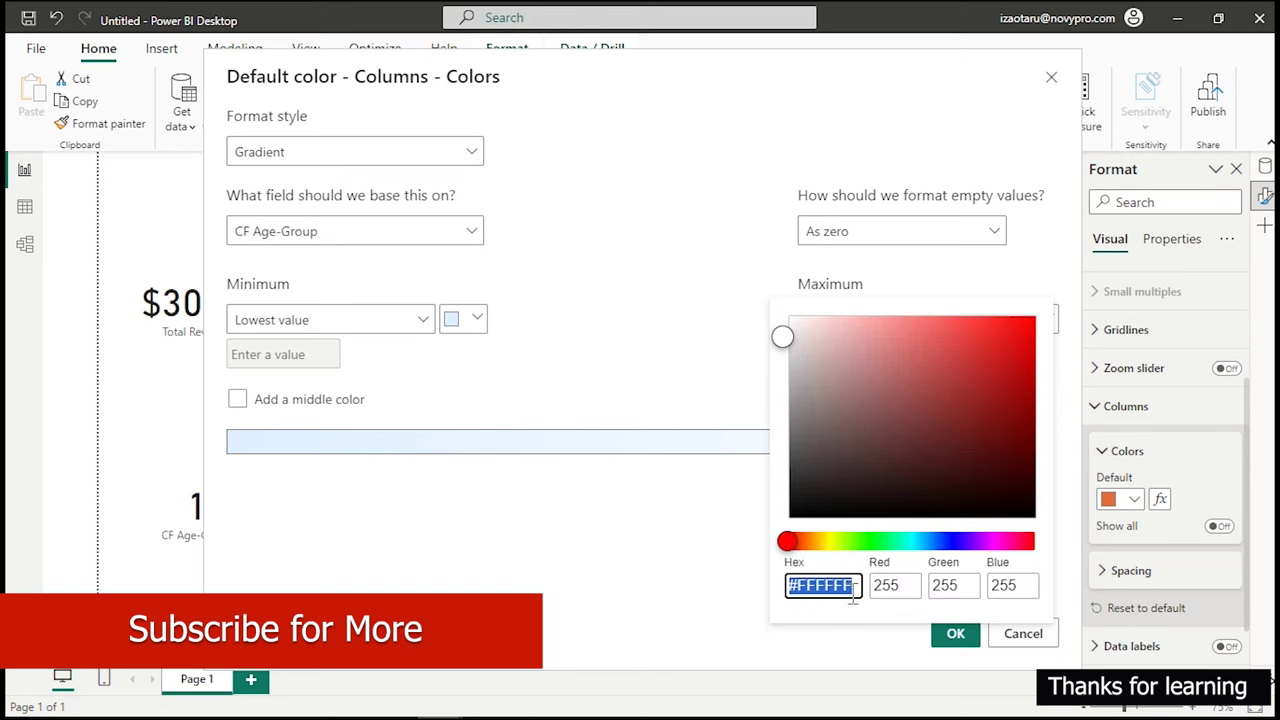
{"action": "type", "text": "#CC9700"}
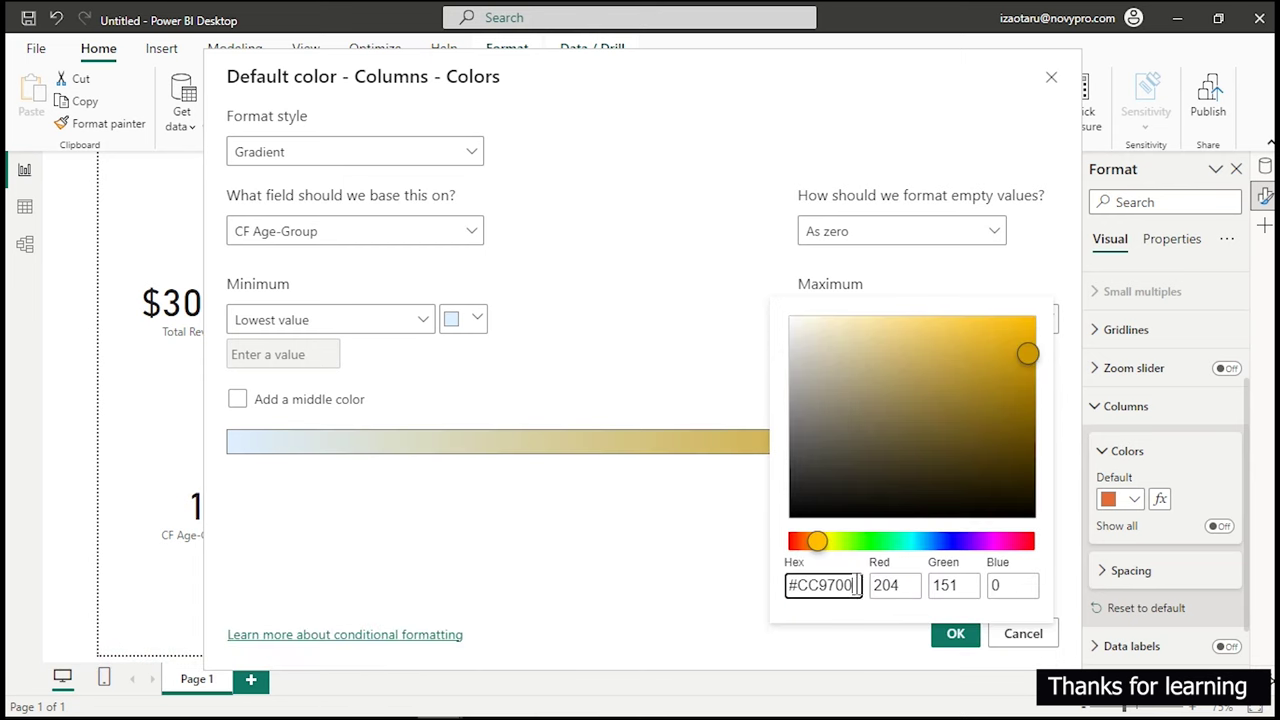
{"action": "left_click", "coordinate": [738, 585]}
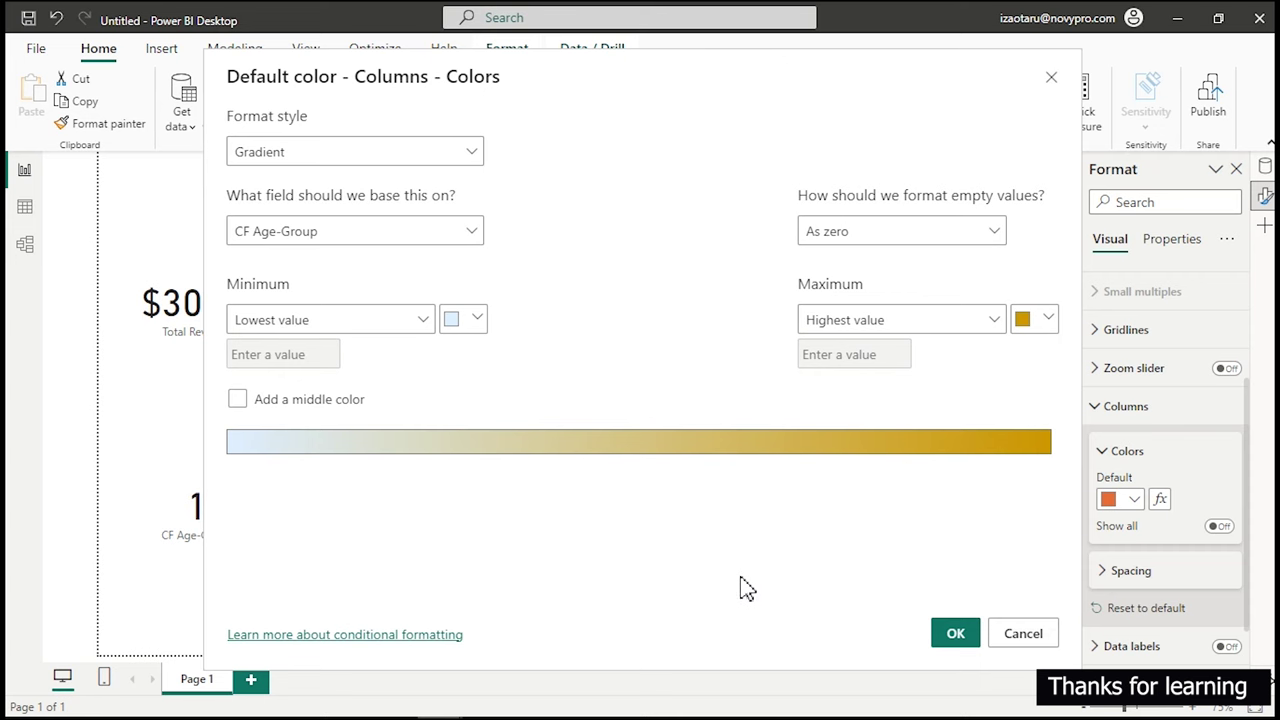
Switch to PowerPoint and copy the hex code #EAEAEA from the light gray rectangle's custom fill color settings.
{"action": "mouse_move", "coordinate": [741, 712]}
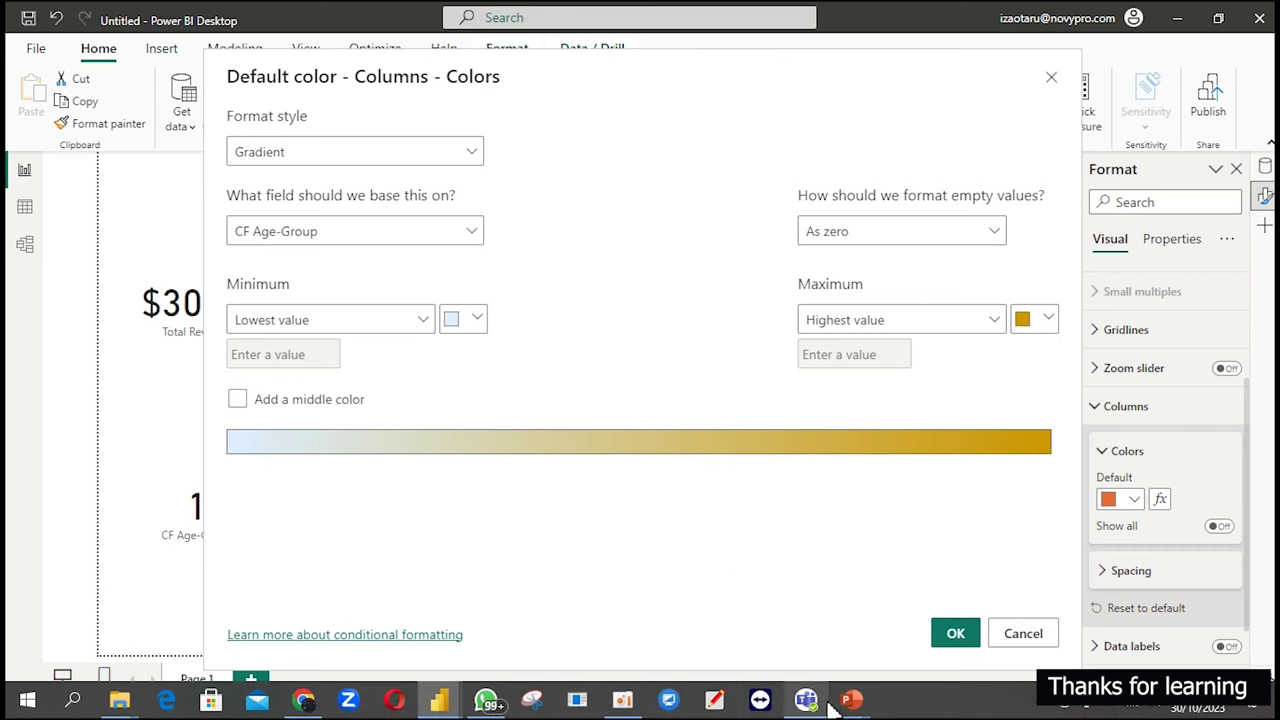
{"action": "mouse_move", "coordinate": [852, 704]}
{"action": "left_click", "coordinate": [890, 655]}
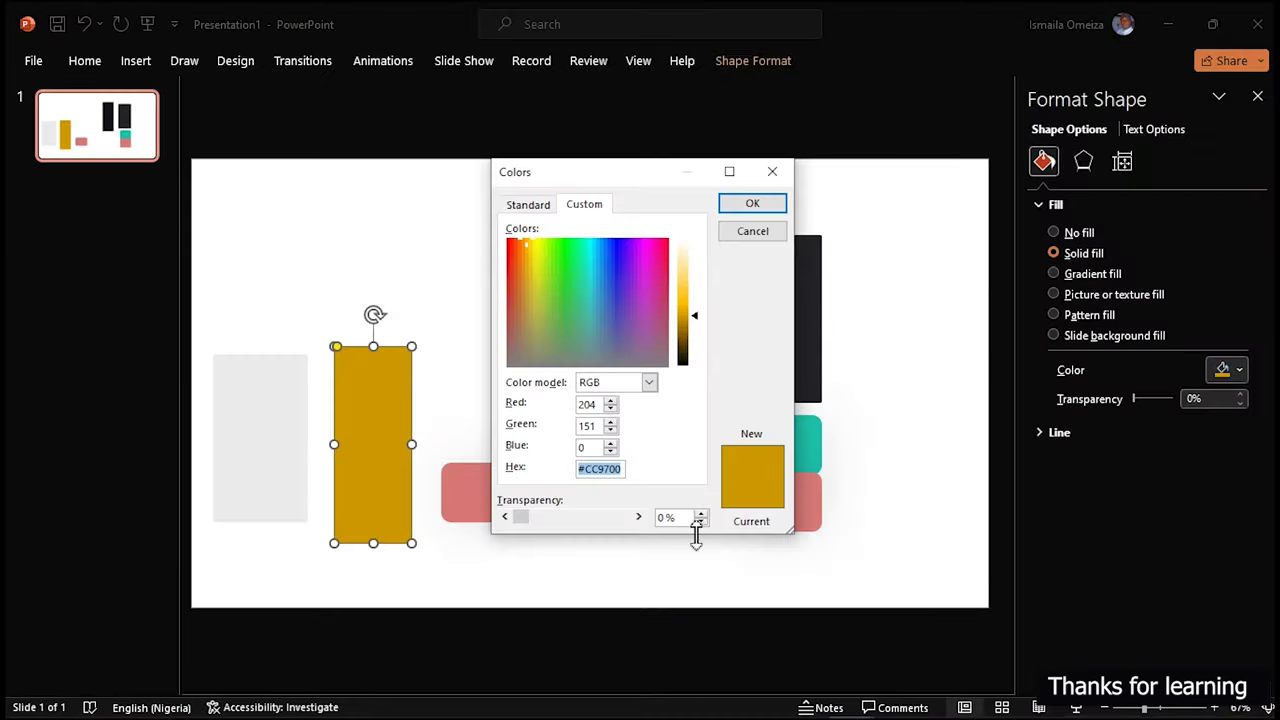
{"action": "left_click", "coordinate": [254, 423]}
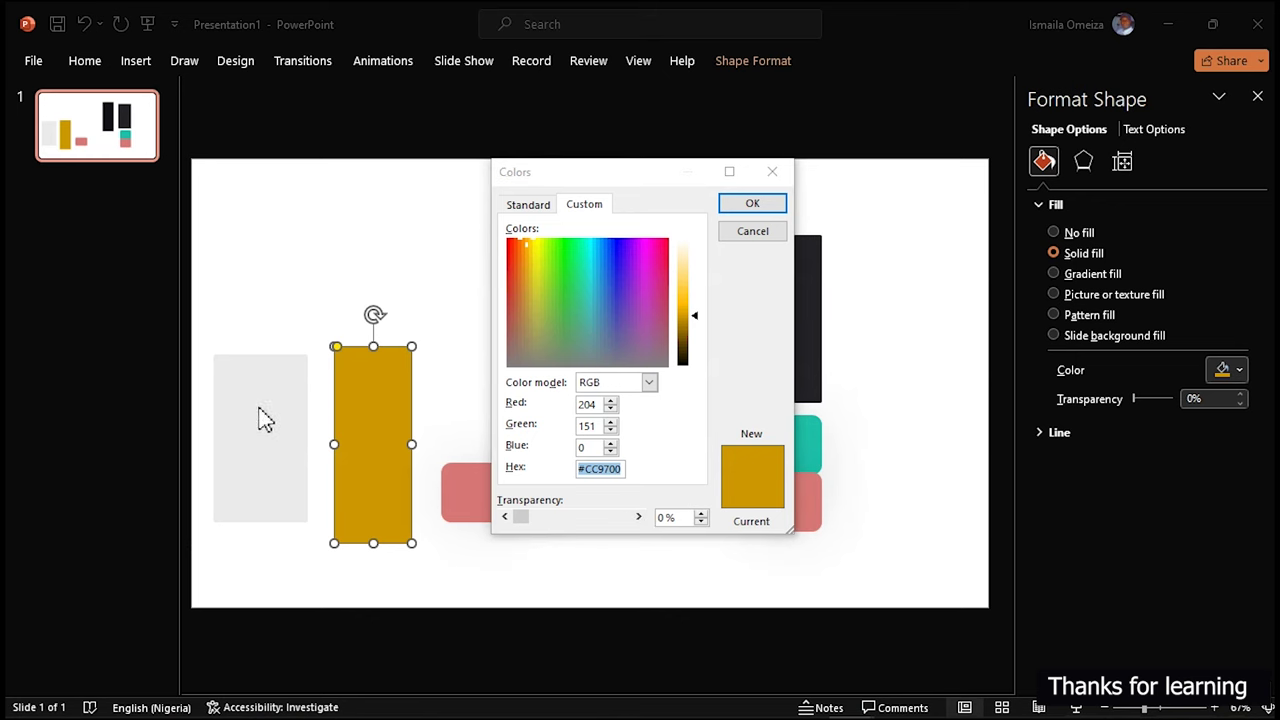
{"action": "left_click", "coordinate": [750, 206]}
{"action": "left_click", "coordinate": [271, 434]}
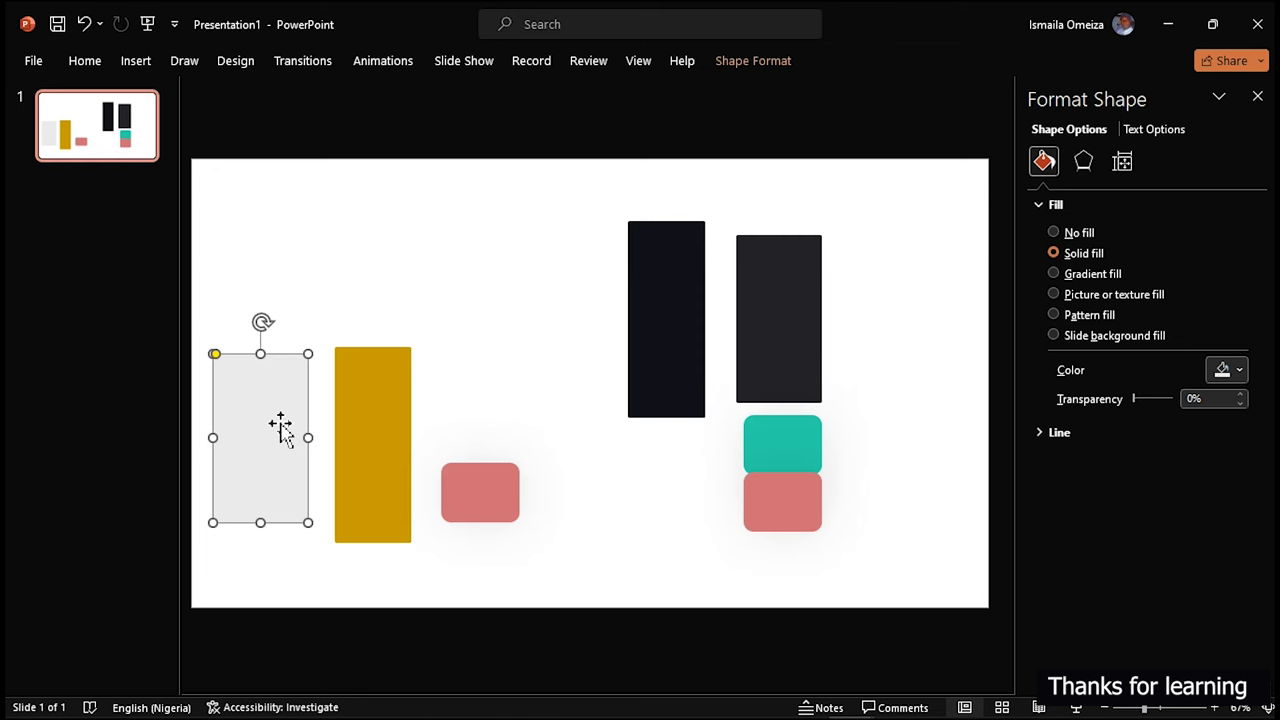
{"action": "left_click", "coordinate": [1230, 370]}
{"action": "left_click", "coordinate": [1171, 631]}
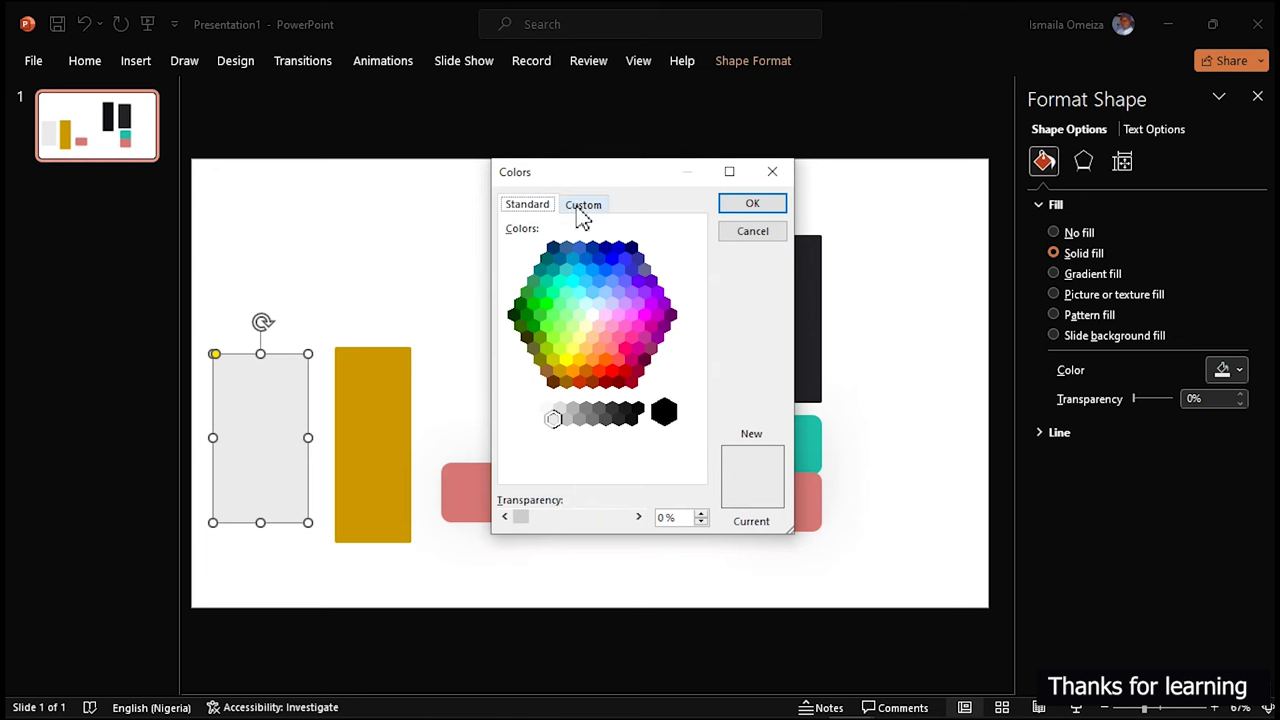
{"action": "left_click", "coordinate": [580, 207]}
{"action": "left_click", "coordinate": [619, 472]}
{"action": "key", "text": "ctrl+c"}
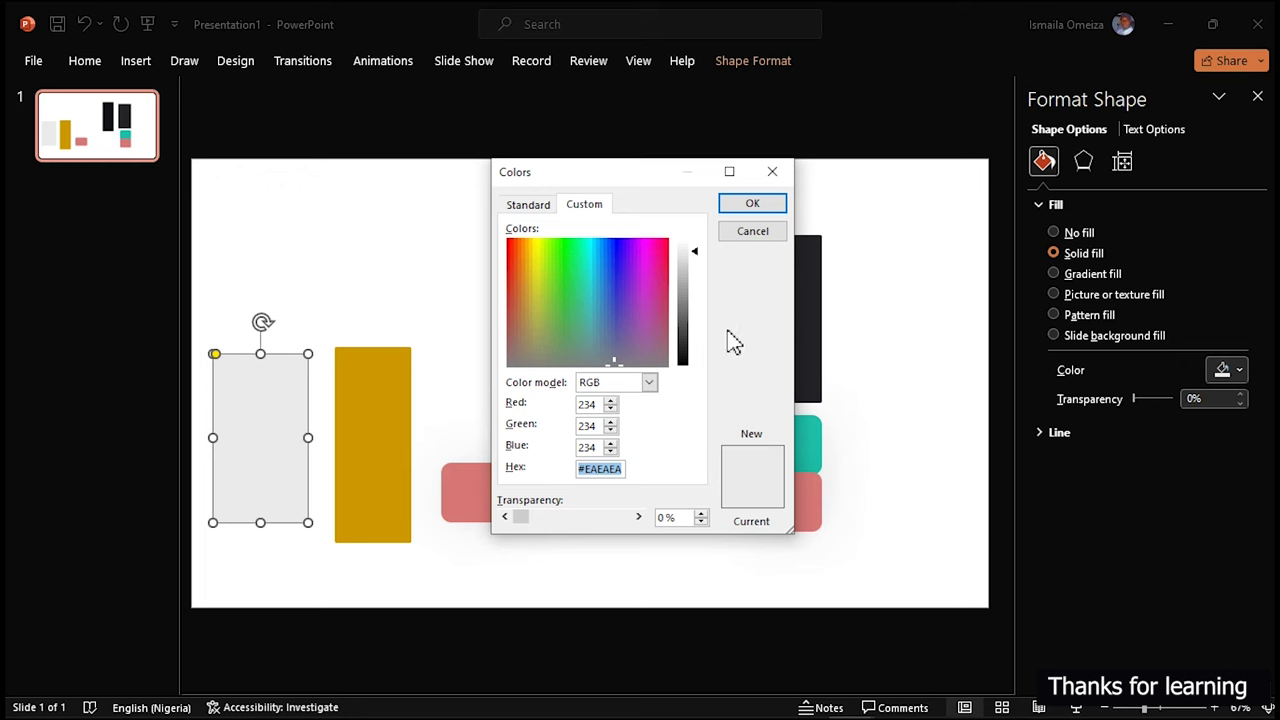
{"action": "left_click", "coordinate": [751, 236]}
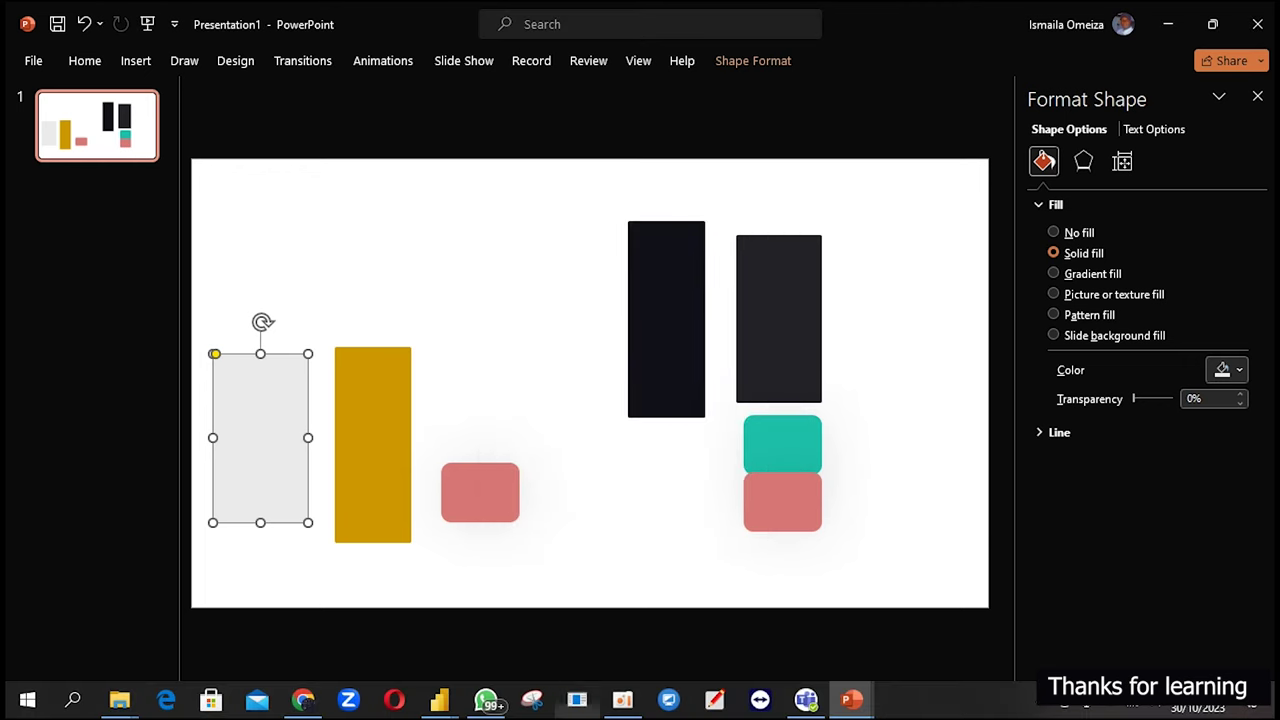
Switch back to the untitled Power BI report, set the gradient's minimum color to #EAEAEA and apply the conditional formatting.
{"action": "left_click", "coordinate": [445, 703]}
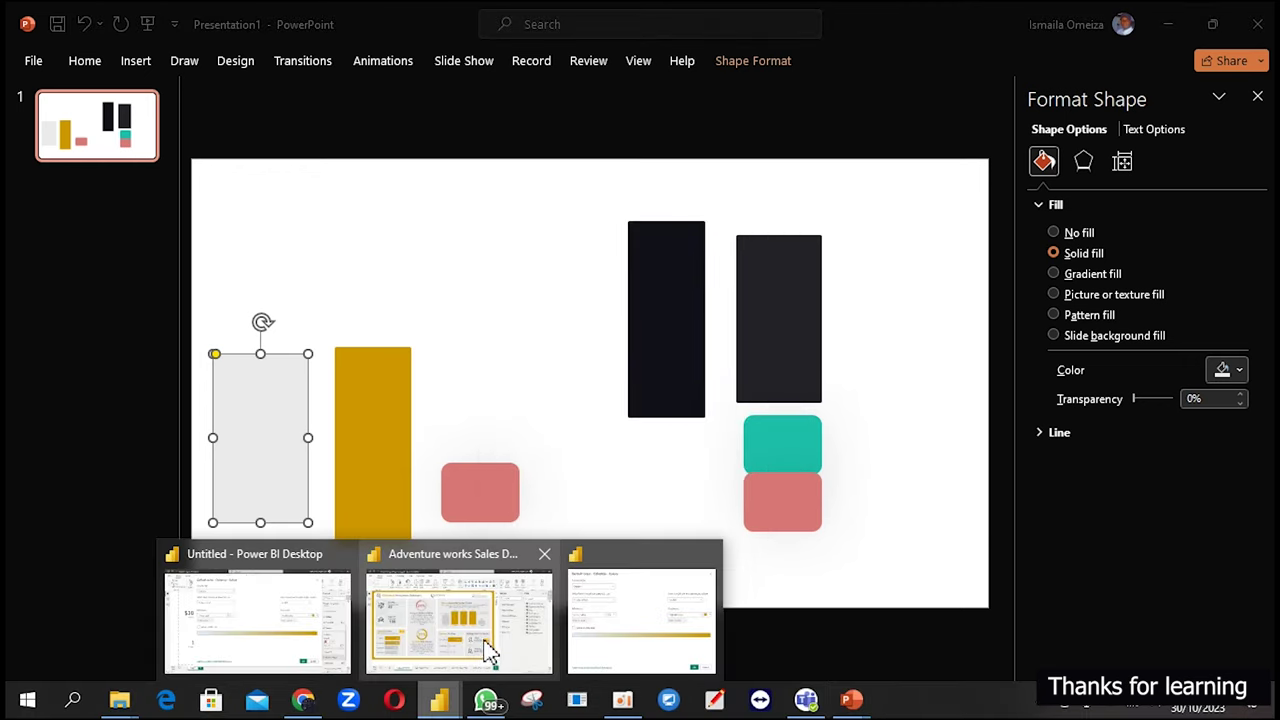
{"action": "left_click", "coordinate": [606, 622]}
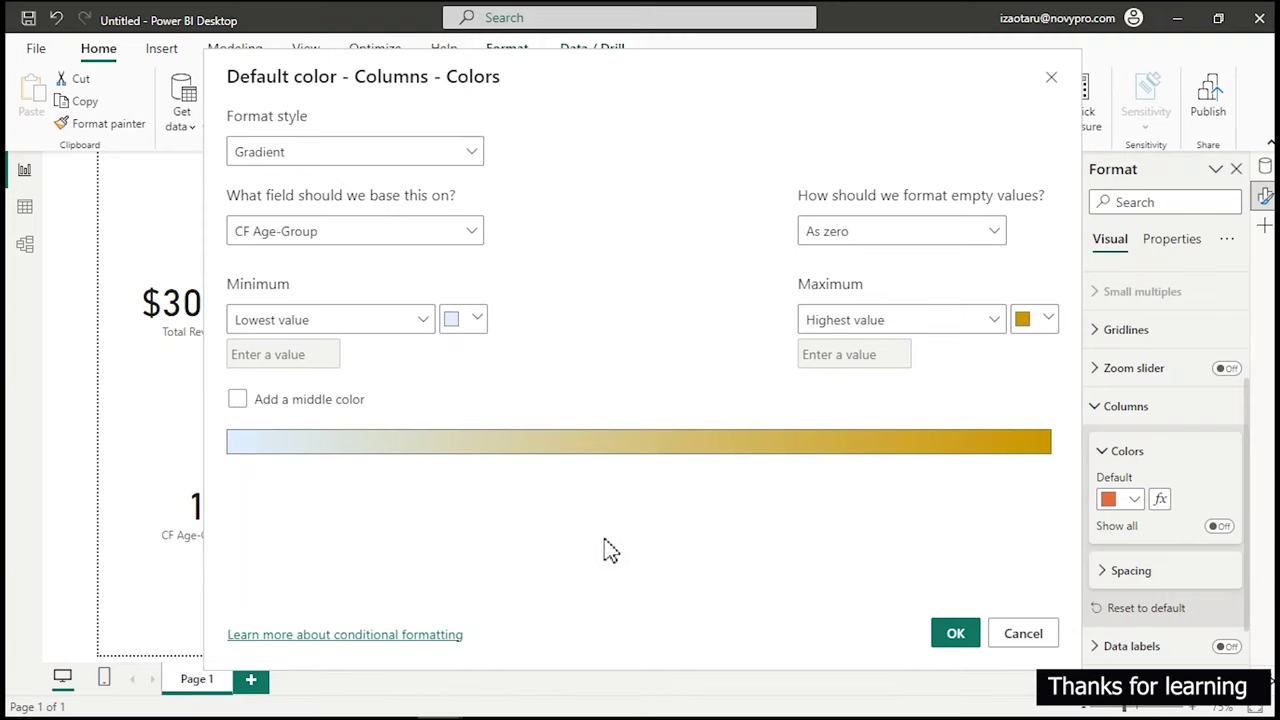
{"action": "left_click", "coordinate": [478, 325]}
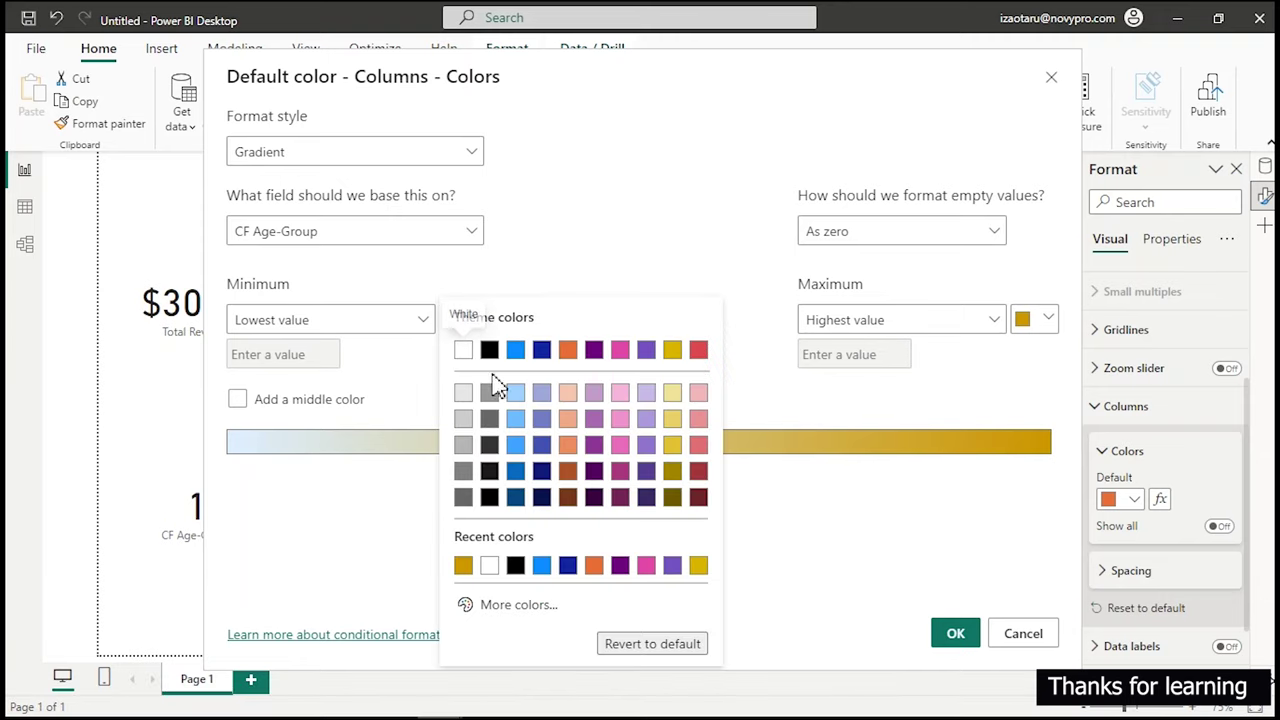
{"action": "left_click", "coordinate": [510, 608]}
{"action": "key", "text": "ctrl+v"}
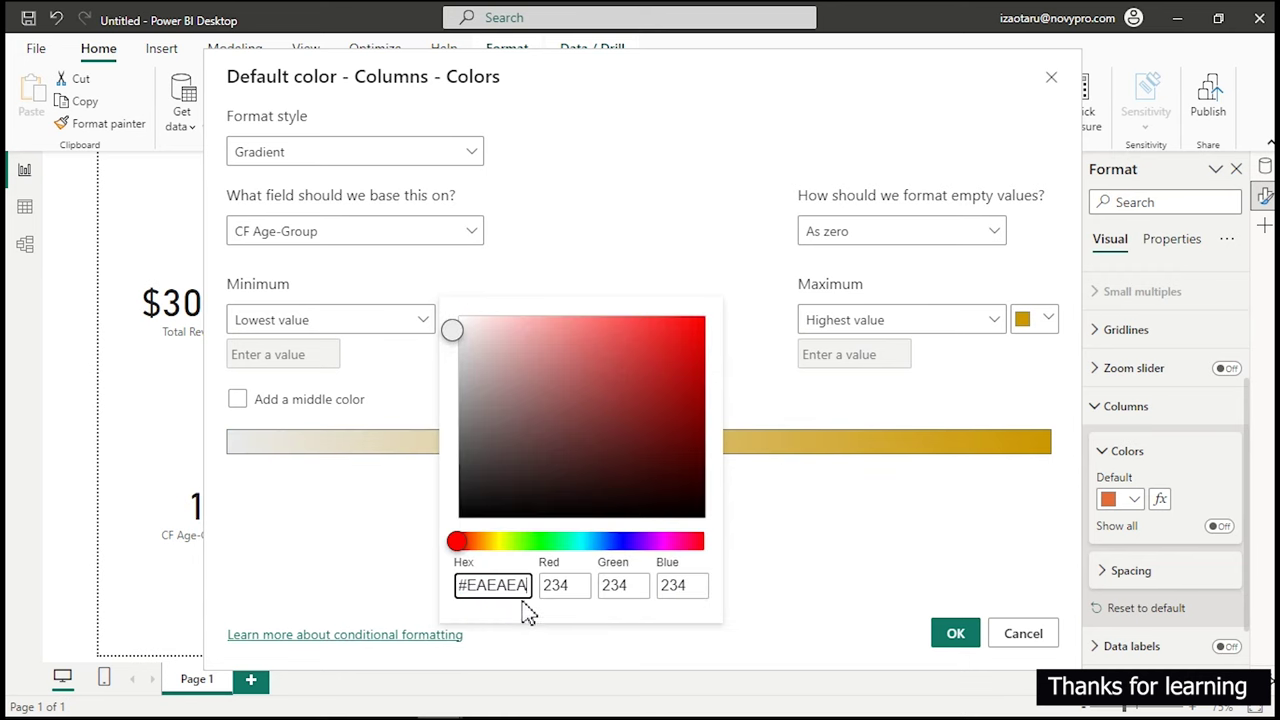
{"action": "left_click", "coordinate": [795, 566]}
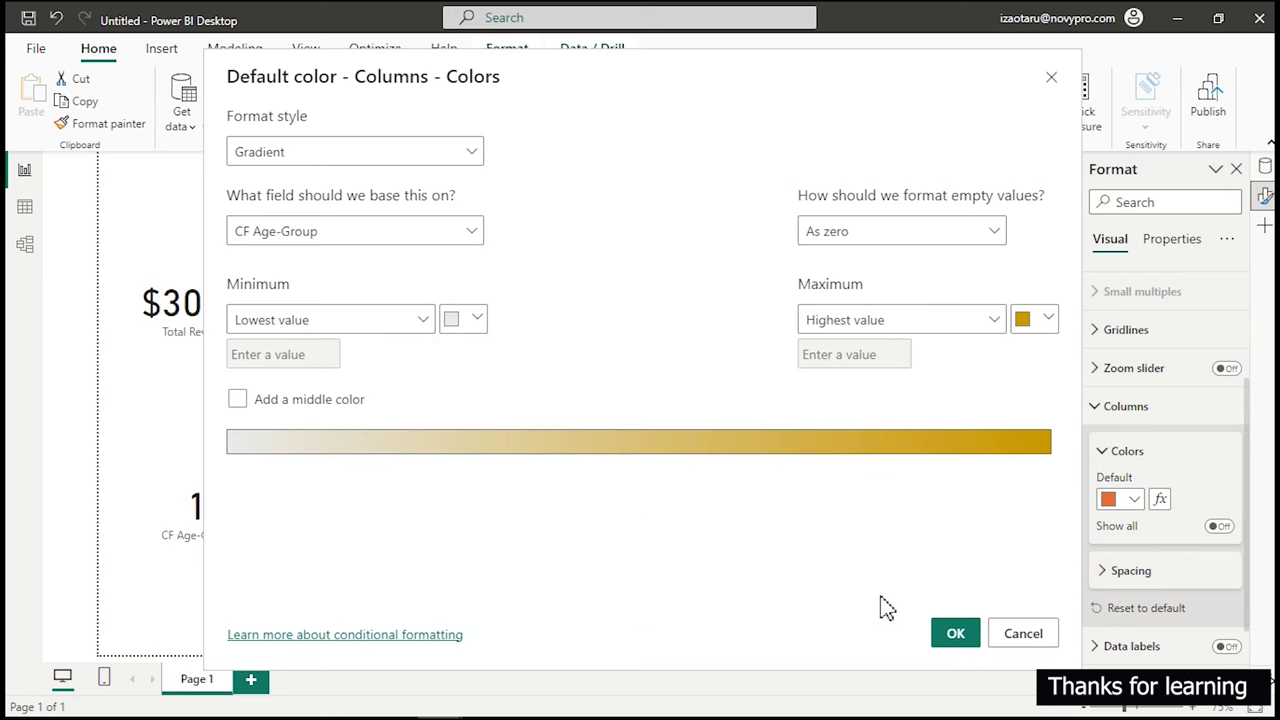
{"action": "left_click", "coordinate": [955, 634]}
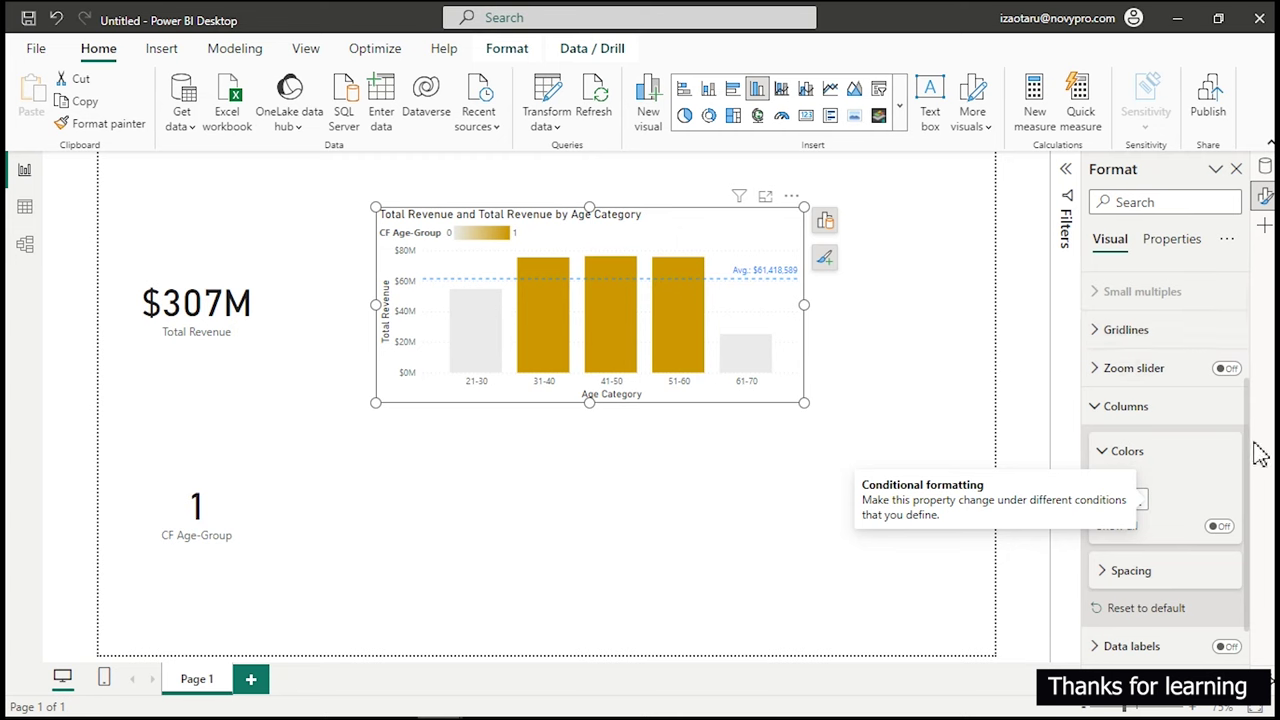
Turn off the title of the Age Category column chart.
{"action": "left_click_drag", "start_coordinate": [1249, 449], "coordinate": [1250, 312]}
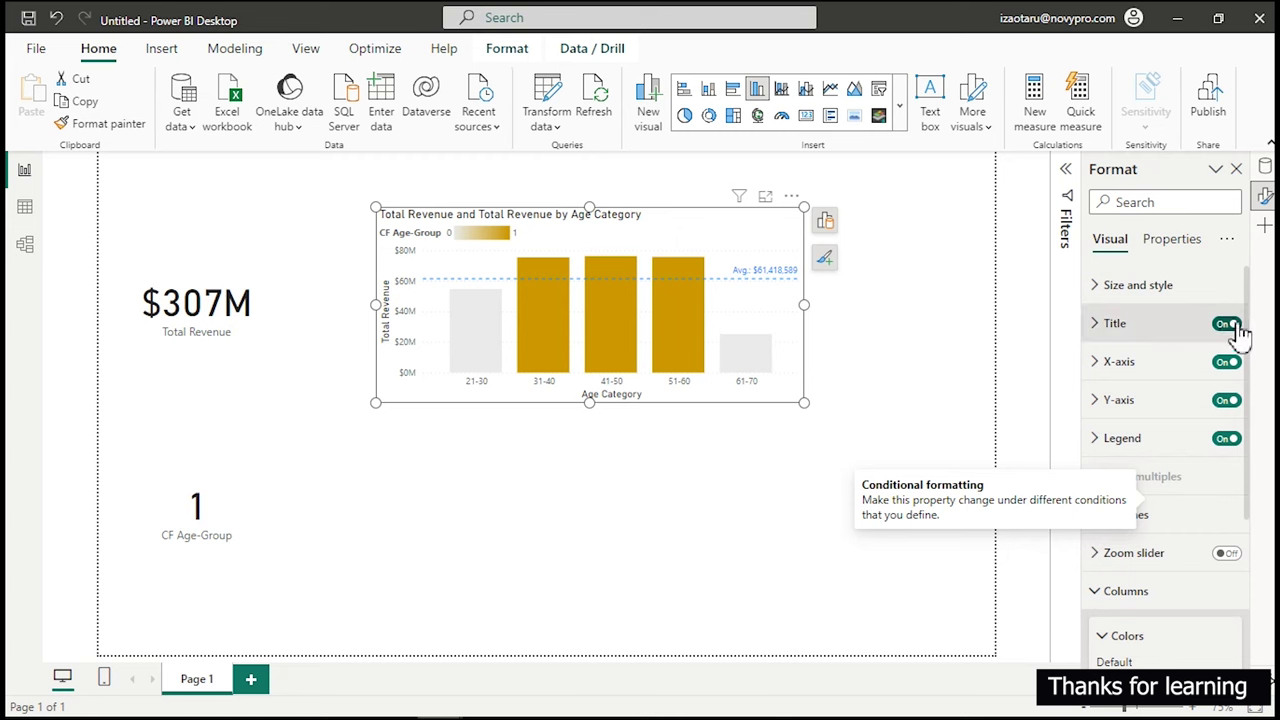
{"action": "left_click", "coordinate": [1232, 326]}
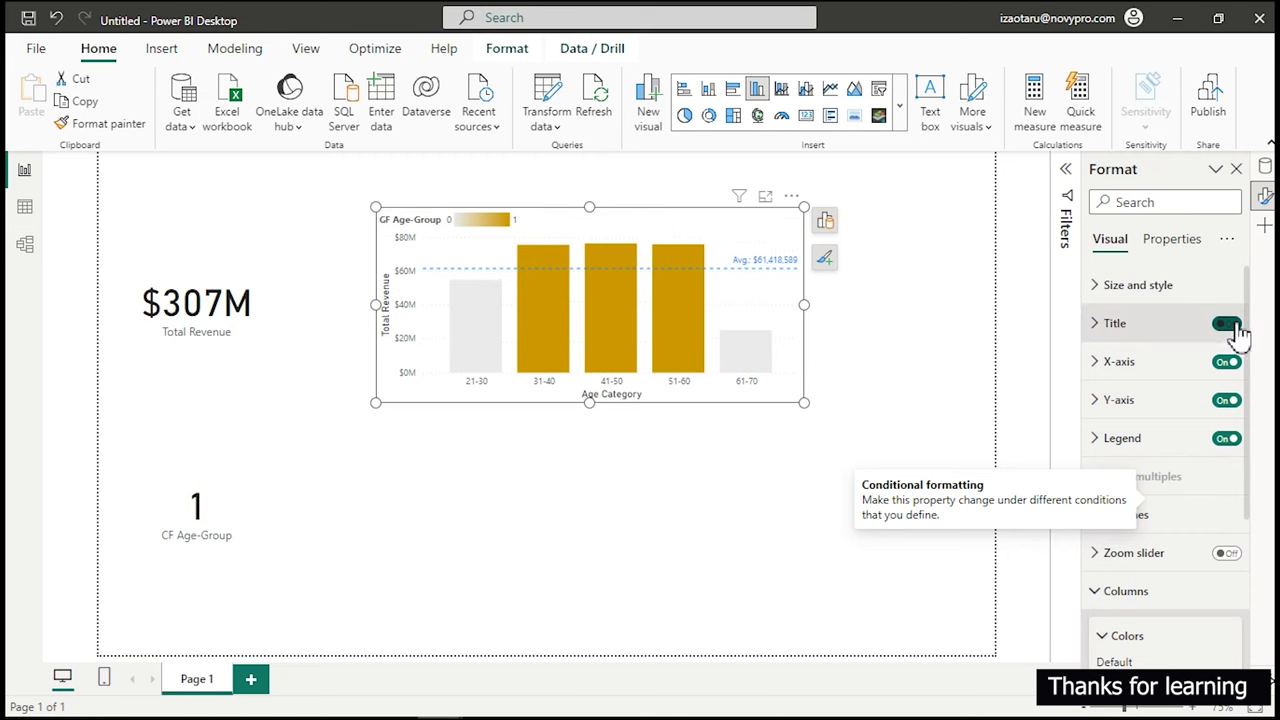
Turn off the chart's X-axis title and make the X-axis value labels bold.
{"action": "left_click", "coordinate": [1138, 371]}
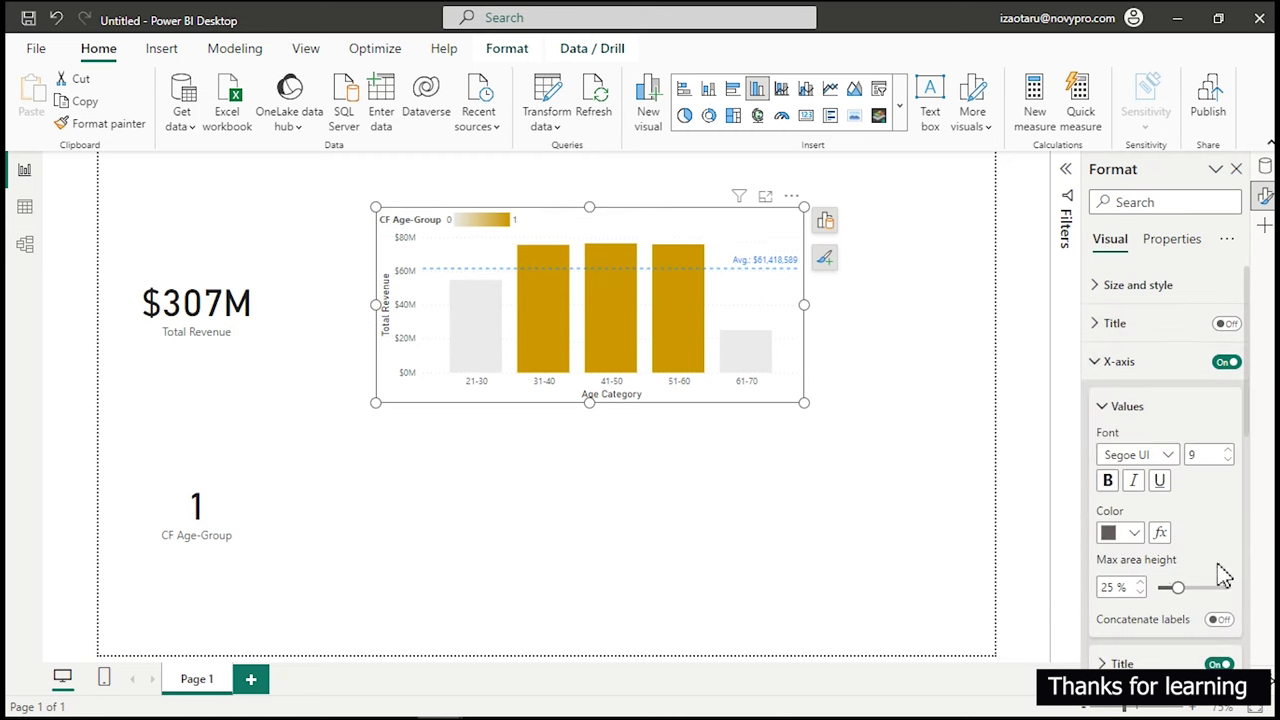
{"action": "left_click", "coordinate": [1220, 662]}
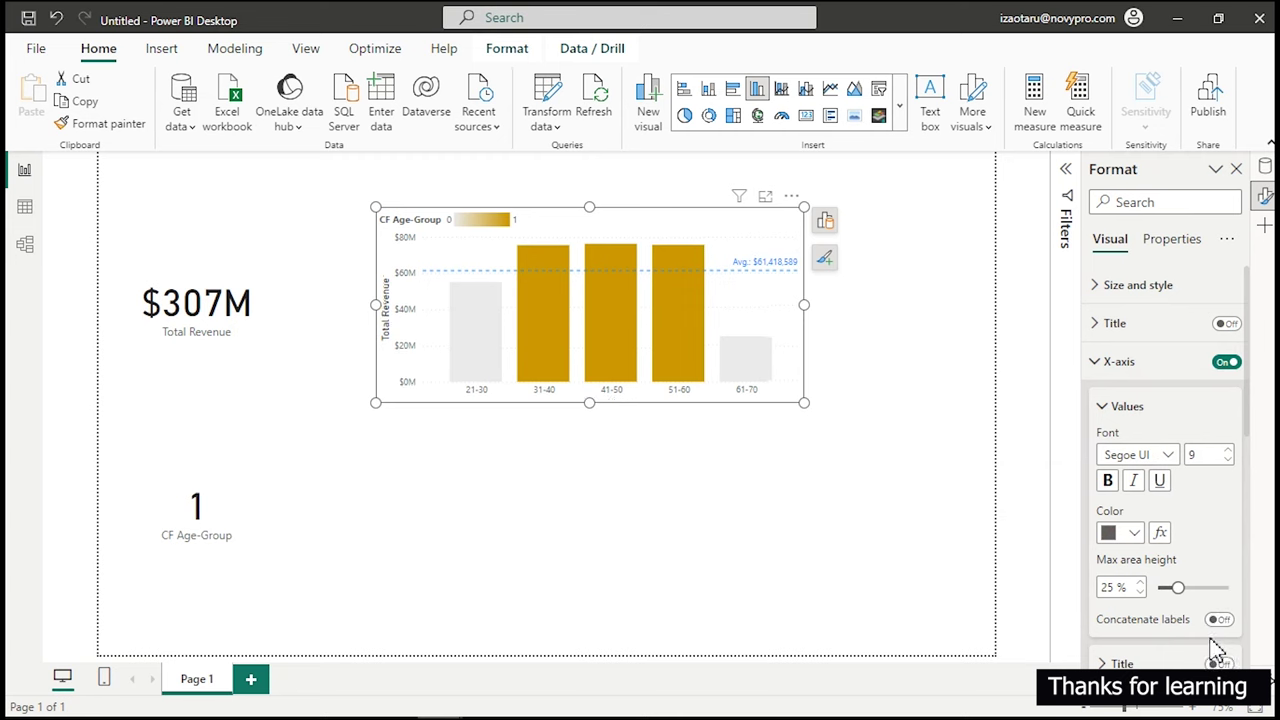
{"action": "left_click", "coordinate": [1107, 483]}
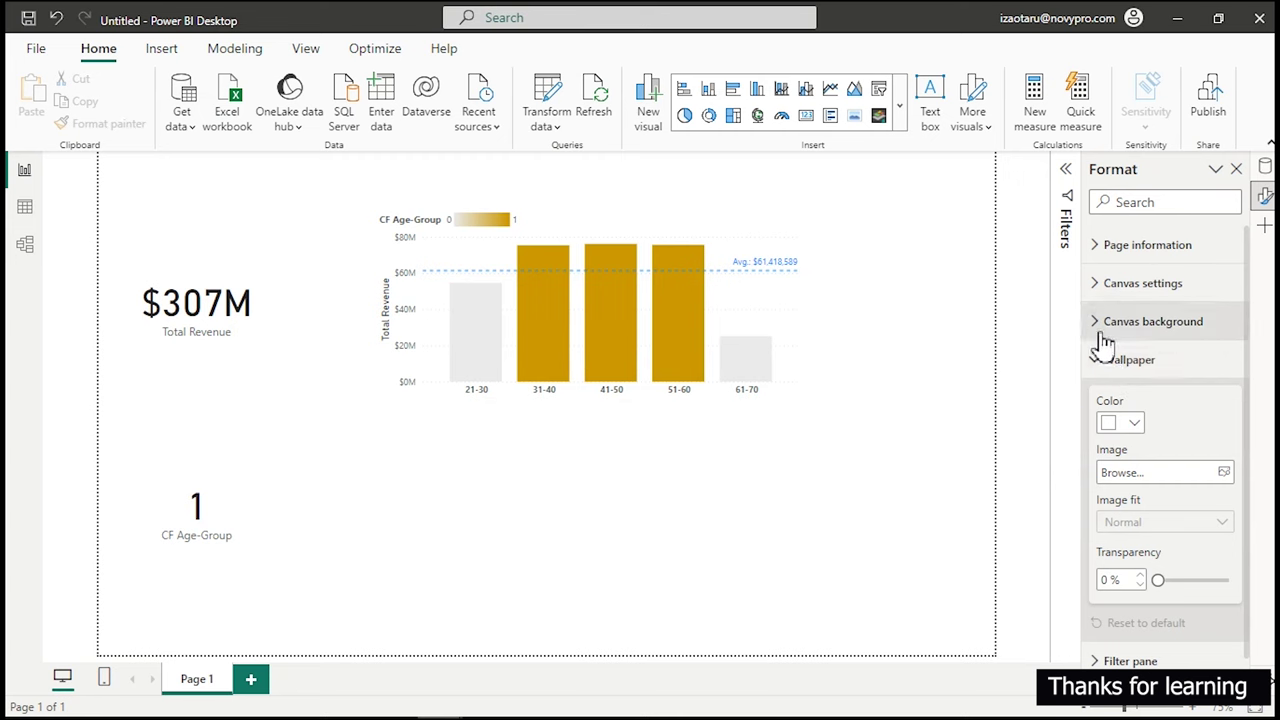
Turn off the Age Category column chart's Y-axis, including its title, and its legend.
{"action": "left_click", "coordinate": [1112, 362]}
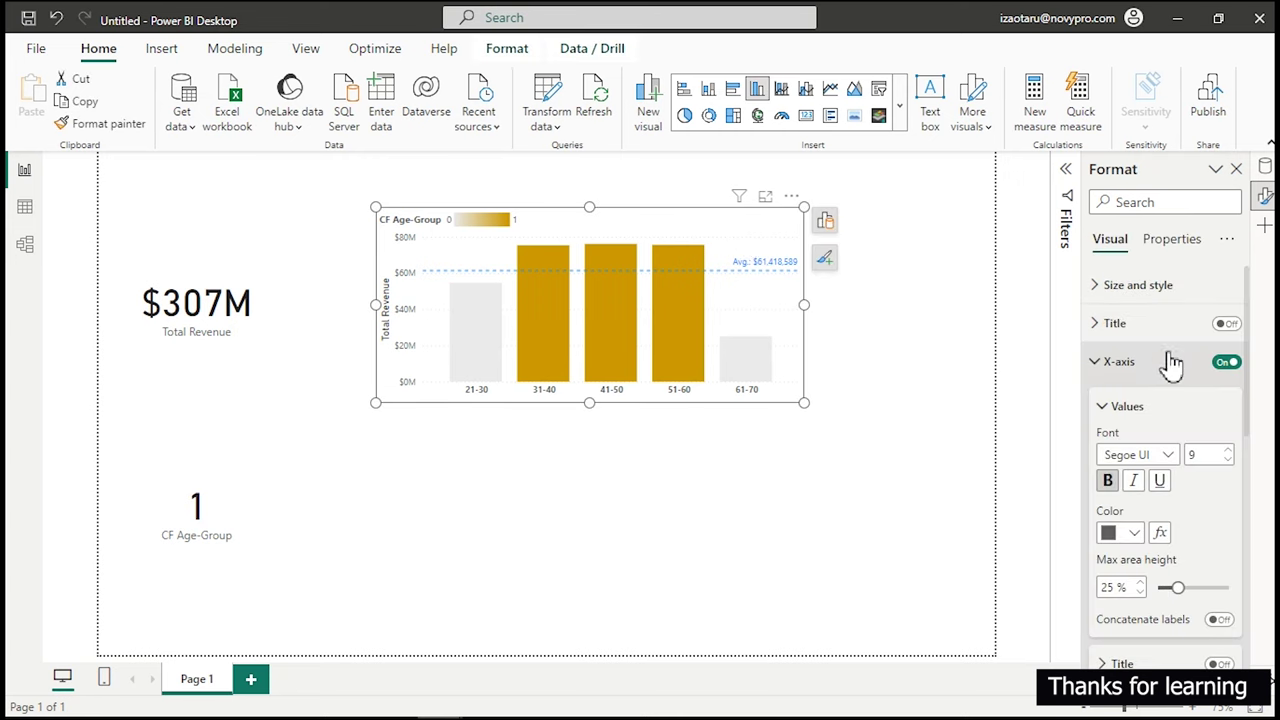
{"action": "left_click", "coordinate": [1118, 366]}
{"action": "left_click", "coordinate": [1116, 400]}
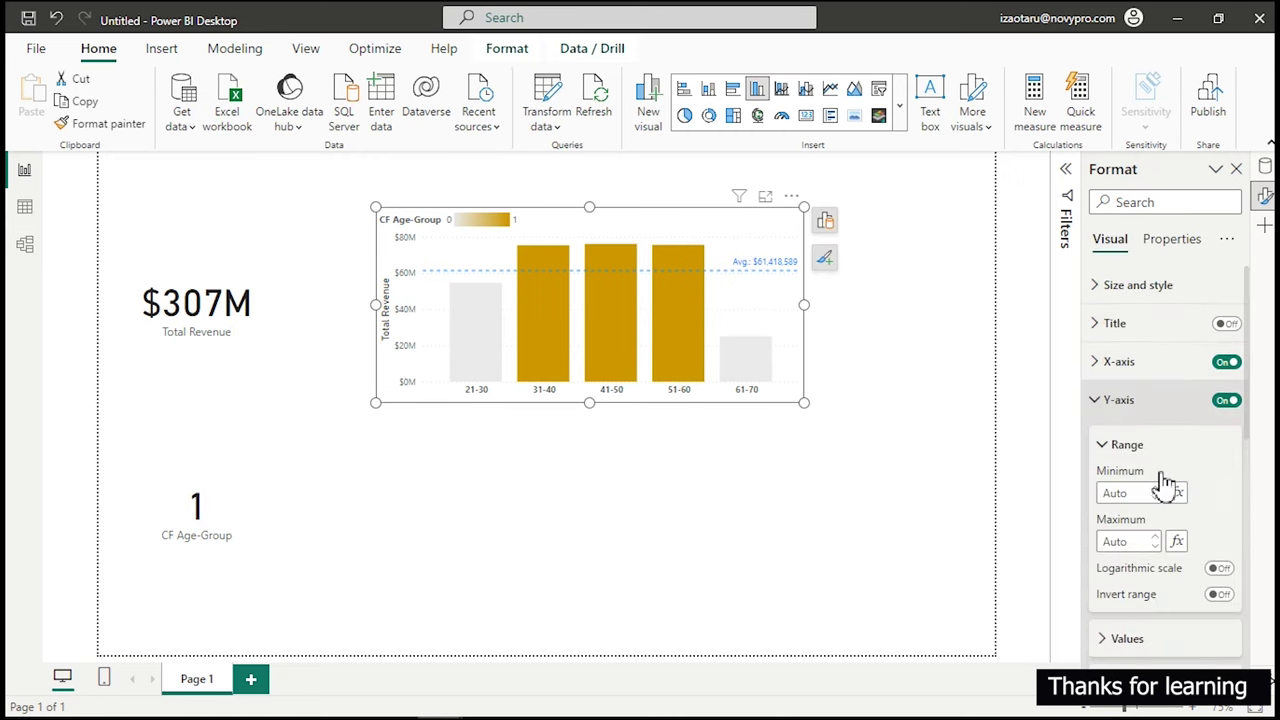
{"action": "scroll", "coordinate": [1250, 450], "scroll_direction": "down", "scroll_amount": 2}
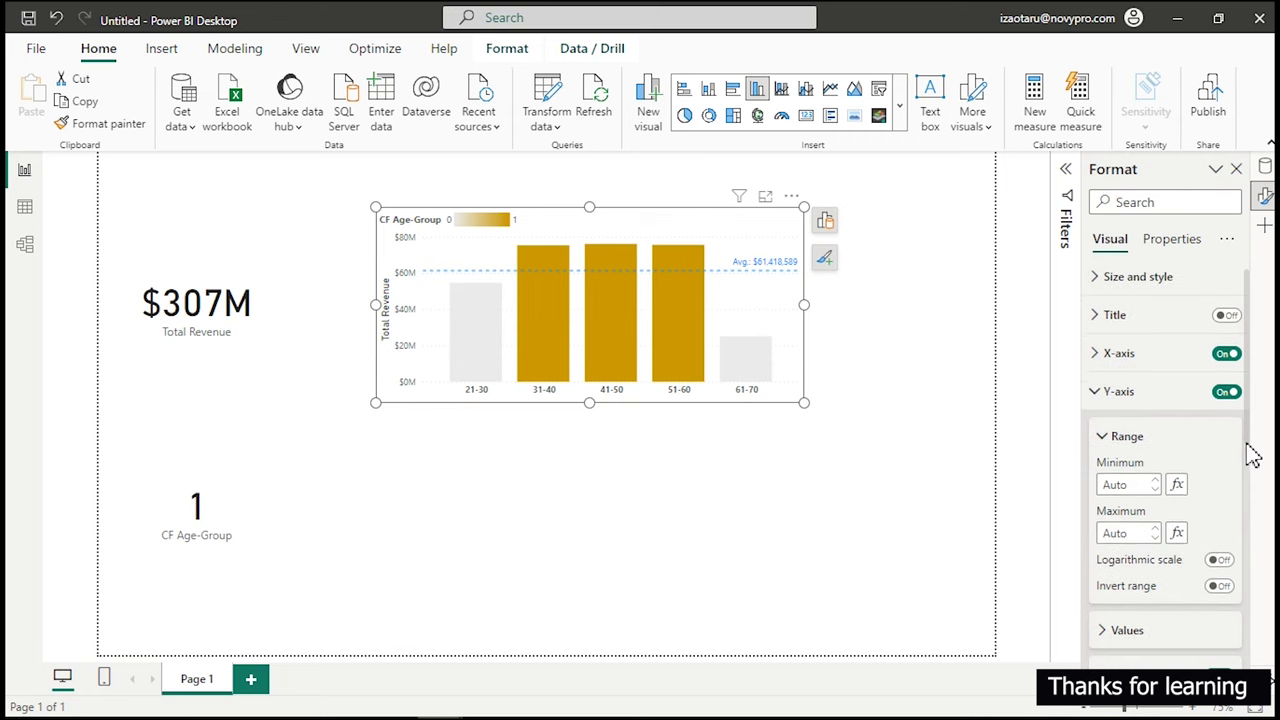
{"action": "left_click", "coordinate": [1228, 577]}
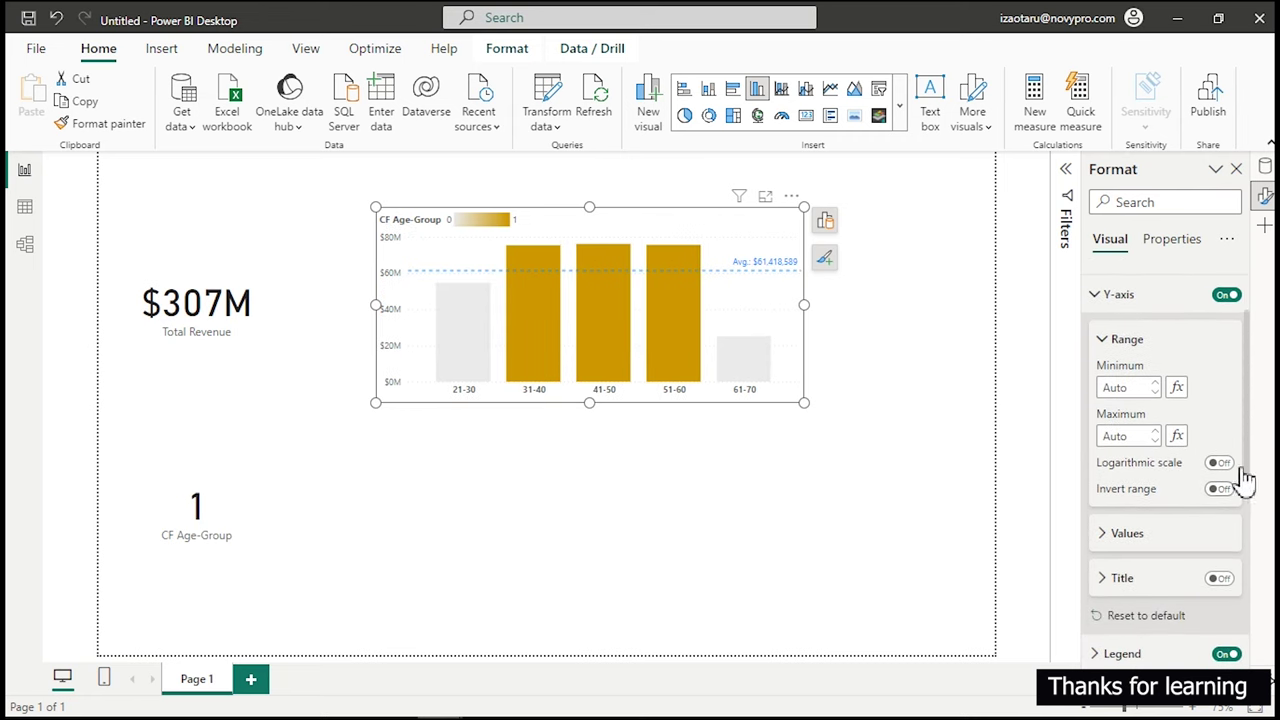
{"action": "scroll", "coordinate": [1248, 455], "scroll_direction": "up", "scroll_amount": 3}
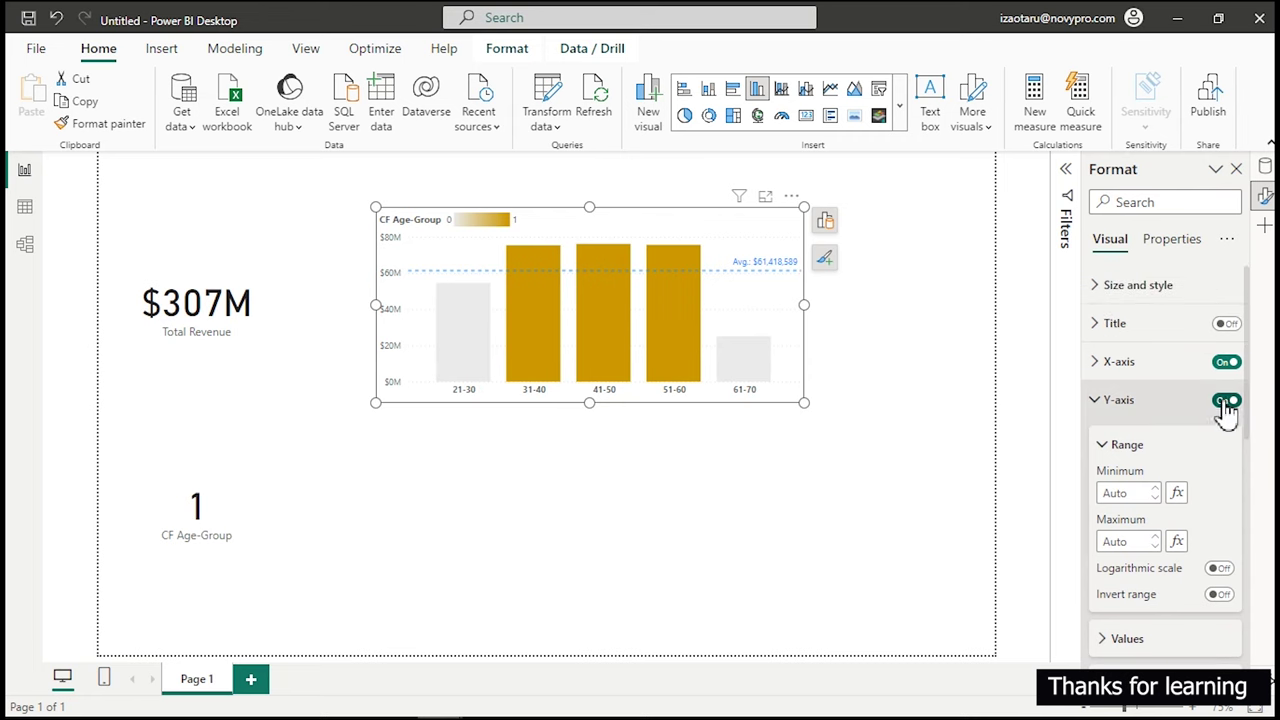
{"action": "left_click", "coordinate": [1226, 401]}
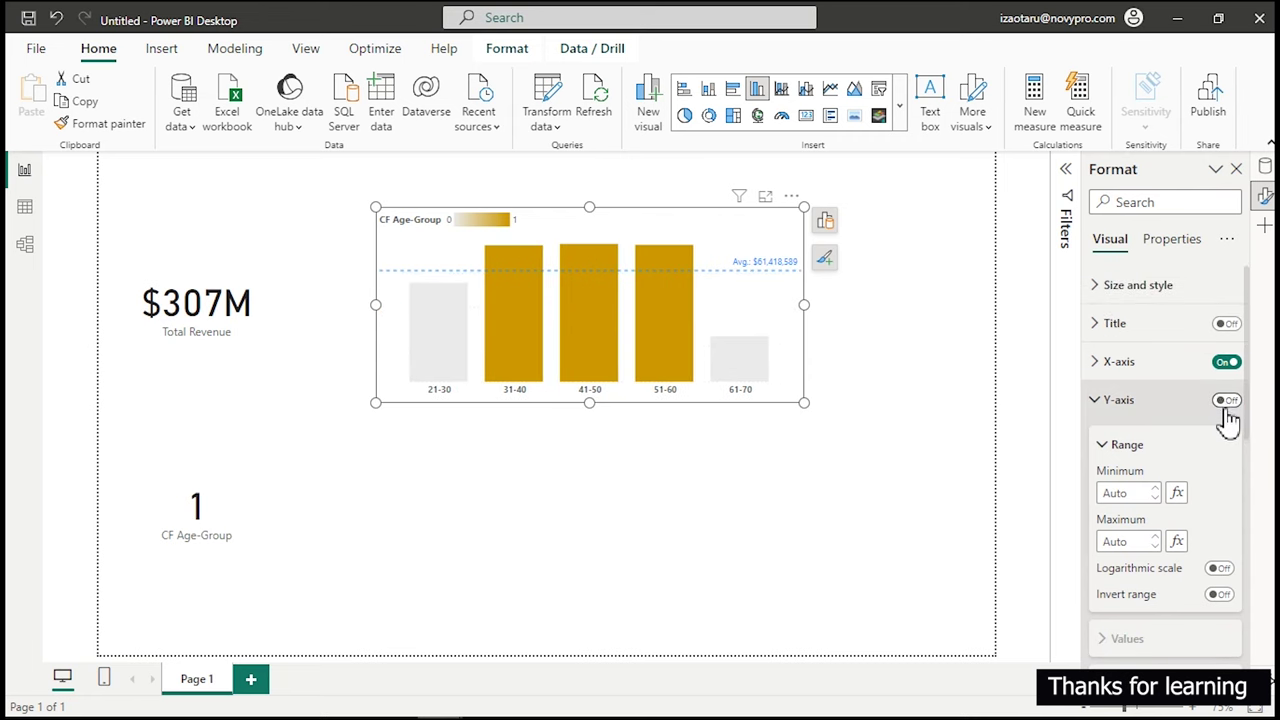
{"action": "left_click", "coordinate": [1148, 410]}
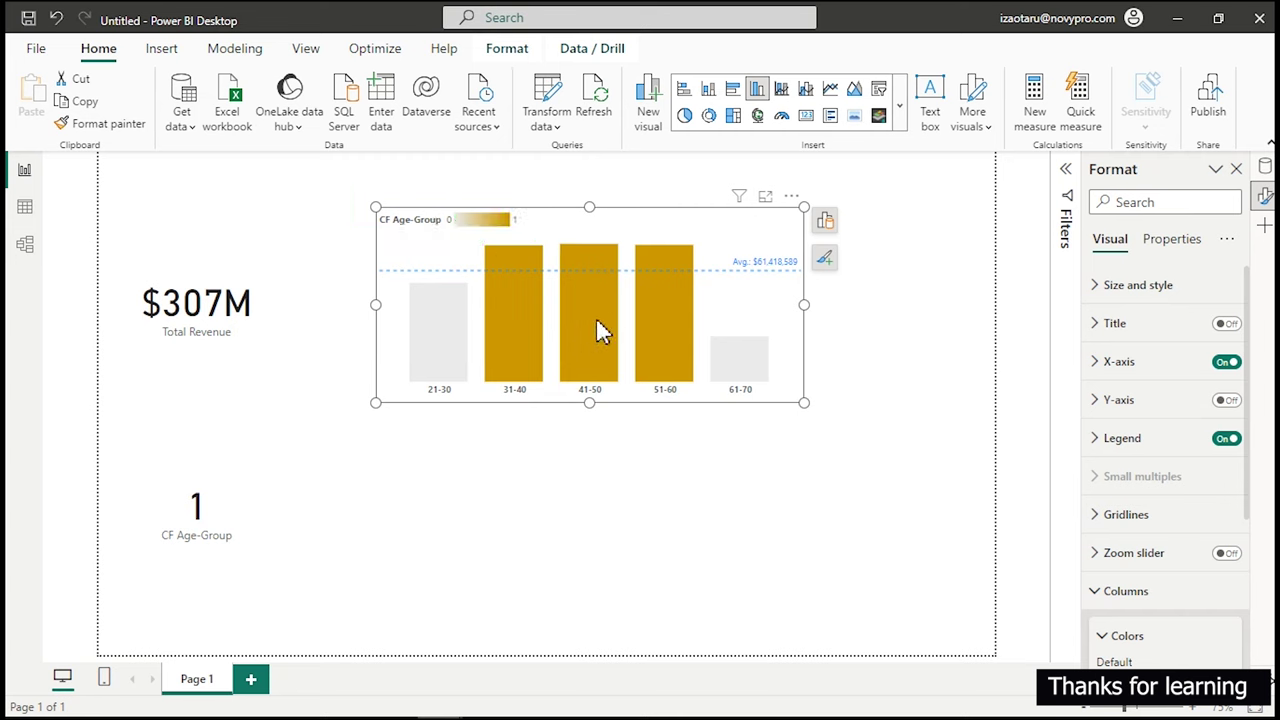
{"action": "left_click", "coordinate": [1233, 451]}
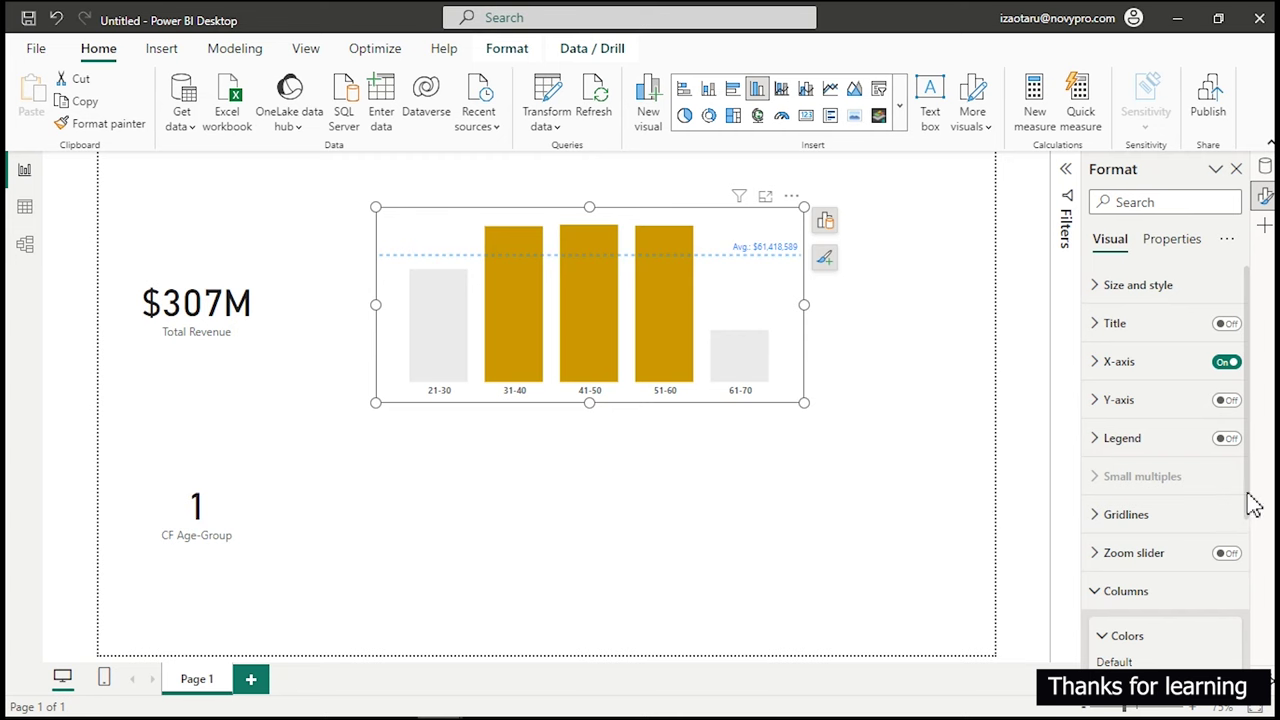
Change the color of the chart's average reference line to a medium gray.
{"action": "left_click_drag", "start_coordinate": [1250, 505], "coordinate": [1249, 600]}
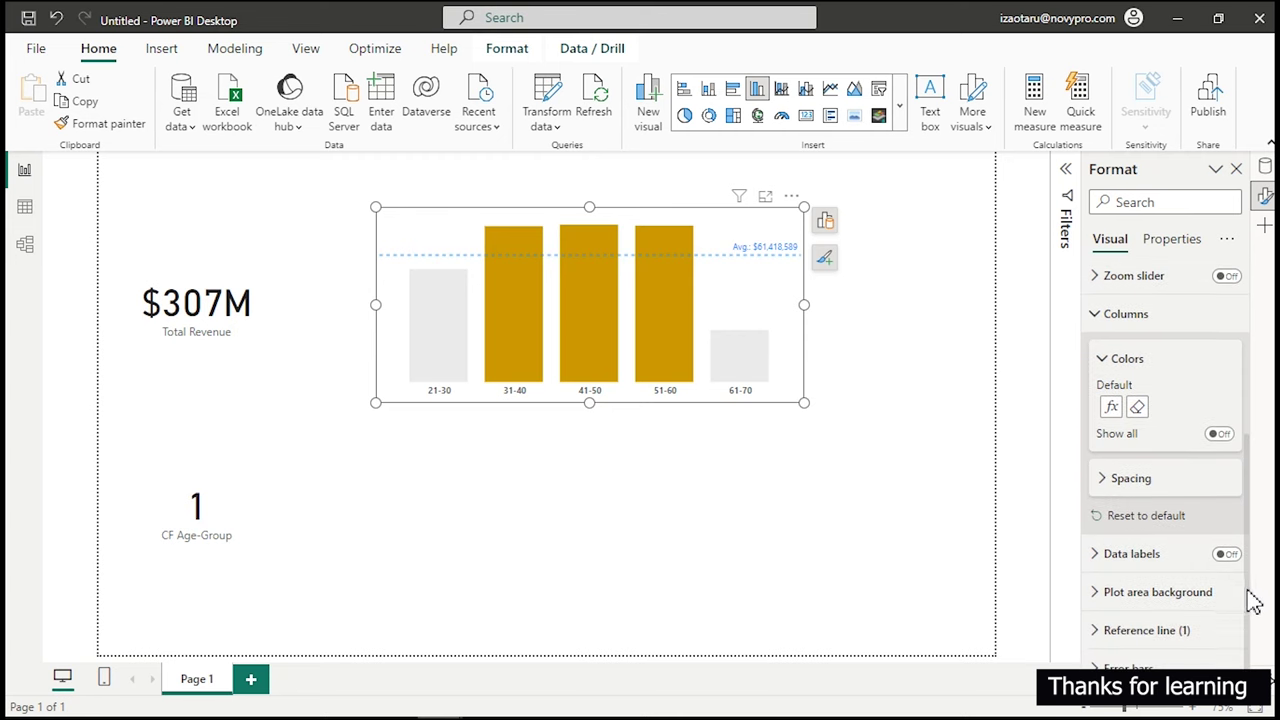
{"action": "left_click", "coordinate": [1130, 630]}
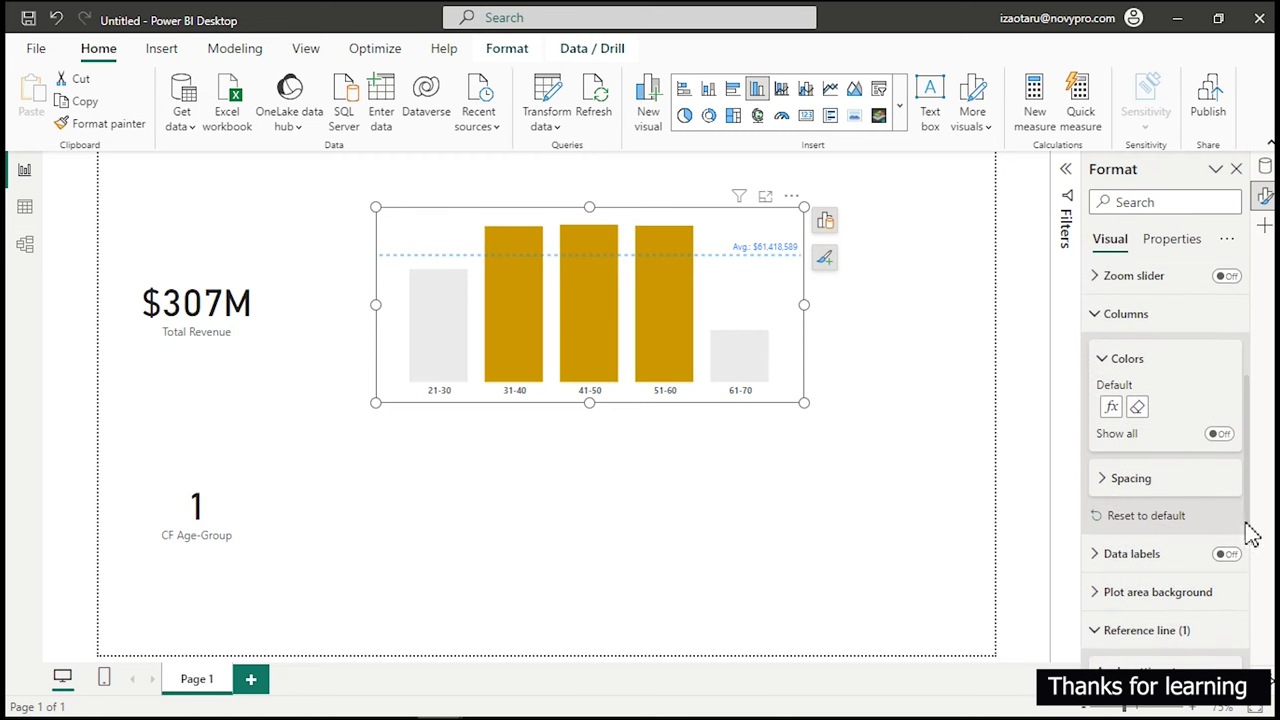
{"action": "scroll", "coordinate": [1257, 540], "scroll_direction": "down", "scroll_amount": 1}
{"action": "left_click_drag", "start_coordinate": [1257, 540], "coordinate": [1255, 630]}
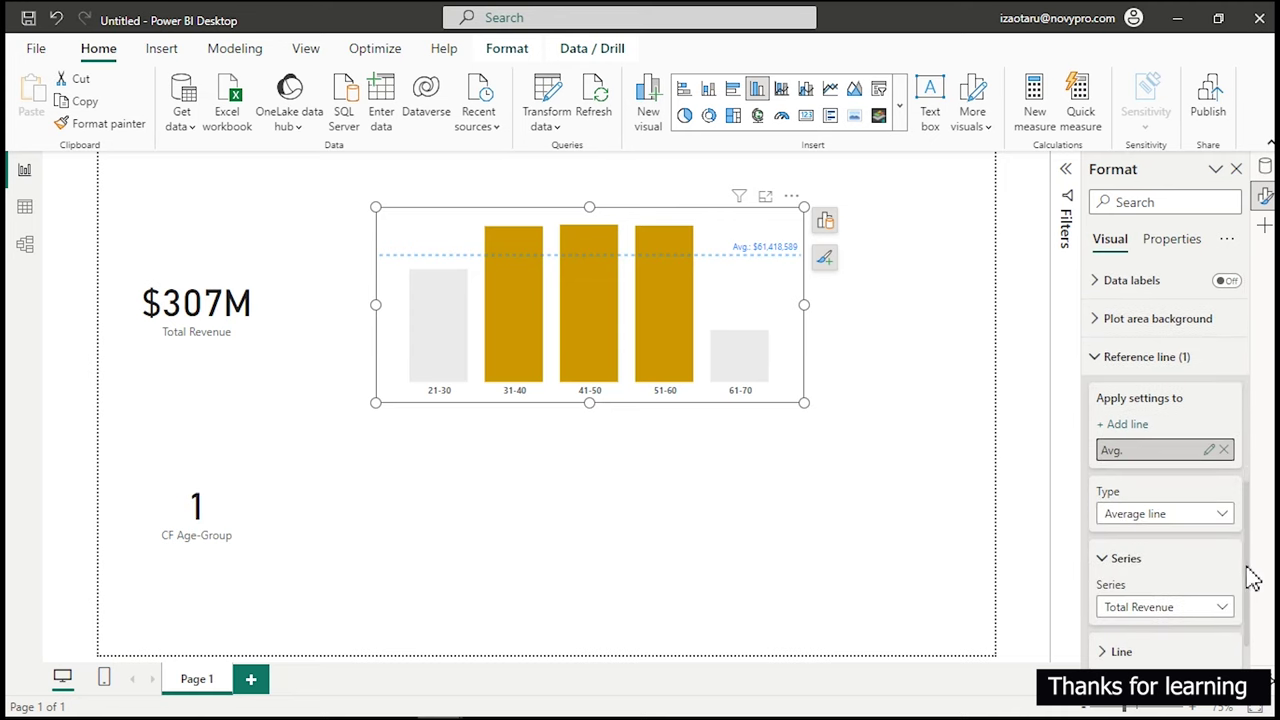
{"action": "left_click_drag", "start_coordinate": [1255, 578], "coordinate": [1249, 606]}
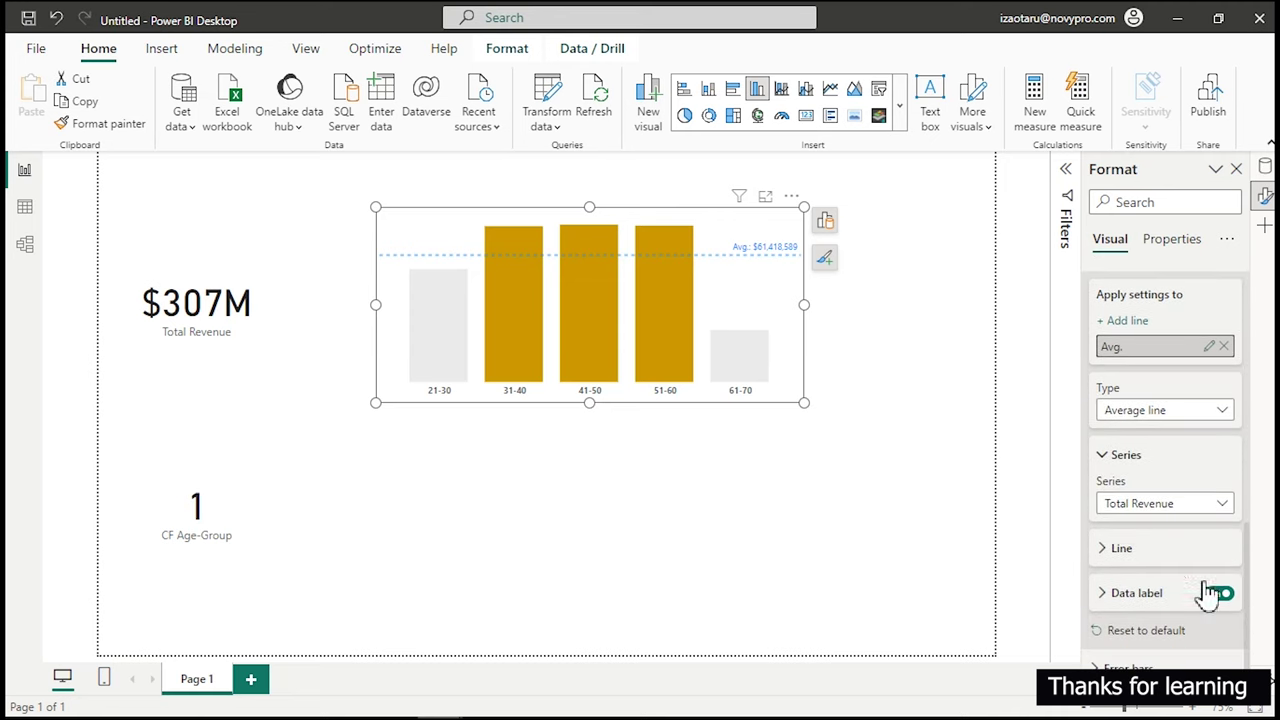
{"action": "left_click", "coordinate": [1133, 556]}
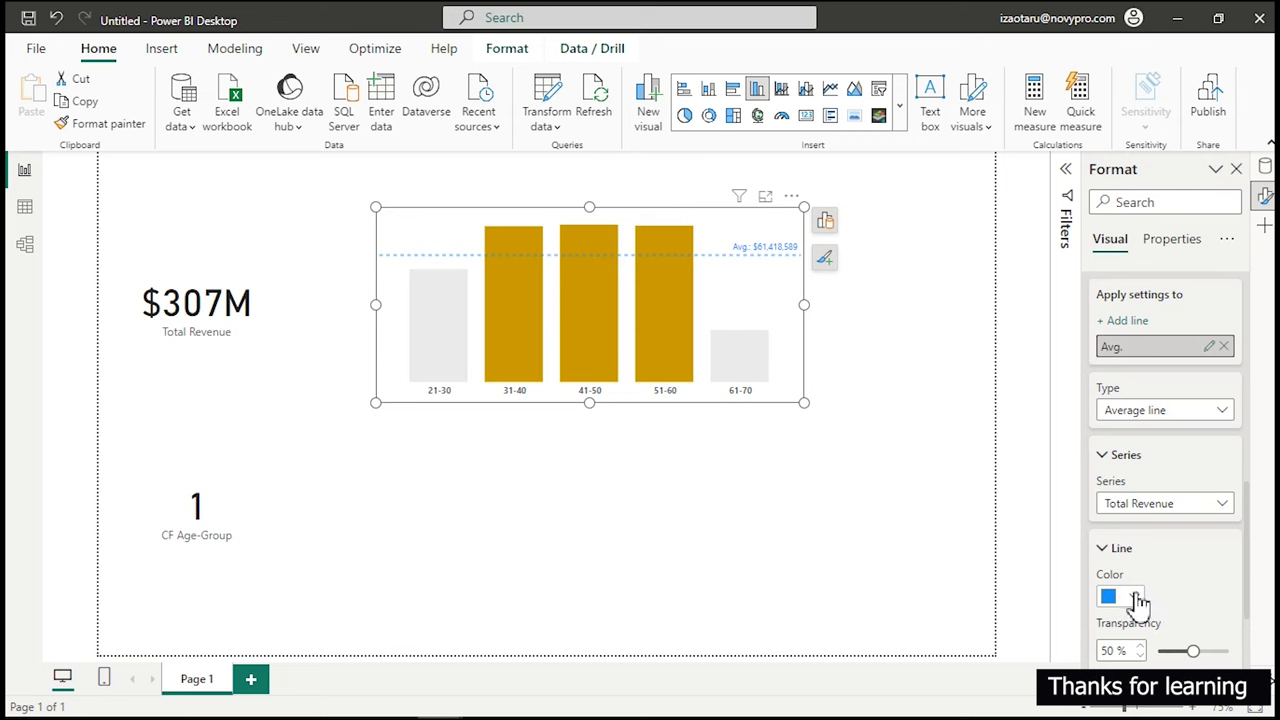
{"action": "left_click", "coordinate": [1135, 598]}
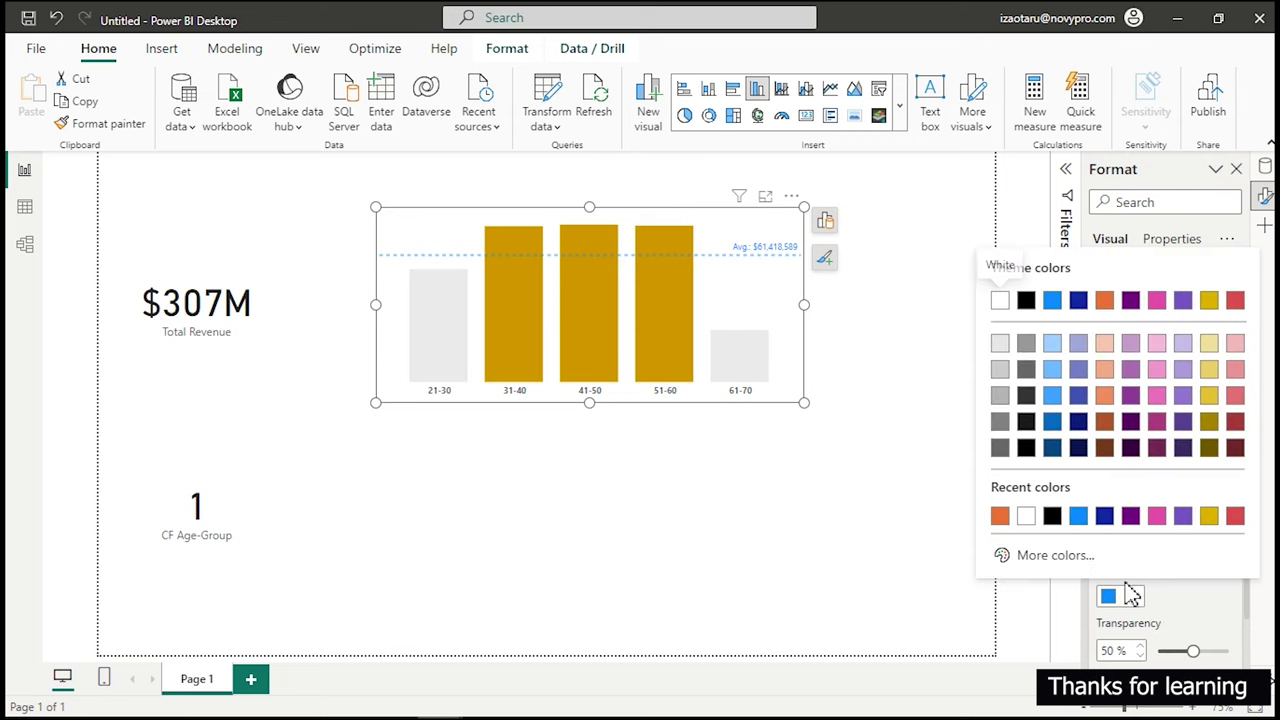
{"action": "left_click", "coordinate": [999, 370]}
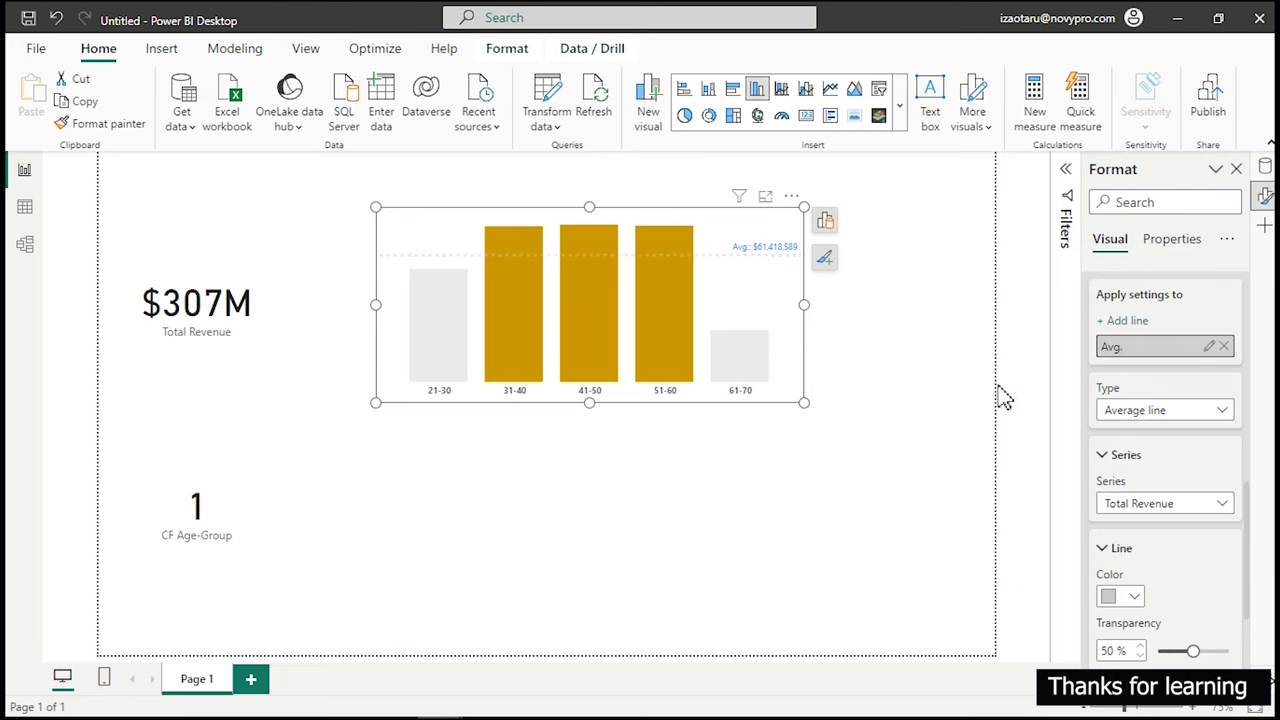
{"action": "left_click", "coordinate": [1134, 597]}
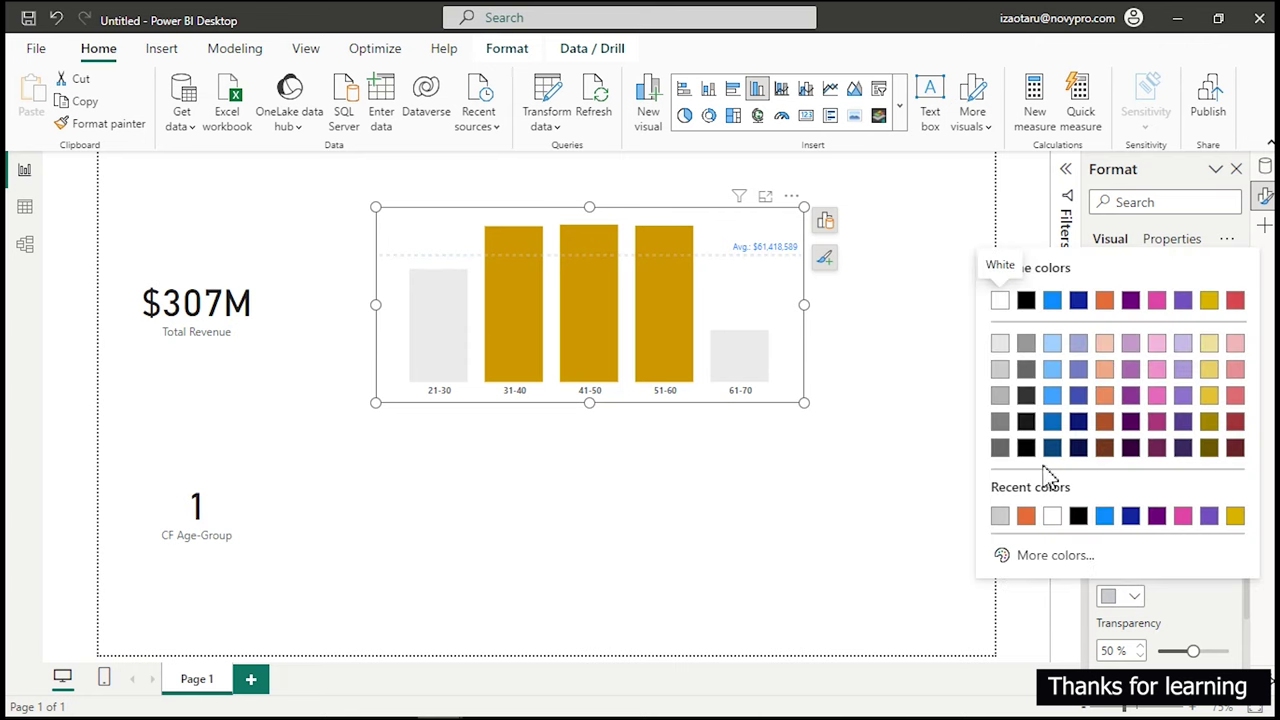
{"action": "left_click", "coordinate": [1000, 422]}
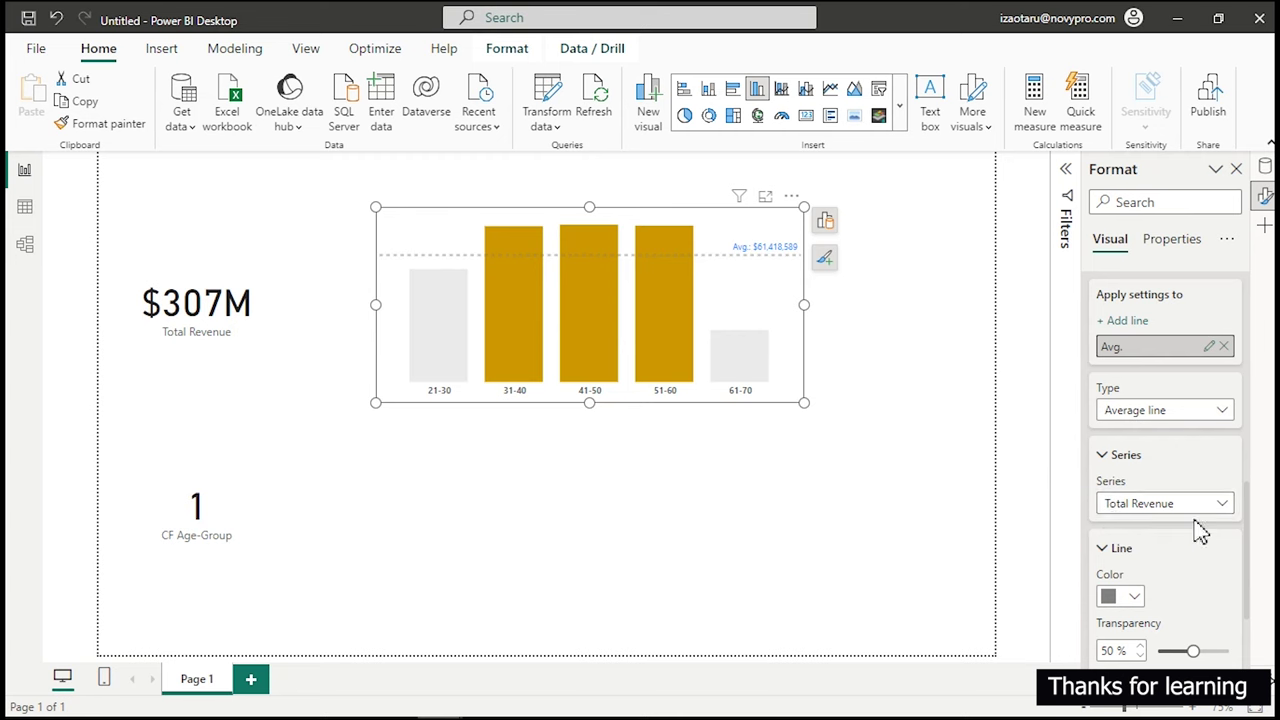
Set the average reference line's data label color to dark gray.
{"action": "scroll", "coordinate": [1247, 575], "scroll_direction": "up", "scroll_amount": 4}
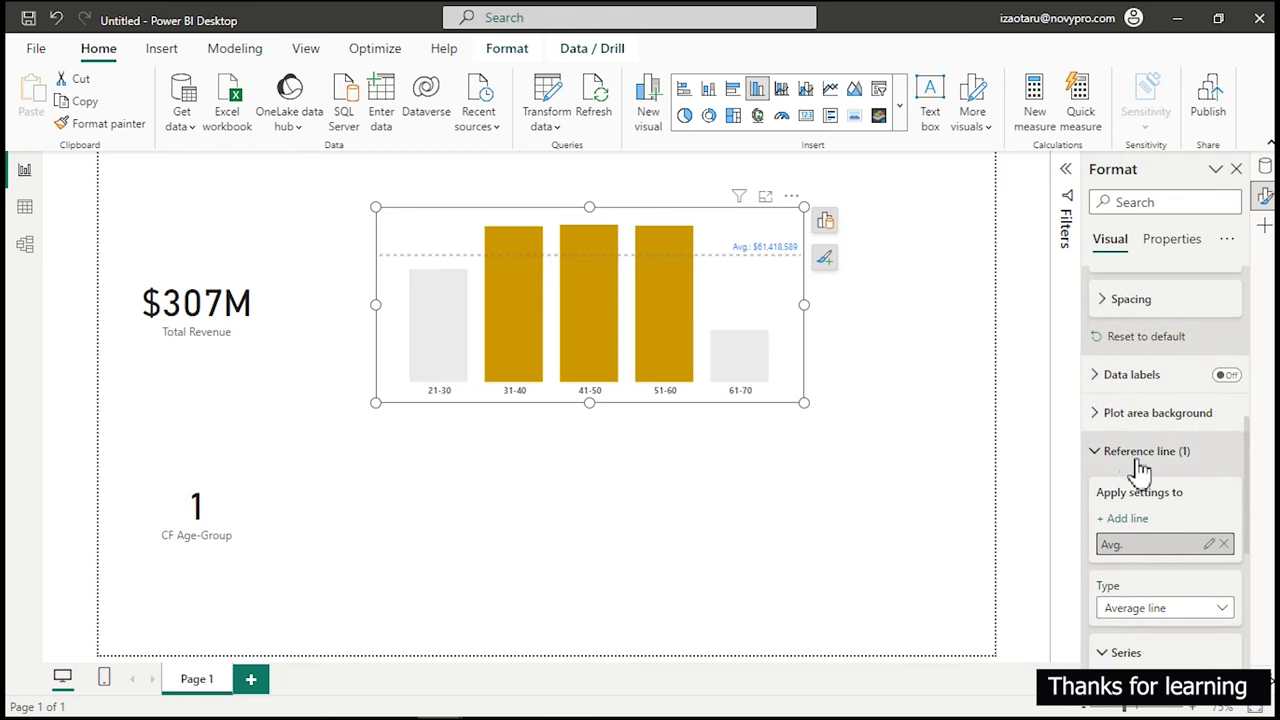
{"action": "left_click", "coordinate": [1112, 453]}
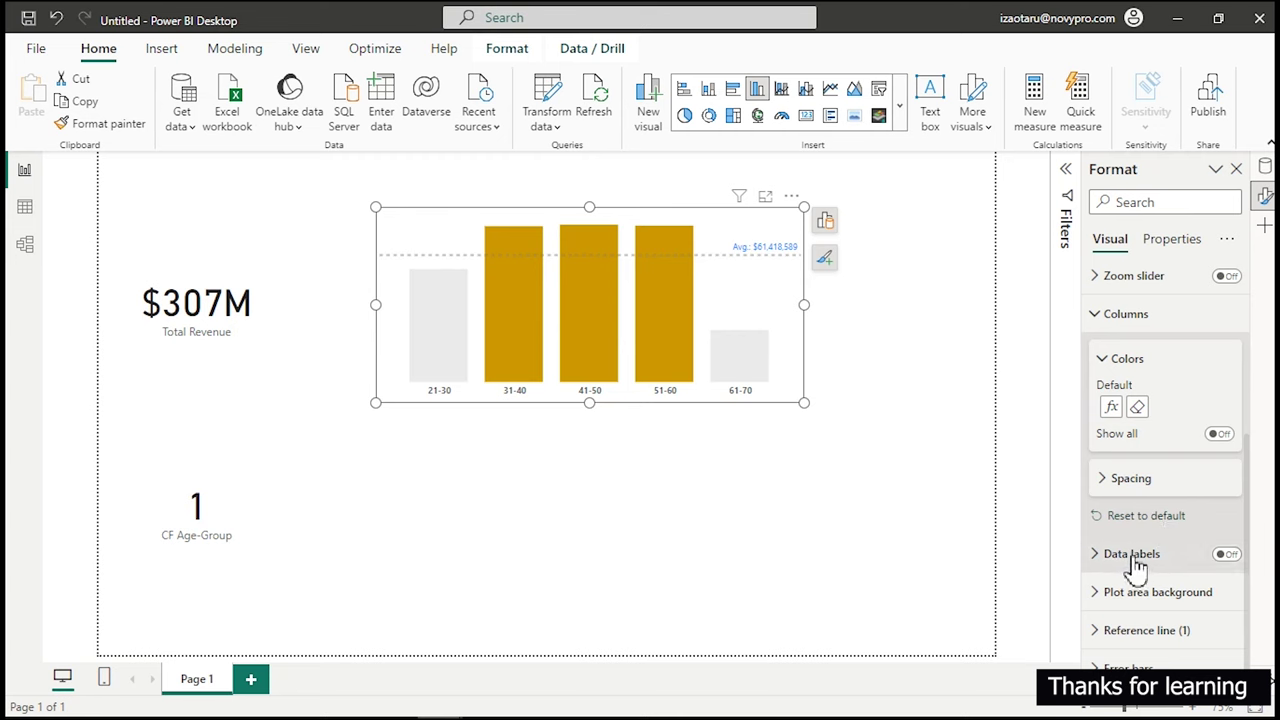
{"action": "left_click", "coordinate": [1117, 630]}
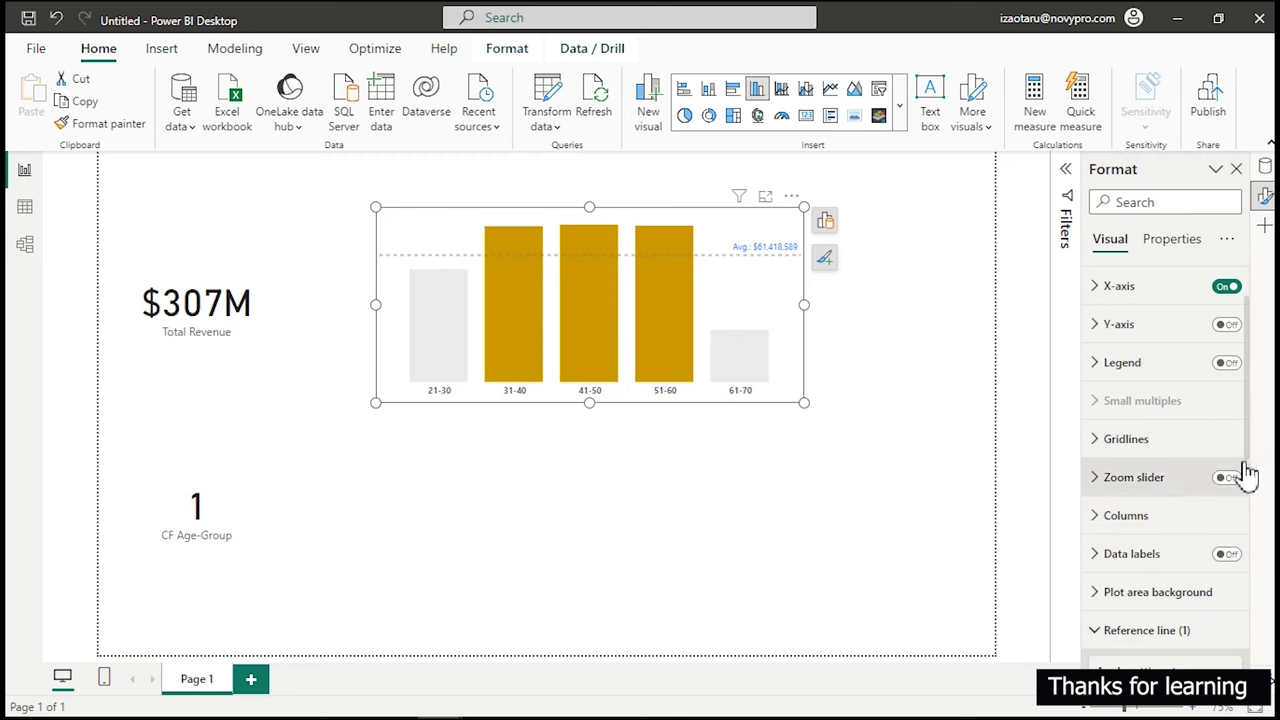
{"action": "left_click_drag", "start_coordinate": [1247, 452], "coordinate": [1234, 640]}
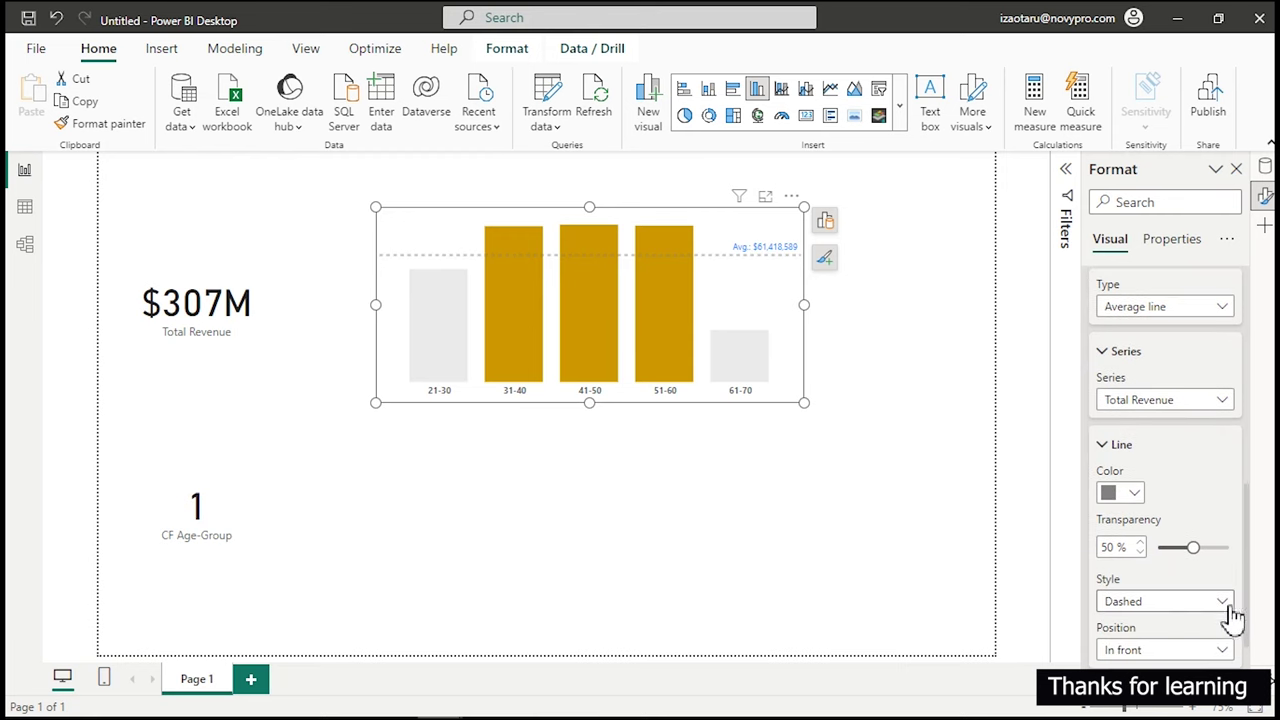
{"action": "scroll", "coordinate": [1170, 570], "scroll_direction": "down", "scroll_amount": 2}
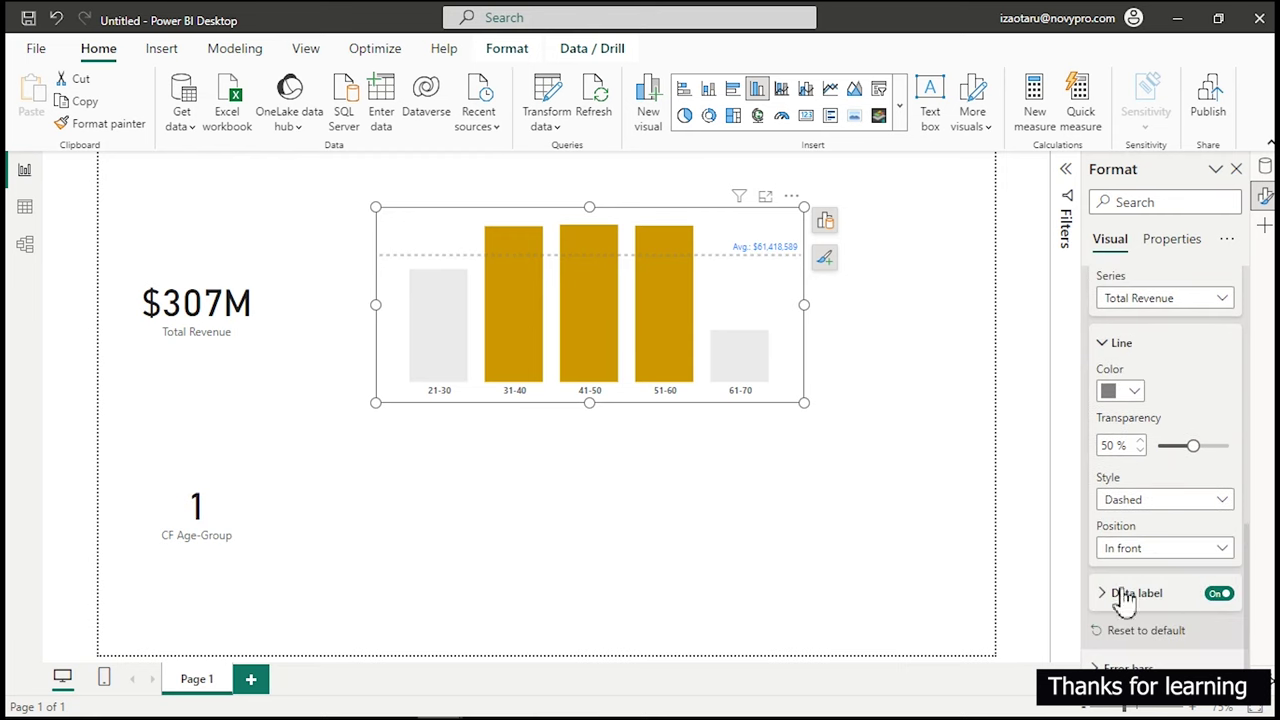
{"action": "left_click", "coordinate": [1133, 596]}
{"action": "left_click_drag", "start_coordinate": [1249, 557], "coordinate": [1247, 633]}
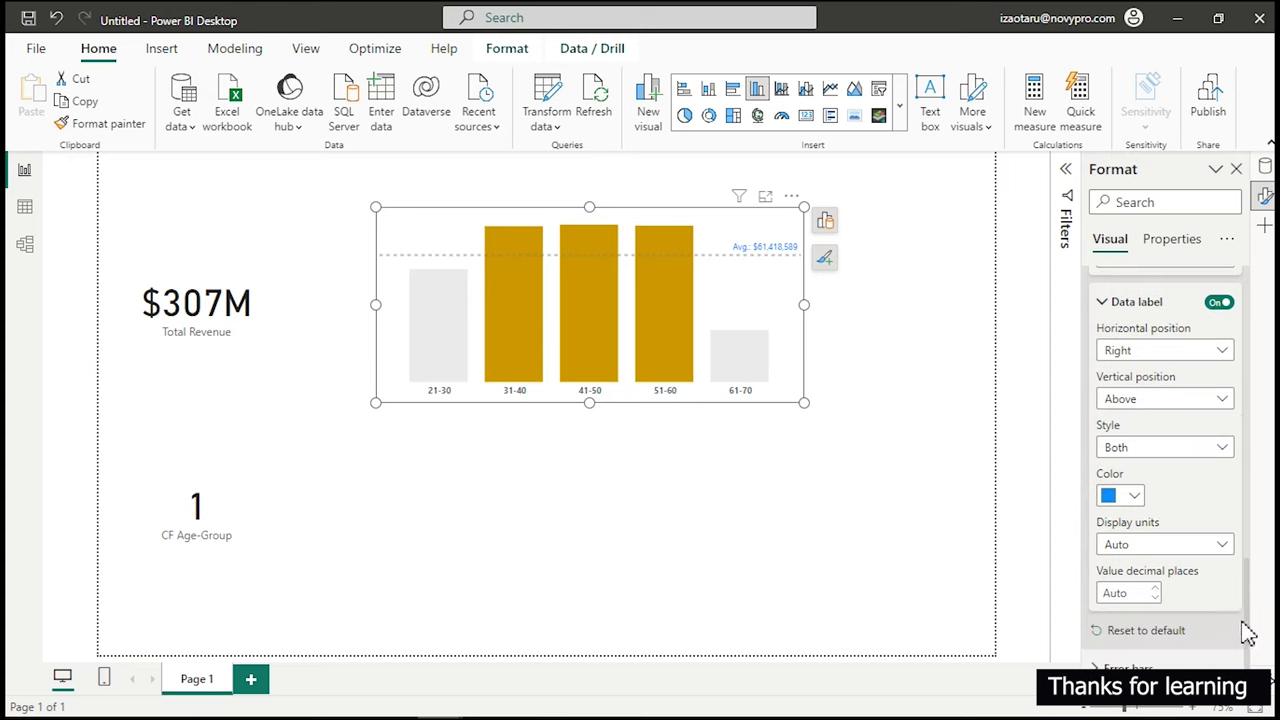
{"action": "left_click", "coordinate": [1133, 497]}
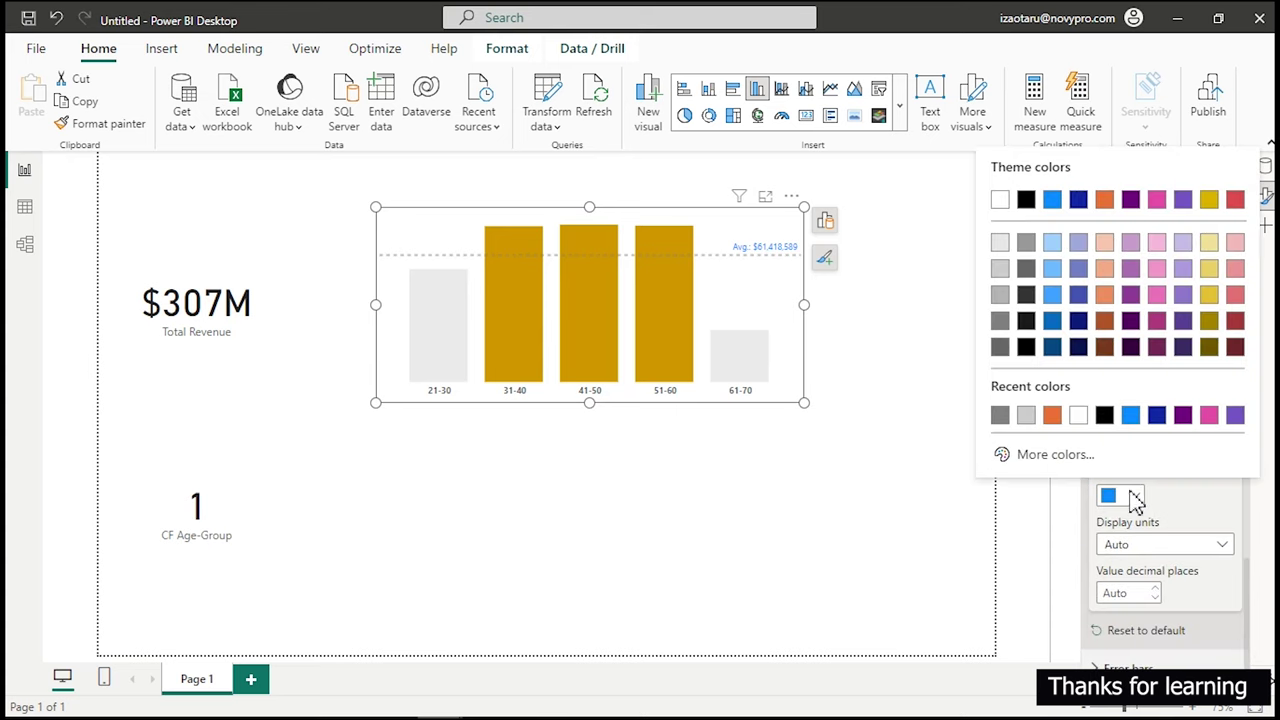
{"action": "left_click", "coordinate": [1026, 270]}
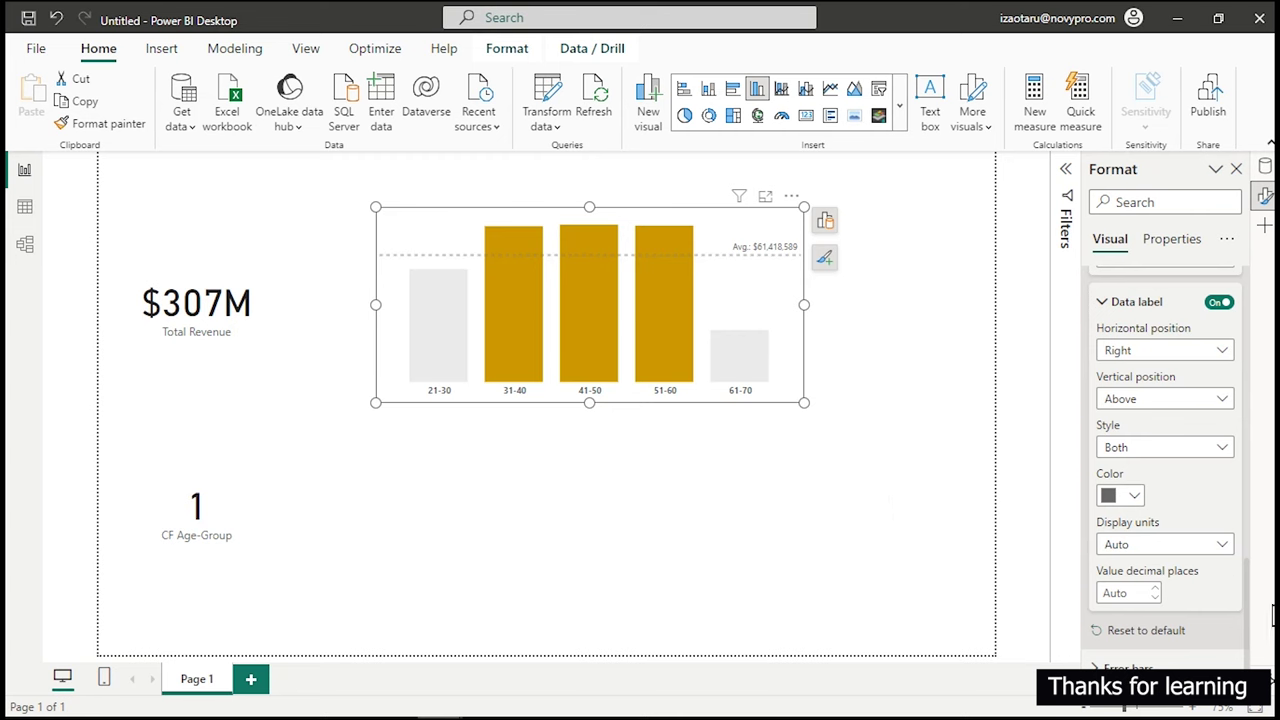
Turn on the chart's data labels and move the chart to the right side of the report page.
{"action": "left_click_drag", "start_coordinate": [1257, 573], "coordinate": [1248, 346]}
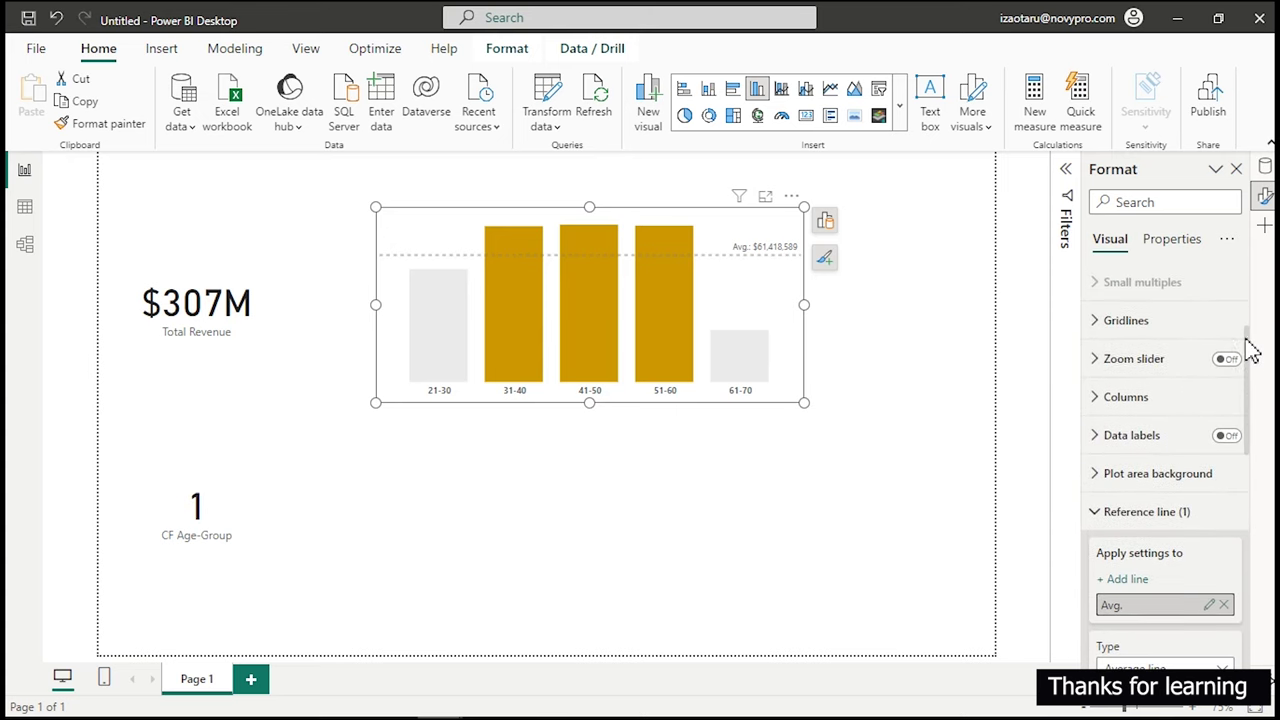
{"action": "left_click", "coordinate": [1228, 440]}
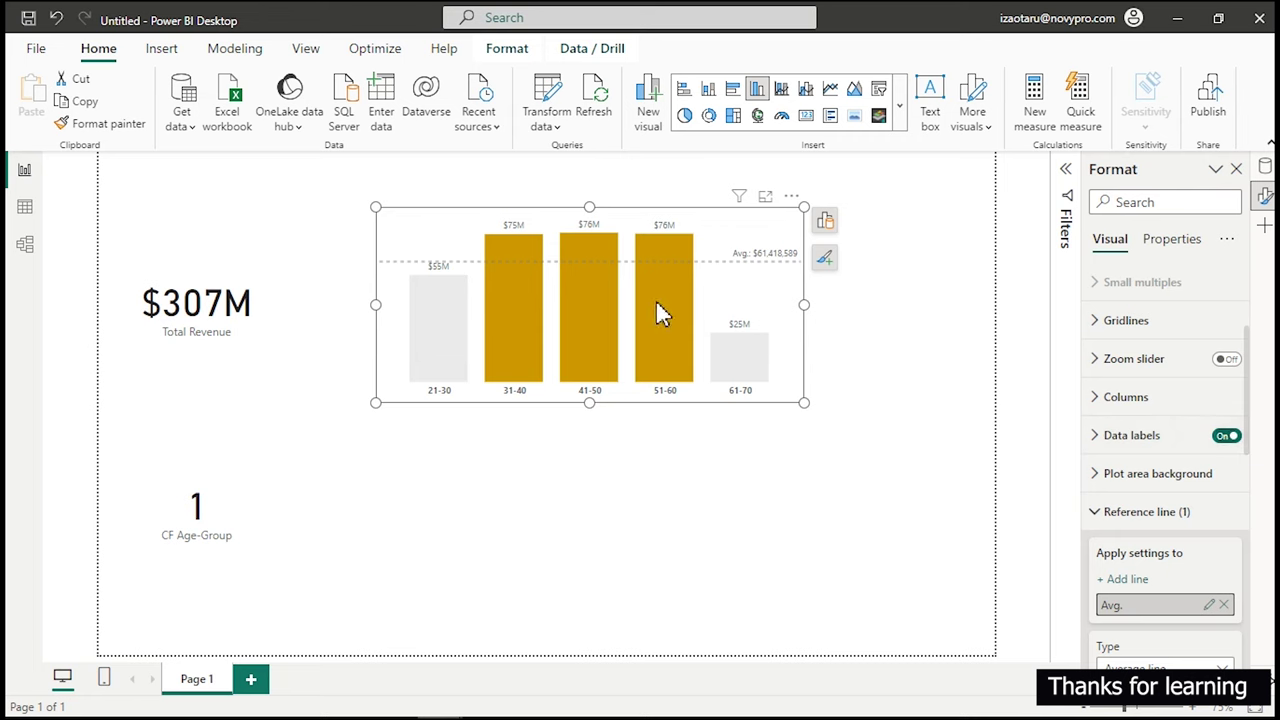
{"action": "left_click_drag", "start_coordinate": [795, 205], "coordinate": [963, 220]}
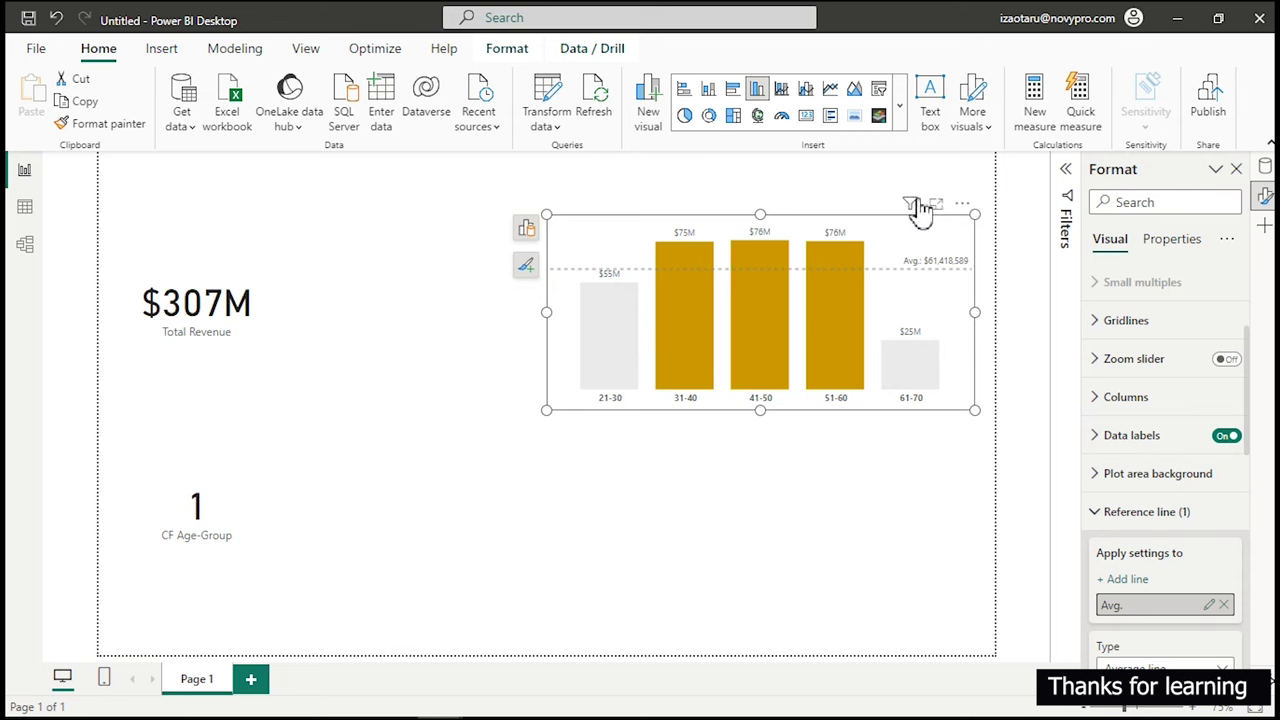
{"action": "left_click", "coordinate": [860, 203]}
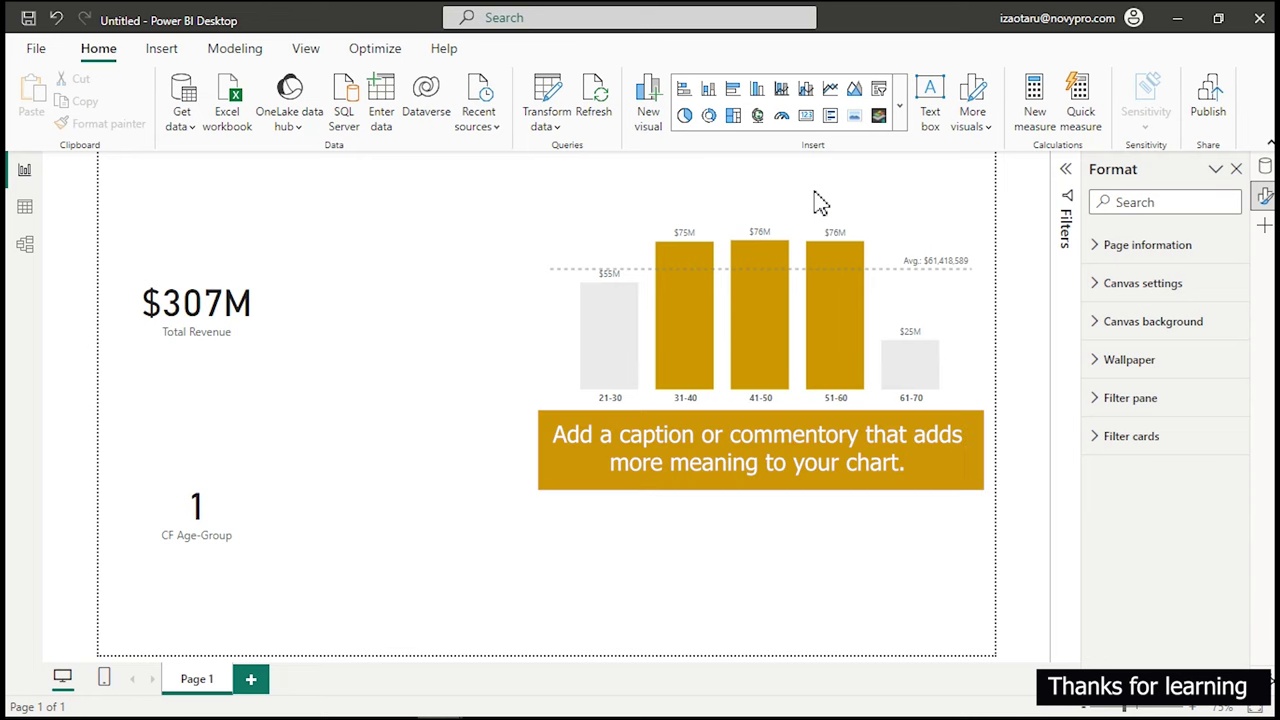
Create a new measure in the Customer Measures table and name it Avg Caption.
{"action": "left_click", "coordinate": [1265, 168]}
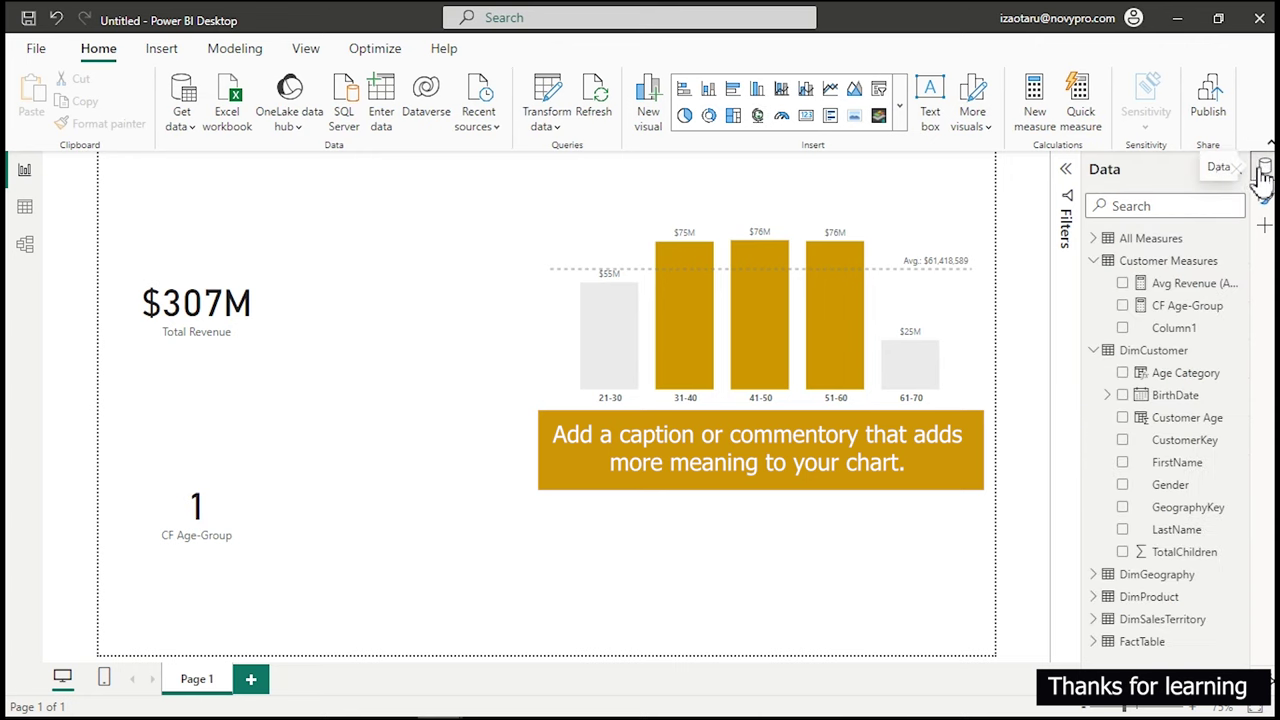
{"action": "left_click", "coordinate": [1168, 285]}
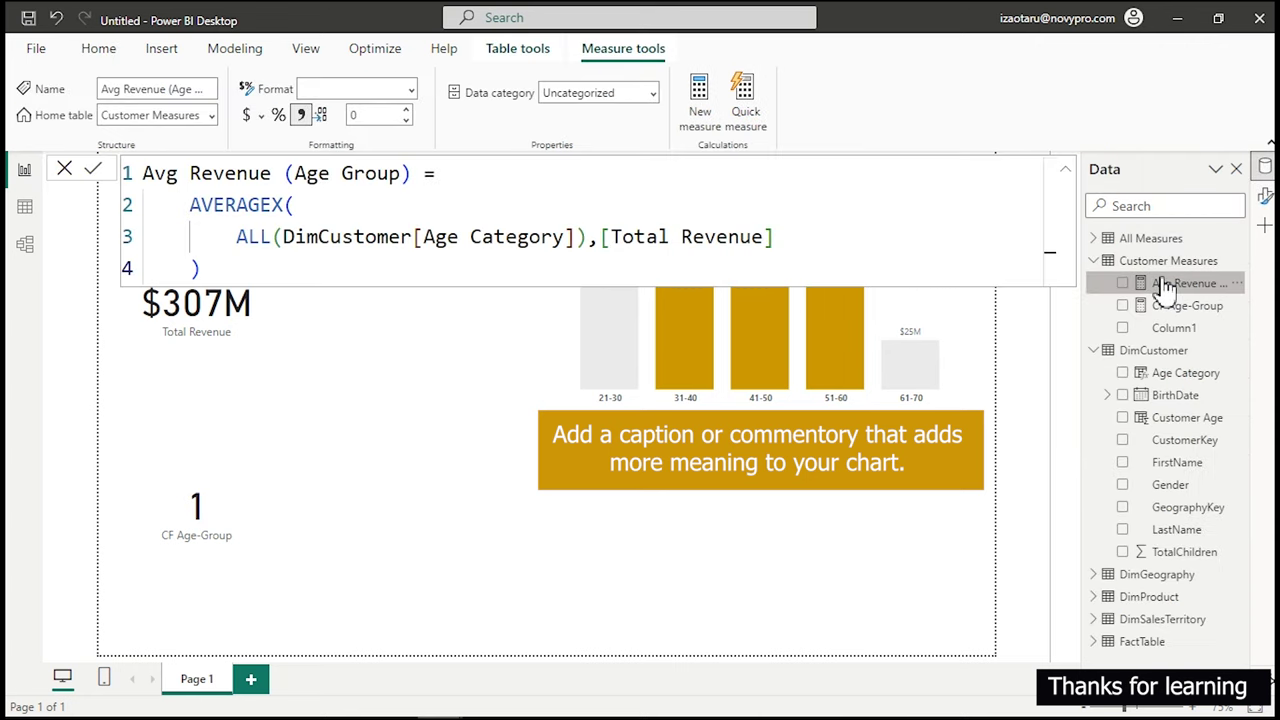
{"action": "left_click", "coordinate": [700, 92]}
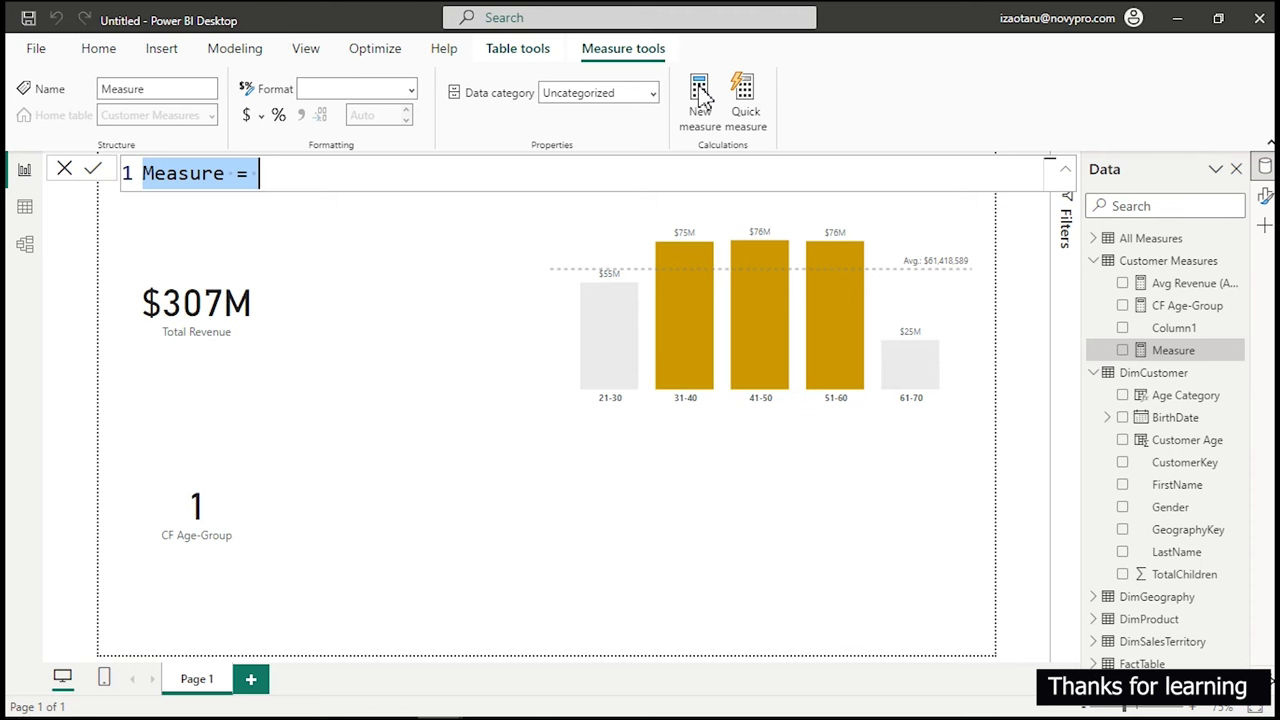
{"action": "type", "text": "A"}
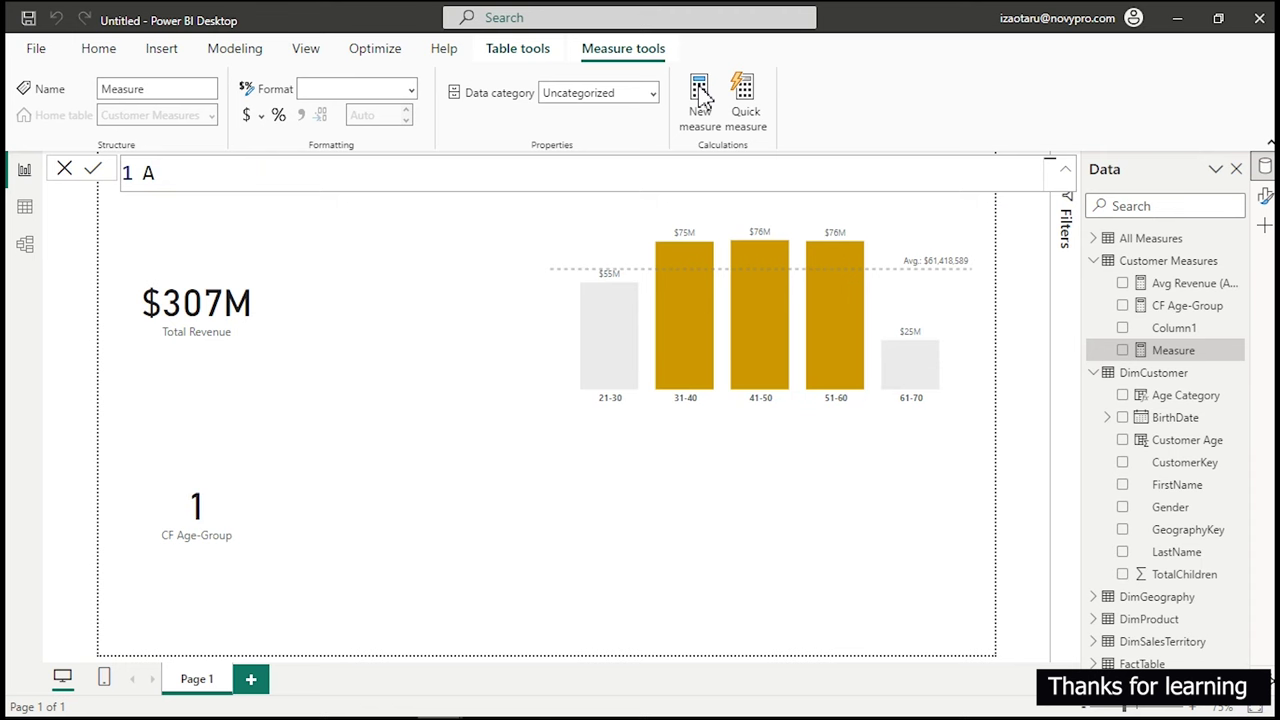
{"action": "type", "text": "verage"}
{"action": "key", "text": "BackSpace"}
{"action": "key", "text": "BackSpace"}
{"action": "key", "text": "BackSpace"}
{"action": "key", "text": "BackSpace"}
{"action": "key", "text": "BackSpace"}
{"action": "type", "text": "g"}
{"action": "type", "text": "Caption "}
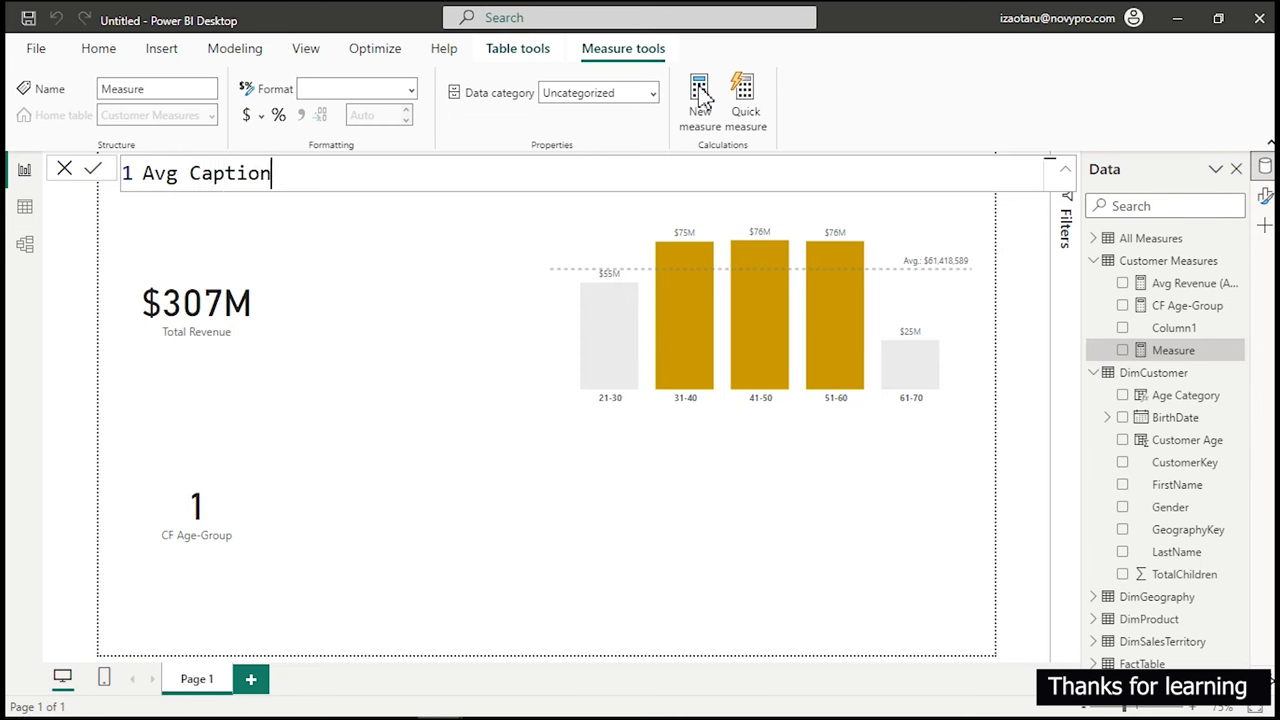
{"action": "type", "text": "Above"}
{"action": "key", "text": "BackSpace"}
{"action": "key", "text": "BackSpace"}
{"action": "key", "text": "BackSpace"}
{"action": "key", "text": "BackSpace"}
{"action": "key", "text": "BackSpace"}
Begin the Avg Caption formula with the comment "-- This is the Revenue of Age-group above and below average Caption" following the equals sign.
{"action": "type", "text": "="}
{"action": "type", "text": "--"}
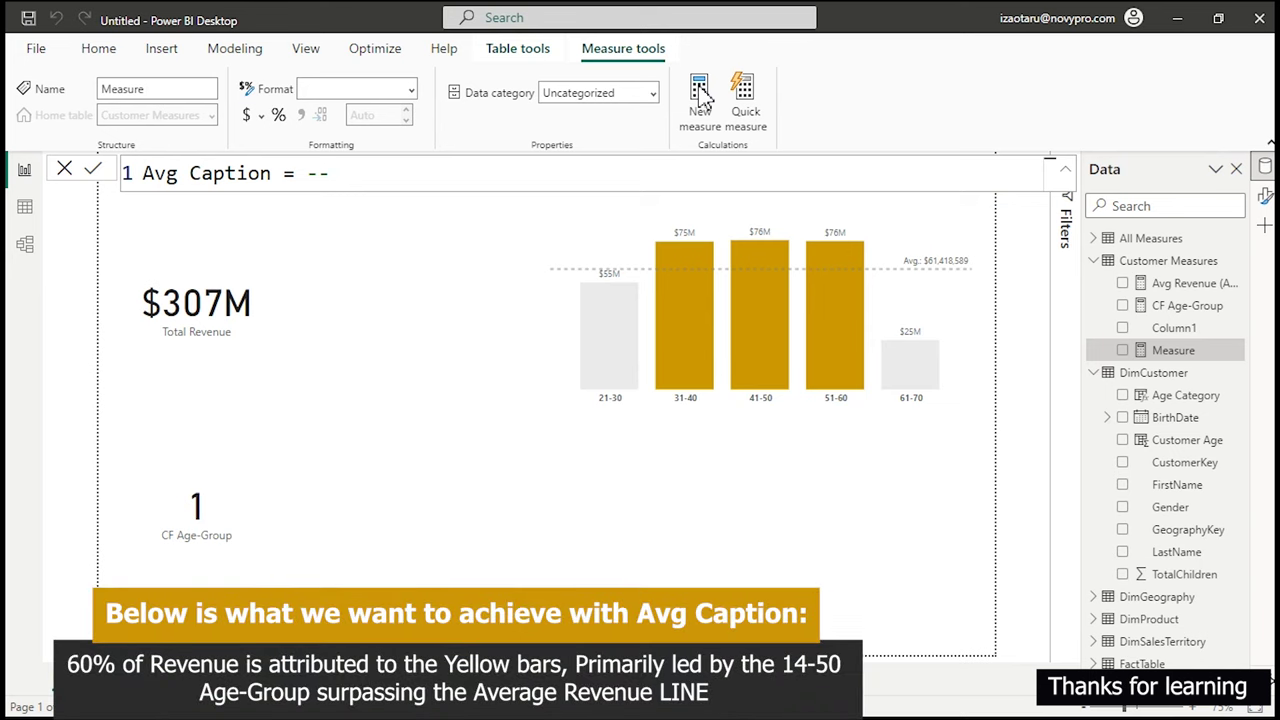
{"action": "type", "text": "This is the Revenue "}
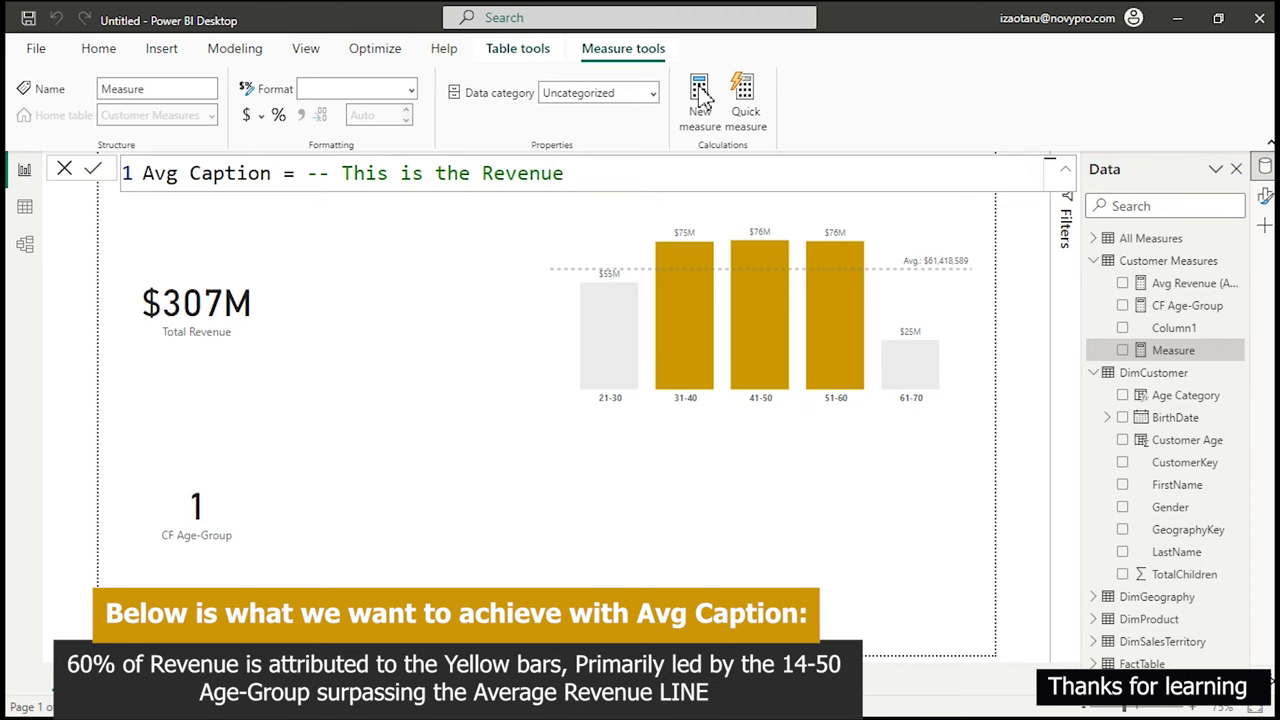
{"action": "type", "text": "of Age-group above and "}
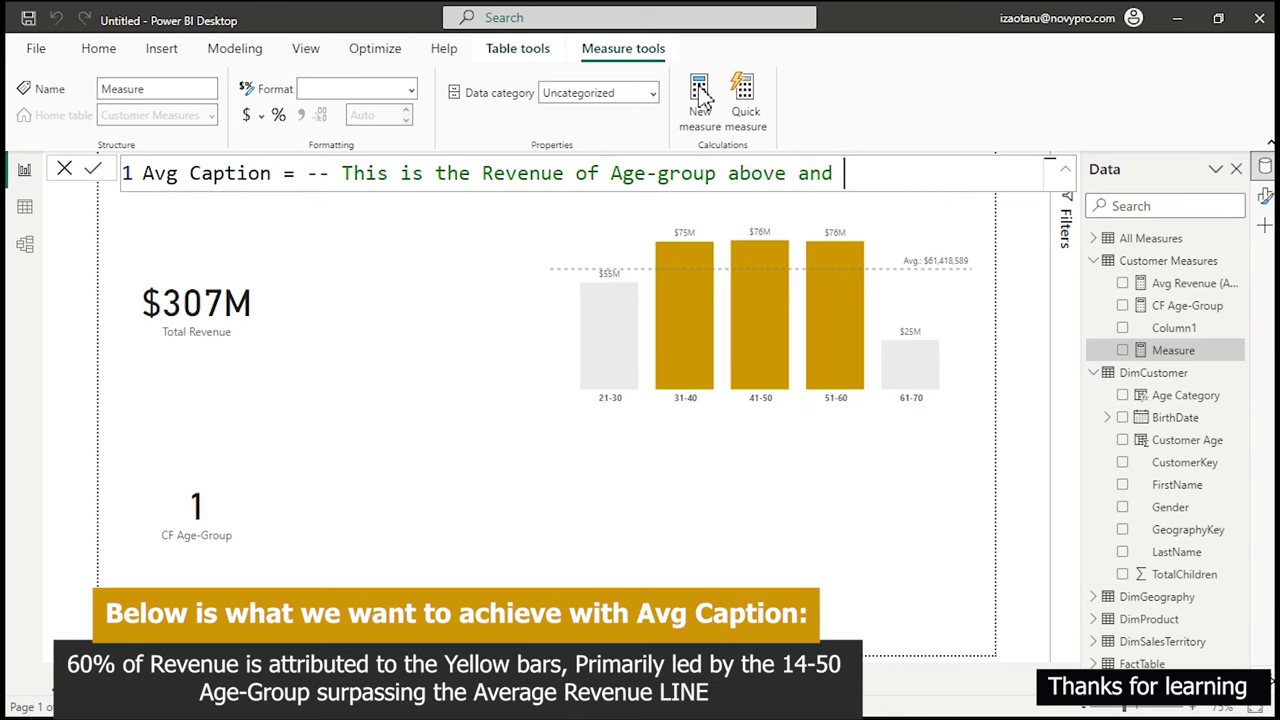
{"action": "type", "text": "below a"}
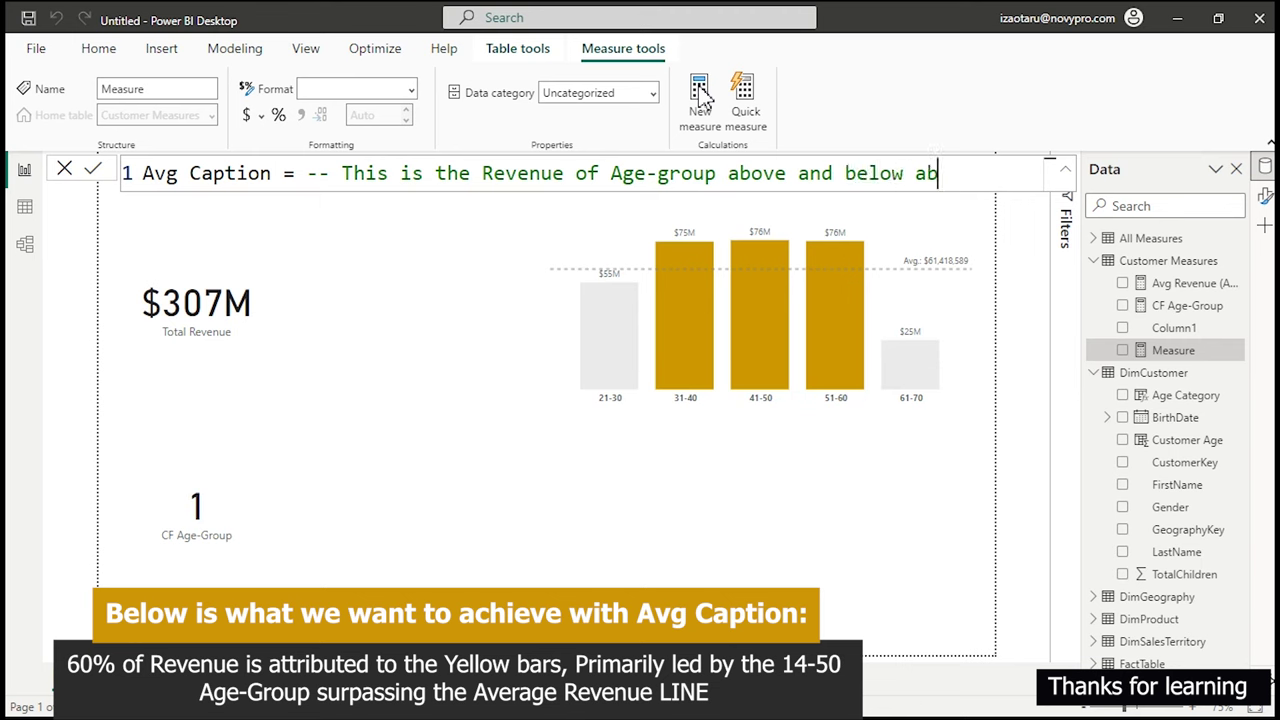
{"action": "type", "text": "verage"}
{"action": "type", "text": "Caption"}
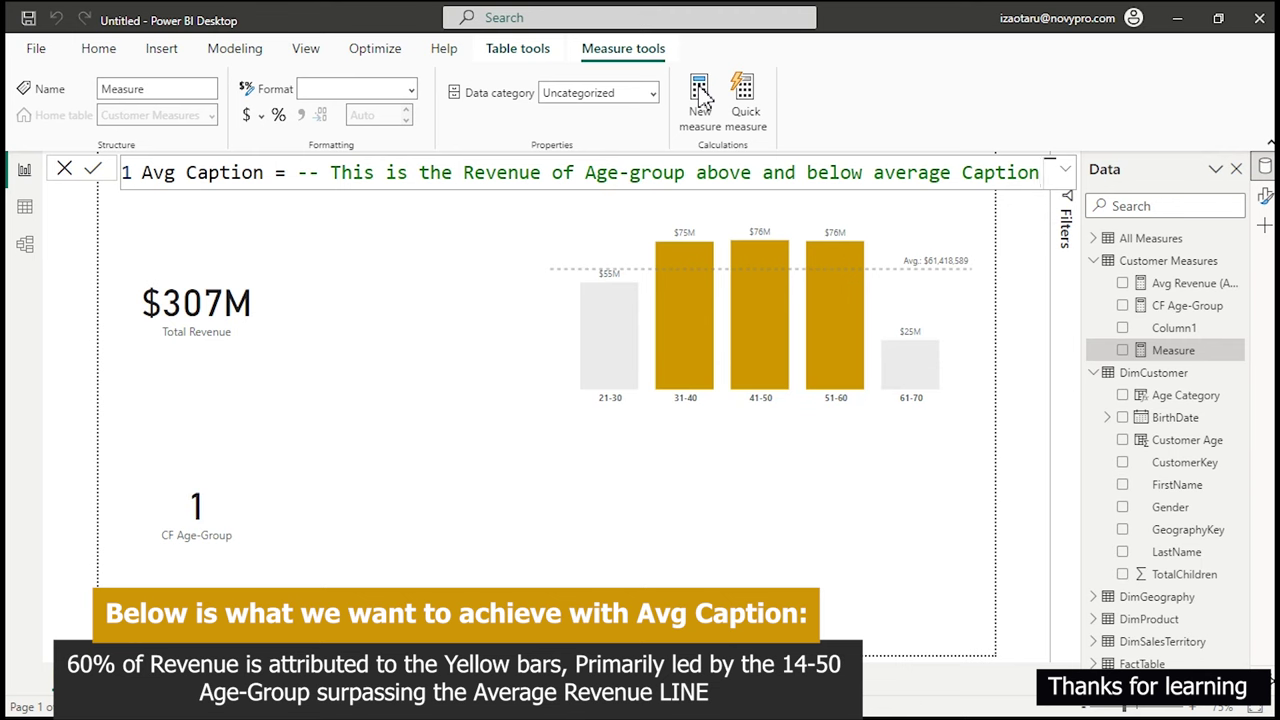
Declare a variable named _AvgRevenueAgeGroup on an indented second line of the measure, ending with an equals sign.
{"action": "key", "text": "shift+Return"}
{"action": "key", "text": "Tab"}
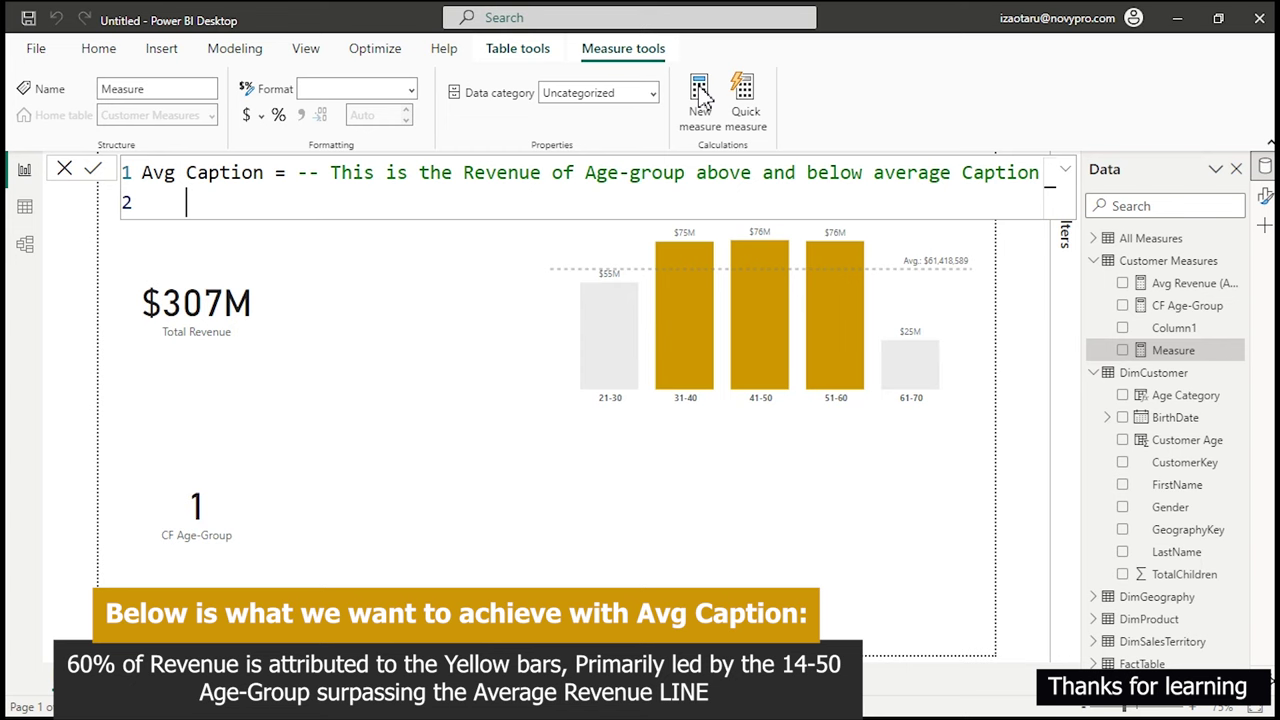
{"action": "type", "text": "A"}
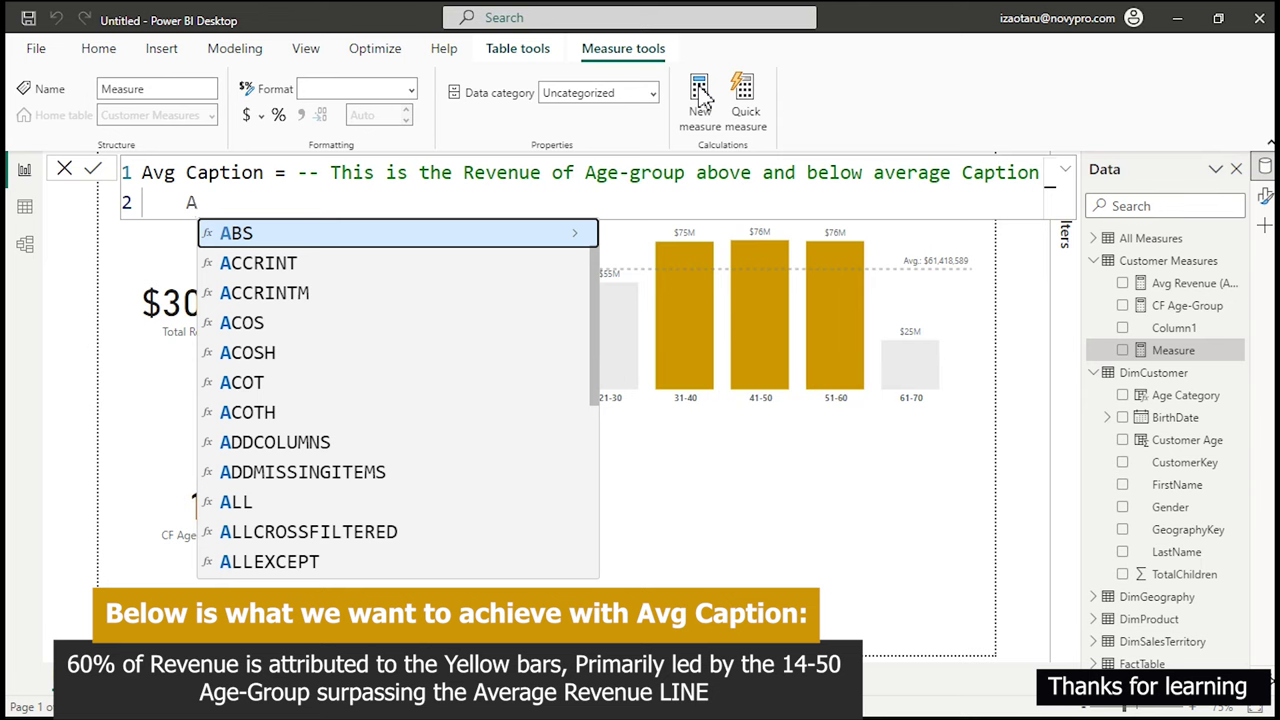
{"action": "key", "text": "BackSpace"}
{"action": "type", "text": "VAR"}
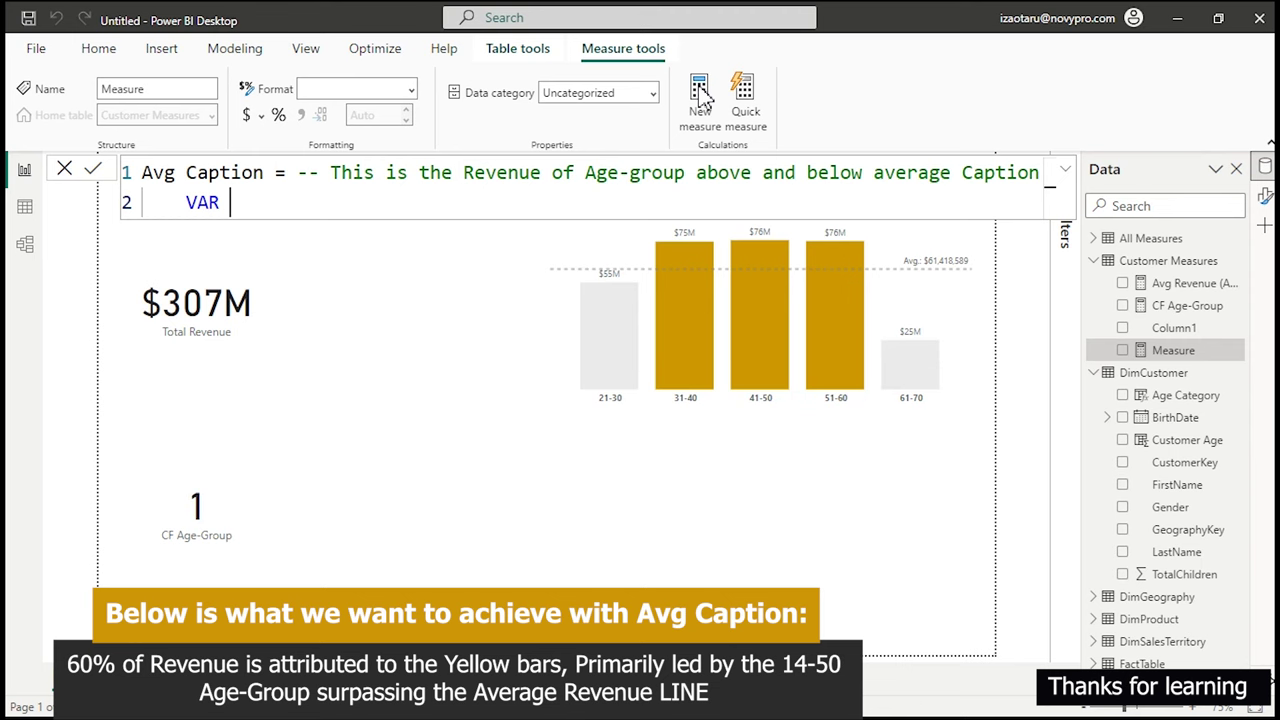
{"action": "type", "text": "AvgRevenueAge"}
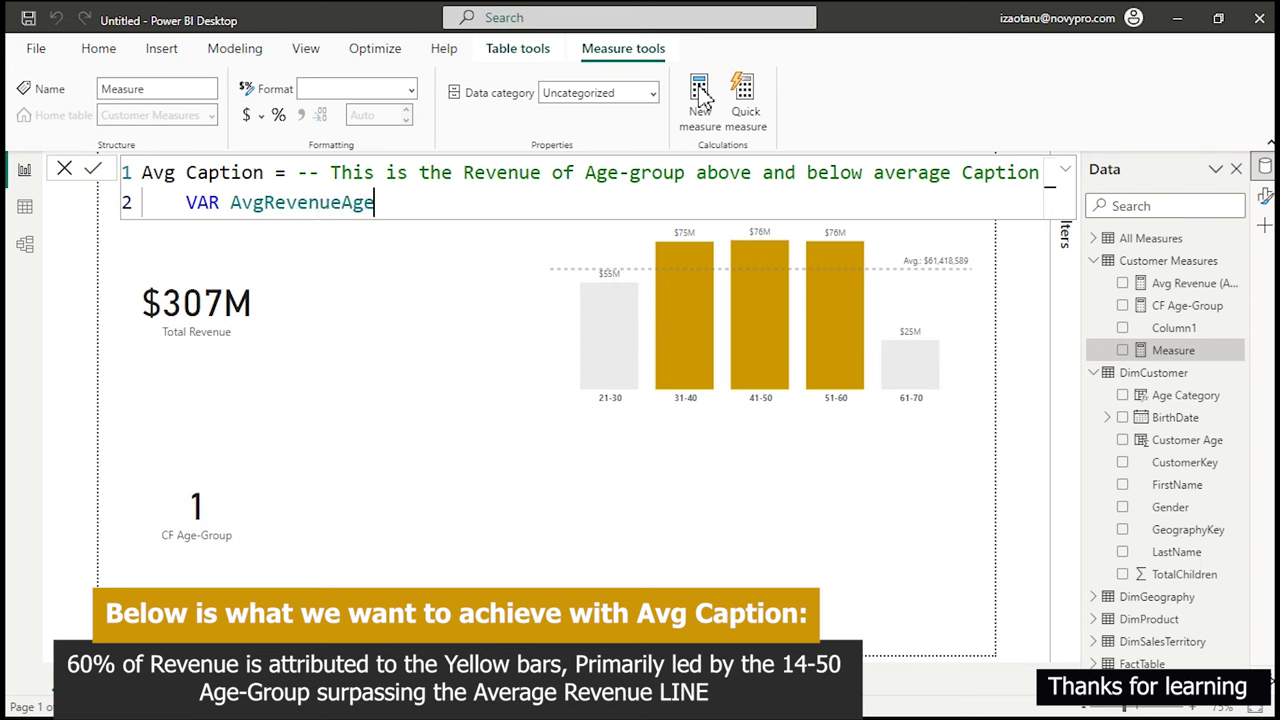
{"action": "type", "text": "Group"}
{"action": "key", "text": "Home"}
{"action": "key", "text": "ctrl+shift+Right"}
{"action": "key", "text": "Right"}
{"action": "key", "text": "Right"}
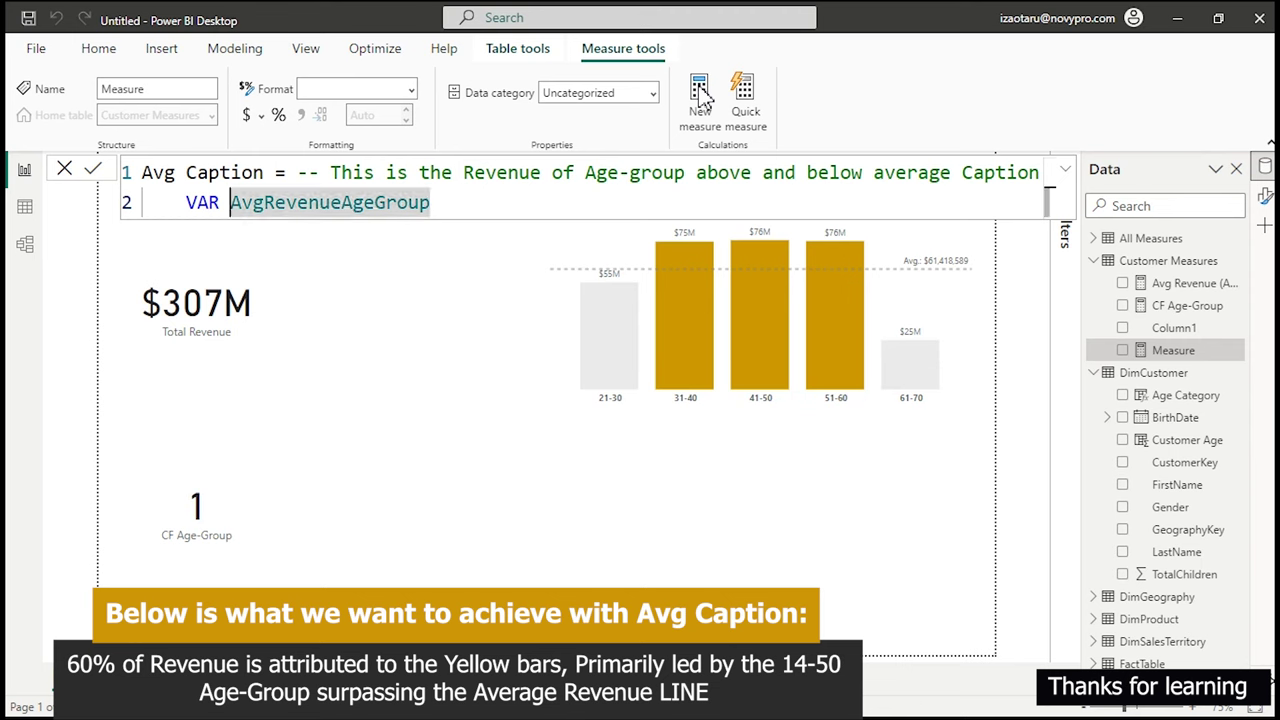
{"action": "type", "text": "_"}
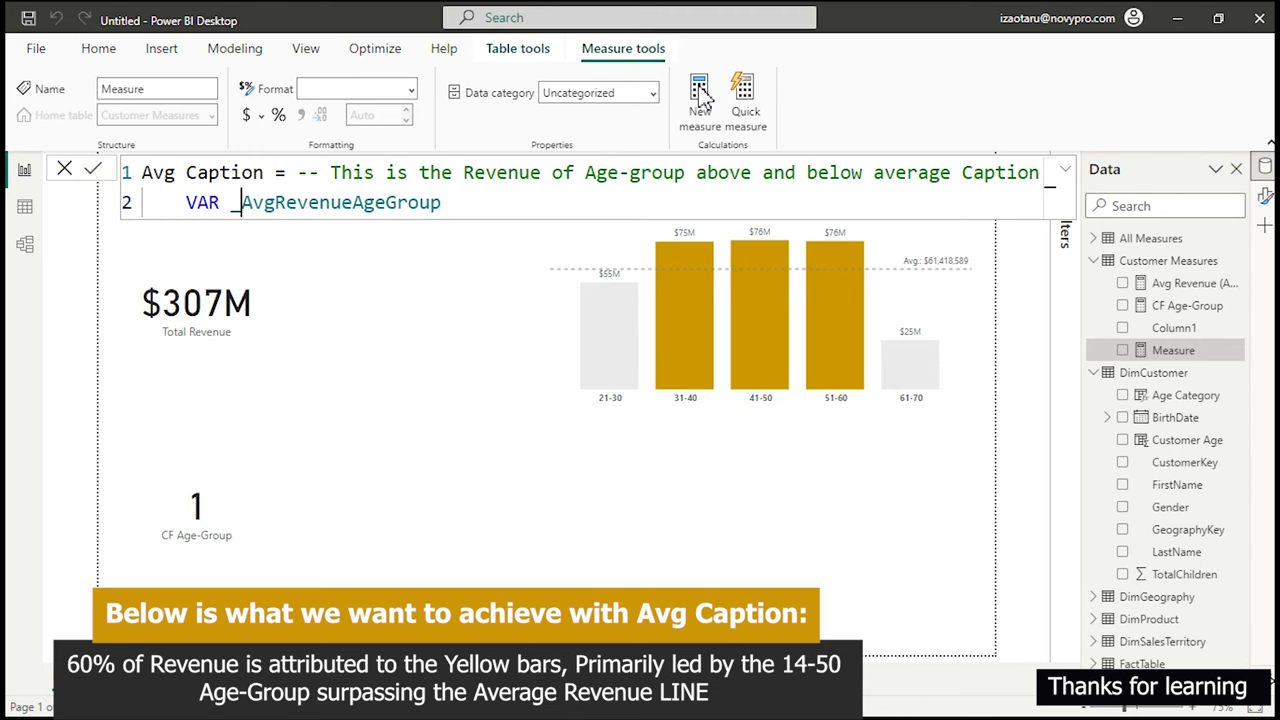
{"action": "key", "text": "End"}
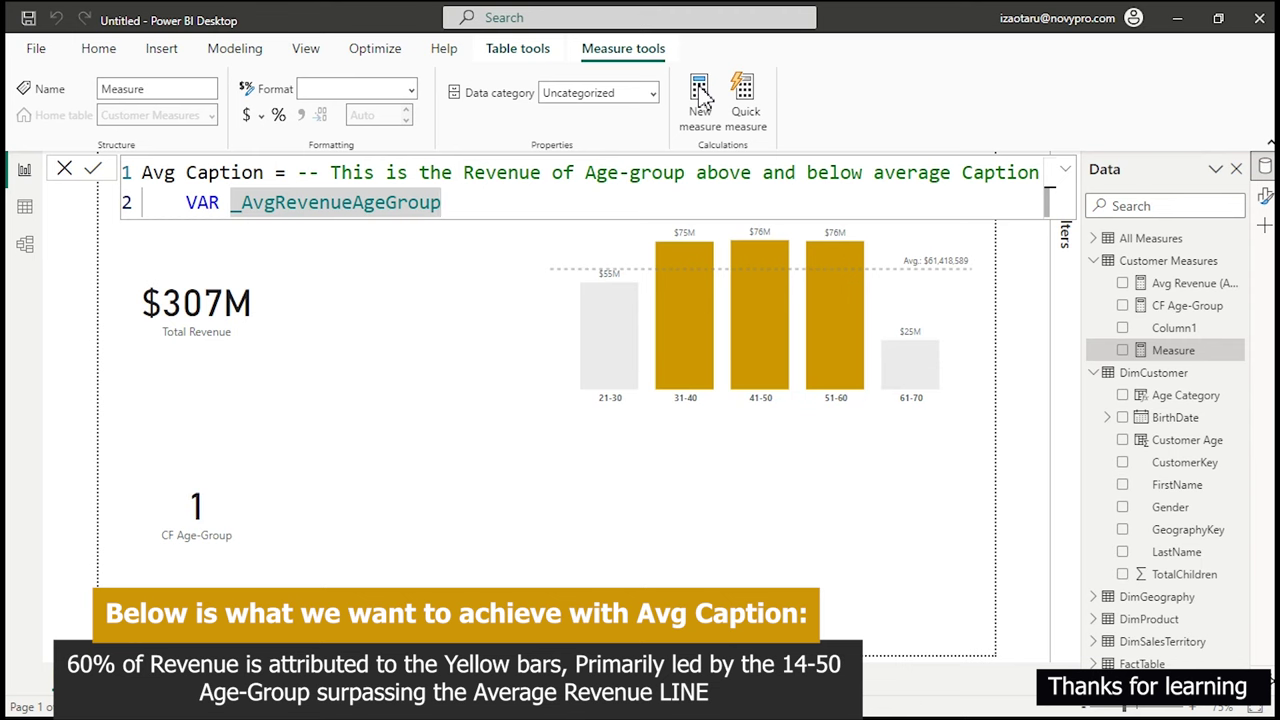
{"action": "type", "text": "="}
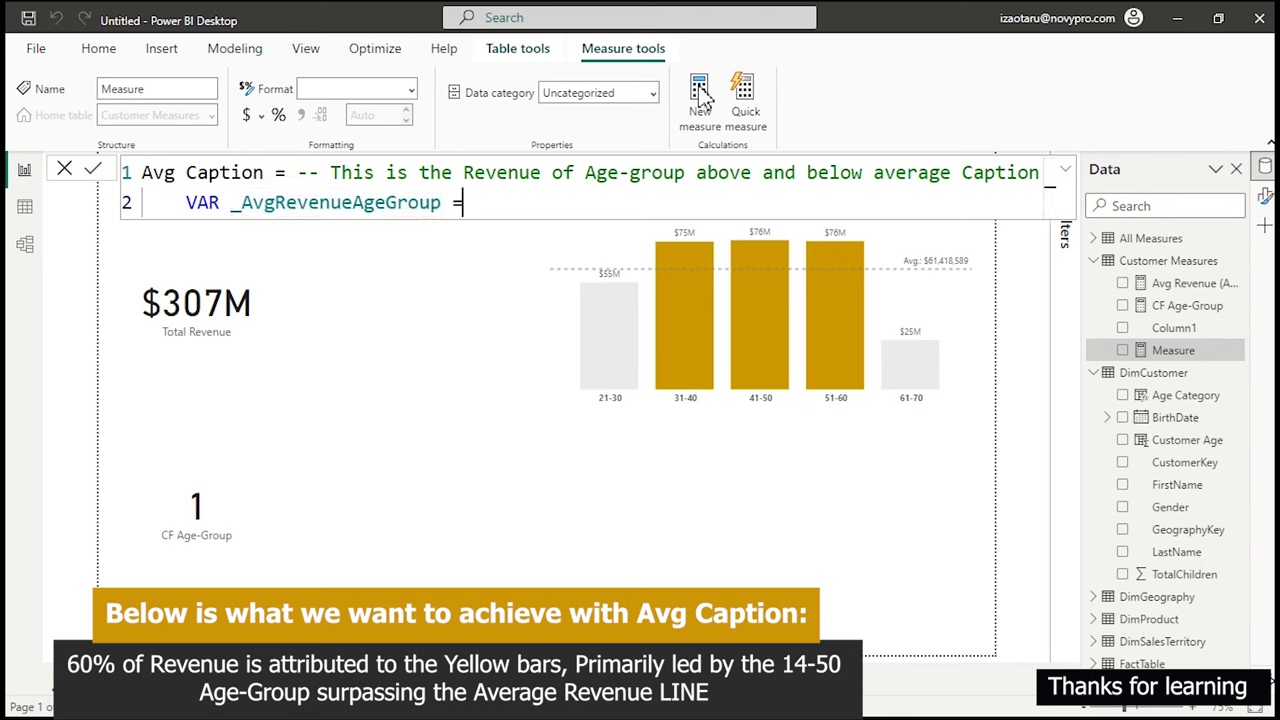
Start the variable's expression with an AVERAGEX function and nest a SUMMARIZE function as its table argument on the following line.
{"action": "key", "text": "shift+Return"}
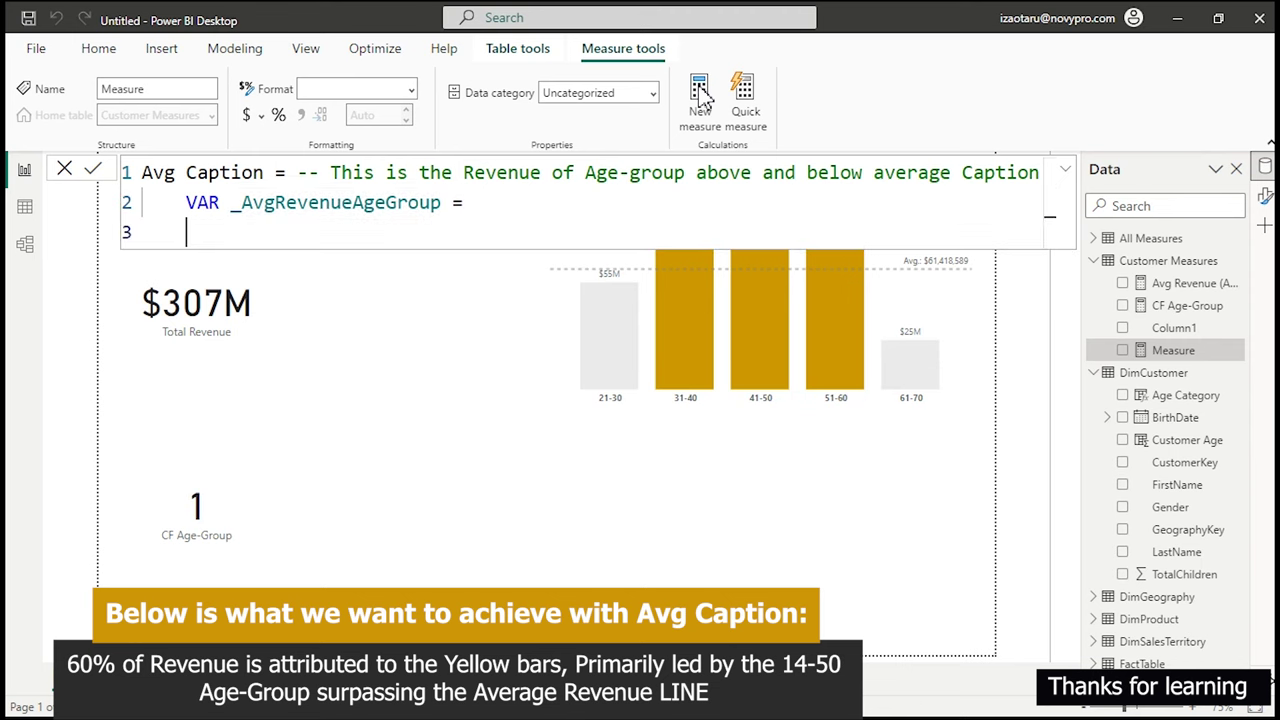
{"action": "key", "text": "Tab"}
{"action": "type", "text": "aver"}
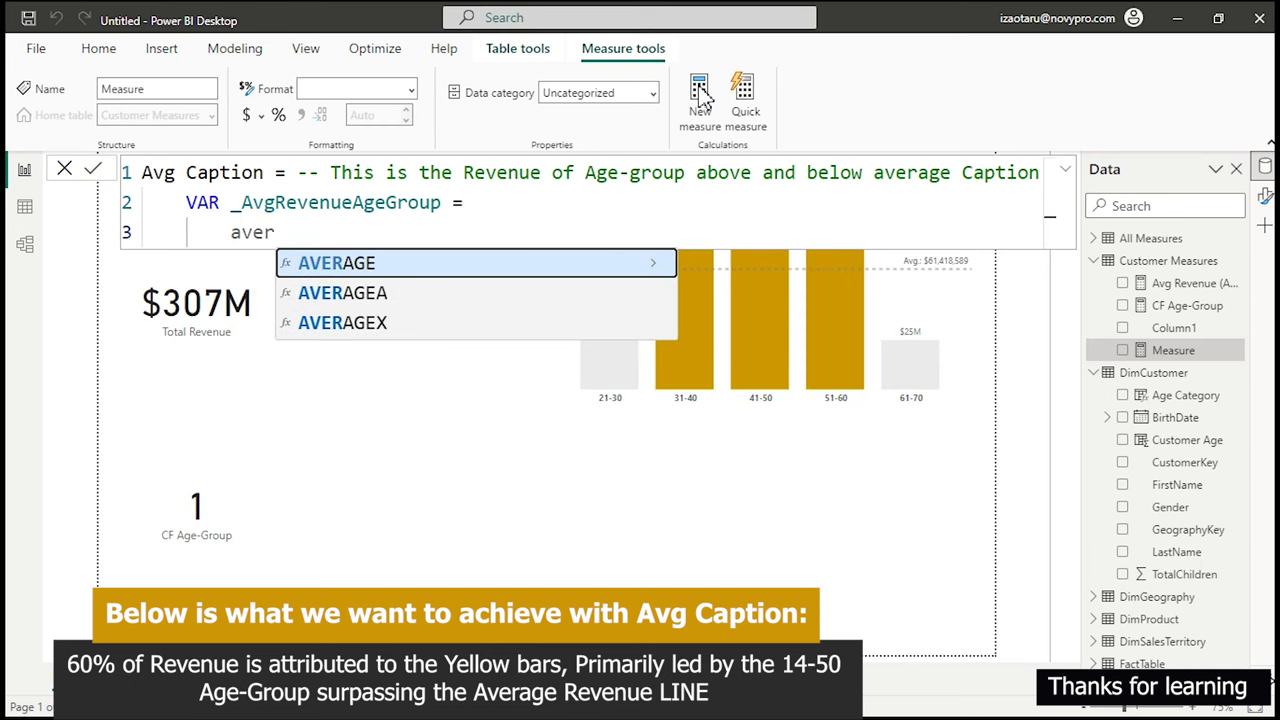
{"action": "key", "text": "Down"}
{"action": "key", "text": "Down"}
{"action": "key", "text": "Tab"}
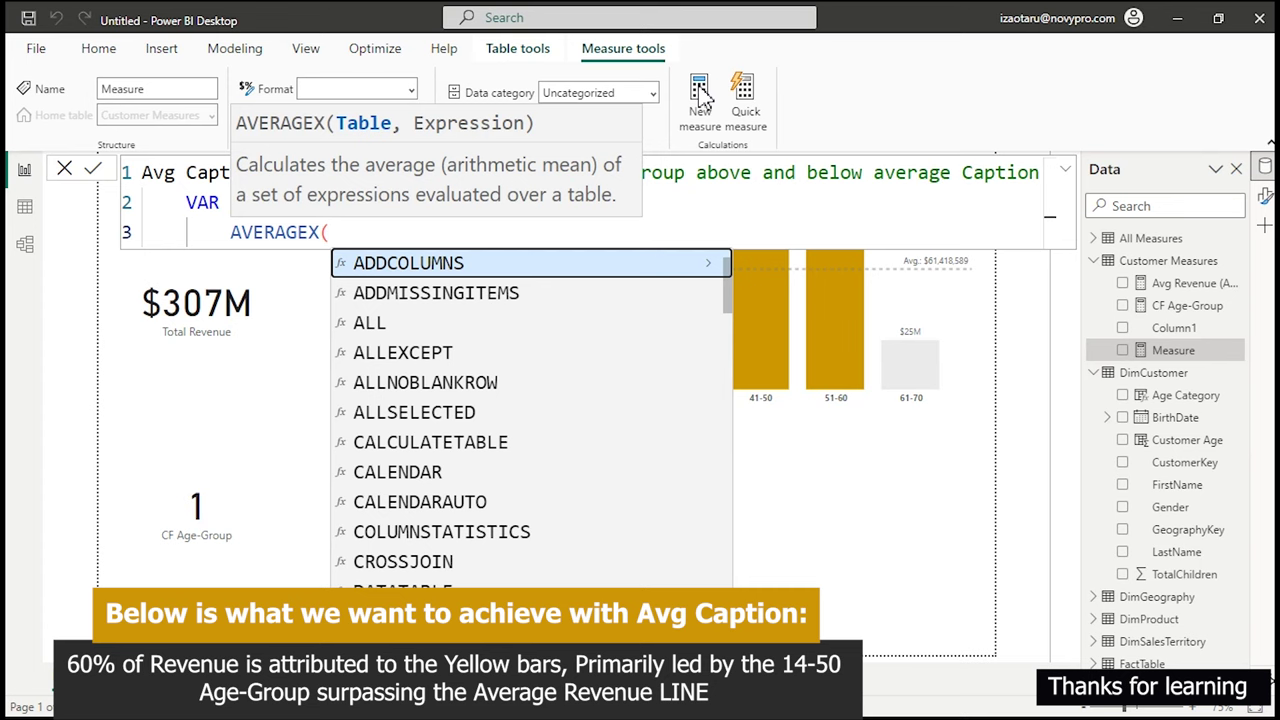
{"action": "key", "text": "shift+Return"}
{"action": "type", "text": "su"}
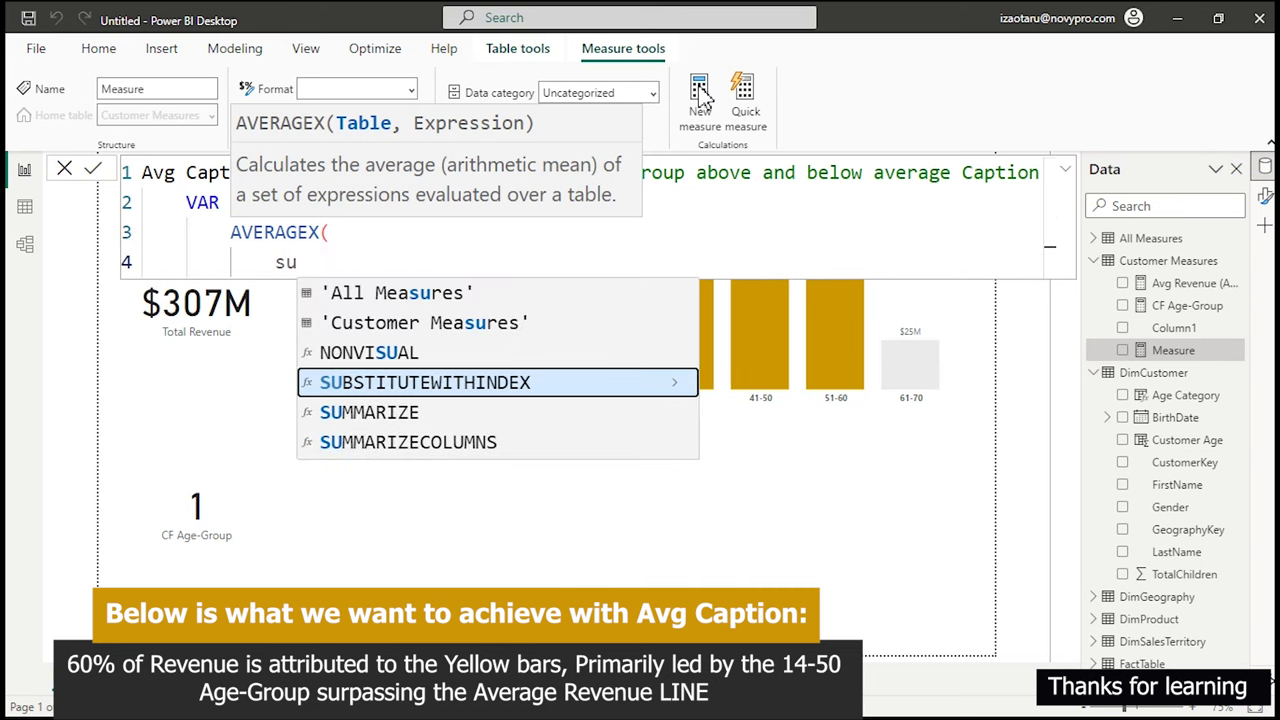
{"action": "key", "text": "Down"}
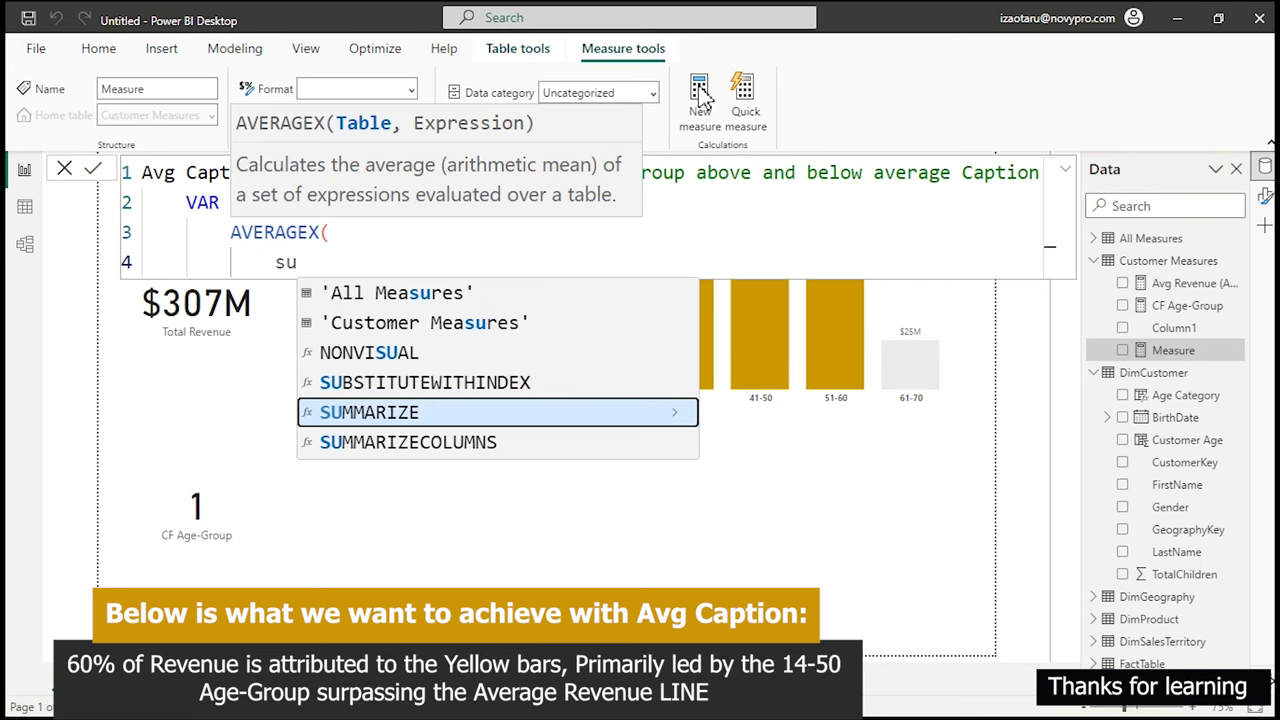
{"action": "key", "text": "Tab"}
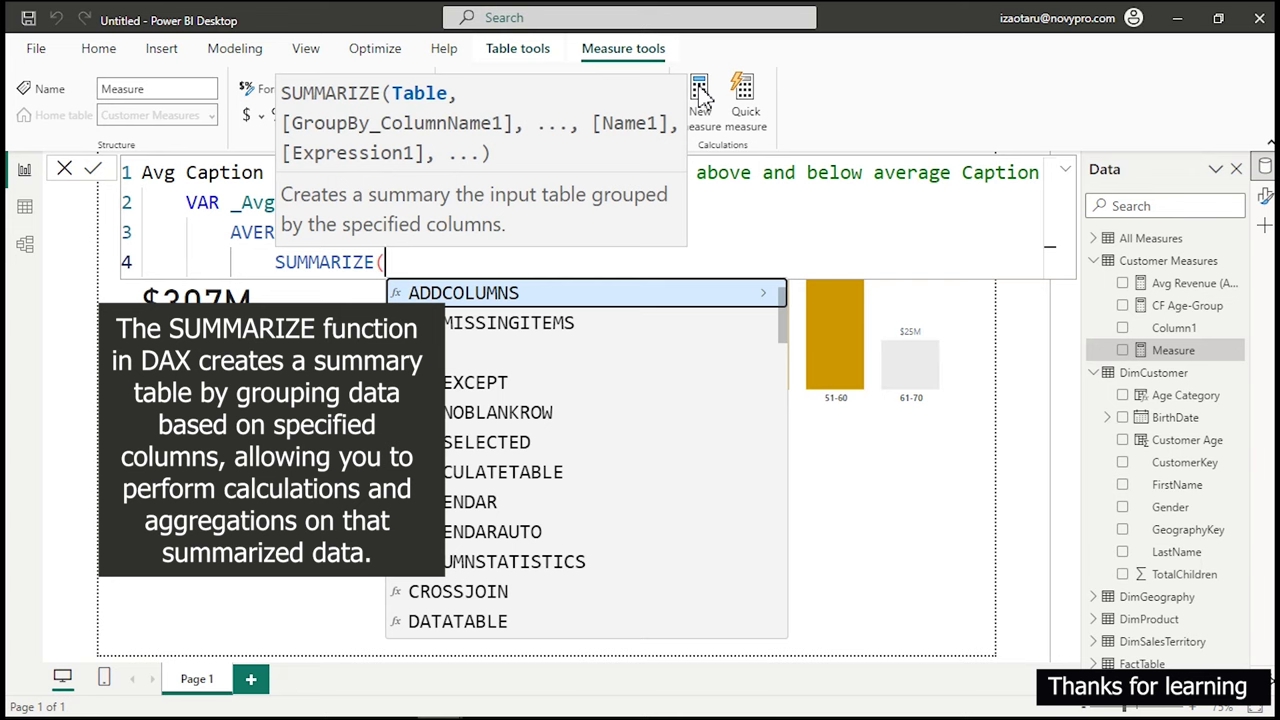
Have SUMMARIZE use the DimCustomer table grouped by DimCustomer[Age Category], and close its parenthesis.
{"action": "key", "text": "shift+Return"}
{"action": "type", "text": "cus"}
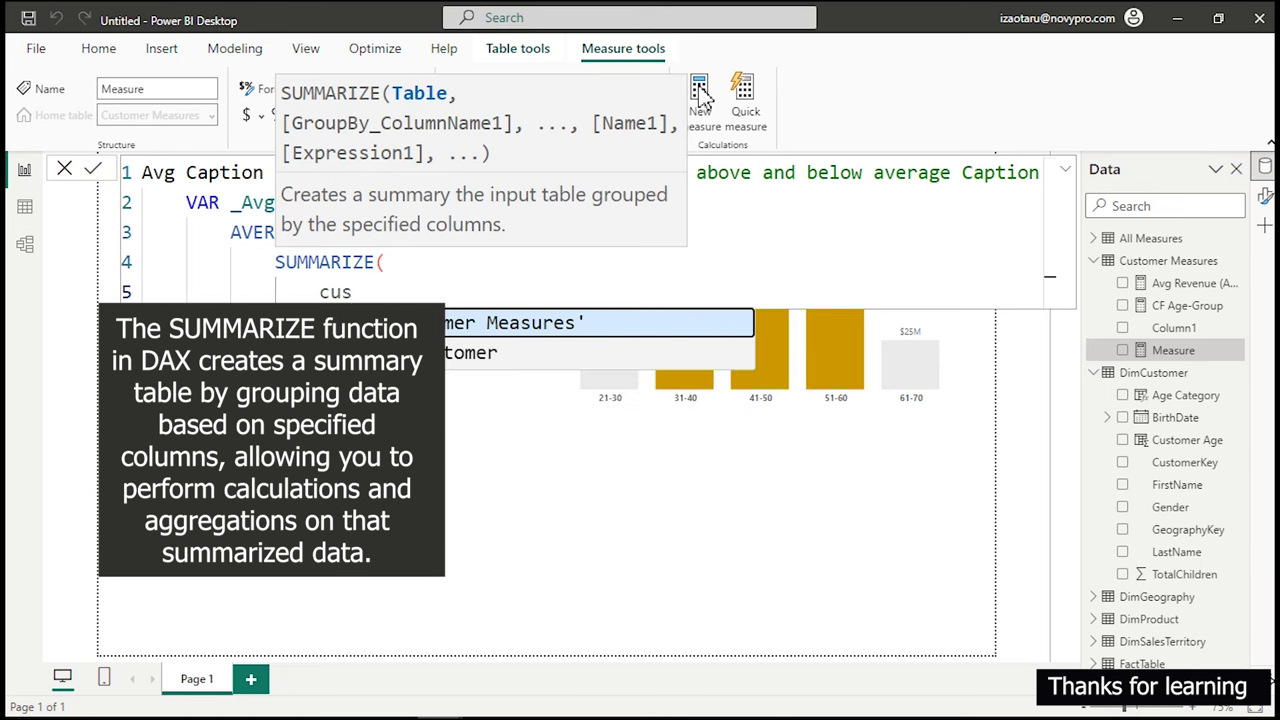
{"action": "key", "text": "Down"}
{"action": "key", "text": "Tab"}
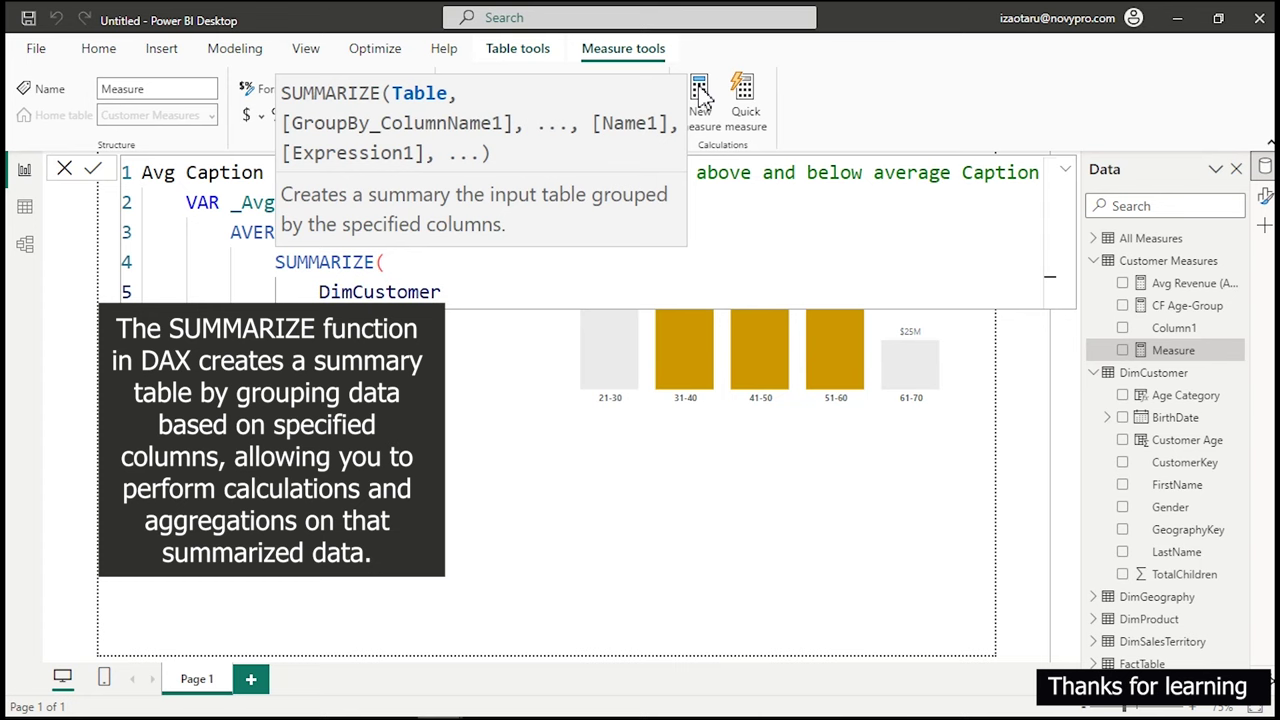
{"action": "type", "text": ","}
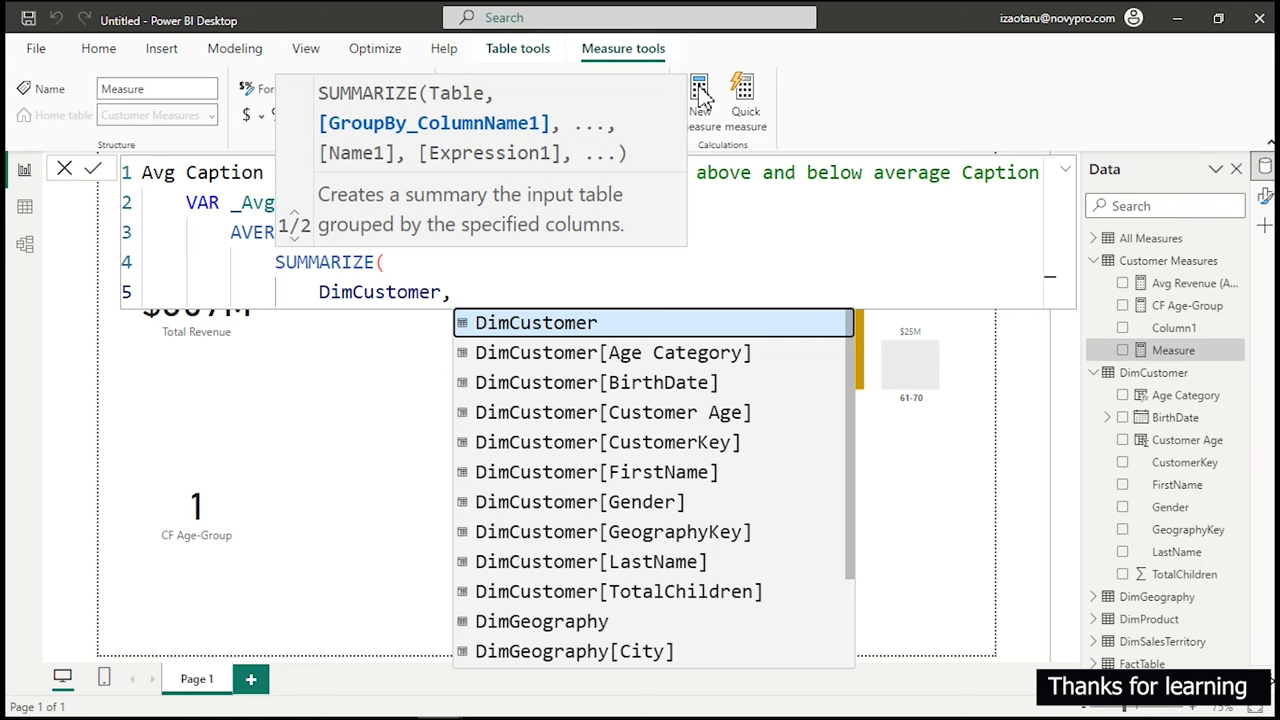
{"action": "type", "text": "age"}
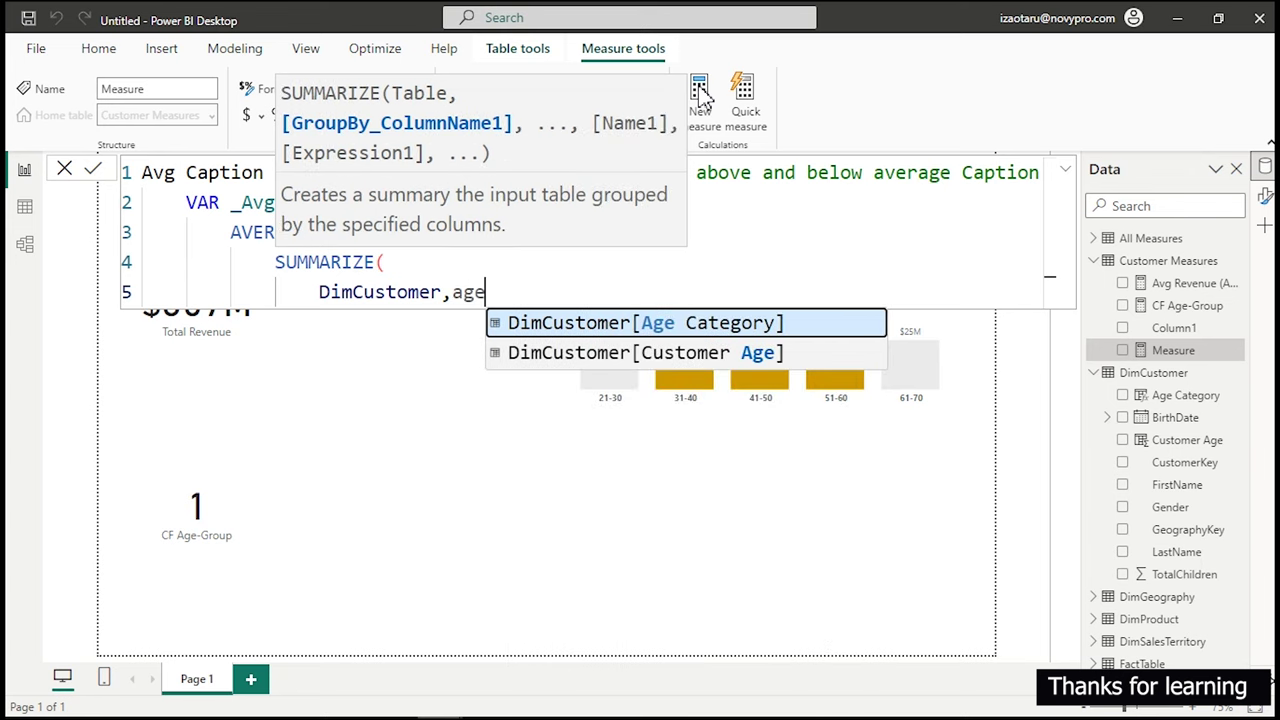
{"action": "key", "text": "Tab"}
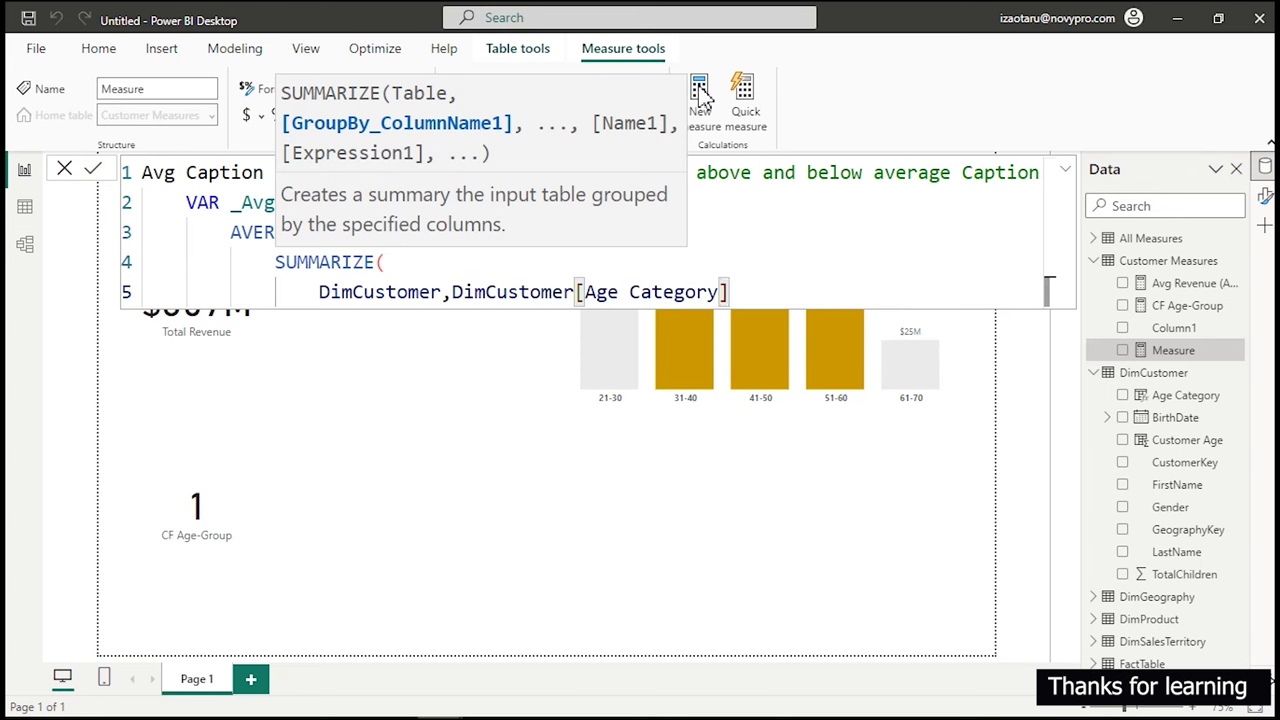
{"action": "type", "text": ")"}
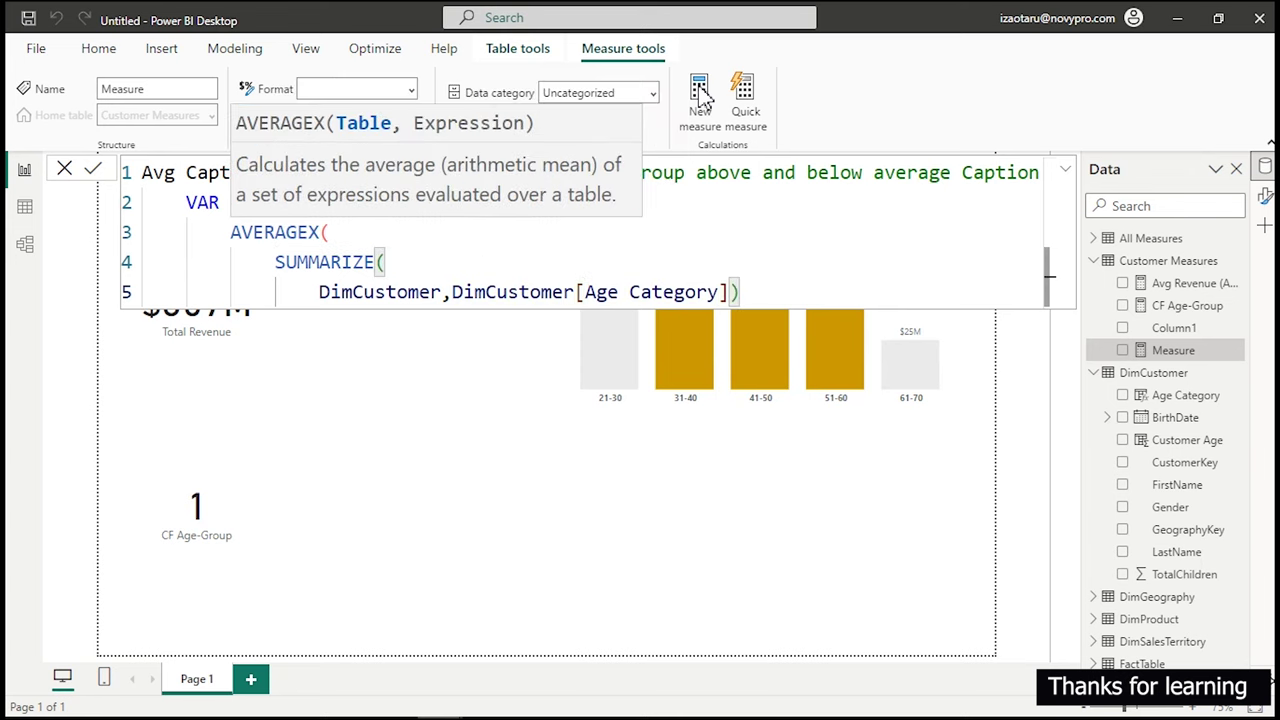
Give AVERAGEX the measure [Avg Revenue (Age Group)] as its expression and close the function on its own line.
{"action": "type", "text": ","}
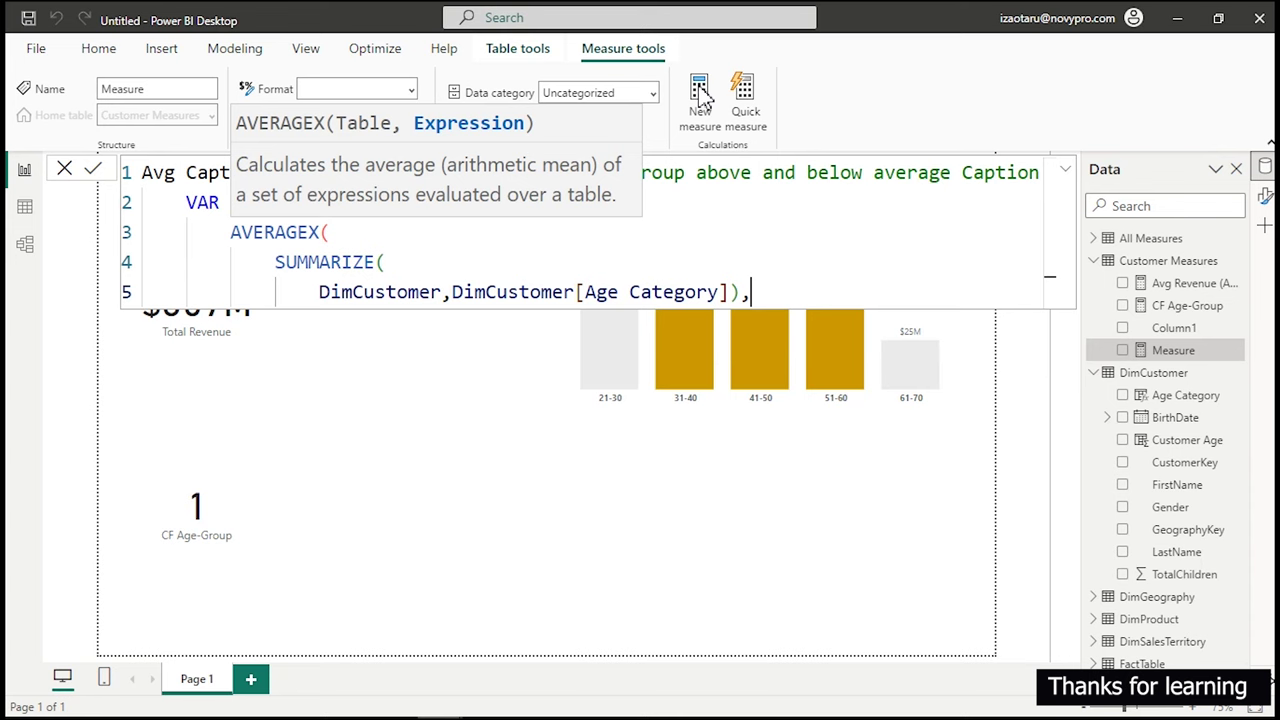
{"action": "key", "text": "shift+Return"}
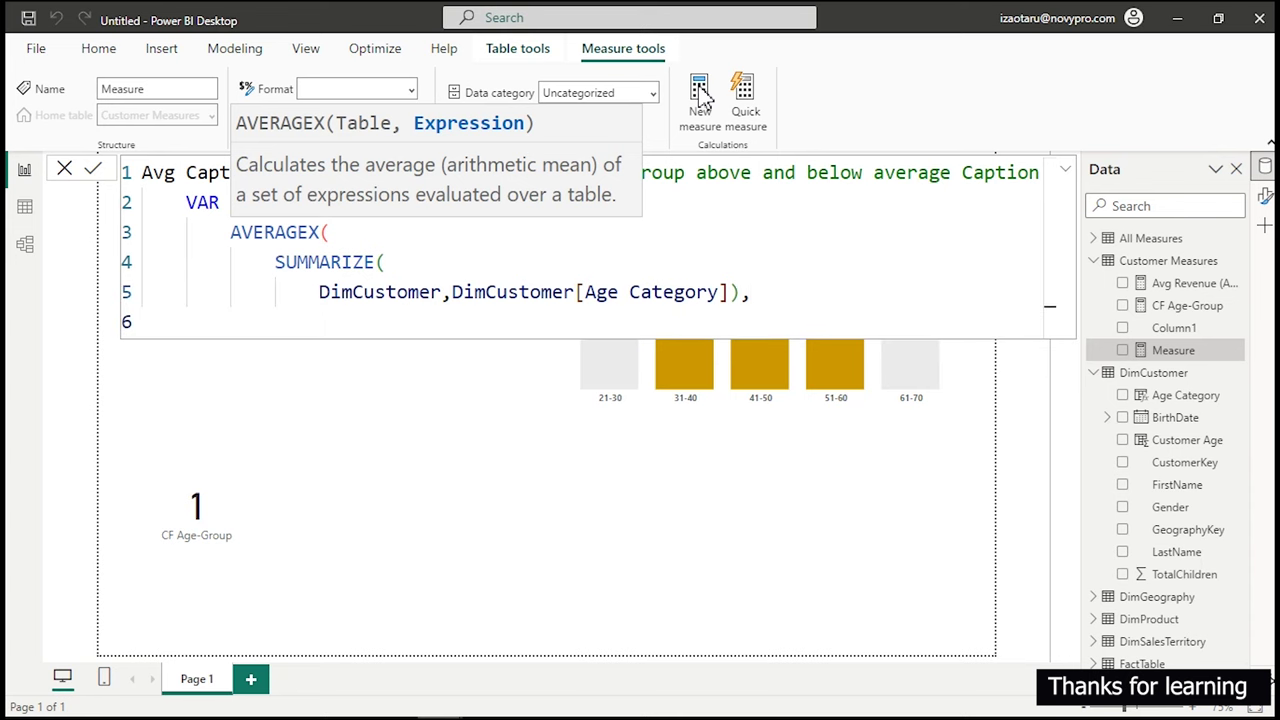
{"action": "type", "text": "["}
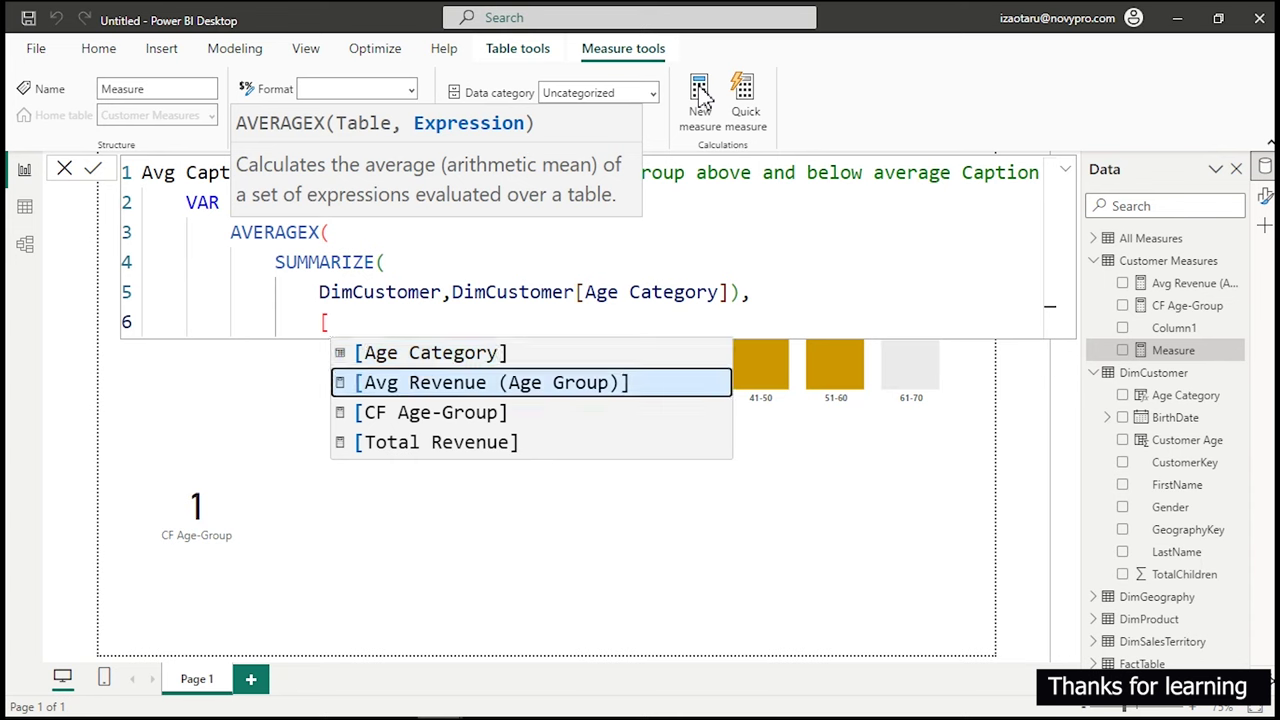
{"action": "key", "text": "Tab"}
{"action": "key", "text": "shift+Return"}
{"action": "type", "text": ")"}
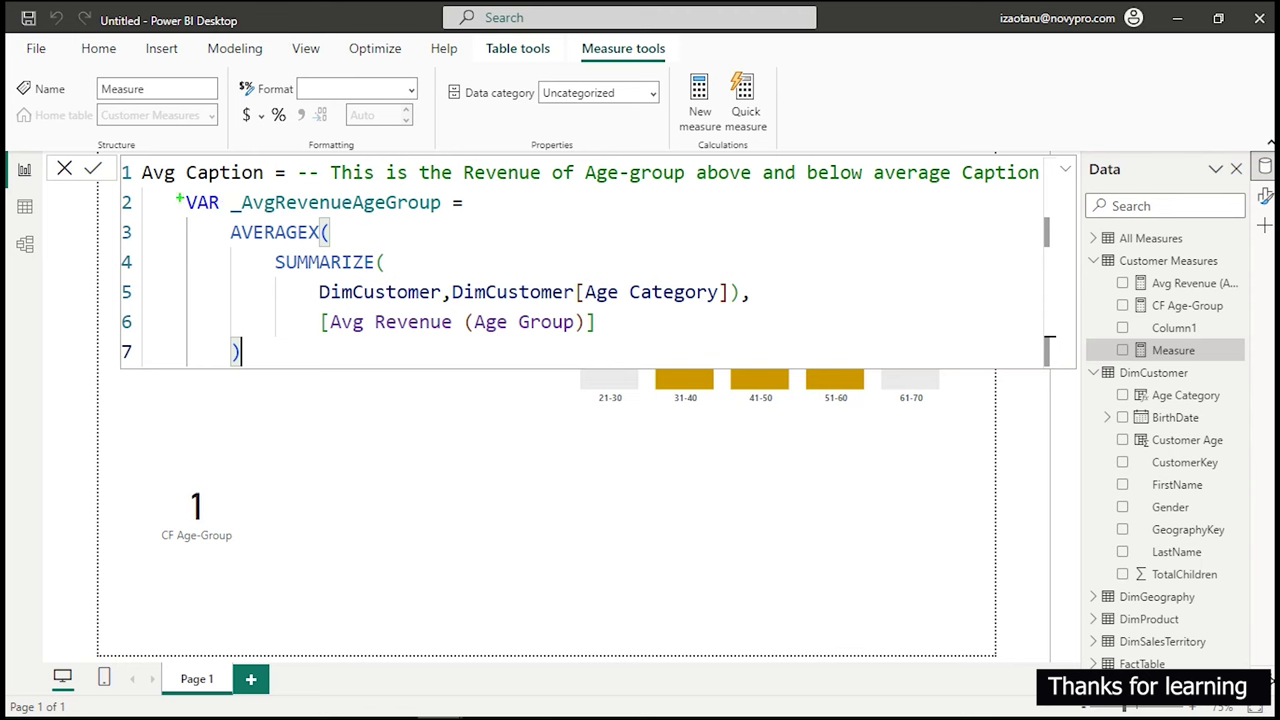
{"action": "mouse_move", "coordinate": [172, 188]}
{"action": "left_mouse_down"}
{"action": "mouse_move", "coordinate": [412, 333]}
{"action": "mouse_move", "coordinate": [669, 371]}
{"action": "mouse_move", "coordinate": [772, 370]}
{"action": "left_mouse_up"}
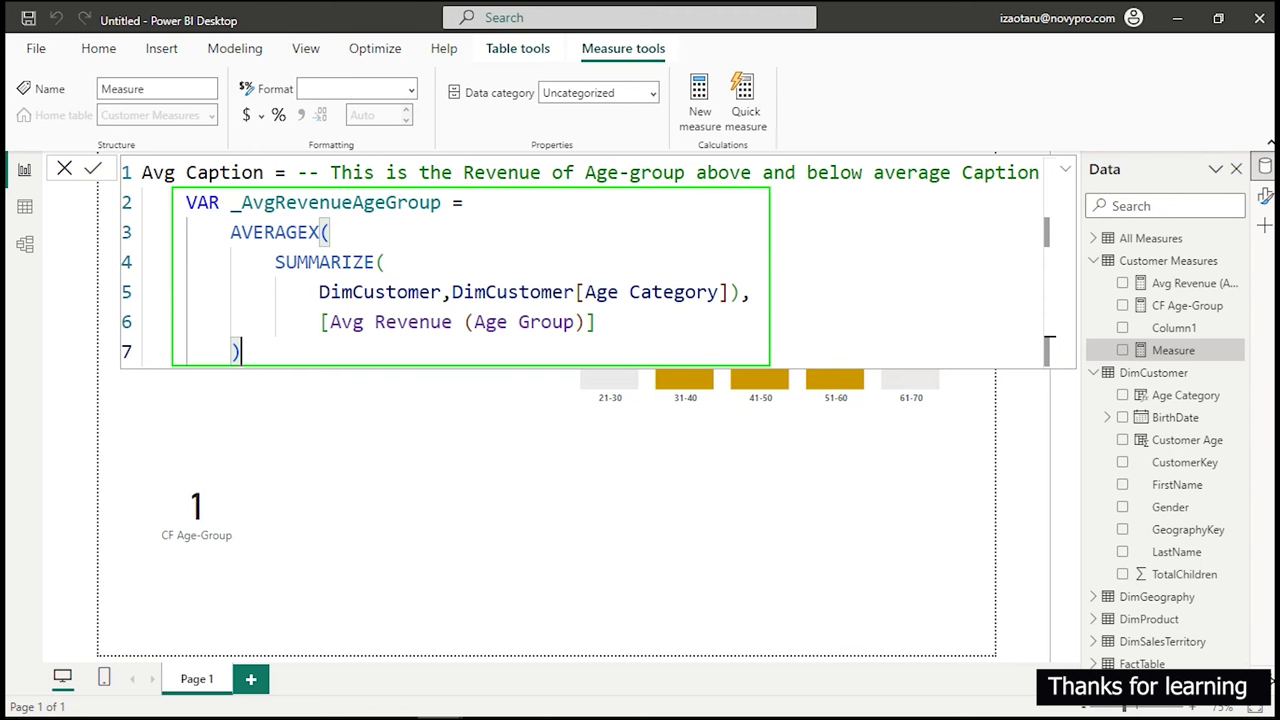
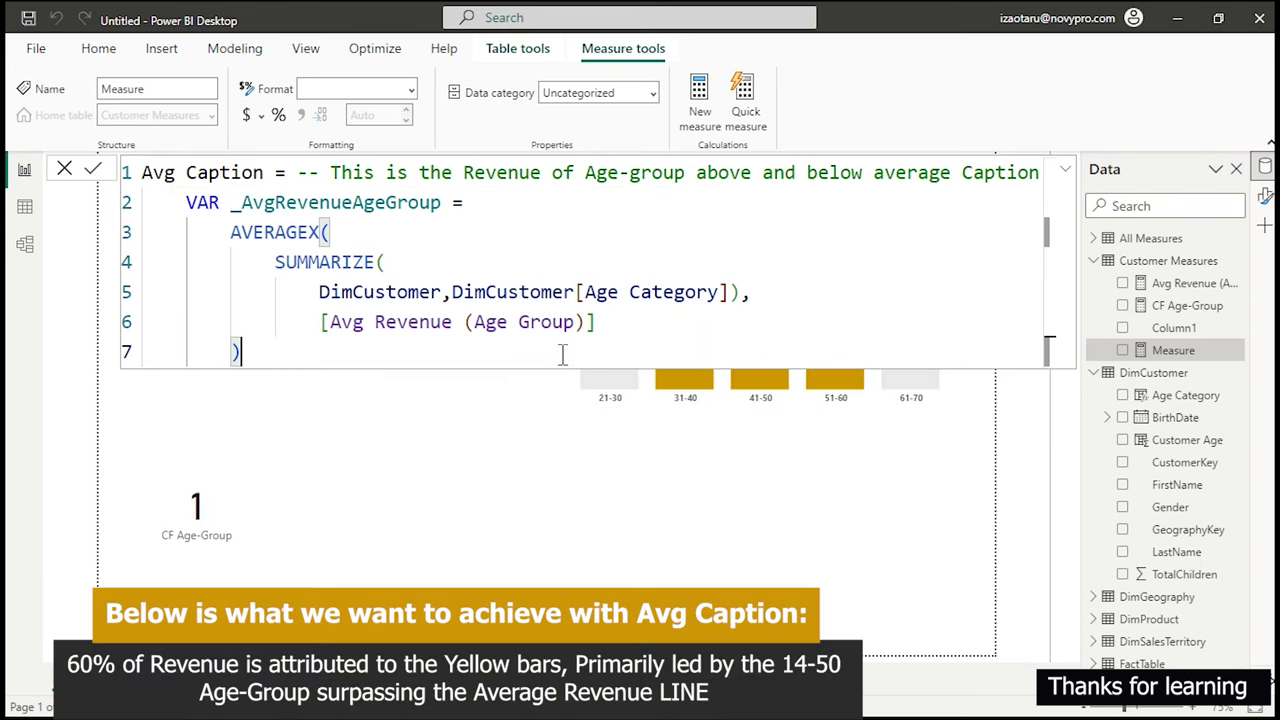
Declare a second variable named _RevenueFilteredTable below the AVERAGEX block, ending with an equals sign and a new line for its expression.
{"action": "key", "text": "Return"}
{"action": "key", "text": "BackSpace"}
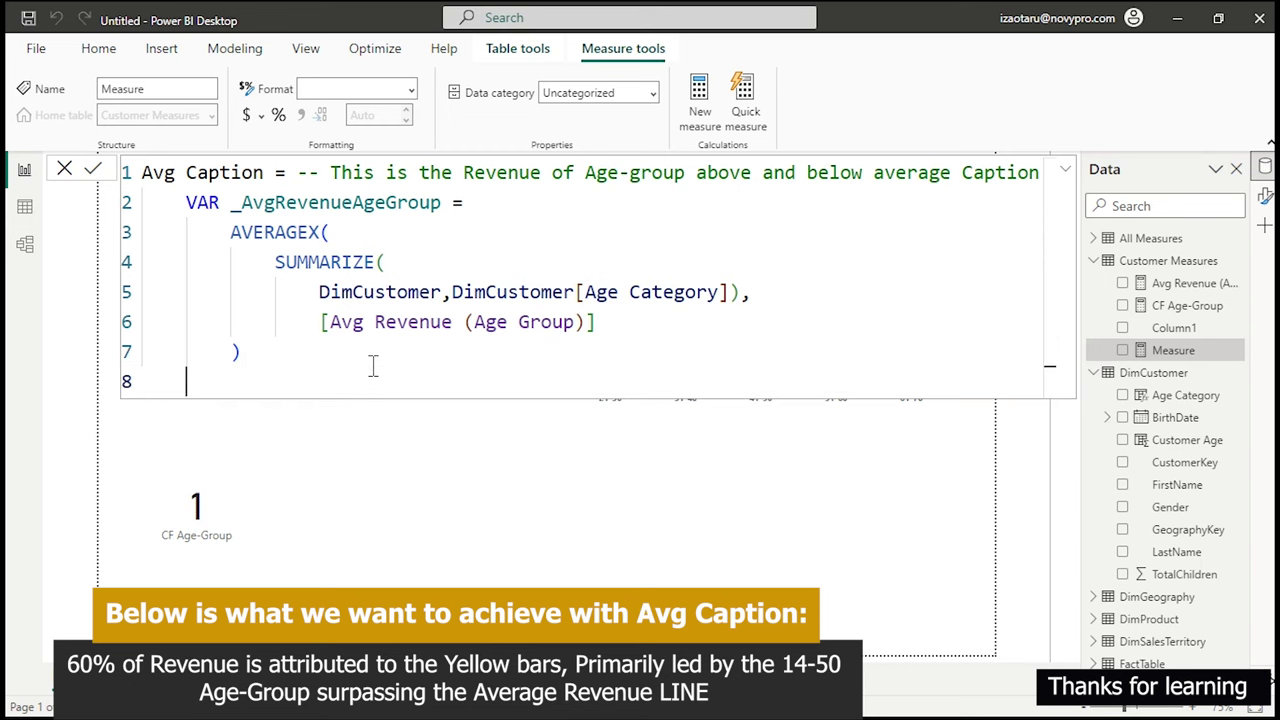
{"action": "type", "text": "VAR"}
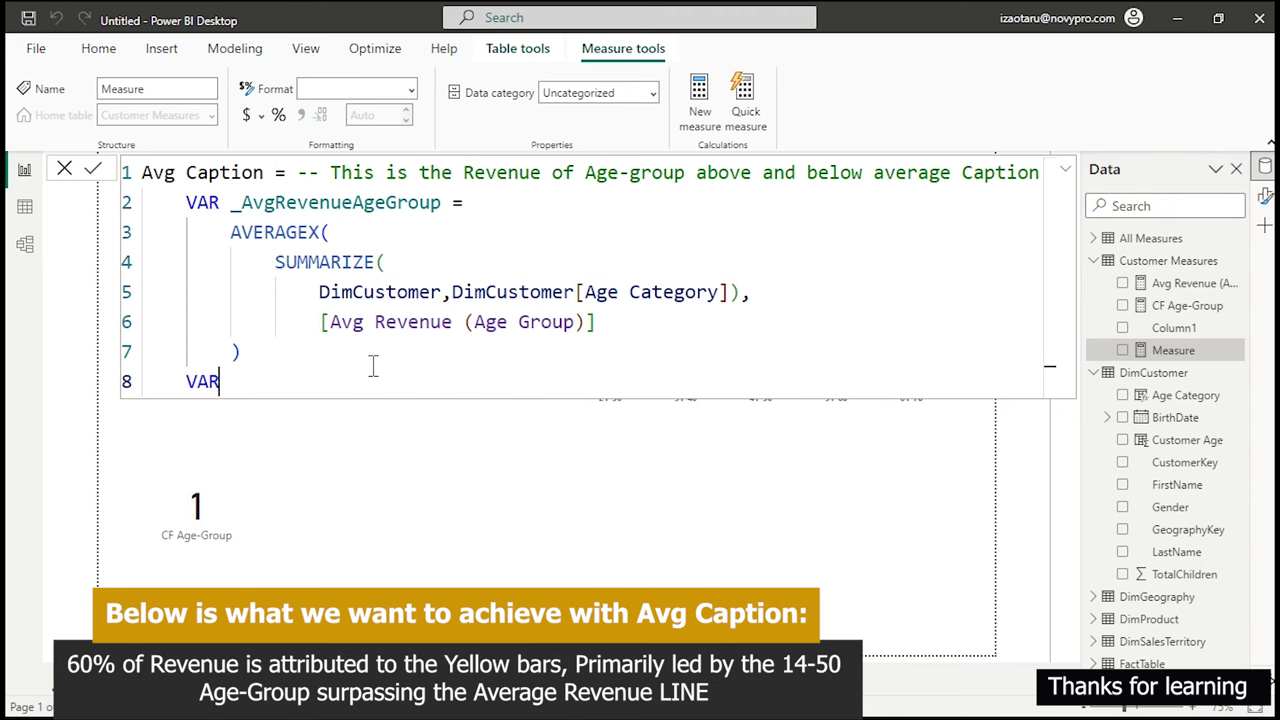
{"action": "type", "text": " Rev"}
{"action": "key", "text": "BackSpace"}
{"action": "key", "text": "BackSpace"}
{"action": "key", "text": "BackSpace"}
{"action": "type", "text": "_Reve"}
{"action": "key", "text": "BackSpace"}
{"action": "type", "text": "enueFilteredTable"}
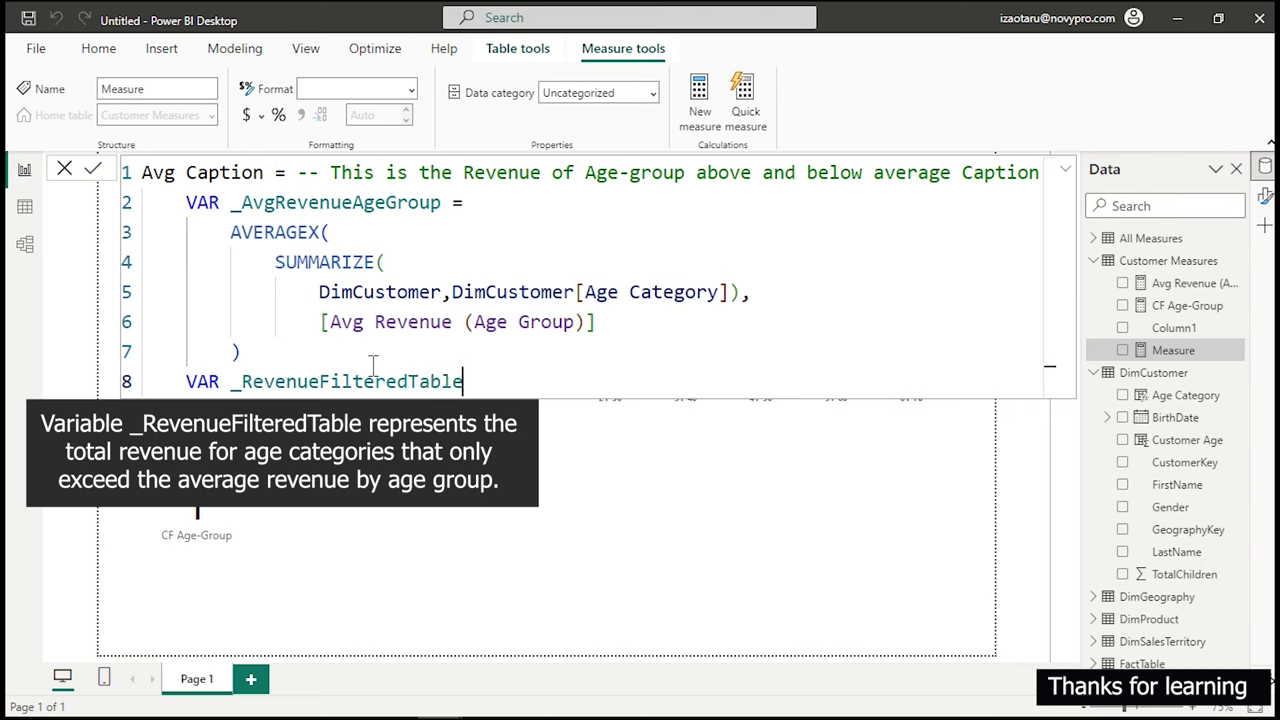
{"action": "type", "text": " ="}
{"action": "key", "text": "shift+Return"}
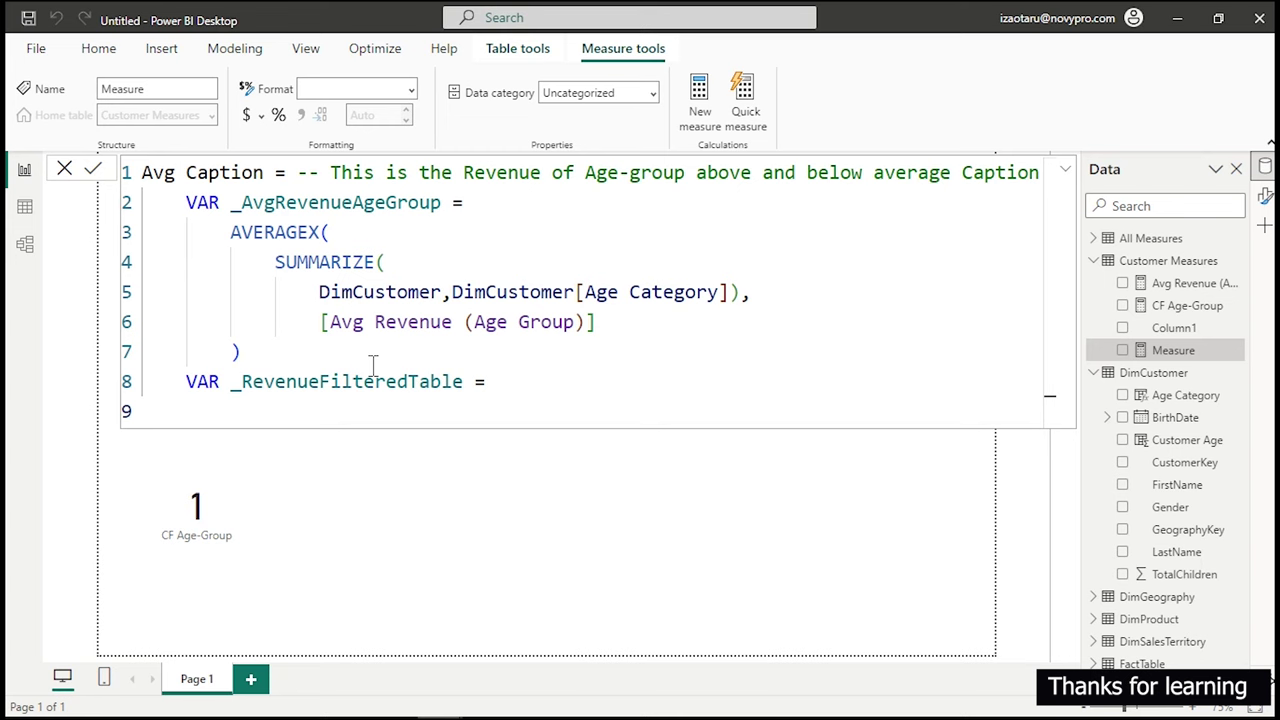
Start the _RevenueFilteredTable expression with a SUMX function and nest a FILTER function as its table argument on the following line.
{"action": "type", "text": "sumx"}
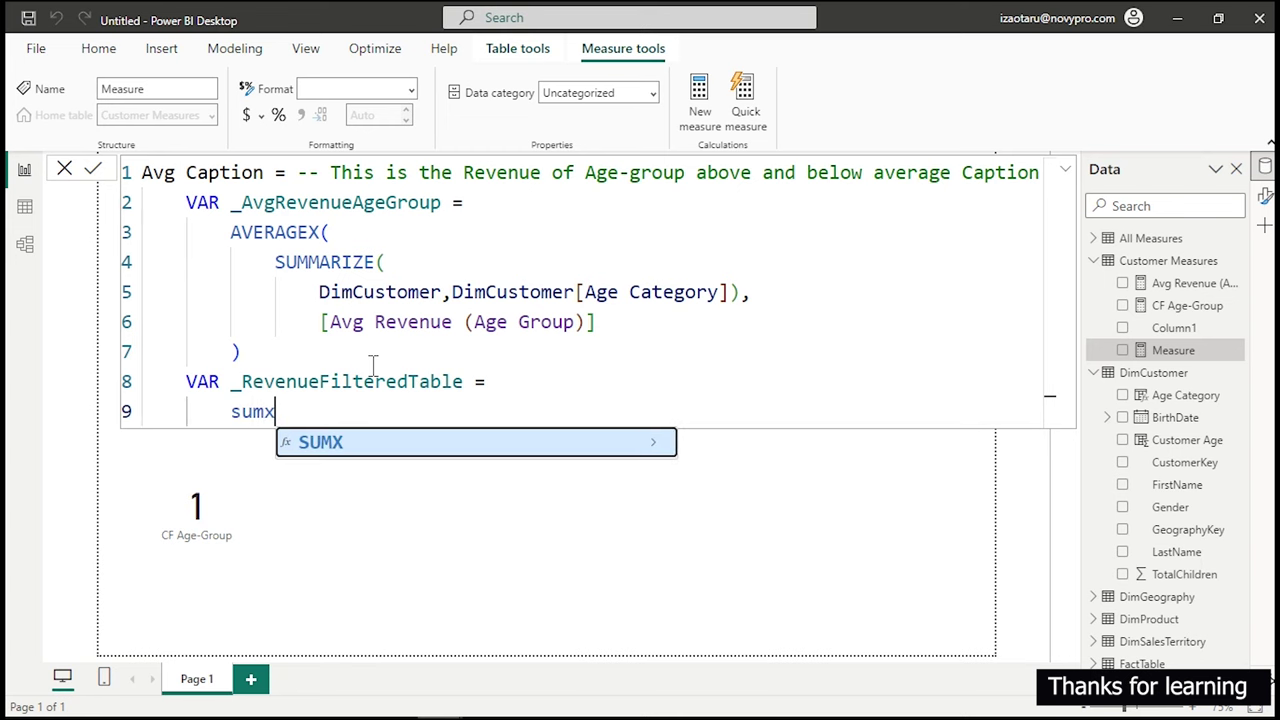
{"action": "key", "text": "Tab"}
{"action": "key", "text": "shift+Return"}
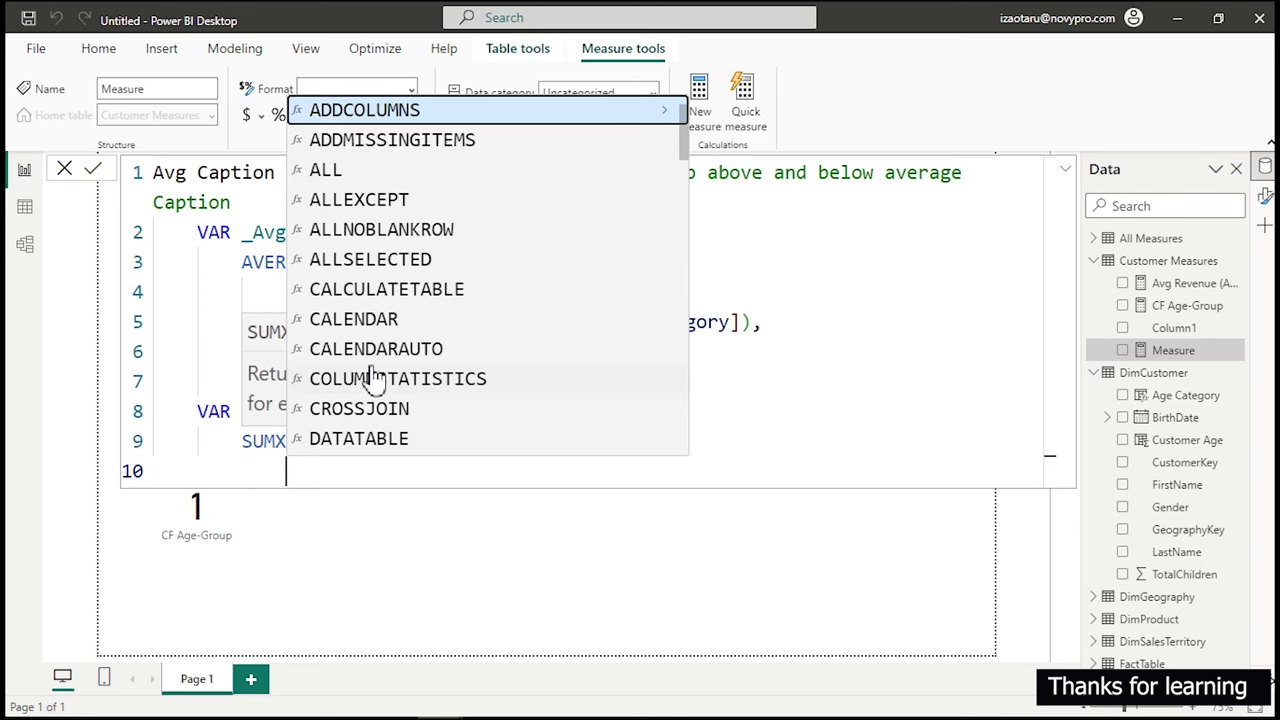
{"action": "scroll", "coordinate": [373, 377], "scroll_direction": "down", "scroll_amount": 1, "text": "ctrl"}
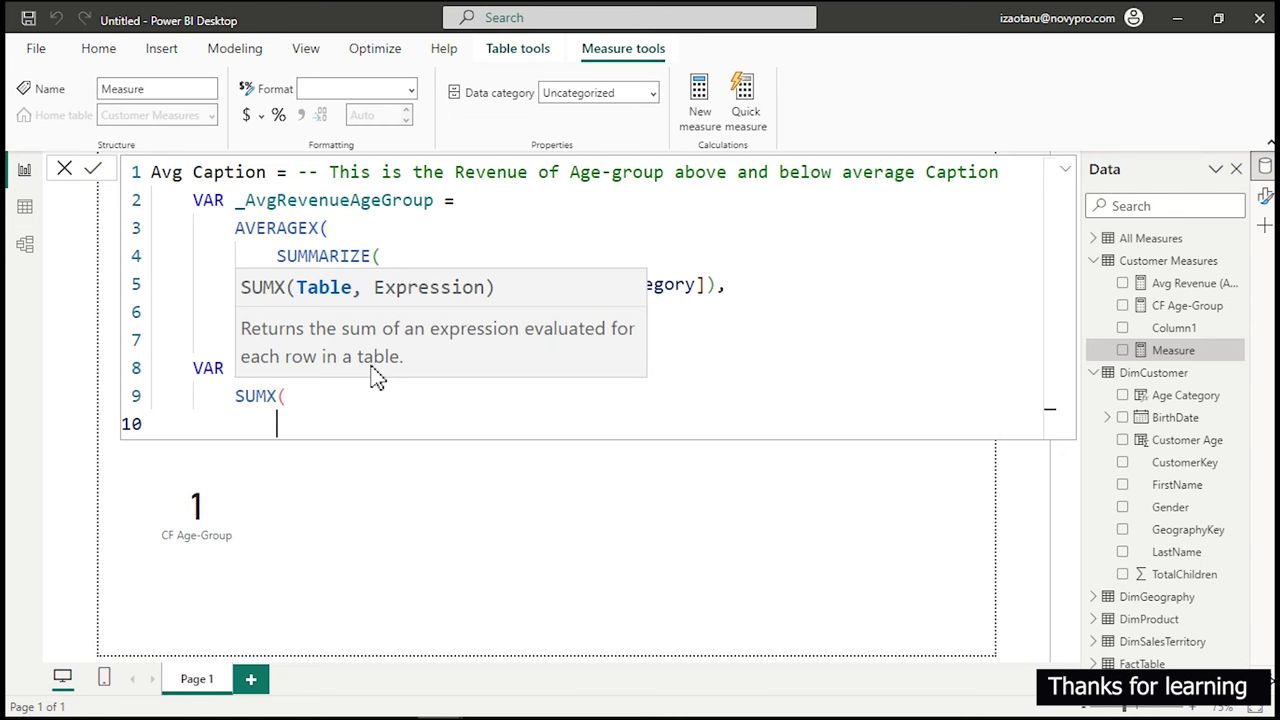
{"action": "type", "text": "fil"}
{"action": "key", "text": "Tab"}
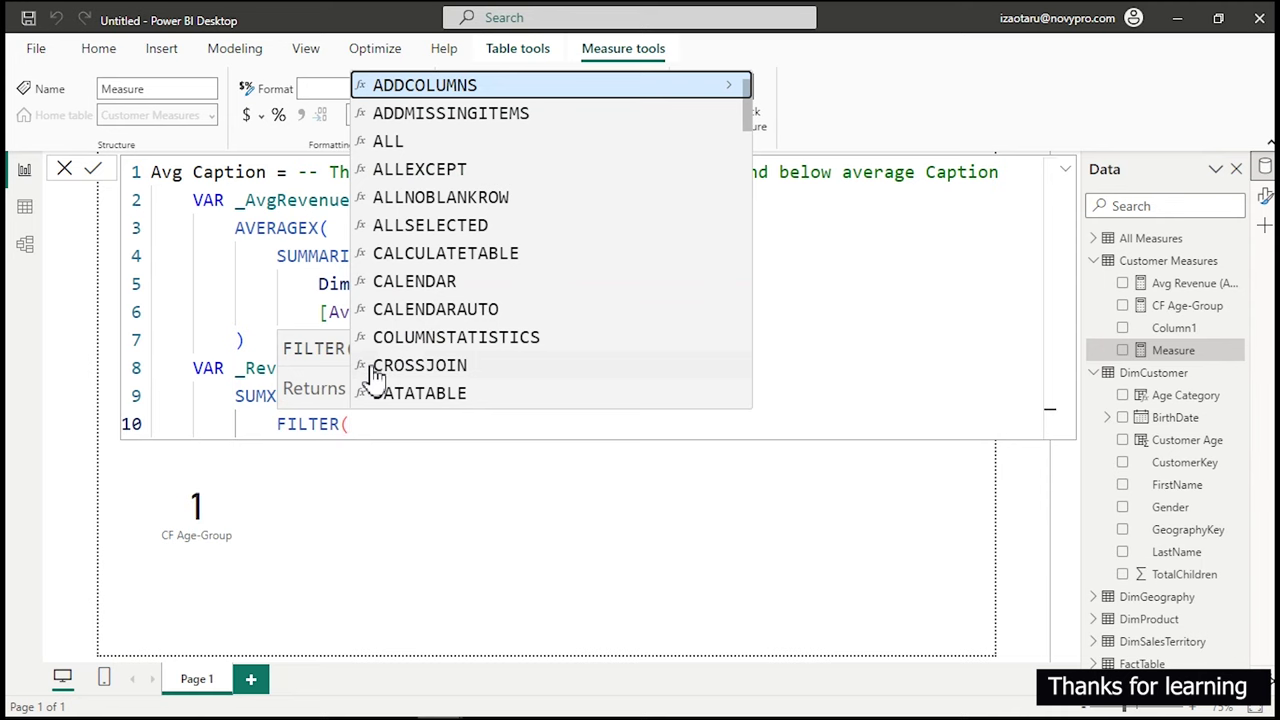
Give FILTER a SUMMARIZE of the DimCustomer table grouped by DimCustomer[Age Category] as its table, closing SUMMARIZE with a trailing comma.
{"action": "key", "text": "Return"}
{"action": "type", "text": "su"}
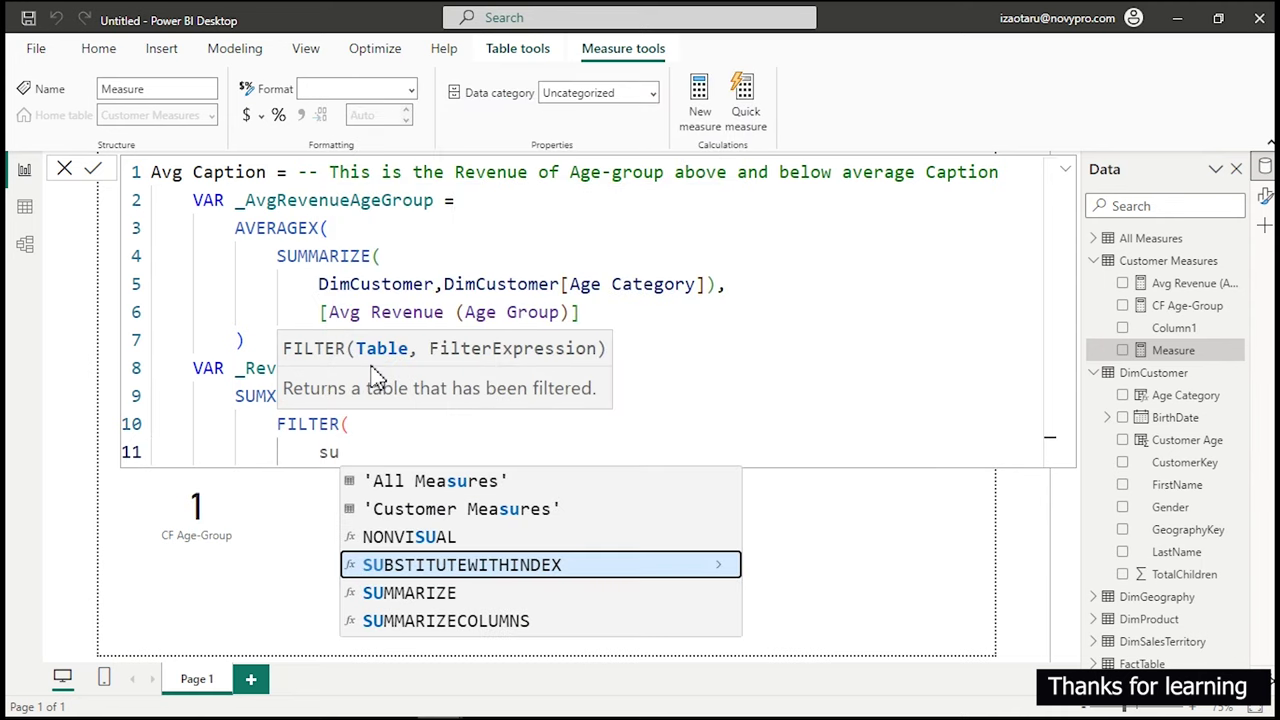
{"action": "key", "text": "Down"}
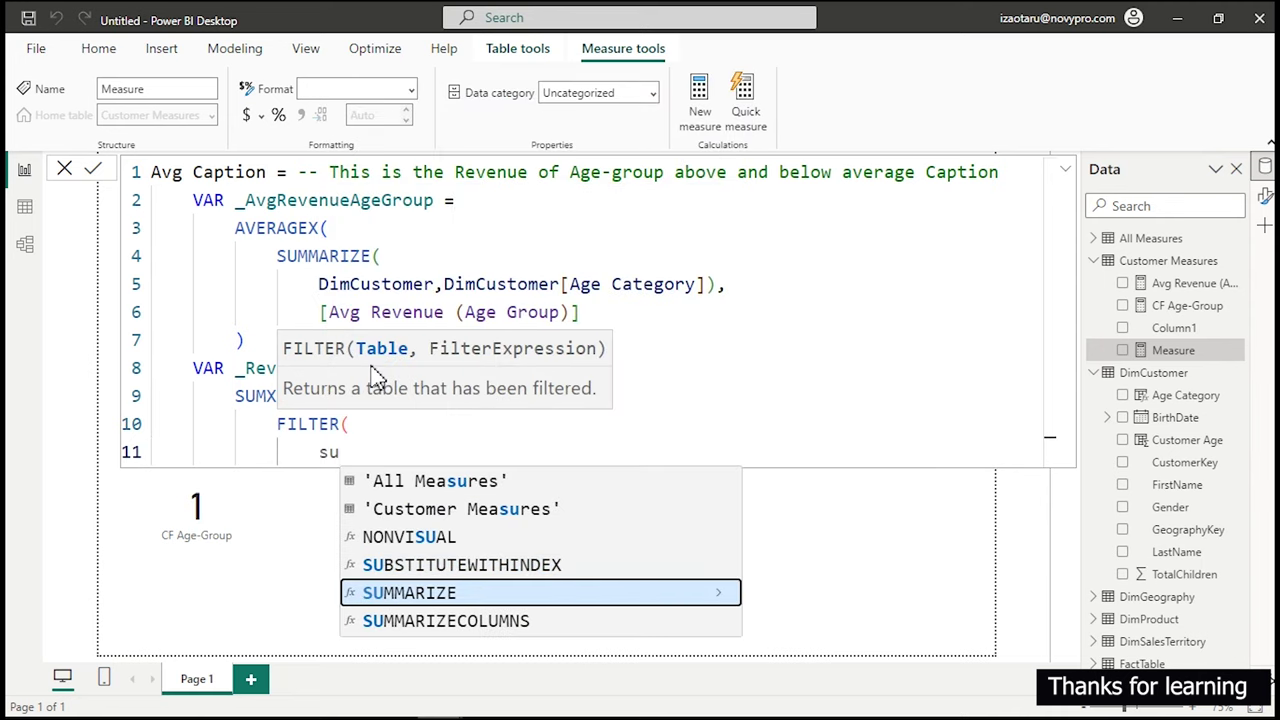
{"action": "key", "text": "Tab"}
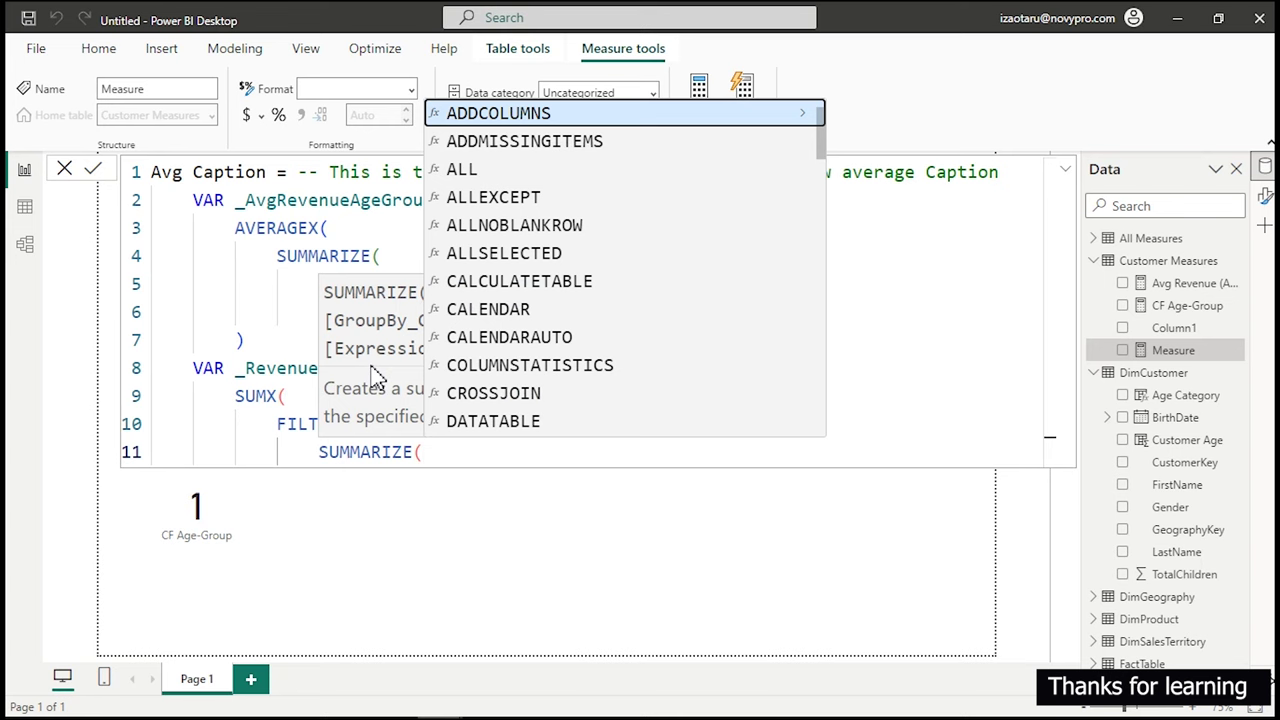
{"action": "key", "text": "Escape"}
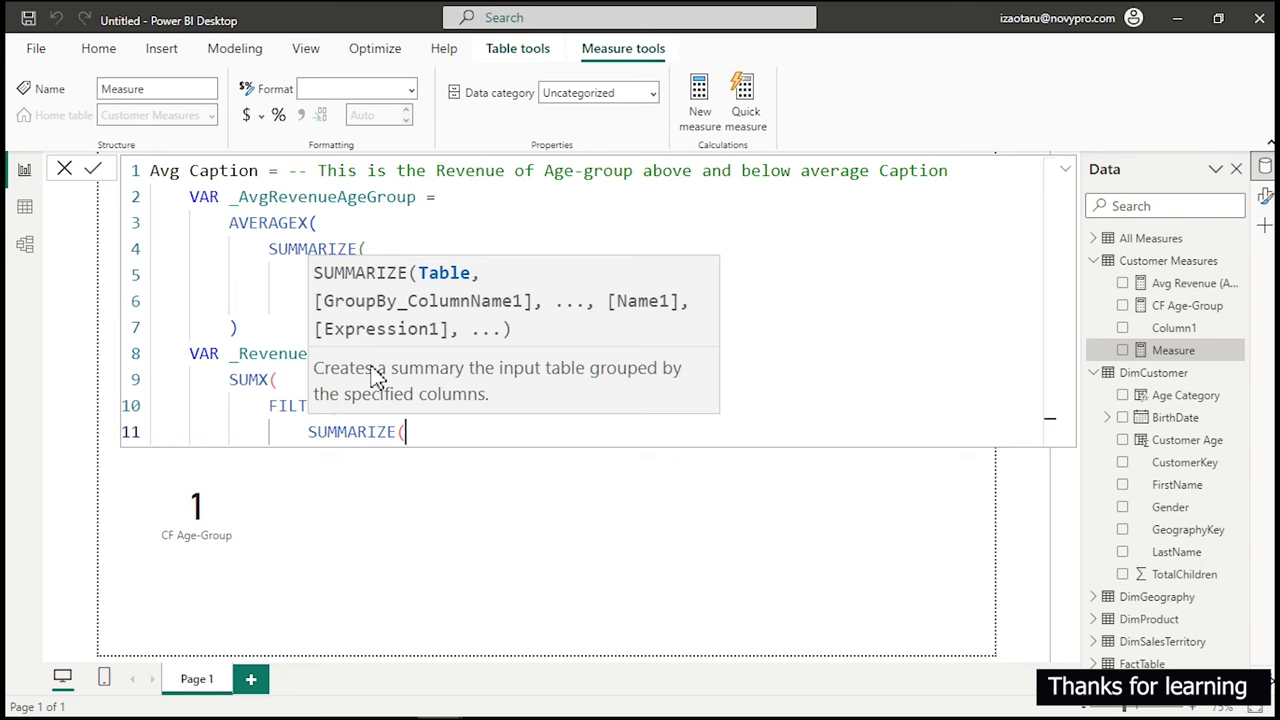
{"action": "type", "text": "Dim"}
{"action": "key", "text": "Tab"}
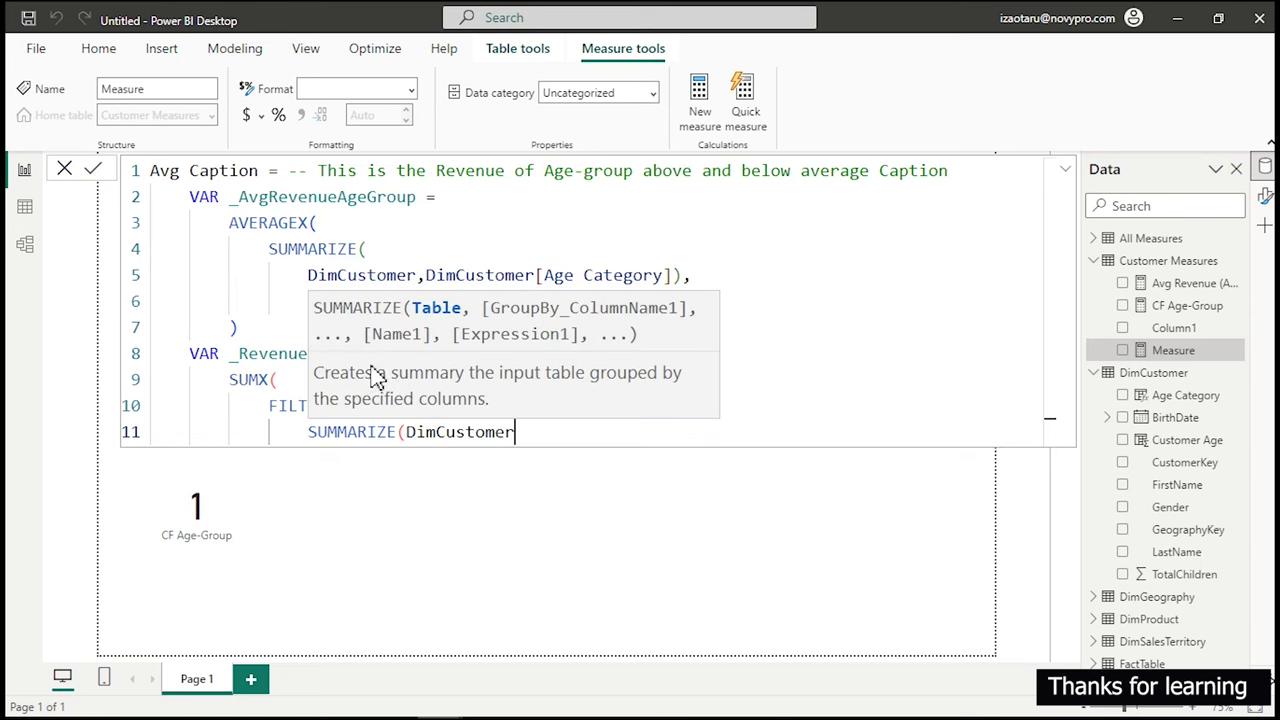
{"action": "type", "text": ","}
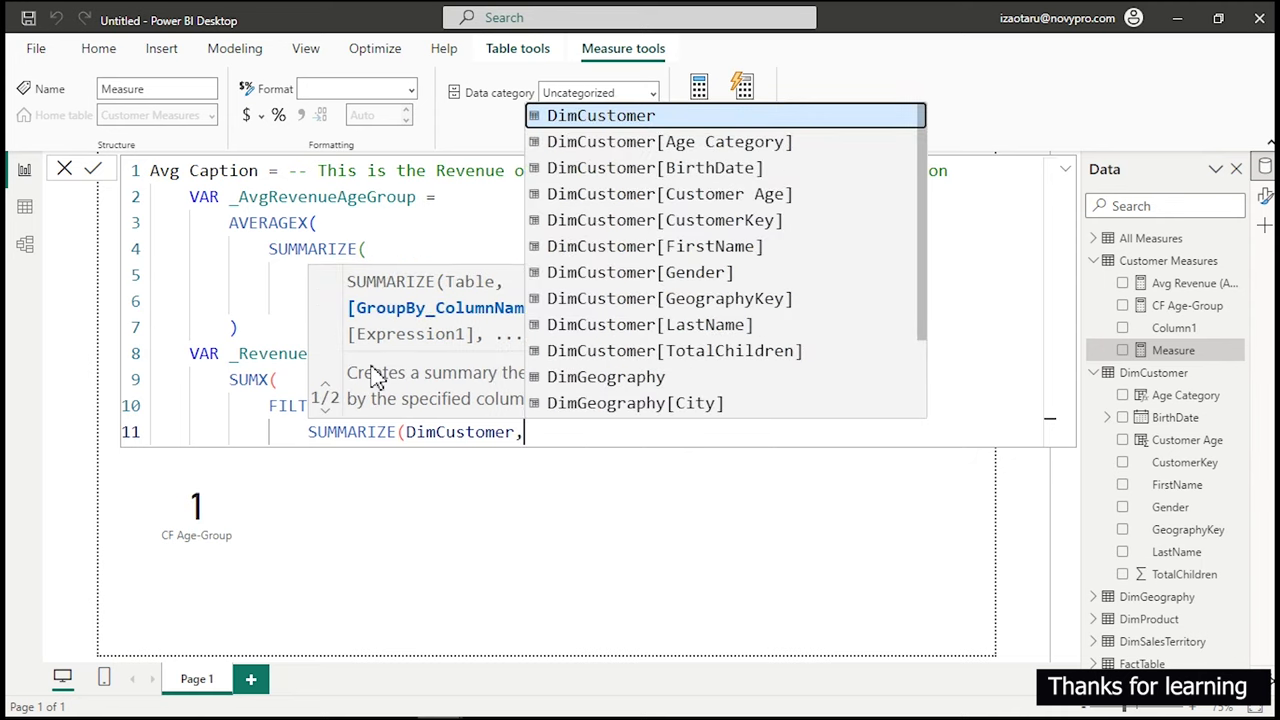
{"action": "type", "text": "age"}
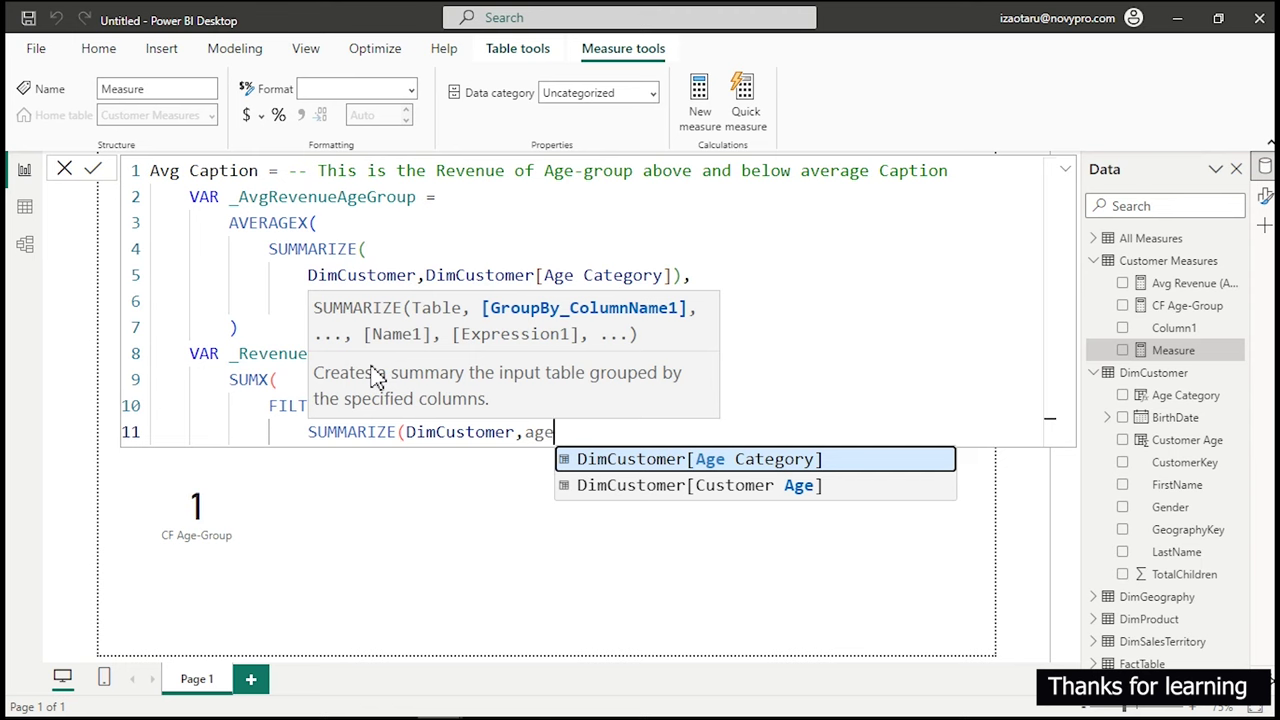
{"action": "key", "text": "Tab"}
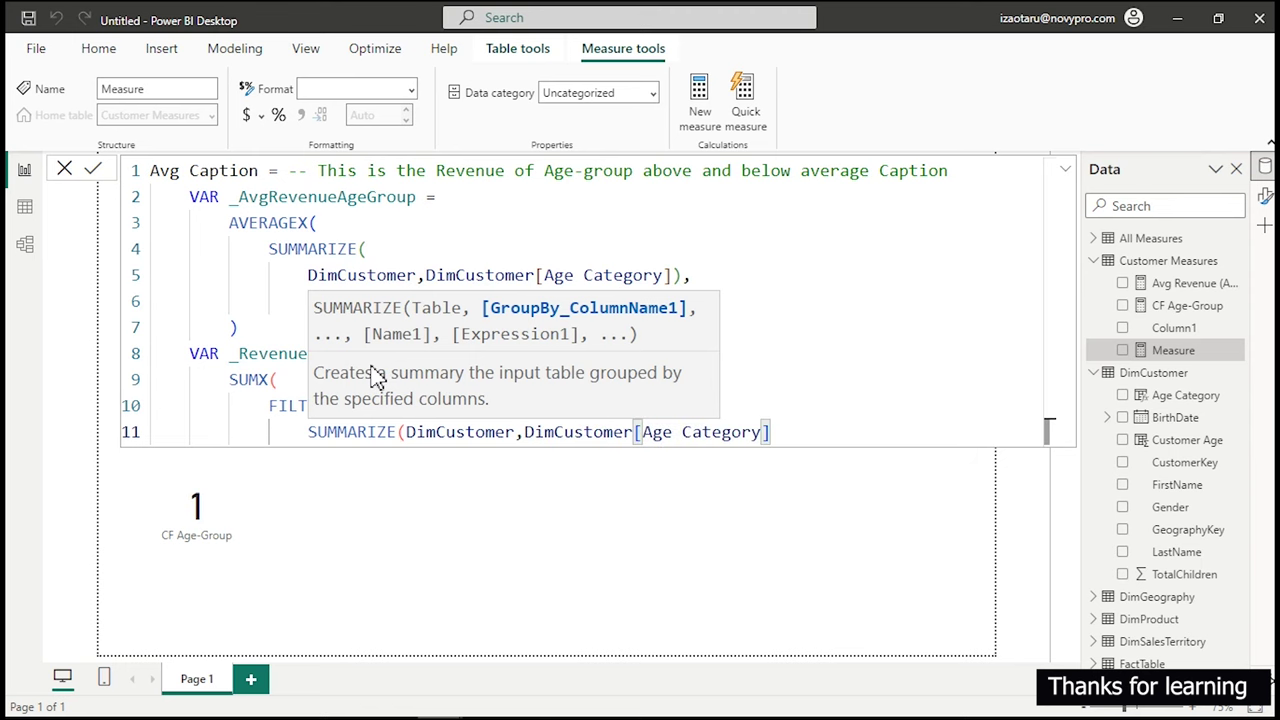
{"action": "type", "text": "),"}
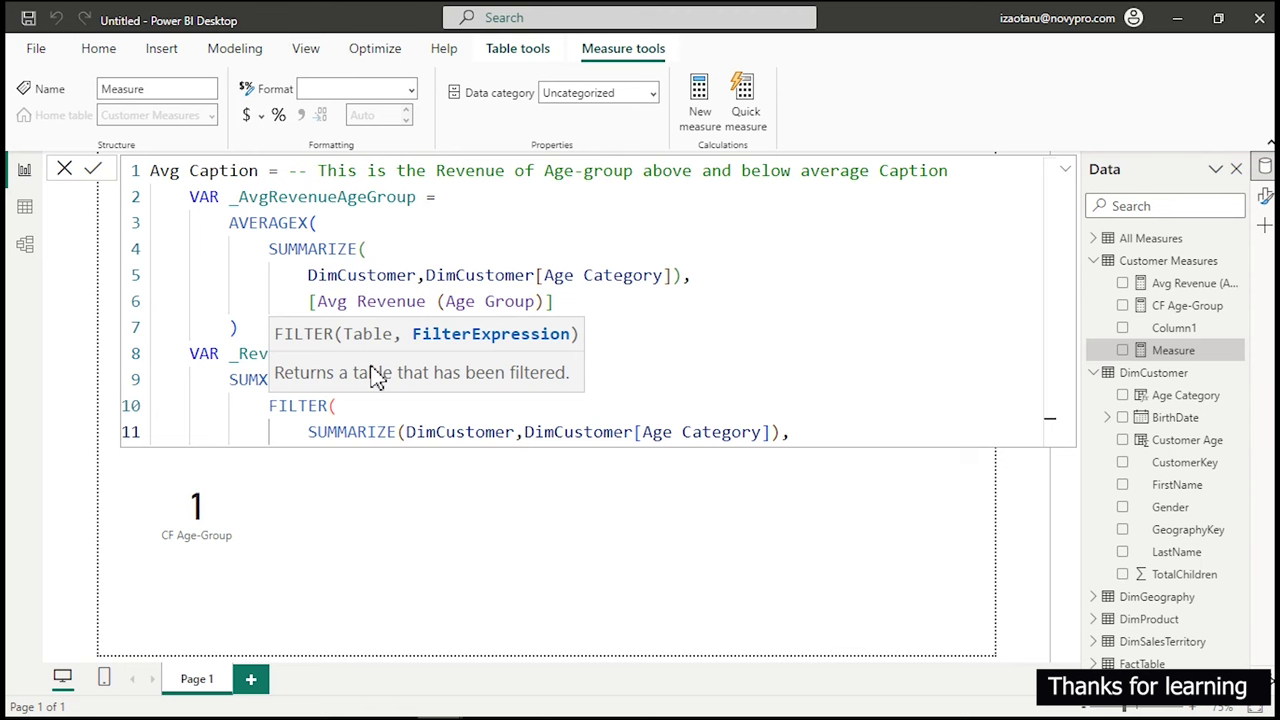
Set the FILTER condition to [Total Revenue]>_AvgRevenueAgeGroup and close FILTER on its own line with a trailing comma.
{"action": "key", "text": "shift+Return"}
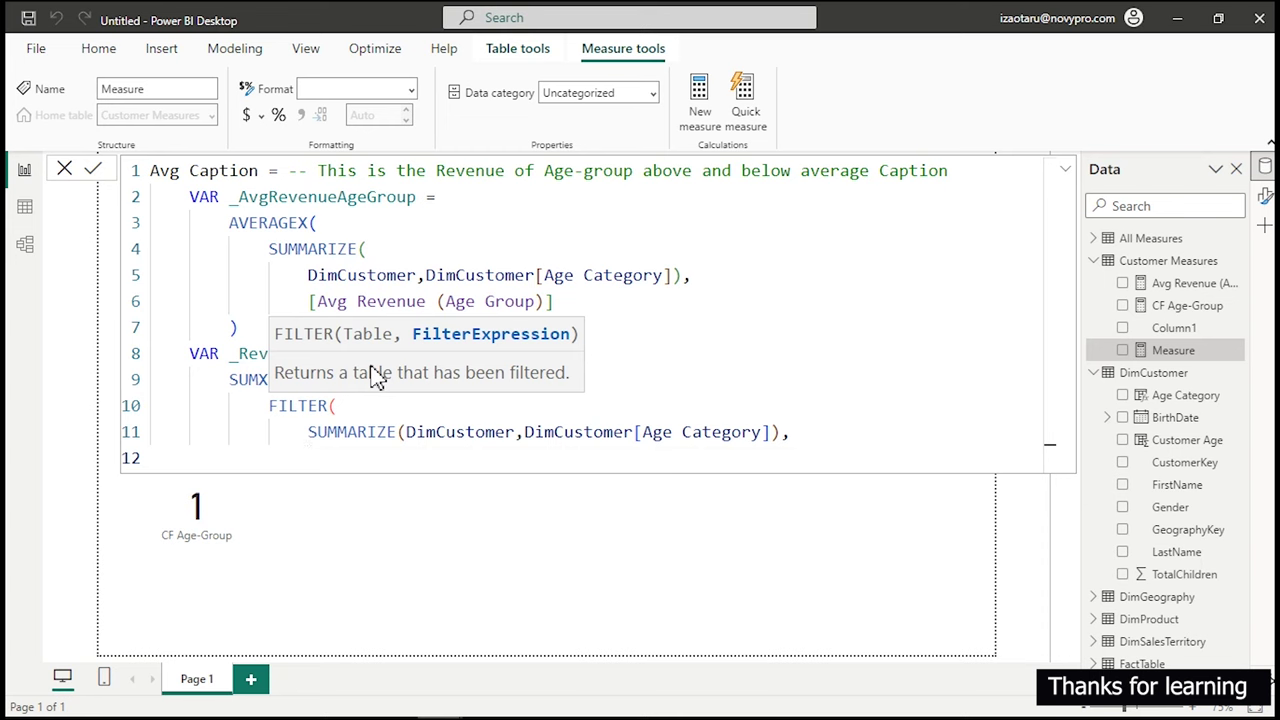
{"action": "type", "text": "["}
{"action": "key", "text": "Down"}
{"action": "key", "text": "Down"}
{"action": "key", "text": "Down"}
{"action": "key", "text": "Tab"}
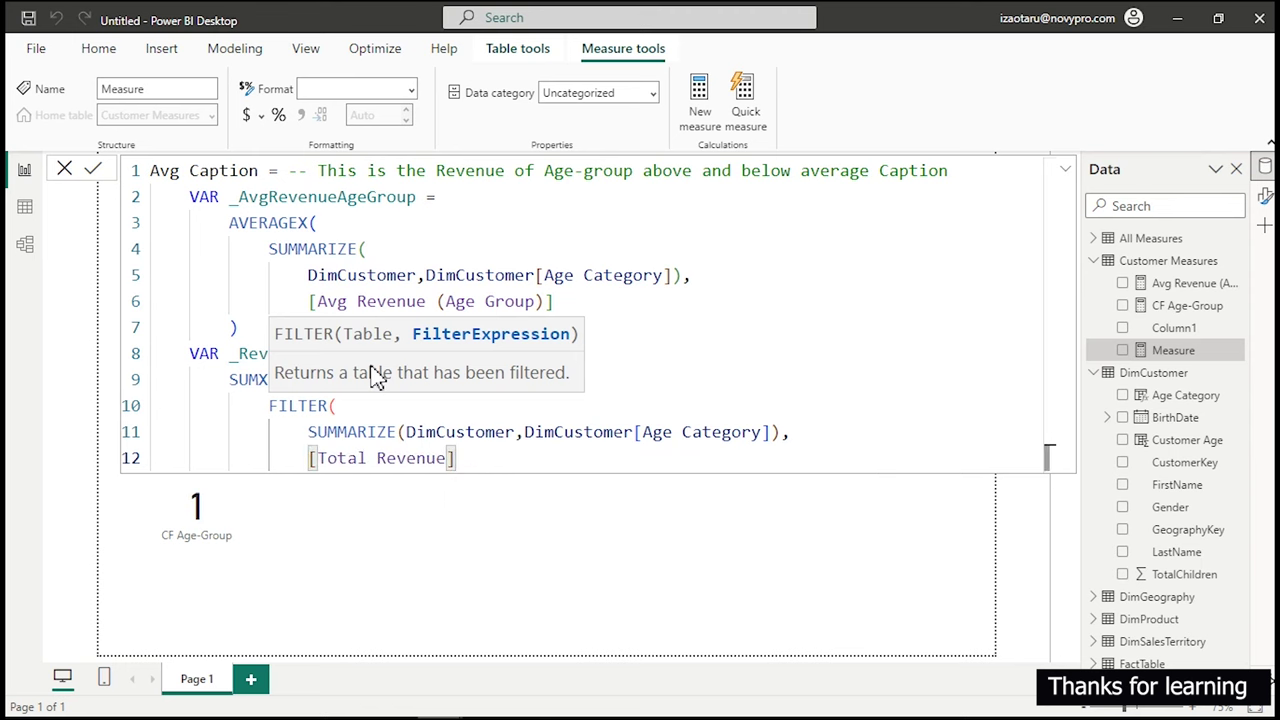
{"action": "type", "text": ">["}
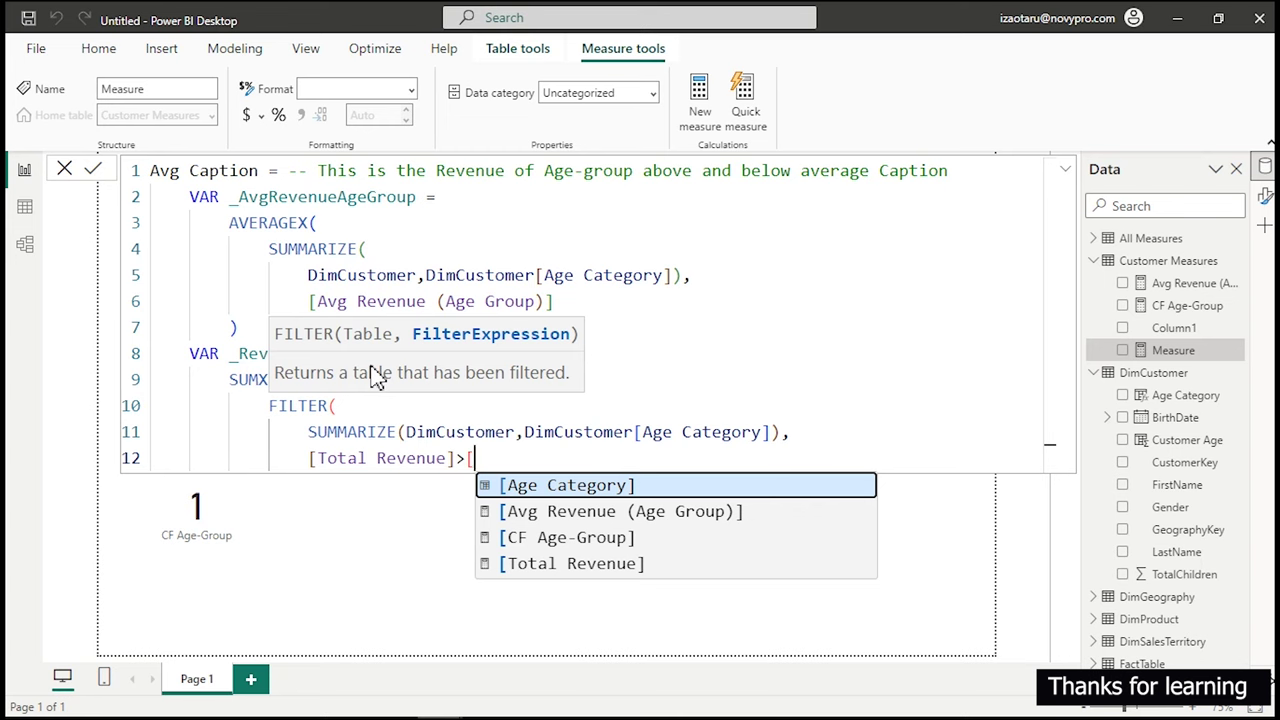
{"action": "key", "text": "BackSpace"}
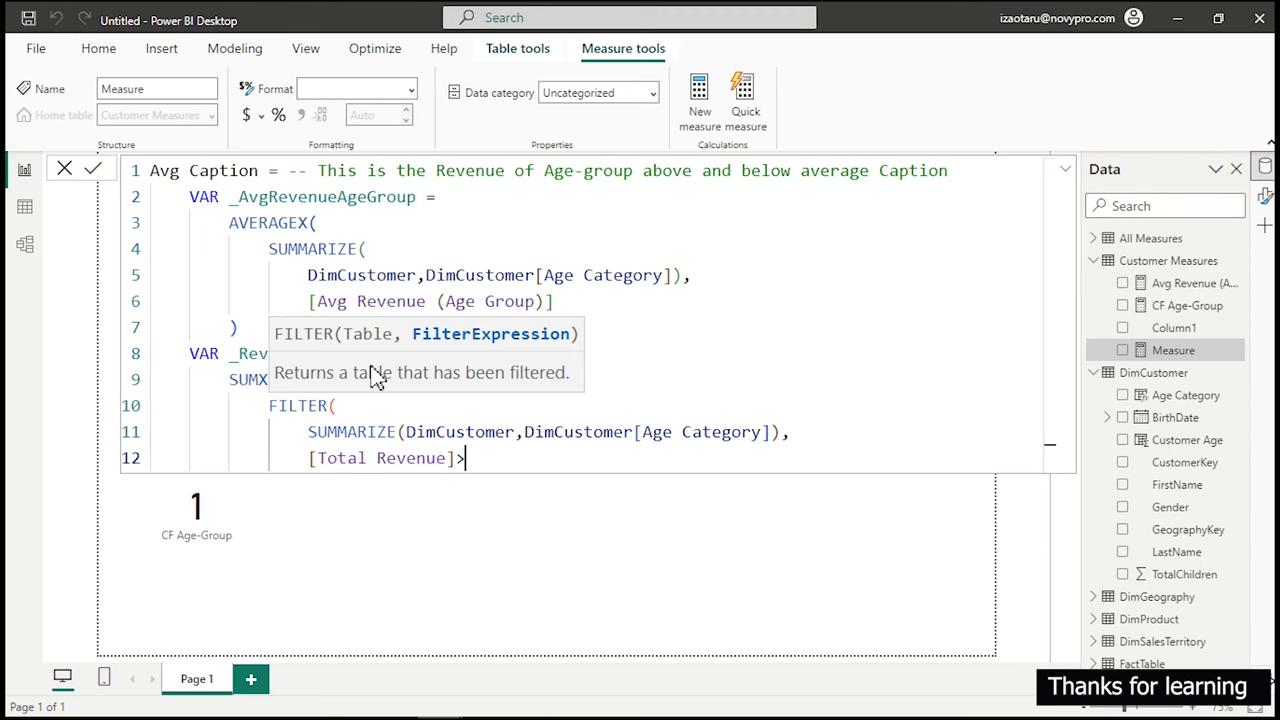
{"action": "type", "text": "_"}
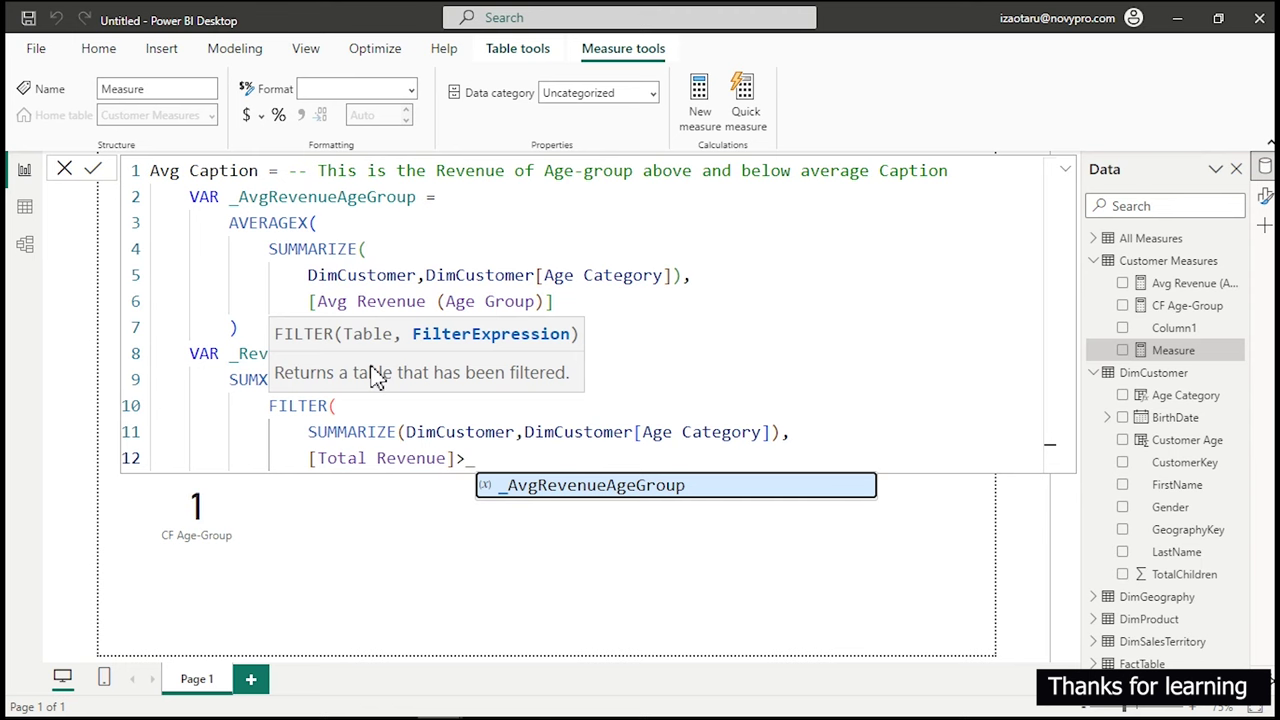
{"action": "key", "text": "Tab"}
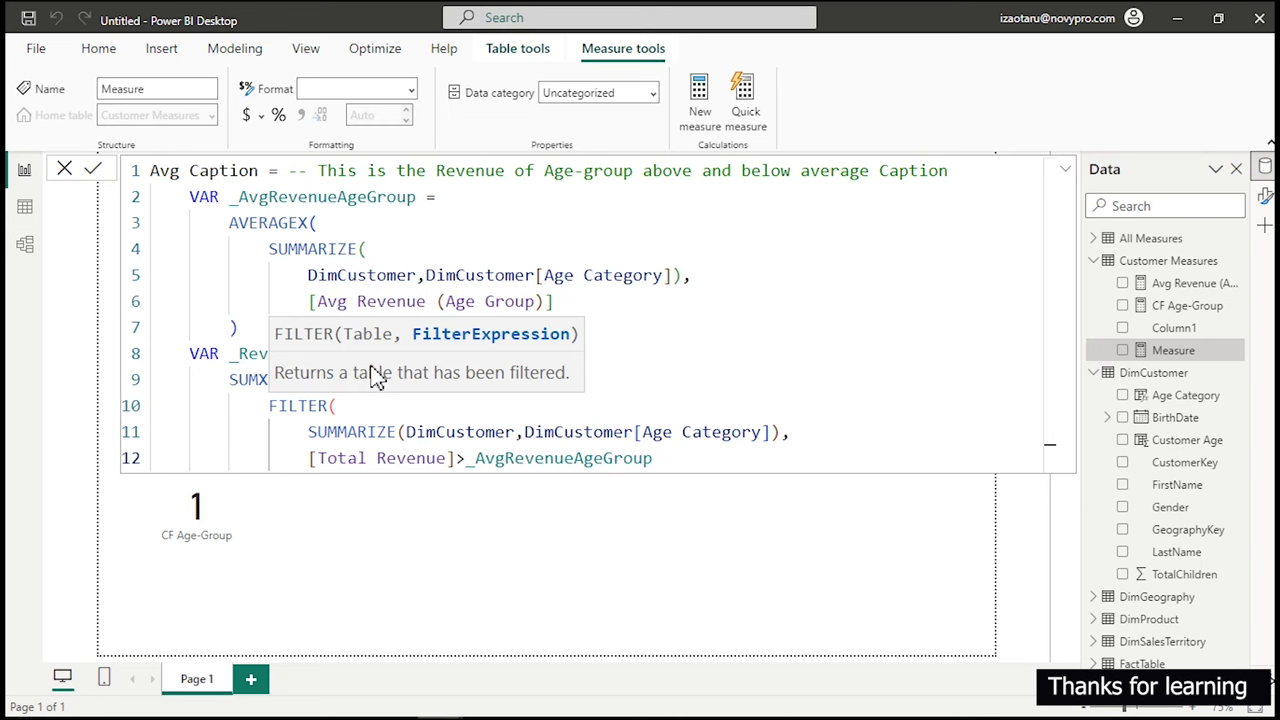
{"action": "key", "text": "Return"}
{"action": "type", "text": "),"}
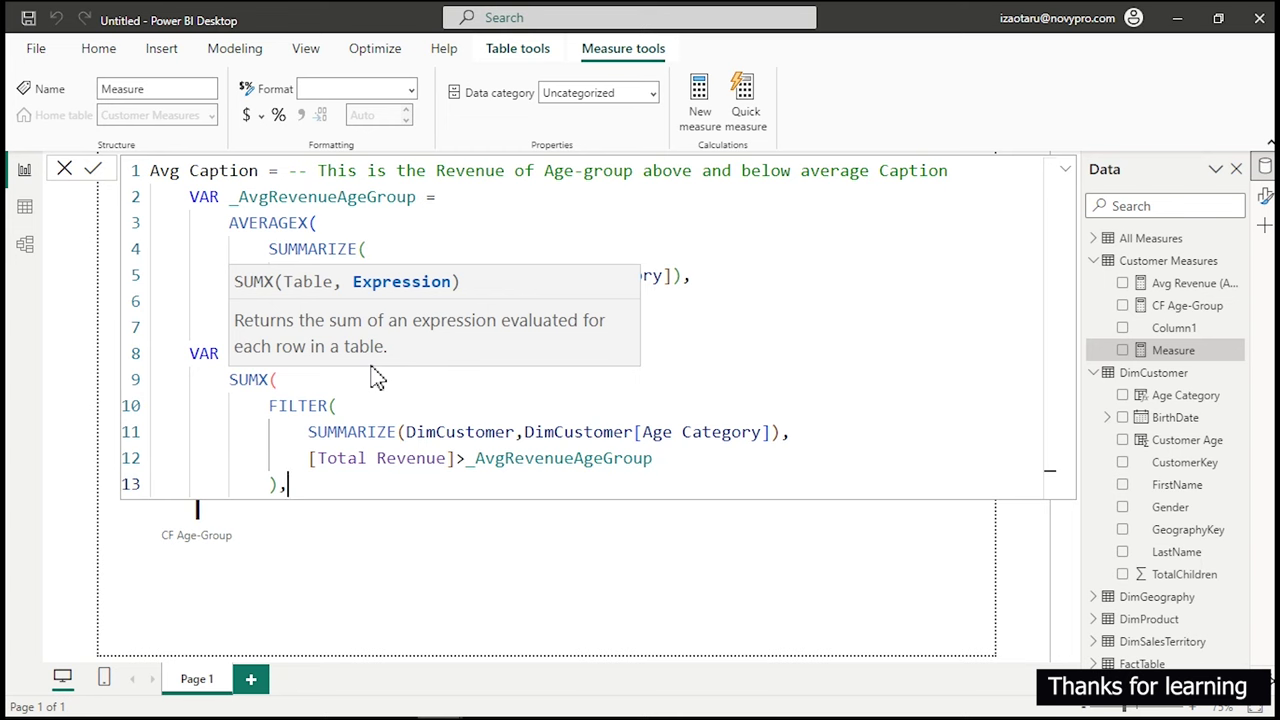
Give SUMX the measure [Total Revenue] as its expression and close the function on its own line.
{"action": "key", "text": "Return"}
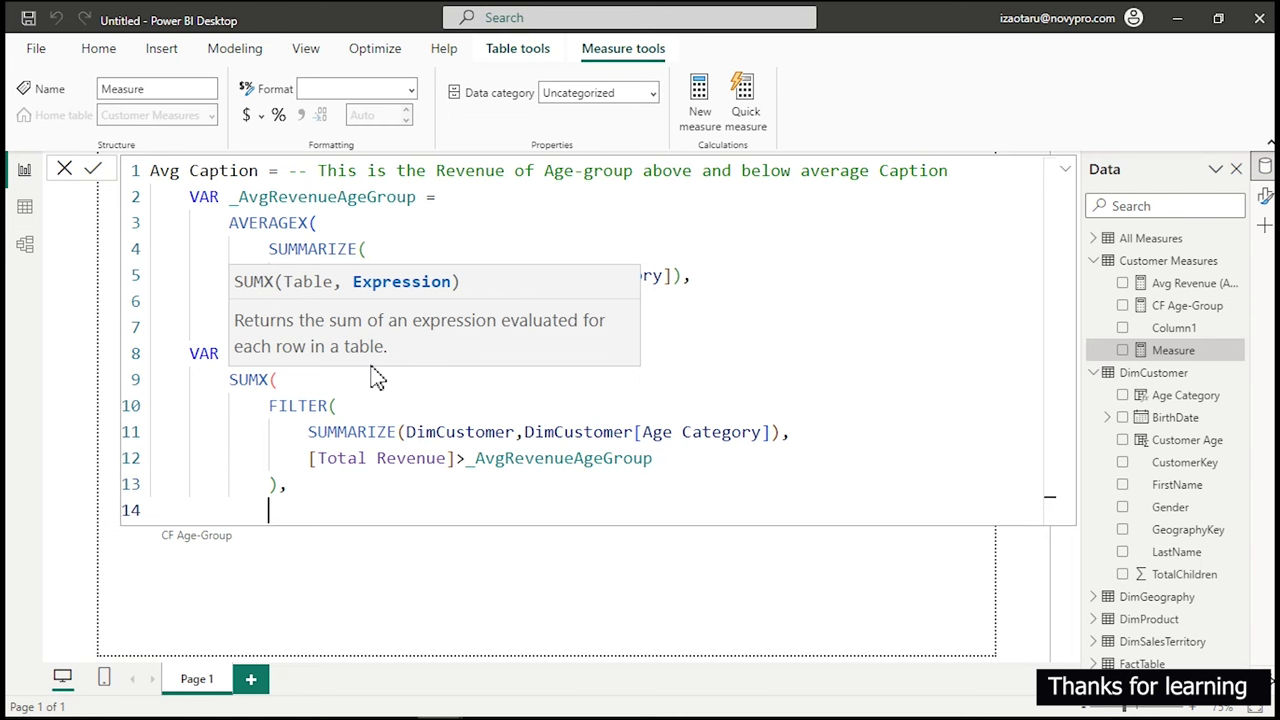
{"action": "type", "text": "["}
{"action": "key", "text": "Down"}
{"action": "key", "text": "Down"}
{"action": "key", "text": "Down"}
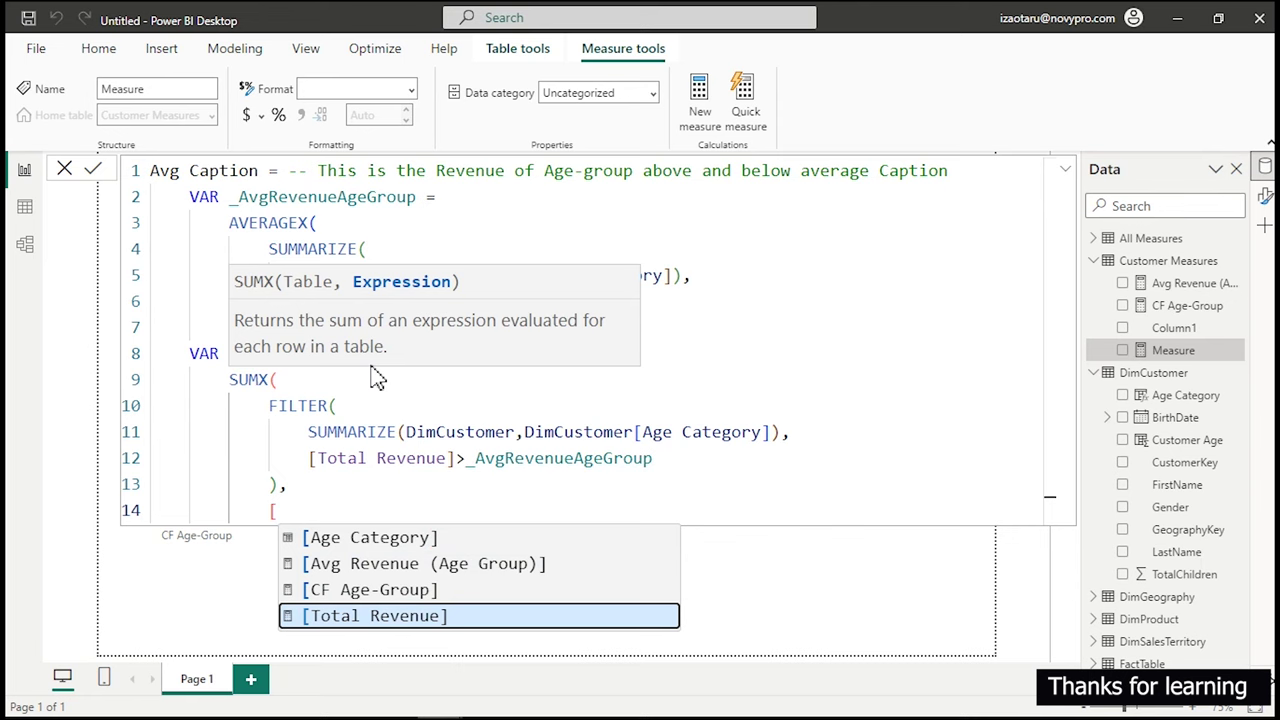
{"action": "key", "text": "Tab"}
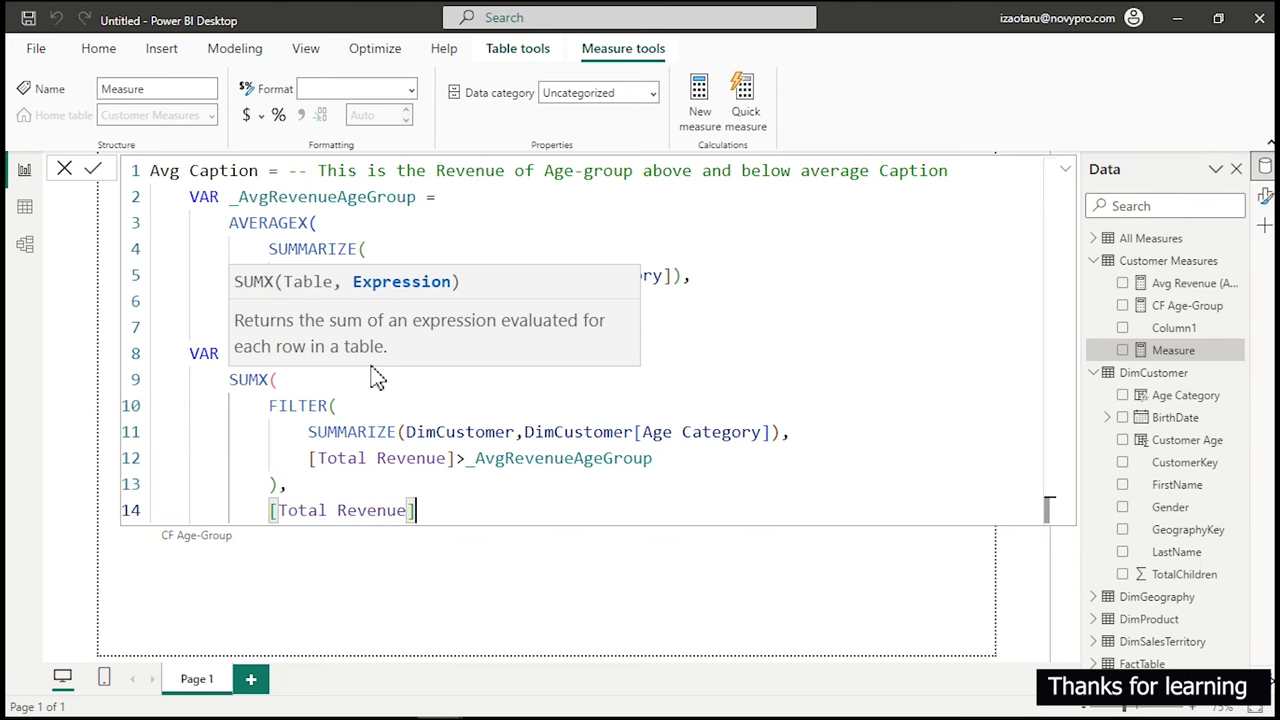
{"action": "key", "text": "Return"}
{"action": "type", "text": ")"}
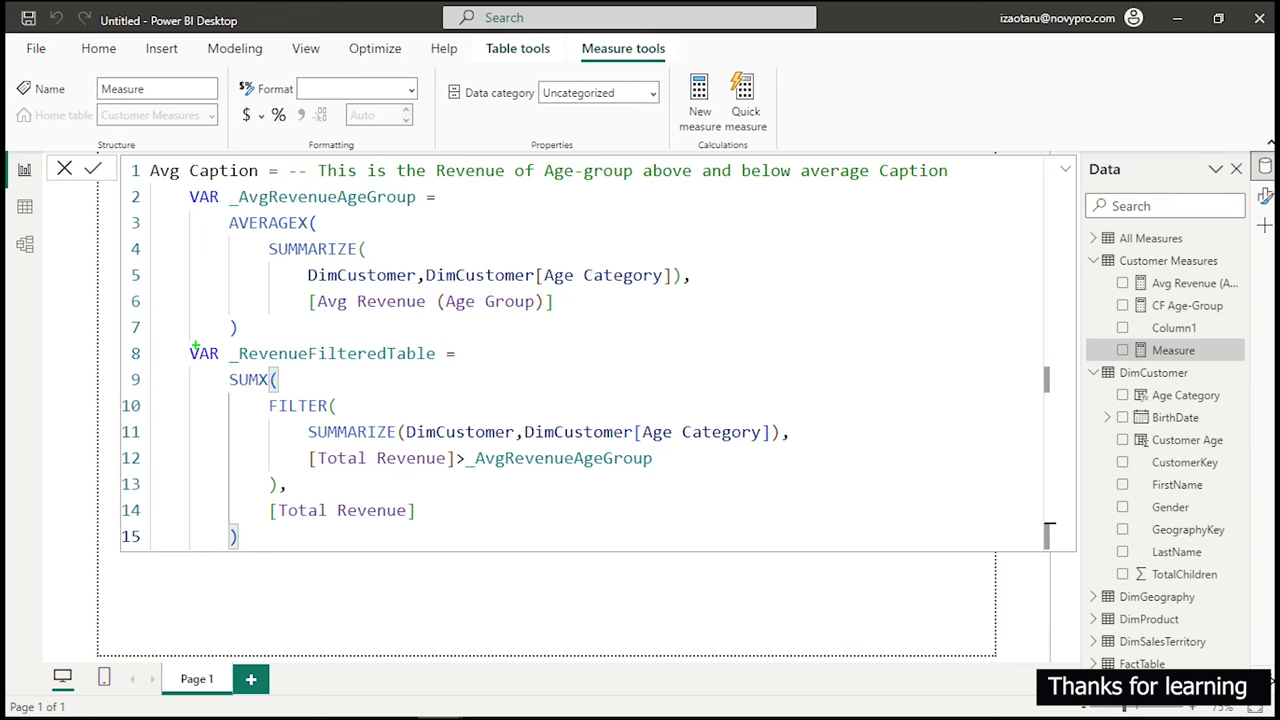
{"action": "mouse_move", "coordinate": [184, 329]}
{"action": "left_mouse_down"}
{"action": "mouse_move", "coordinate": [212, 368]}
{"action": "mouse_move", "coordinate": [413, 530]}
{"action": "mouse_move", "coordinate": [766, 571]}
{"action": "mouse_move", "coordinate": [865, 550]}
{"action": "left_mouse_up"}
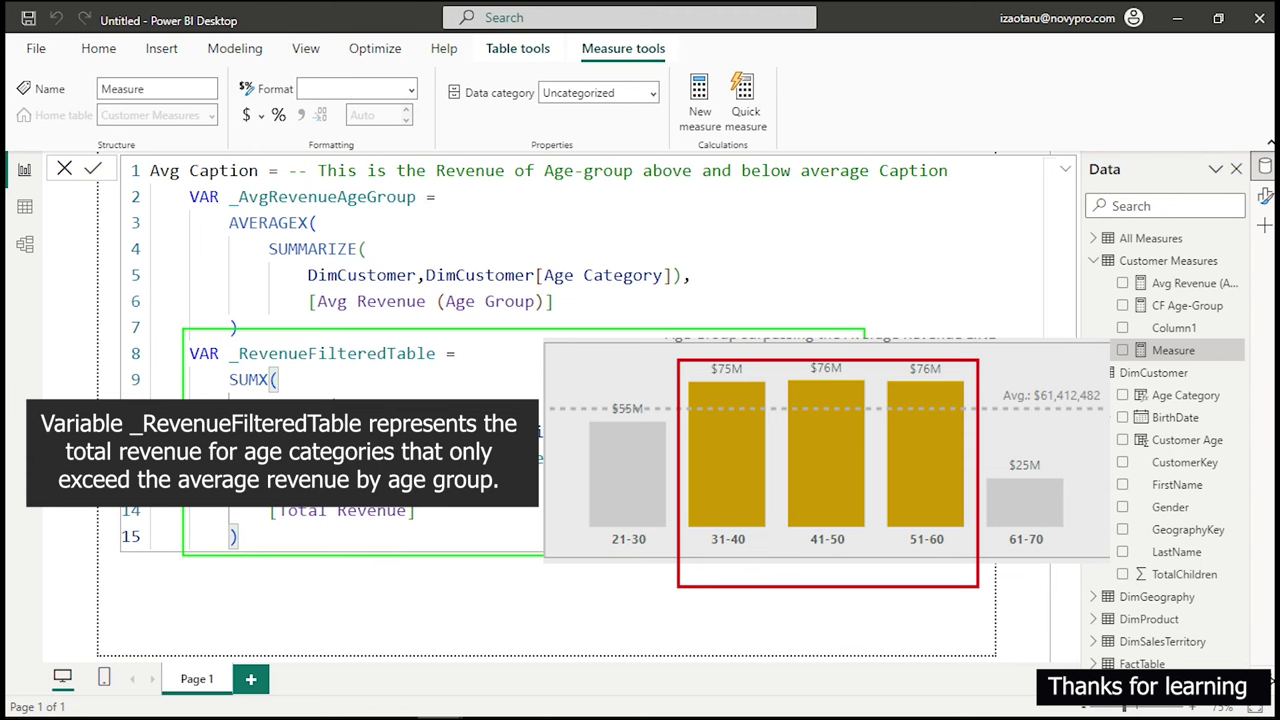
{"action": "mouse_move", "coordinate": [368, 594]}
{"action": "left_mouse_down"}
{"action": "mouse_move", "coordinate": [356, 606]}
{"action": "mouse_move", "coordinate": [418, 620]}
{"action": "left_mouse_up"}
{"action": "mouse_move", "coordinate": [446, 596]}
{"action": "left_mouse_down"}
{"action": "mouse_move", "coordinate": [536, 596]}
{"action": "mouse_move", "coordinate": [528, 632]}
{"action": "mouse_move", "coordinate": [548, 610]}
{"action": "left_mouse_up"}
{"action": "mouse_move", "coordinate": [566, 604]}
{"action": "left_mouse_down"}
{"action": "mouse_move", "coordinate": [600, 598]}
{"action": "mouse_move", "coordinate": [622, 620]}
{"action": "left_mouse_up"}
{"action": "left_click_drag", "start_coordinate": [630, 590], "coordinate": [662, 586]}
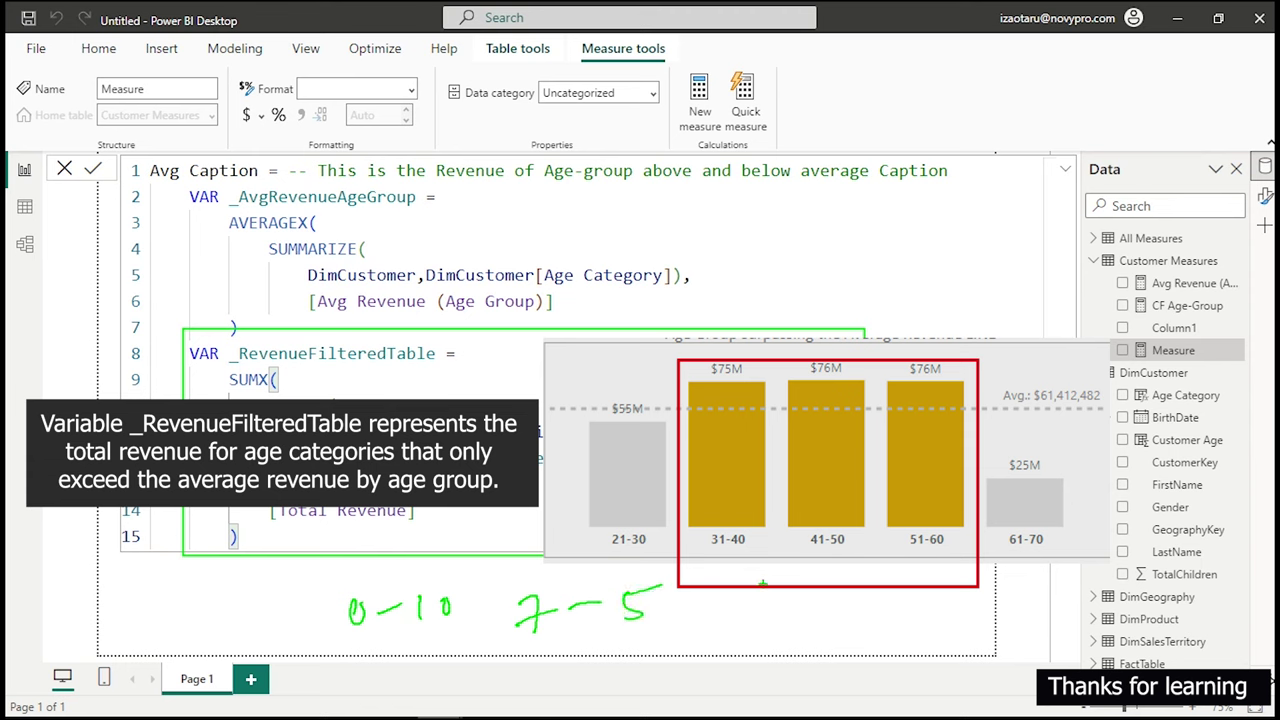
{"action": "left_click_drag", "start_coordinate": [742, 598], "coordinate": [776, 620]}
{"action": "left_click_drag", "start_coordinate": [794, 598], "coordinate": [842, 592]}
{"action": "mouse_move", "coordinate": [856, 593]}
{"action": "left_mouse_down"}
{"action": "mouse_move", "coordinate": [868, 590]}
{"action": "mouse_move", "coordinate": [858, 620]}
{"action": "left_mouse_up"}
{"action": "left_click_drag", "start_coordinate": [898, 592], "coordinate": [896, 594]}
{"action": "mouse_move", "coordinate": [717, 592]}
{"action": "left_mouse_down"}
{"action": "mouse_move", "coordinate": [758, 661]}
{"action": "mouse_move", "coordinate": [881, 650]}
{"action": "mouse_move", "coordinate": [940, 604]}
{"action": "mouse_move", "coordinate": [924, 572]}
{"action": "mouse_move", "coordinate": [716, 590]}
{"action": "left_mouse_up"}
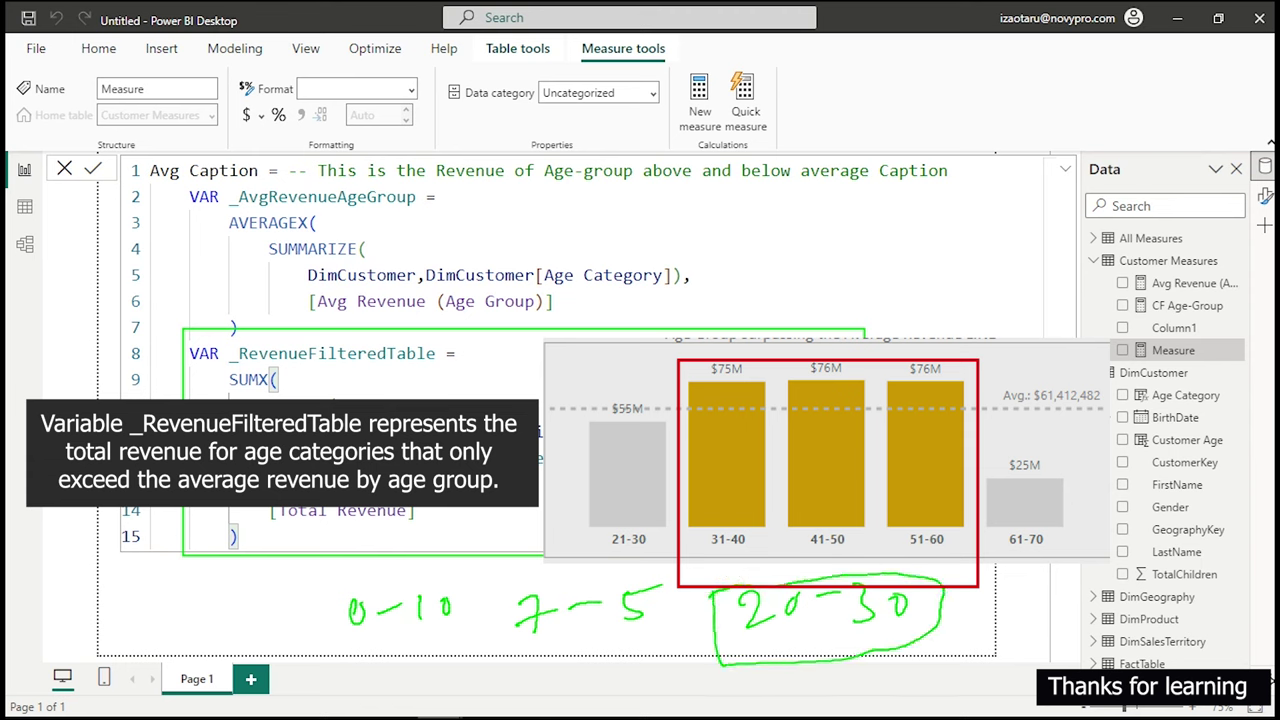
{"action": "left_click_drag", "start_coordinate": [766, 658], "coordinate": [850, 660]}
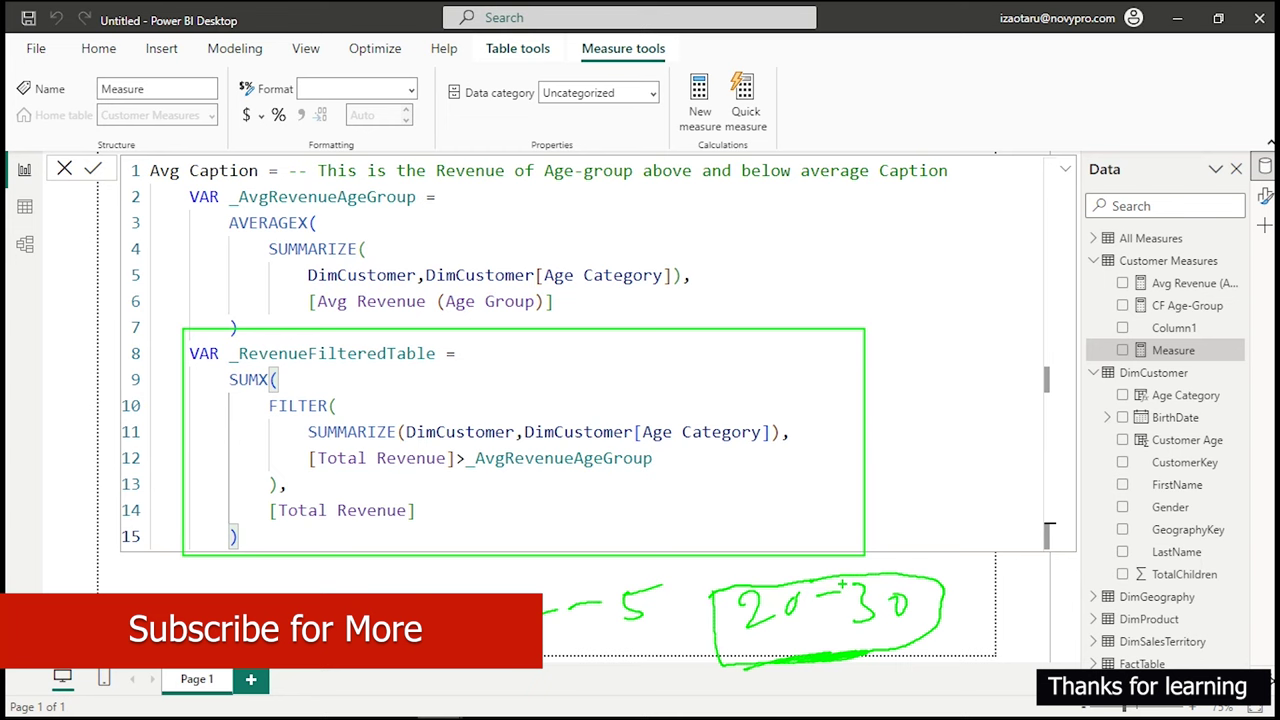
{"action": "key", "text": "Escape"}
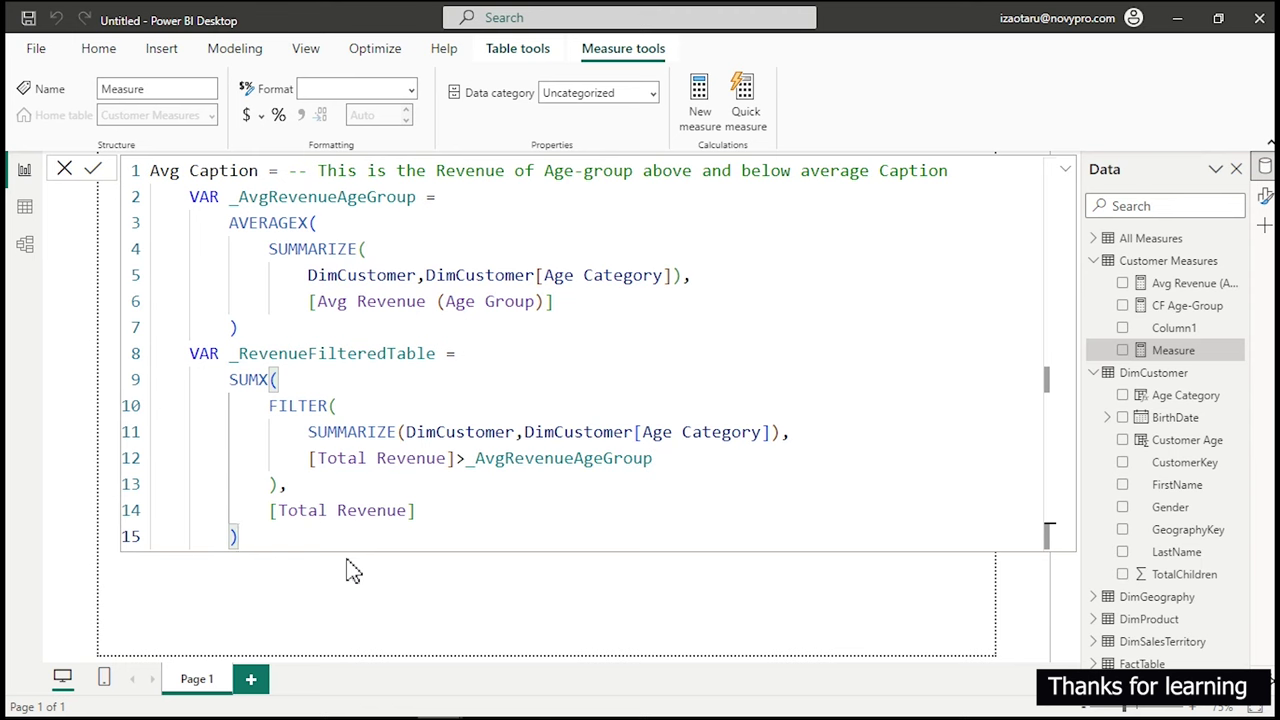
Declare a third variable named _TopAgeGroup below the SUMX block, ending with an equals sign and an indented new line for its expression.
{"action": "key", "text": "shift+Return"}
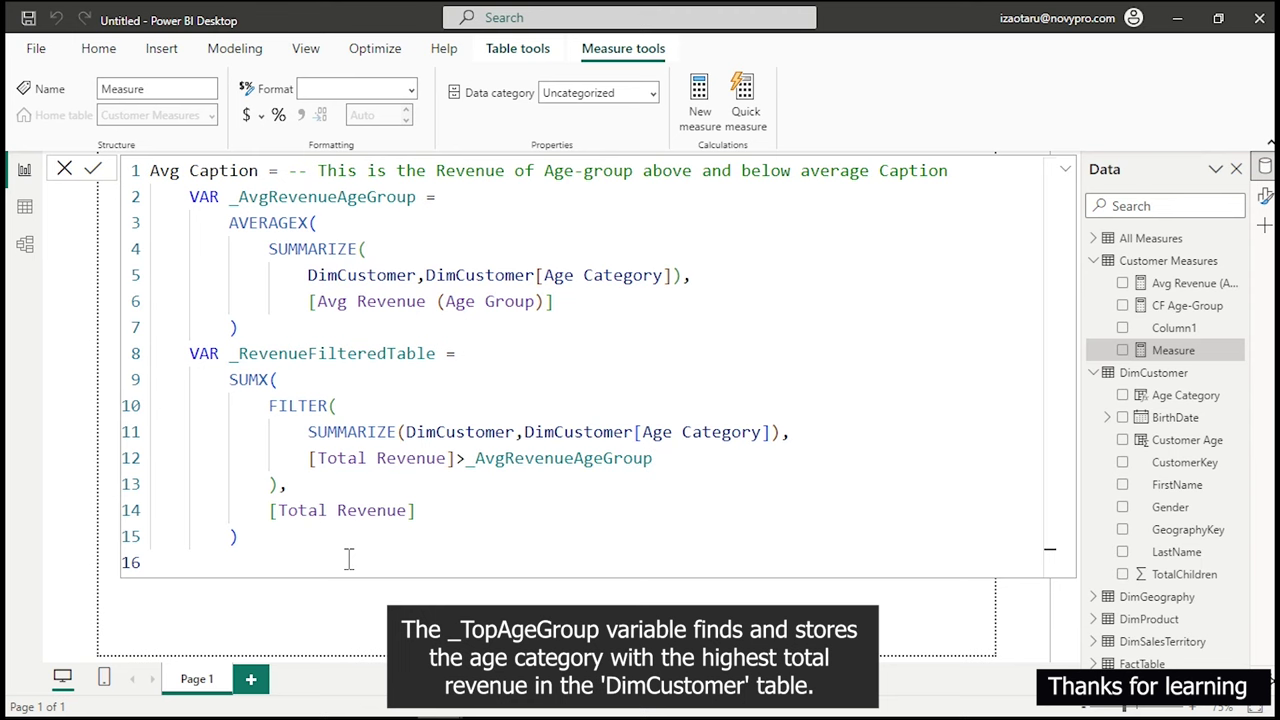
{"action": "key", "text": "BackSpace"}
{"action": "type", "text": "VAR"}
{"action": "type", "text": "Top"}
{"action": "key", "text": "BackSpace"}
{"action": "key", "text": "BackSpace"}
{"action": "key", "text": "BackSpace"}
{"action": "type", "text": "_TopAge"}
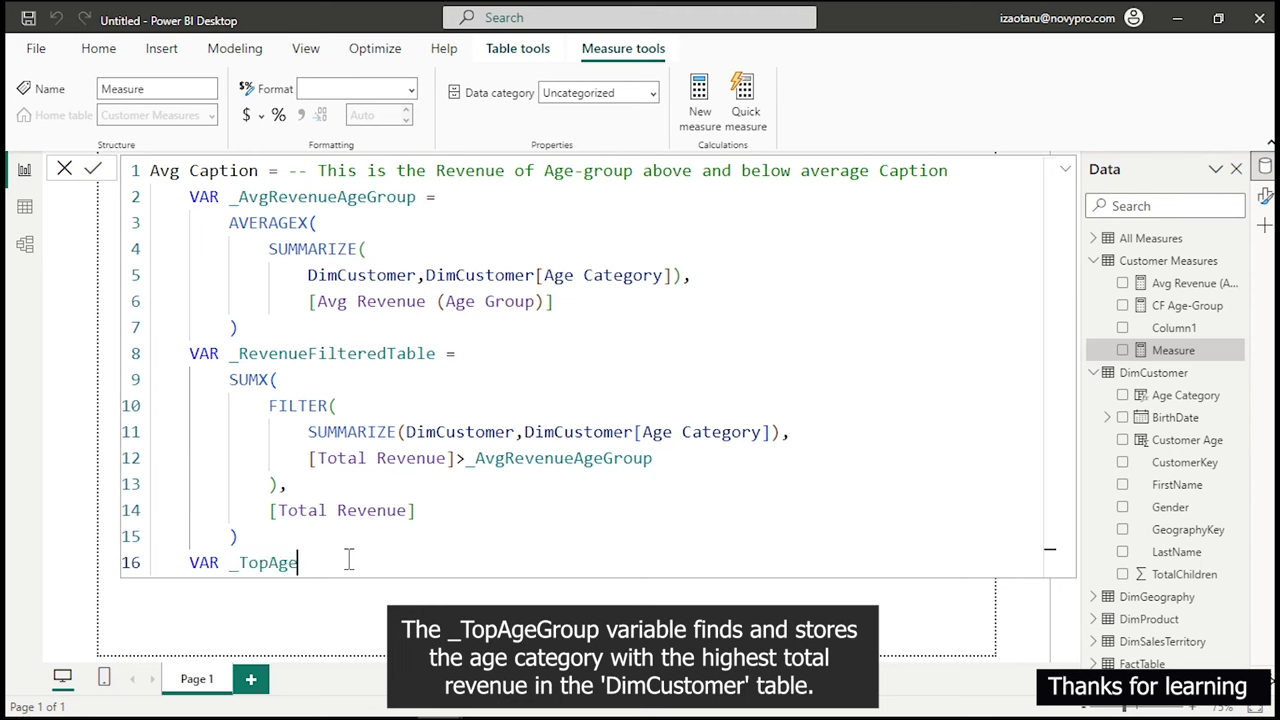
{"action": "type", "text": "Group ="}
{"action": "key", "text": "Return"}
{"action": "key", "text": "Tab"}
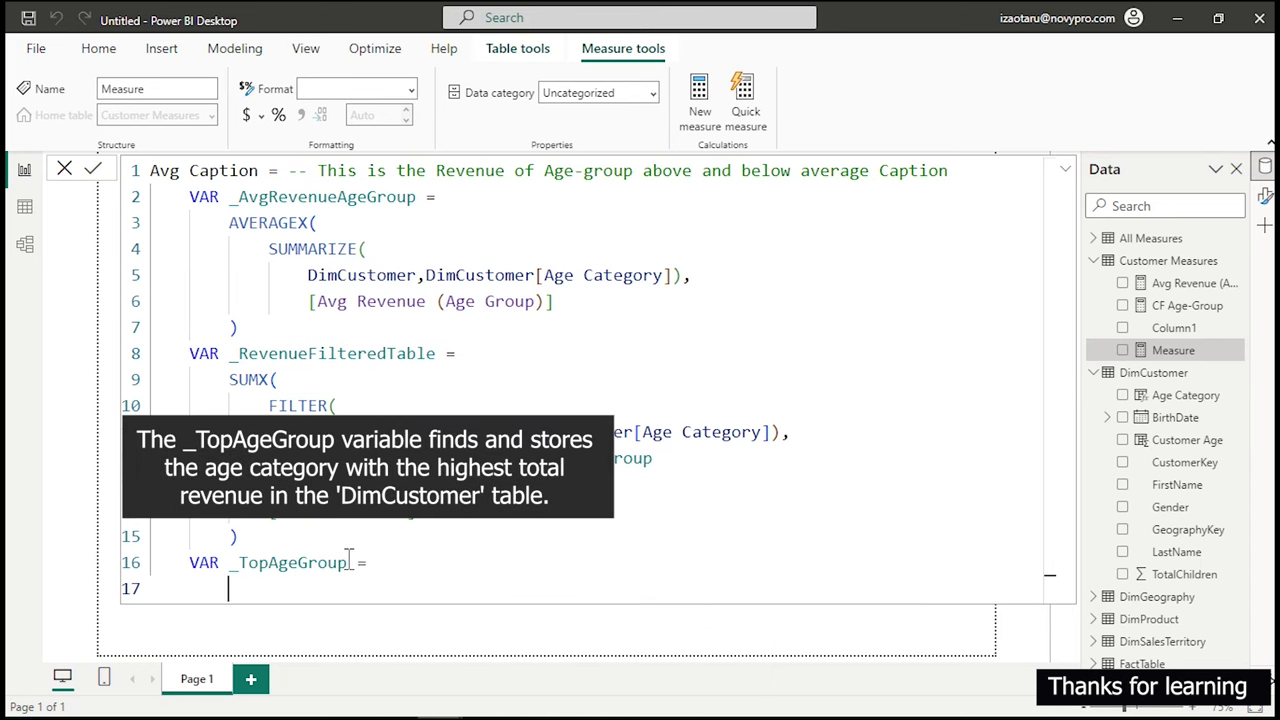
Start a TOPN function with an N value of 1 as the _TopAgeGroup expression, continuing its arguments on a new line.
{"action": "type", "text": "top"}
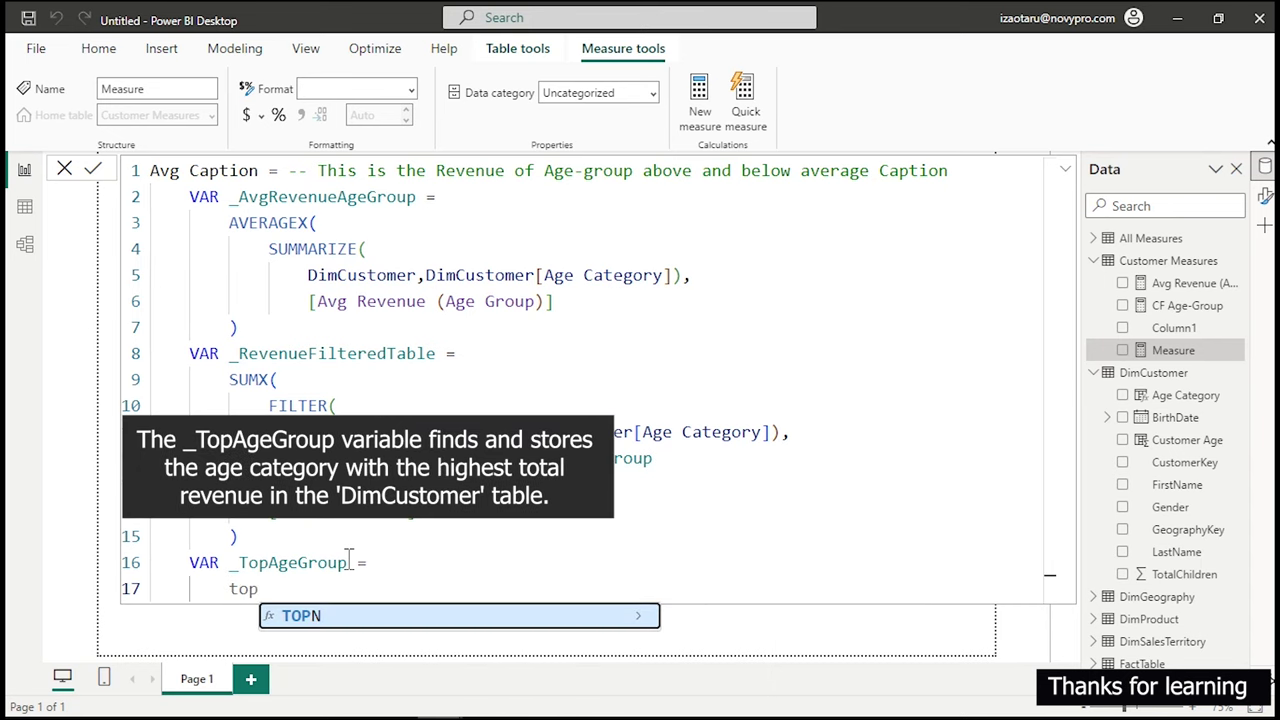
{"action": "key", "text": "Tab"}
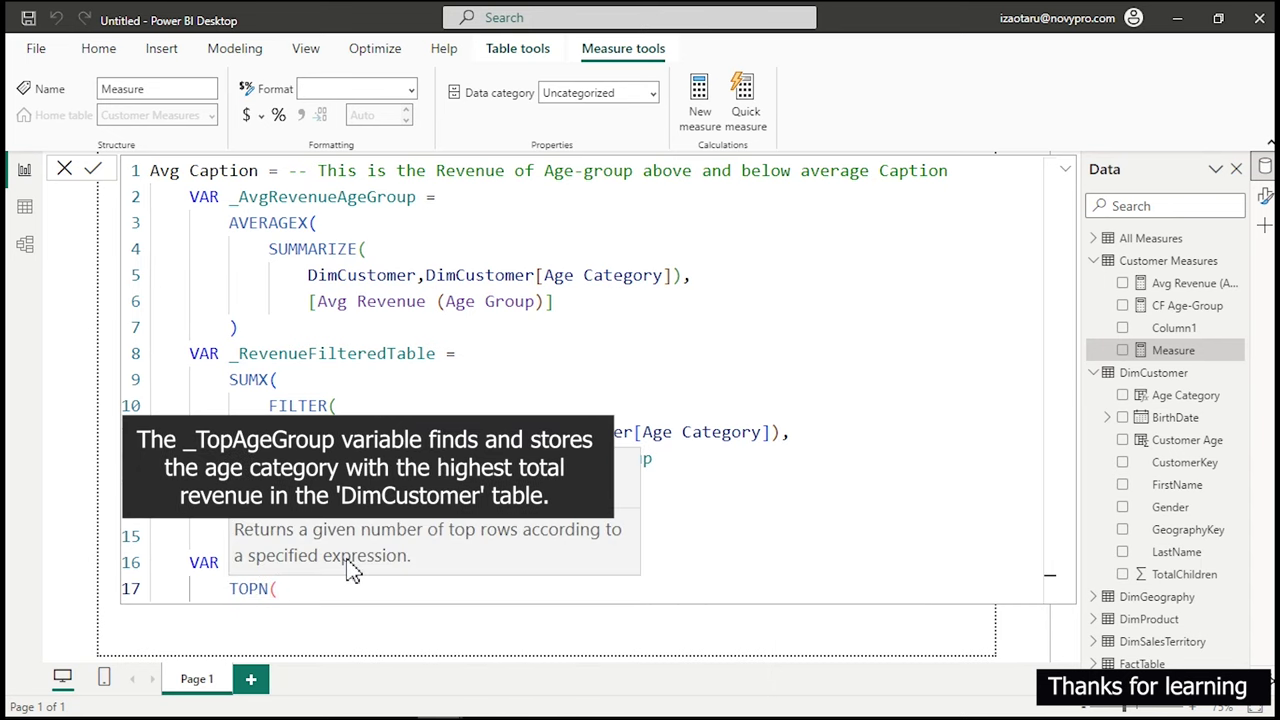
{"action": "type", "text": "1,"}
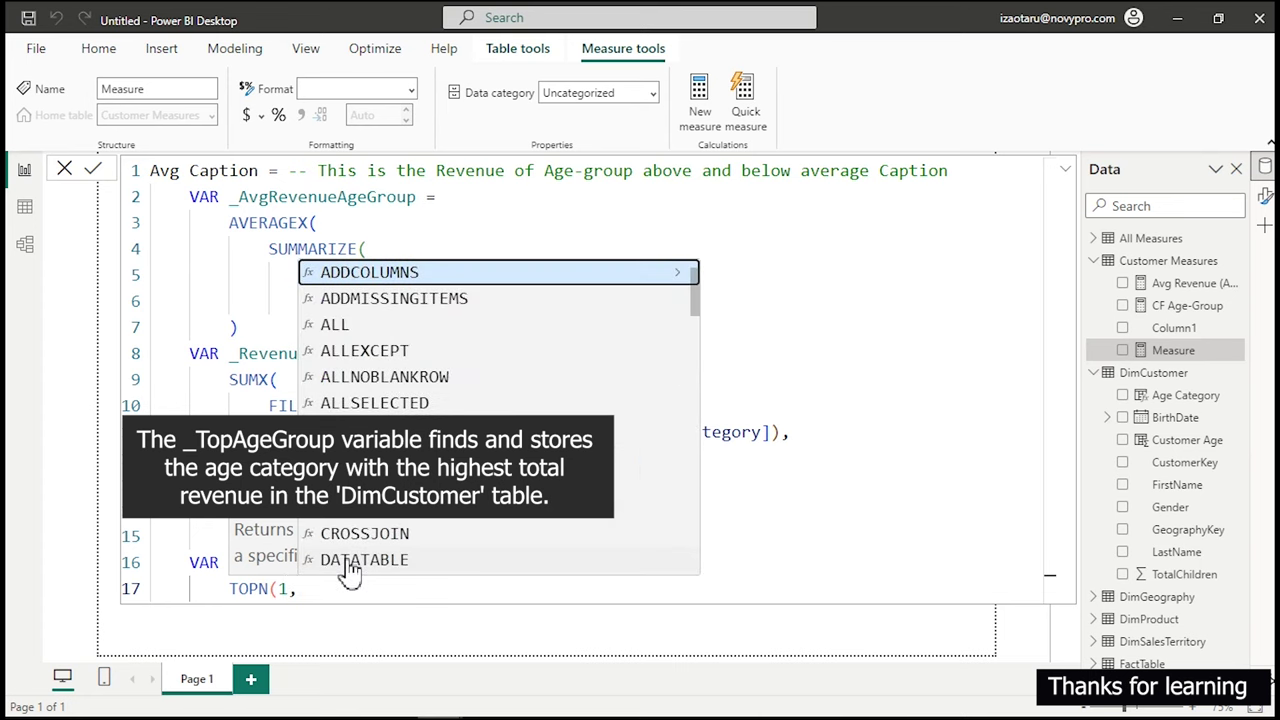
{"action": "scroll", "coordinate": [350, 570], "scroll_direction": "down", "scroll_amount": 1}
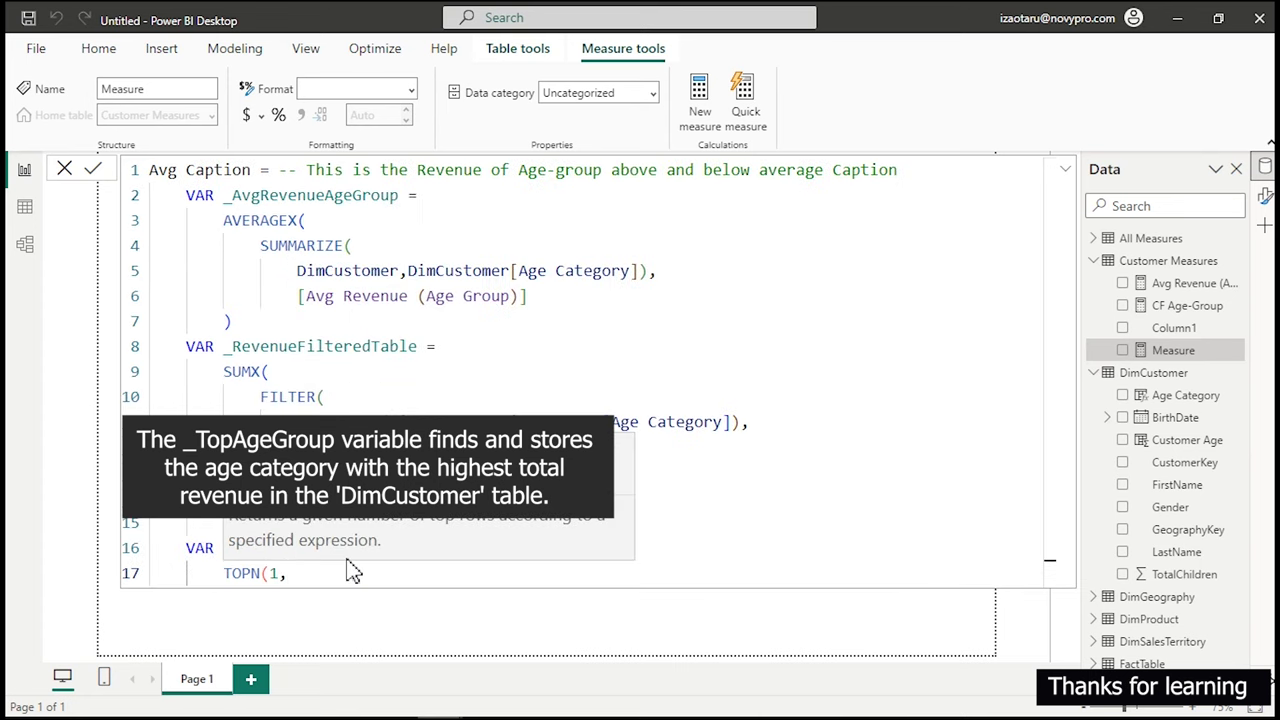
{"action": "key", "text": "Return"}
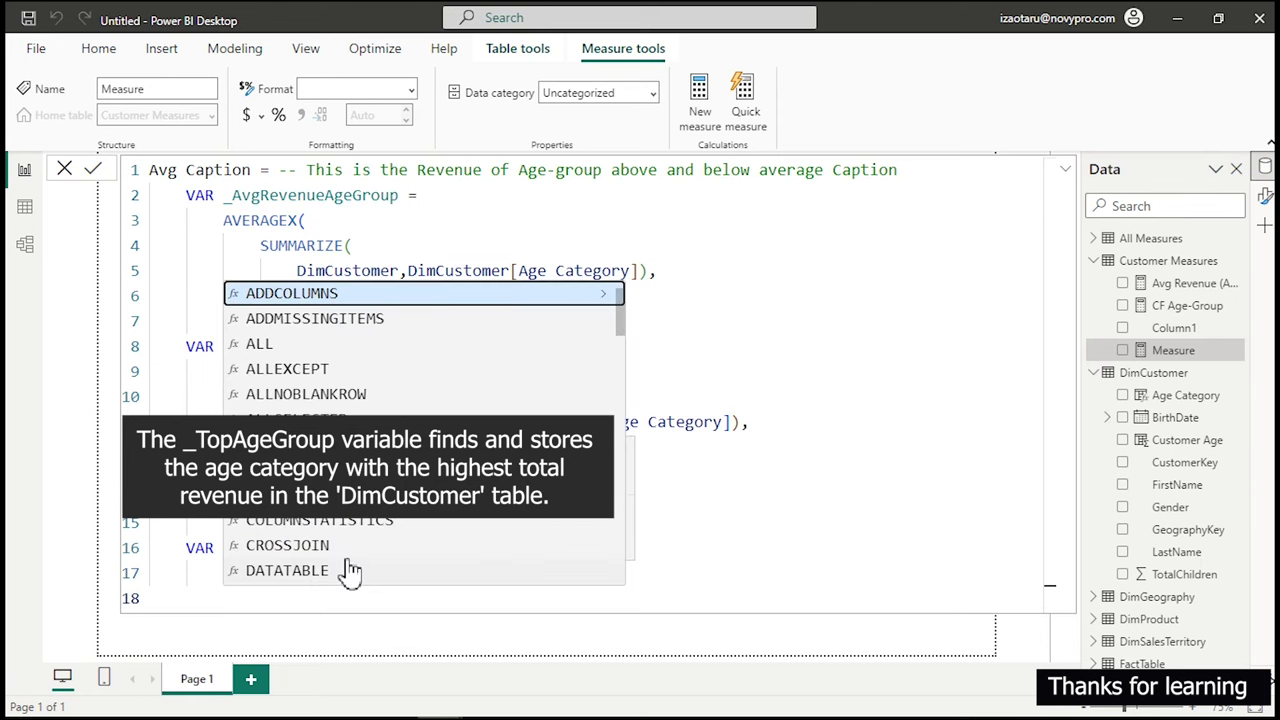
Give TOPN the table DISTINCT(DimCustomer[Age Category]) followed by a comma and a new line.
{"action": "type", "text": "di"}
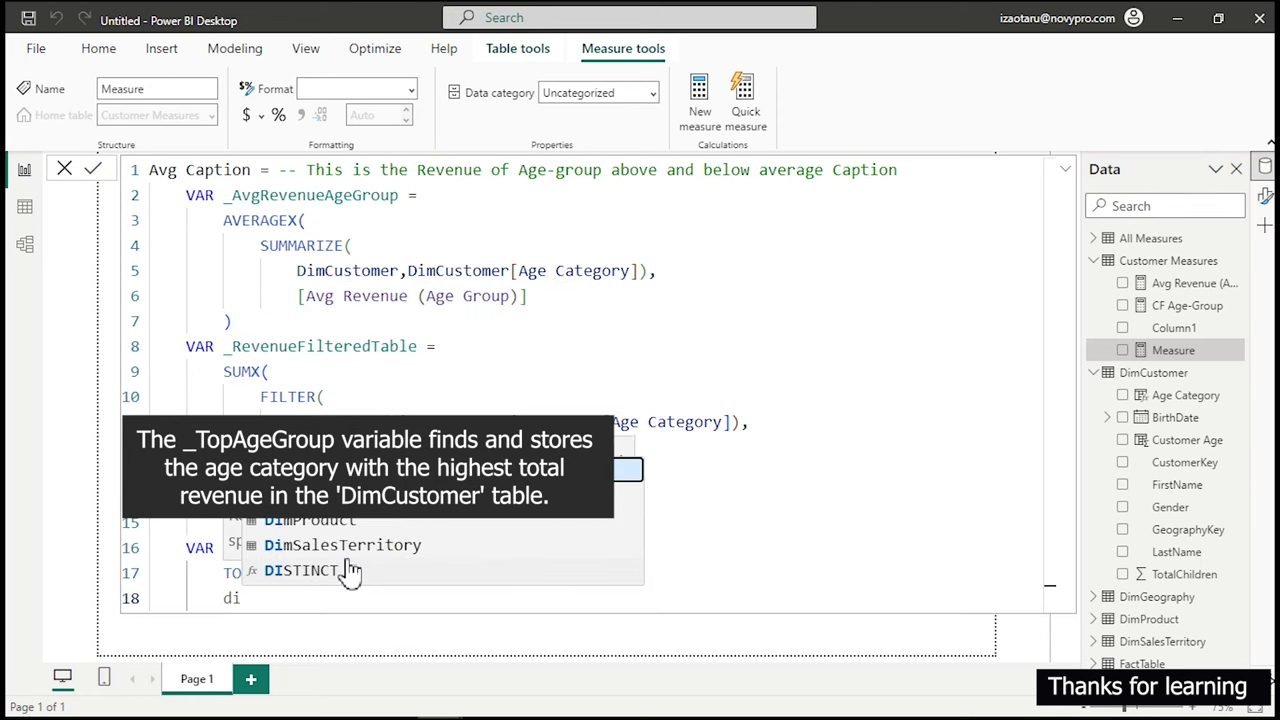
{"action": "key", "text": "Down"}
{"action": "key", "text": "Down"}
{"action": "key", "text": "Down"}
{"action": "key", "text": "Down"}
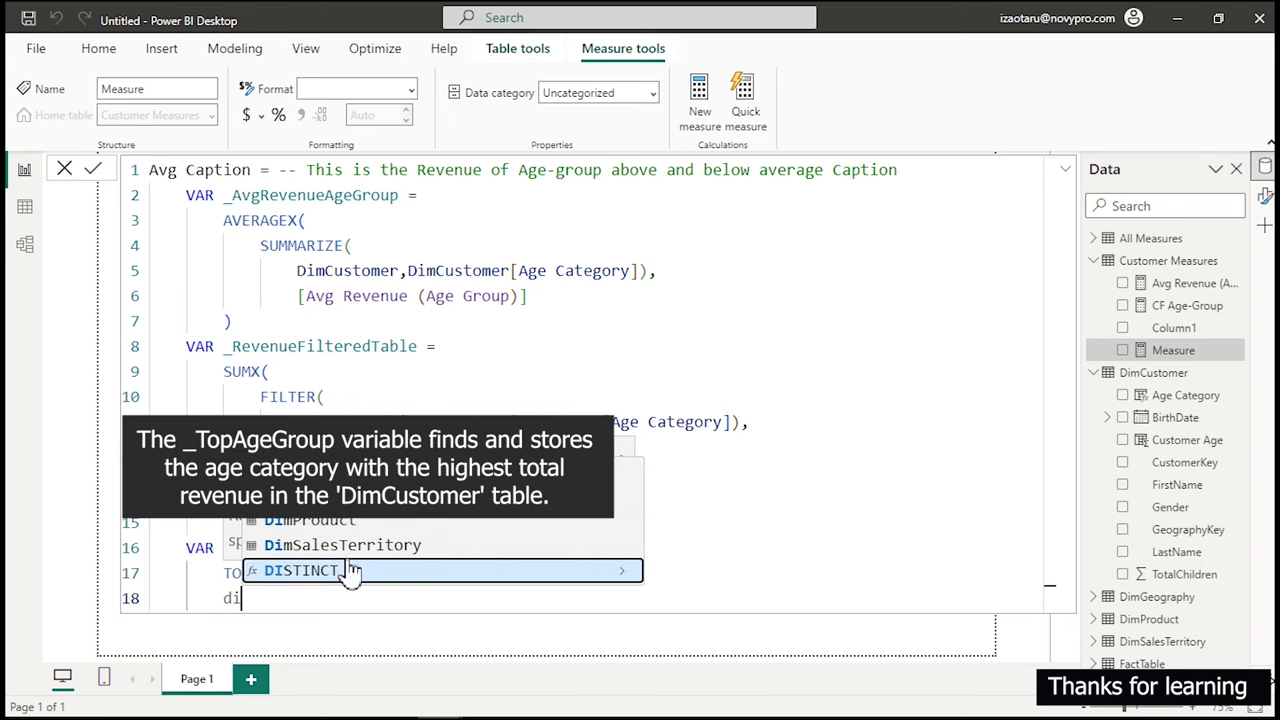
{"action": "key", "text": "Tab"}
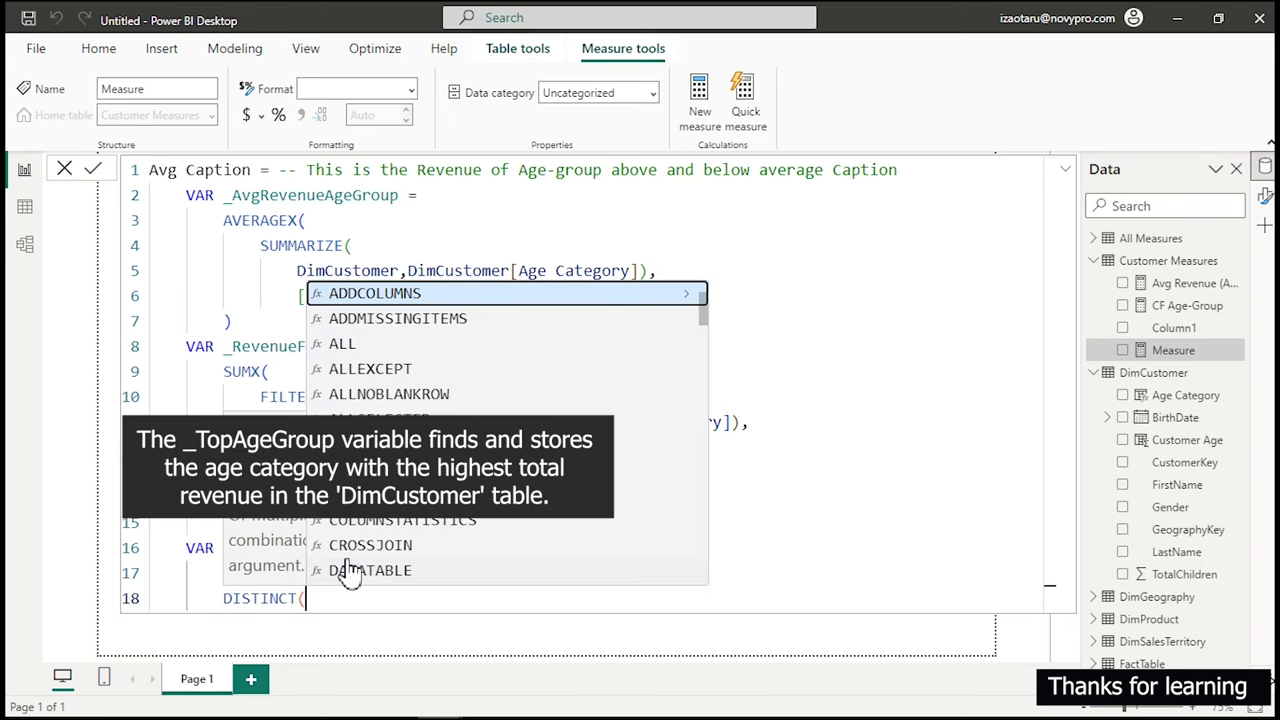
{"action": "scroll", "coordinate": [348, 572], "scroll_direction": "down", "scroll_amount": 1}
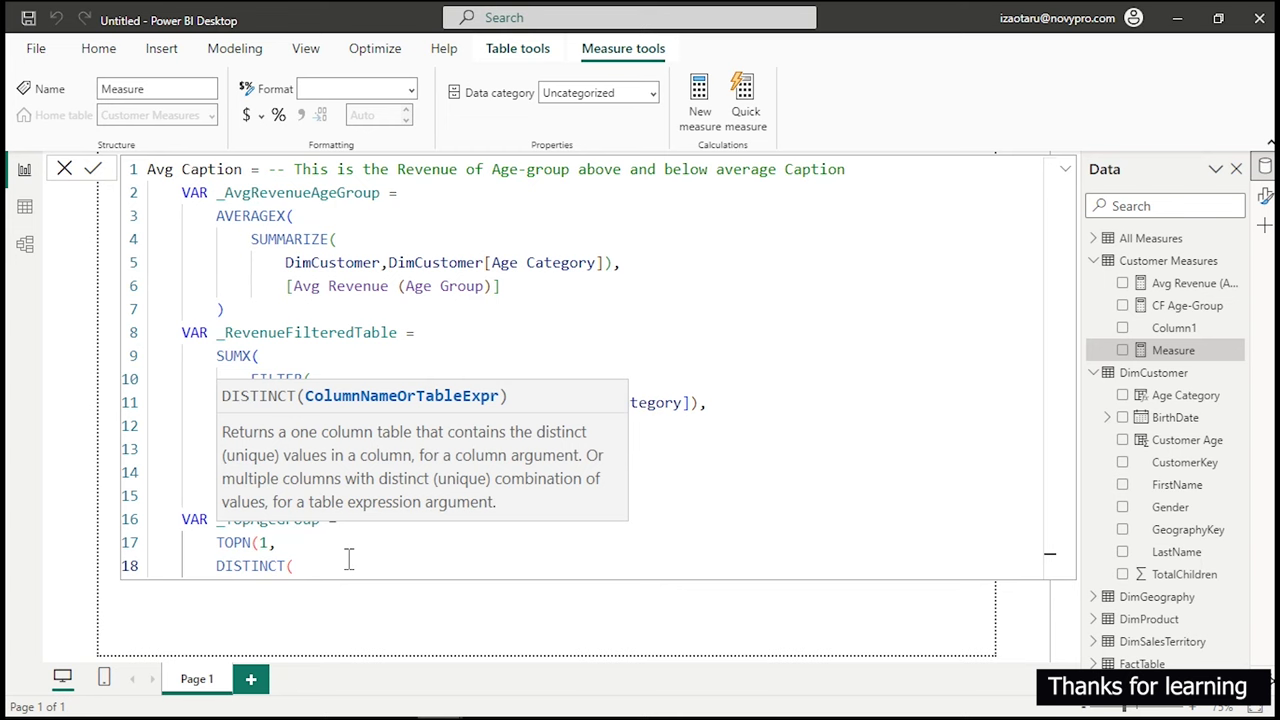
{"action": "type", "text": "ag"}
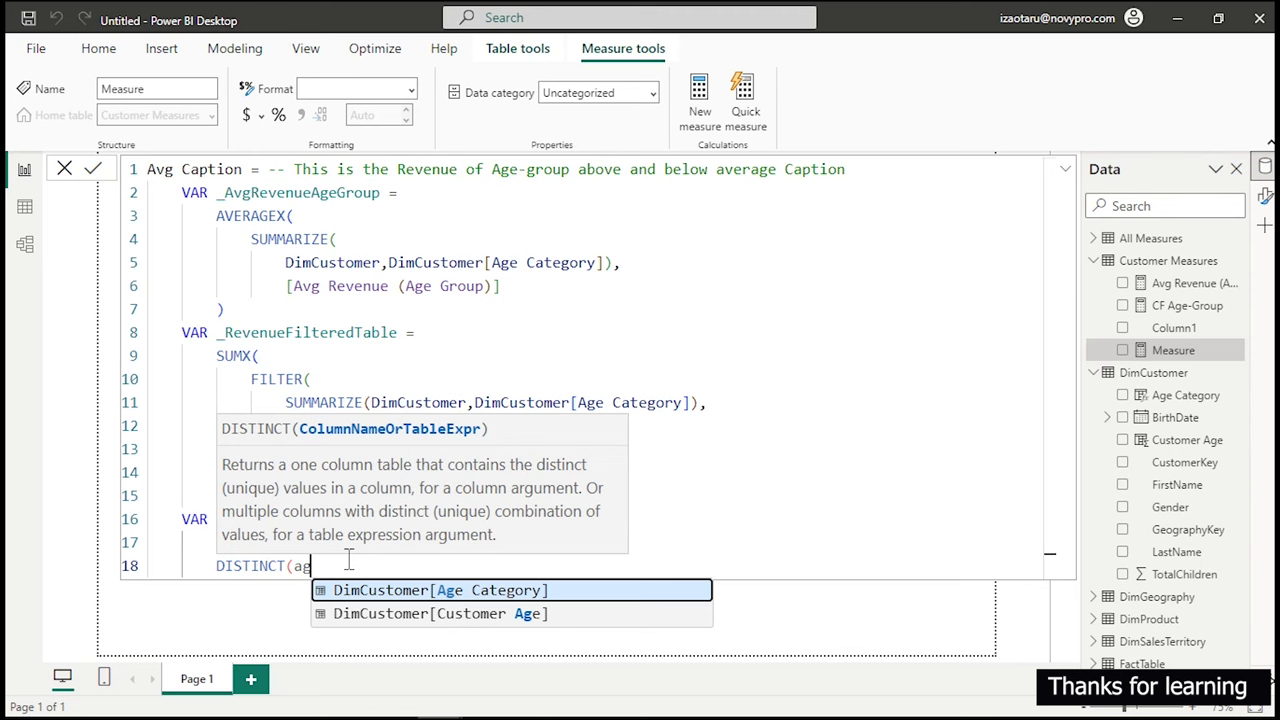
{"action": "key", "text": "Tab"}
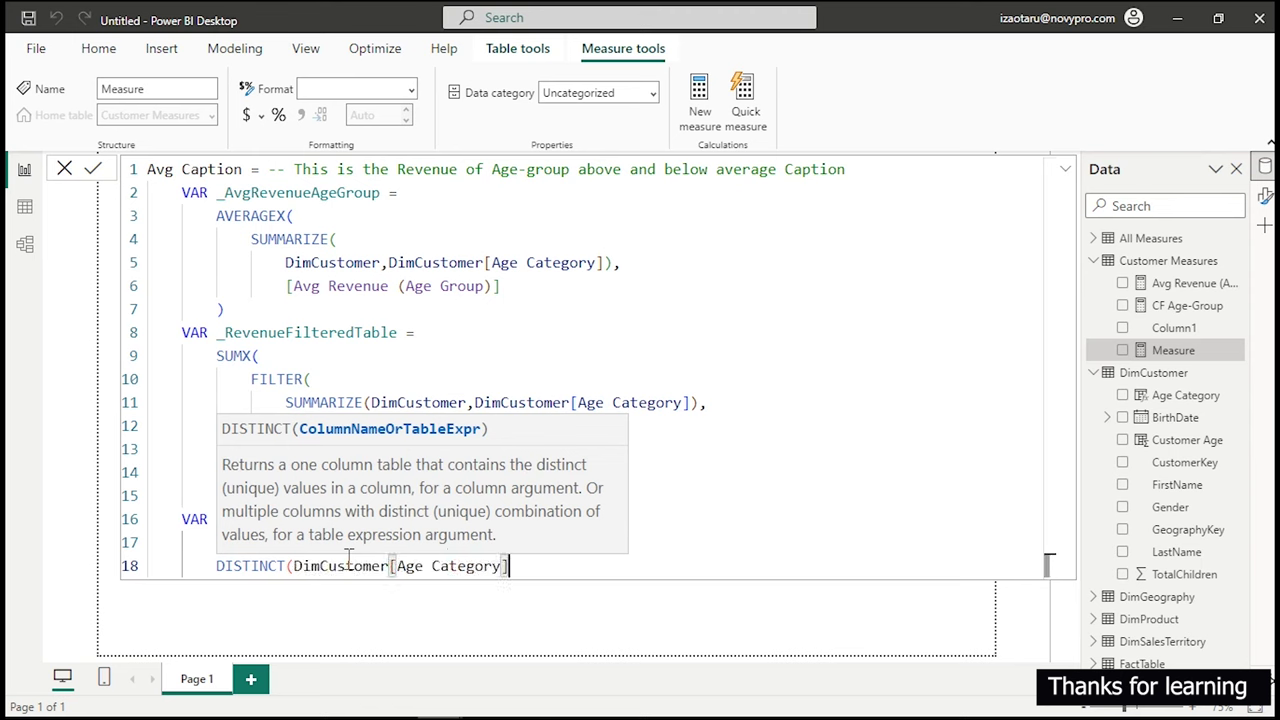
{"action": "type", "text": "),"}
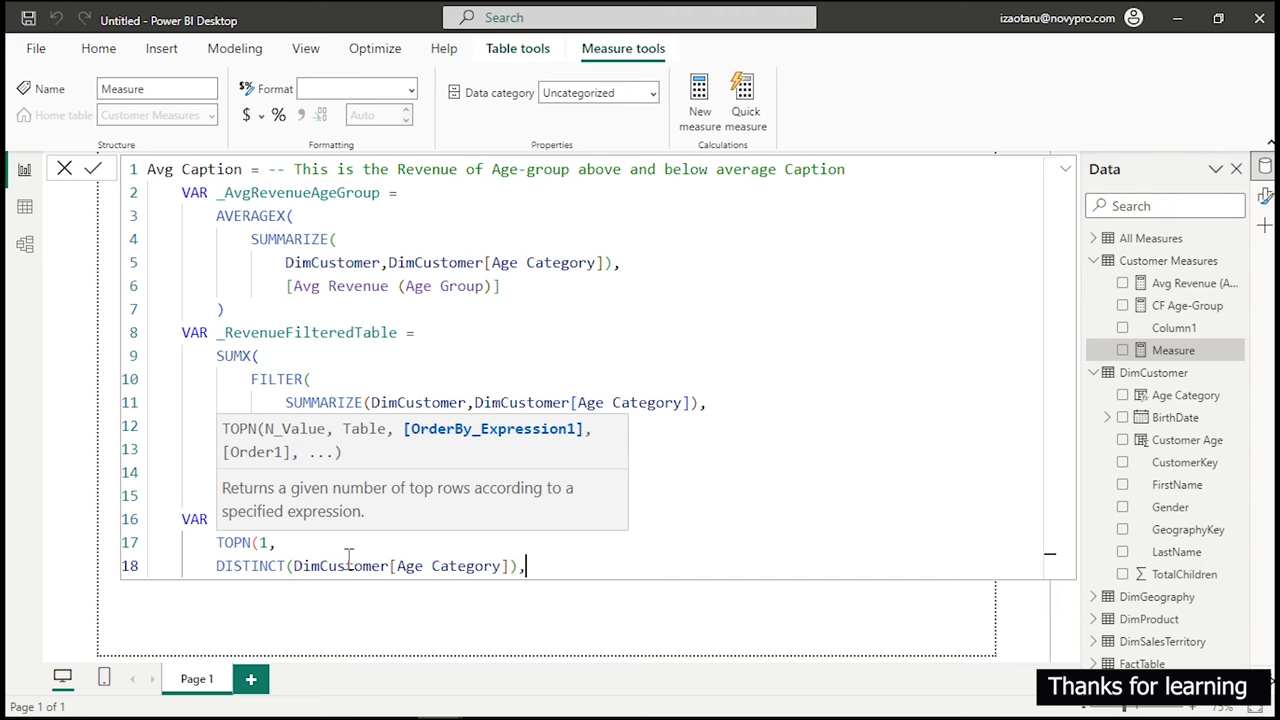
{"action": "key", "text": "Return"}
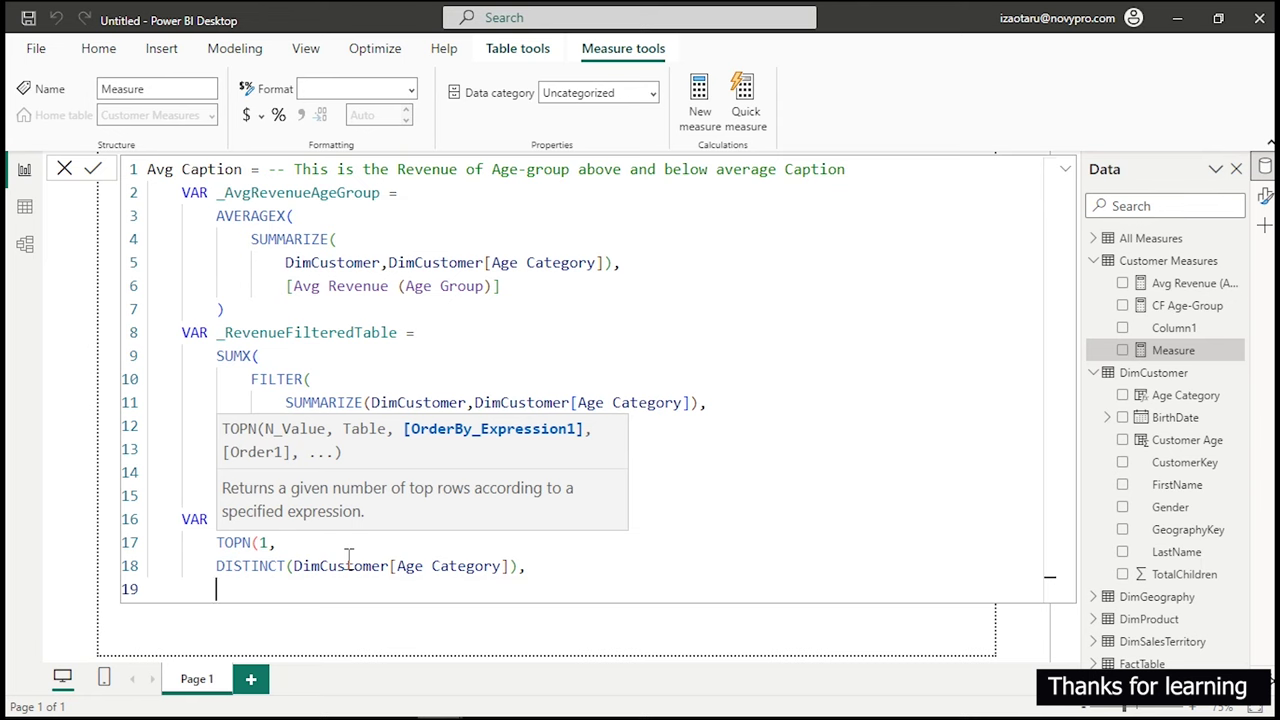
Set TOPN's first ordering to [Total Revenue] with DESC, ending with a comma and a new line.
{"action": "type", "text": "[to"}
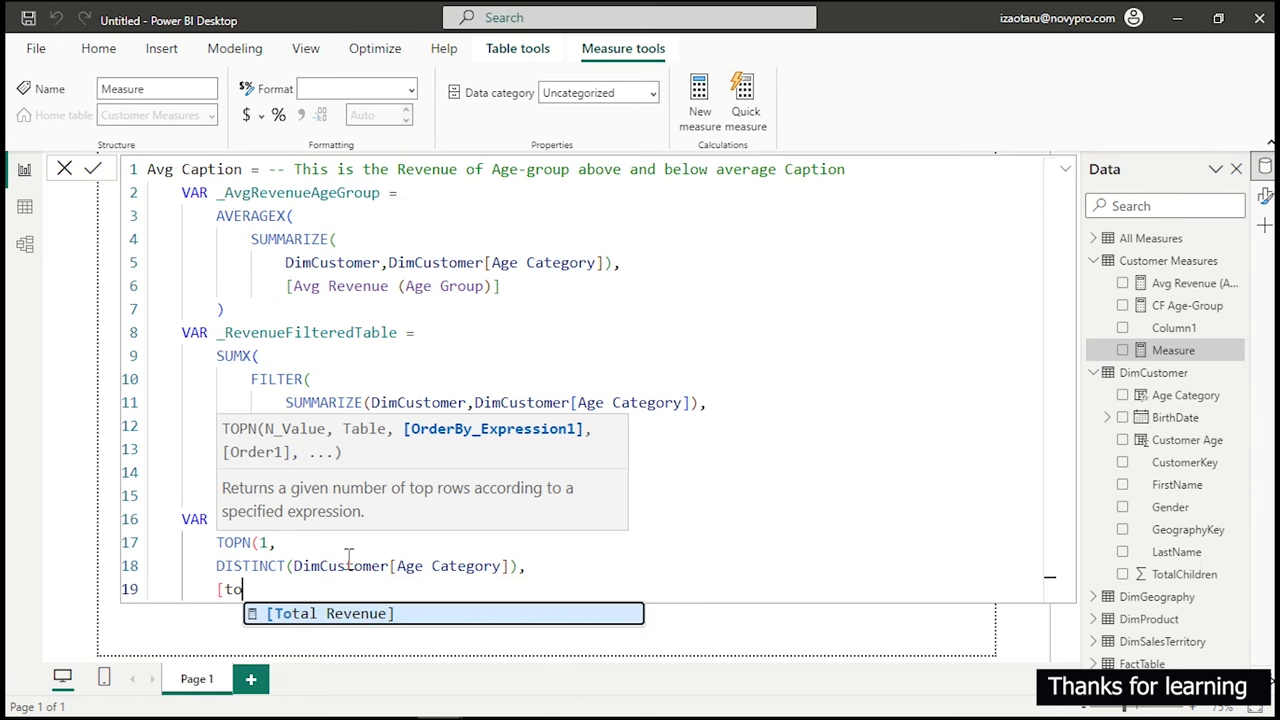
{"action": "key", "text": "Tab"}
{"action": "type", "text": ","}
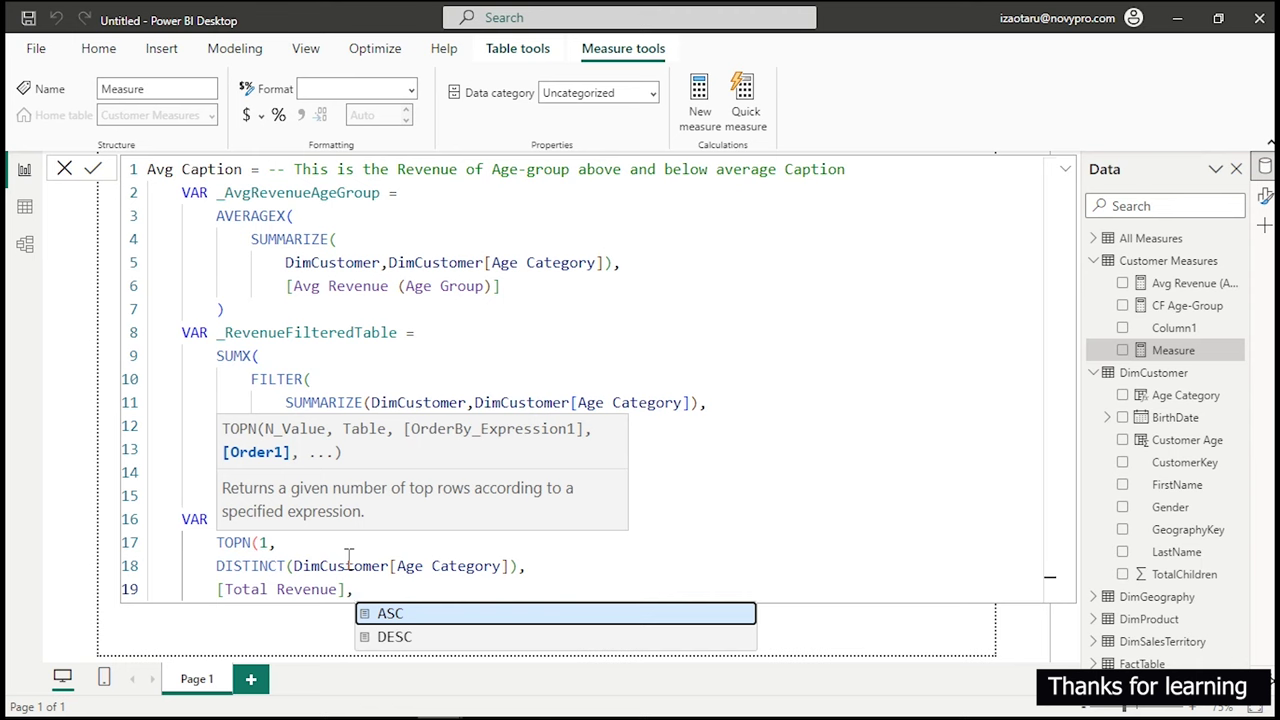
{"action": "key", "text": "Down"}
{"action": "key", "text": "Return"}
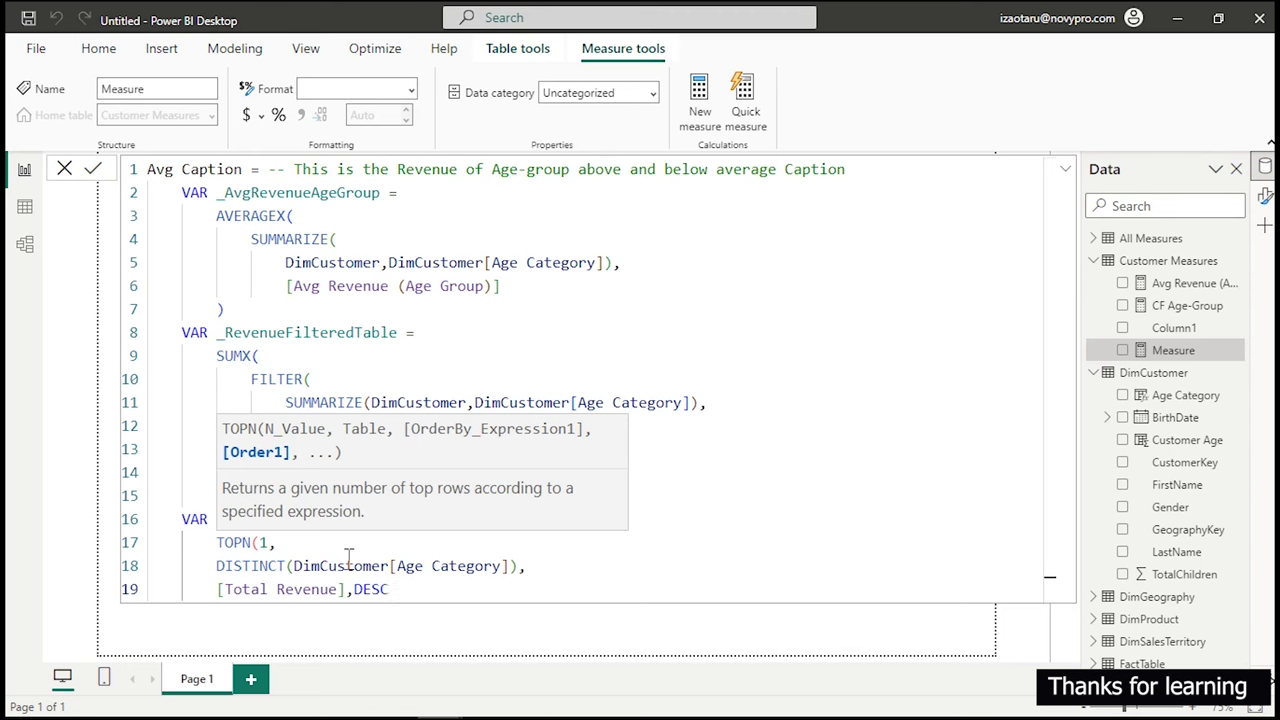
{"action": "type", "text": ","}
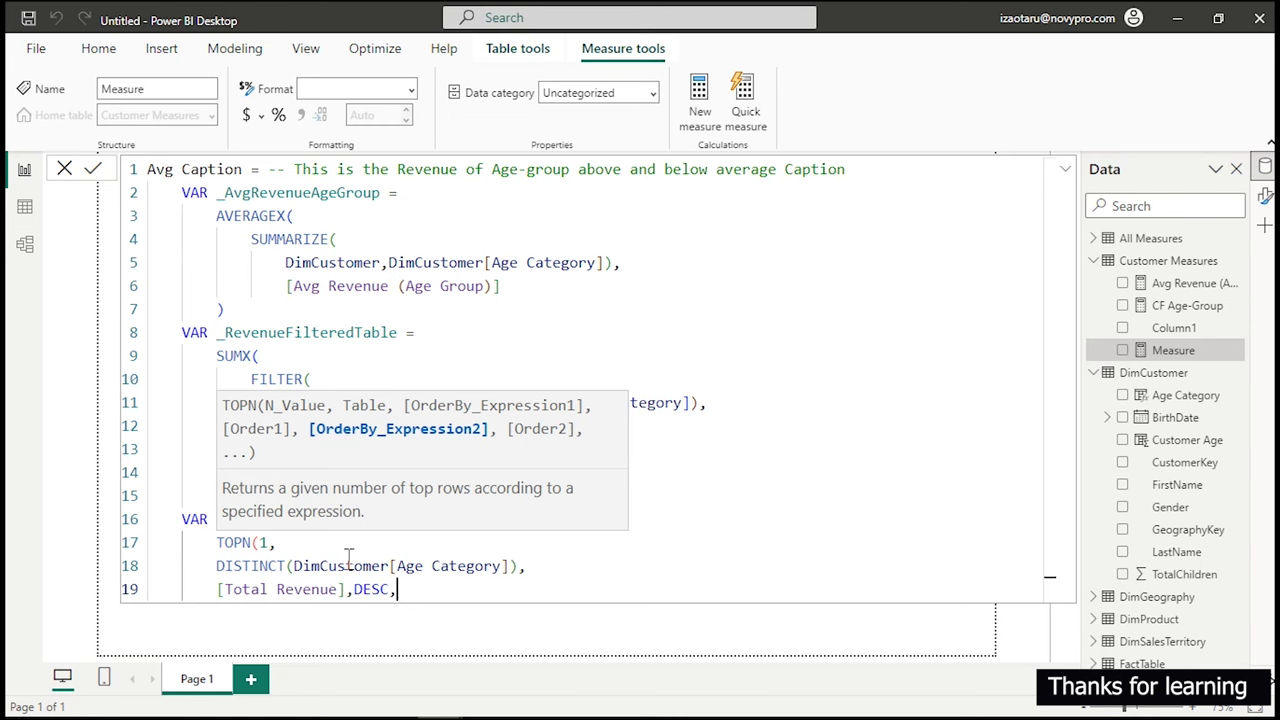
{"action": "key", "text": "shift+Return"}
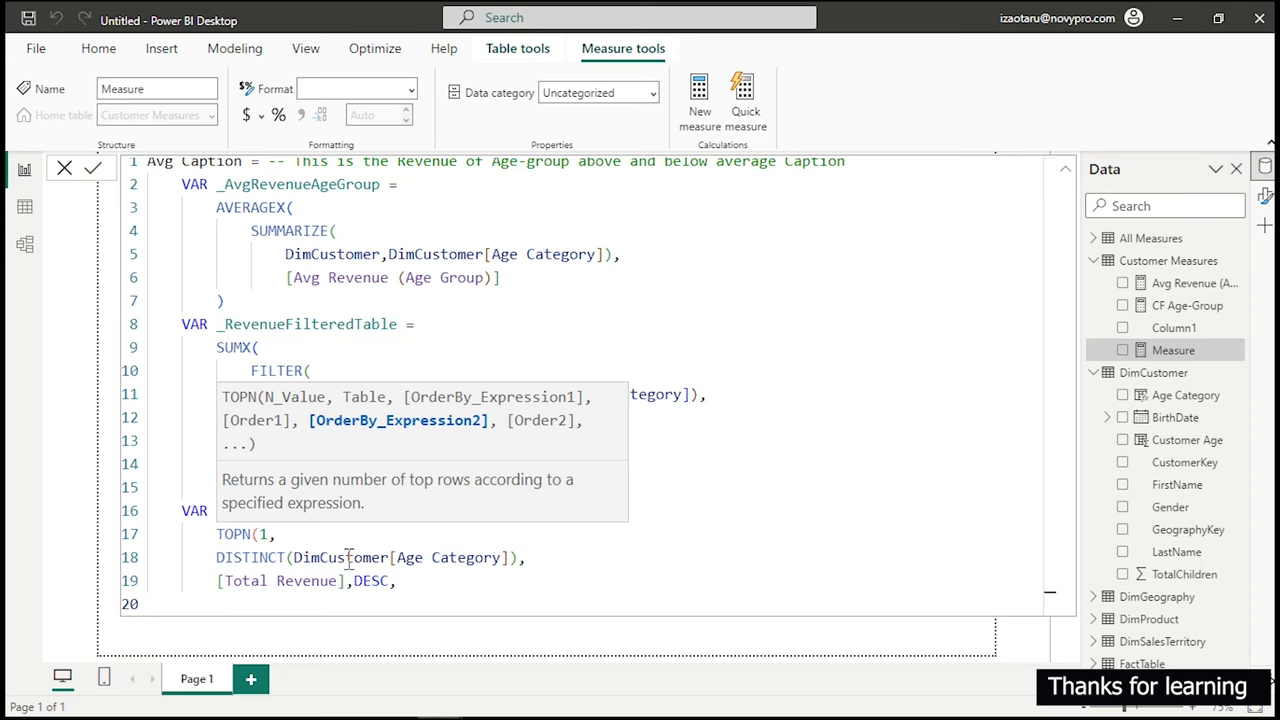
Add DimCustomer[Age Category] with ASC as TOPN's second ordering and close the function on its own line.
{"action": "type", "text": "age"}
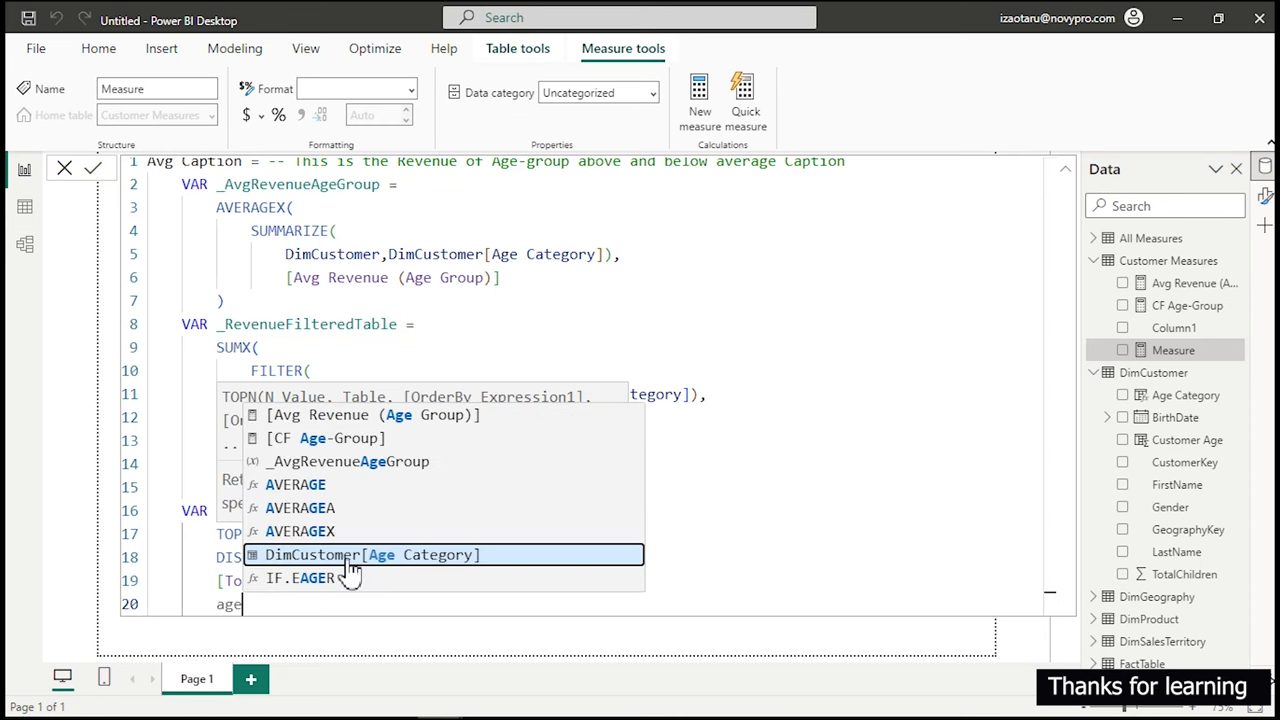
{"action": "left_click", "coordinate": [349, 558]}
{"action": "type", "text": ","}
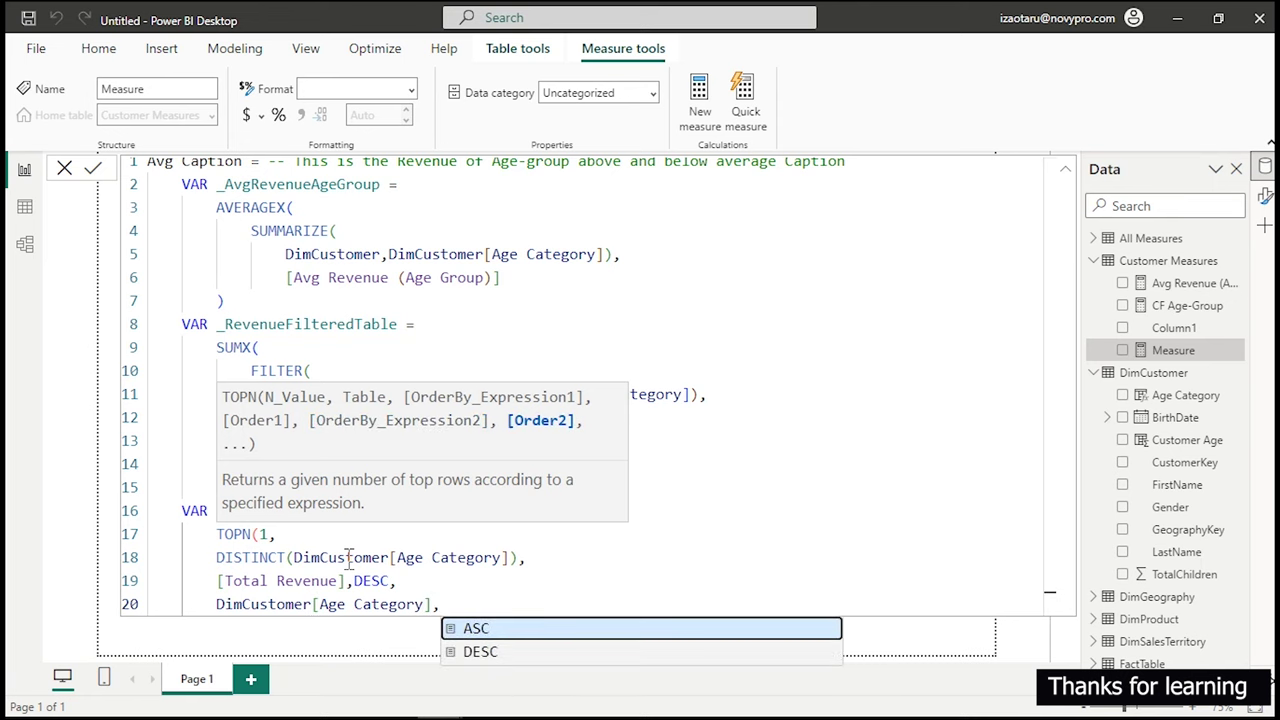
{"action": "key", "text": "Tab"}
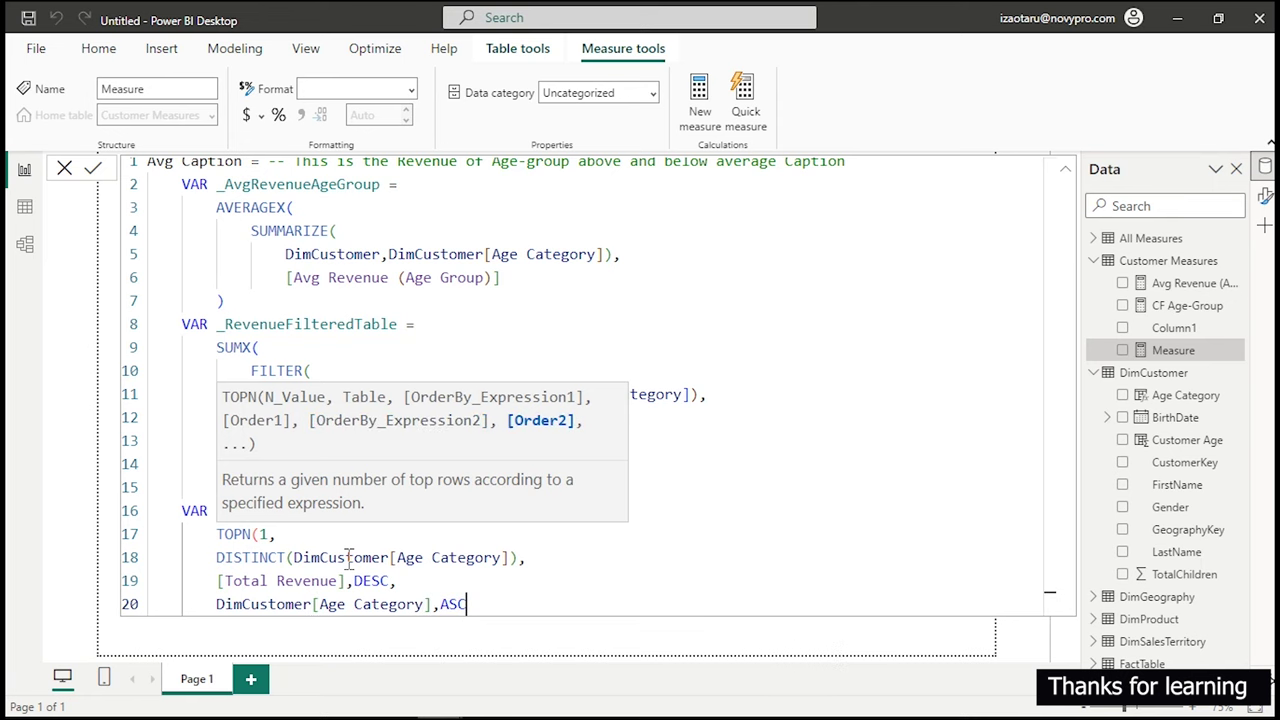
{"action": "key", "text": "Return"}
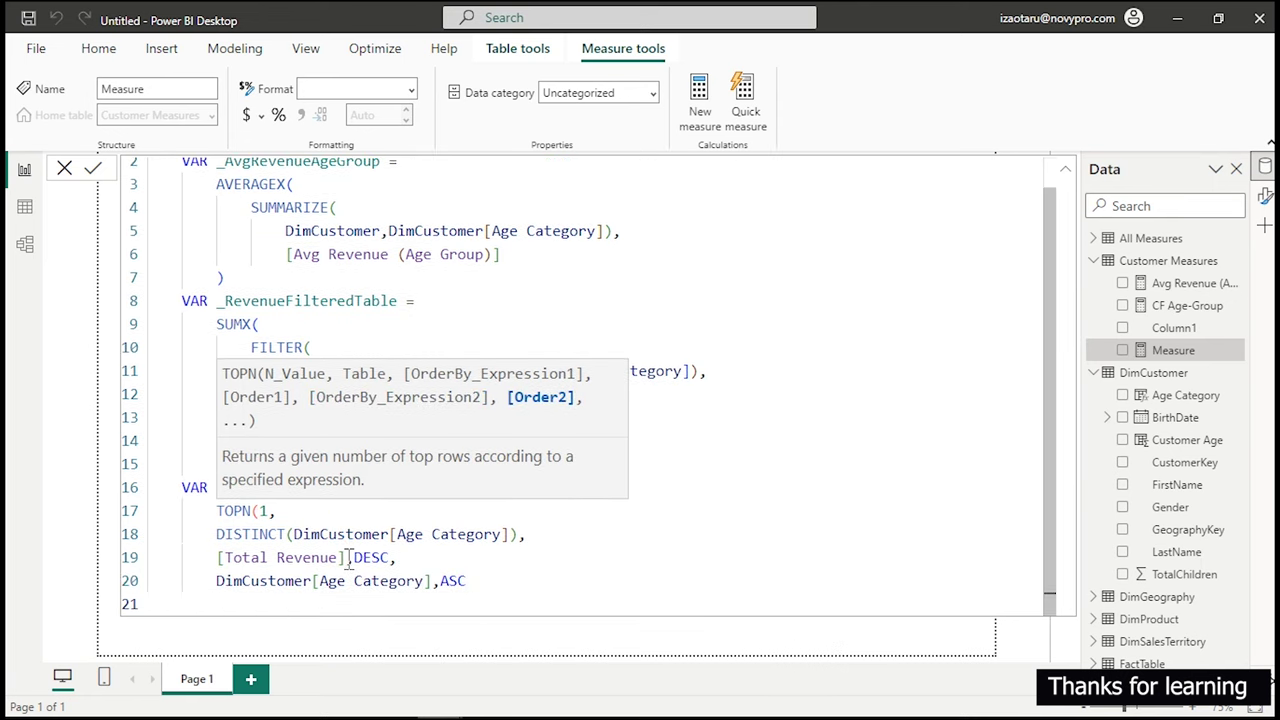
{"action": "type", "text": ")"}
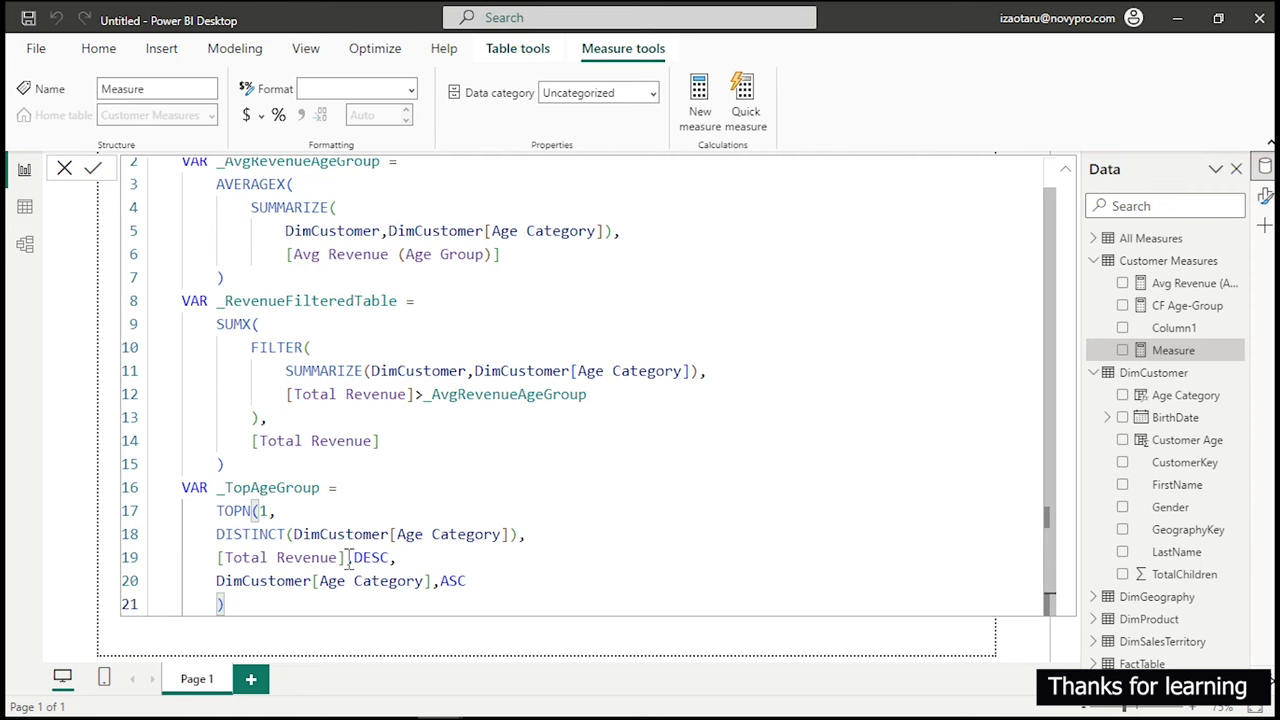
{"action": "key", "text": "shift+Return"}
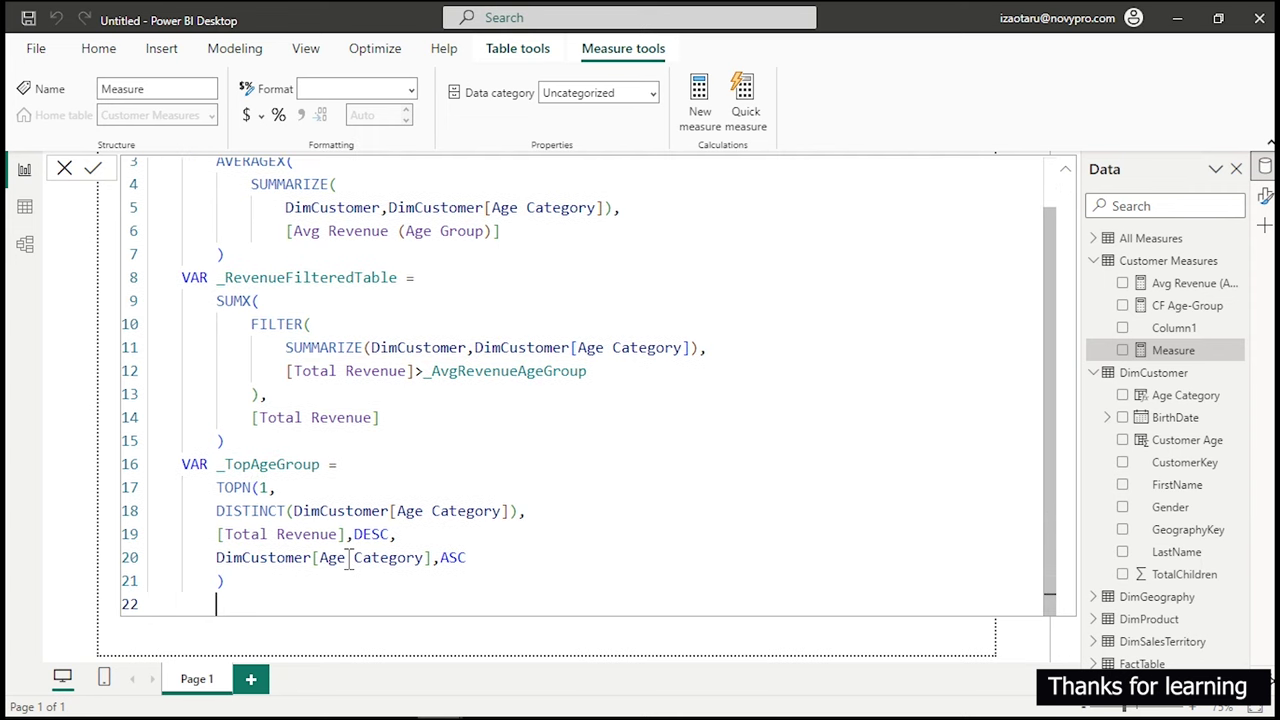
Add a RETURN clause that outputs _TopAgeGroup and commit the Avg Caption measure.
{"action": "type", "text": "RETURN"}
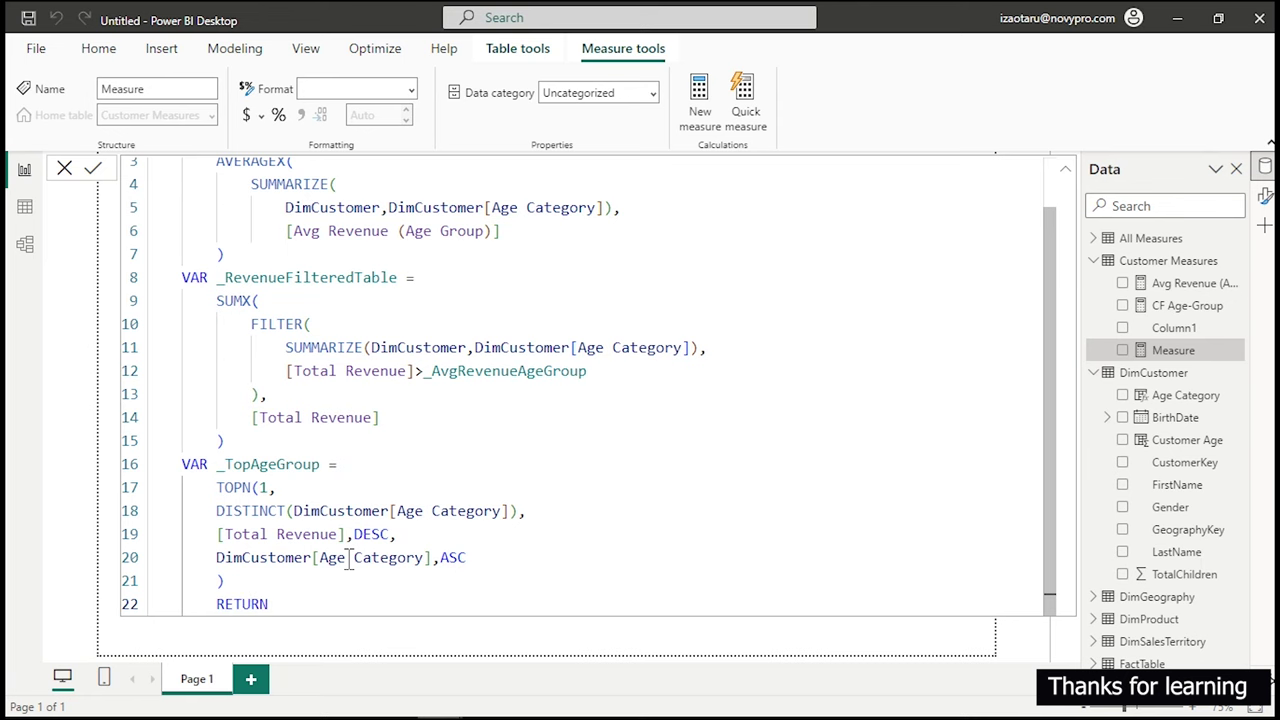
{"action": "key", "text": "shift+Return"}
{"action": "type", "text": "_"}
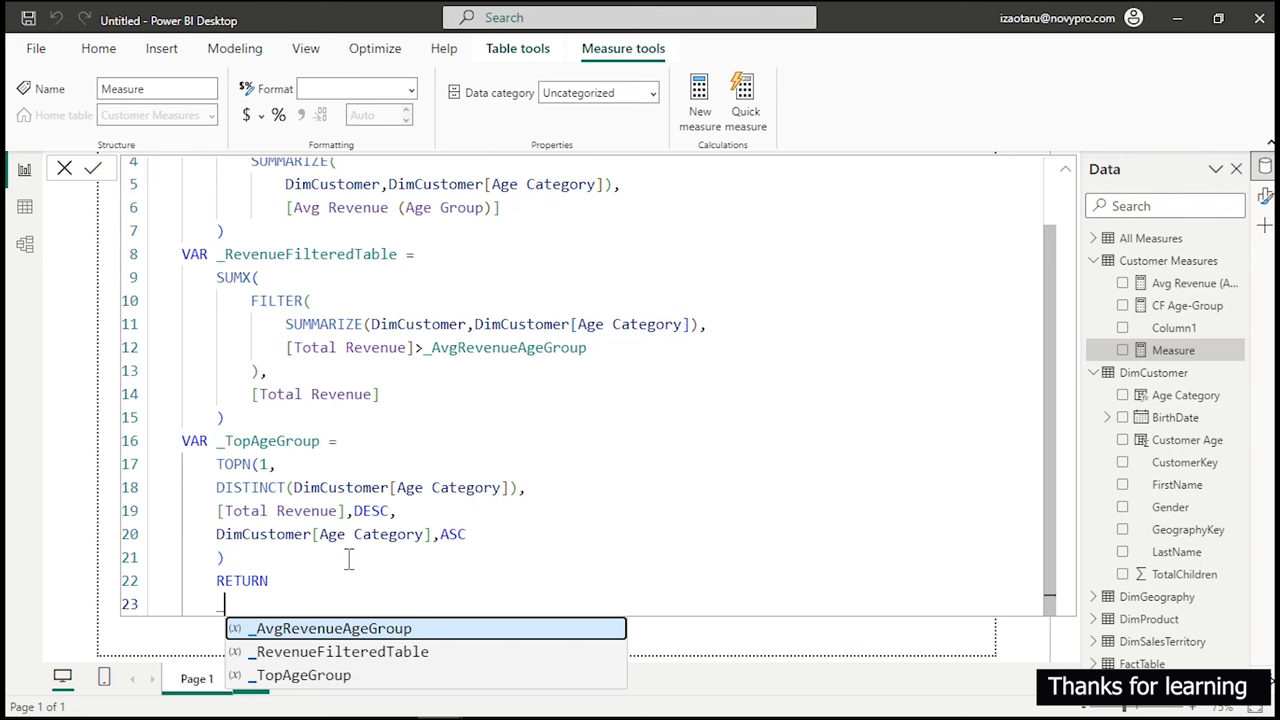
{"action": "key", "text": "Down"}
{"action": "key", "text": "Down"}
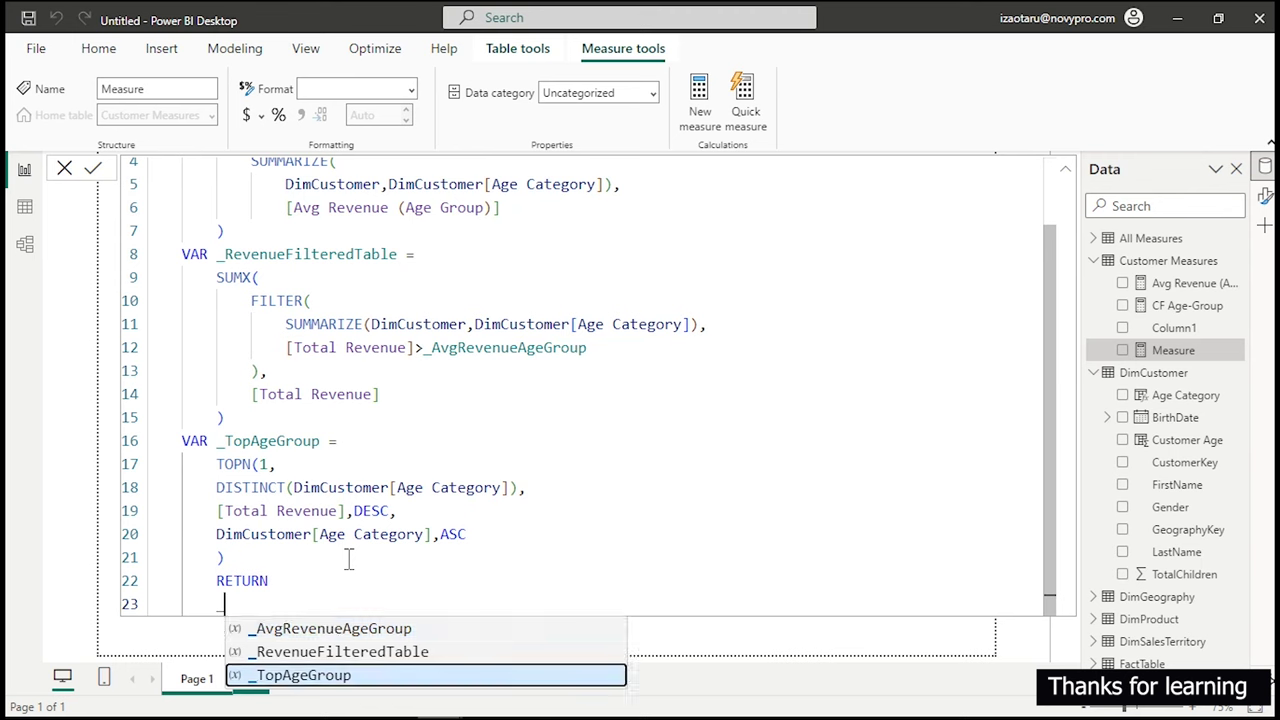
{"action": "key", "text": "Tab"}
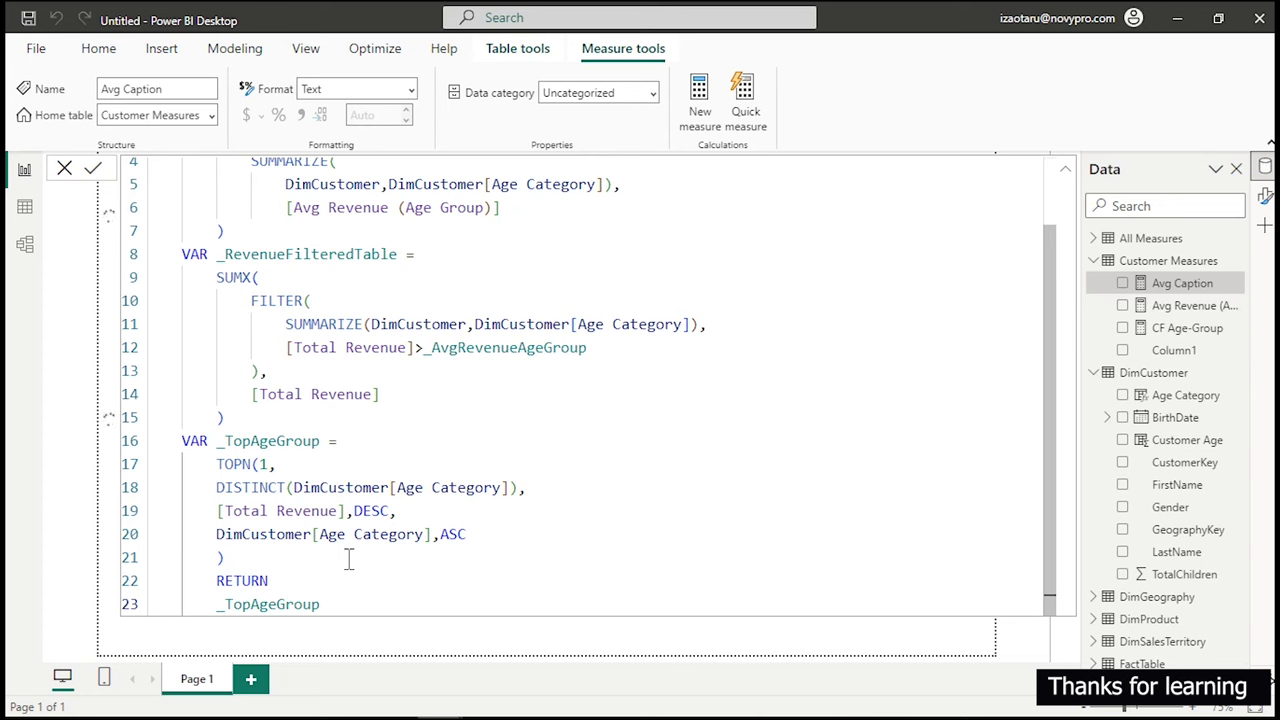
{"action": "scroll", "coordinate": [349, 560], "scroll_direction": "up", "scroll_amount": 1}
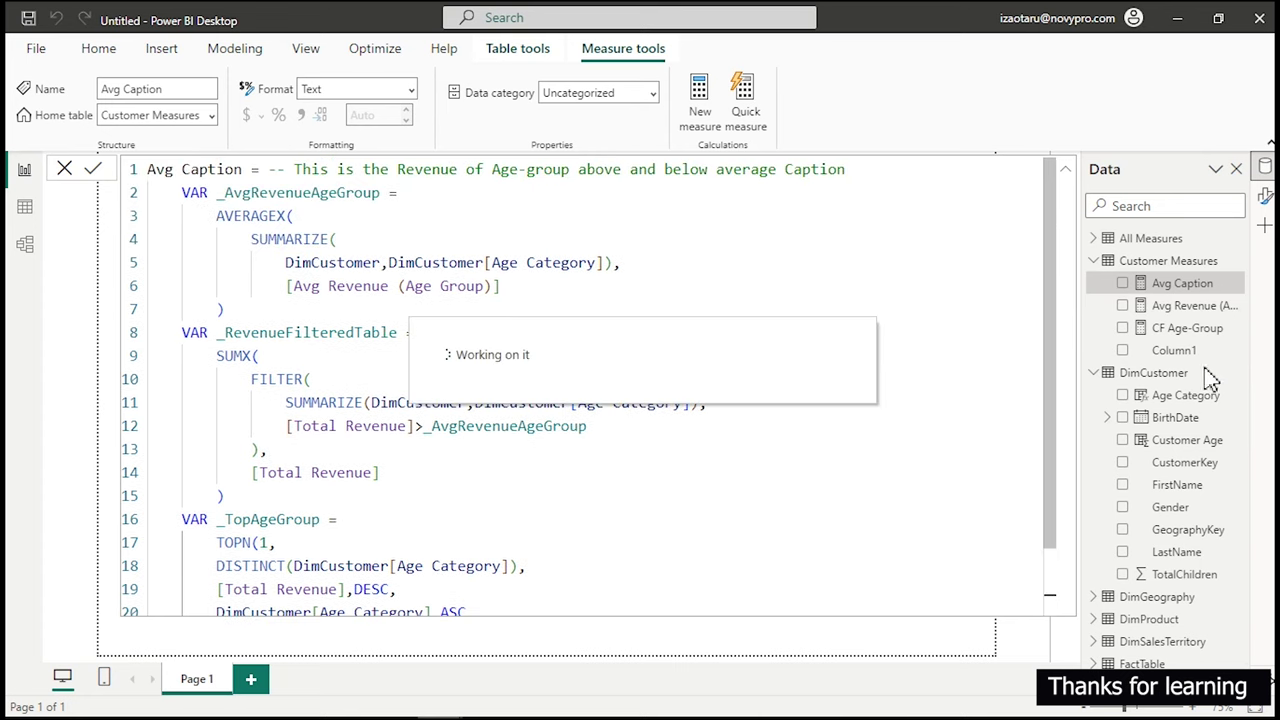
Leave the formula editor and place the Avg Caption measure on the report page as a card, then deselect it.
{"action": "double_click", "coordinate": [1174, 350]}
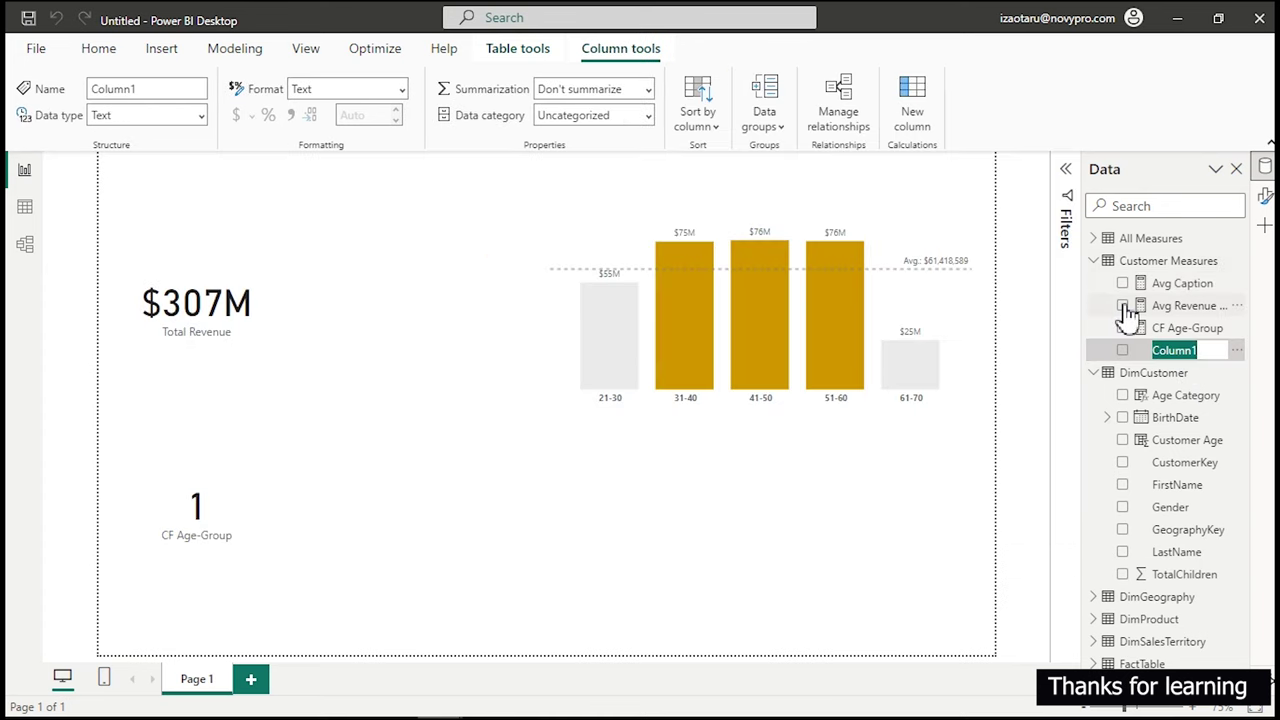
{"action": "key", "text": "Return"}
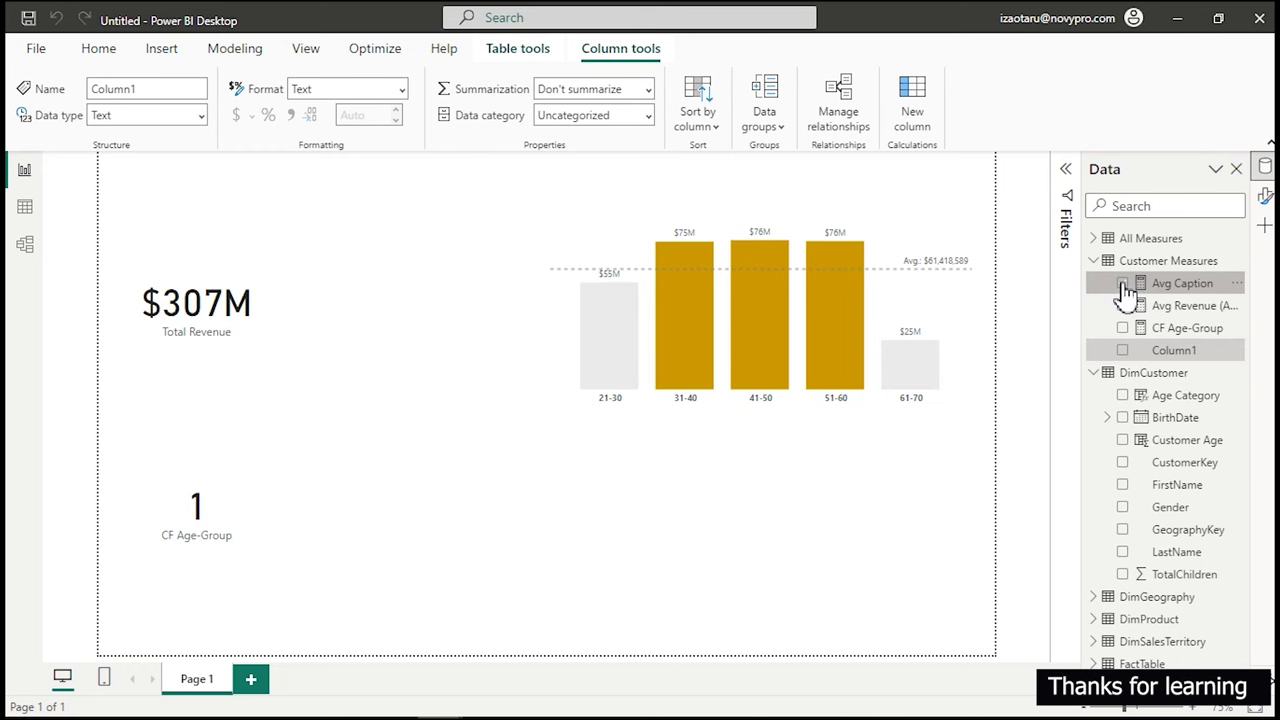
{"action": "left_click", "coordinate": [1123, 285]}
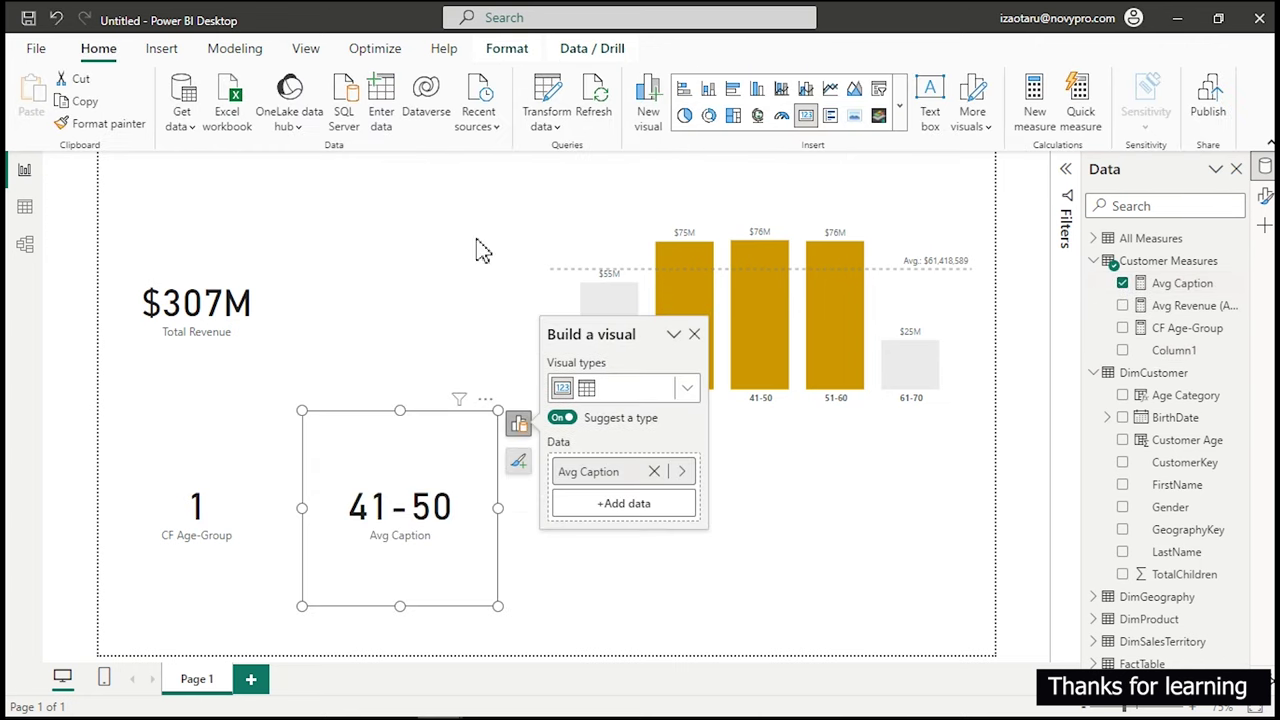
{"action": "left_click", "coordinate": [720, 570]}
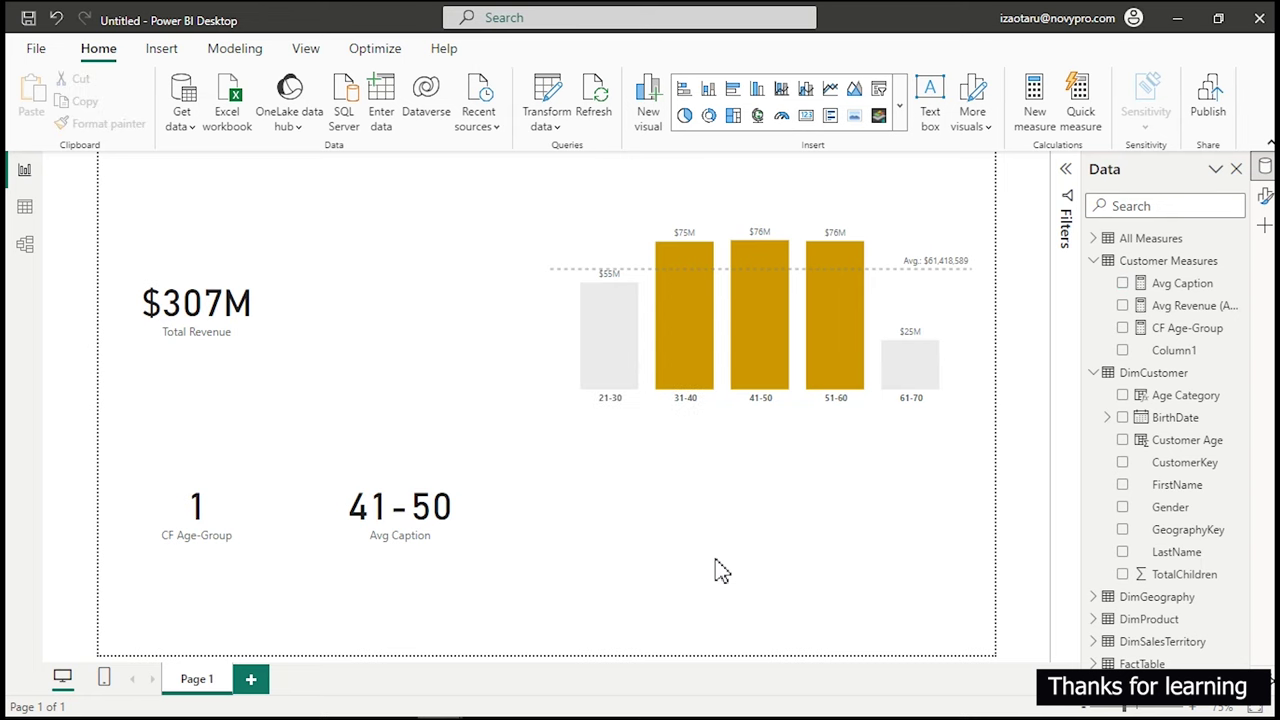
{"action": "mouse_move", "coordinate": [677, 342]}
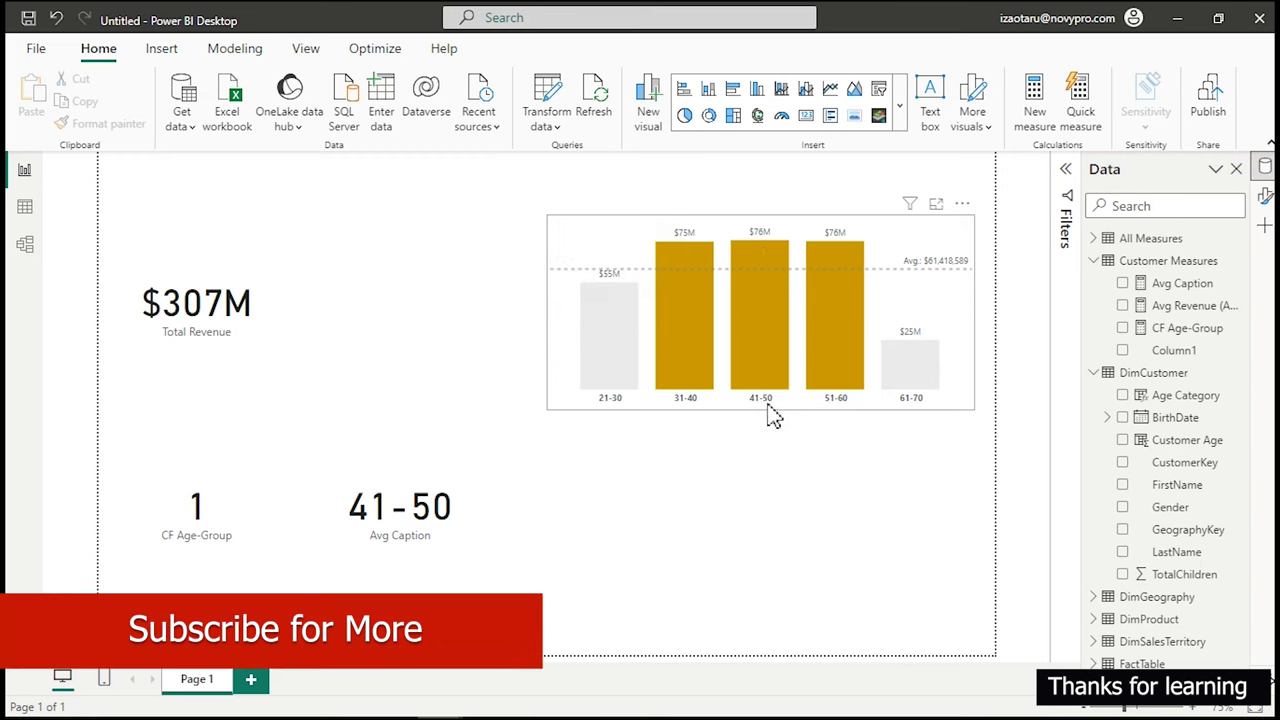
{"action": "mouse_move", "coordinate": [840, 343]}
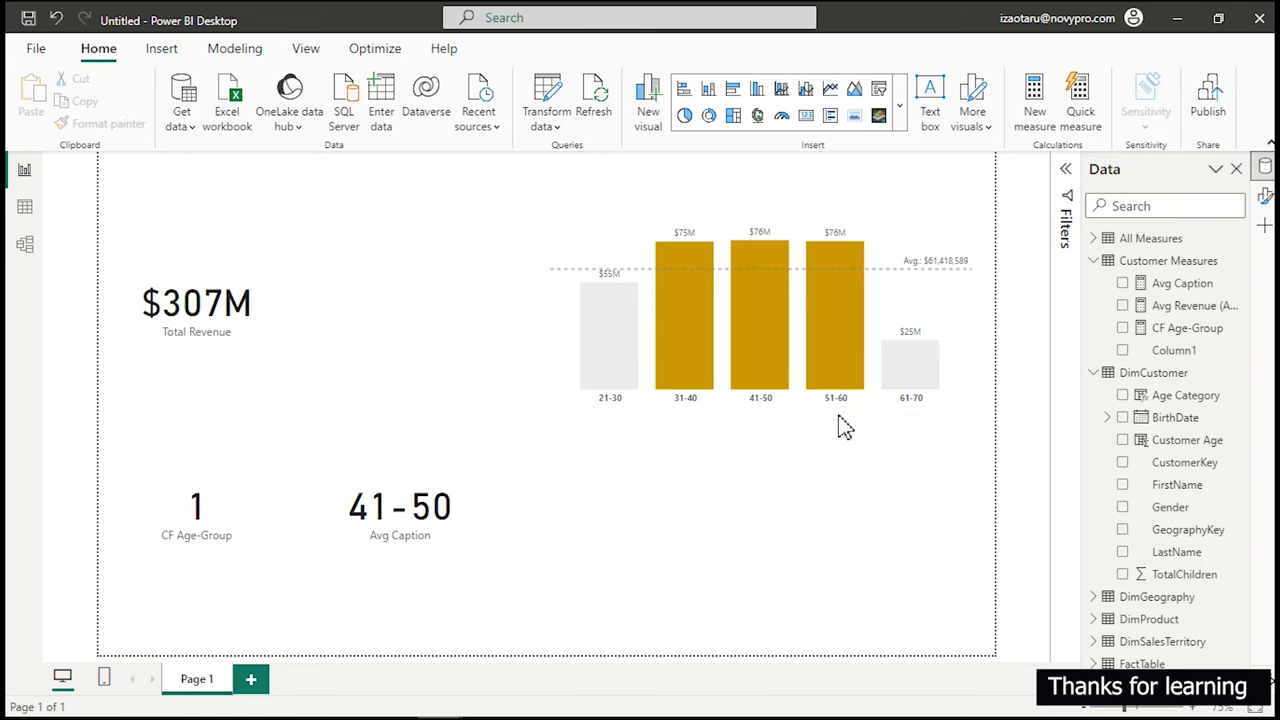
Open the Avg Caption measure, replace its RETURN expression with _RevenueFilteredTable, commit it and leave the formula editor.
{"action": "mouse_move", "coordinate": [845, 366]}
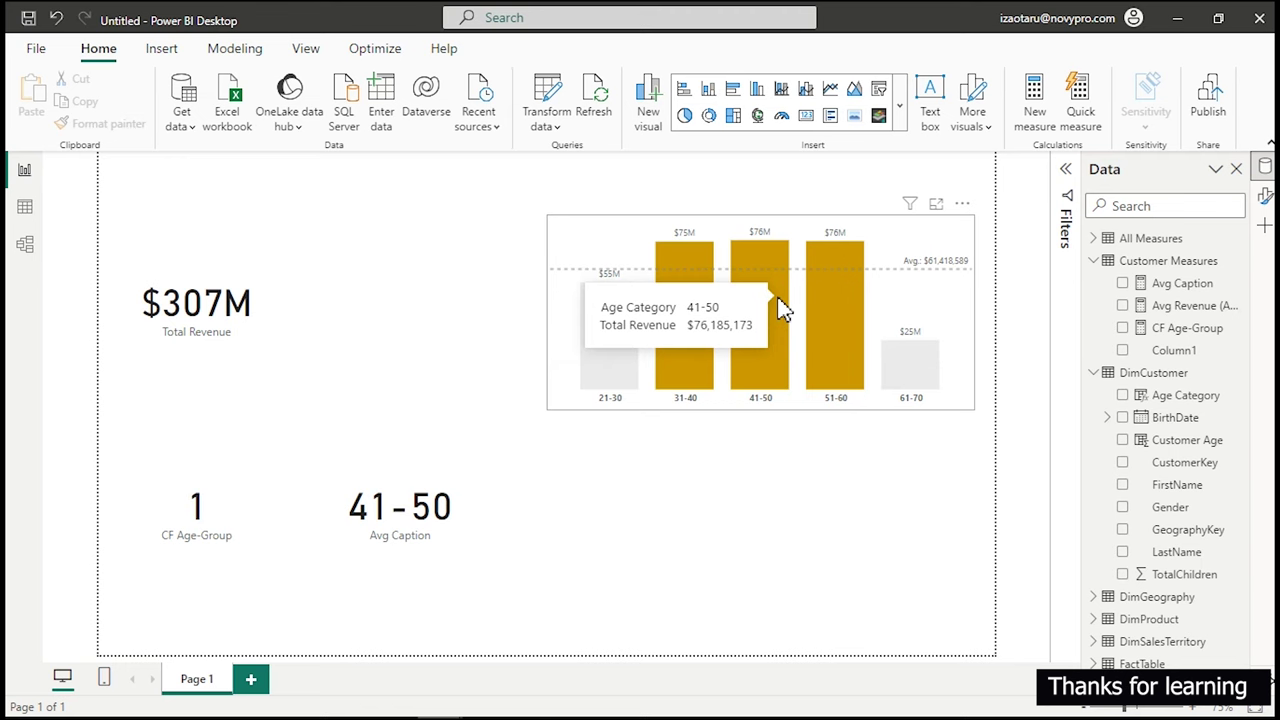
{"action": "left_click", "coordinate": [444, 526]}
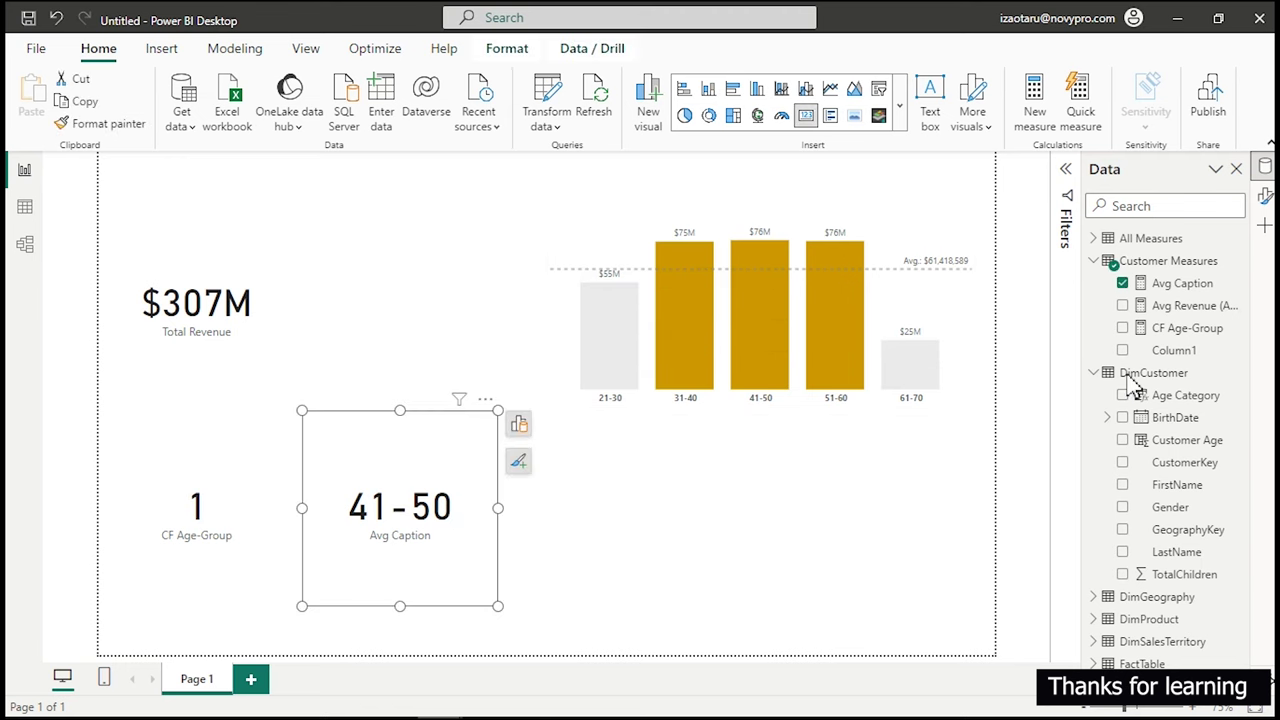
{"action": "left_click", "coordinate": [1185, 285]}
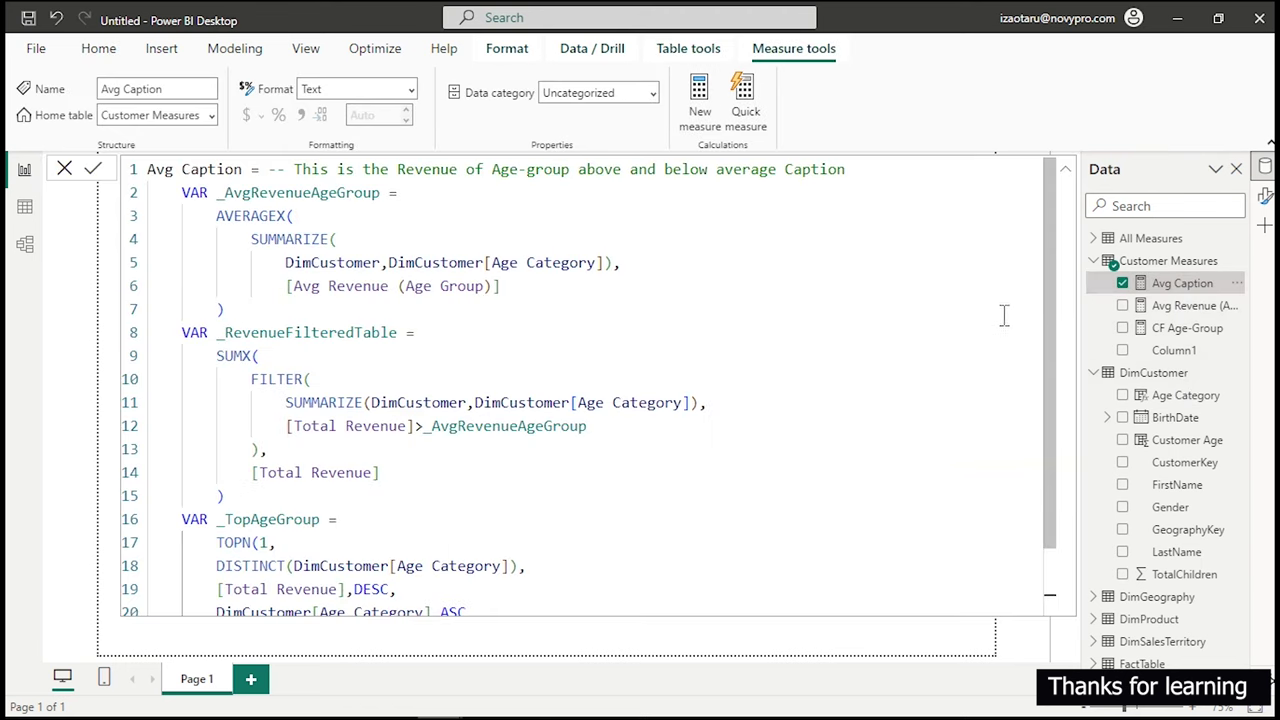
{"action": "scroll", "coordinate": [1058, 392], "scroll_direction": "down", "scroll_amount": 1}
{"action": "scroll", "coordinate": [1058, 392], "scroll_direction": "down", "scroll_amount": 1}
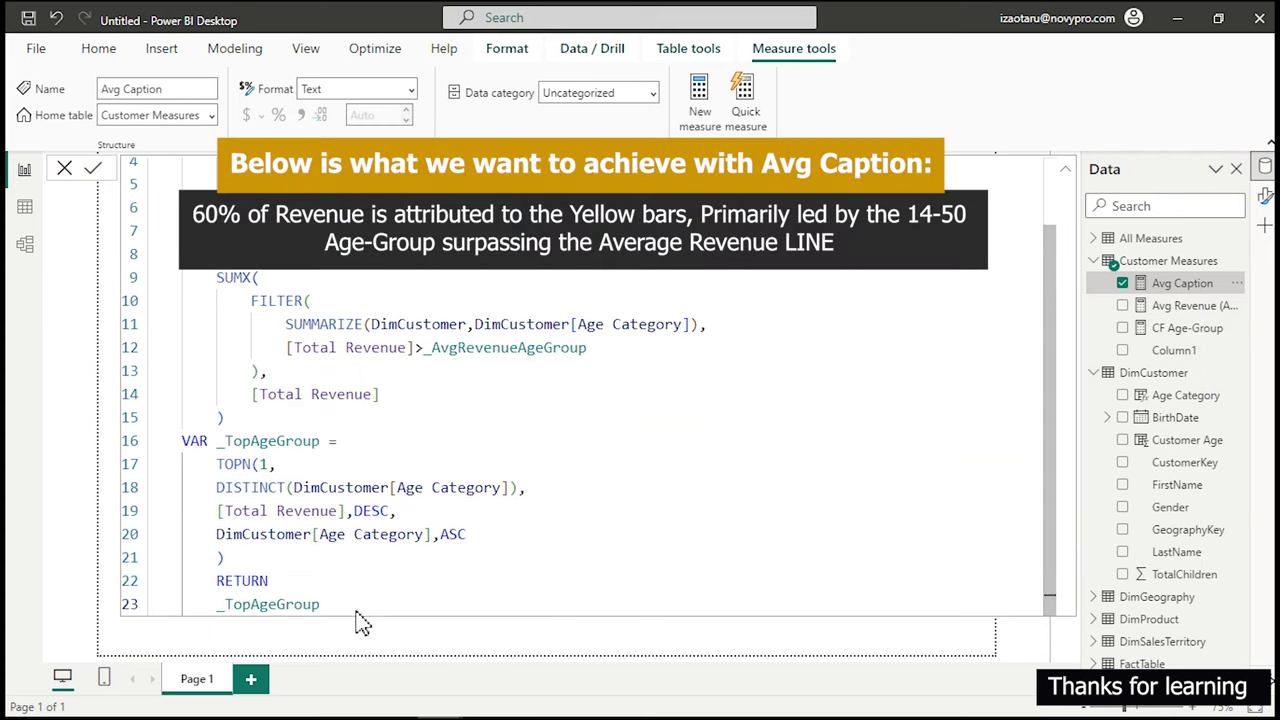
{"action": "left_click_drag", "start_coordinate": [326, 604], "coordinate": [220, 604]}
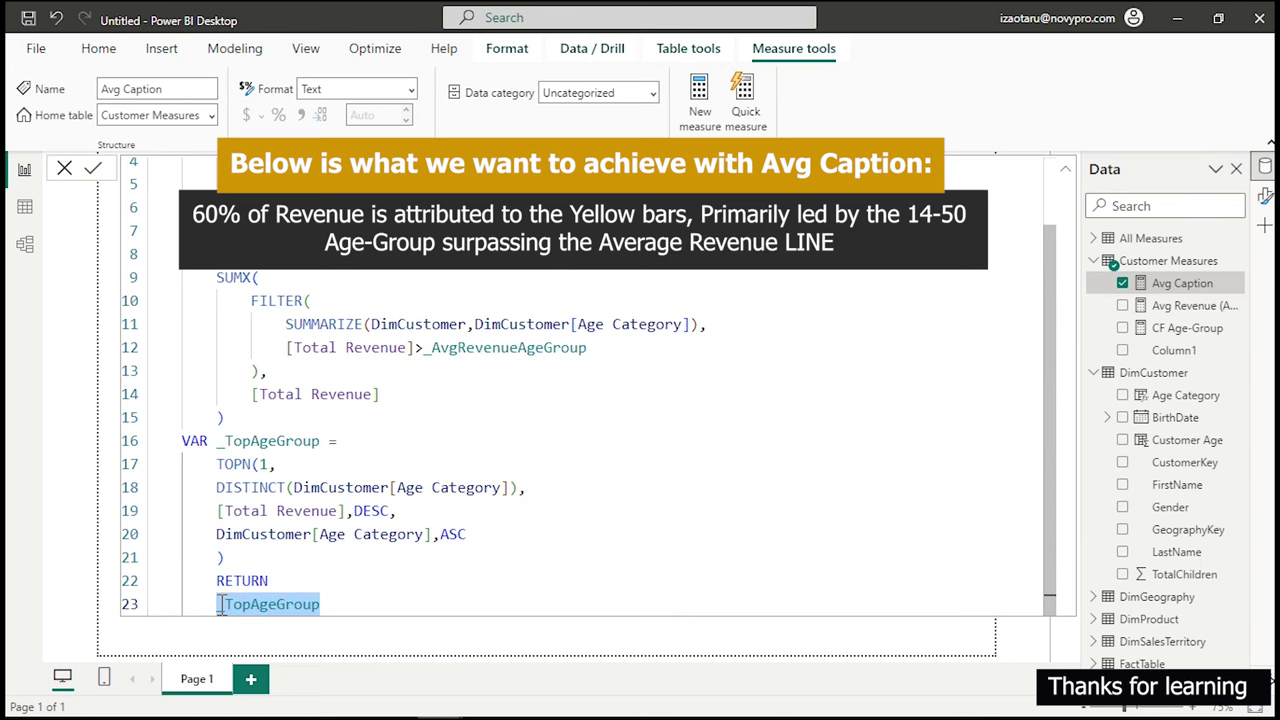
{"action": "type", "text": "_"}
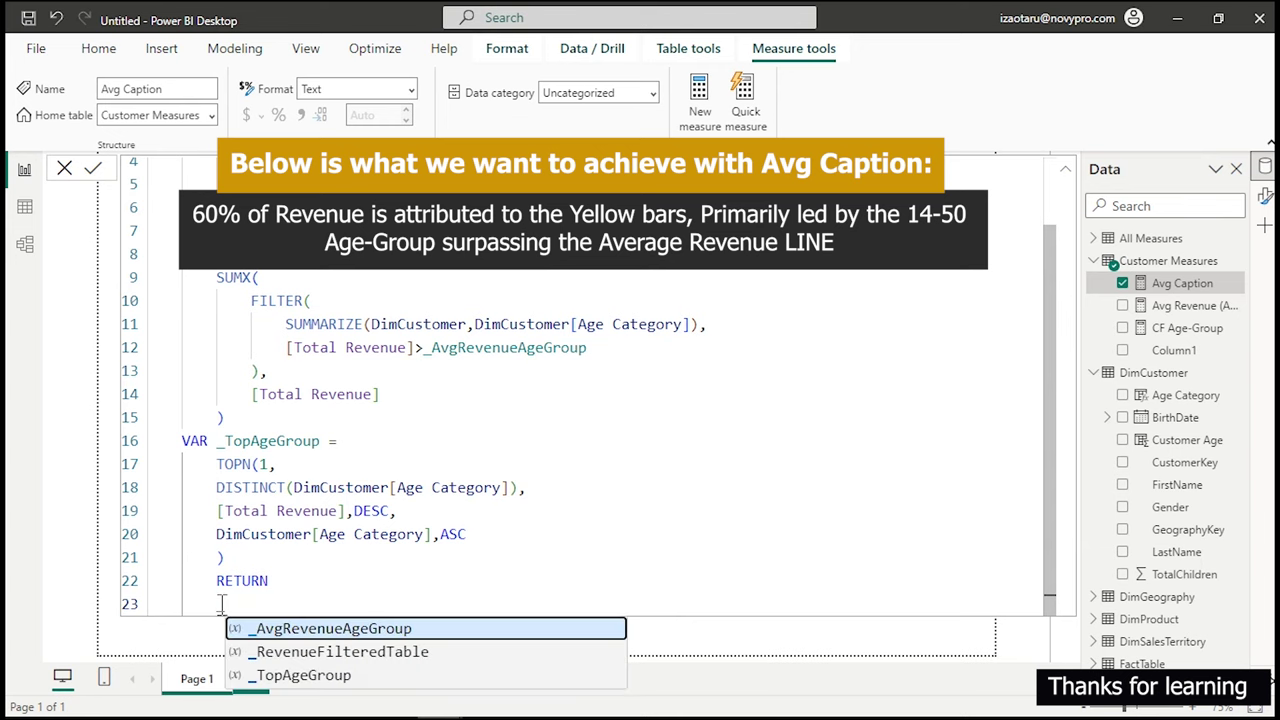
{"action": "key", "text": "Down"}
{"action": "key", "text": "Tab"}
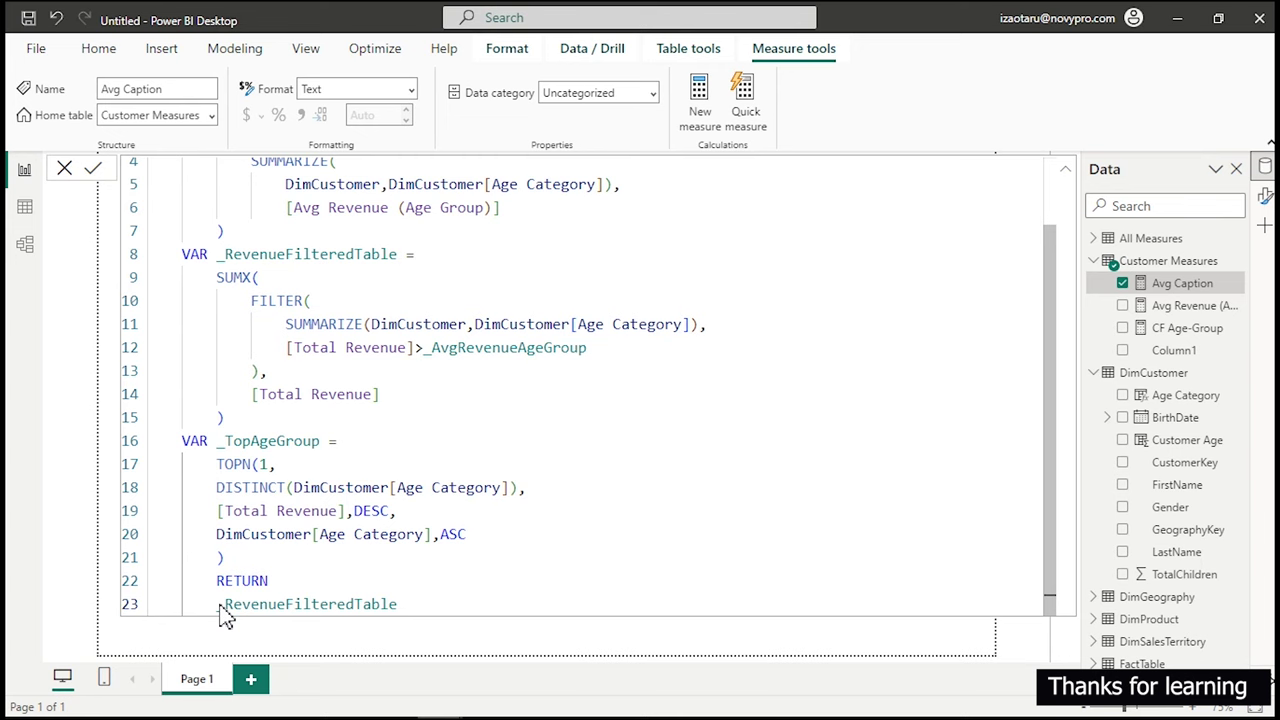
{"action": "key", "text": "Return"}
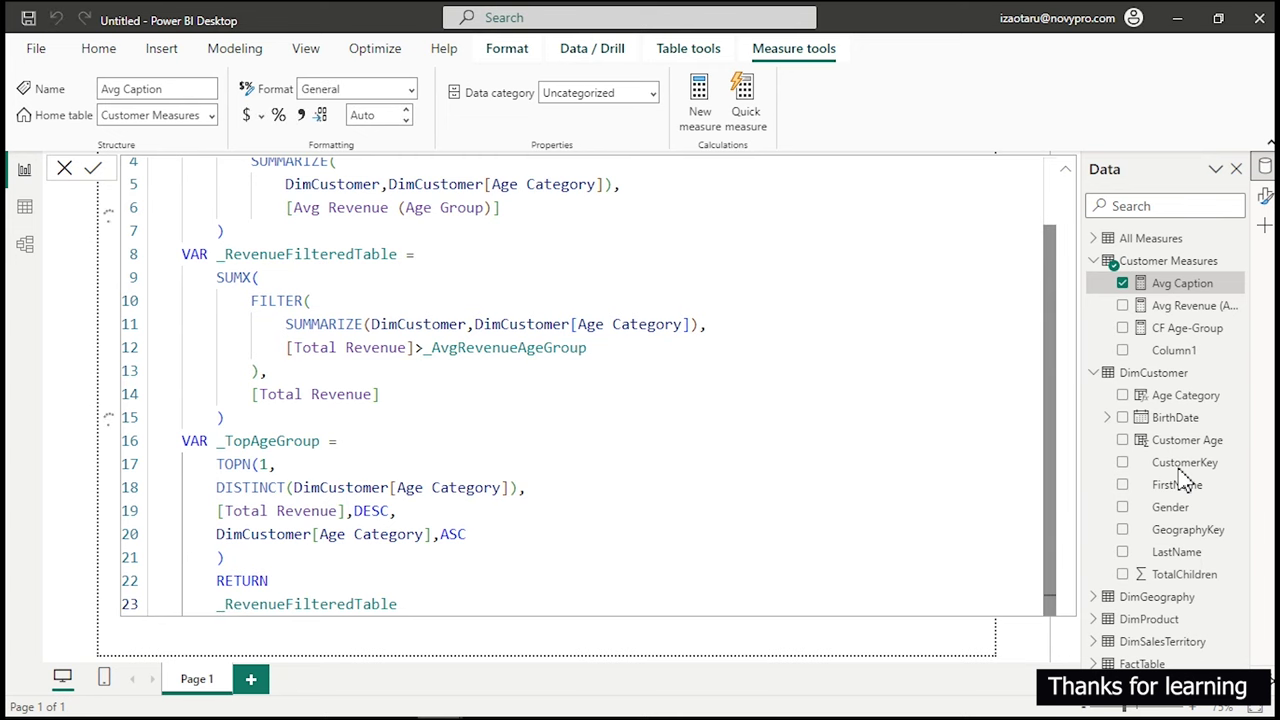
{"action": "left_click", "coordinate": [1181, 362]}
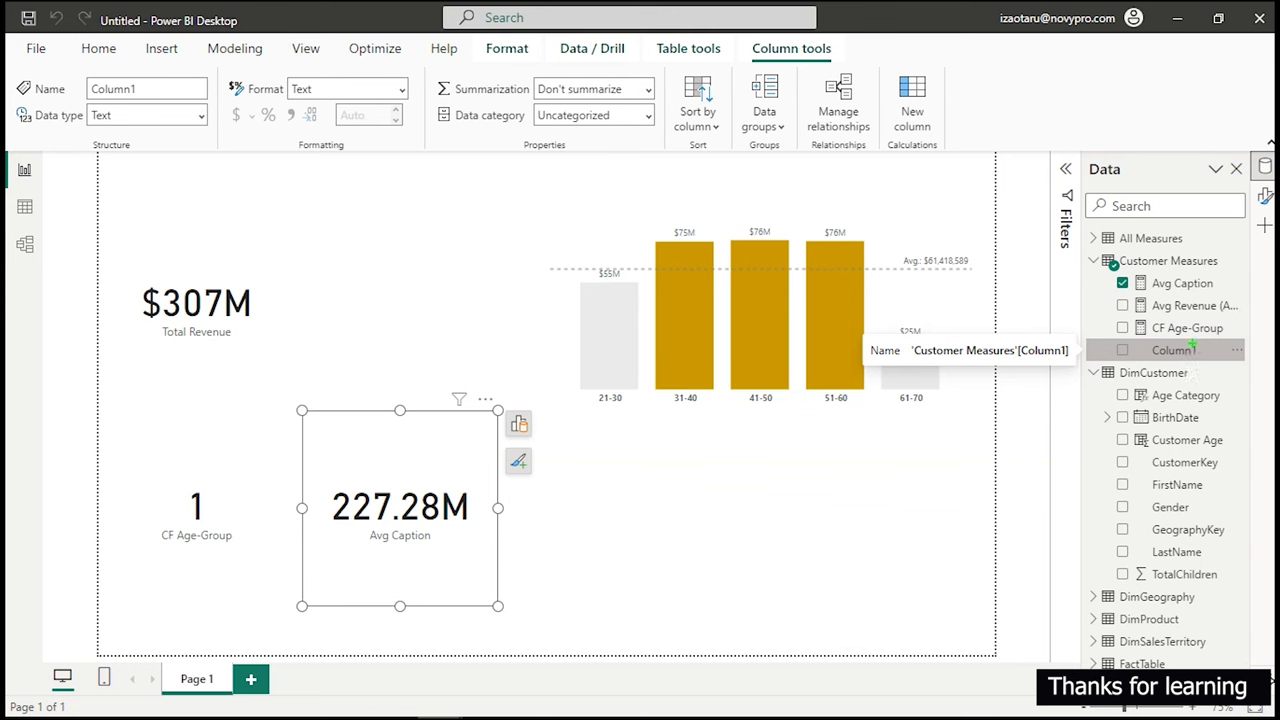
{"action": "mouse_move", "coordinate": [322, 462]}
{"action": "left_mouse_down"}
{"action": "mouse_move", "coordinate": [500, 422]}
{"action": "mouse_move", "coordinate": [268, 452]}
{"action": "left_mouse_up"}
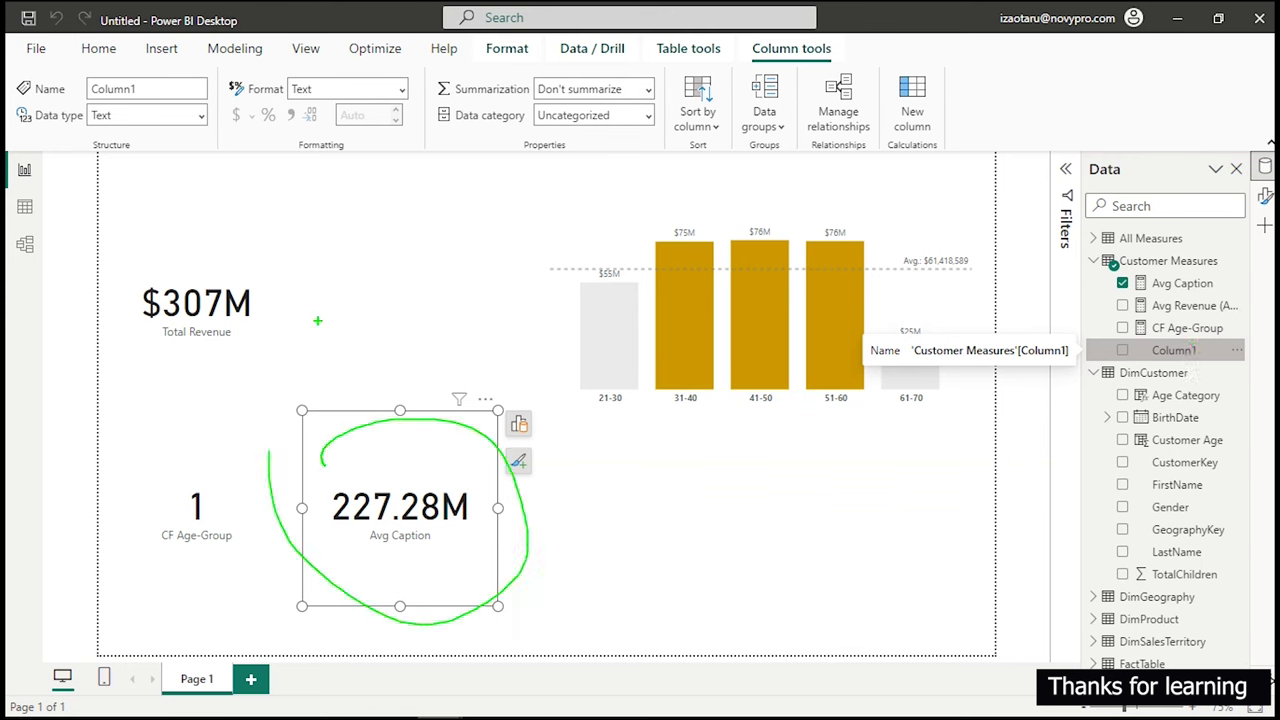
{"action": "left_click_drag", "start_coordinate": [516, 460], "coordinate": [652, 378]}
{"action": "left_click_drag", "start_coordinate": [528, 512], "coordinate": [742, 372]}
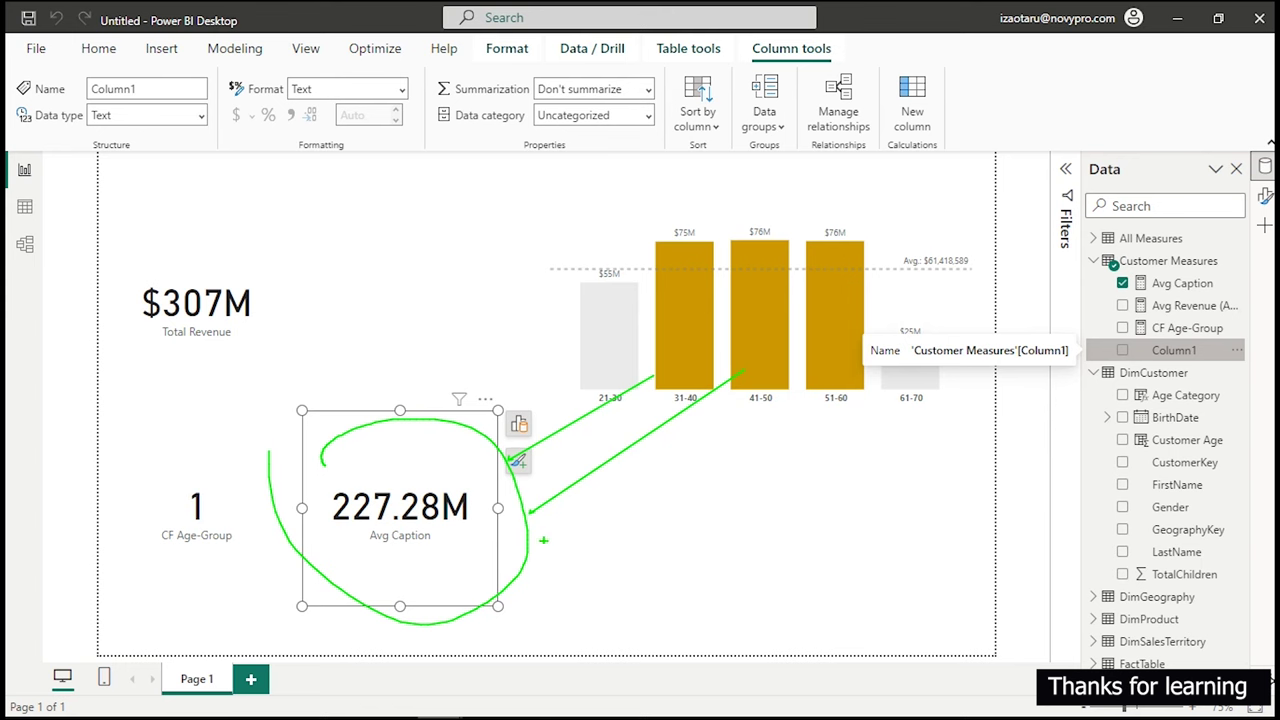
{"action": "left_click_drag", "start_coordinate": [530, 556], "coordinate": [818, 368]}
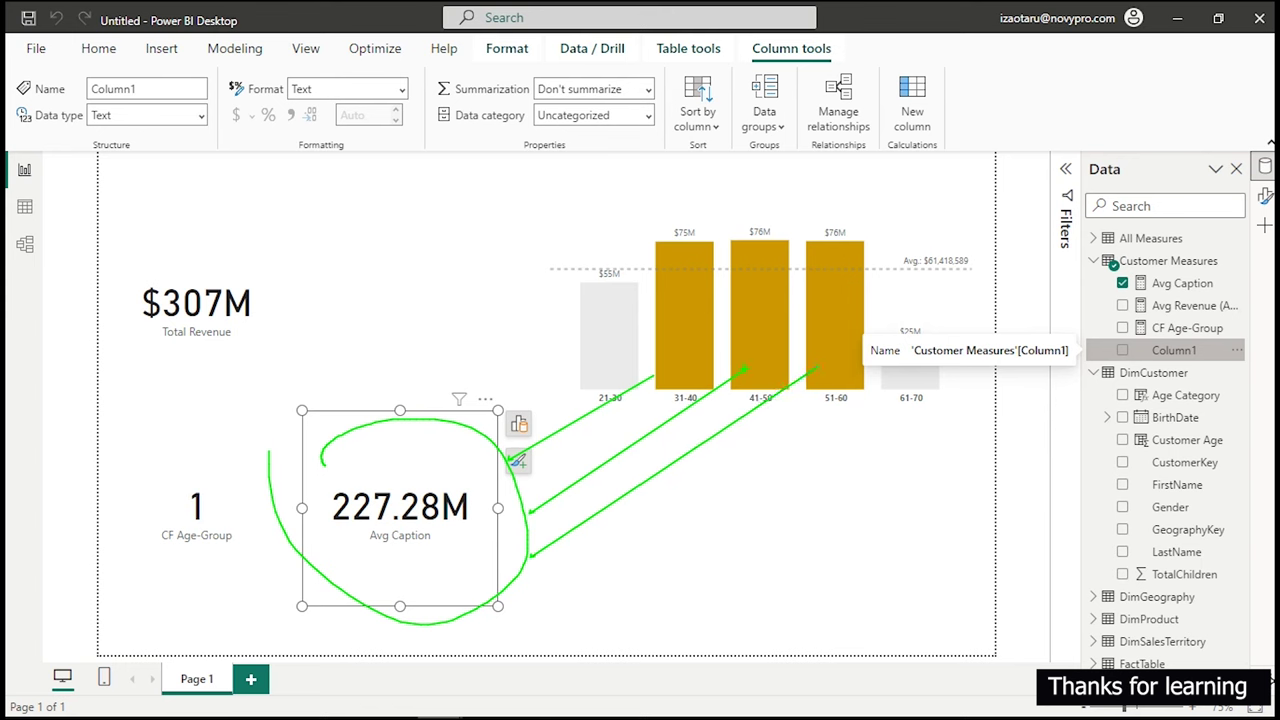
{"action": "mouse_move", "coordinate": [752, 306]}
{"action": "left_mouse_down"}
{"action": "mouse_move", "coordinate": [780, 334]}
{"action": "mouse_move", "coordinate": [830, 324]}
{"action": "left_mouse_up"}
{"action": "left_click_drag", "start_coordinate": [578, 311], "coordinate": [625, 360]}
{"action": "left_click_drag", "start_coordinate": [637, 305], "coordinate": [589, 371]}
{"action": "left_click_drag", "start_coordinate": [899, 331], "coordinate": [922, 389]}
{"action": "left_click_drag", "start_coordinate": [937, 326], "coordinate": [882, 405]}
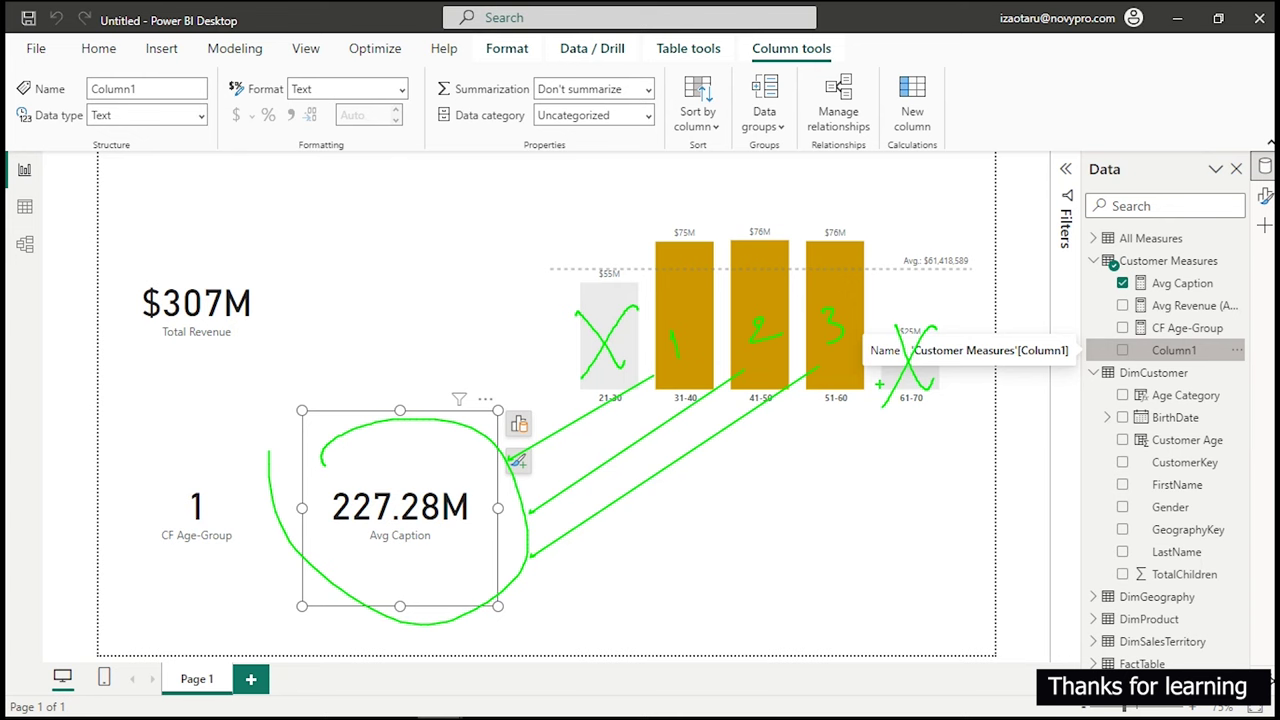
{"action": "key", "text": "Escape"}
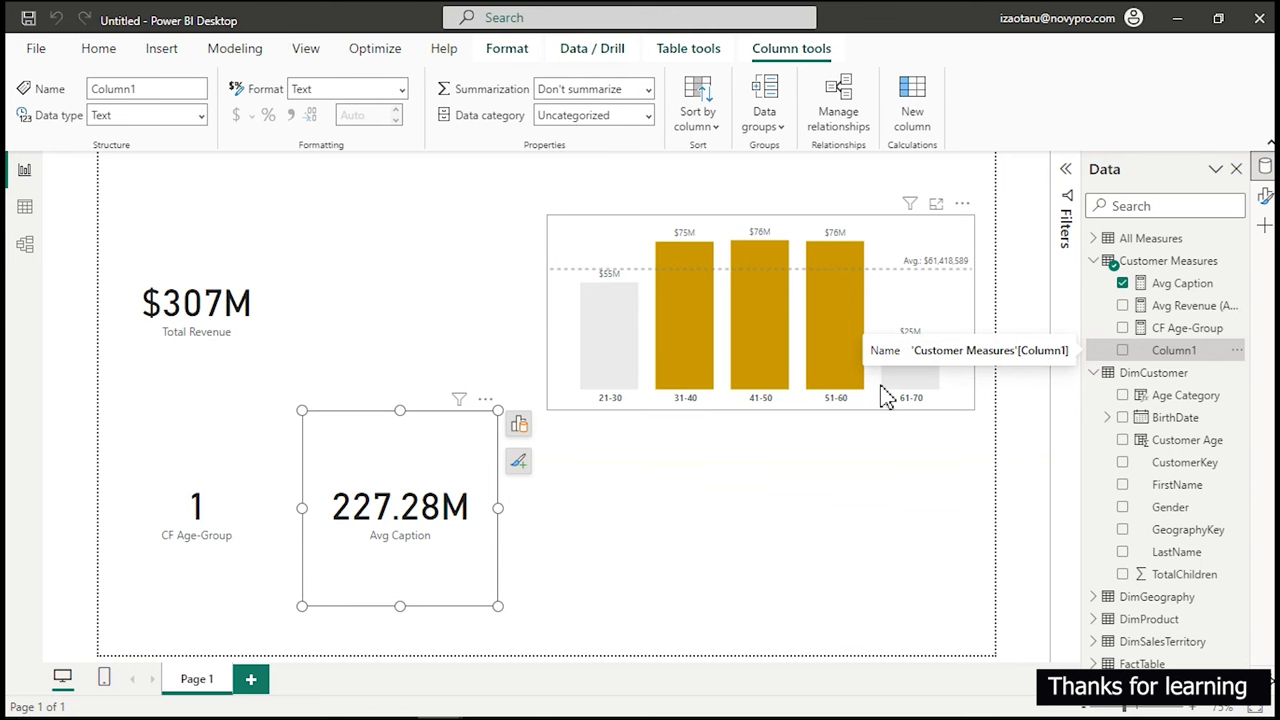
Reopen the Avg Caption measure, replace its RETURN expression with _AvgRevenueAgeGroup, commit it and leave the formula editor.
{"action": "left_click", "coordinate": [1189, 286]}
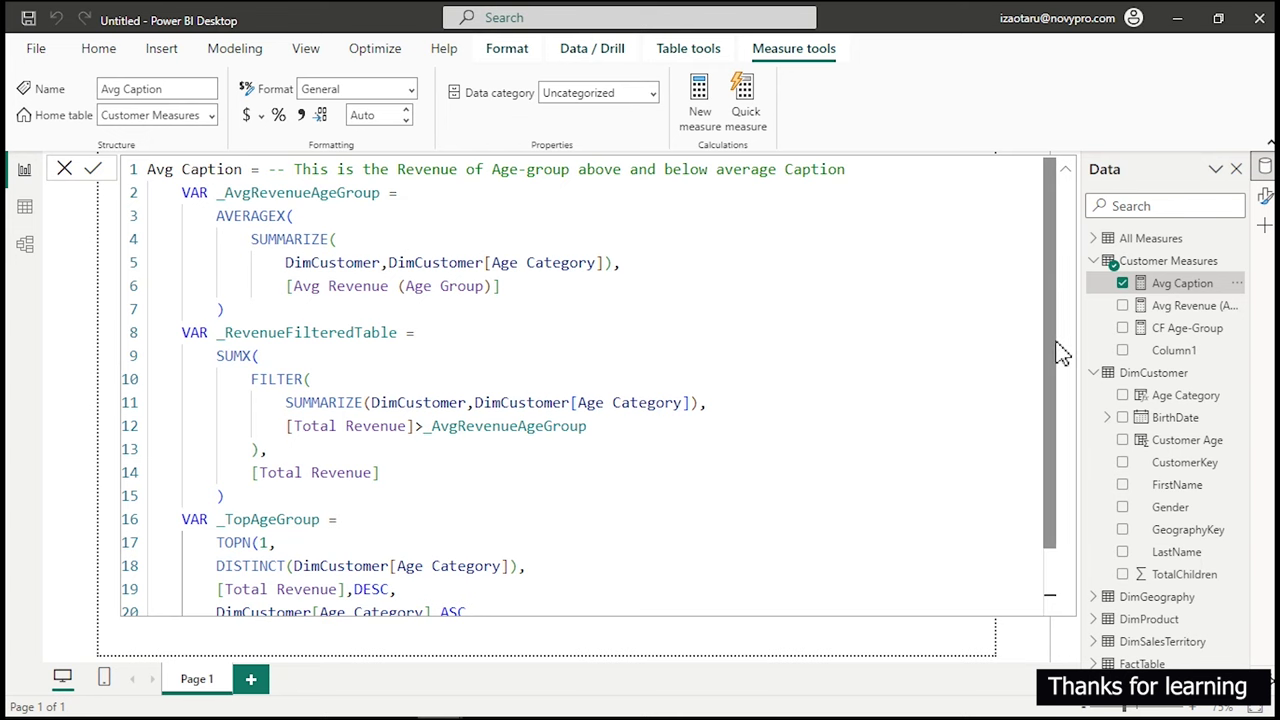
{"action": "left_click_drag", "start_coordinate": [1057, 349], "coordinate": [1057, 514]}
{"action": "scroll", "coordinate": [730, 590], "scroll_direction": "up", "scroll_amount": 2}
{"action": "left_click", "coordinate": [600, 543]}
{"action": "key", "text": "Down"}
{"action": "key", "text": "ctrl+End"}
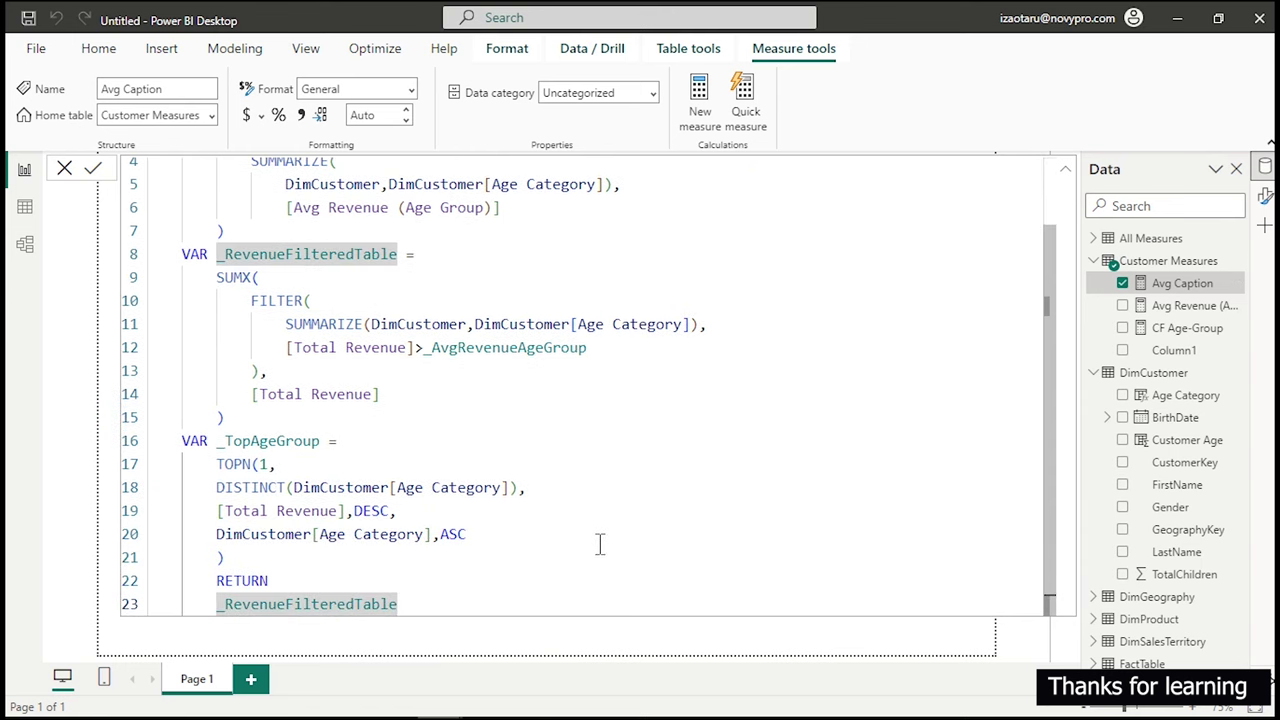
{"action": "key", "text": "BackSpace"}
{"action": "key", "text": "BackSpace"}
{"action": "key", "text": "BackSpace"}
{"action": "key", "text": "BackSpace"}
{"action": "key", "text": "BackSpace"}
{"action": "key", "text": "BackSpace"}
{"action": "key", "text": "BackSpace"}
{"action": "key", "text": "BackSpace"}
{"action": "key", "text": "BackSpace"}
{"action": "key", "text": "BackSpace"}
{"action": "key", "text": "BackSpace"}
{"action": "key", "text": "BackSpace"}
{"action": "key", "text": "BackSpace"}
{"action": "key", "text": "BackSpace"}
{"action": "key", "text": "BackSpace"}
{"action": "key", "text": "BackSpace"}
{"action": "key", "text": "BackSpace"}
{"action": "key", "text": "BackSpace"}
{"action": "key", "text": "BackSpace"}
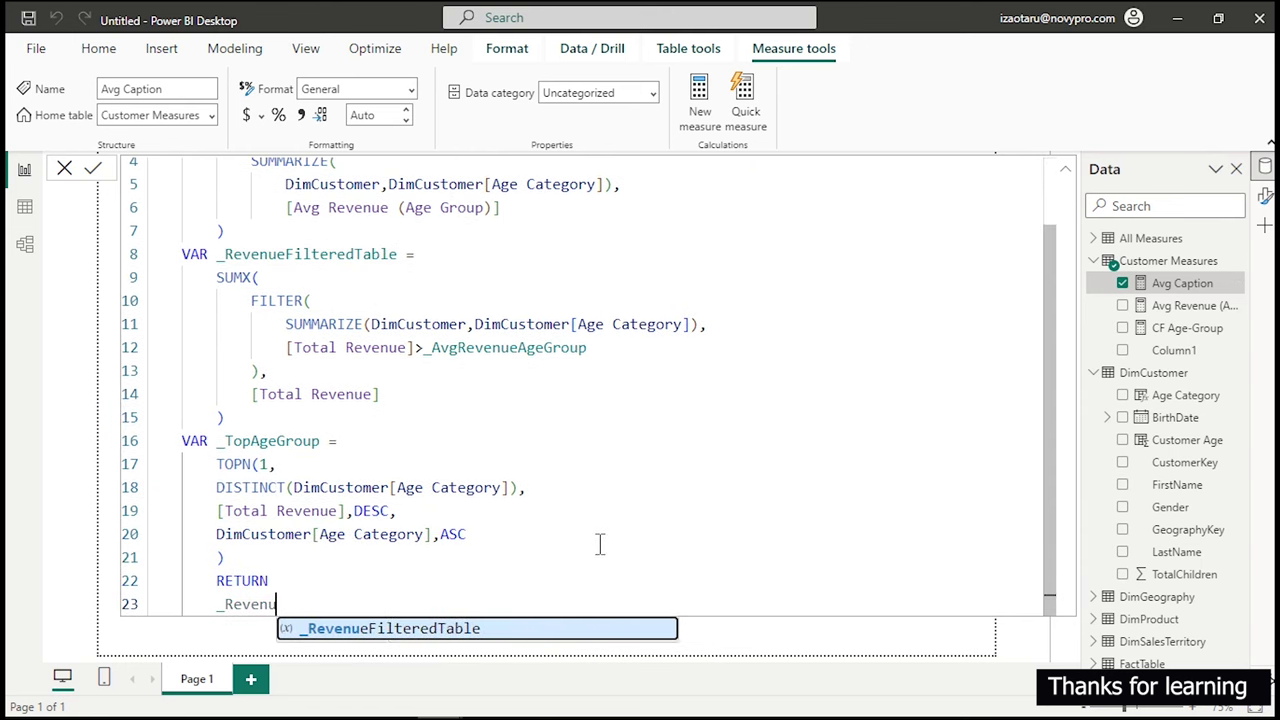
{"action": "key", "text": "BackSpace"}
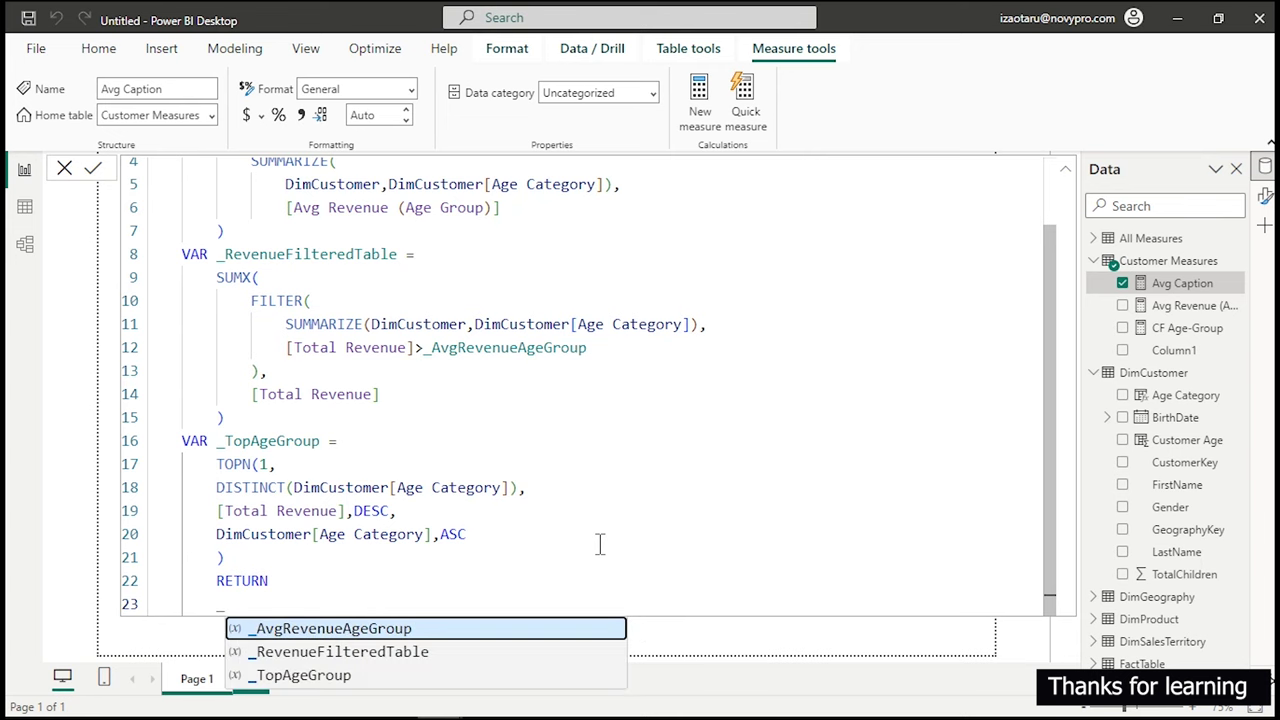
{"action": "key", "text": "Down"}
{"action": "key", "text": "Up"}
{"action": "key", "text": "Return"}
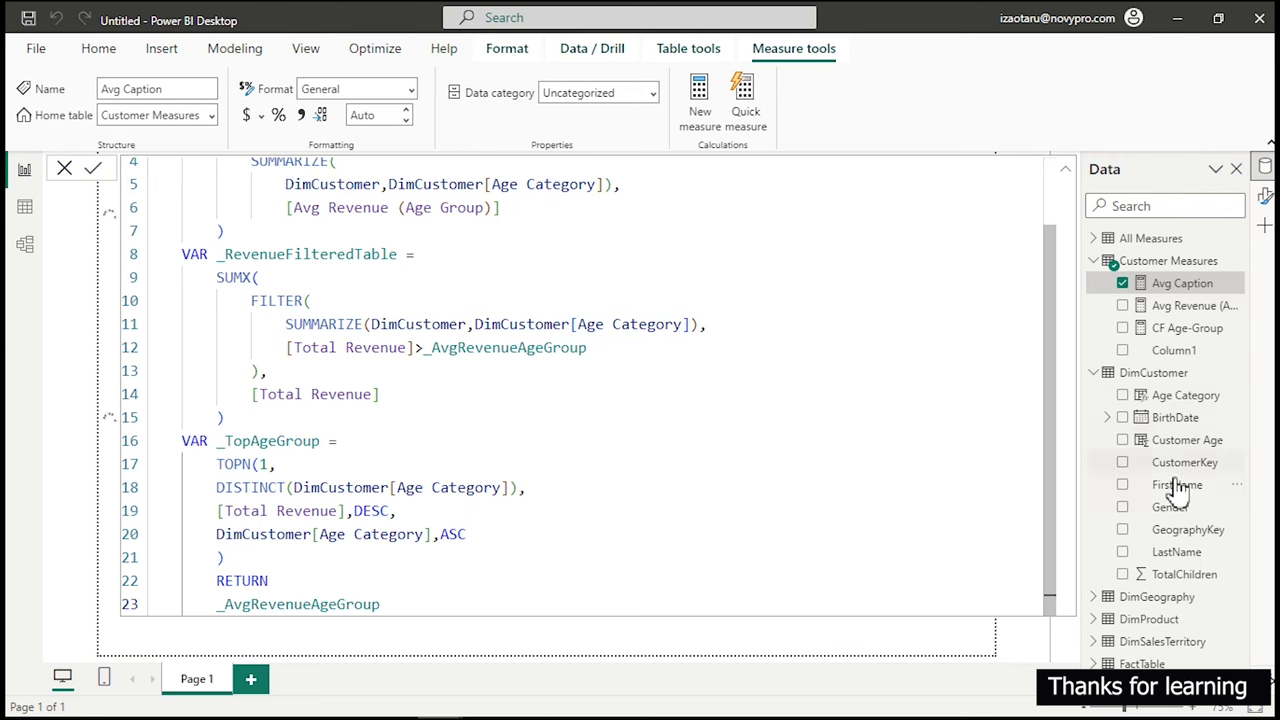
{"action": "left_click", "coordinate": [1190, 360]}
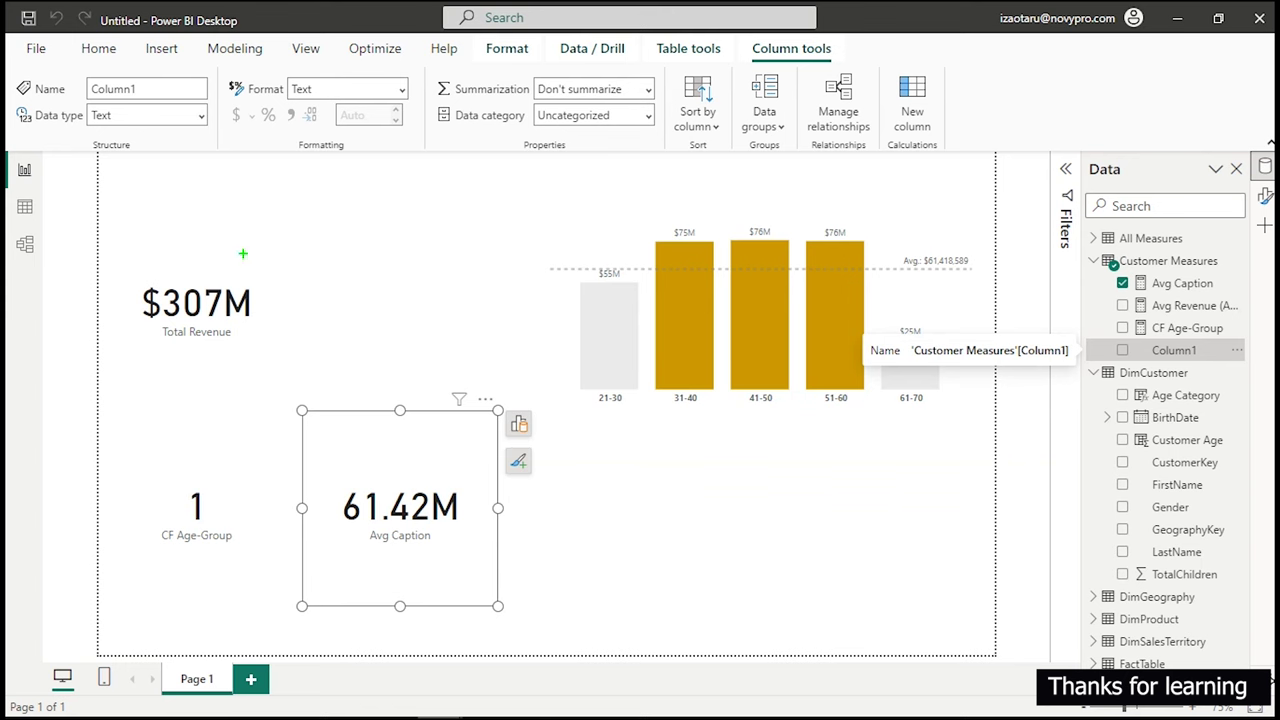
{"action": "mouse_move", "coordinate": [286, 468]}
{"action": "left_mouse_down"}
{"action": "mouse_move", "coordinate": [383, 420]}
{"action": "mouse_move", "coordinate": [342, 607]}
{"action": "mouse_move", "coordinate": [309, 436]}
{"action": "left_mouse_up"}
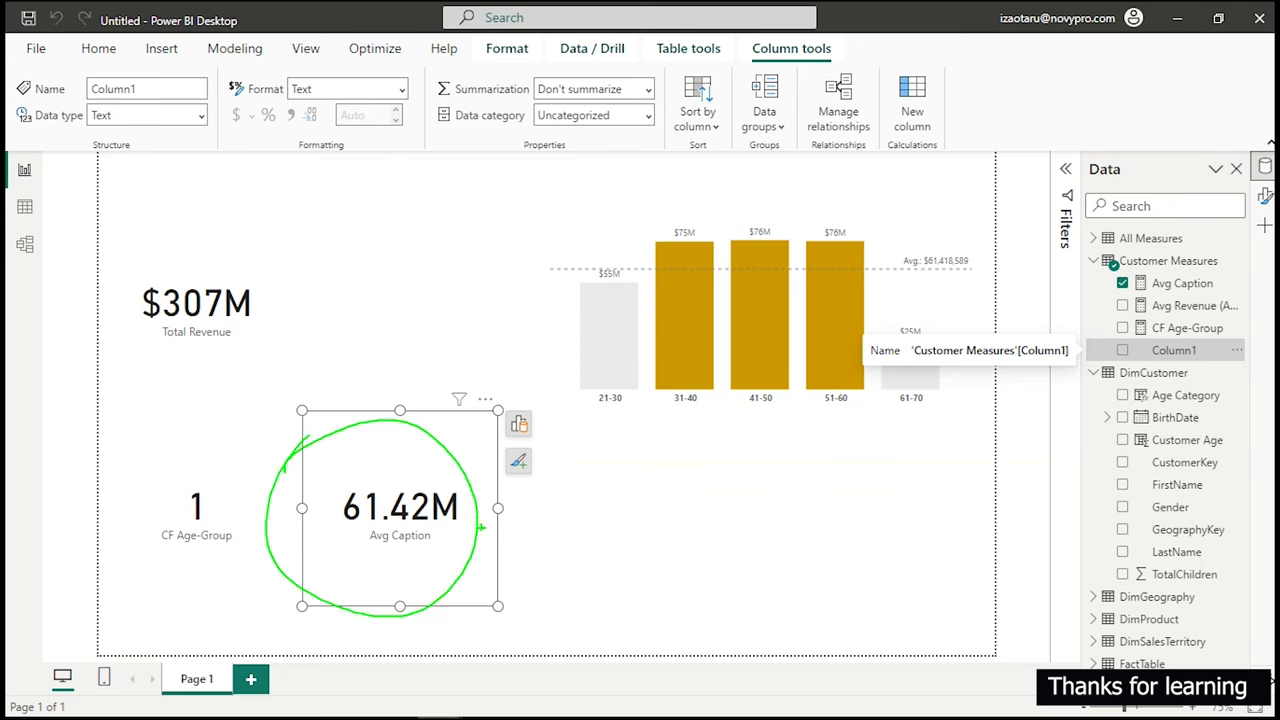
{"action": "mouse_move", "coordinate": [473, 550]}
{"action": "left_mouse_down"}
{"action": "mouse_move", "coordinate": [753, 413]}
{"action": "mouse_move", "coordinate": [932, 268]}
{"action": "left_mouse_up"}
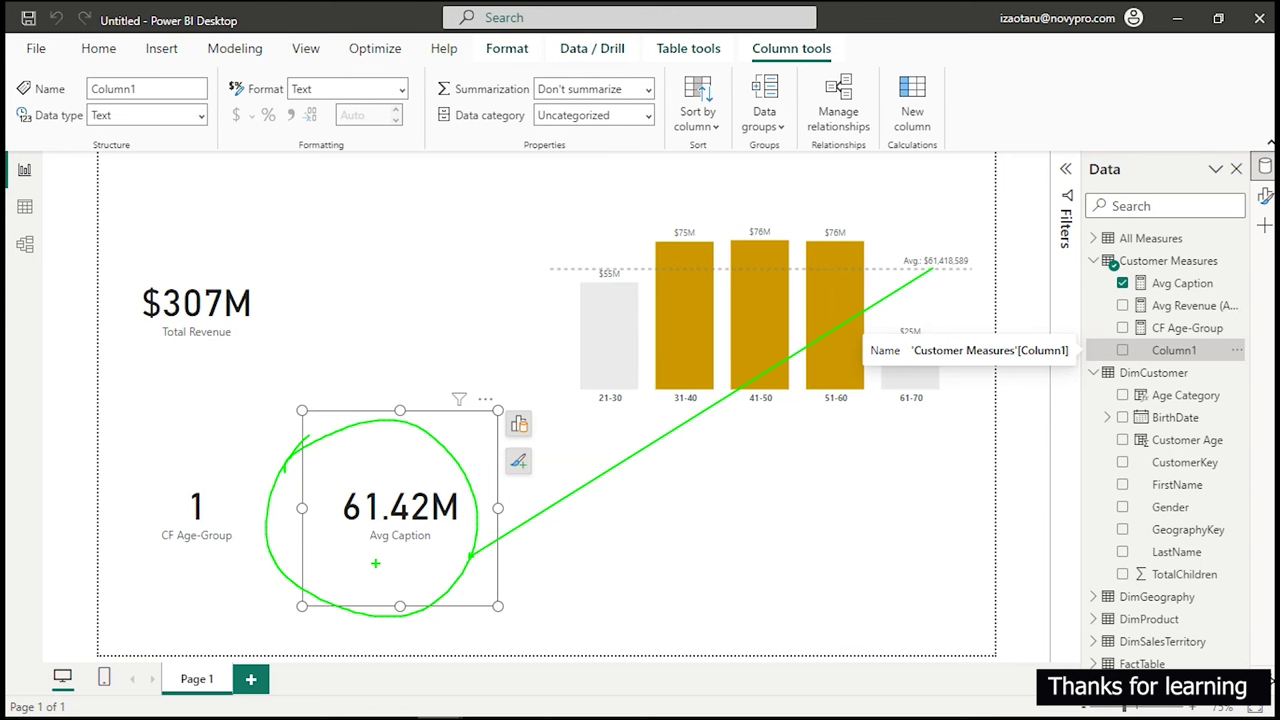
{"action": "key", "text": "Escape"}
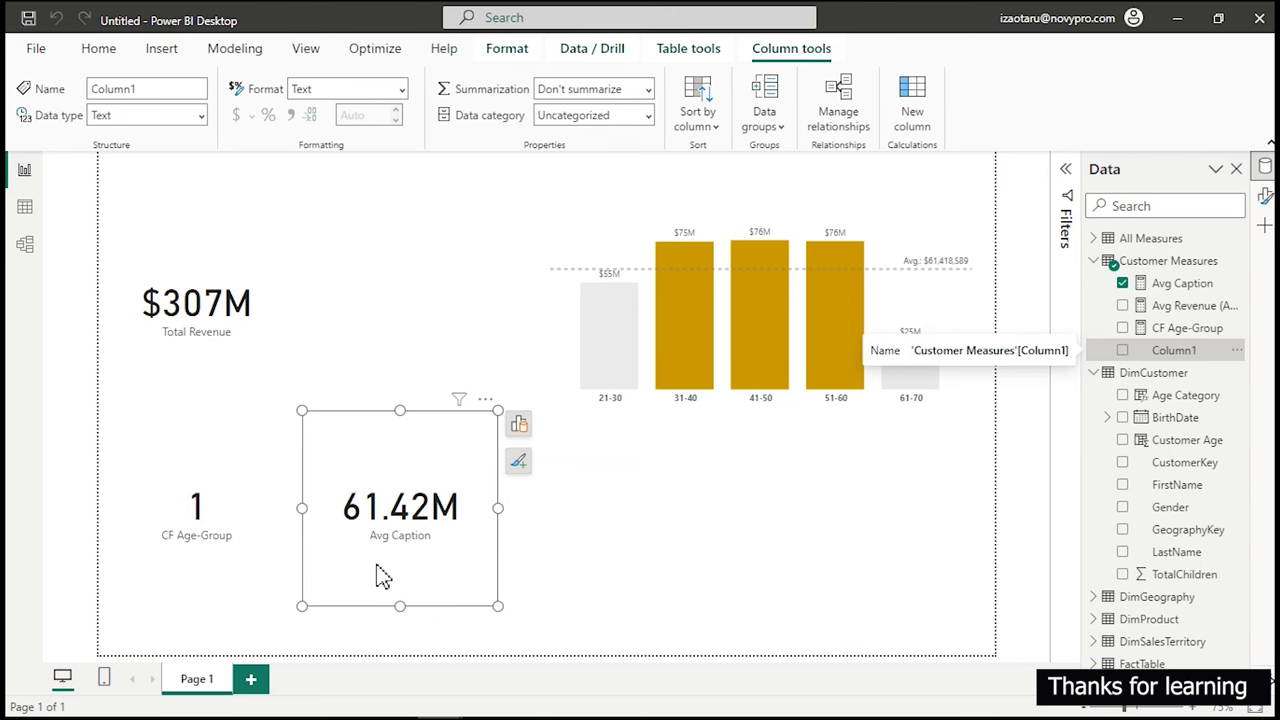
Open the Avg Caption measure and remove the RETURN clause with its output at the end of the formula.
{"action": "left_click", "coordinate": [1182, 283]}
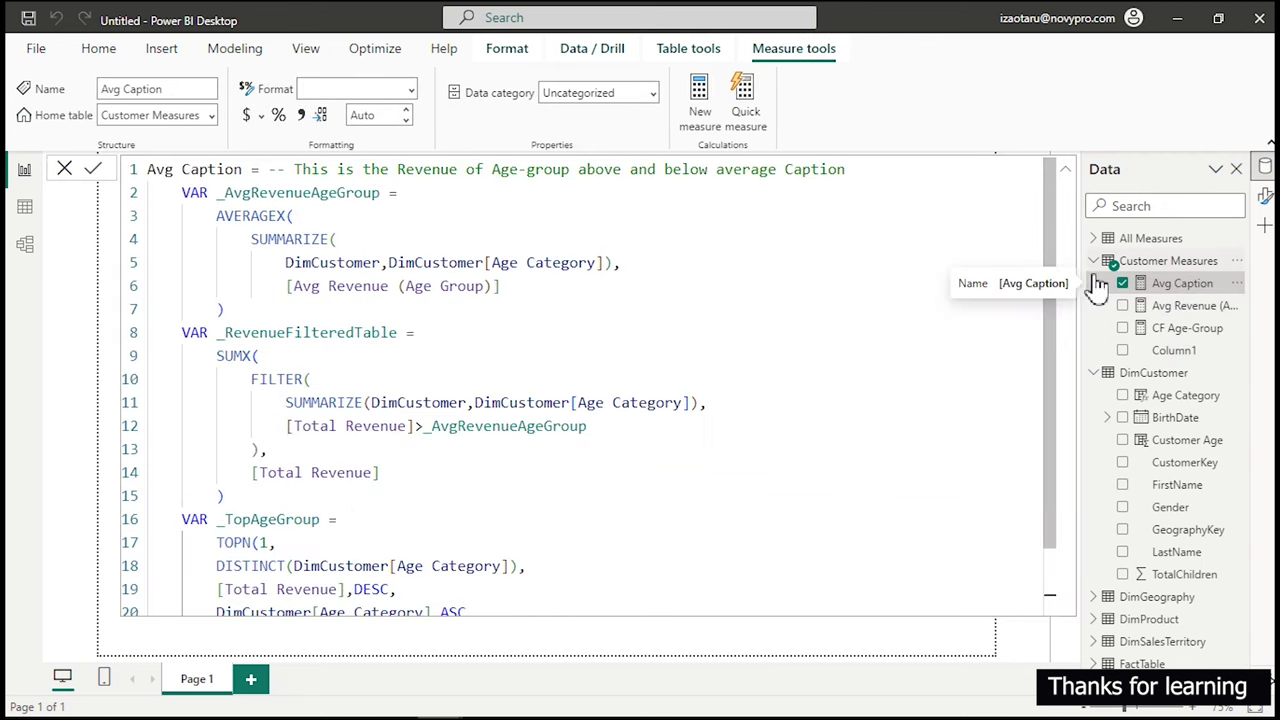
{"action": "scroll", "coordinate": [1058, 413], "scroll_direction": "down", "scroll_amount": 1}
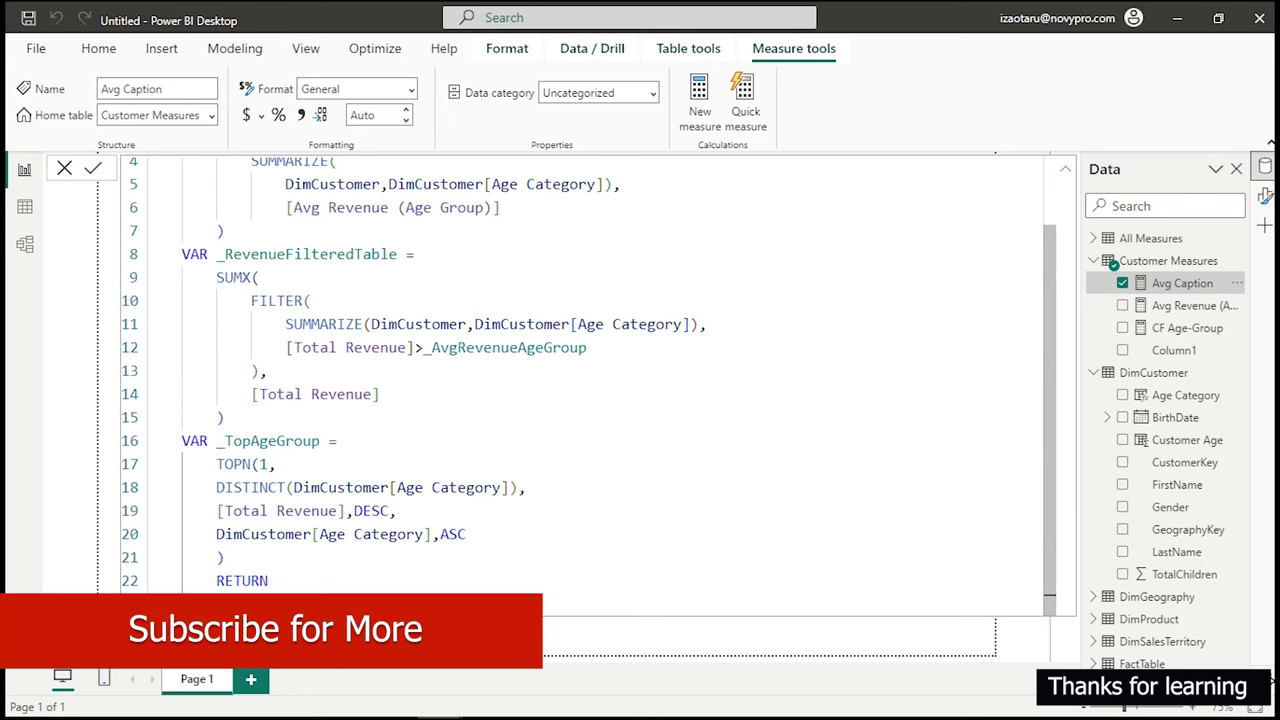
{"action": "left_click_drag", "start_coordinate": [270, 580], "coordinate": [221, 573]}
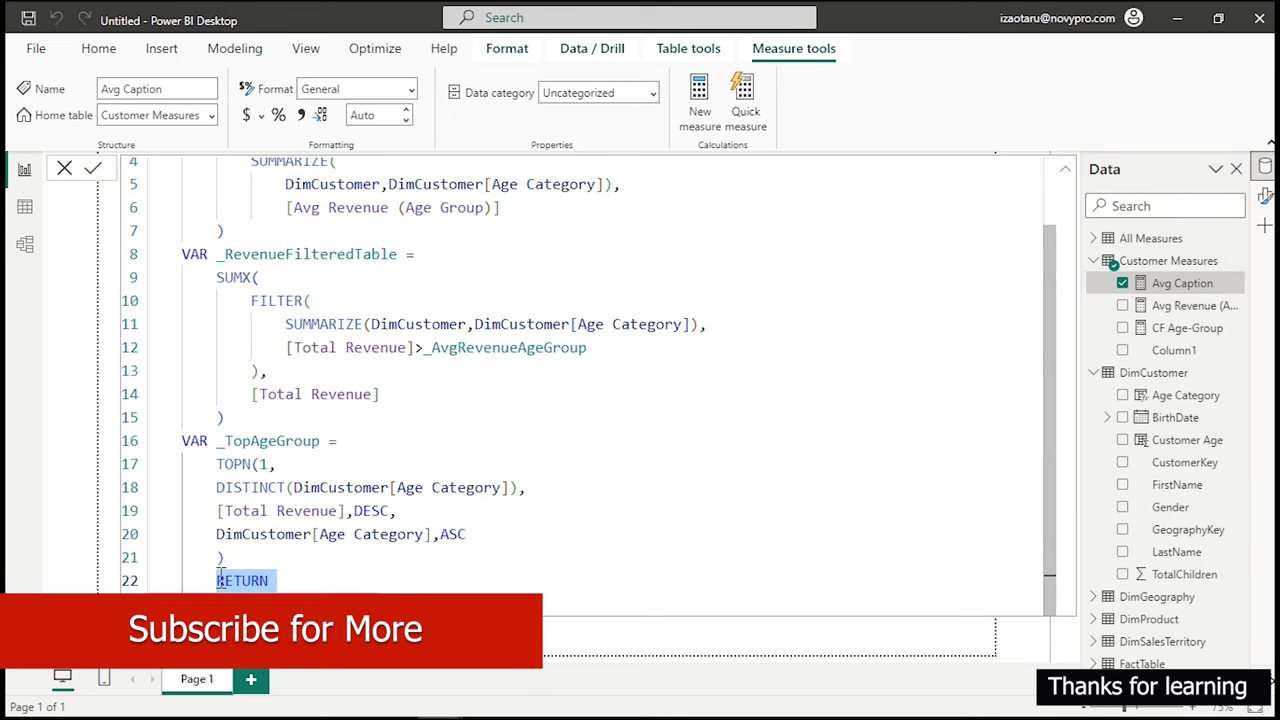
{"action": "key", "text": "BackSpace"}
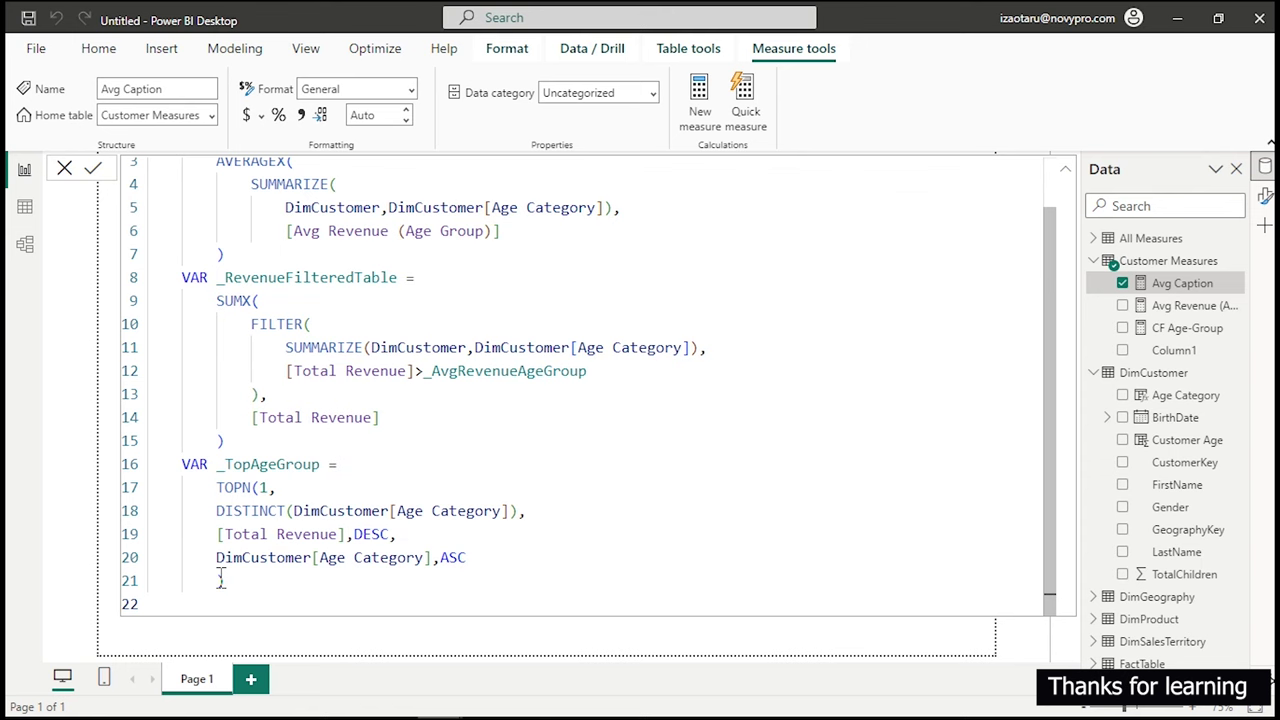
Declare a variable with VAR _RevenueTopAgeGroup = below _TopAgeGroup, aligned with the other variables, and start a new line.
{"action": "key", "text": "BackSpace"}
{"action": "type", "text": "var"}
{"action": "key", "text": "BackSpace"}
{"action": "key", "text": "BackSpace"}
{"action": "key", "text": "BackSpace"}
{"action": "type", "text": "VAR _Reven"}
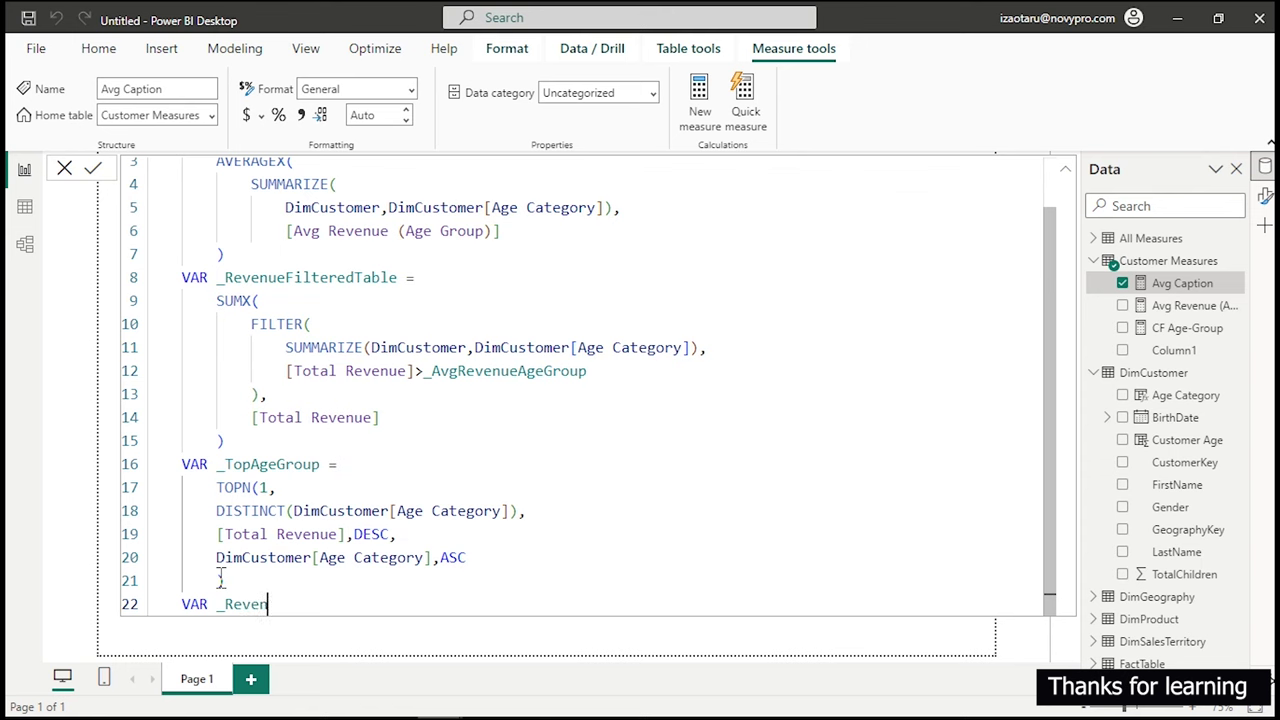
{"action": "type", "text": "ueTopAgeGroup"}
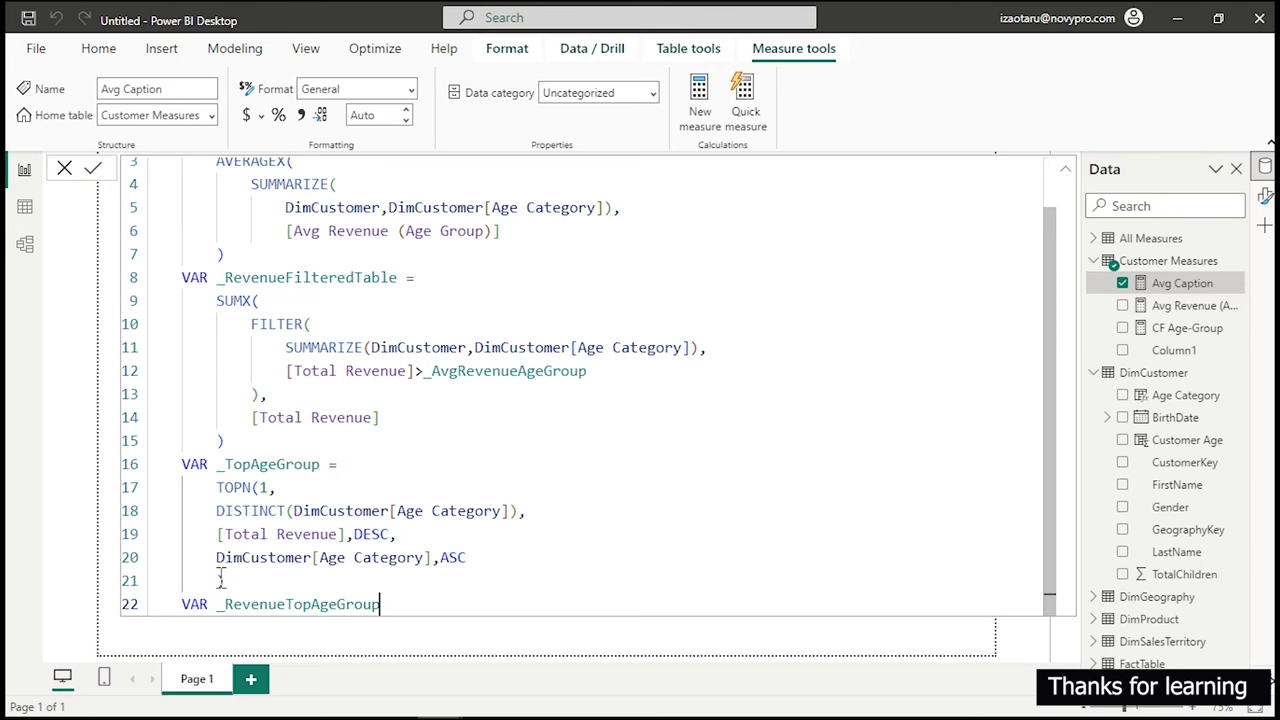
{"action": "type", "text": " ="}
{"action": "key", "text": "Return"}
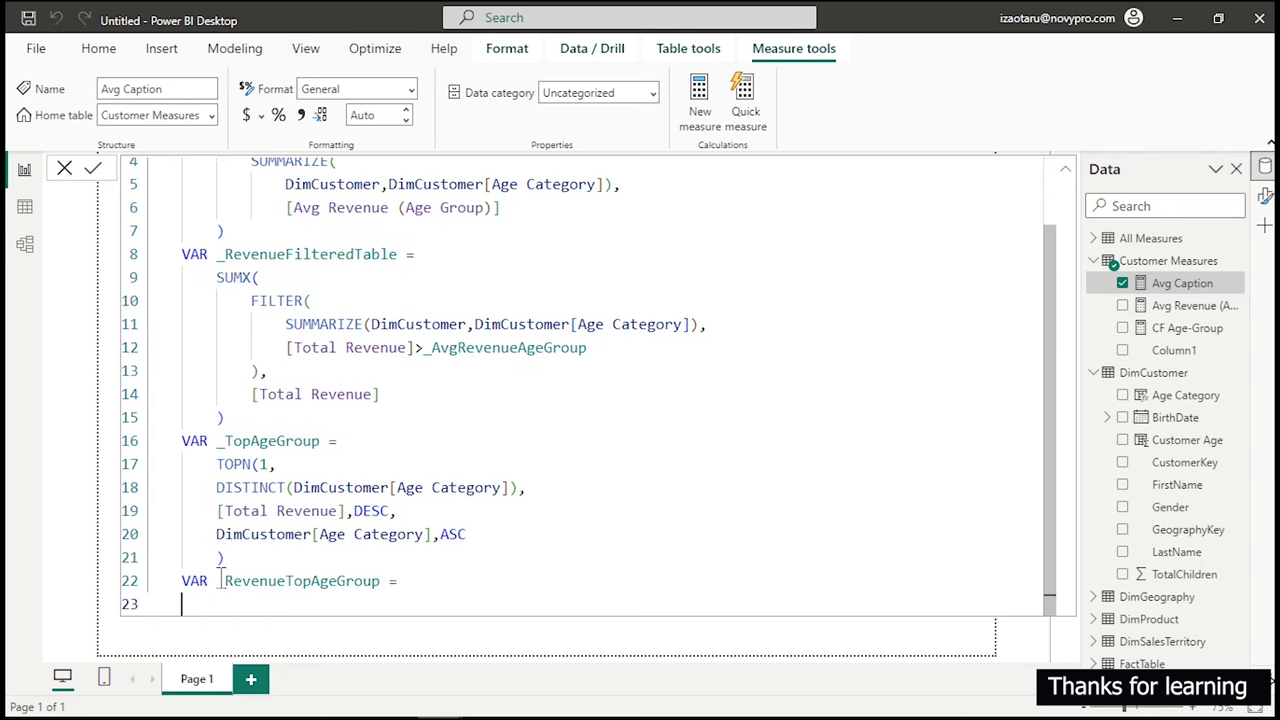
Begin an indented CALCULATE function for _RevenueTopAgeGroup with [Total Revenue] on its own line as the expression, followed by a comma.
{"action": "key", "text": "Tab"}
{"action": "type", "text": "CAL"}
{"action": "key", "text": "Tab"}
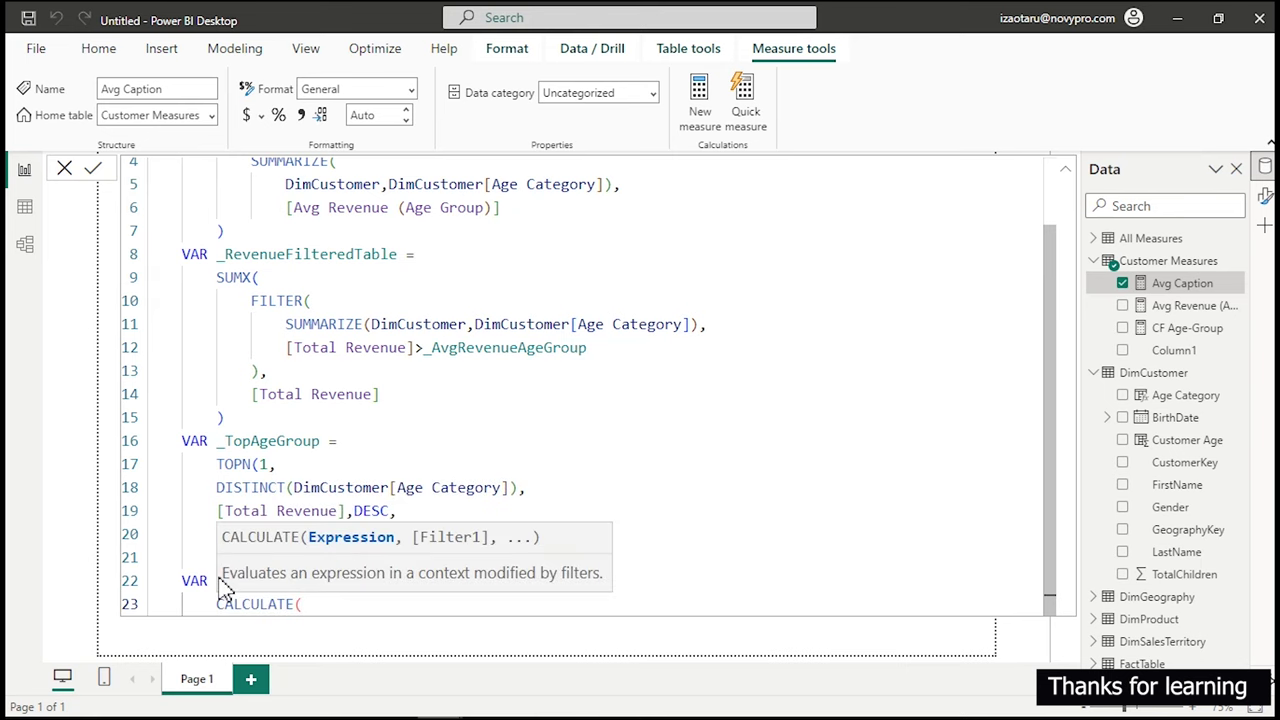
{"action": "key", "text": "Return"}
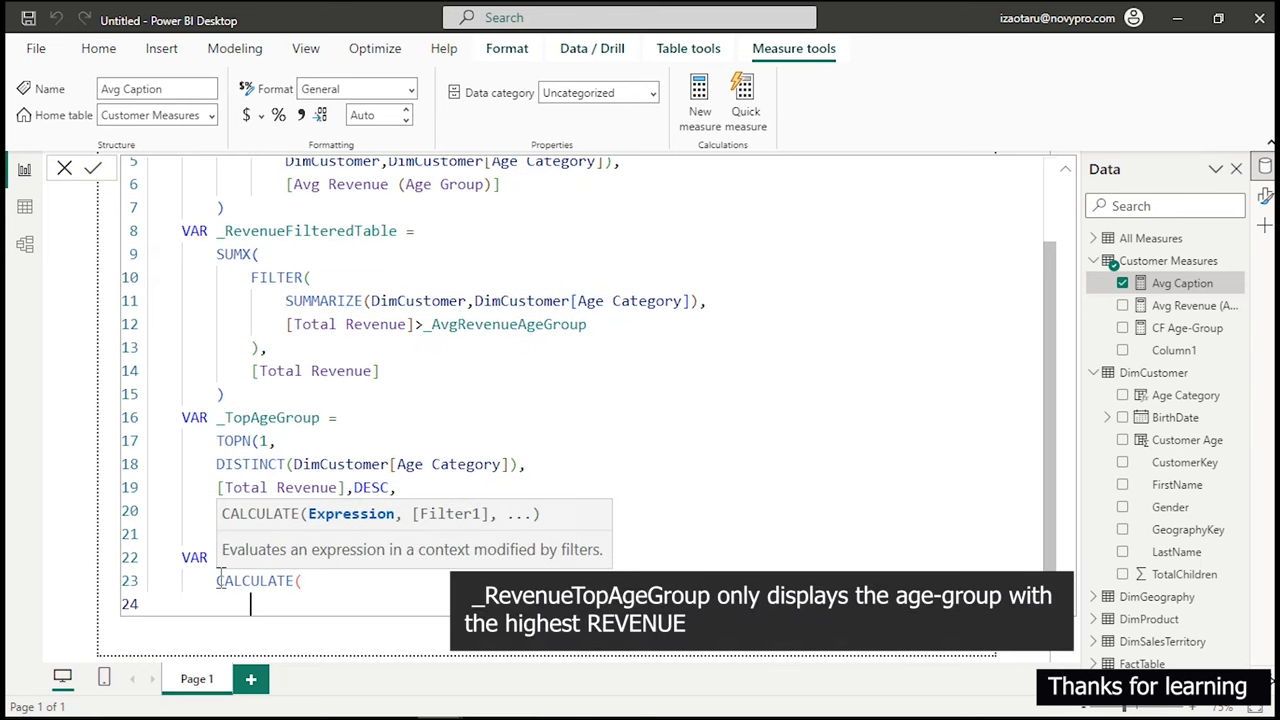
{"action": "type", "text": "["}
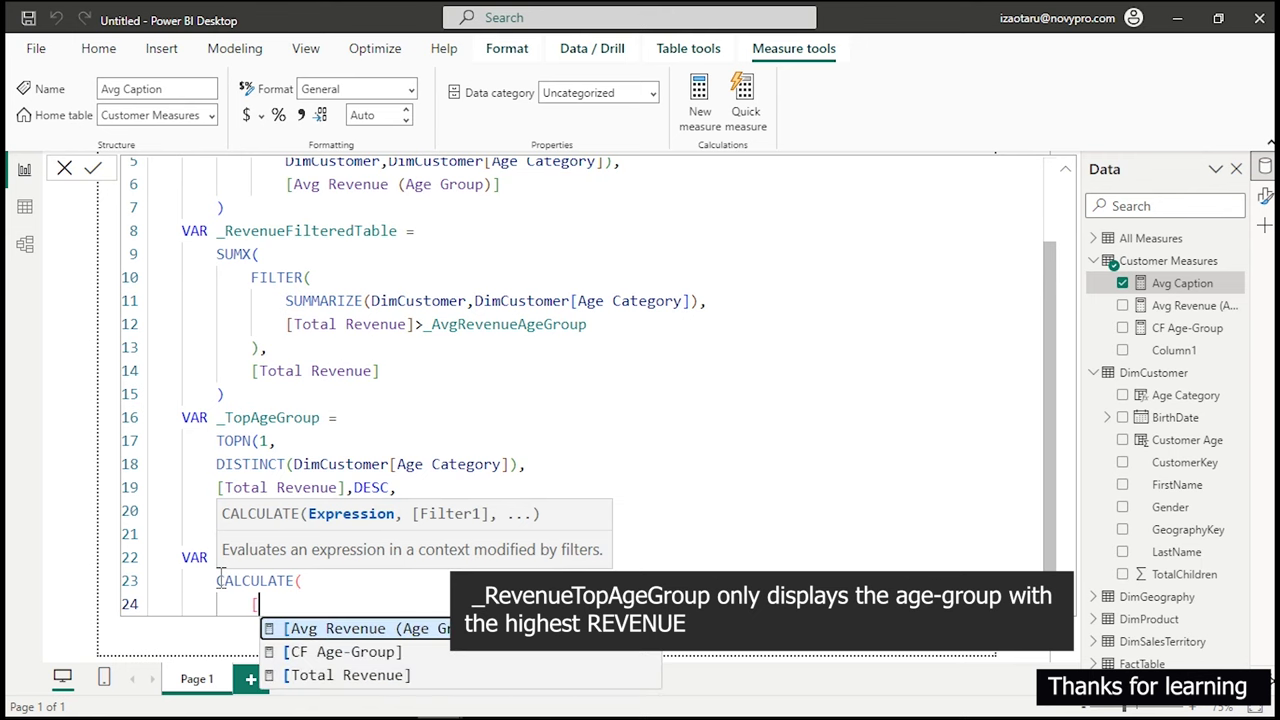
{"action": "key", "text": "Down"}
{"action": "key", "text": "Down"}
{"action": "key", "text": "Tab"}
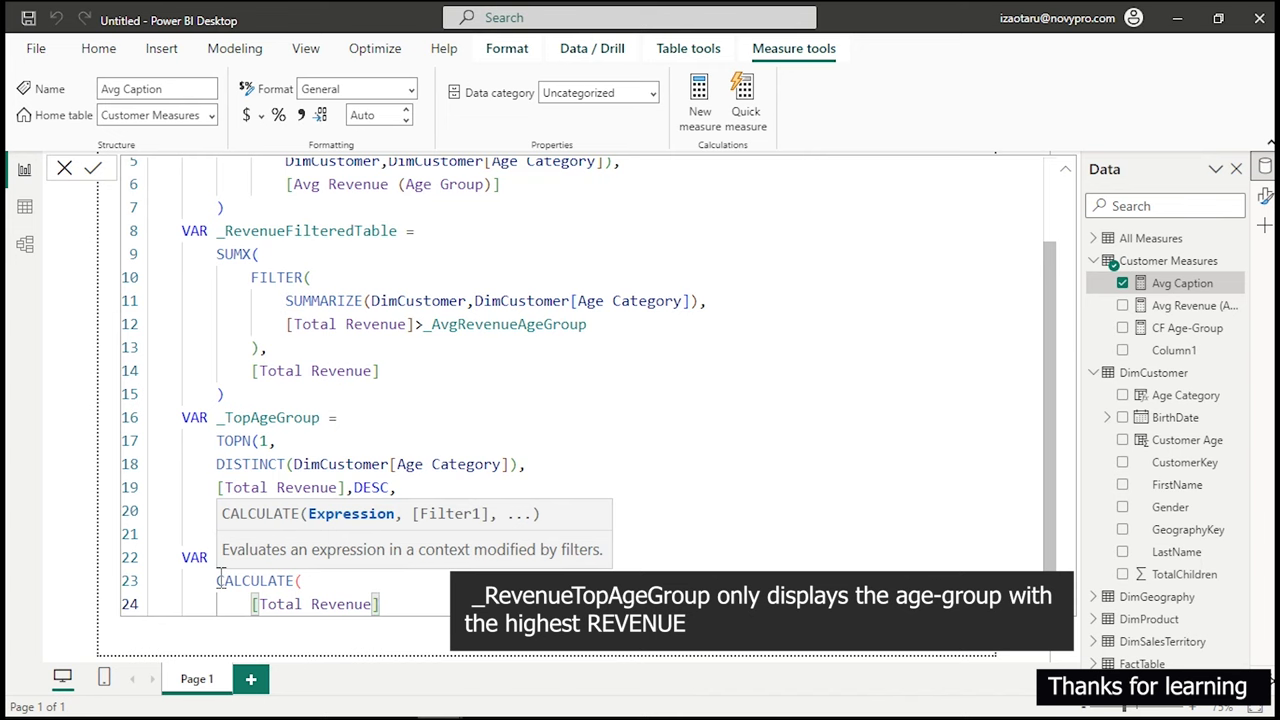
{"action": "type", "text": ","}
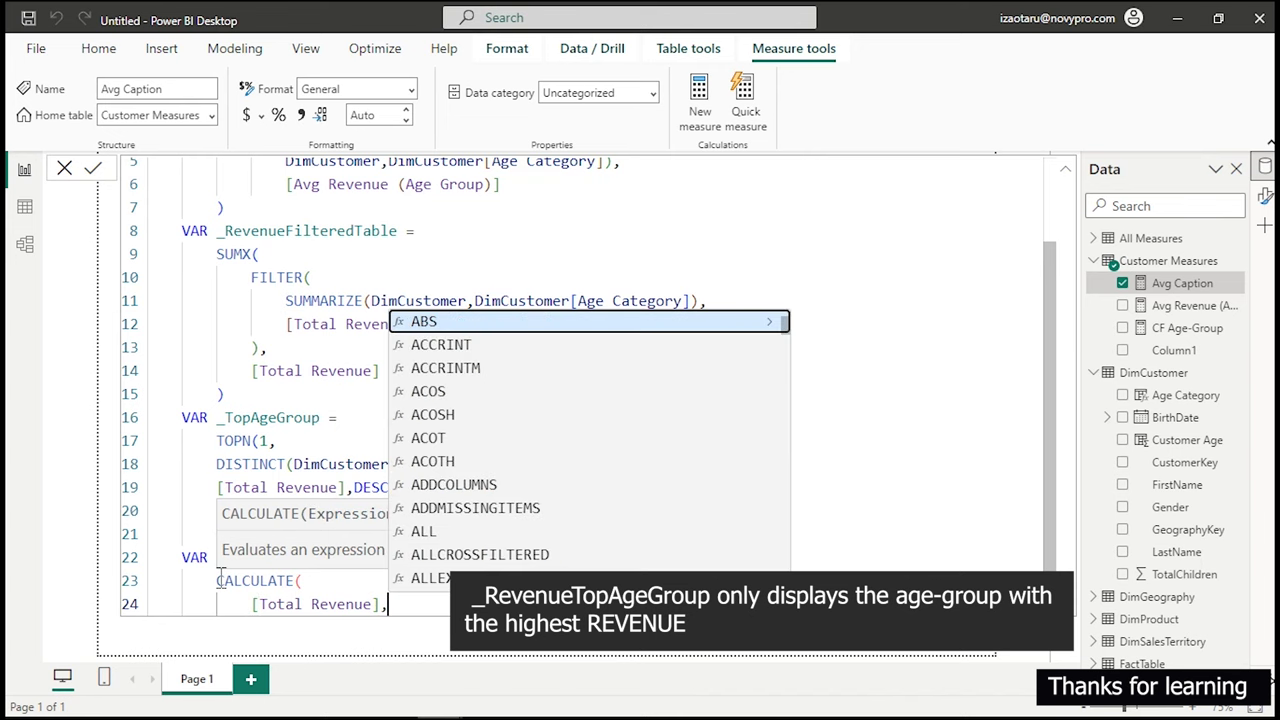
Add _TopAgeGroup on its own line as the CALCULATE filter, close the function's parenthesis and start a new line.
{"action": "key", "text": "Escape"}
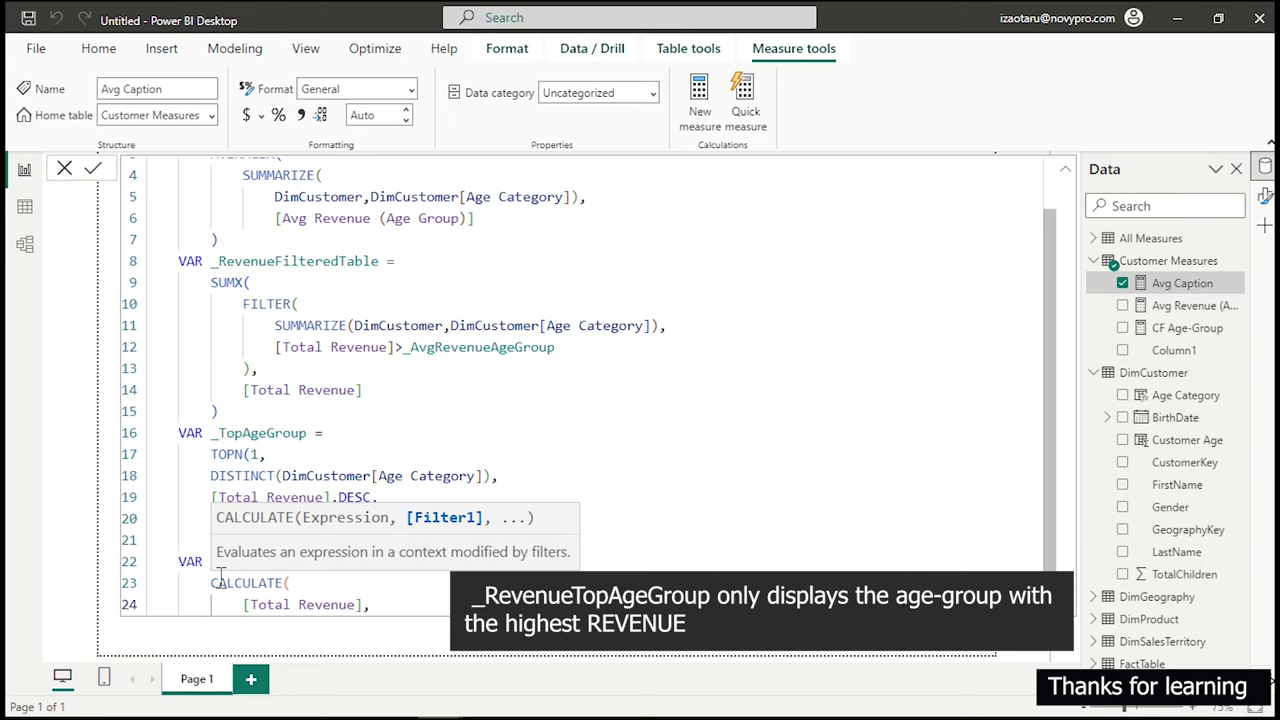
{"action": "key", "text": "Return"}
{"action": "type", "text": "_"}
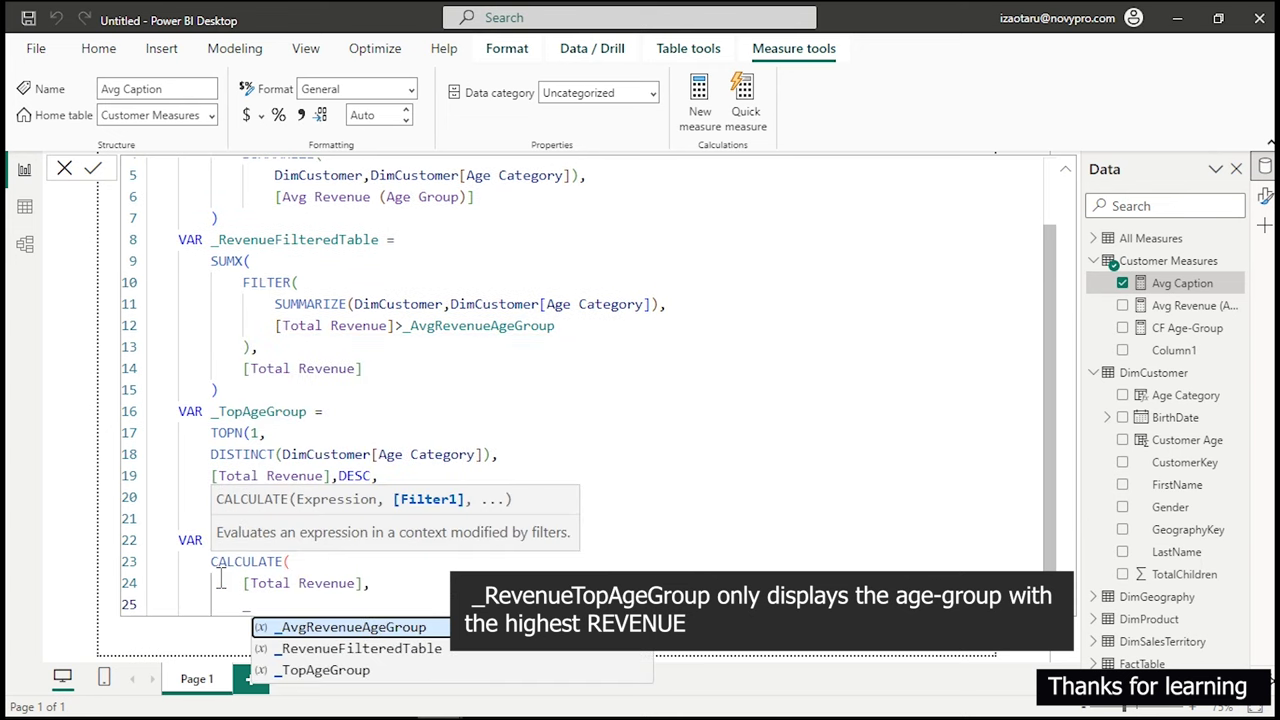
{"action": "key", "text": "Down"}
{"action": "key", "text": "Down"}
{"action": "key", "text": "Tab"}
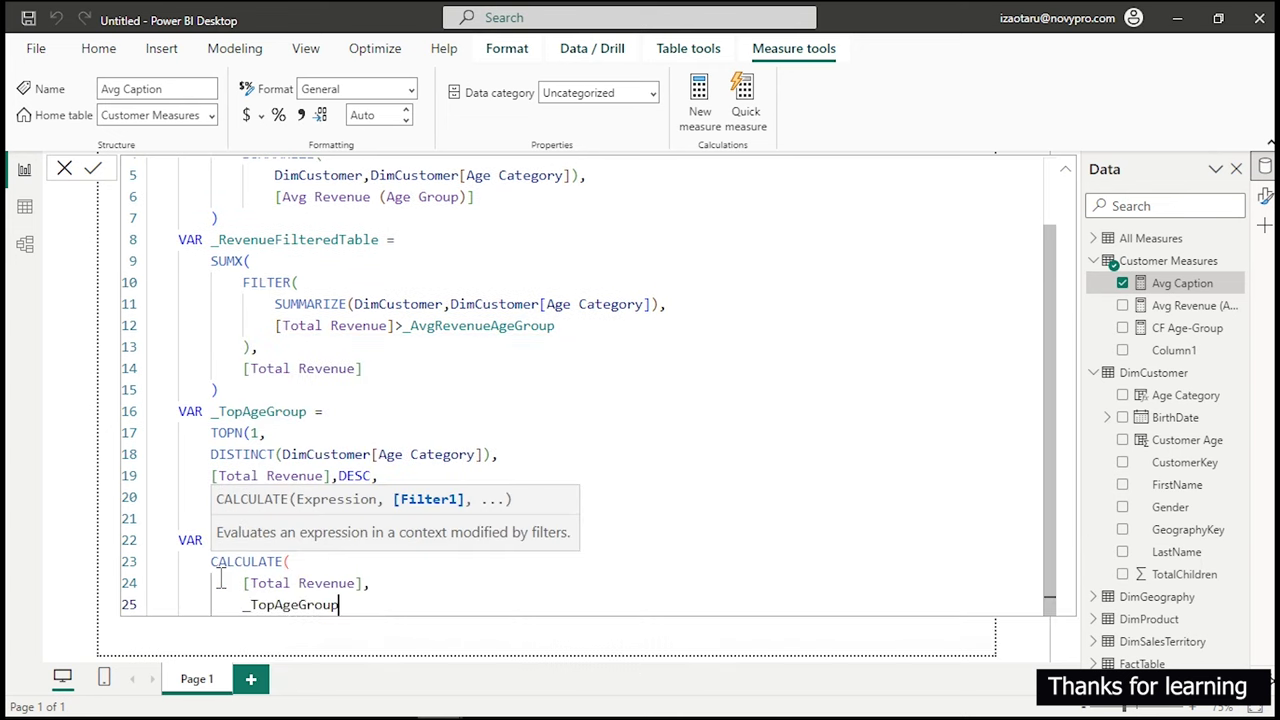
{"action": "key", "text": "Return"}
{"action": "type", "text": ")"}
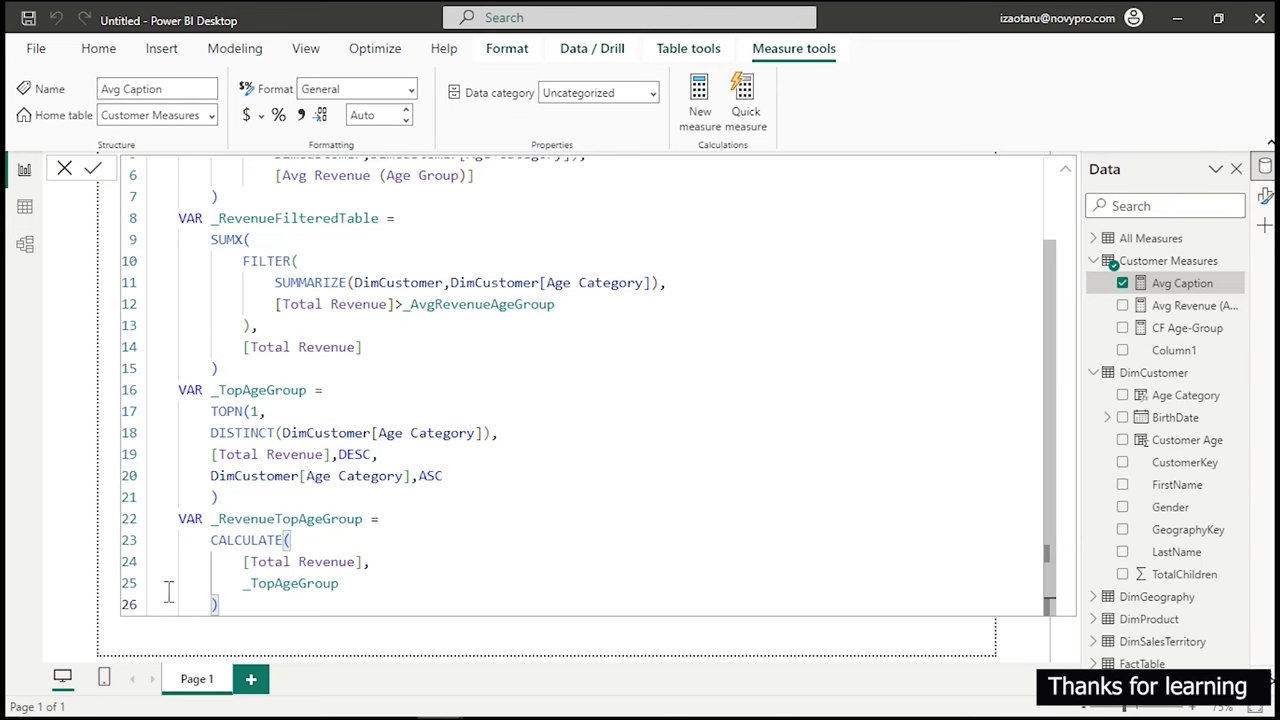
{"action": "key", "text": "Return"}
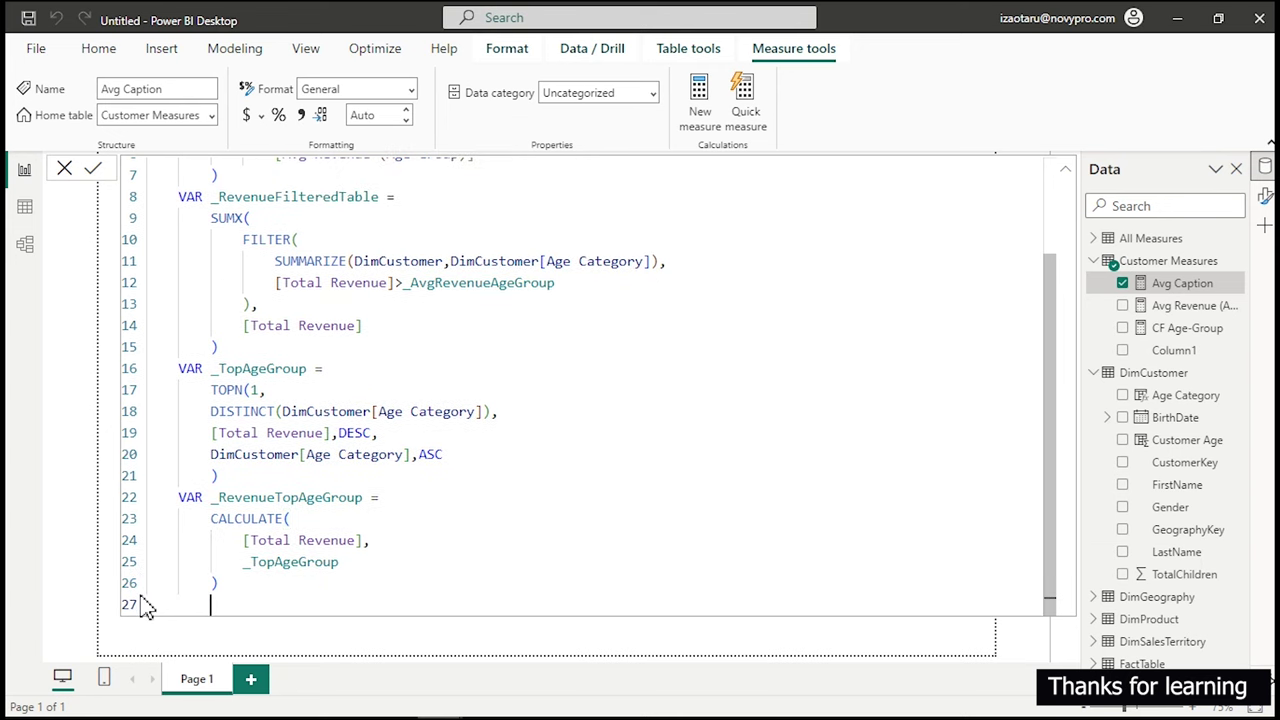
Return _RevenueTopAgeGroup from the Avg Caption measure, commit the formula and leave the formula editor.
{"action": "type", "text": "RETURN _"}
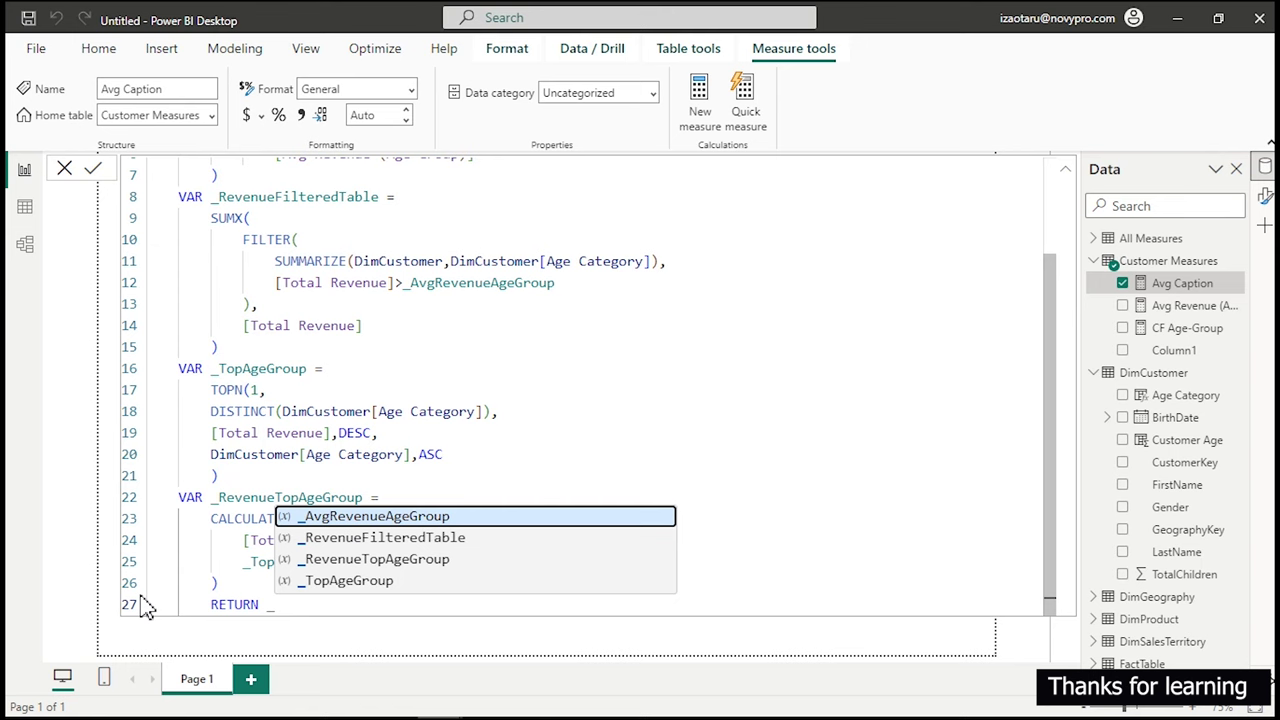
{"action": "key", "text": "Down"}
{"action": "key", "text": "Down"}
{"action": "key", "text": "Tab"}
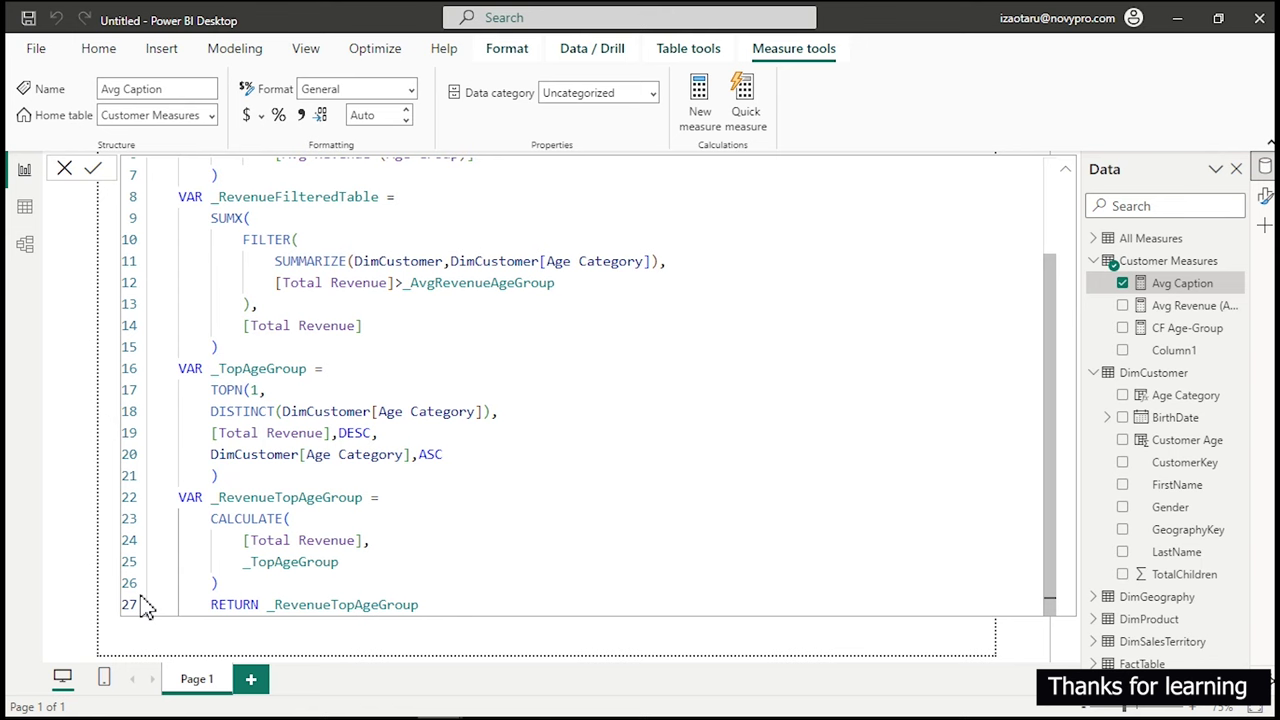
{"action": "left_click", "coordinate": [1178, 352]}
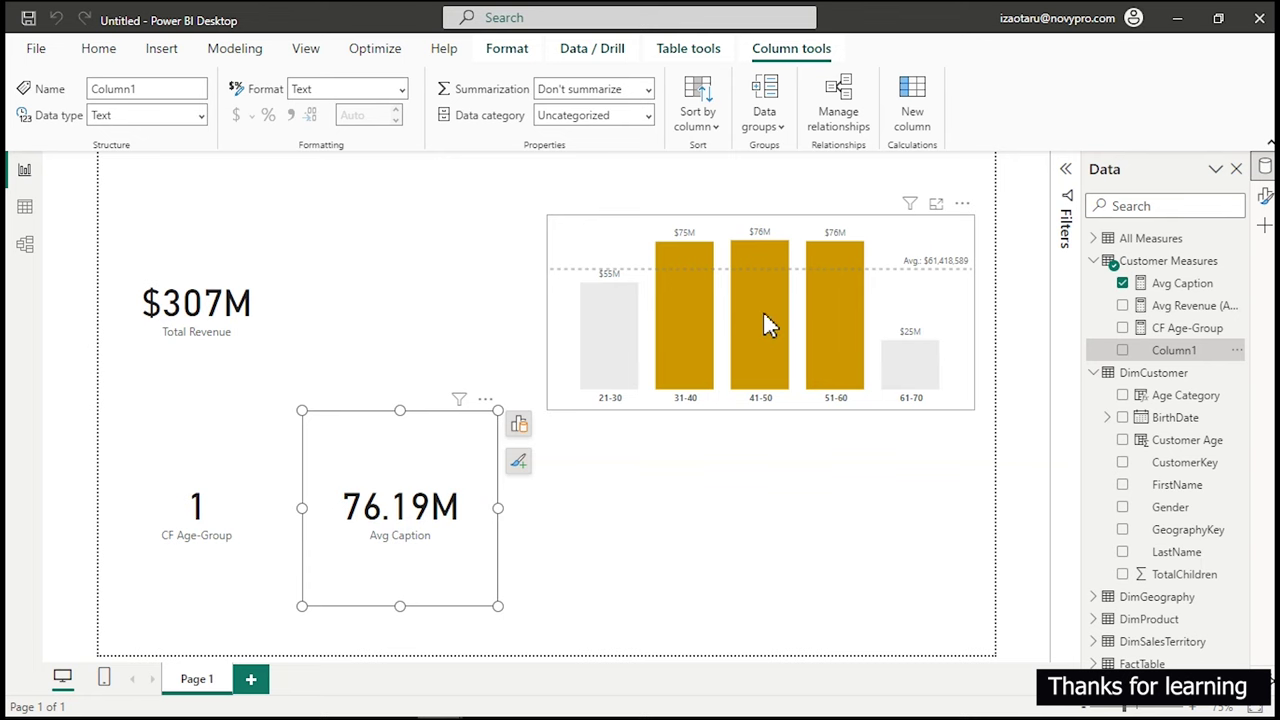
Compare the Avg Caption card with the Total Revenue tooltip of the 41-50 bar in the age group chart.
{"action": "mouse_move", "coordinate": [764, 316]}
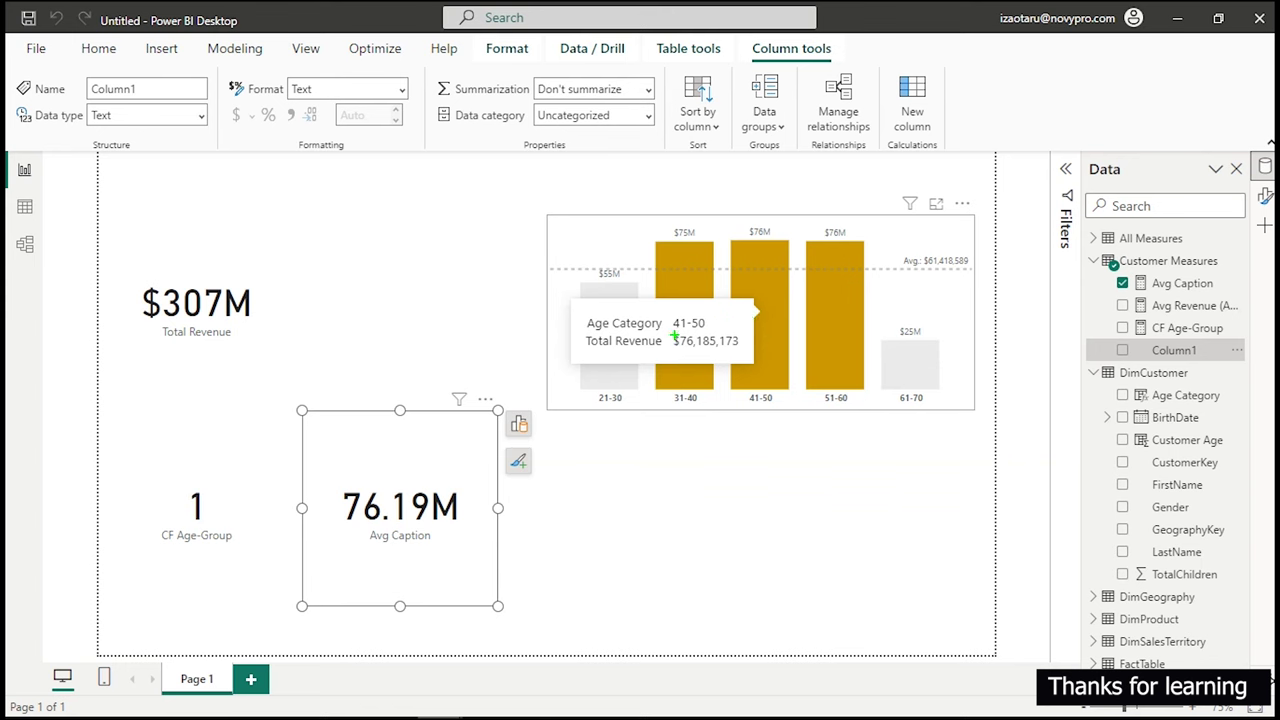
{"action": "left_click_drag", "start_coordinate": [669, 333], "coordinate": [745, 356]}
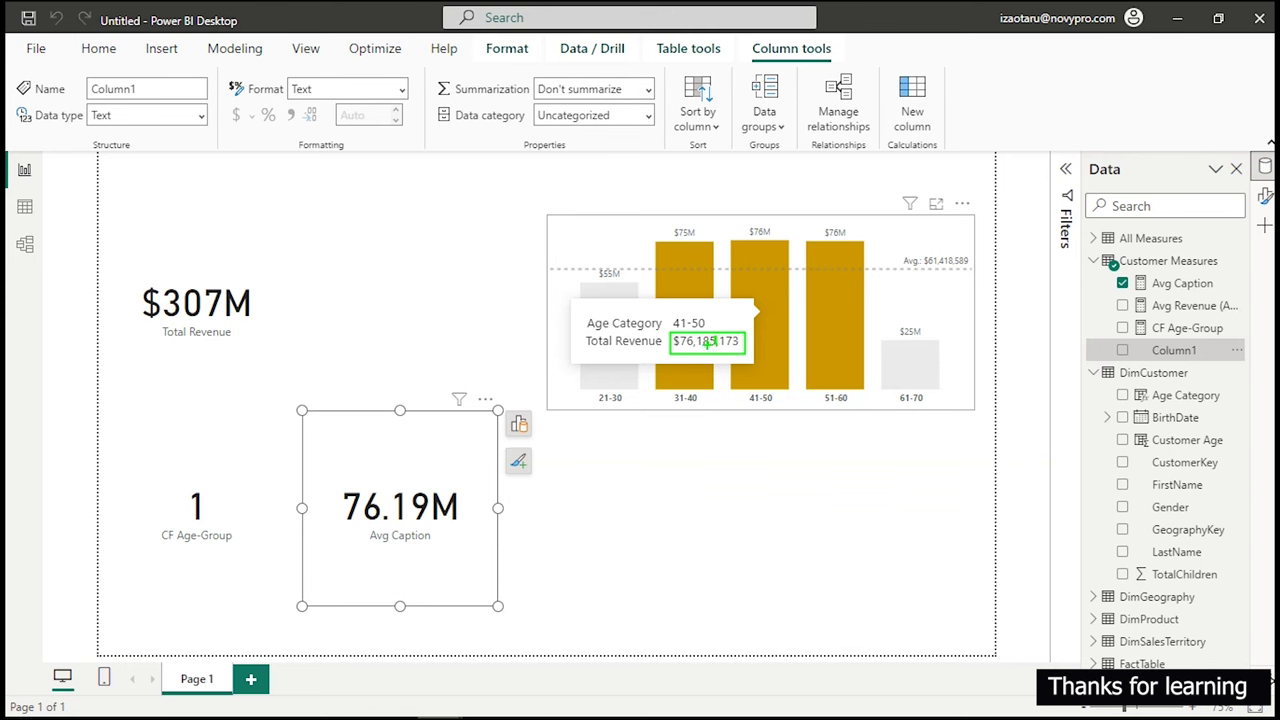
{"action": "key", "text": "Escape"}
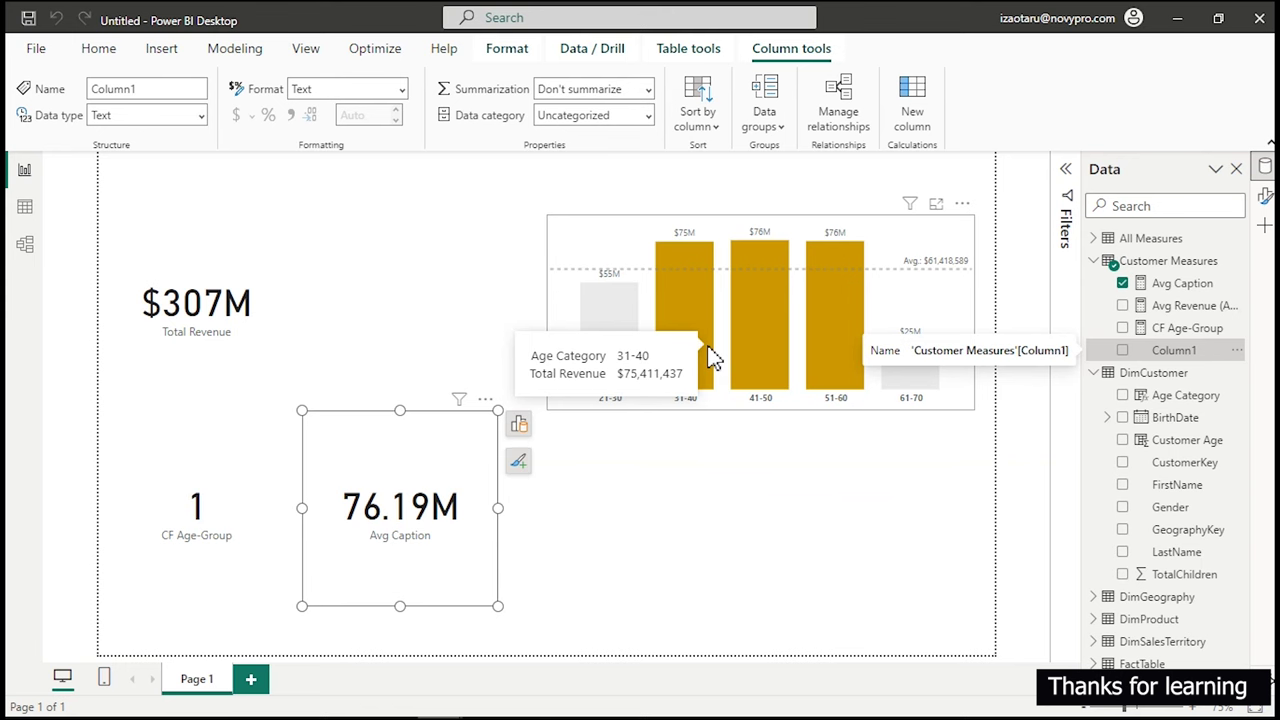
Reopen the Avg Caption measure and remove RETURN _RevenueTopAgeGroup from its last line, aligning the empty line with the variables.
{"action": "left_click", "coordinate": [1215, 288]}
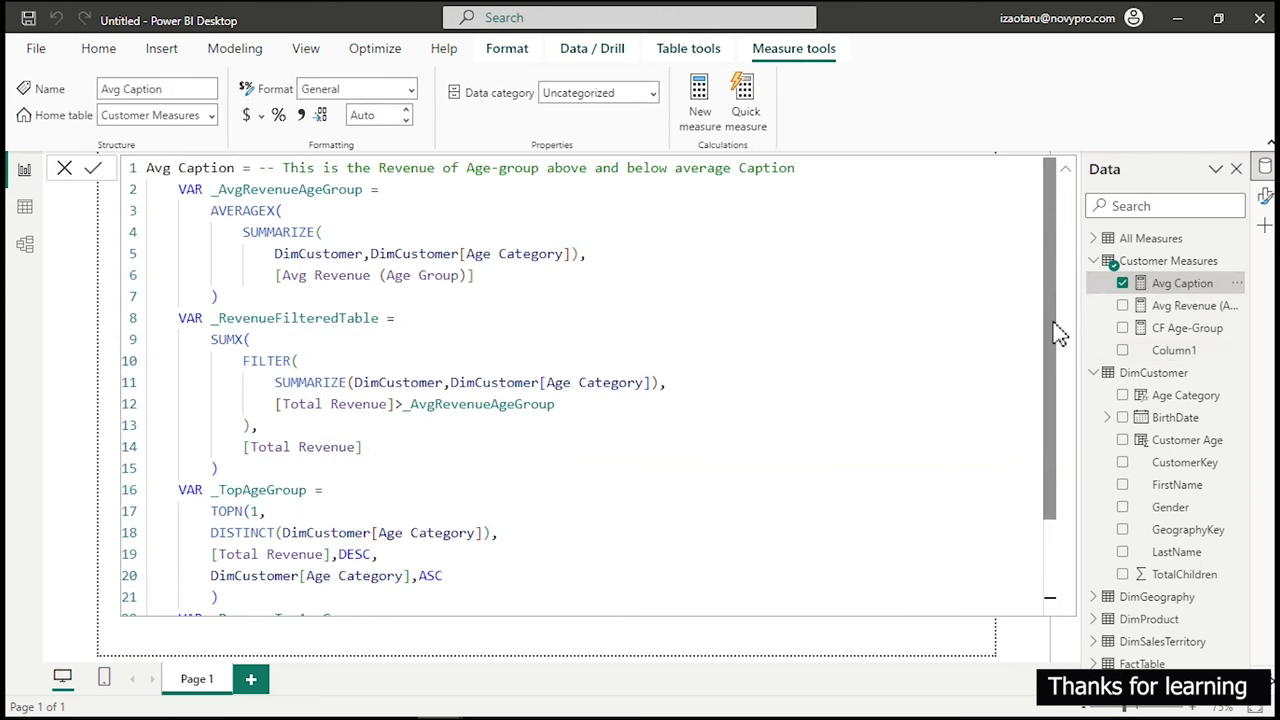
{"action": "left_click_drag", "start_coordinate": [1058, 335], "coordinate": [1060, 480]}
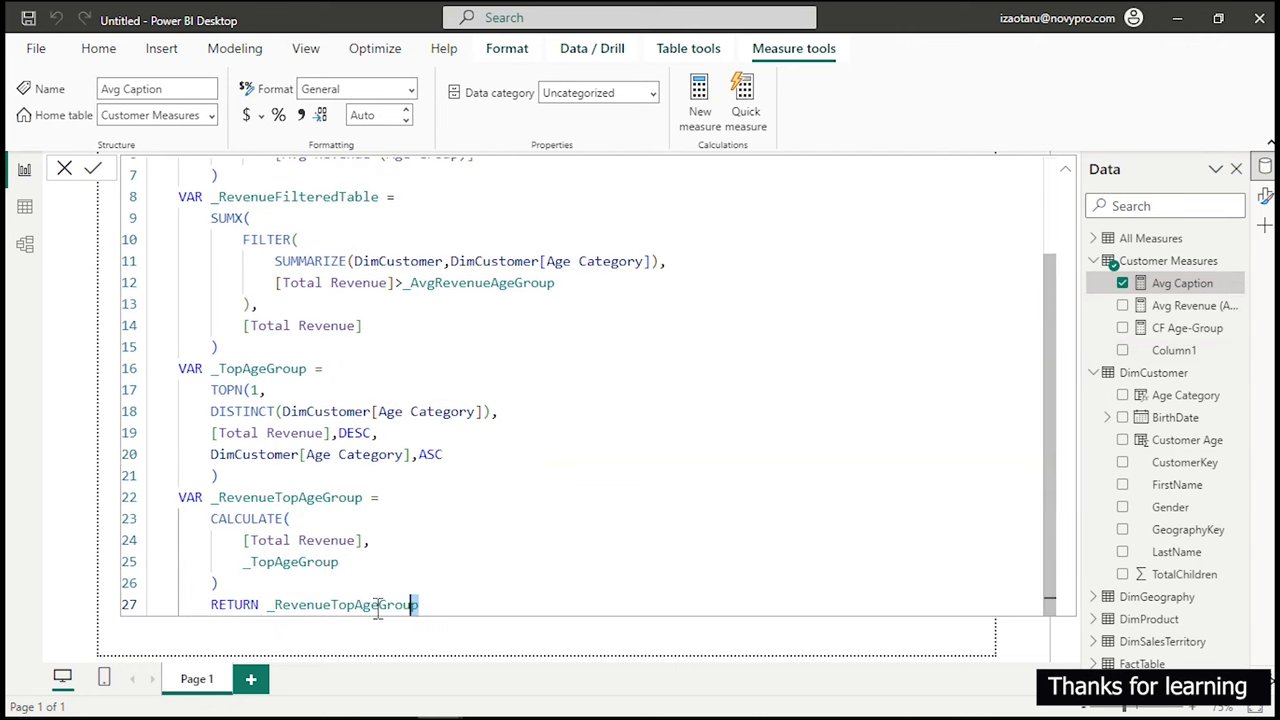
{"action": "left_click_drag", "start_coordinate": [419, 605], "coordinate": [192, 605]}
{"action": "key", "text": "BackSpace"}
{"action": "key", "text": "BackSpace"}
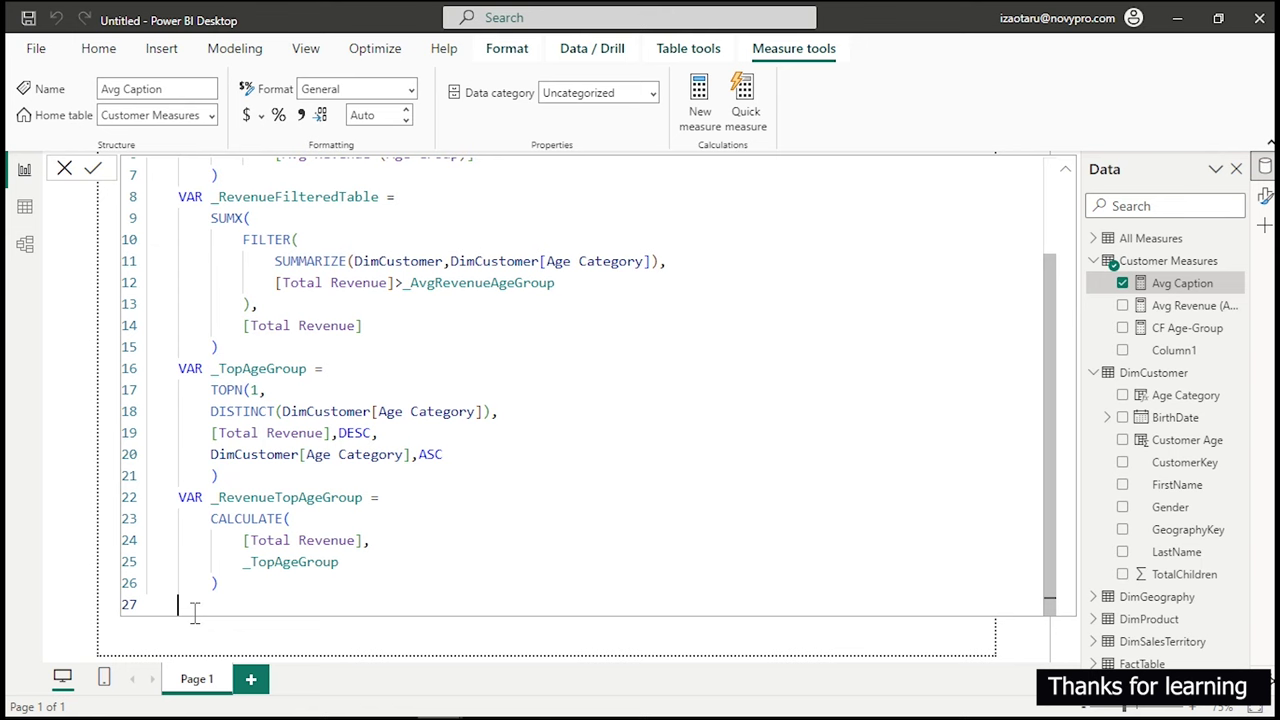
Declare VAR _Result = below _RevenueTopAgeGroup and begin an indented DIVIDE function for it, with a new line for its arguments.
{"action": "type", "text": "VAR _Result ="}
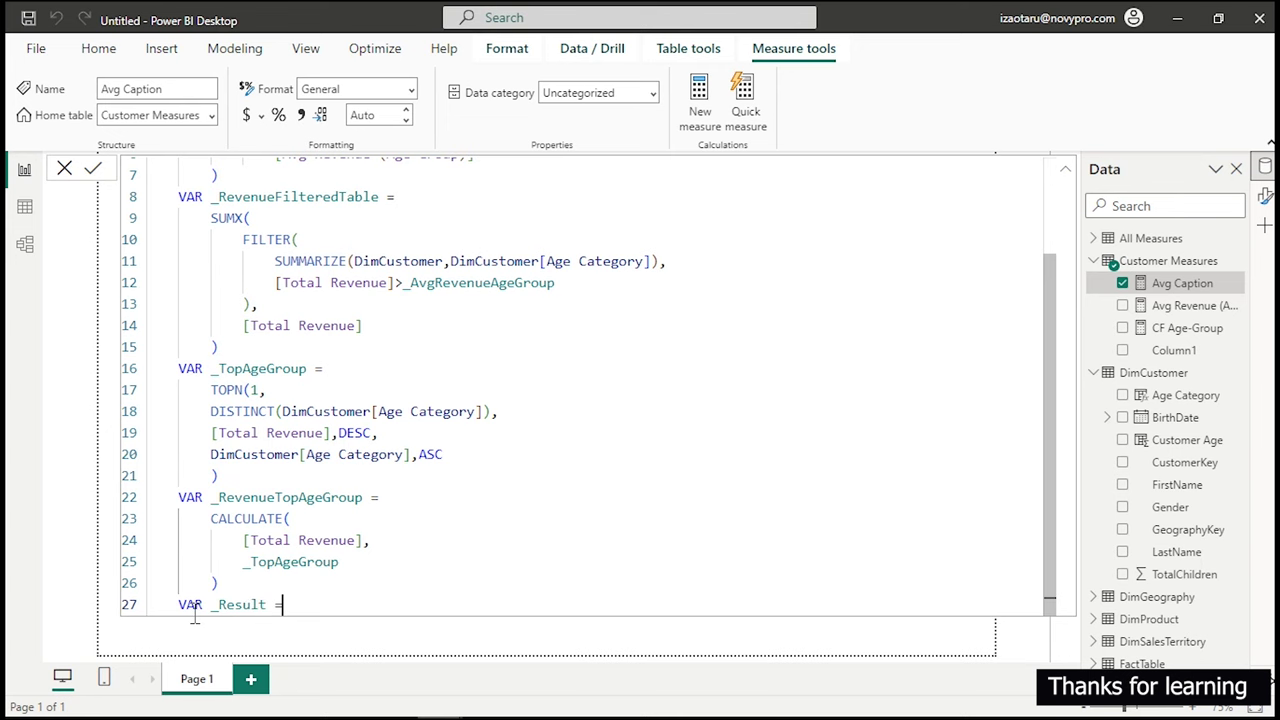
{"action": "key", "text": "Return"}
{"action": "key", "text": "Tab"}
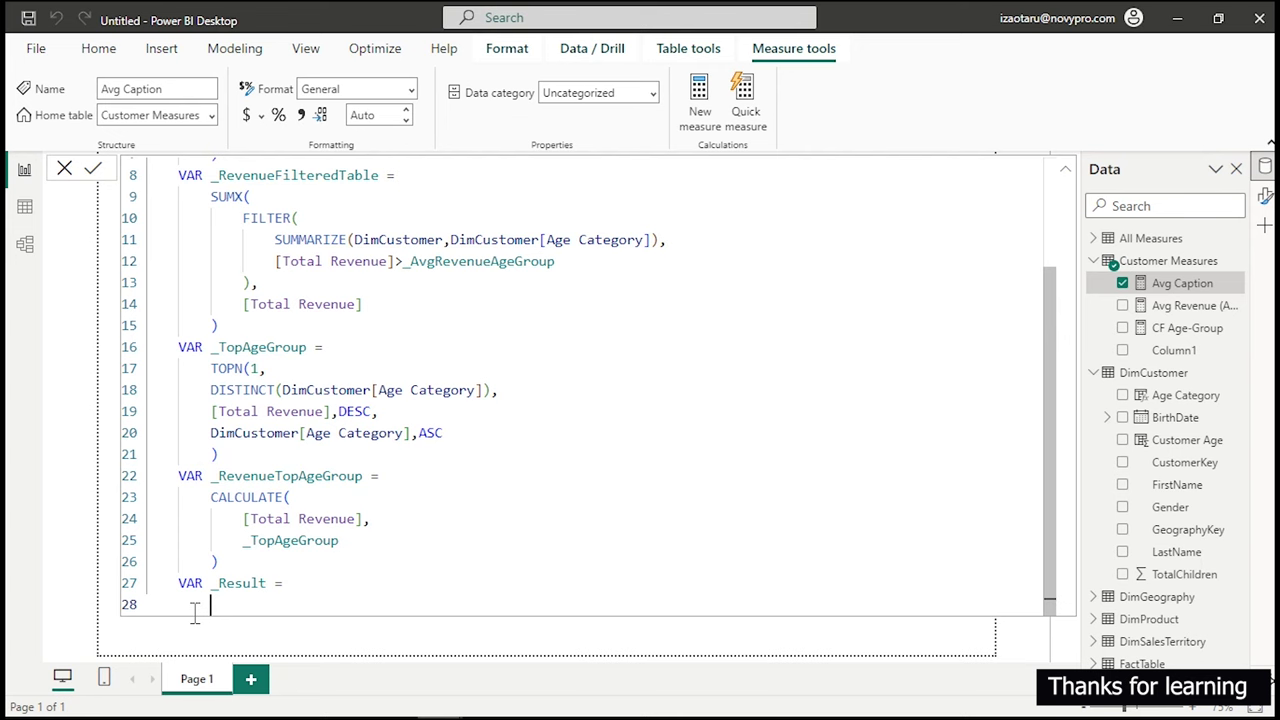
{"action": "type", "text": "divi"}
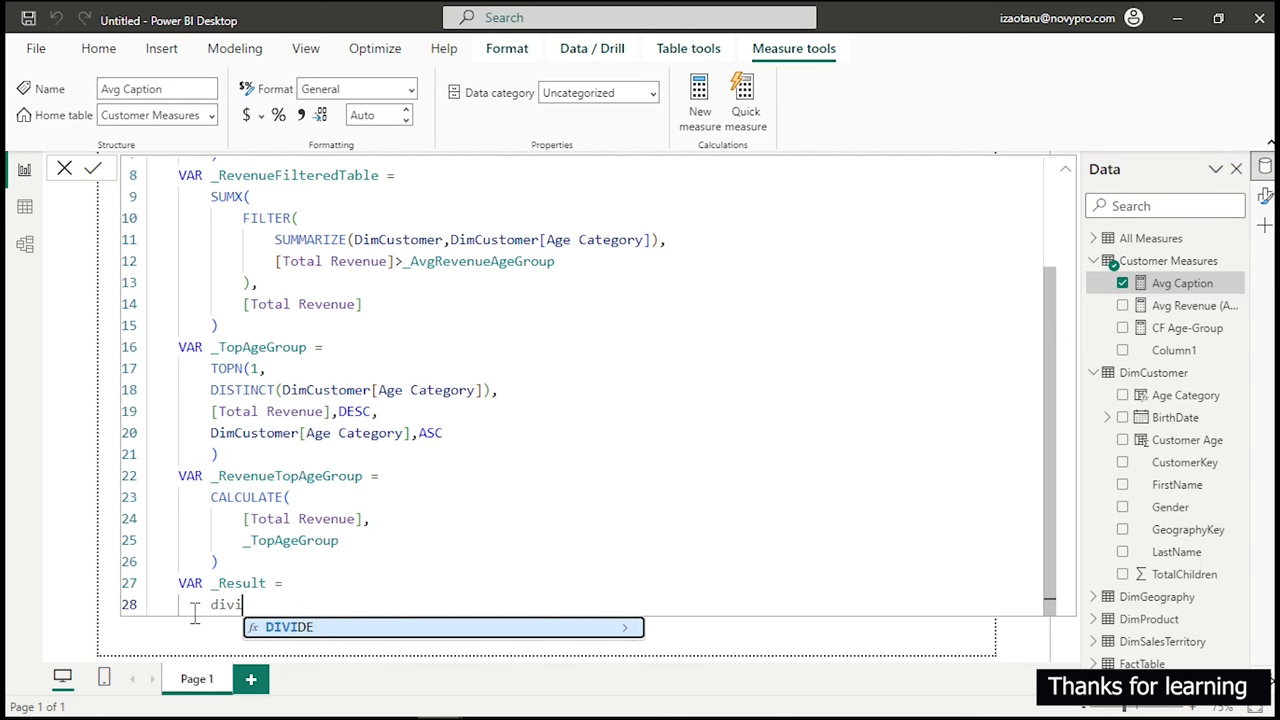
{"action": "key", "text": "Tab"}
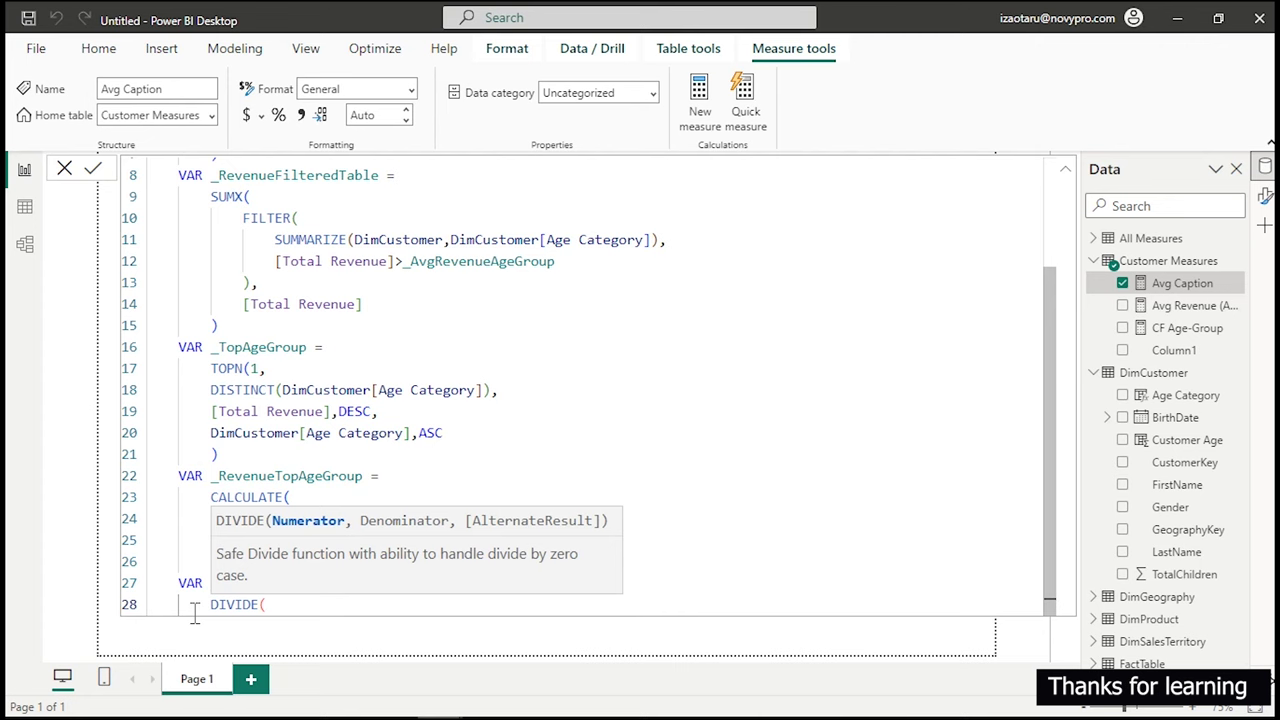
{"action": "key", "text": "shift+Return"}
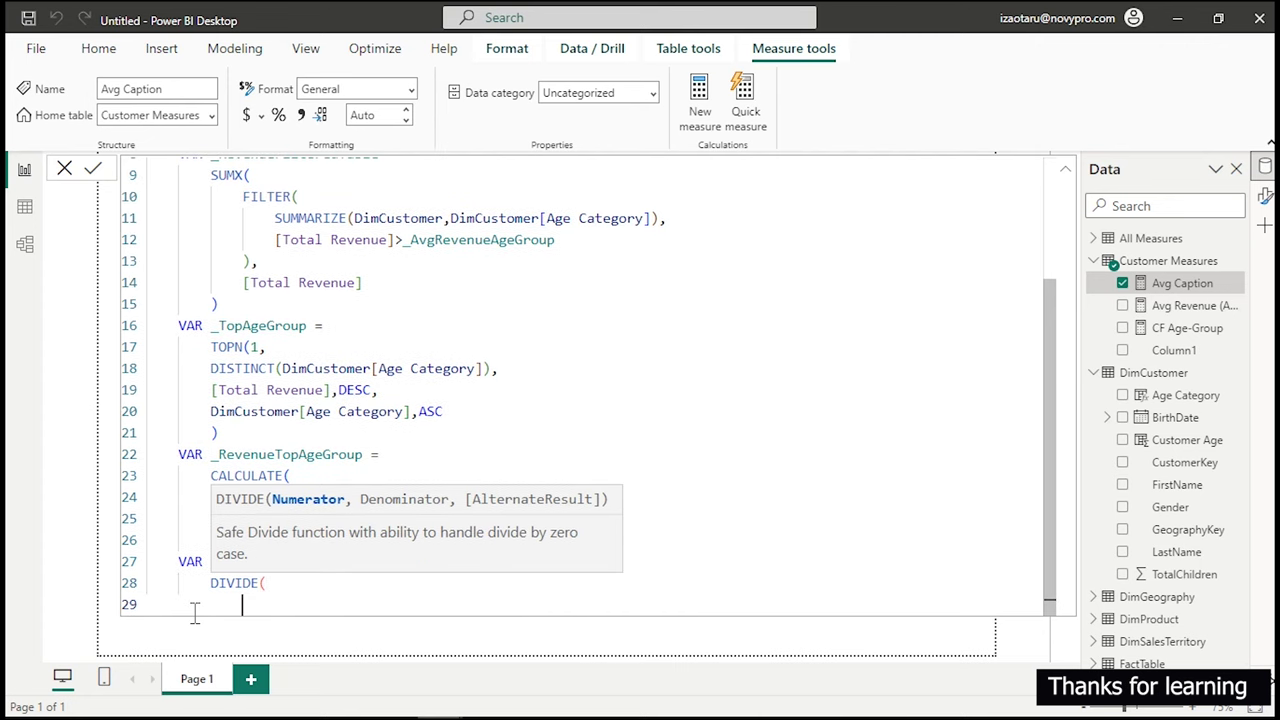
Divide _RevenueFilteredTable by [Total Revenue] in _Result, with each argument on its own line, and close the DIVIDE function.
{"action": "type", "text": "_"}
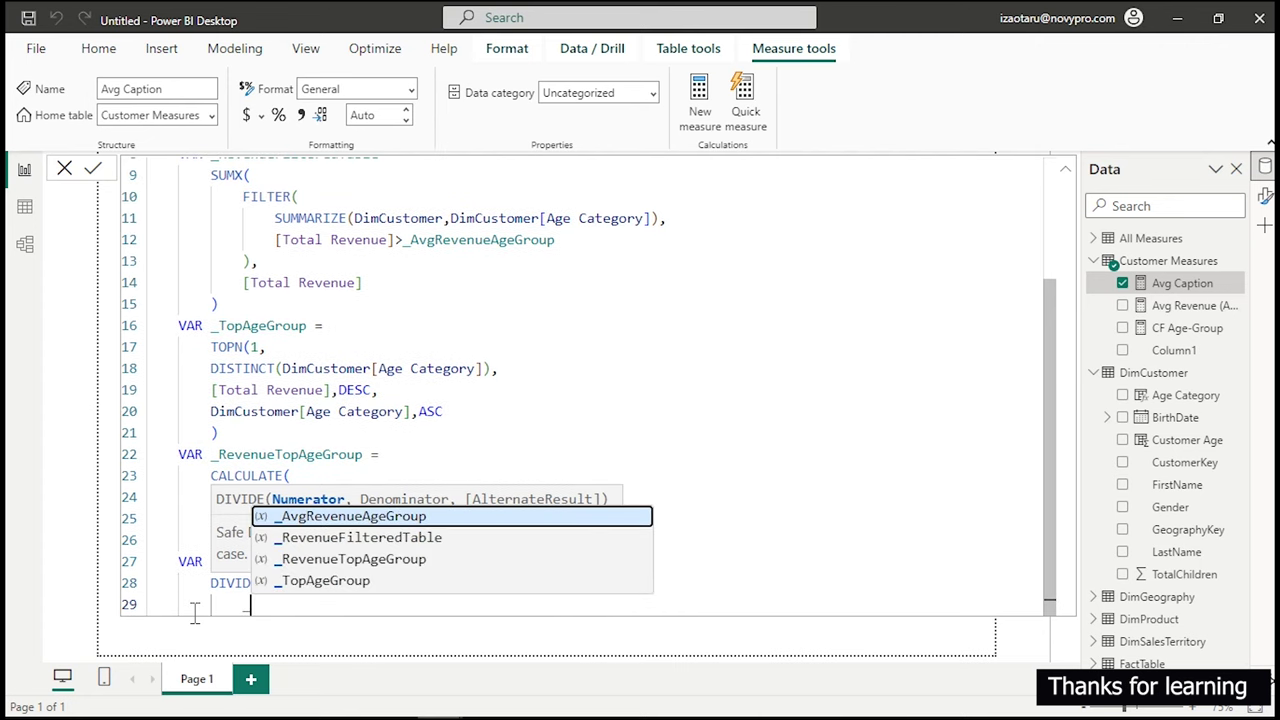
{"action": "key", "text": "Down"}
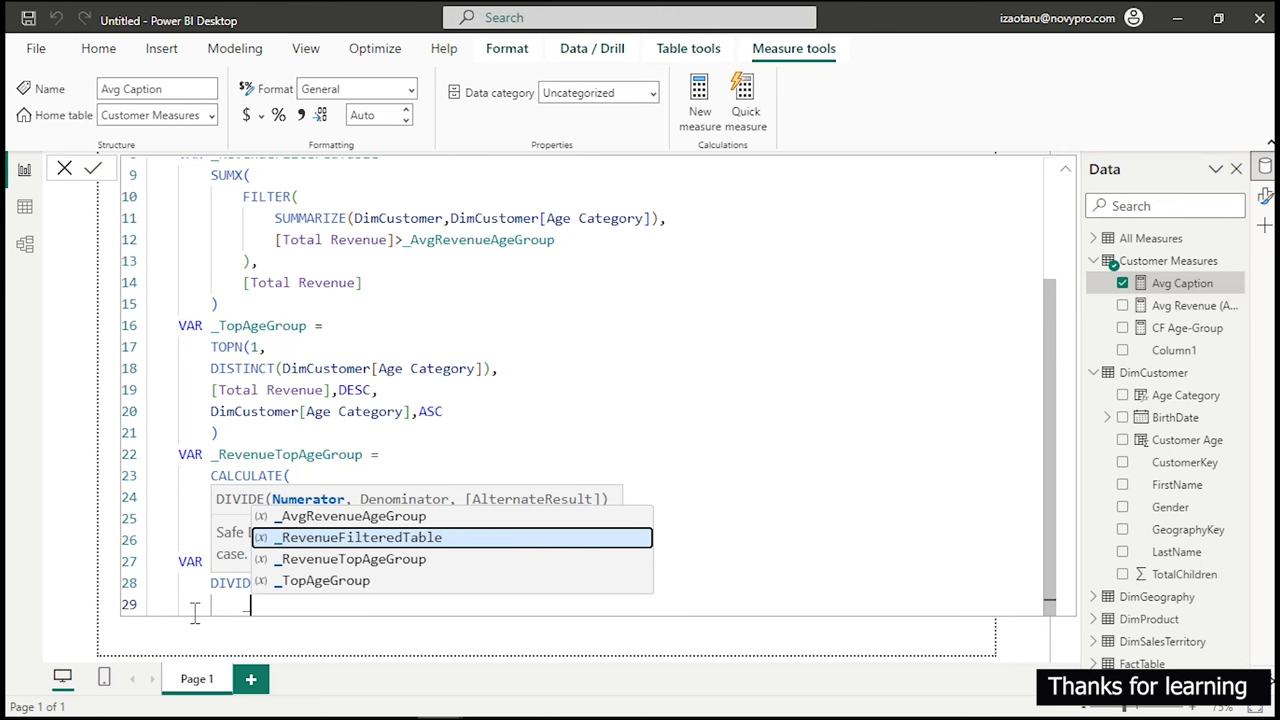
{"action": "key", "text": "Tab"}
{"action": "type", "text": ","}
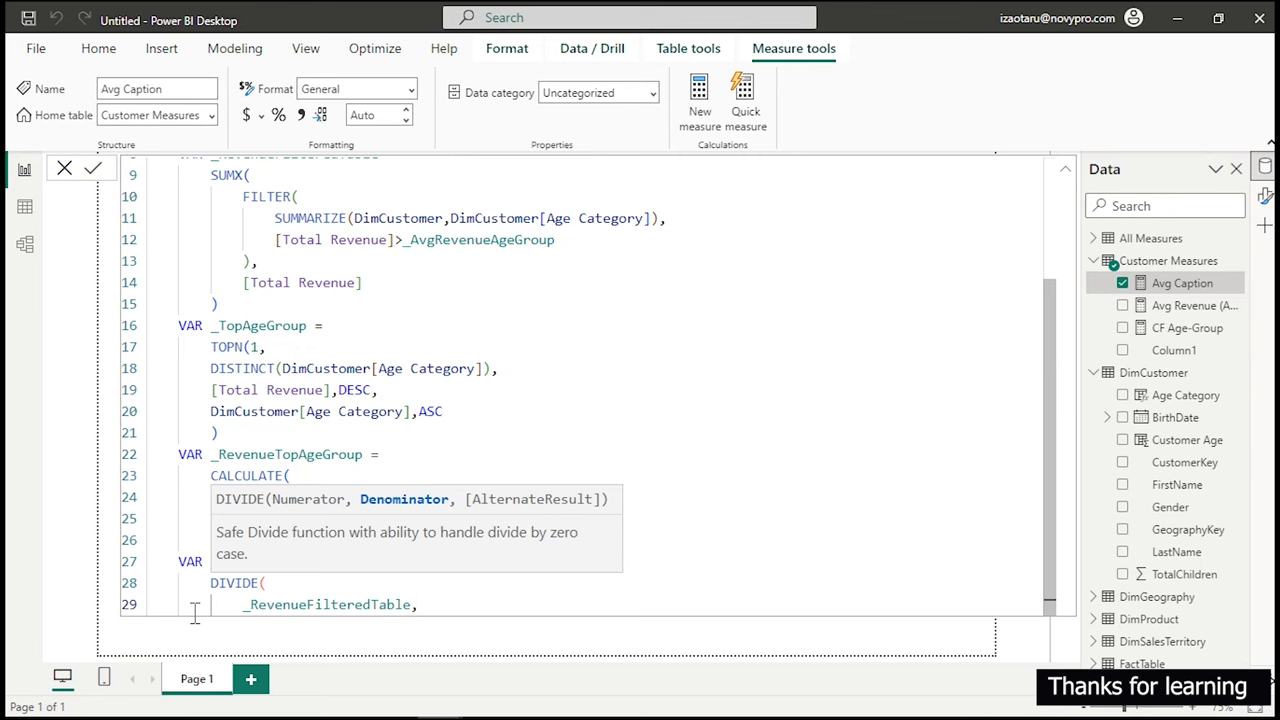
{"action": "key", "text": "shift+Return"}
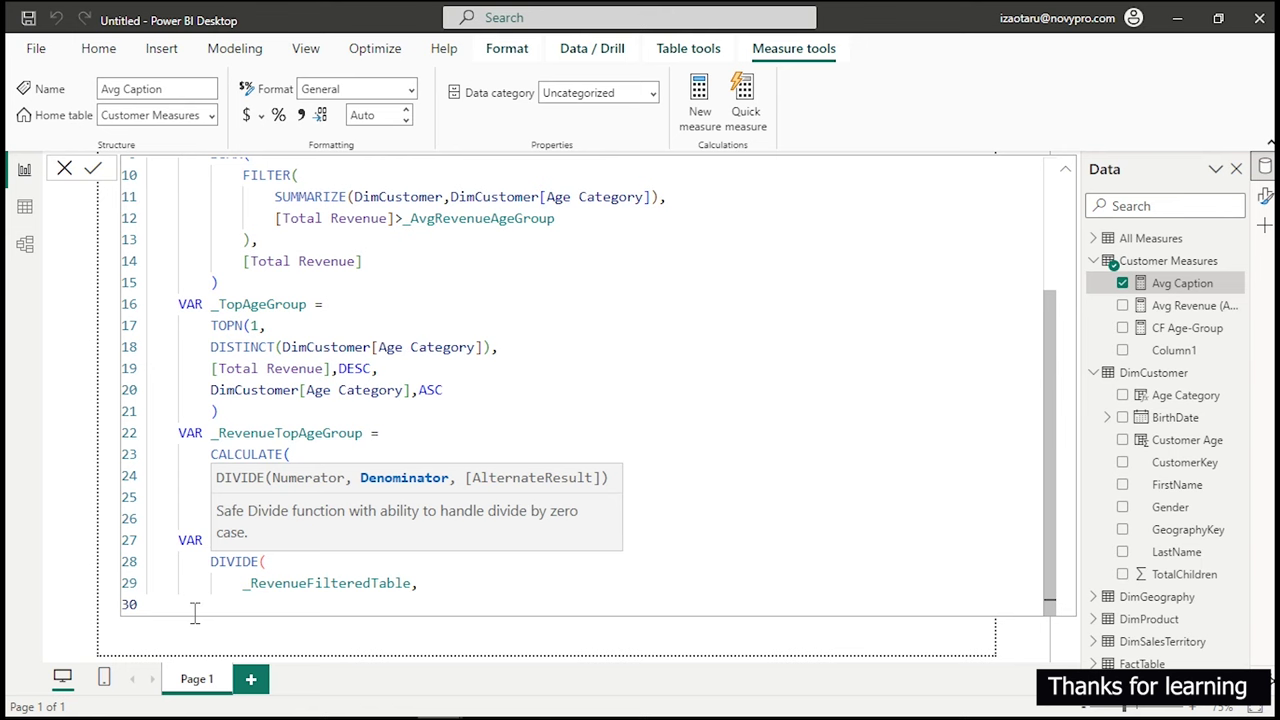
{"action": "type", "text": "["}
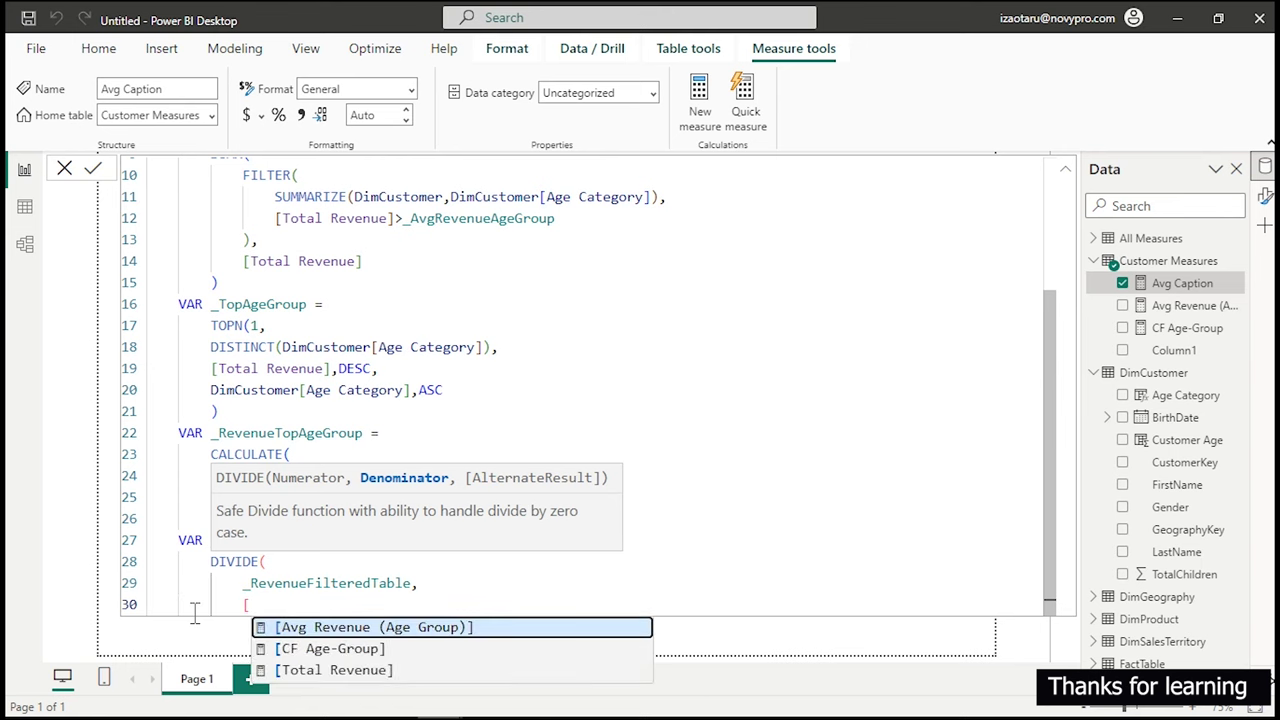
{"action": "key", "text": "Down"}
{"action": "key", "text": "Down"}
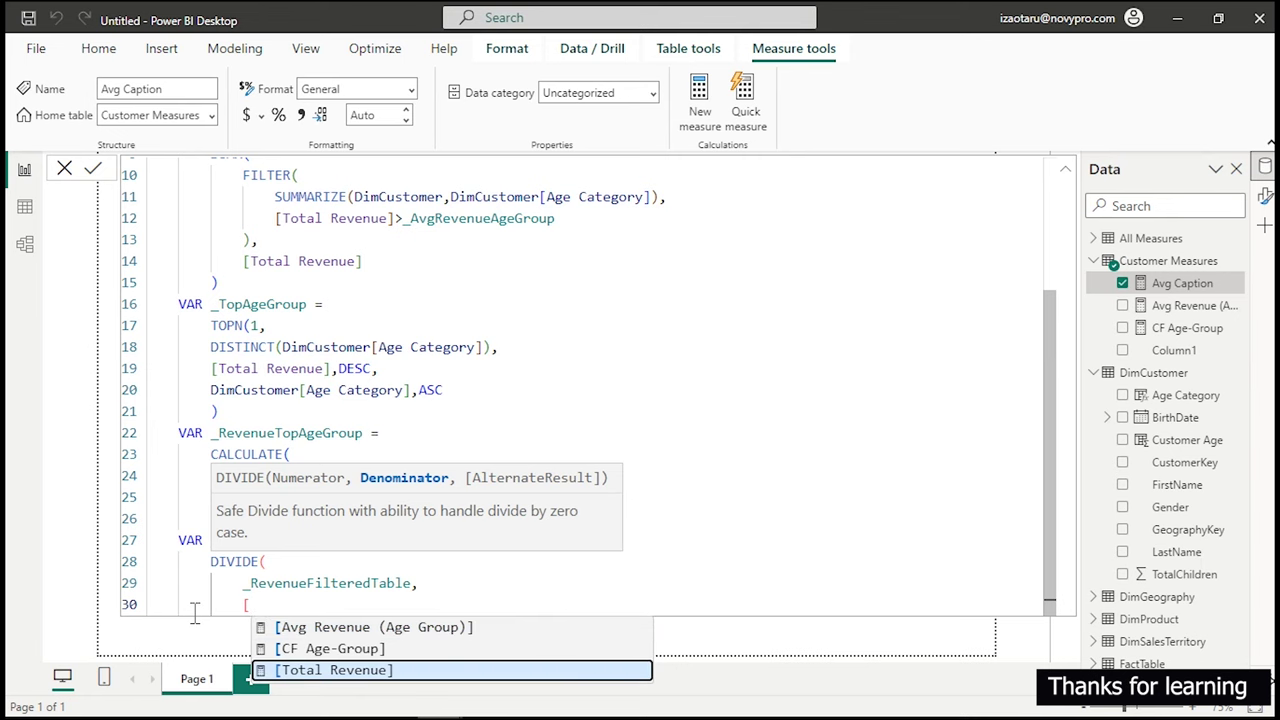
{"action": "key", "text": "Tab"}
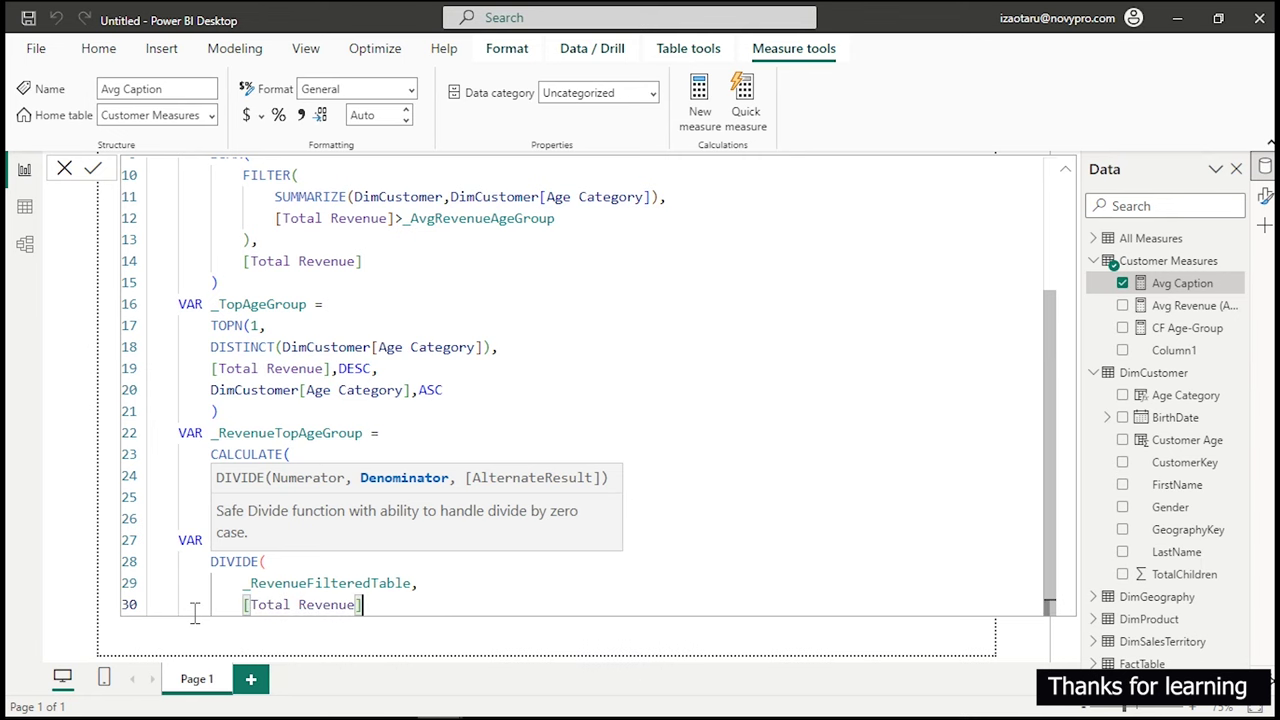
{"action": "key", "text": "shift+Return"}
{"action": "type", "text": ")"}
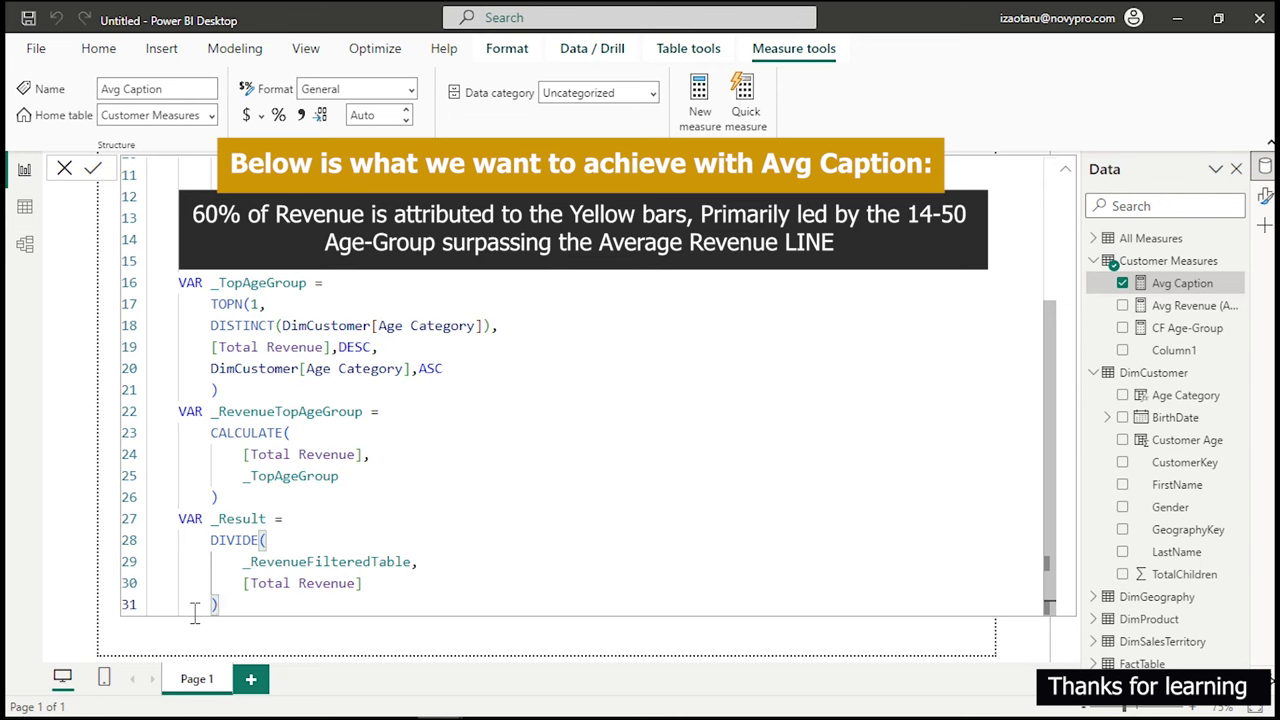
Add a RETURN clause below the _Result variable, followed by an indented new line for its expression.
{"action": "key", "text": "Return"}
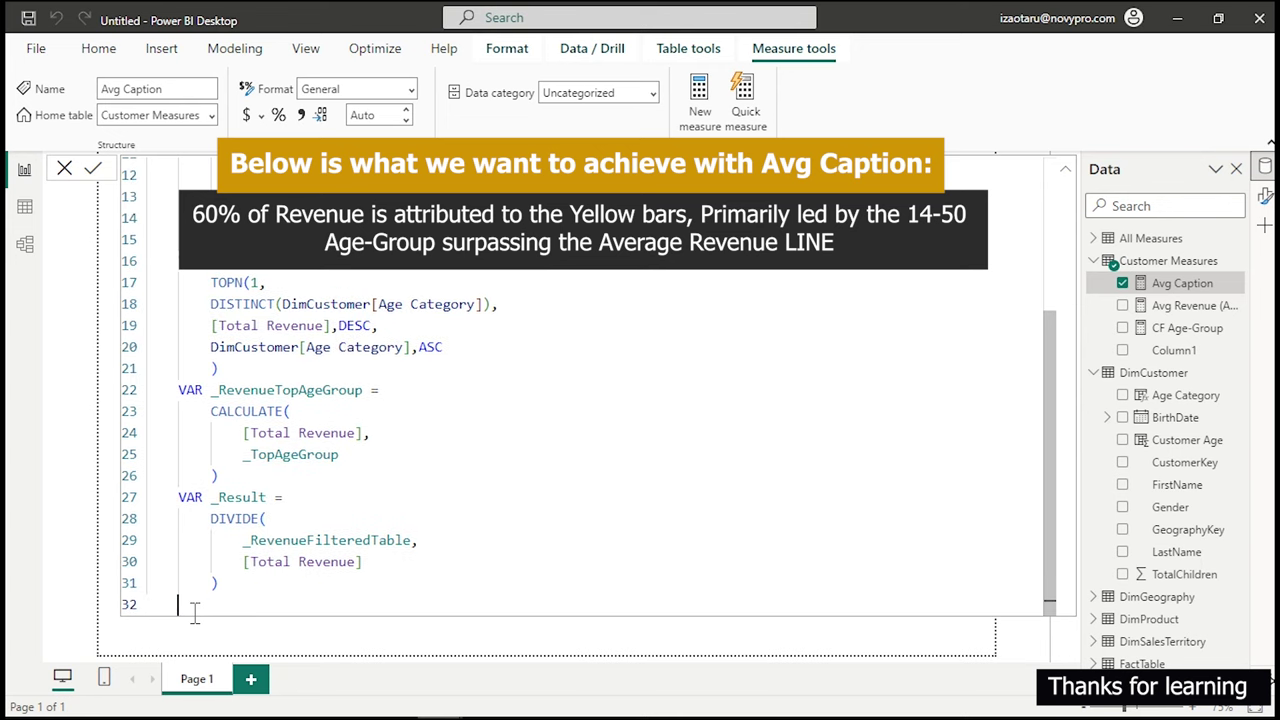
{"action": "type", "text": "RETURN"}
{"action": "key", "text": "Return"}
{"action": "key", "text": "Tab"}
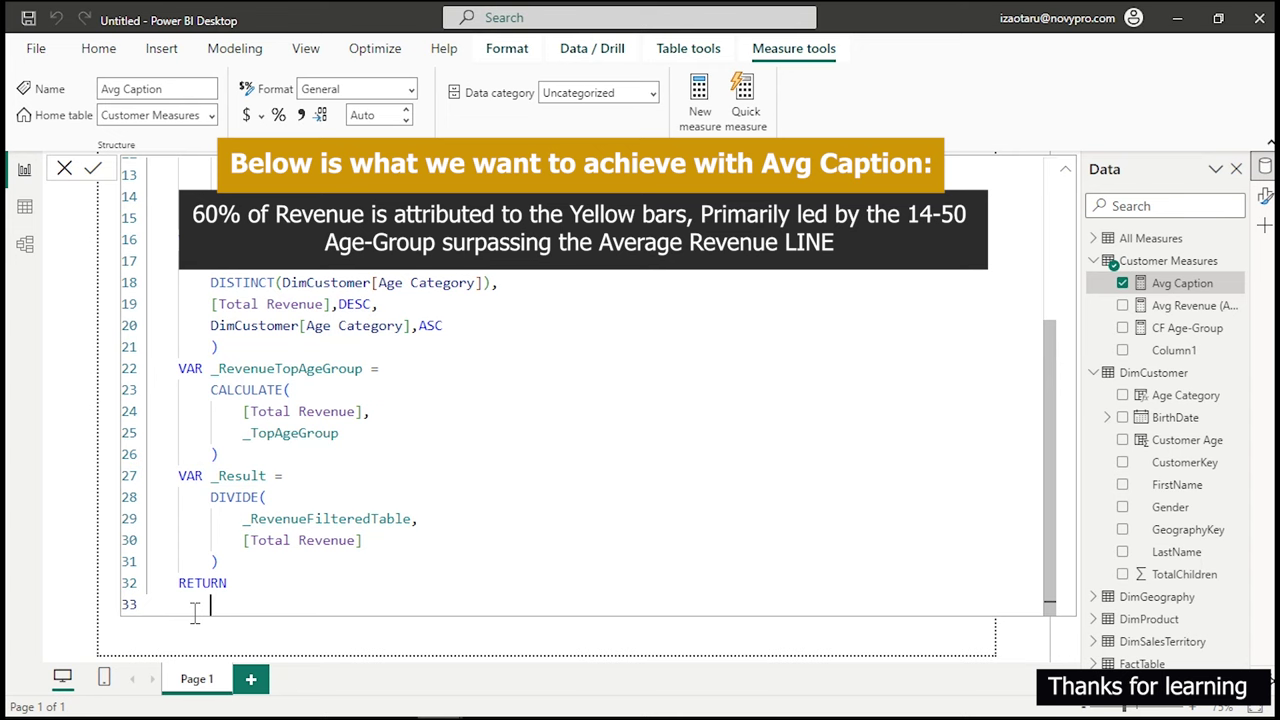
{"action": "scroll", "coordinate": [195, 614], "scroll_direction": "up", "scroll_amount": 2}
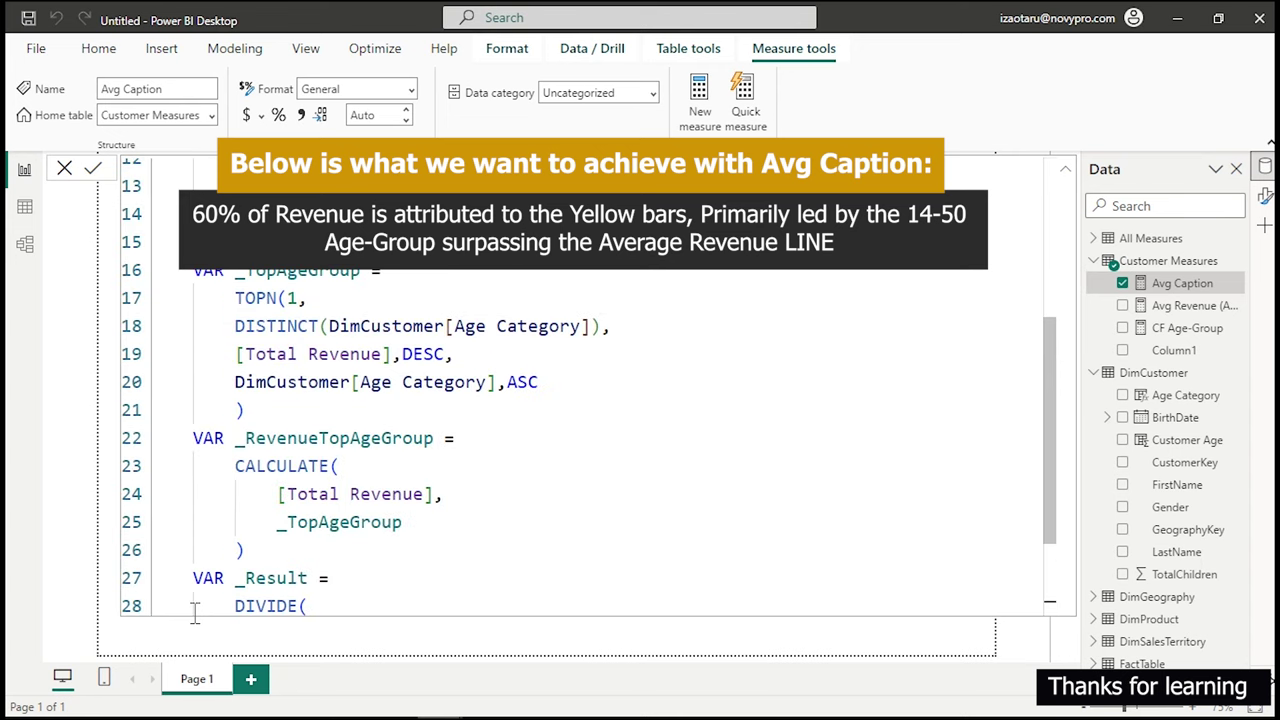
{"action": "scroll", "coordinate": [612, 447], "scroll_direction": "down", "scroll_amount": 2}
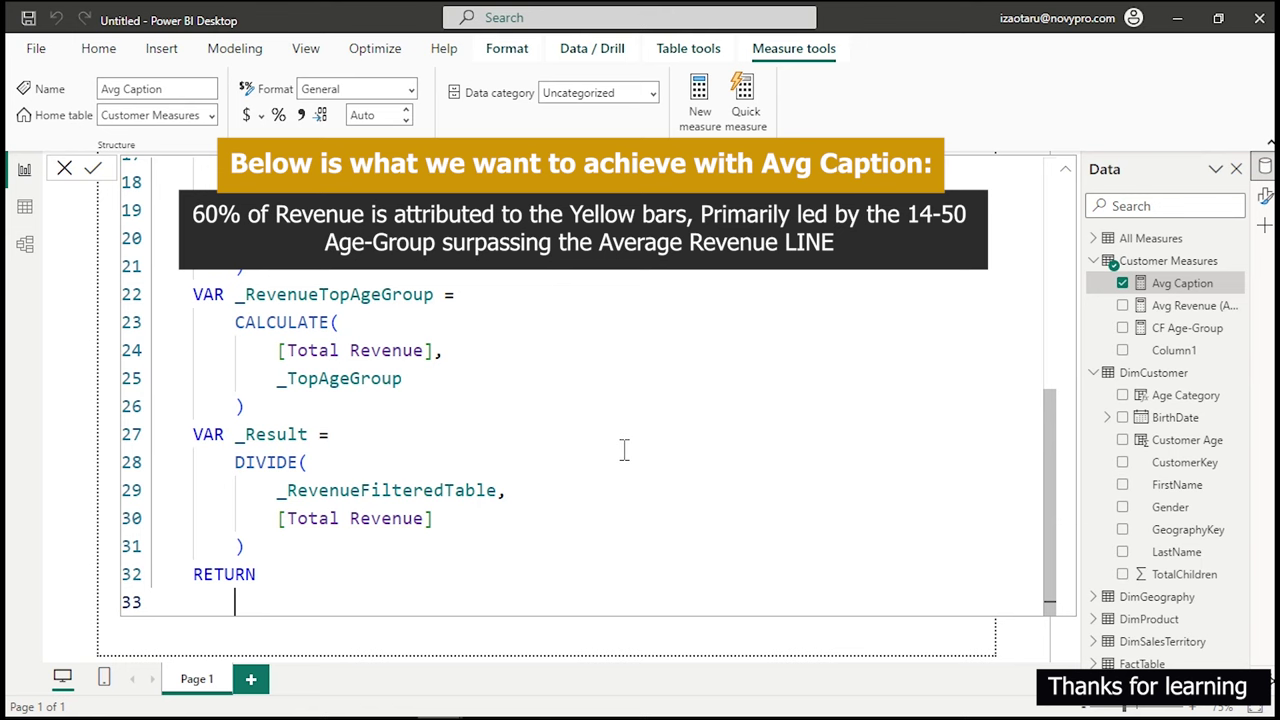
{"action": "type", "text": "FORM"}
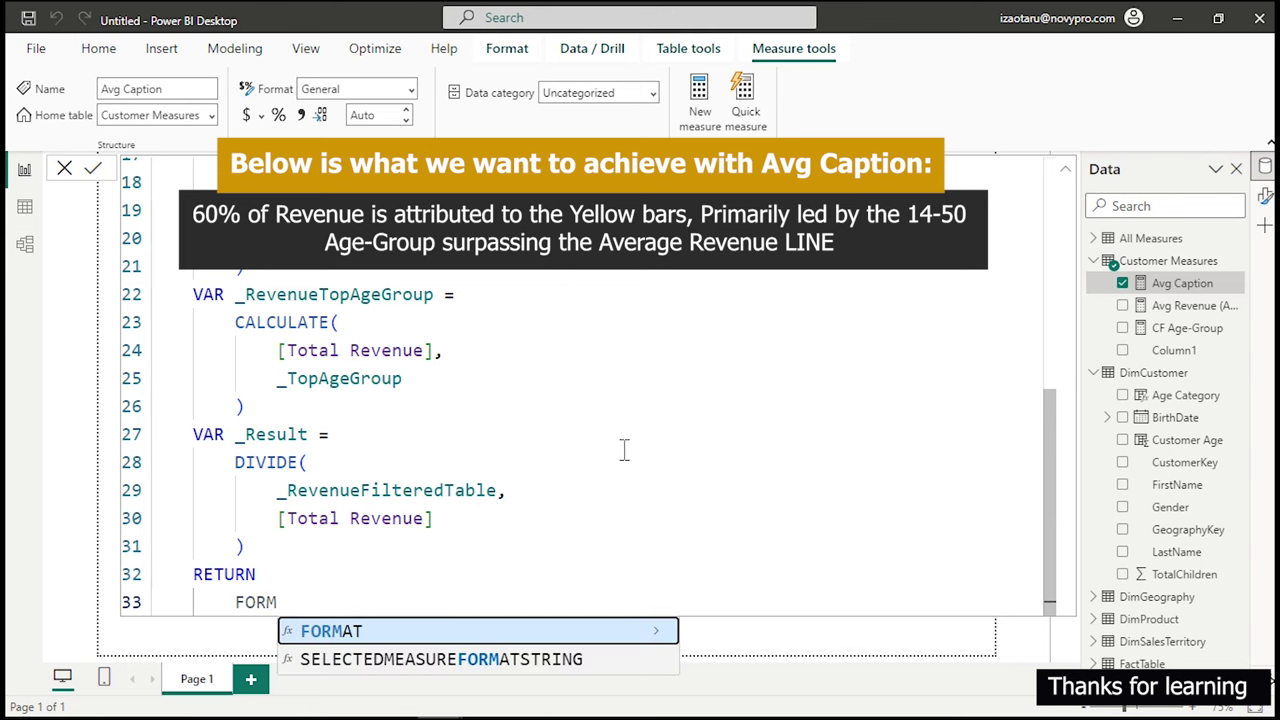
{"action": "type", "text": "AT("}
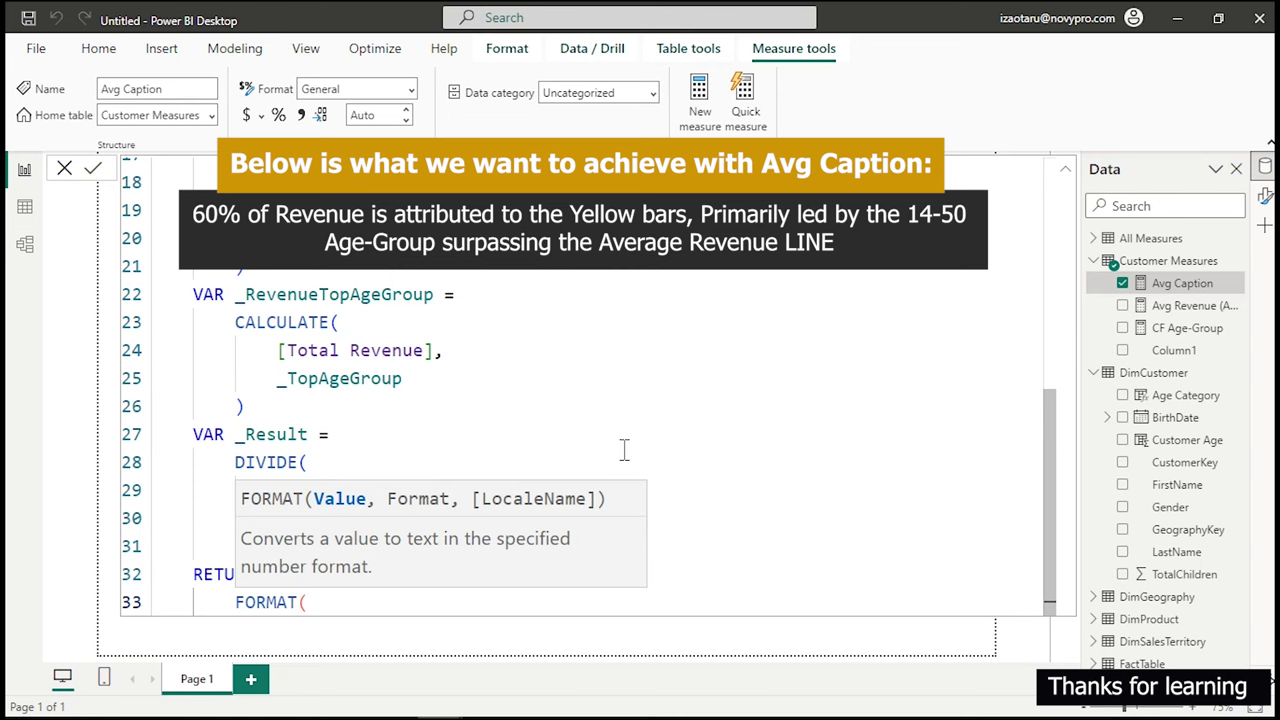
{"action": "type", "text": "_"}
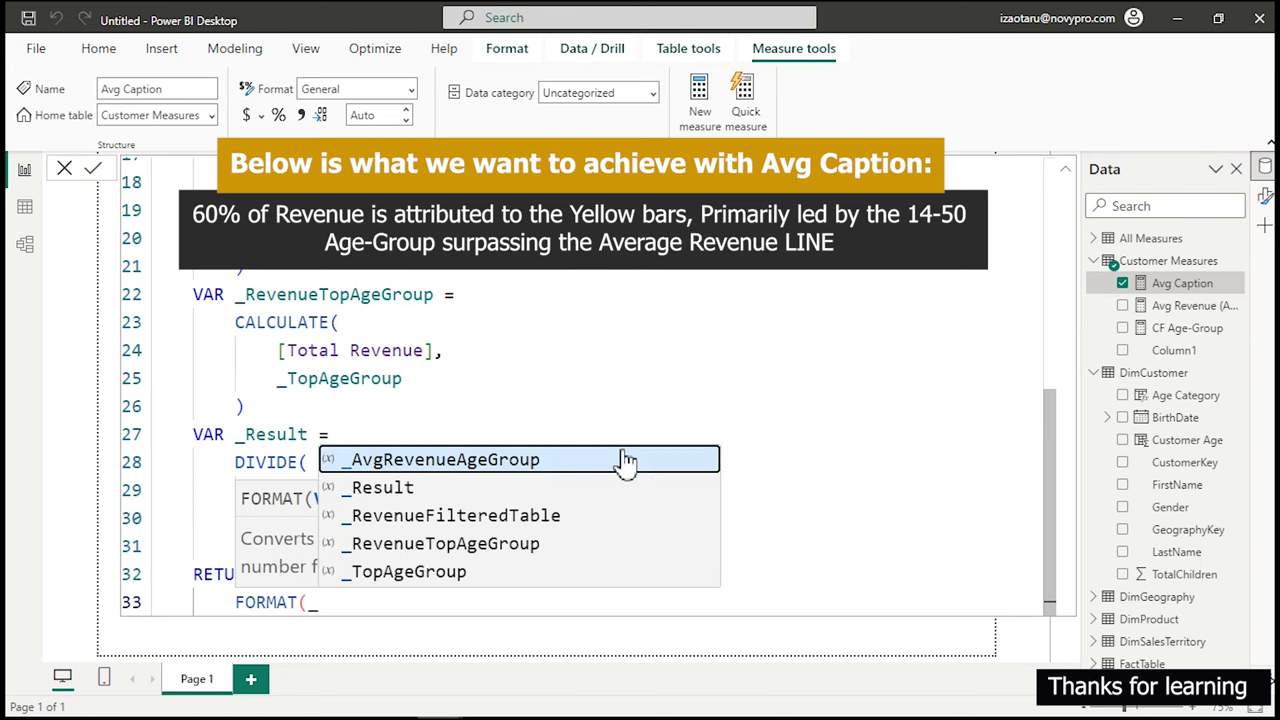
{"action": "key", "text": "Down"}
{"action": "key", "text": "Tab"}
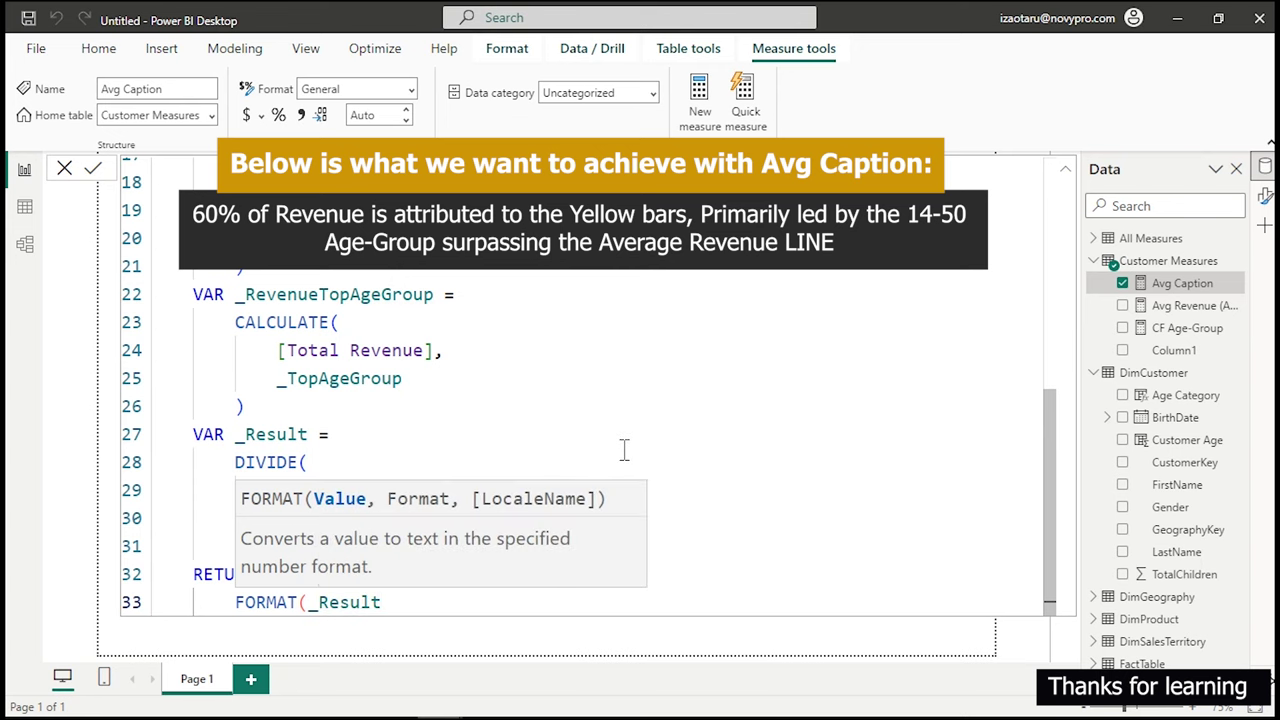
{"action": "key", "text": "BackSpace"}
{"action": "key", "text": "BackSpace"}
{"action": "key", "text": "BackSpace"}
{"action": "key", "text": "BackSpace"}
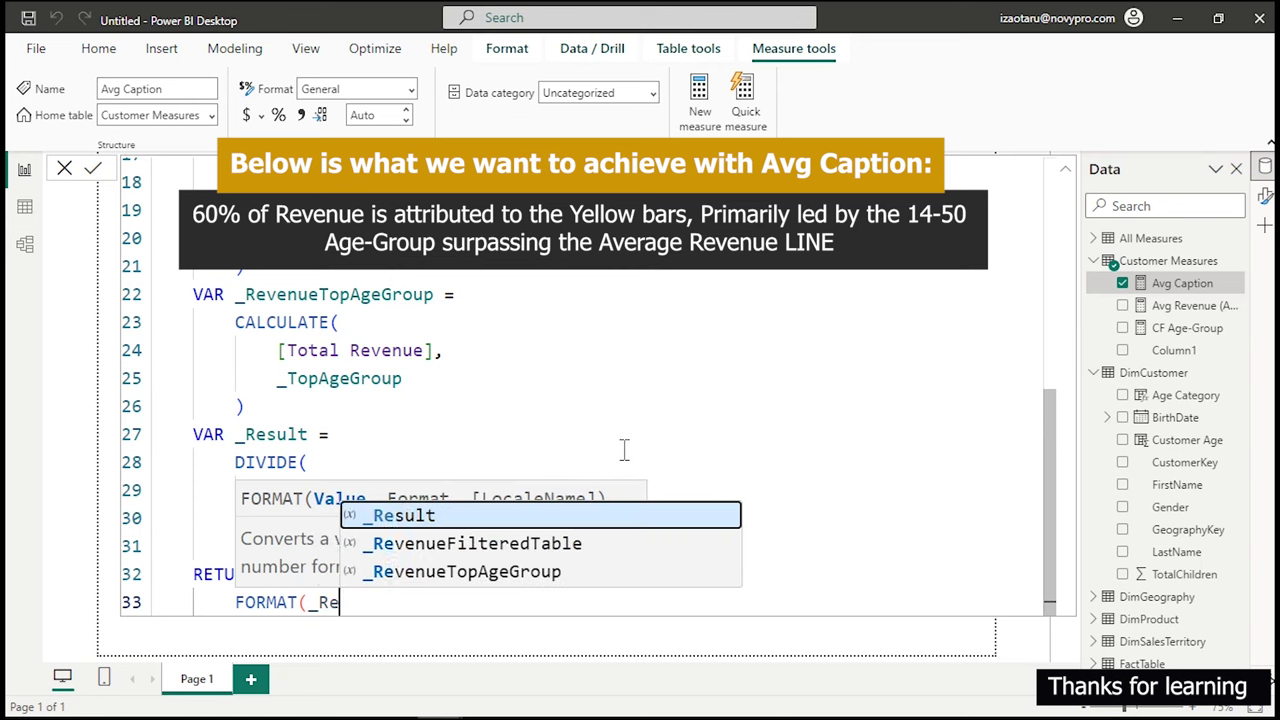
{"action": "key", "text": "BackSpace"}
{"action": "key", "text": "BackSpace"}
{"action": "key", "text": "BackSpace"}
{"action": "key", "text": "BackSpace"}
{"action": "key", "text": "BackSpace"}
{"action": "key", "text": "BackSpace"}
{"action": "key", "text": "BackSpace"}
{"action": "key", "text": "BackSpace"}
{"action": "key", "text": "BackSpace"}
{"action": "key", "text": "BackSpace"}
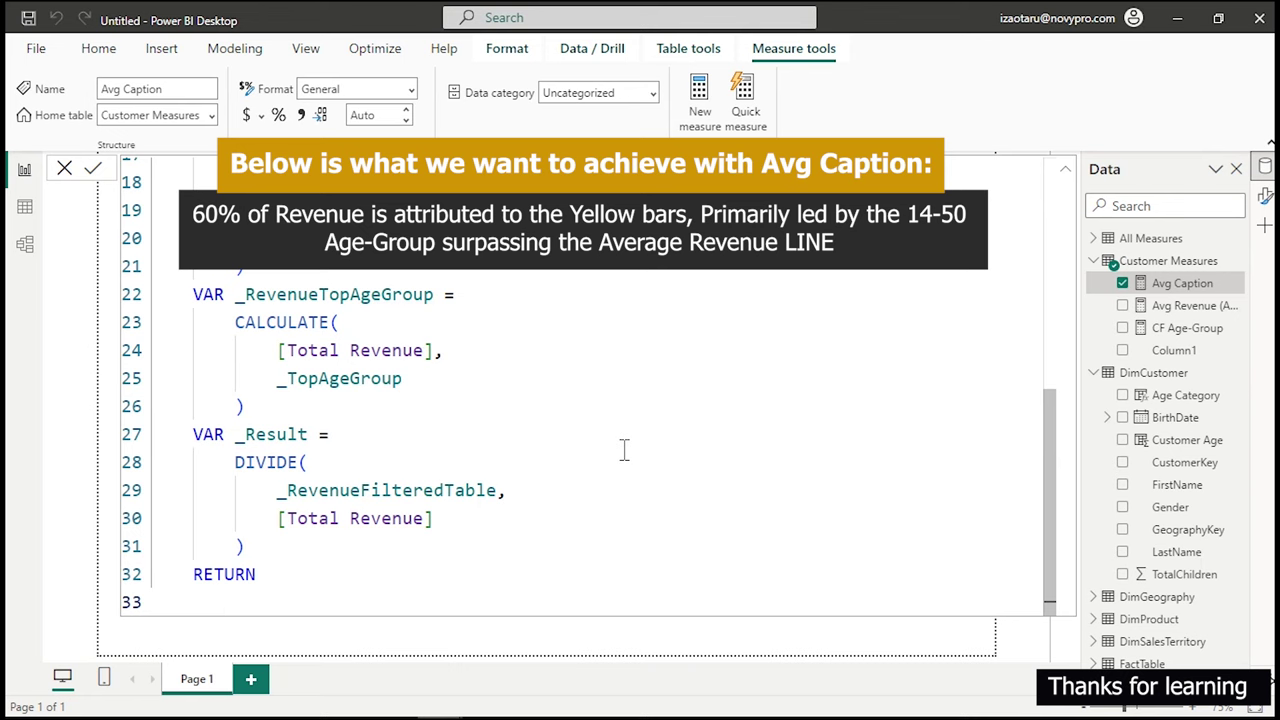
Return _Result from the Avg Caption measure, commit the formula and leave the editor by selecting Column1 without renaming it.
{"action": "type", "text": "_"}
{"action": "key", "text": "Down"}
{"action": "key", "text": "Down"}
{"action": "key", "text": "Up"}
{"action": "key", "text": "Tab"}
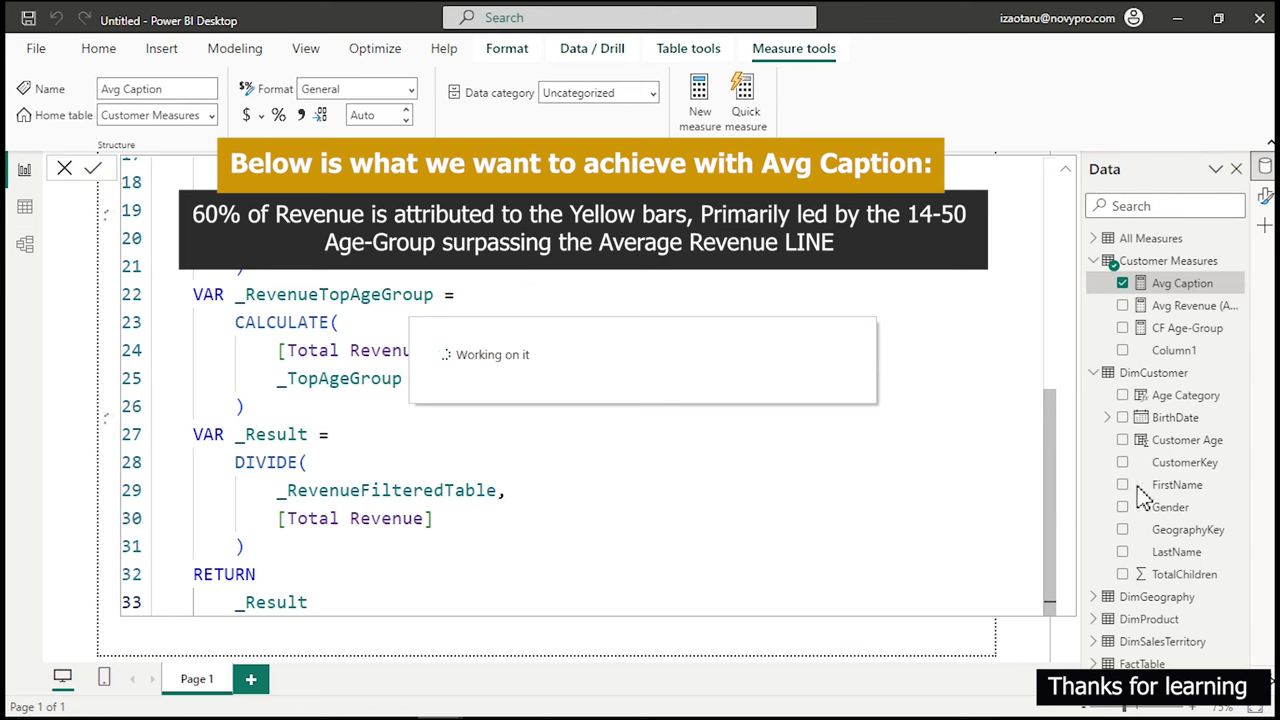
{"action": "double_click", "coordinate": [1172, 352]}
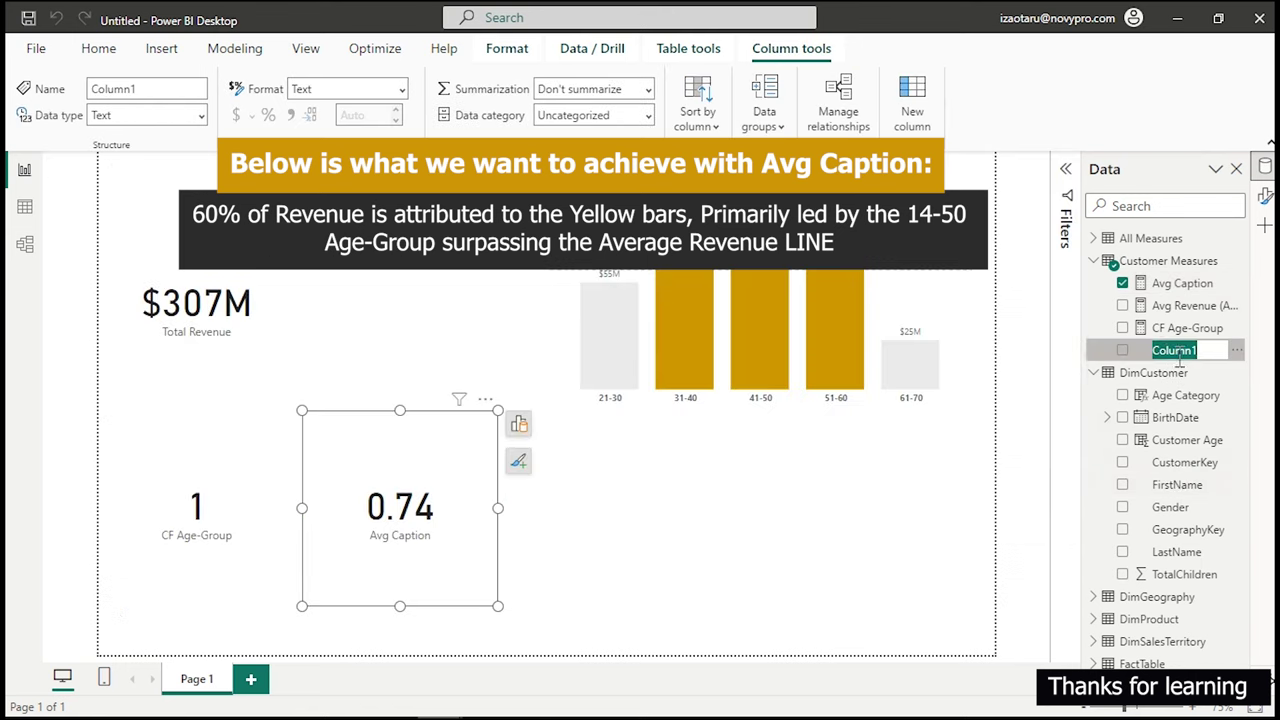
{"action": "key", "text": "Return"}
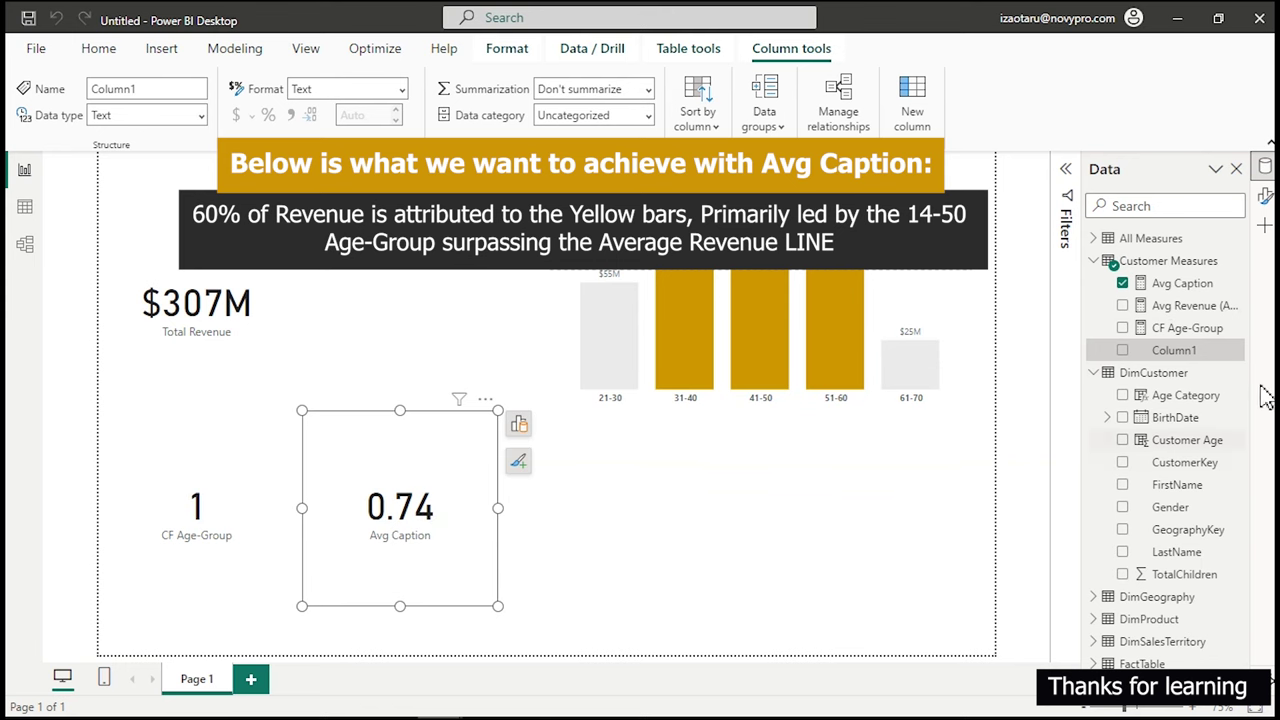
Format the Avg Caption measure as a percentage with 2 decimal places and check its card on the report page.
{"action": "left_click", "coordinate": [1166, 285]}
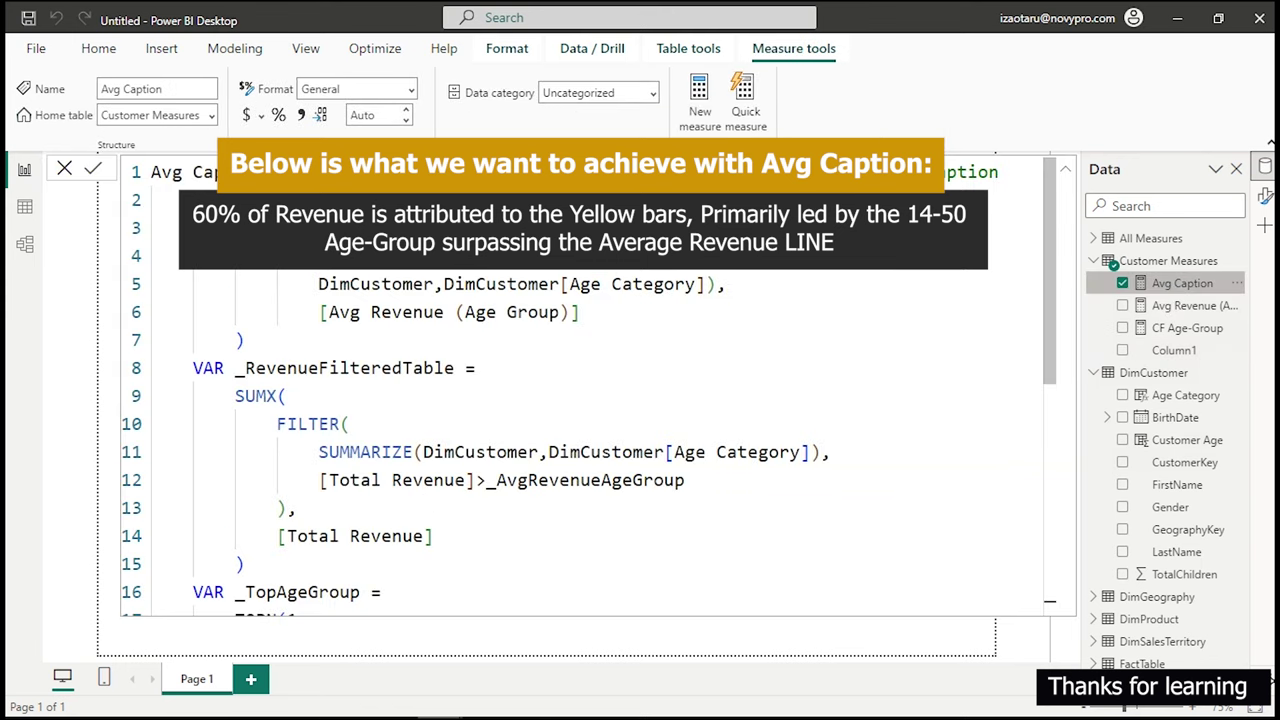
{"action": "left_click", "coordinate": [279, 115]}
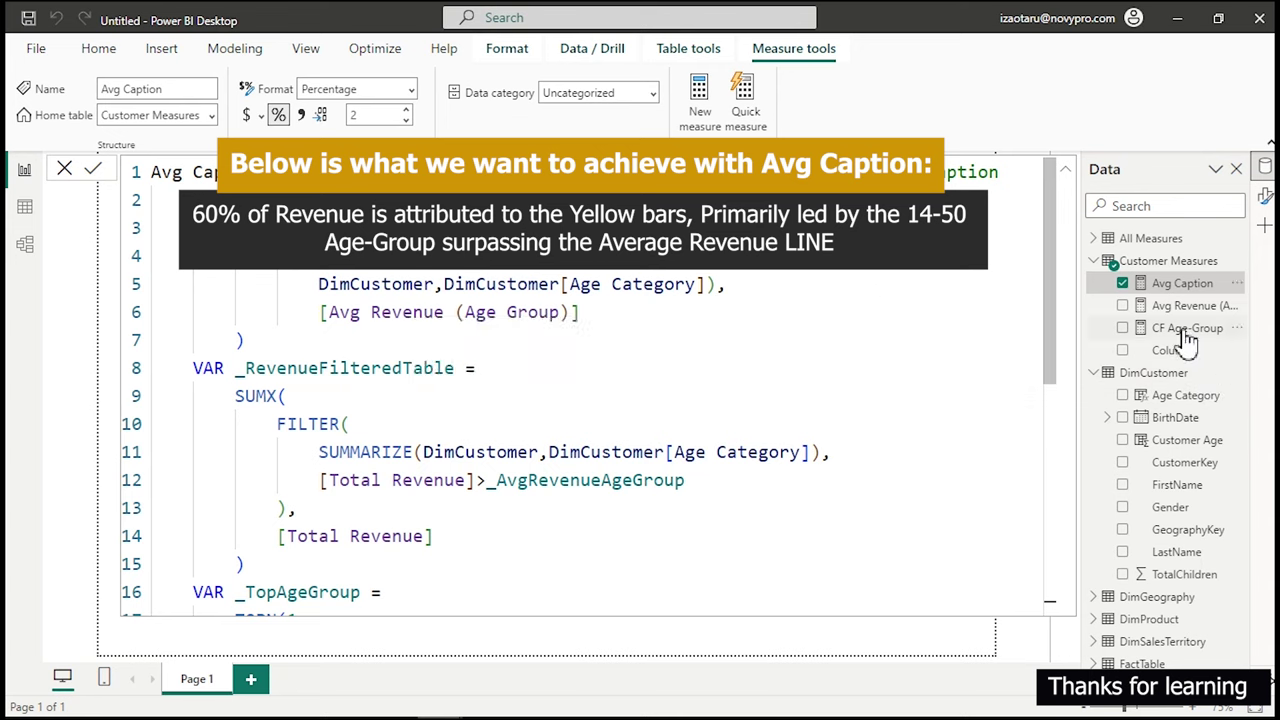
{"action": "left_click", "coordinate": [1192, 360]}
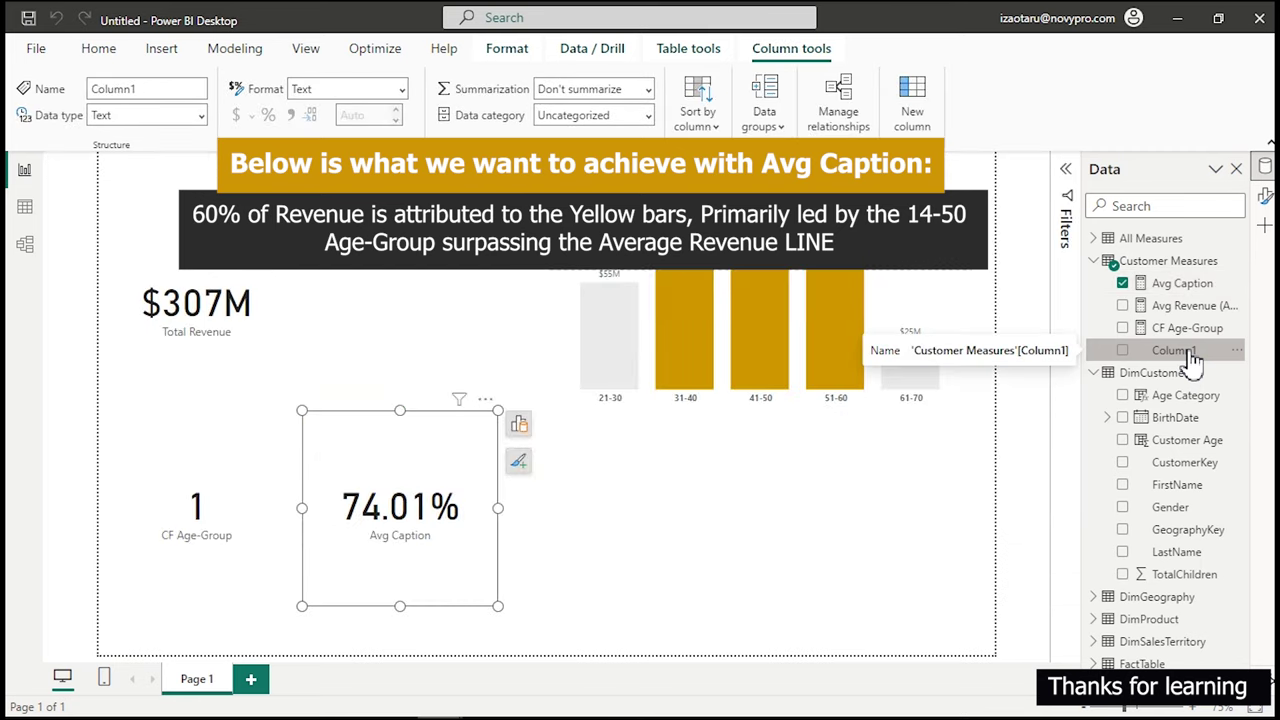
Reopen the Avg Caption measure and append &" OF Revenue is attributed to the after _Result in the RETURN expression.
{"action": "left_click", "coordinate": [1184, 285]}
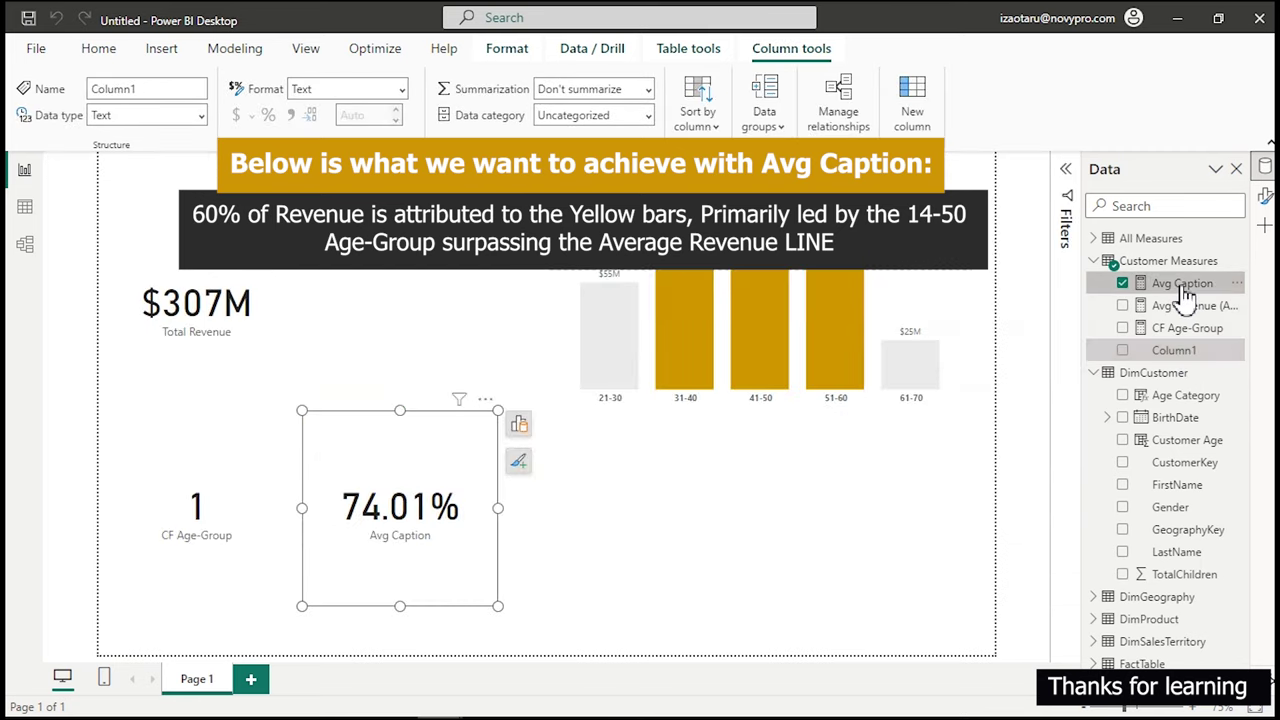
{"action": "scroll", "coordinate": [615, 528], "scroll_direction": "down", "scroll_amount": 5}
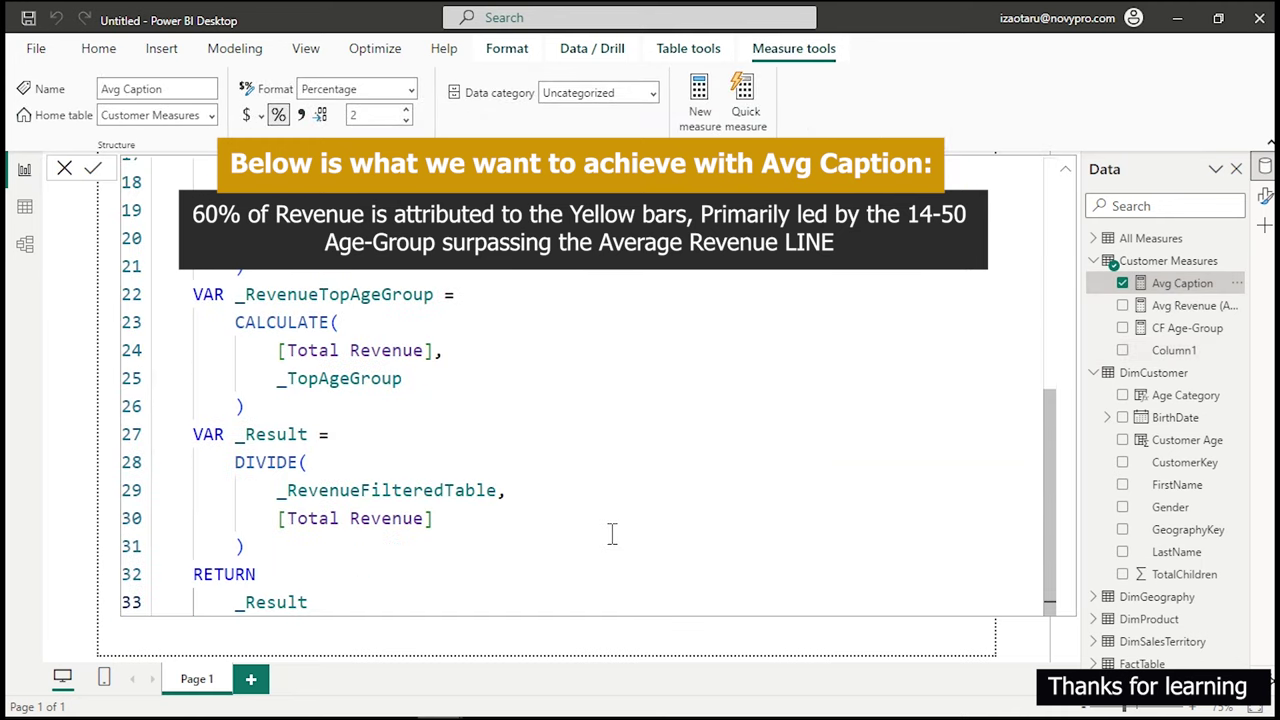
{"action": "left_click", "coordinate": [310, 604]}
{"action": "type", "text": "&\" OF REV"}
{"action": "key", "text": "BackSpace"}
{"action": "key", "text": "BackSpace"}
{"action": "key", "text": "BackSpace"}
{"action": "type", "text": "Reve"}
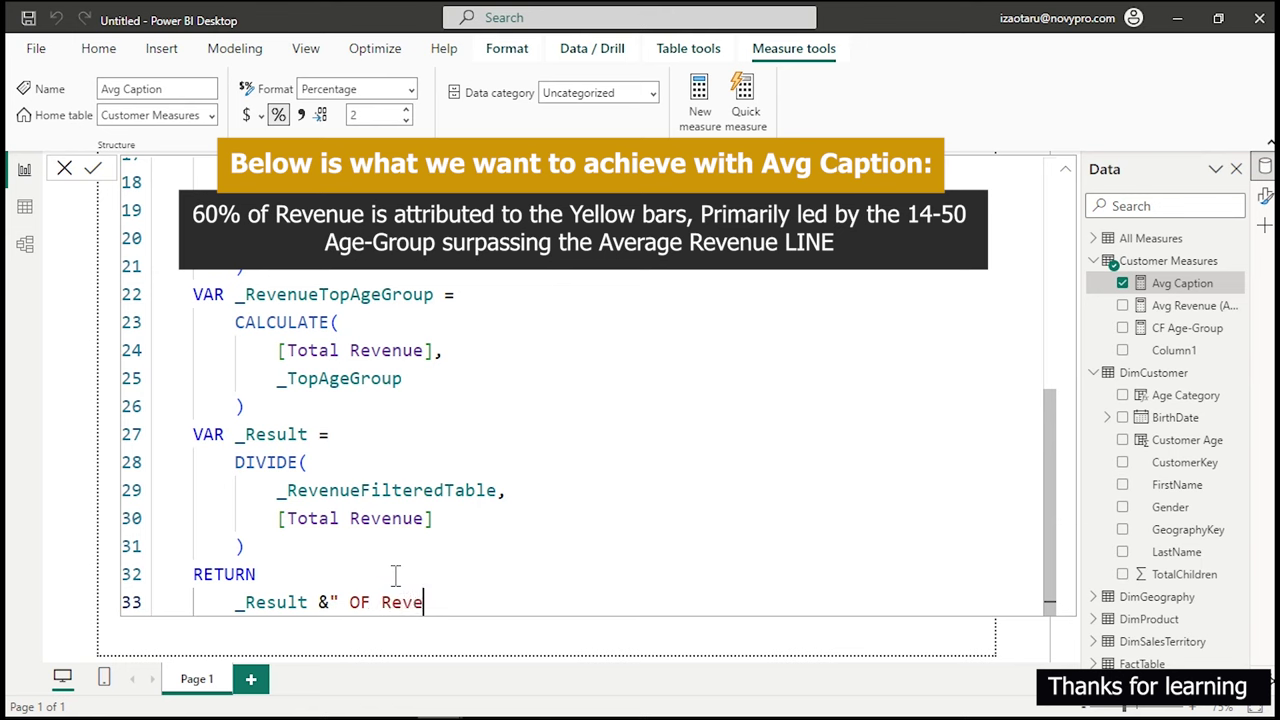
{"action": "type", "text": "nue is attri"}
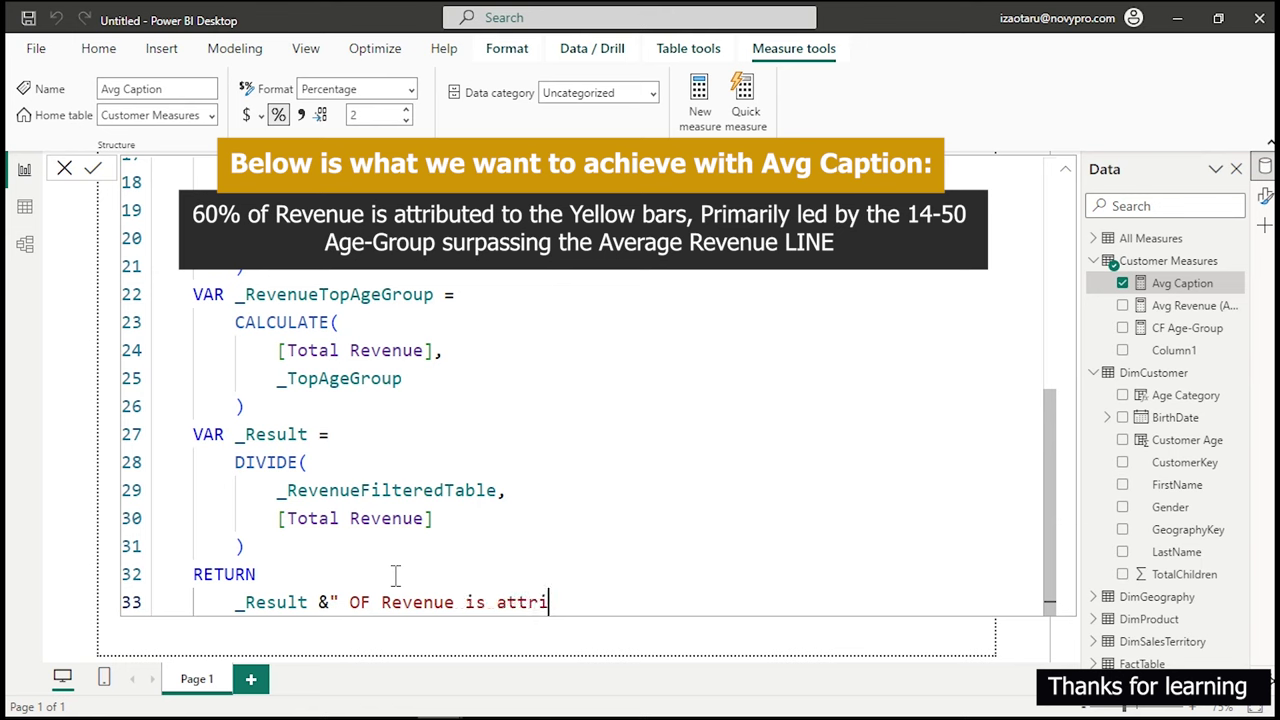
{"action": "type", "text": "buted to the "}
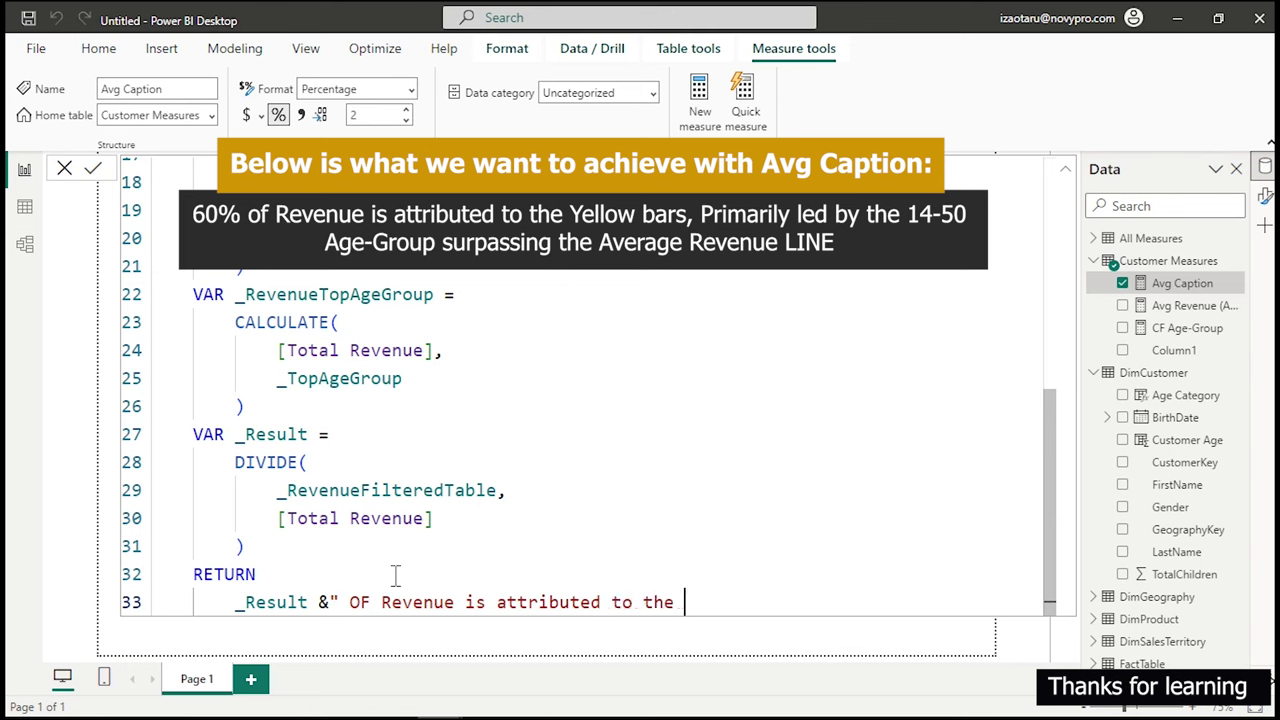
Continue the caption string with Yellow bars, primarily led by the, ending in a space, and close the quotation.
{"action": "type", "text": "Yes"}
{"action": "key", "text": "BackSpace"}
{"action": "type", "text": "llow"}
{"action": "type", "text": "bars, "}
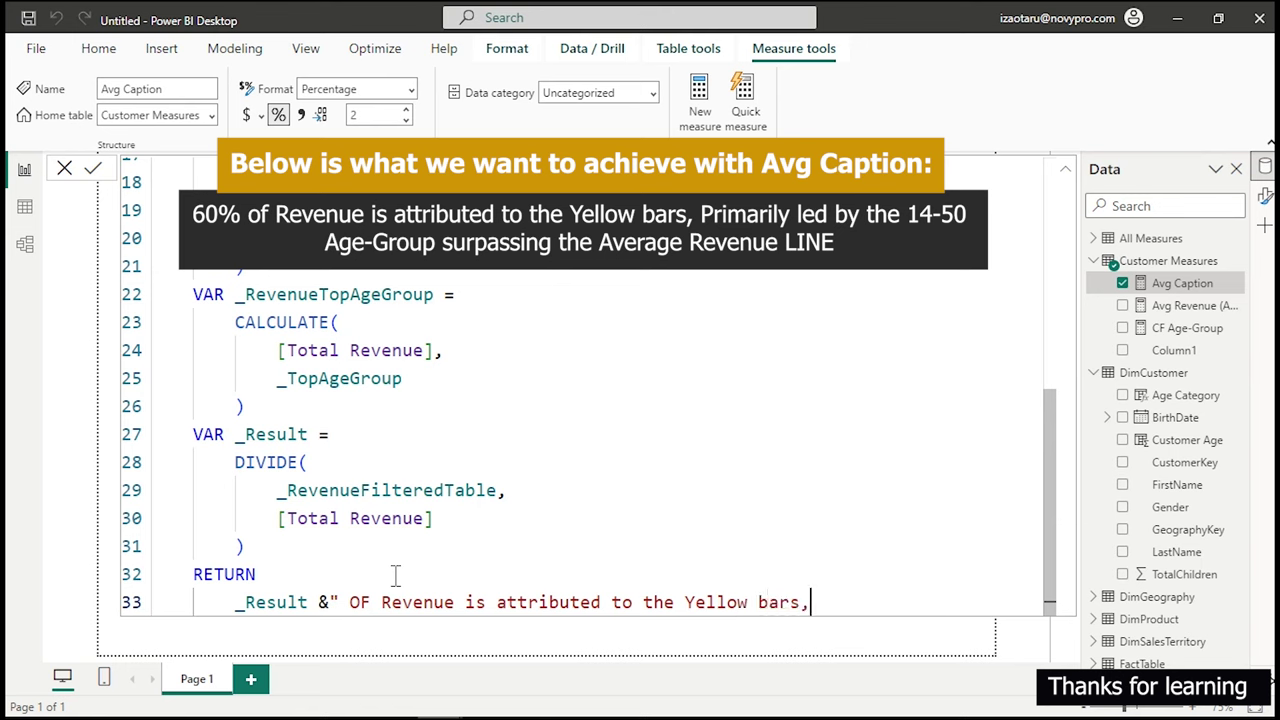
{"action": "type", "text": "primarily led "}
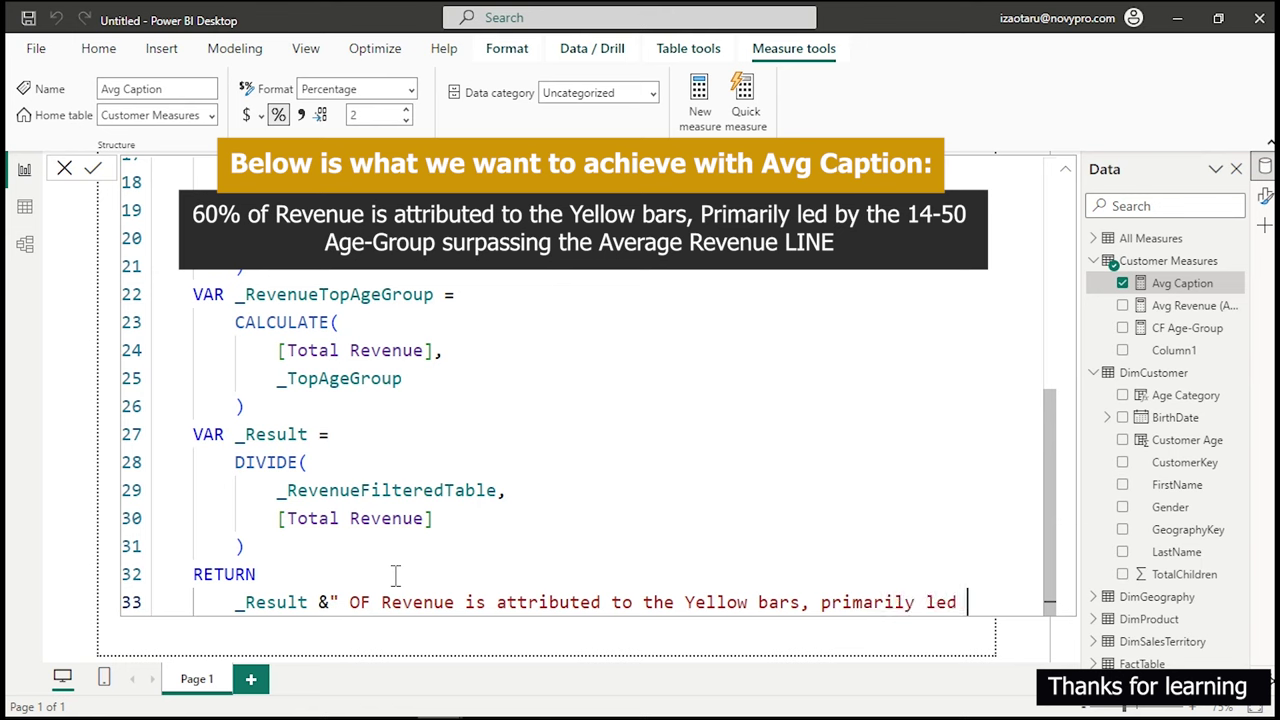
{"action": "type", "text": "by"}
{"action": "type", "text": "the \""}
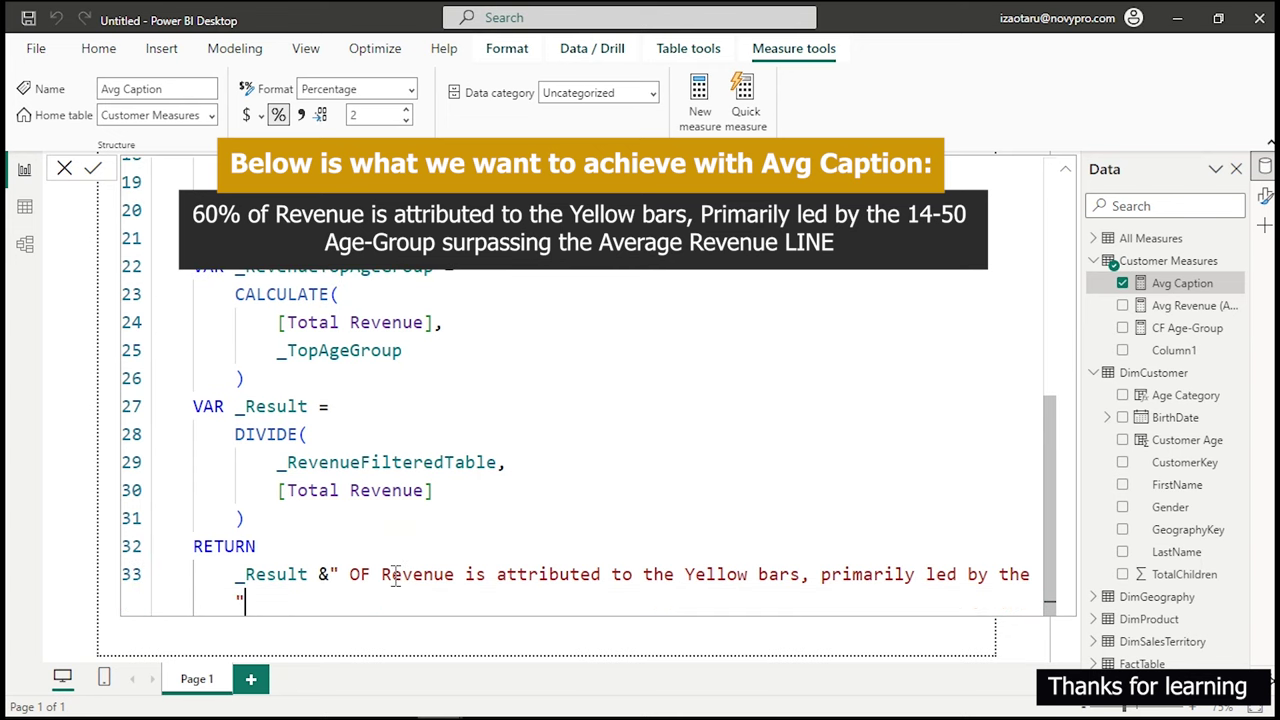
{"action": "scroll", "coordinate": [395, 577], "scroll_direction": "down", "scroll_amount": 1}
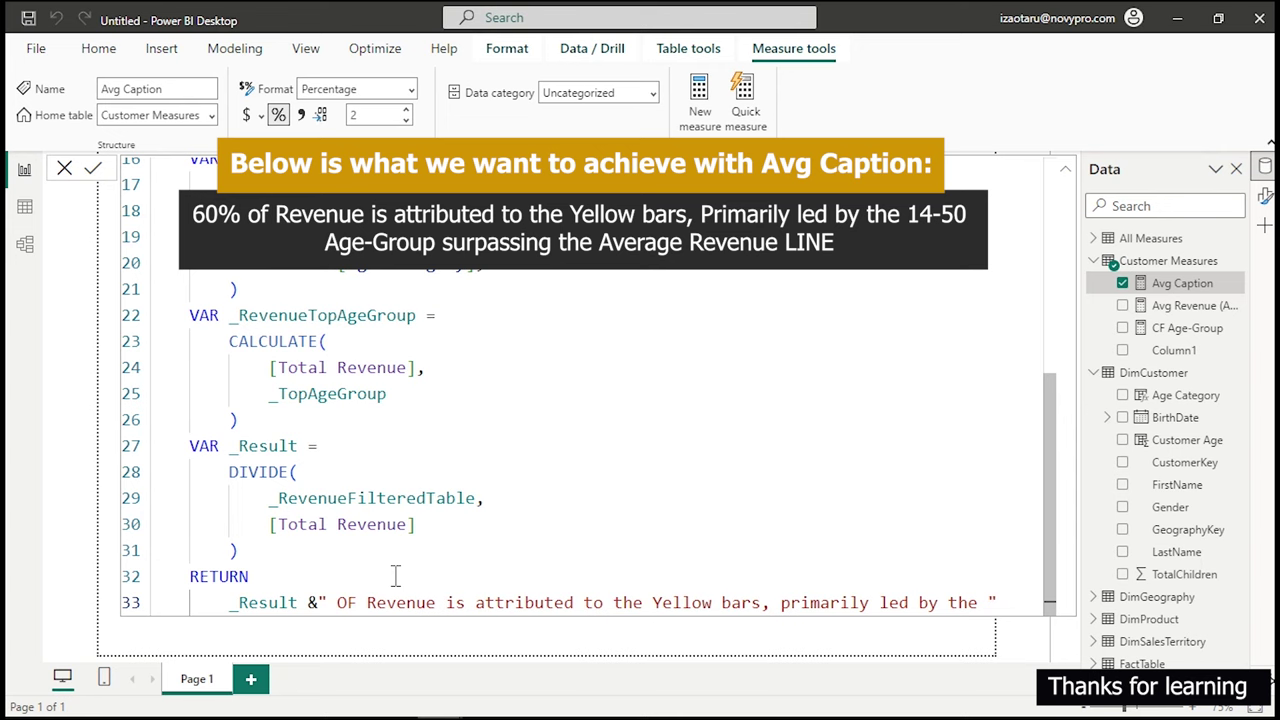
Concatenate the _TopAgeGroup variable to the caption with & on a new, further indented line.
{"action": "key", "text": "shift+Return"}
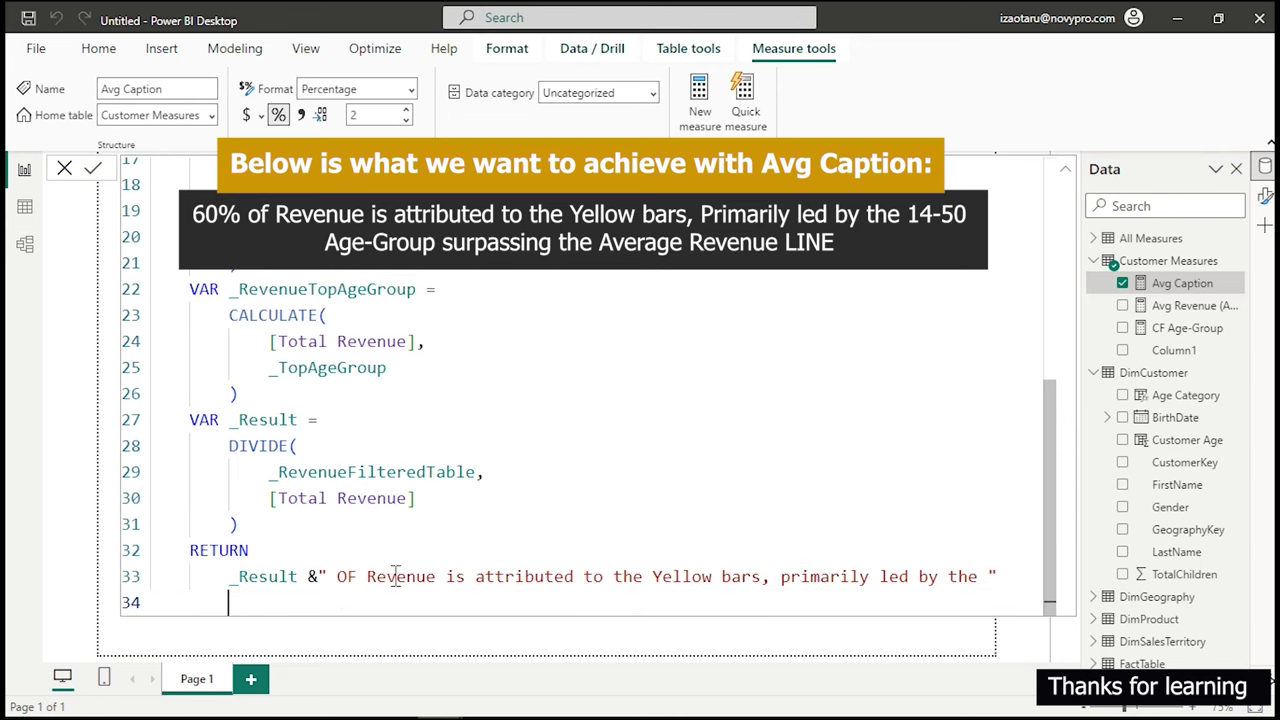
{"action": "key", "text": "Tab"}
{"action": "key", "text": "Tab"}
{"action": "type", "text": "&"}
{"action": "type", "text": "_"}
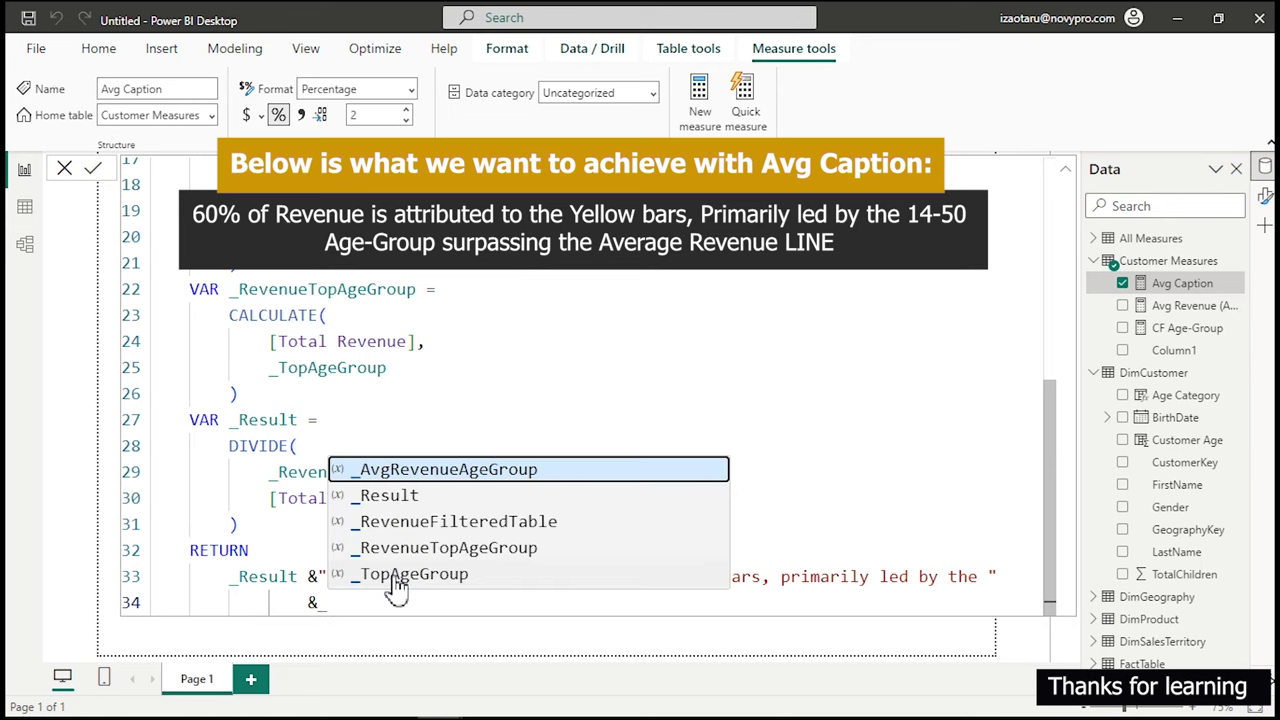
{"action": "key", "text": "Down"}
{"action": "key", "text": "Down"}
{"action": "key", "text": "Down"}
{"action": "key", "text": "Down"}
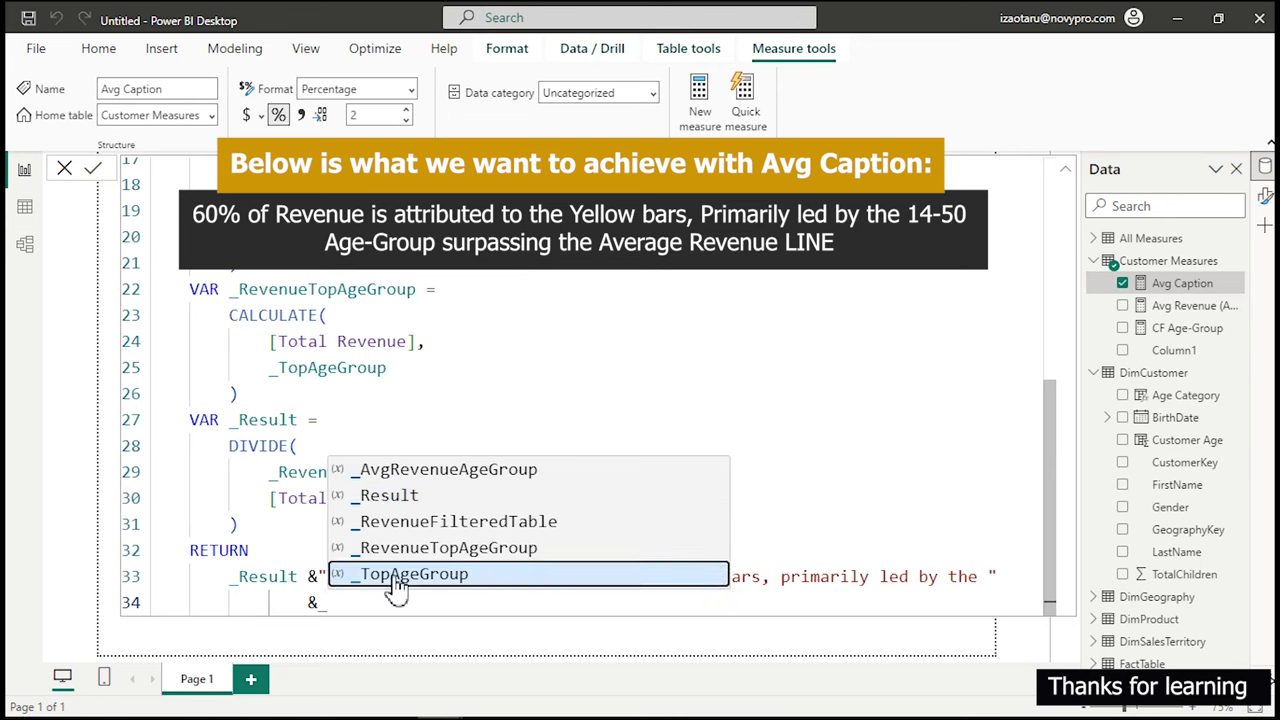
{"action": "key", "text": "Tab"}
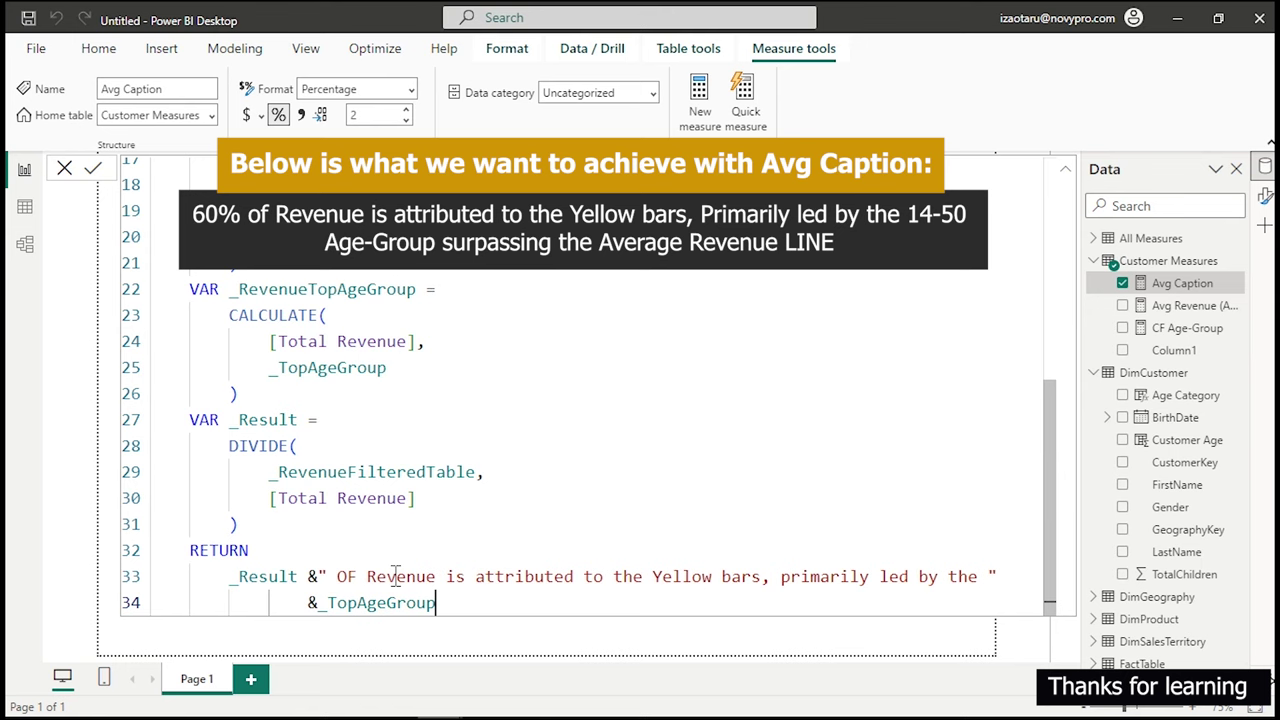
Append &" Age-Goup surpassing the Average Revenue LINE" after _TopAgeGroup to finish the caption expression.
{"action": "type", "text": "&\""}
{"action": "type", "text": "Age-Goup surpas"}
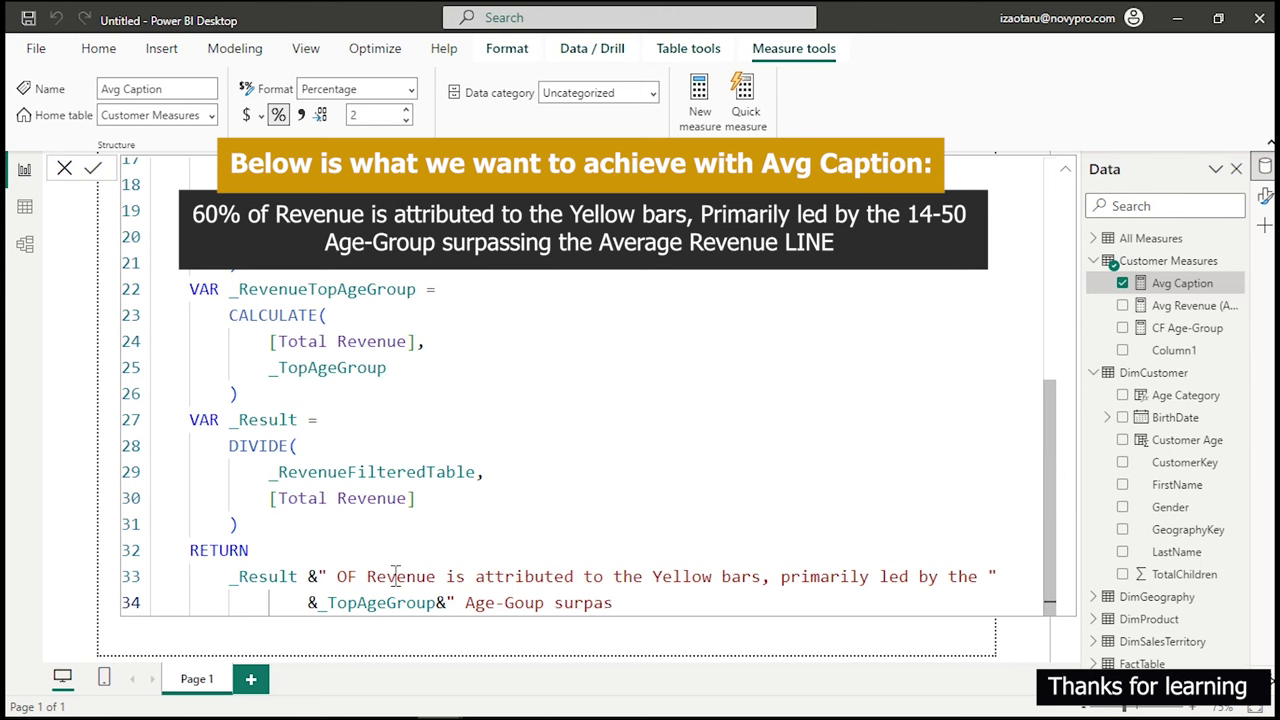
{"action": "type", "text": "sing the average"}
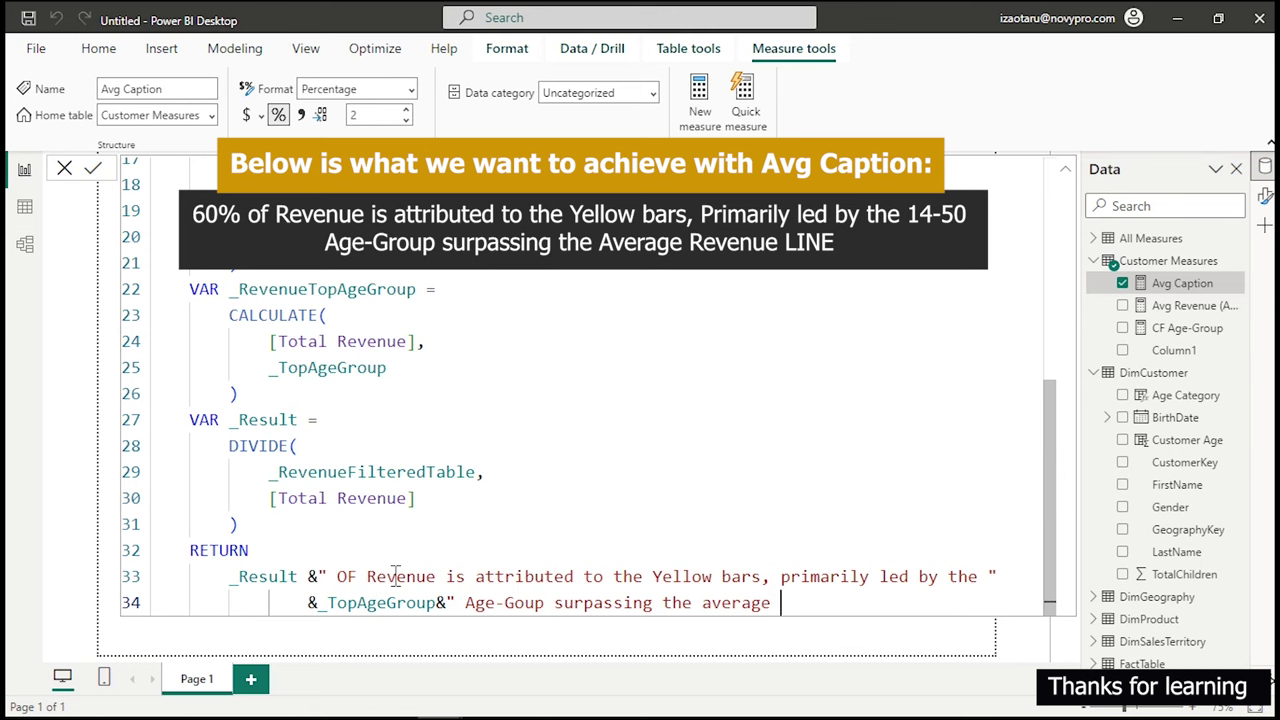
{"action": "type", "text": " Reve"}
{"action": "key", "text": "BackSpace"}
{"action": "key", "text": "BackSpace"}
{"action": "key", "text": "BackSpace"}
{"action": "key", "text": "BackSpace"}
{"action": "key", "text": "BackSpace"}
{"action": "key", "text": "BackSpace"}
{"action": "key", "text": "BackSpace"}
{"action": "key", "text": "BackSpace"}
{"action": "key", "text": "BackSpace"}
{"action": "key", "text": "BackSpace"}
{"action": "key", "text": "BackSpace"}
{"action": "key", "text": "BackSpace"}
{"action": "type", "text": "Average Revenue LINE"}
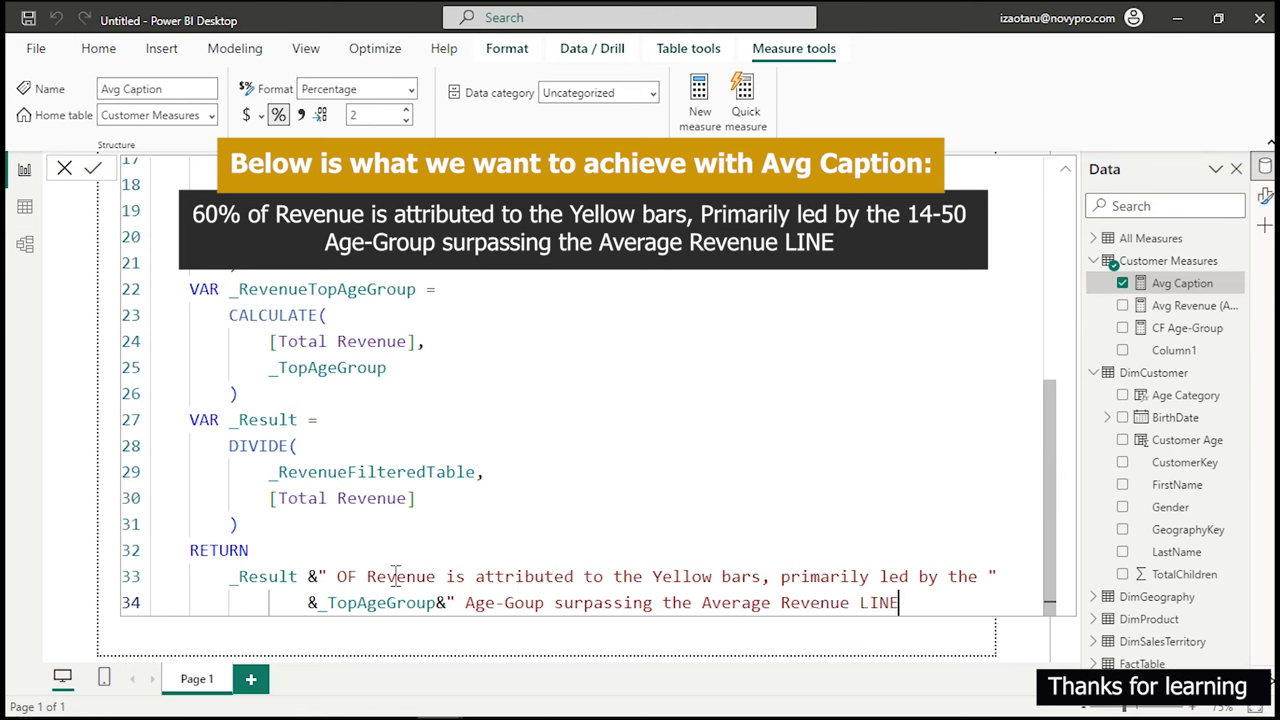
{"action": "type", "text": "\""}
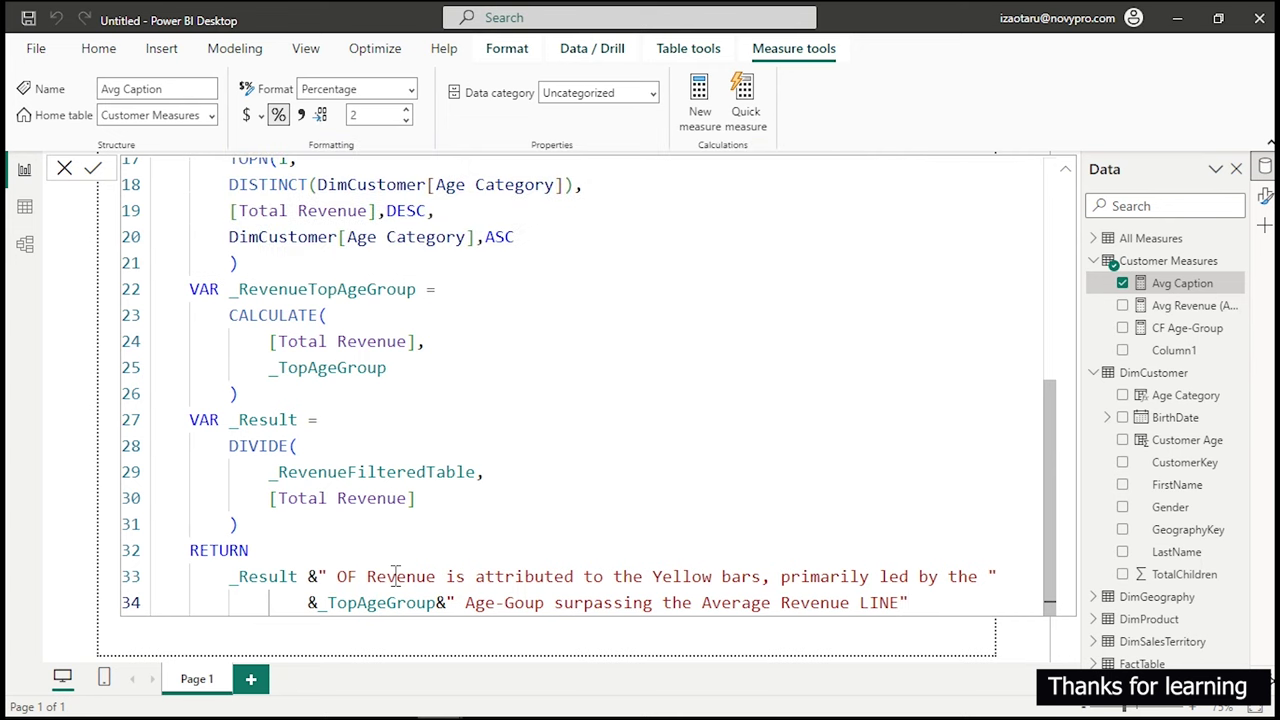
Commit the Avg Caption measure, leave the formula editor and widen its card rightward to nearly the page's right edge.
{"action": "left_click", "coordinate": [402, 582]}
{"action": "key", "text": "Return"}
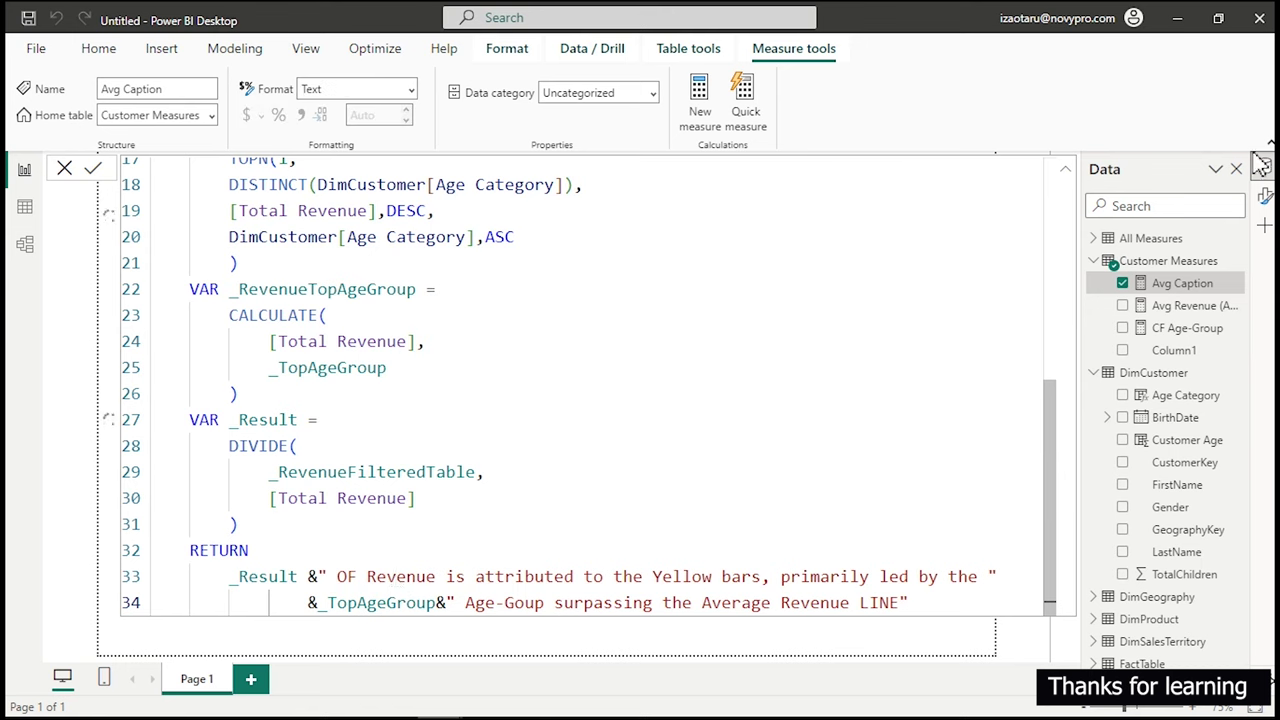
{"action": "left_click", "coordinate": [1186, 360]}
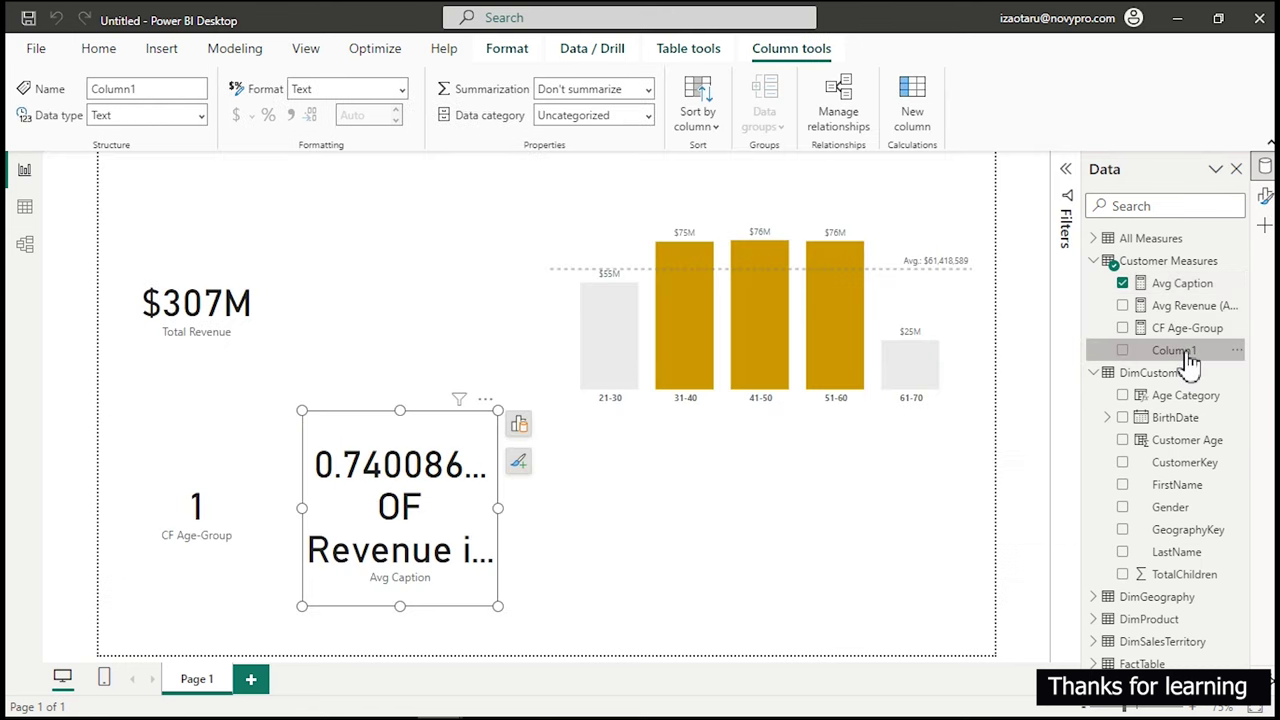
{"action": "left_click", "coordinate": [487, 545]}
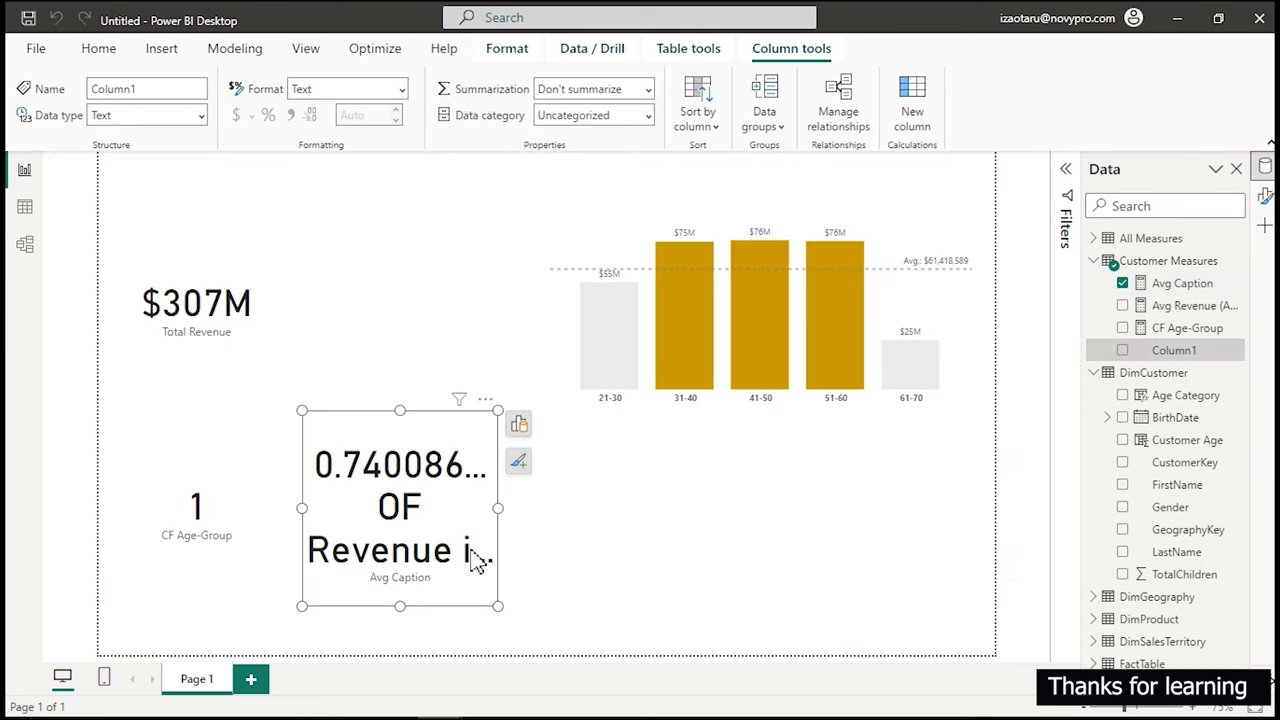
{"action": "left_click_drag", "start_coordinate": [497, 503], "coordinate": [980, 571]}
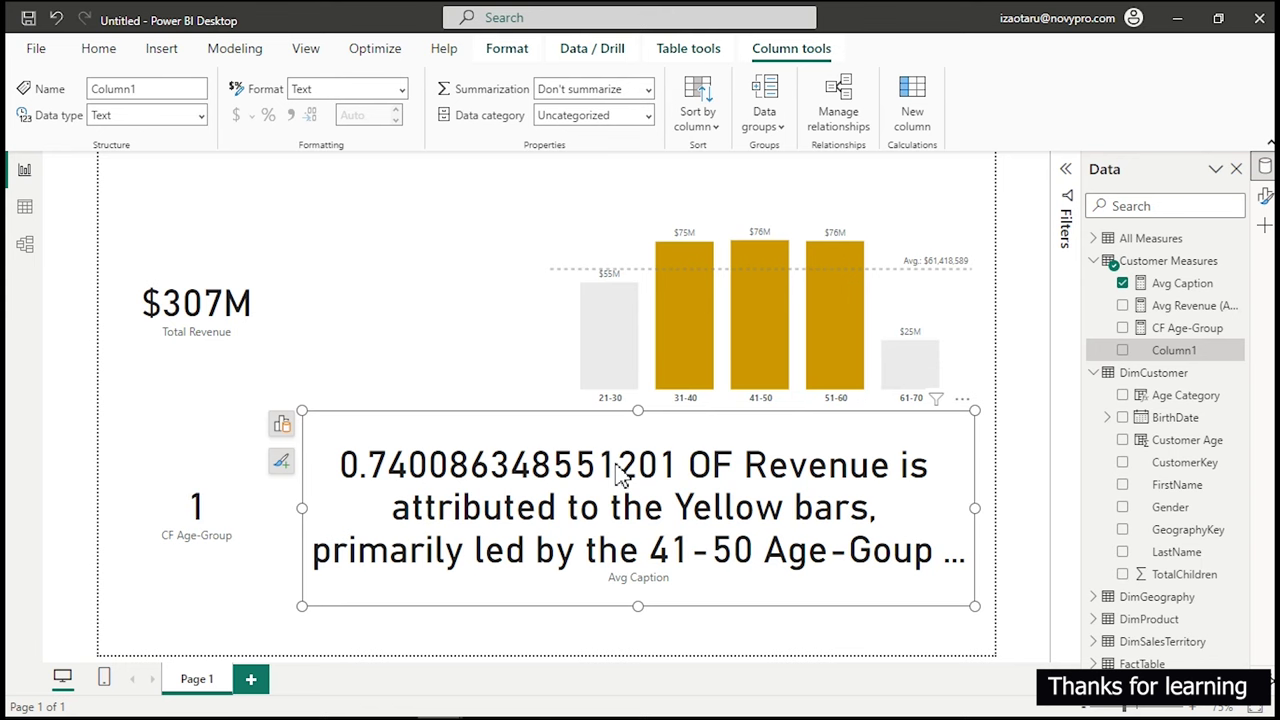
In the Avg Caption measure's RETURN expression, insert the FORMAT function before _Result so the variable becomes its value argument.
{"action": "left_click", "coordinate": [1180, 285]}
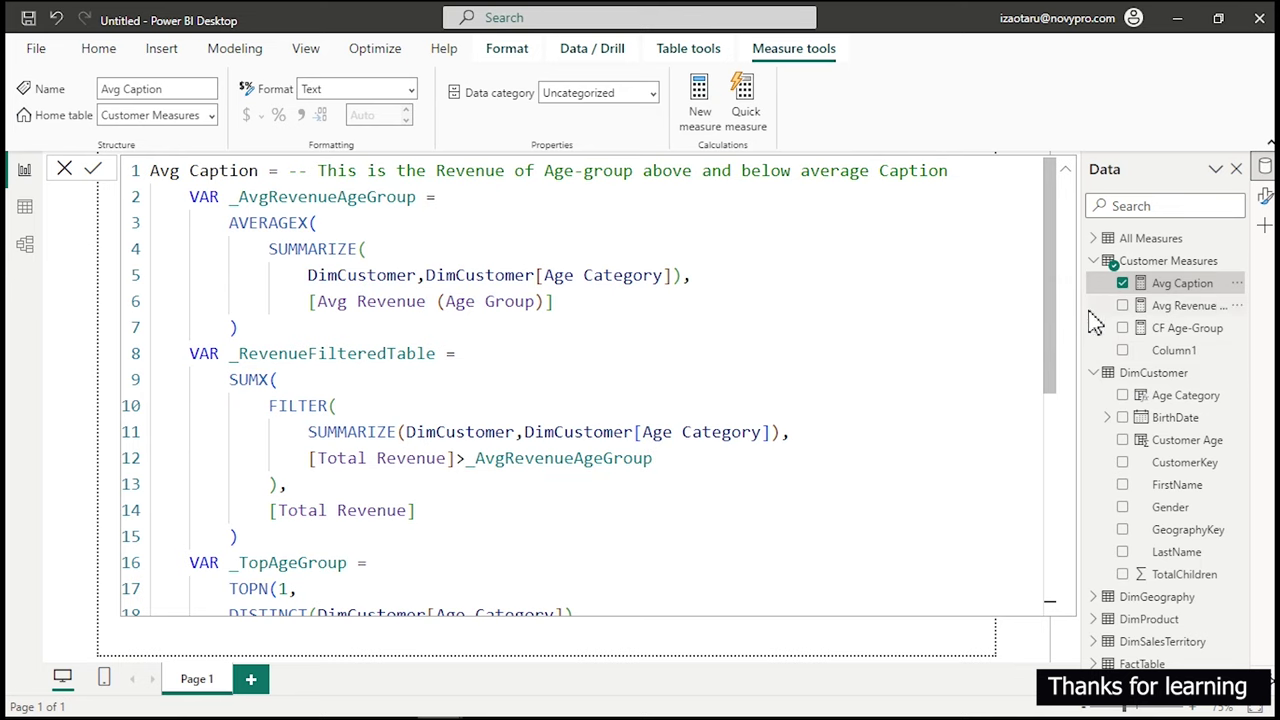
{"action": "left_click_drag", "start_coordinate": [1050, 288], "coordinate": [1074, 549]}
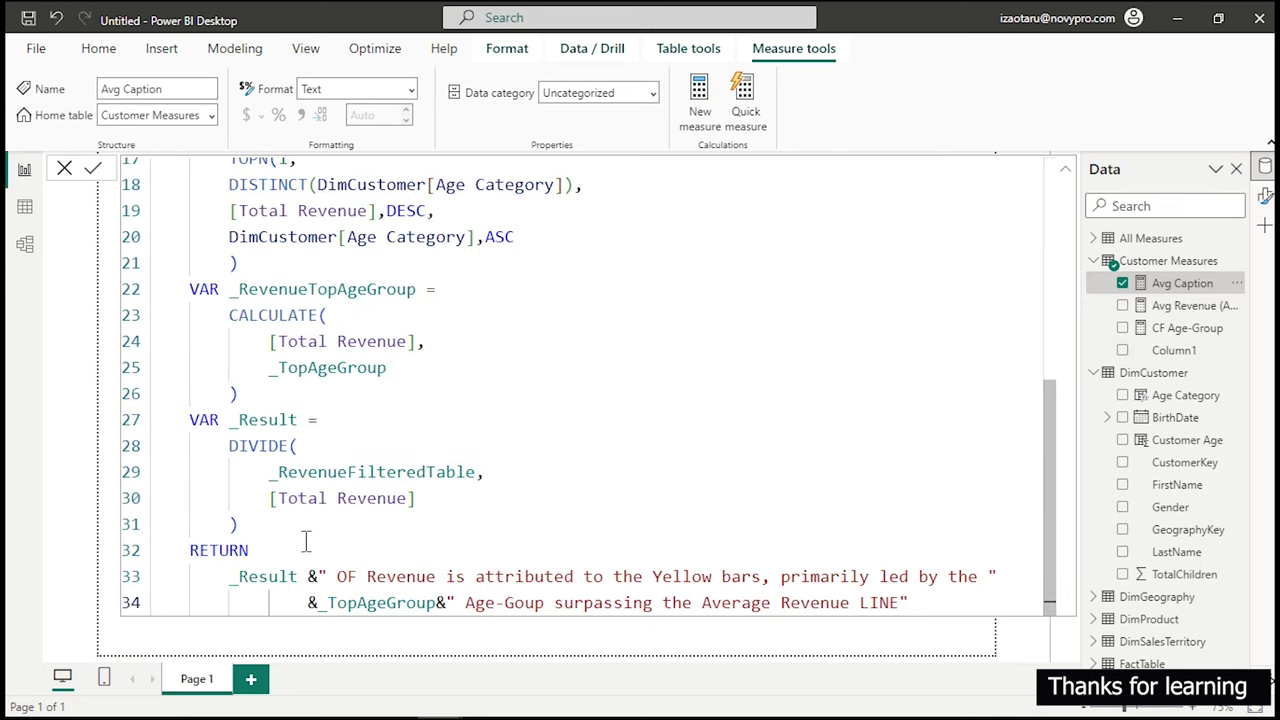
{"action": "left_click", "coordinate": [229, 577]}
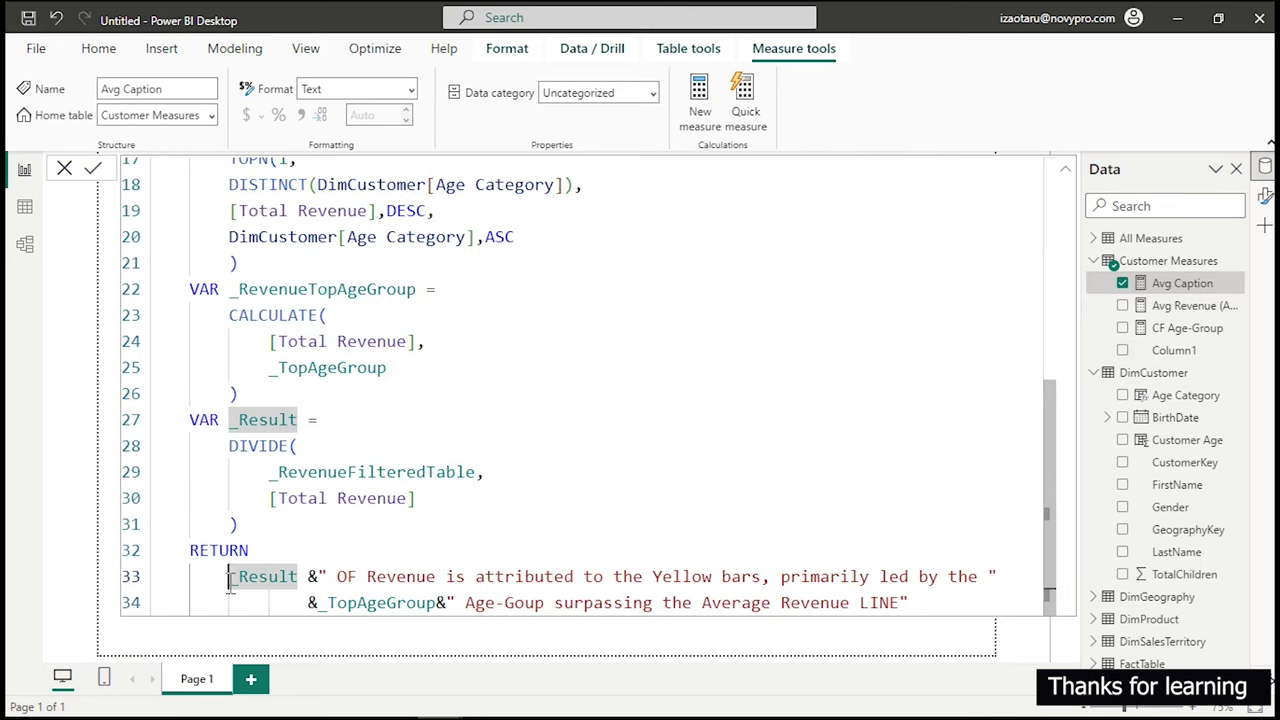
{"action": "type", "text": "For"}
{"action": "key", "text": "Tab"}
{"action": "key", "text": "Right"}
{"action": "key", "text": "Right"}
{"action": "key", "text": "Right"}
{"action": "key", "text": "Right"}
{"action": "key", "text": "Right"}
{"action": "key", "text": "Right"}
{"action": "key", "text": "Right"}
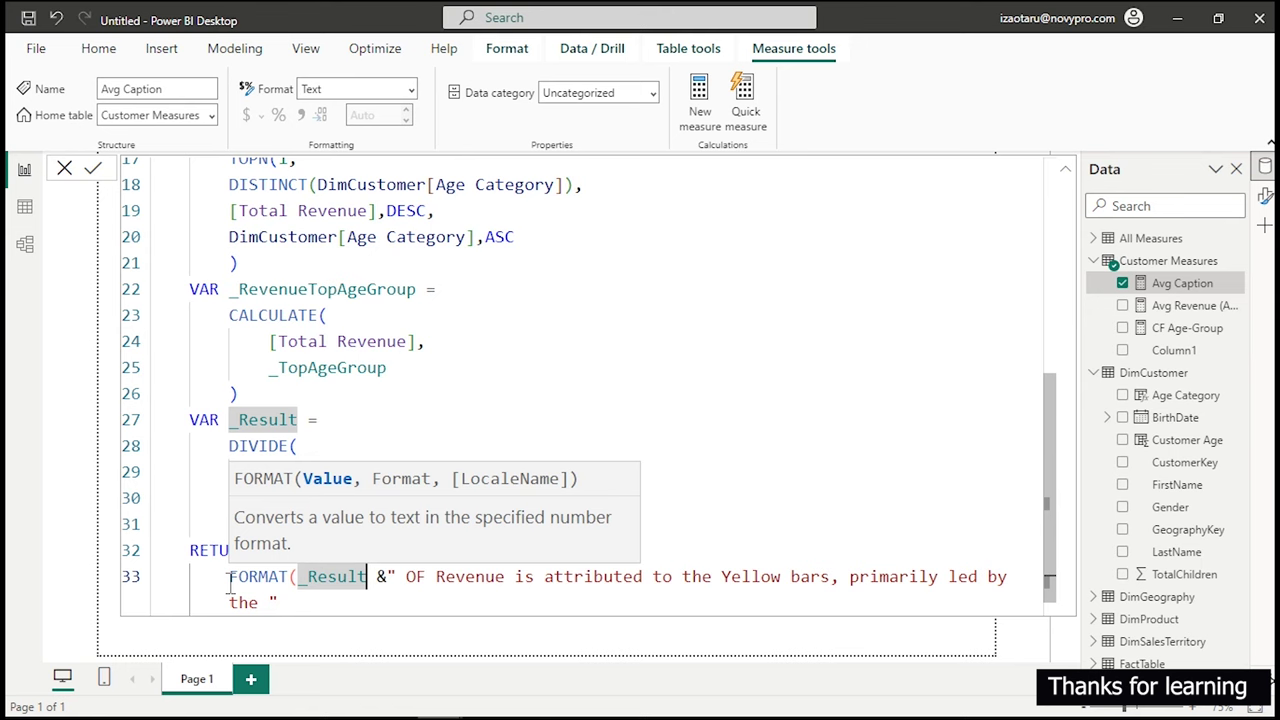
Complete the FORMAT call with the format string "0.0%" and a closing parenthesis, commit the measure and leave the formula editor.
{"action": "type", "text": ","}
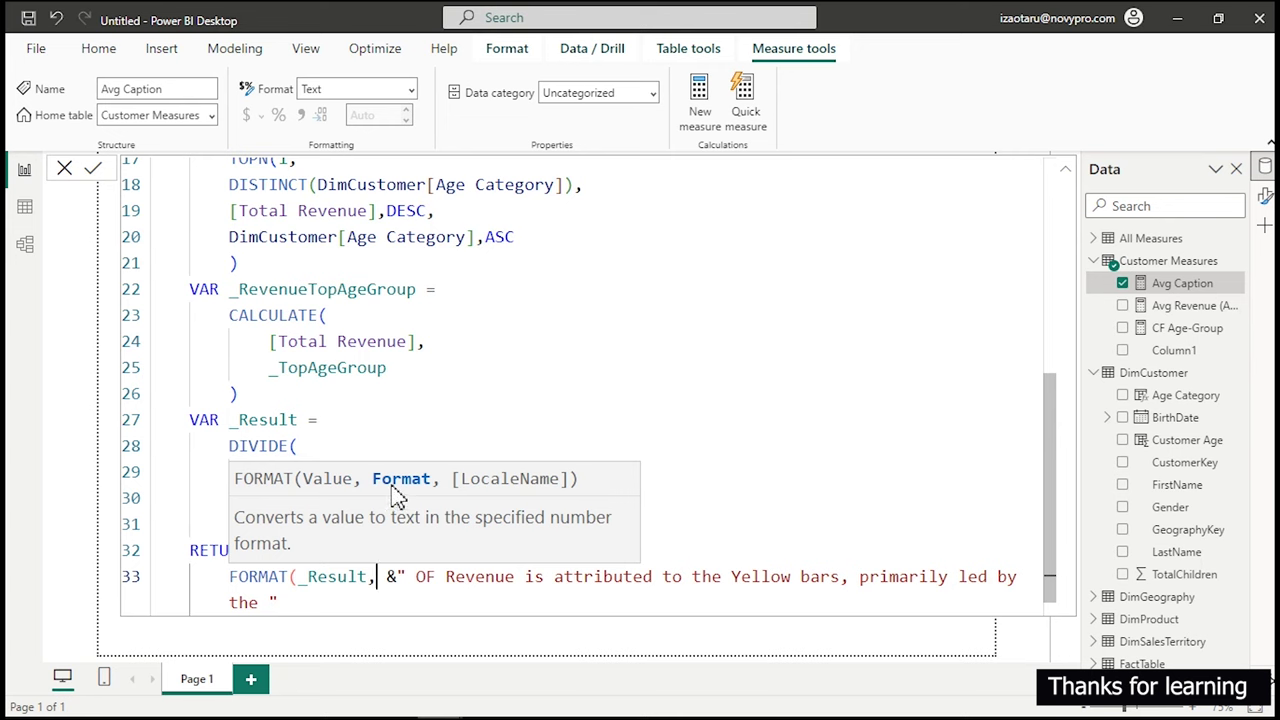
{"action": "type", "text": "\""}
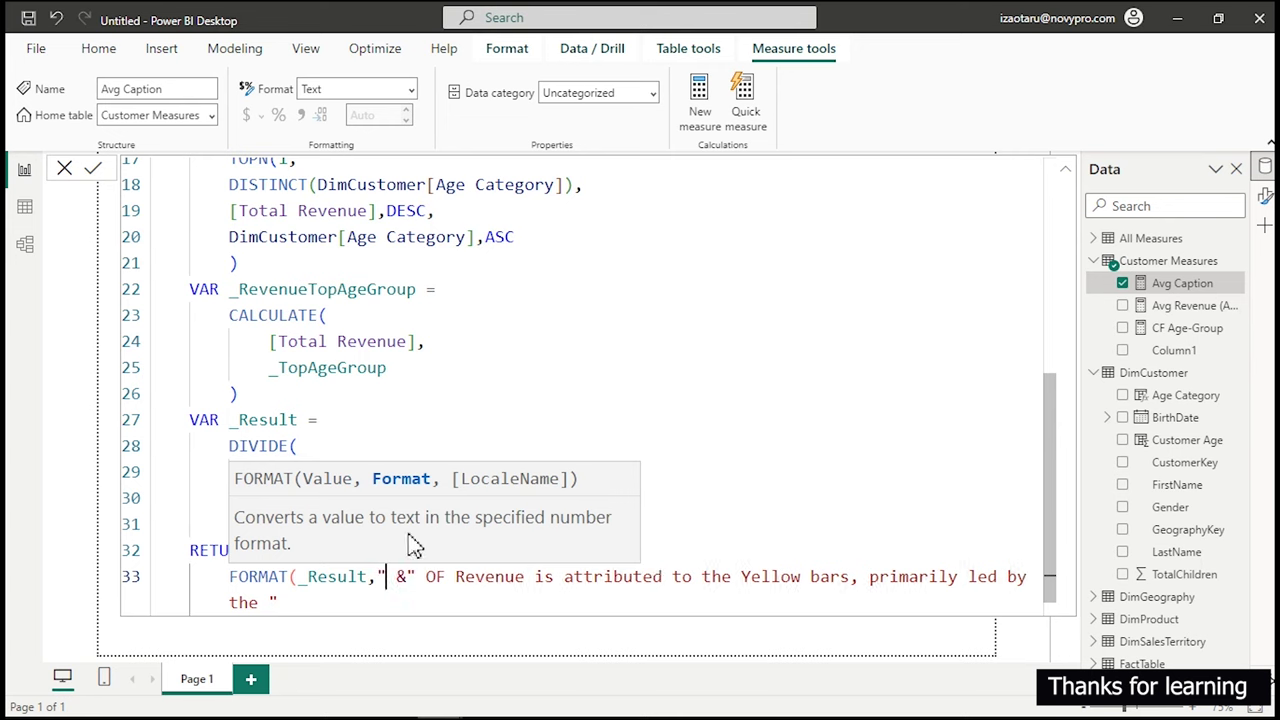
{"action": "type", "text": "0"}
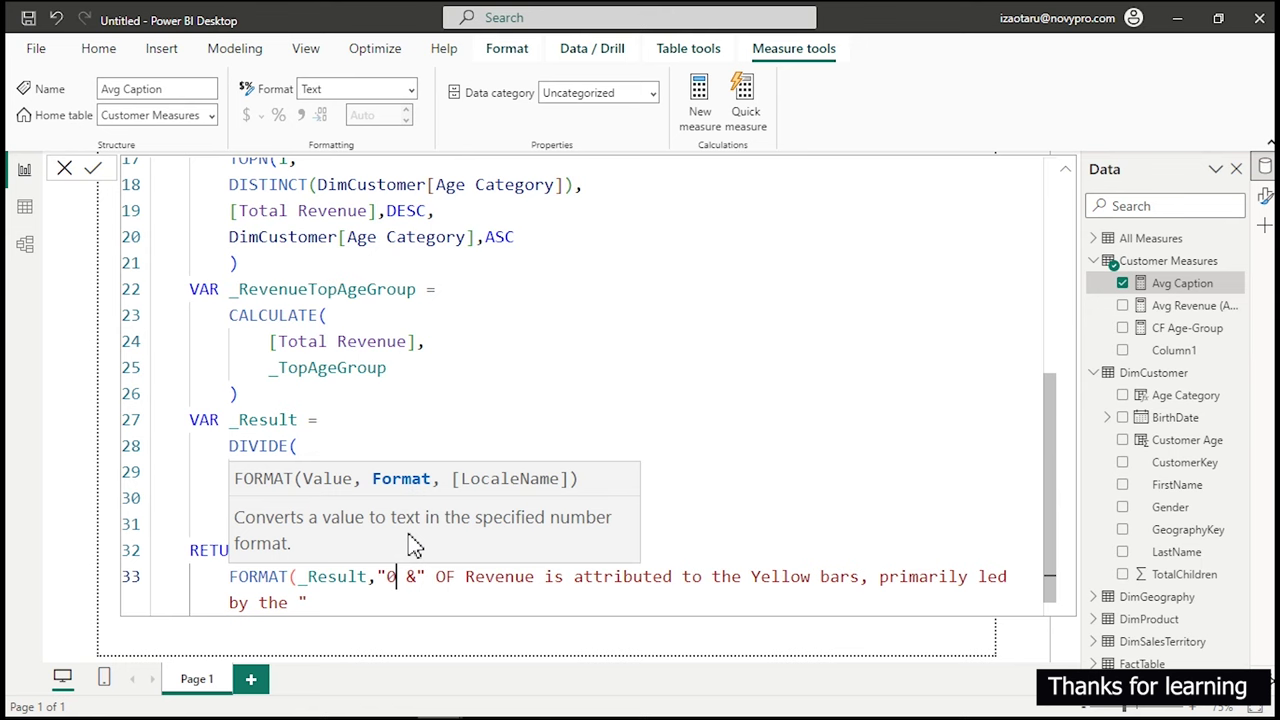
{"action": "type", "text": "."}
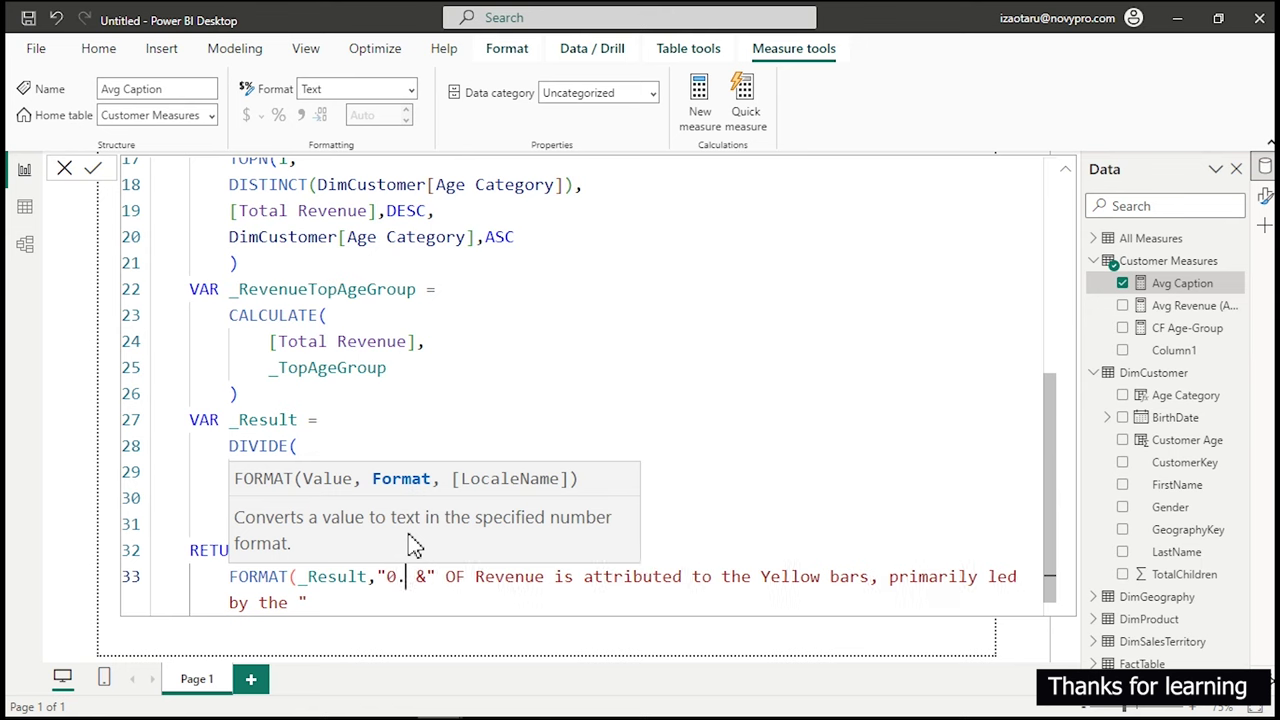
{"action": "type", "text": "0"}
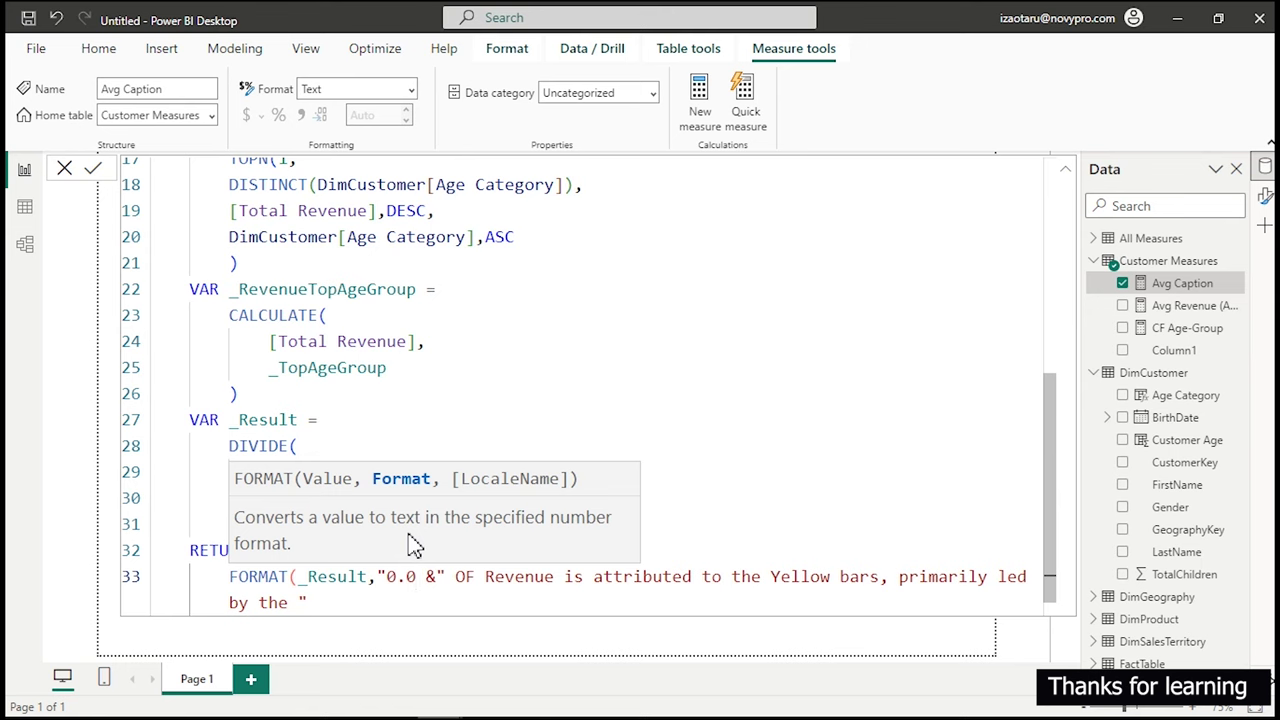
{"action": "type", "text": "%"}
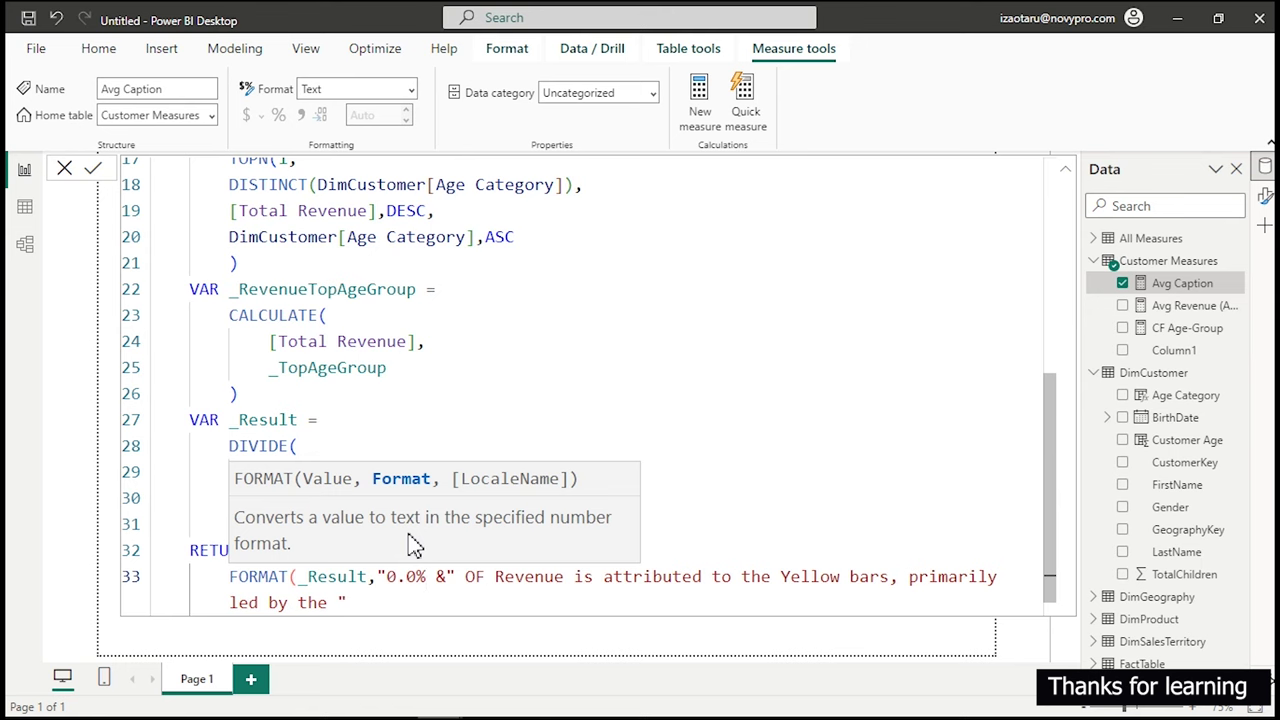
{"action": "type", "text": "\""}
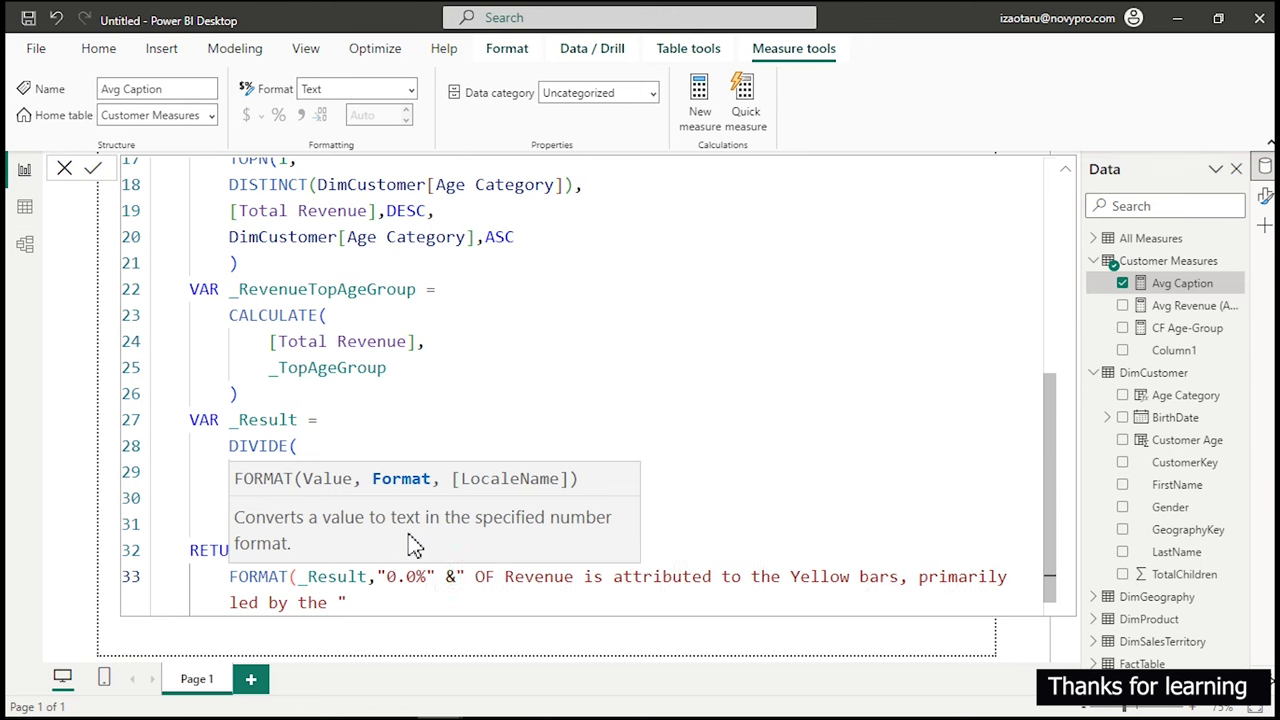
{"action": "type", "text": ")"}
{"action": "key", "text": "Return"}
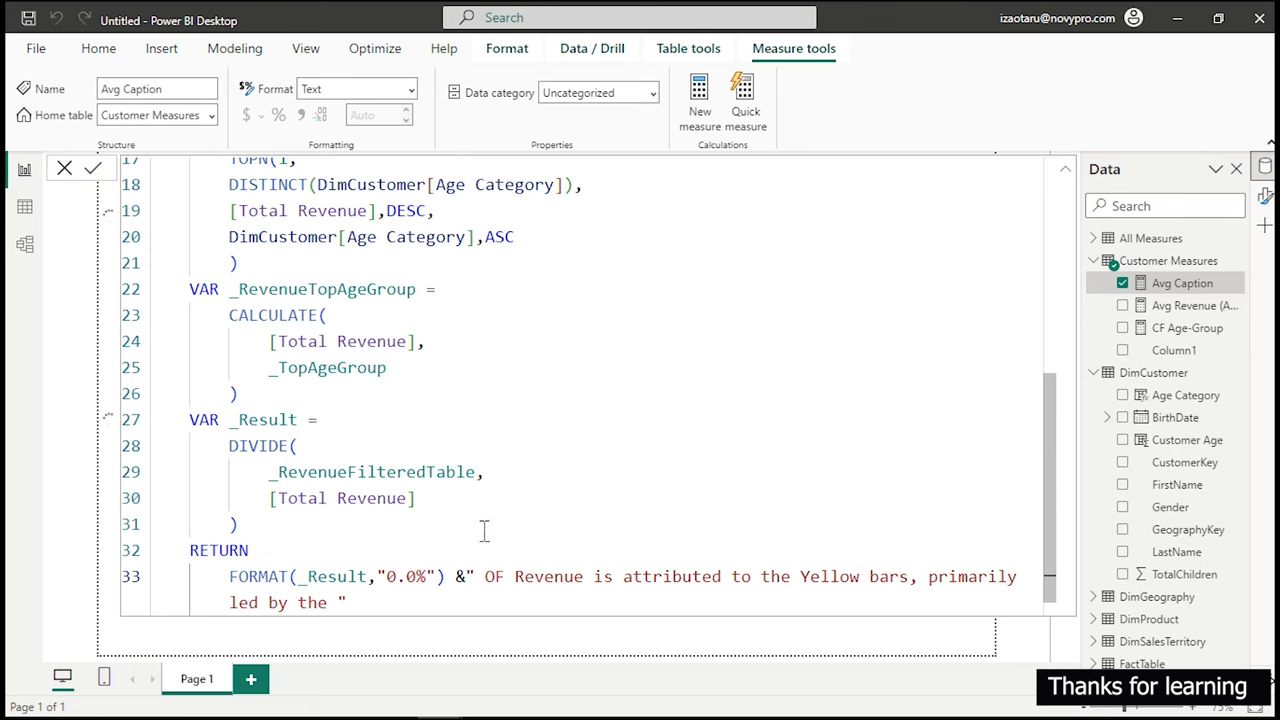
{"action": "left_click", "coordinate": [1178, 355]}
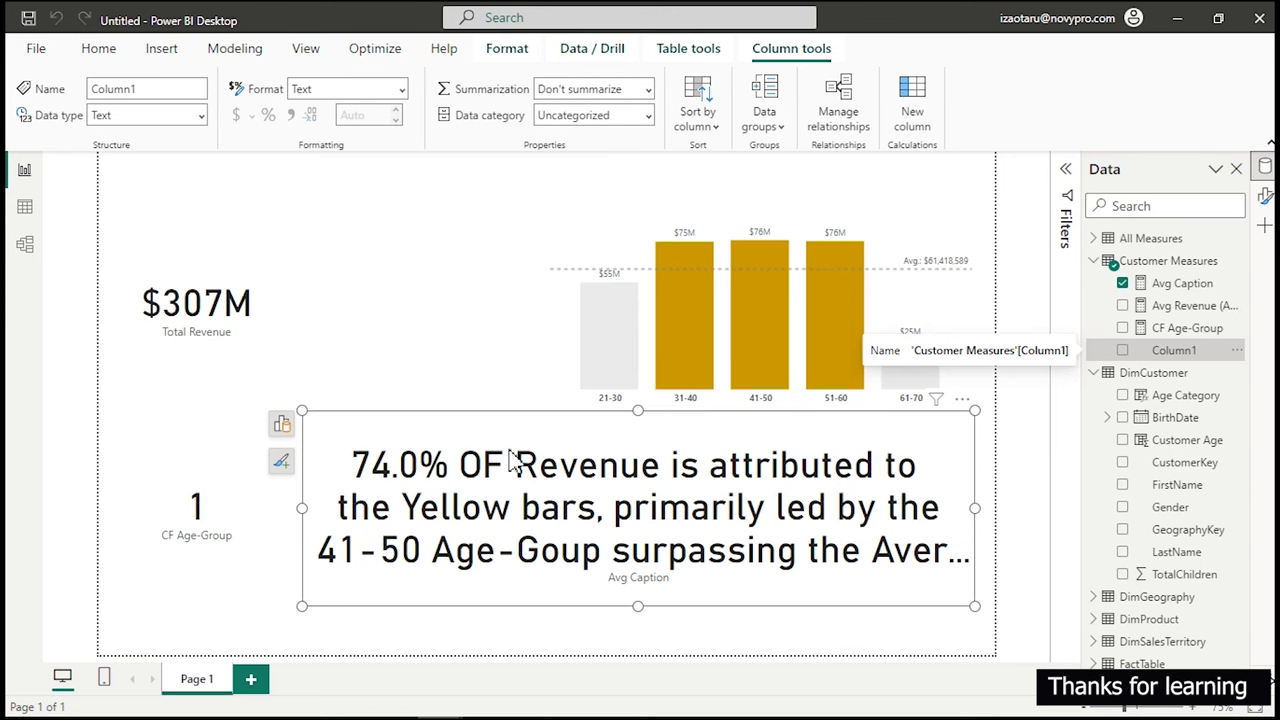
Change the FORMAT string in the Avg Caption measure to "0%", commit it and return to the report canvas.
{"action": "left_click", "coordinate": [1190, 283]}
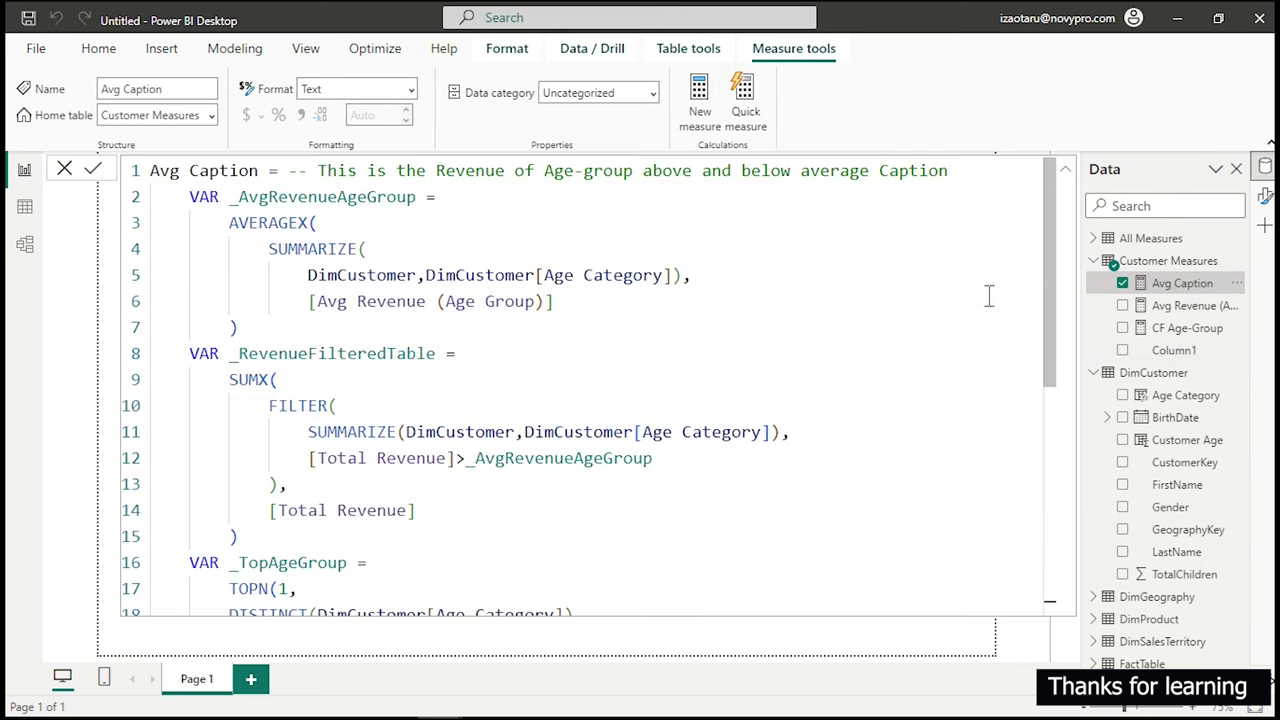
{"action": "left_click_drag", "start_coordinate": [1046, 268], "coordinate": [1040, 560]}
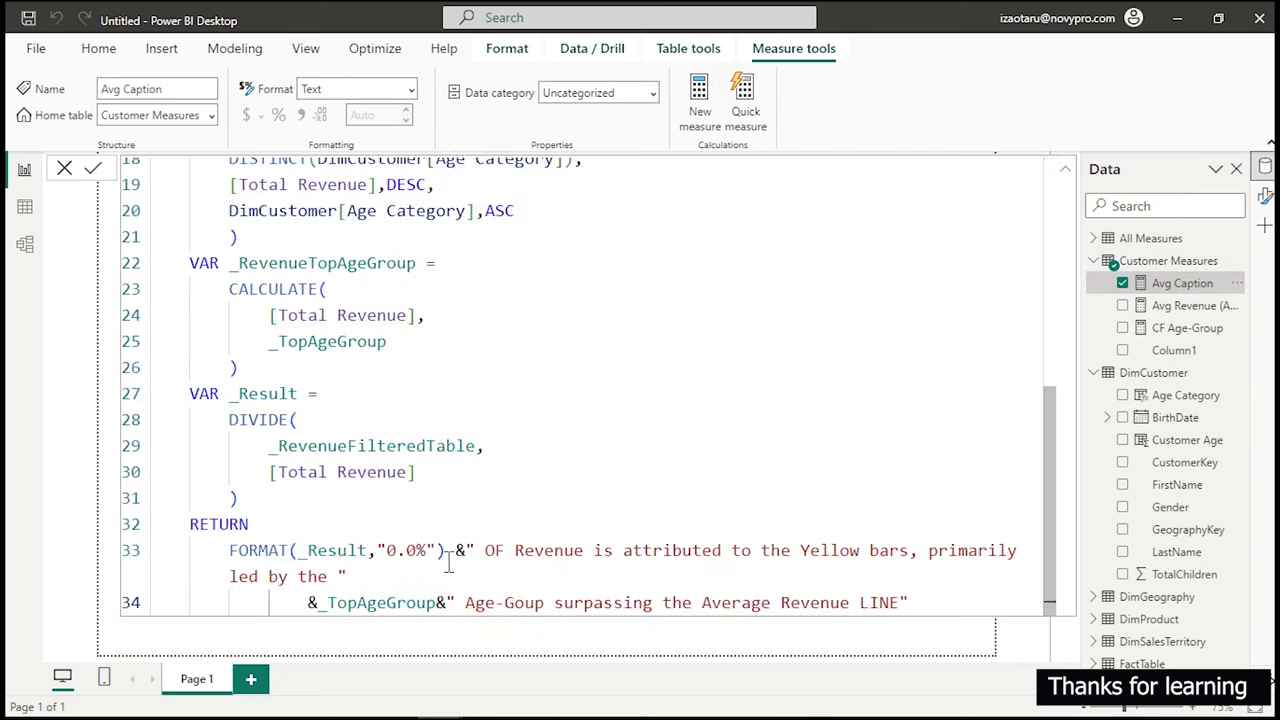
{"action": "left_click", "coordinate": [418, 550]}
{"action": "left_click_drag", "start_coordinate": [418, 550], "coordinate": [386, 550]}
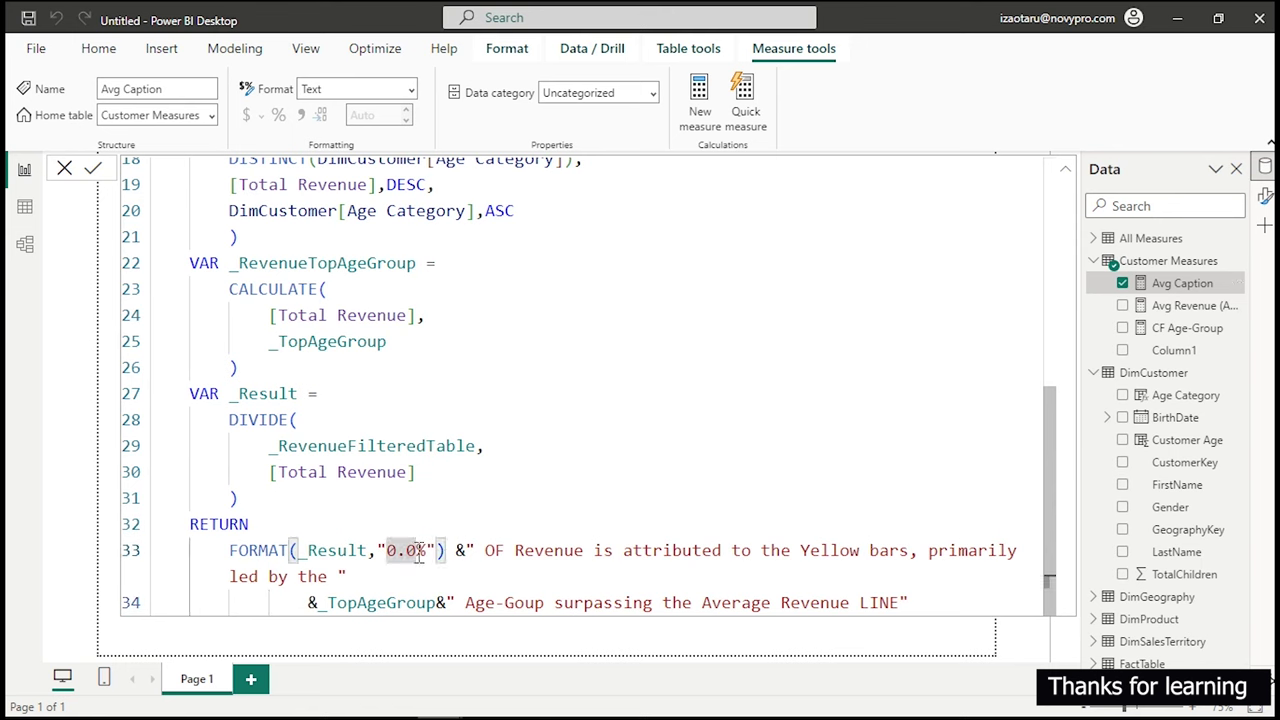
{"action": "type", "text": "0"}
{"action": "left_click", "coordinate": [435, 551]}
{"action": "key", "text": "Return"}
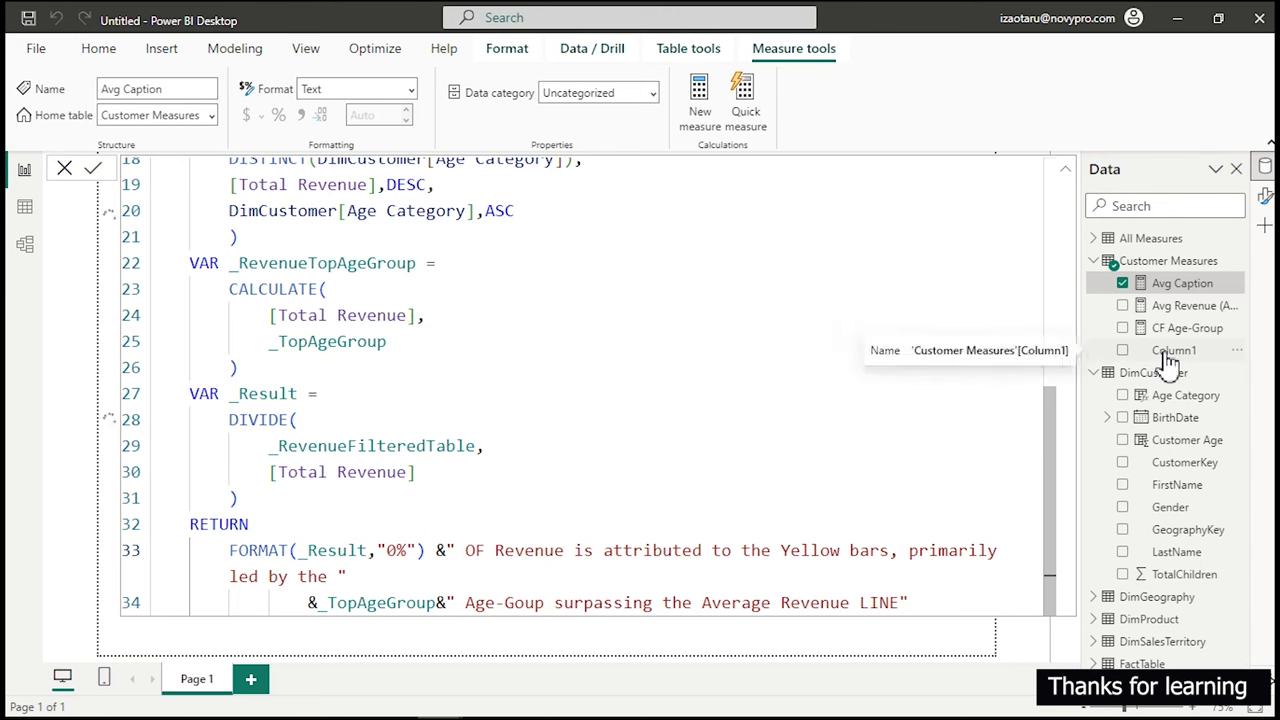
{"action": "left_click", "coordinate": [1170, 352]}
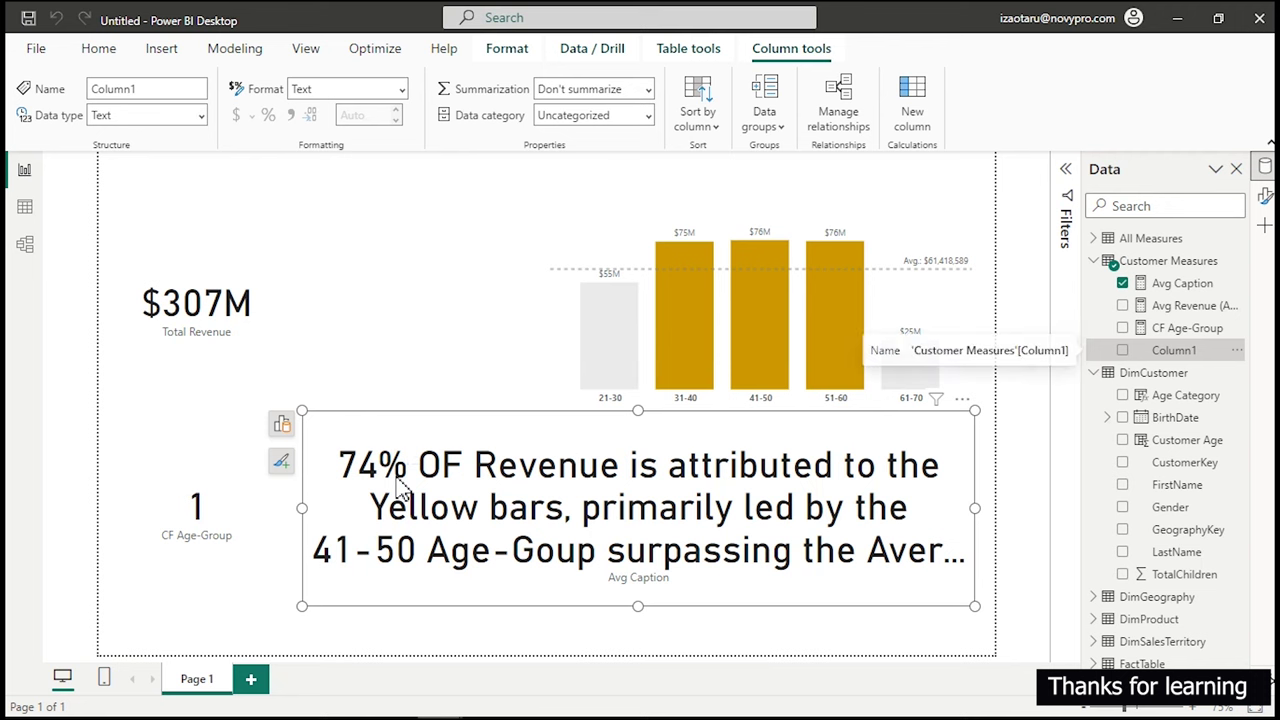
Replace the zero in Avg Caption's FORMAT string with #.# so it reads "#.#%", commit it and leave the formula editor.
{"action": "left_click", "coordinate": [1188, 290]}
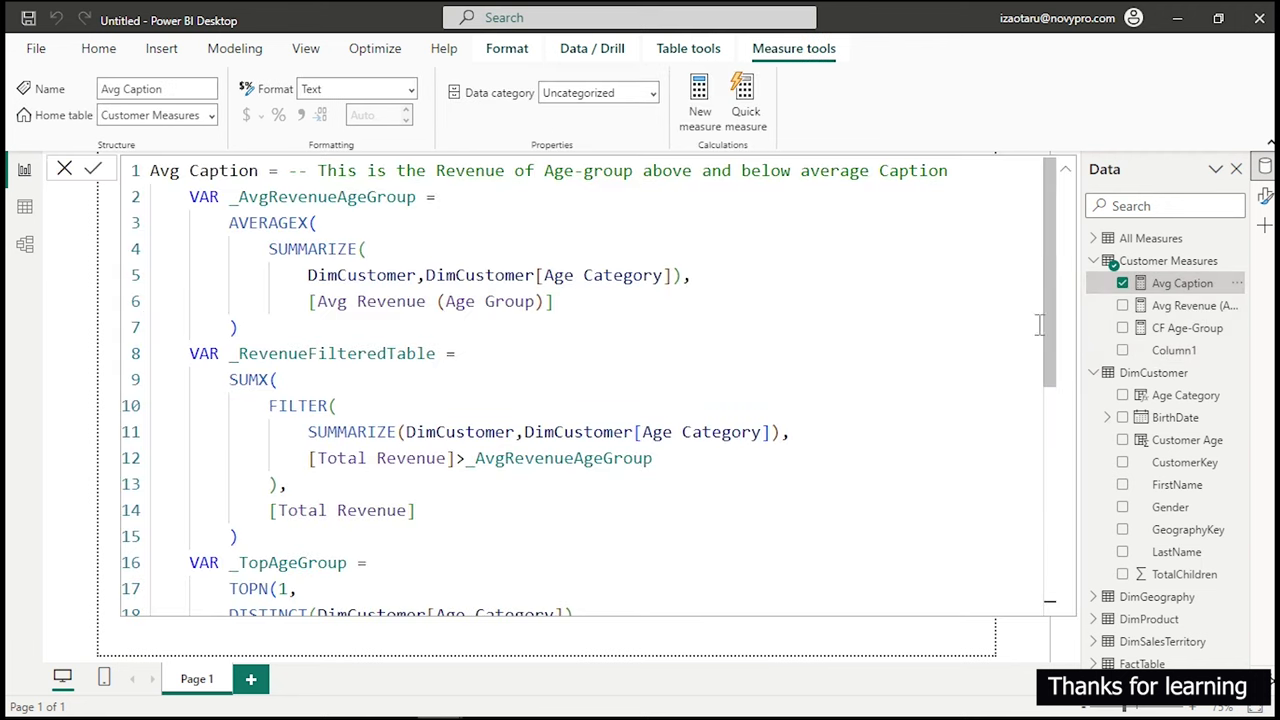
{"action": "left_click_drag", "start_coordinate": [1051, 329], "coordinate": [1034, 586]}
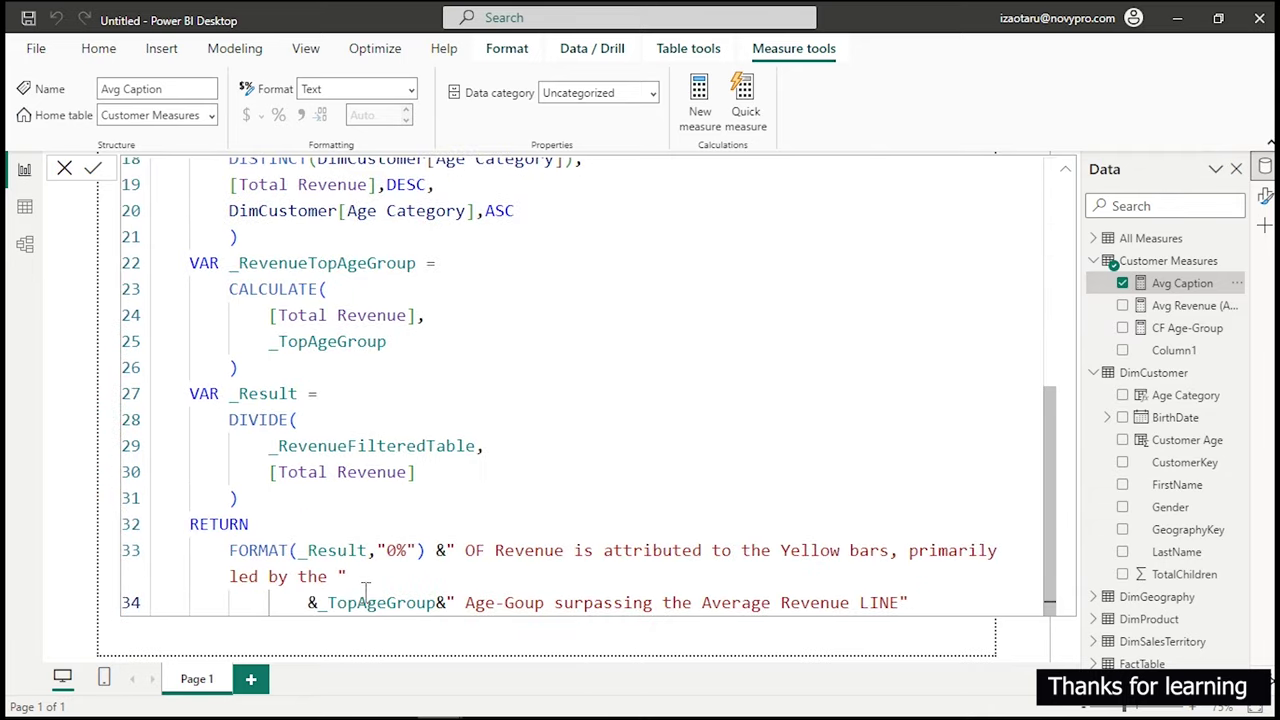
{"action": "left_click", "coordinate": [396, 541]}
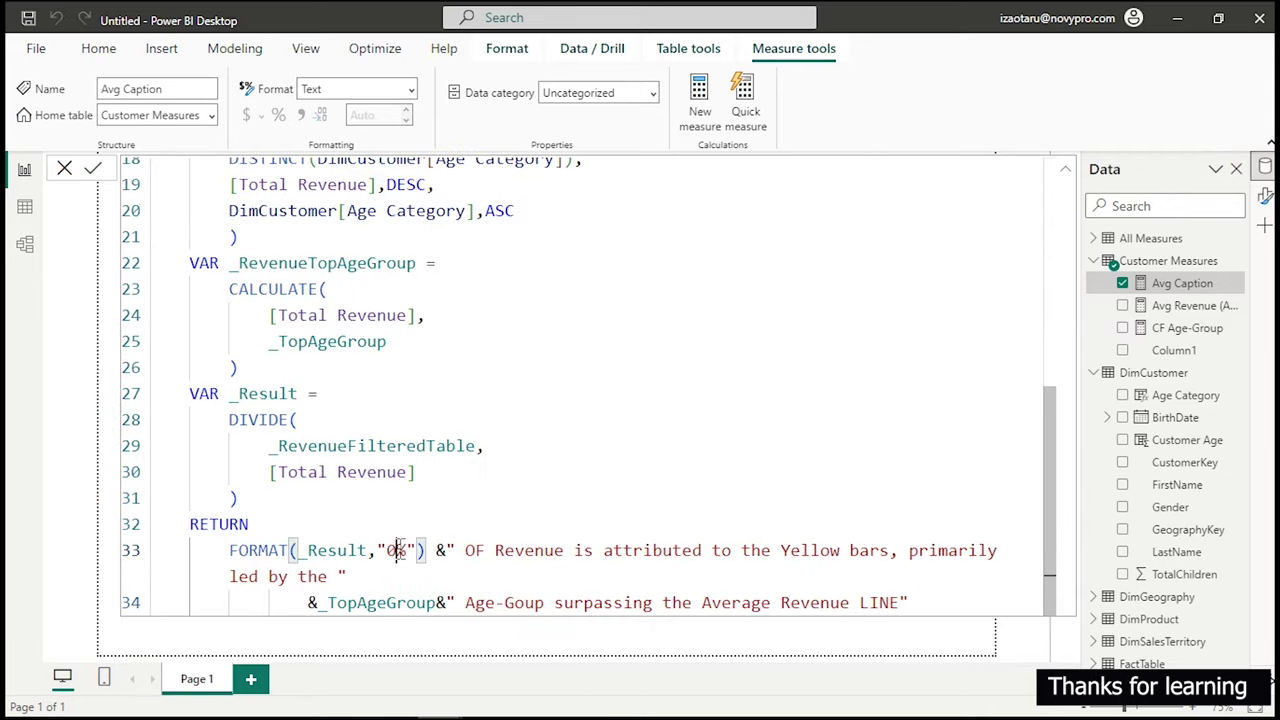
{"action": "key", "text": "BackSpace"}
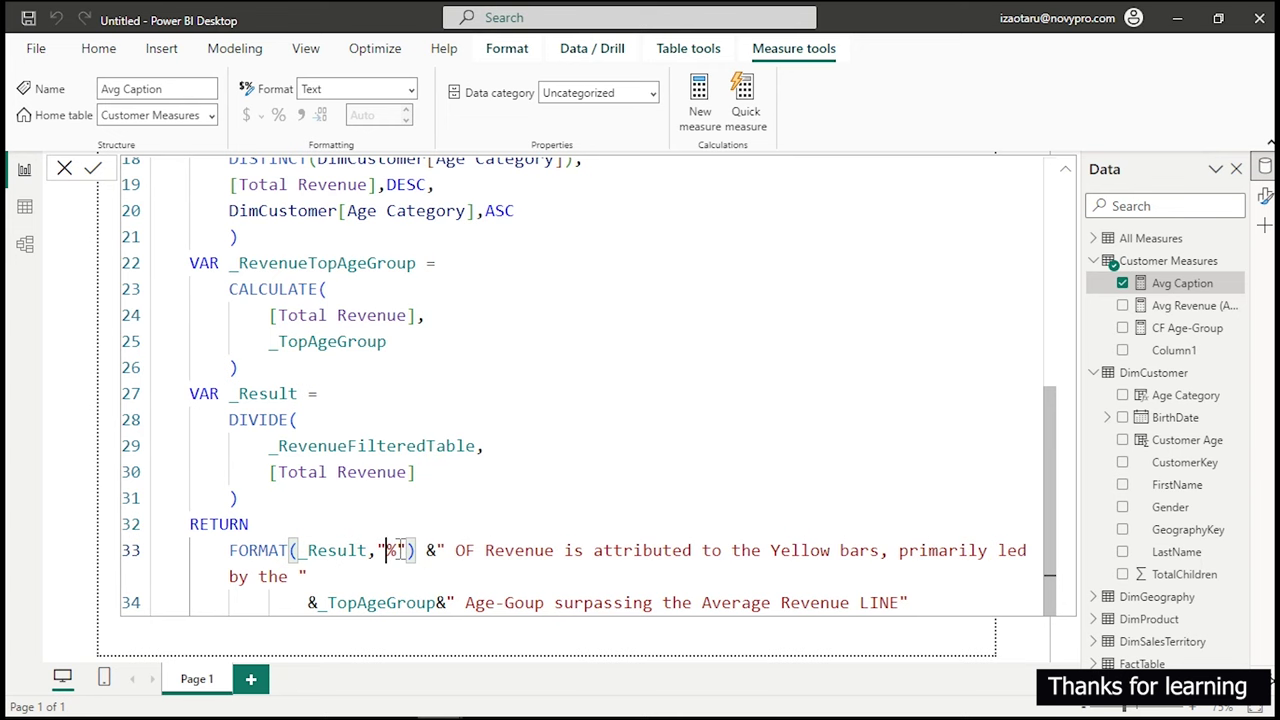
{"action": "type", "text": "#.#"}
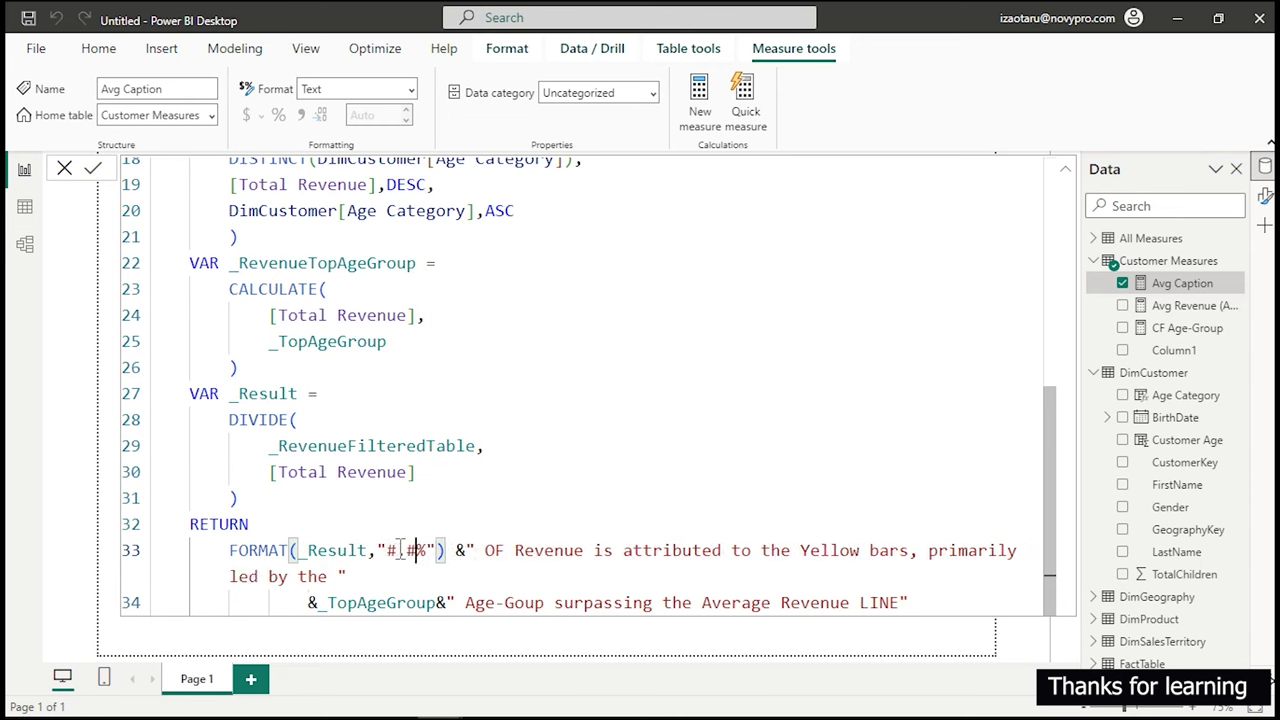
{"action": "left_click", "coordinate": [414, 557]}
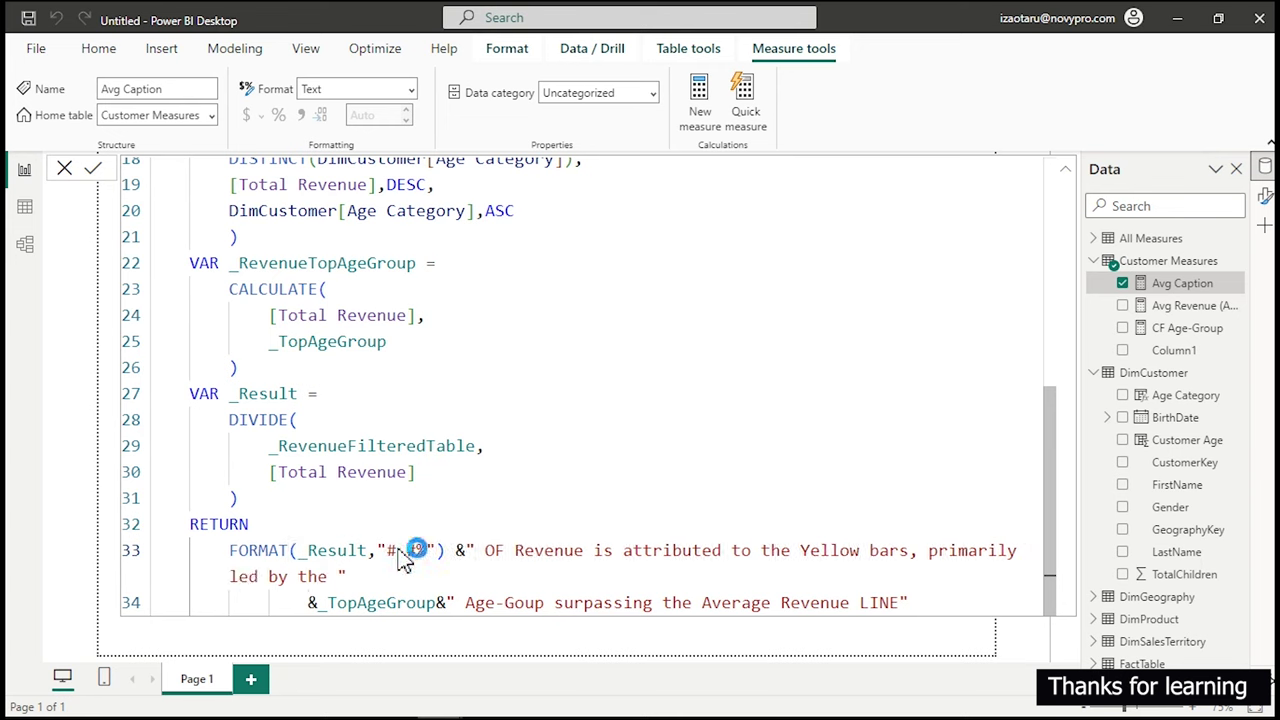
{"action": "key", "text": "Return"}
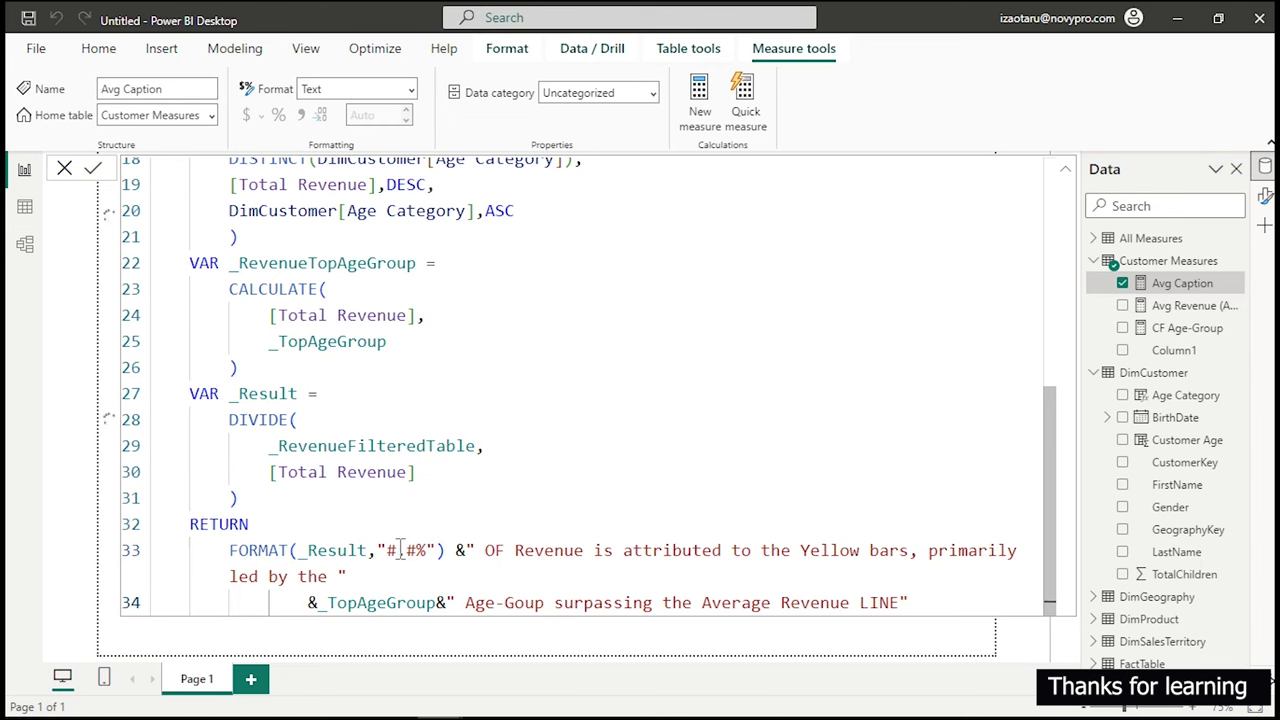
{"action": "left_click", "coordinate": [1174, 356]}
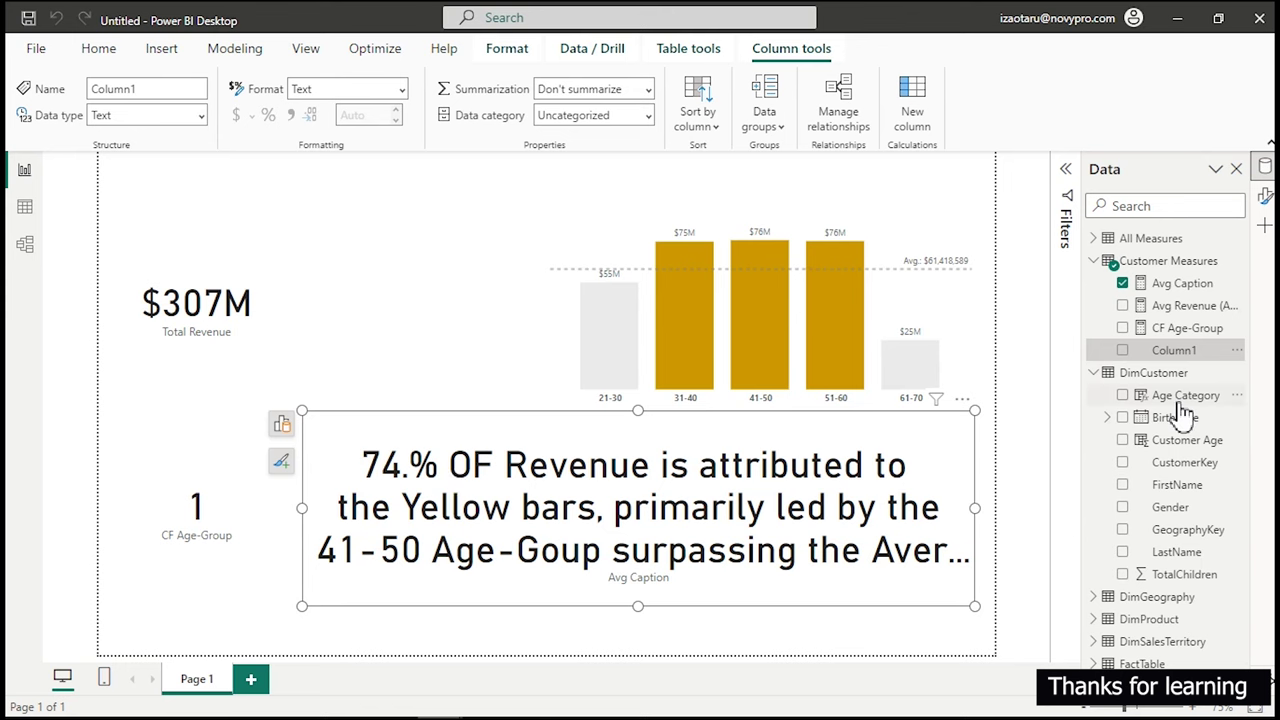
Remove the decimal part from Avg Caption's FORMAT string so it reads "#%", commit it and return to the report canvas.
{"action": "left_click", "coordinate": [1176, 292]}
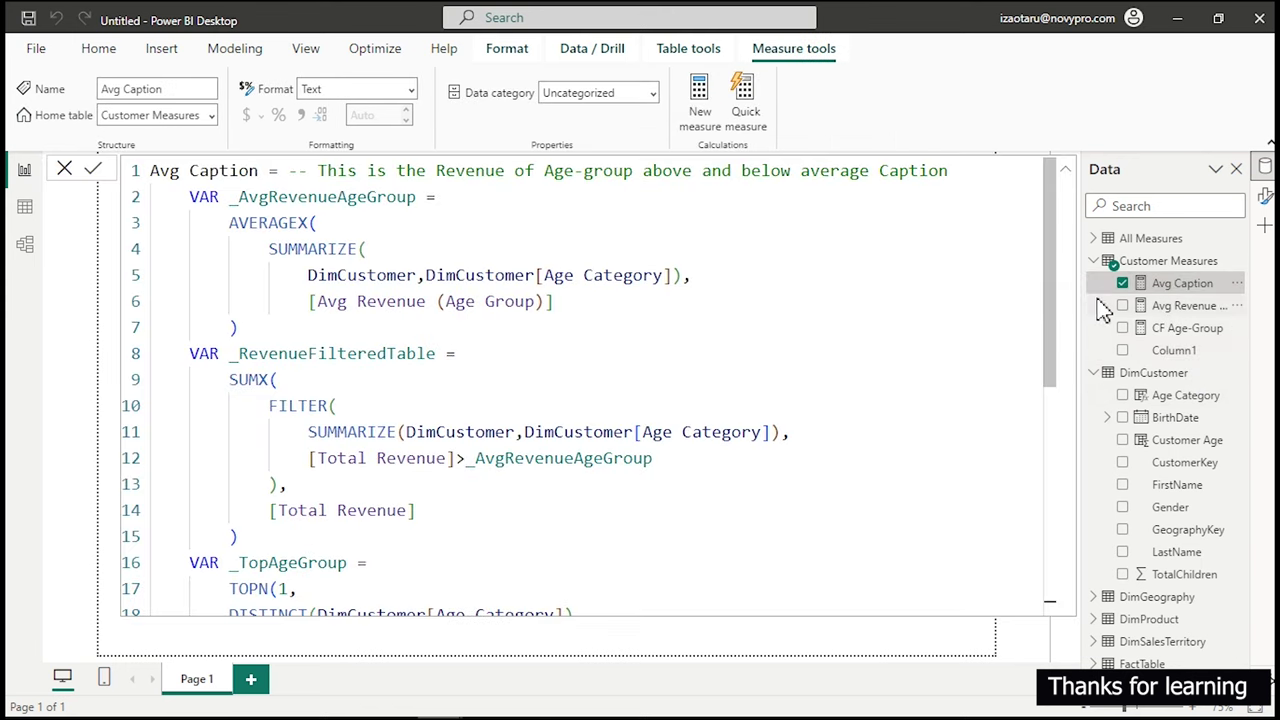
{"action": "left_click_drag", "start_coordinate": [1051, 290], "coordinate": [1050, 520]}
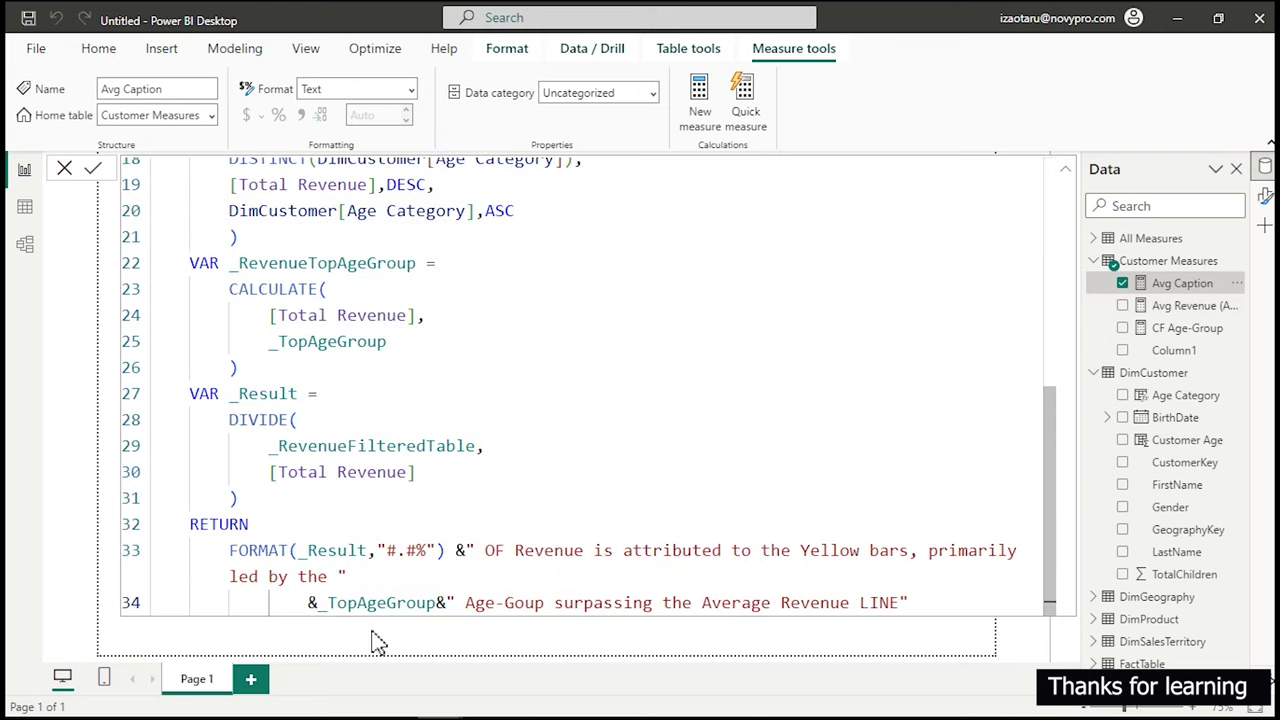
{"action": "left_click", "coordinate": [418, 552]}
{"action": "key", "text": "BackSpace"}
{"action": "key", "text": "BackSpace"}
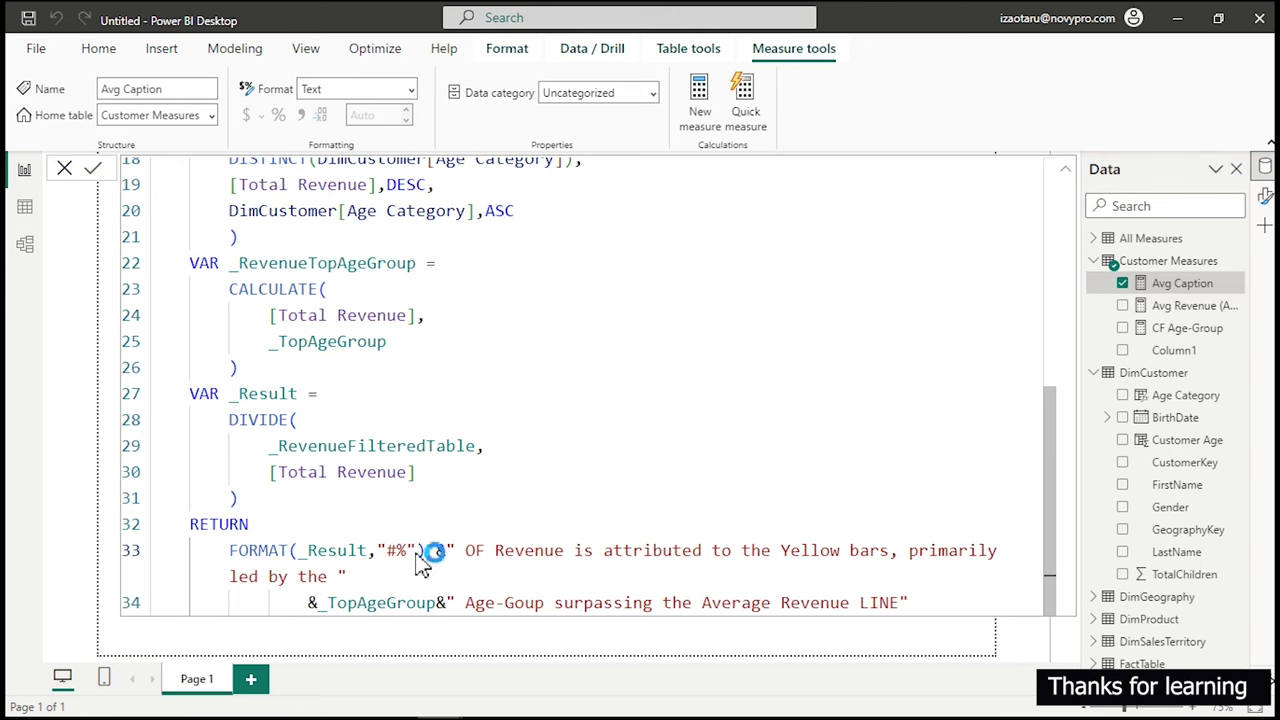
{"action": "left_click", "coordinate": [1150, 366]}
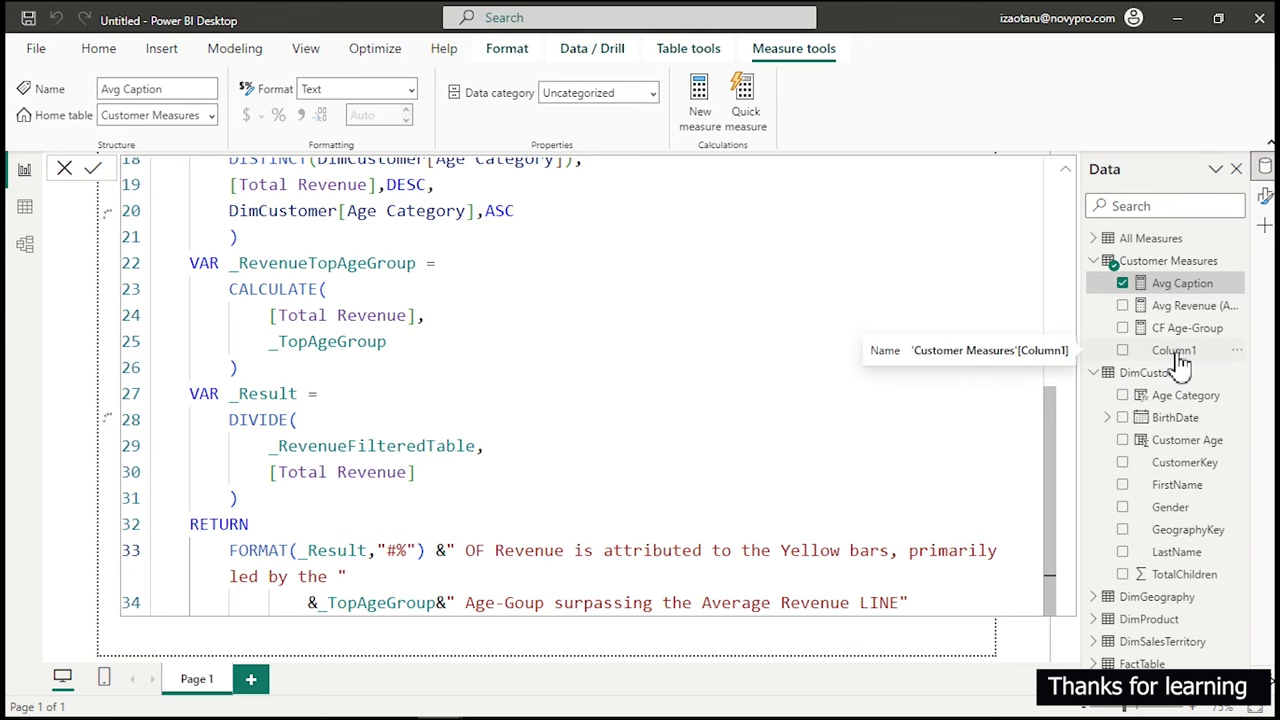
{"action": "left_click", "coordinate": [1179, 360]}
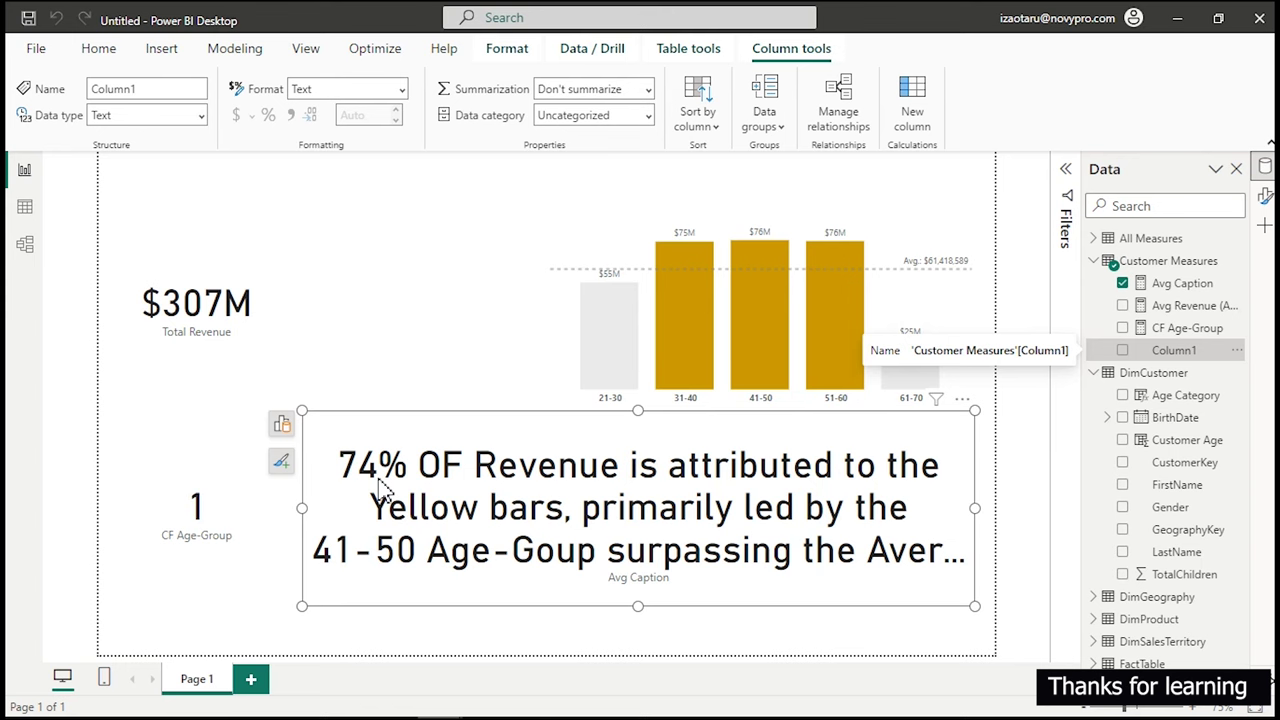
Set the callout value font size of the Avg Caption card to 12.
{"action": "left_click", "coordinate": [1265, 196]}
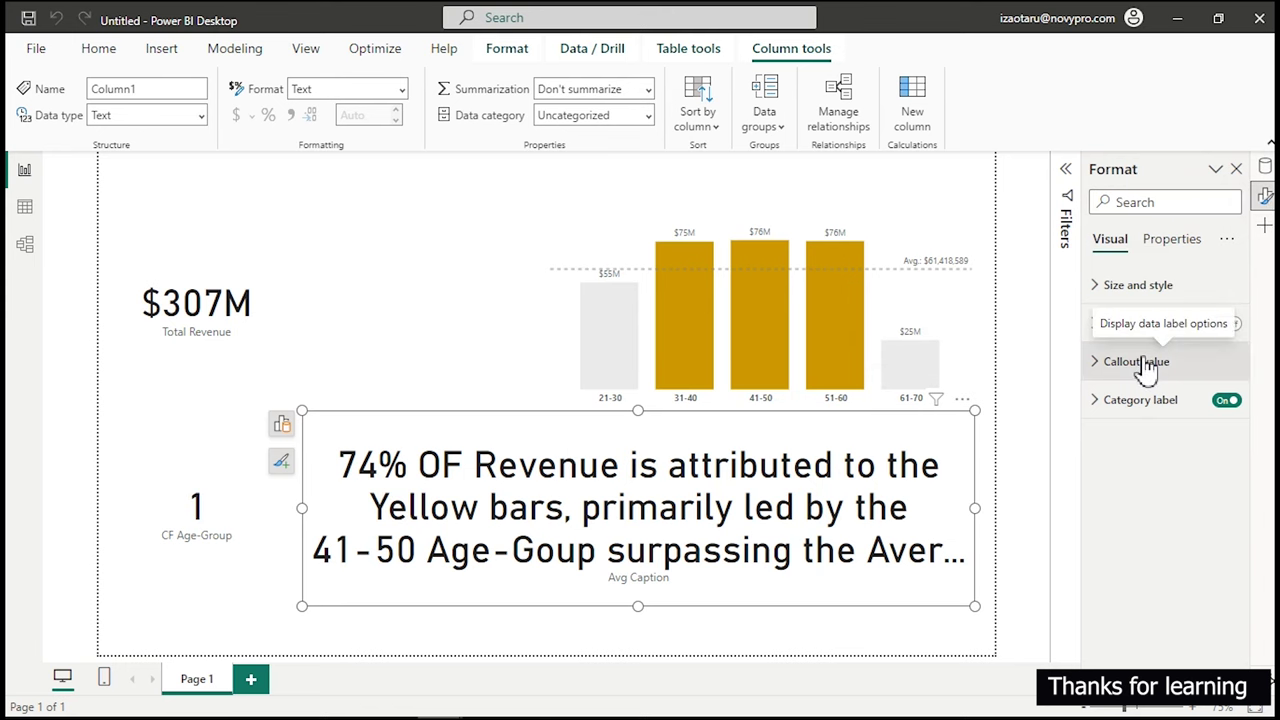
{"action": "left_click", "coordinate": [1143, 364]}
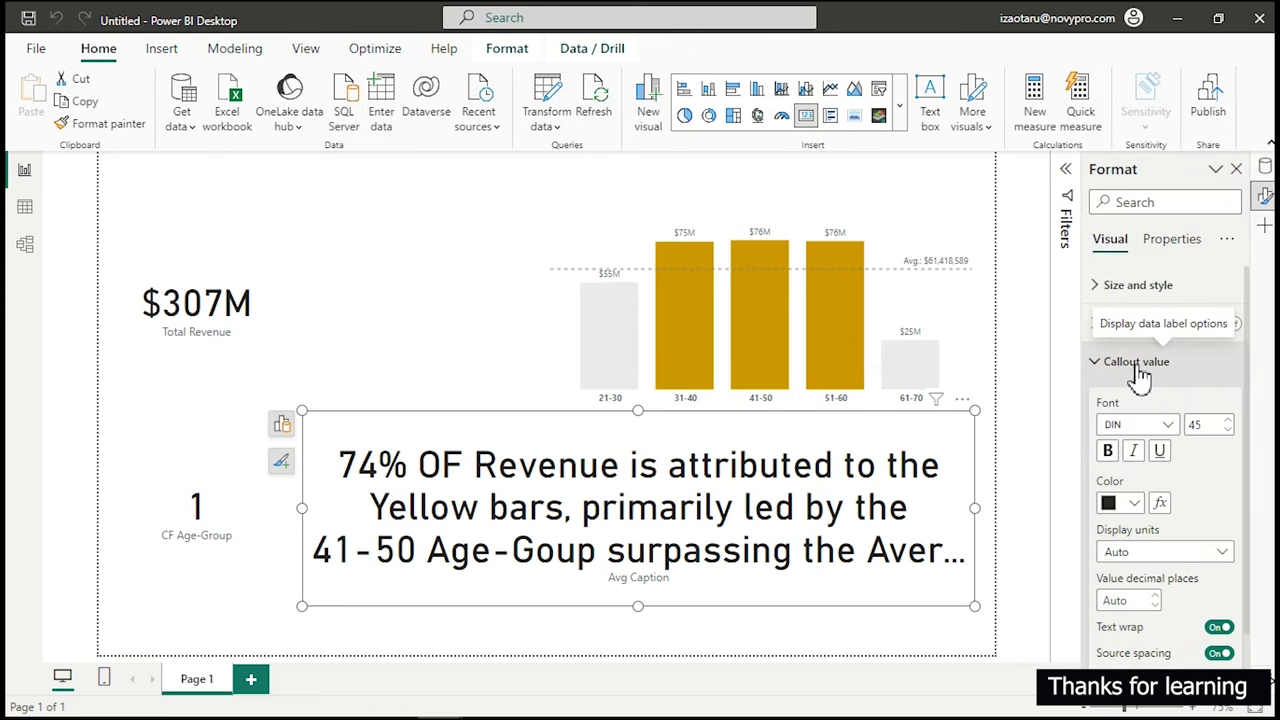
{"action": "double_click", "coordinate": [1203, 427]}
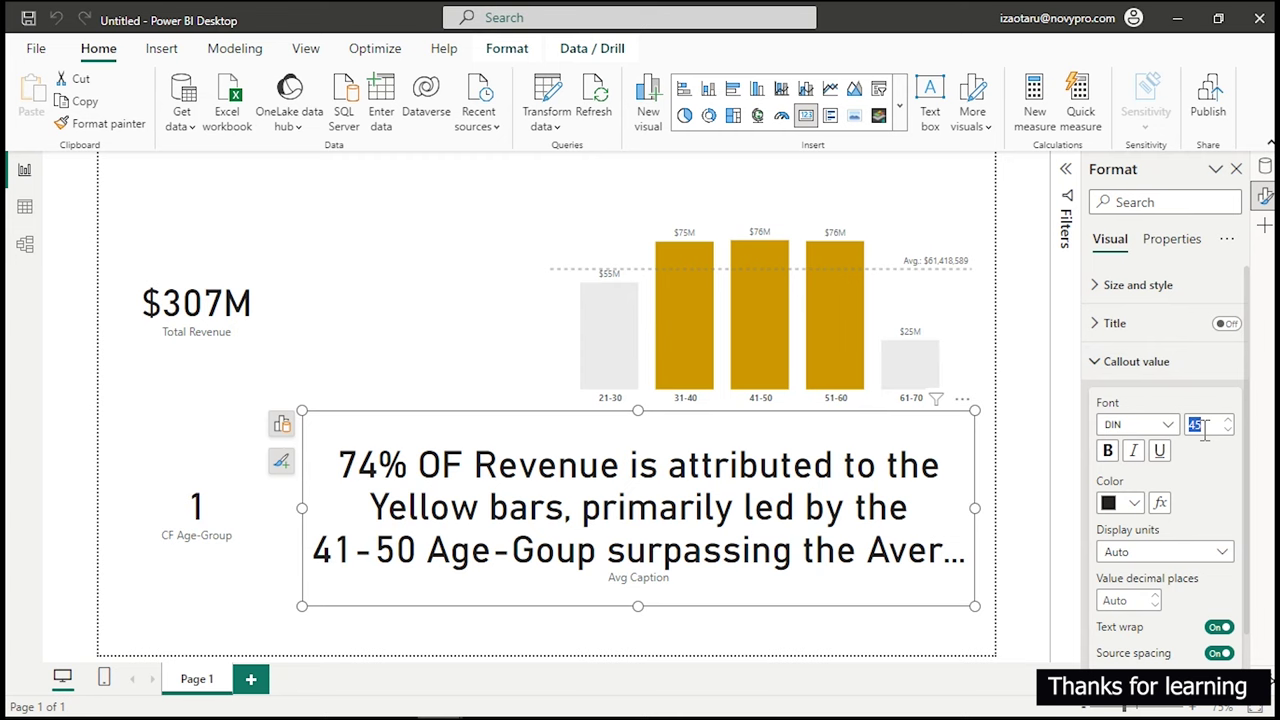
{"action": "type", "text": "12"}
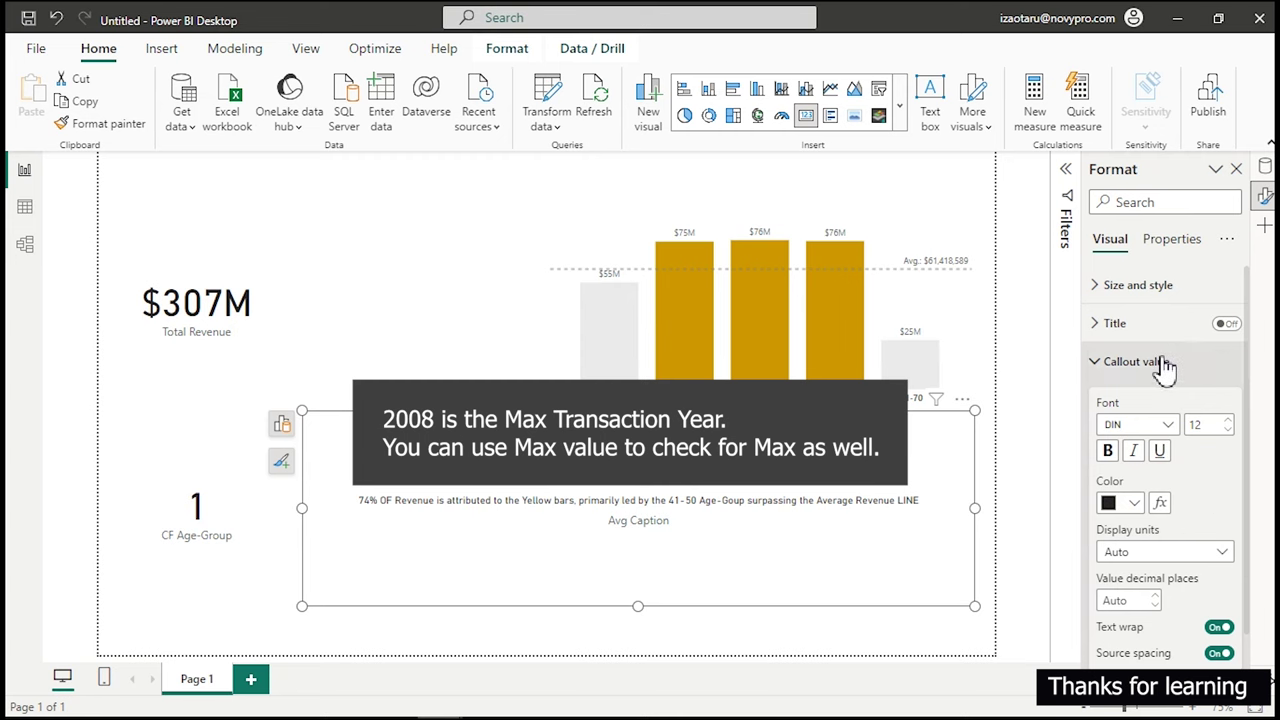
Turn off the Avg Caption card's category label and shrink the card to about 454 wide by 109 high.
{"action": "left_click", "coordinate": [1130, 362]}
{"action": "left_click", "coordinate": [1228, 400]}
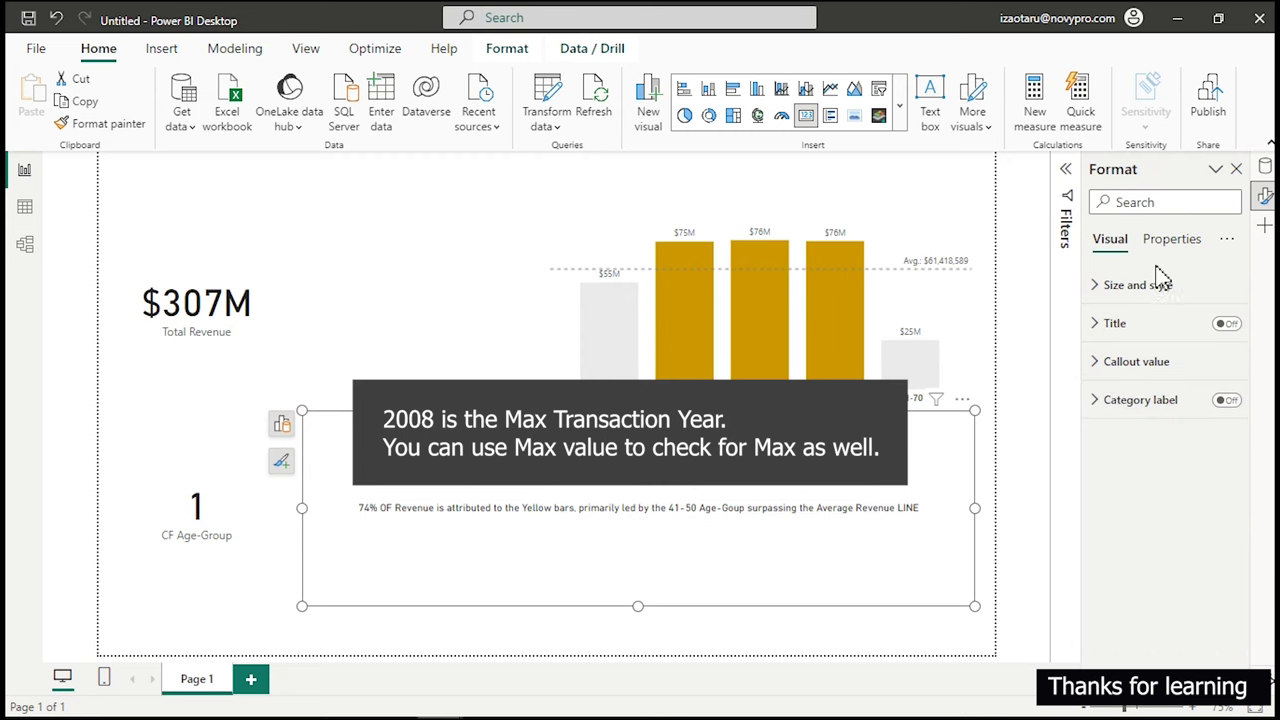
{"action": "left_click_drag", "start_coordinate": [975, 508], "coordinate": [605, 508]}
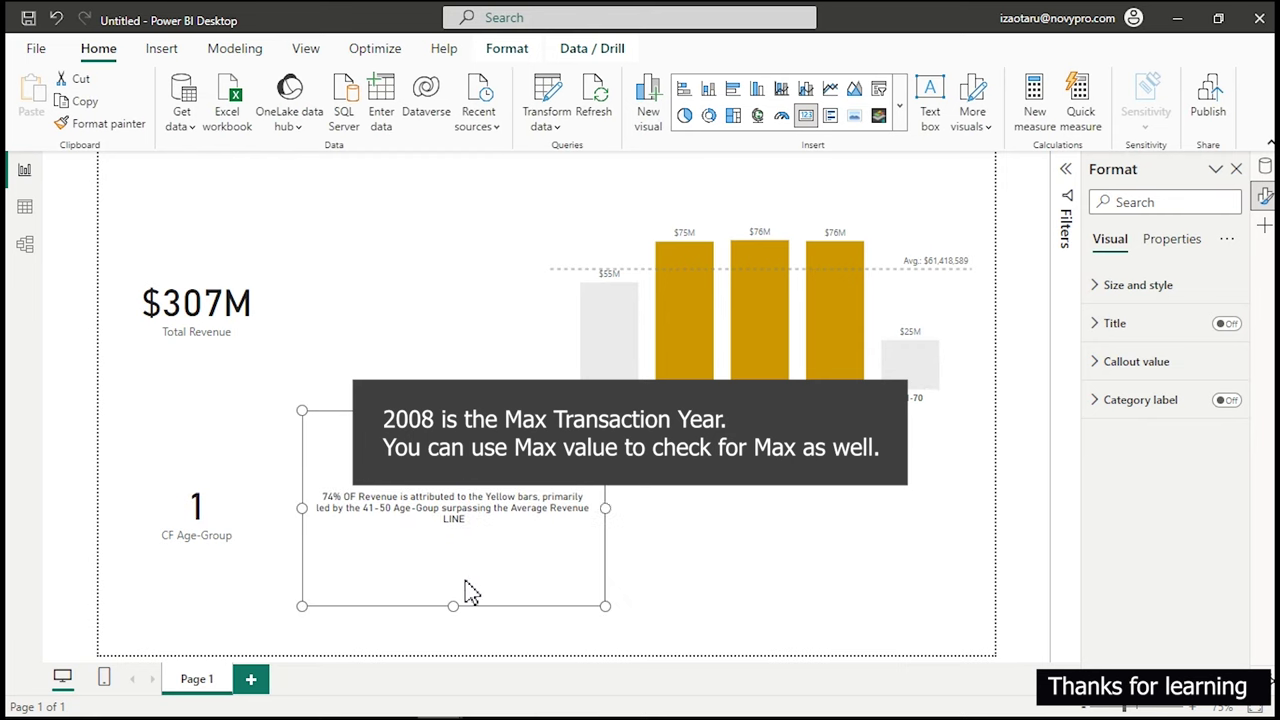
{"action": "left_click_drag", "start_coordinate": [603, 603], "coordinate": [623, 494]}
Move the Avg Caption card over the top of the age-group column chart and turn off its background.
{"action": "left_click_drag", "start_coordinate": [580, 443], "coordinate": [840, 200]}
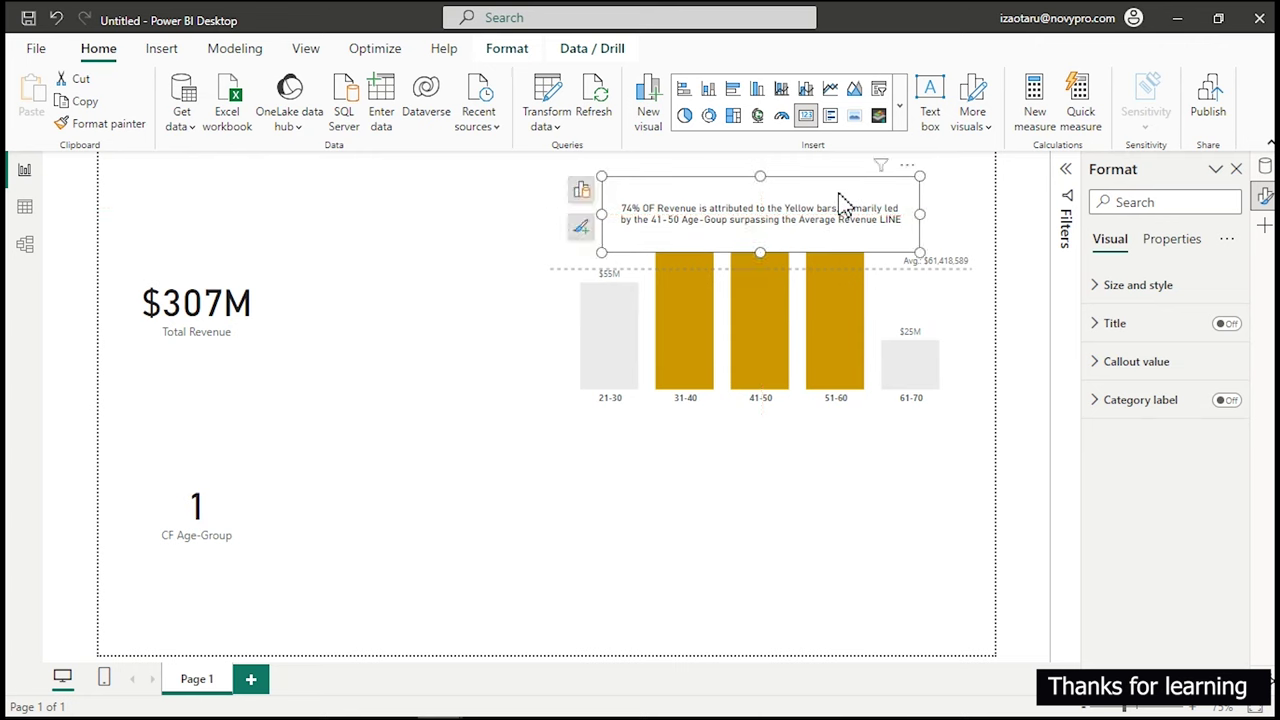
{"action": "left_click", "coordinate": [843, 578]}
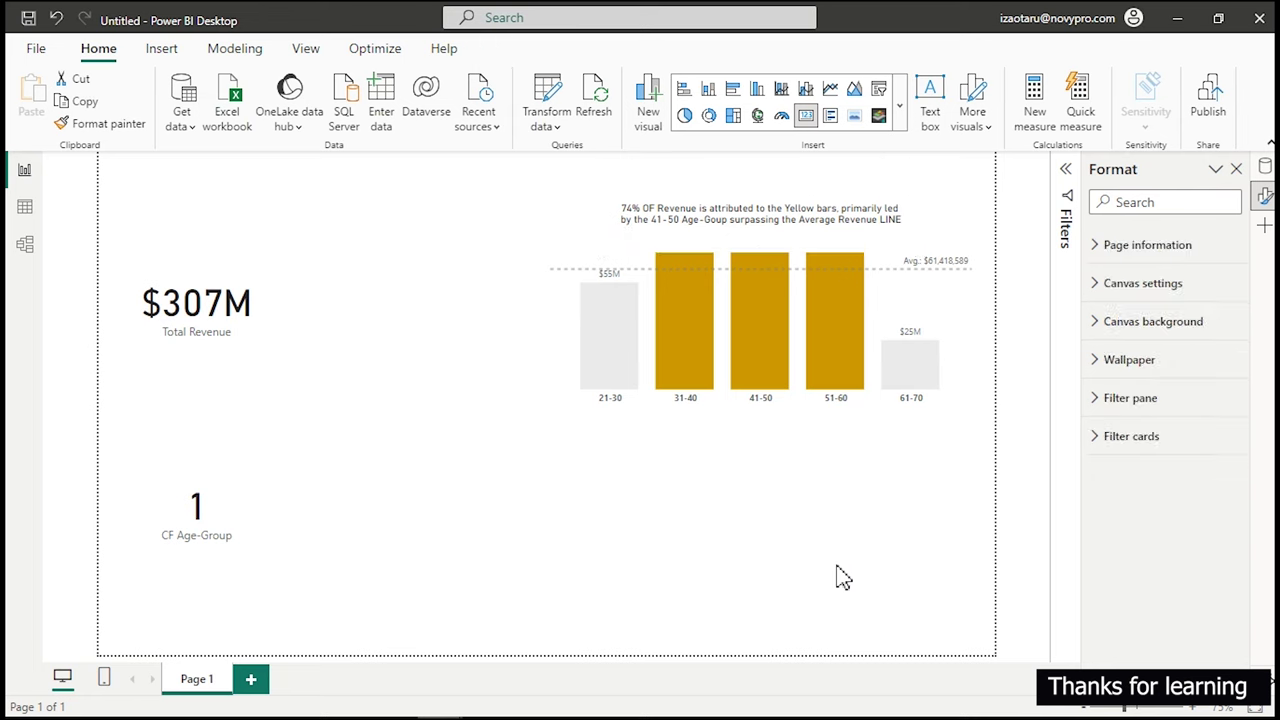
{"action": "left_click", "coordinate": [757, 224]}
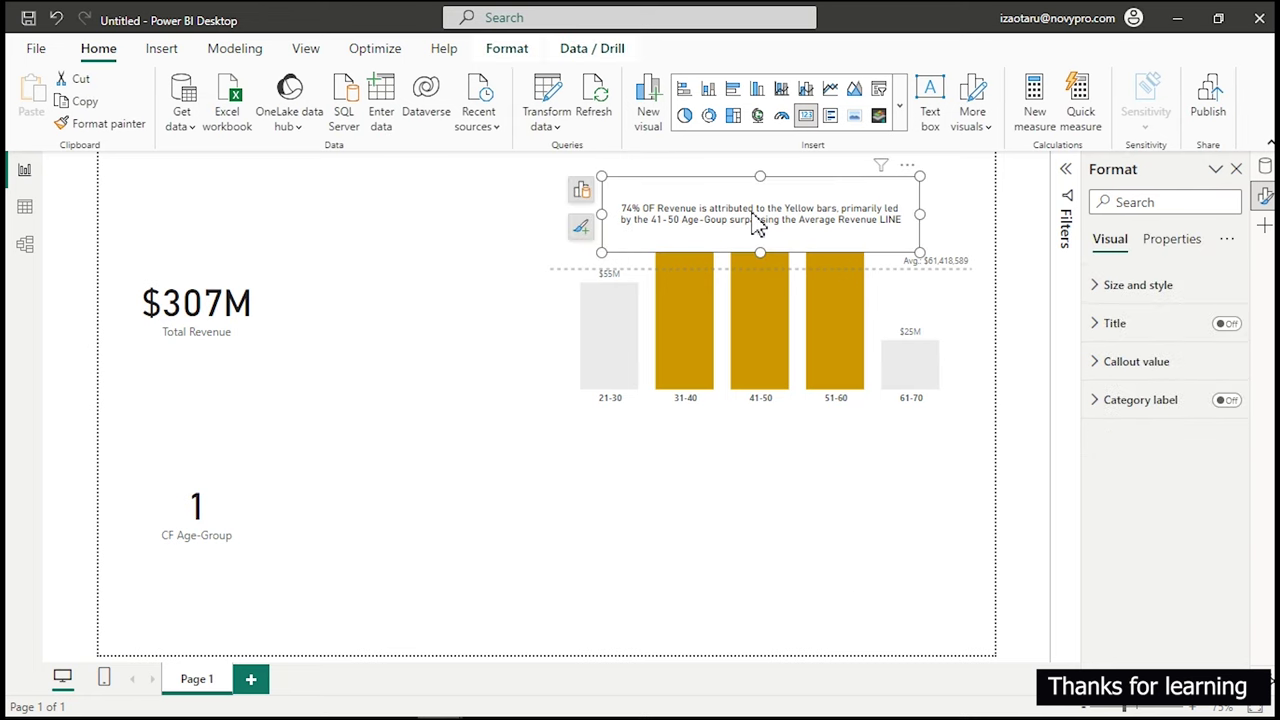
{"action": "left_click", "coordinate": [1182, 288]}
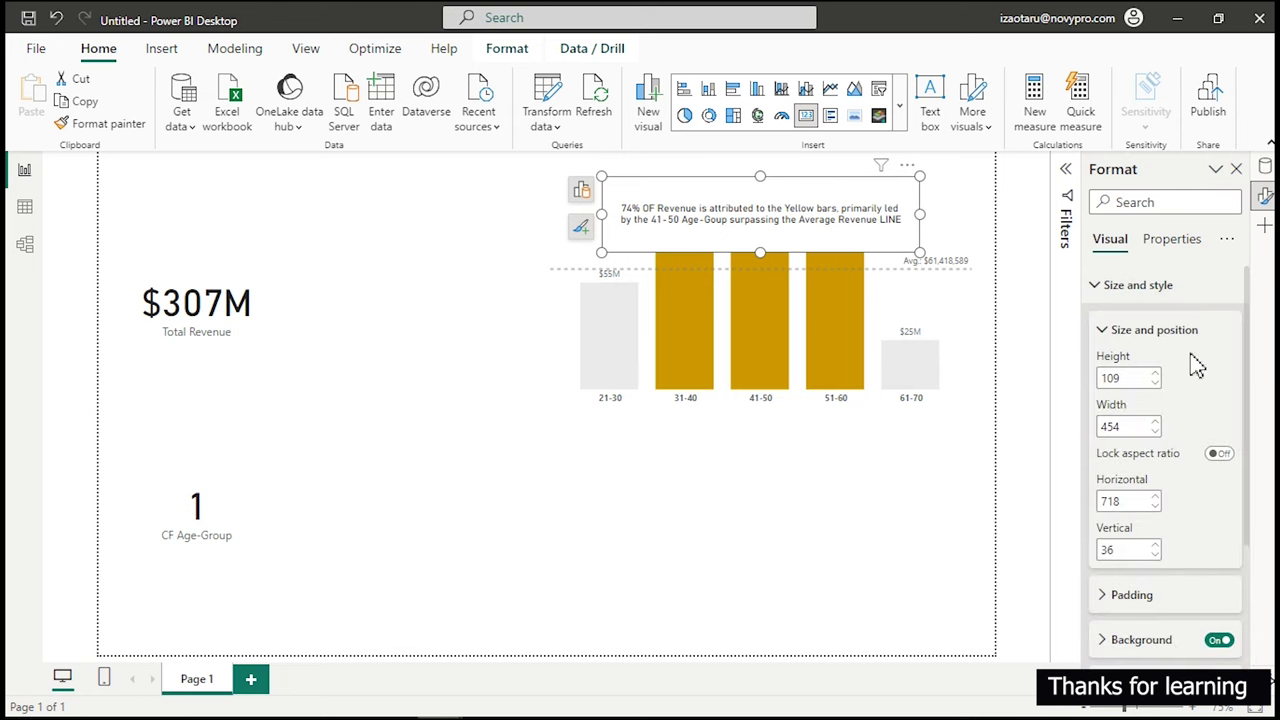
{"action": "left_click", "coordinate": [1219, 641]}
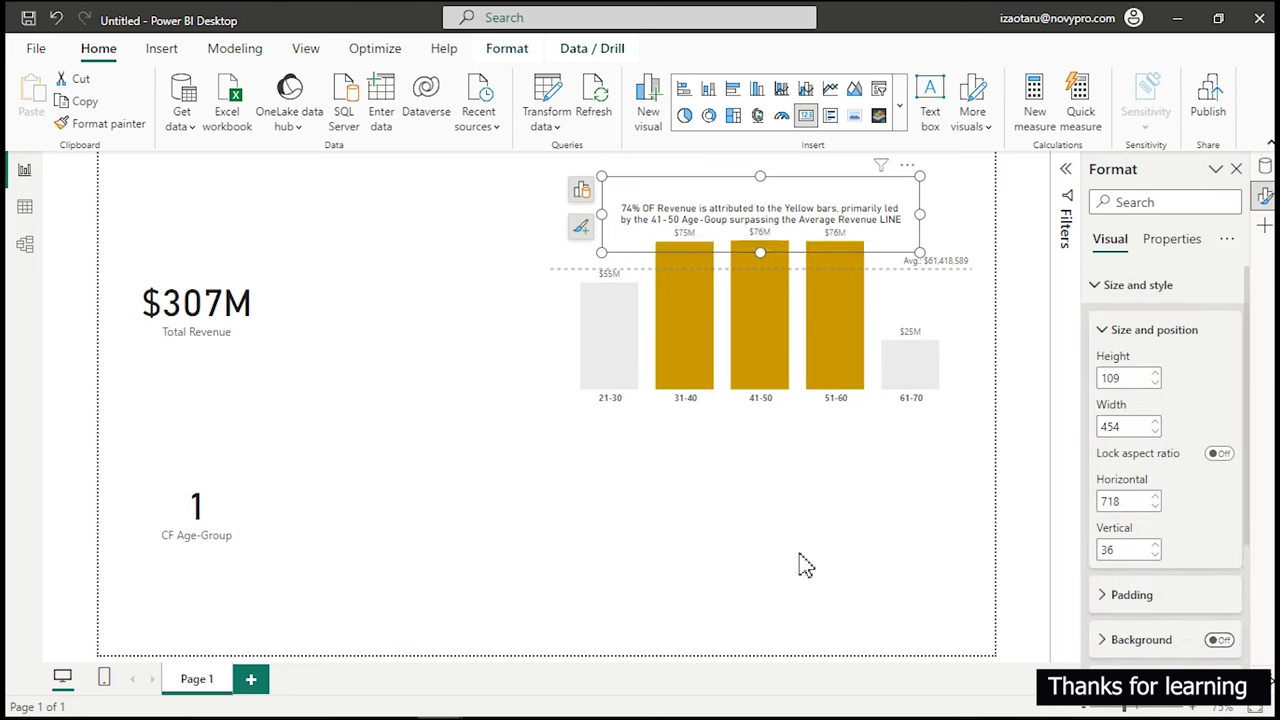
{"action": "left_click", "coordinate": [629, 540]}
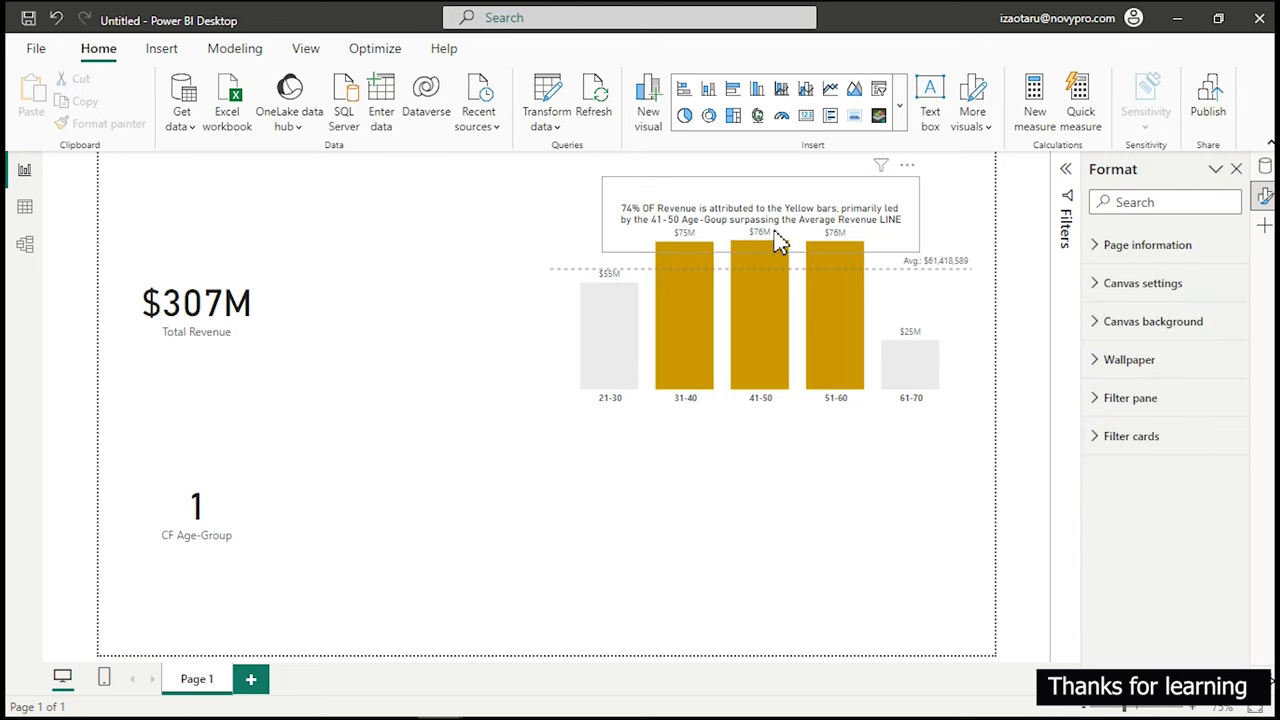
Move the column chart down to vertical position 118 and place the caption card centred just above its bars.
{"action": "left_click_drag", "start_coordinate": [768, 208], "coordinate": [768, 188]}
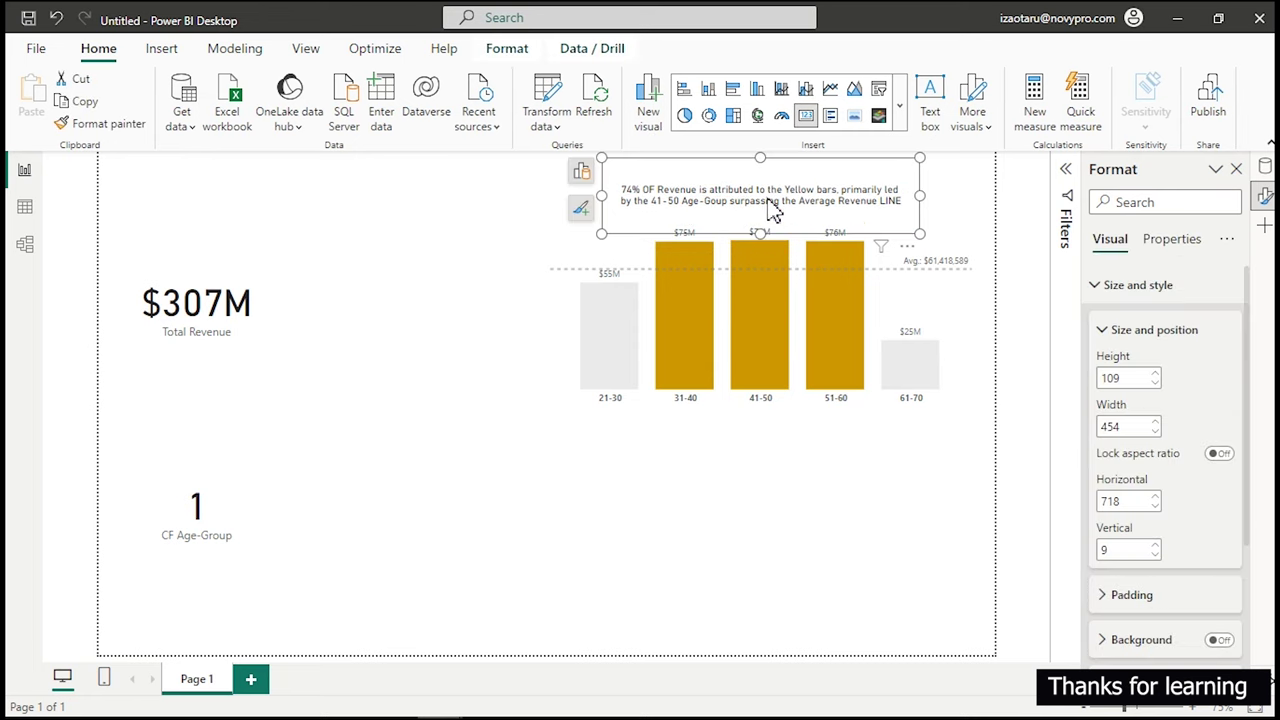
{"action": "left_click", "coordinate": [805, 405]}
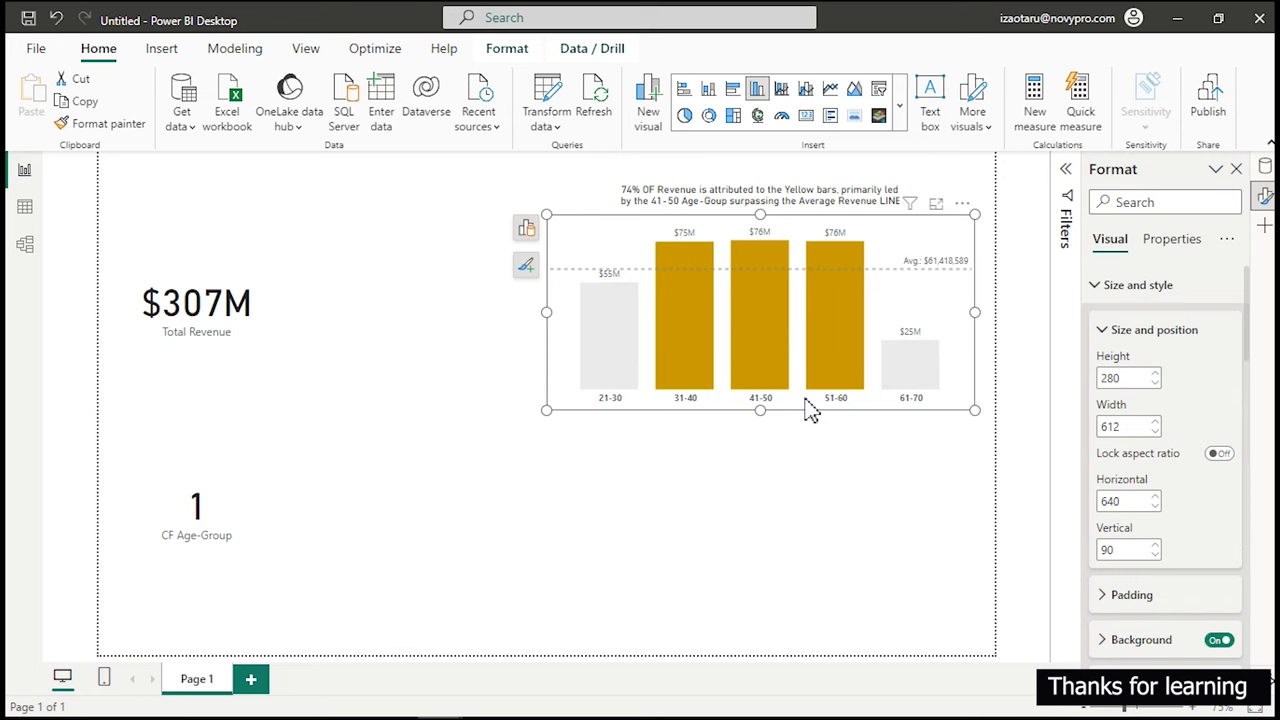
{"action": "left_click_drag", "start_coordinate": [805, 405], "coordinate": [806, 421]}
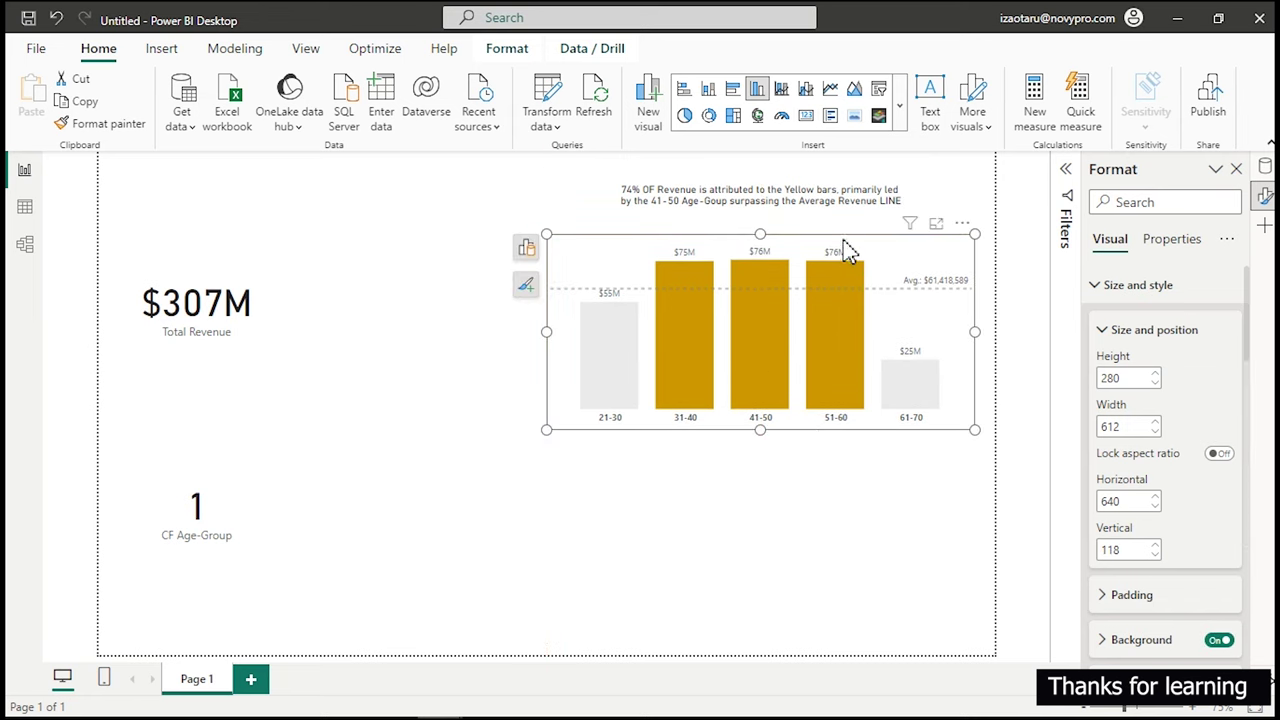
{"action": "left_click", "coordinate": [812, 205]}
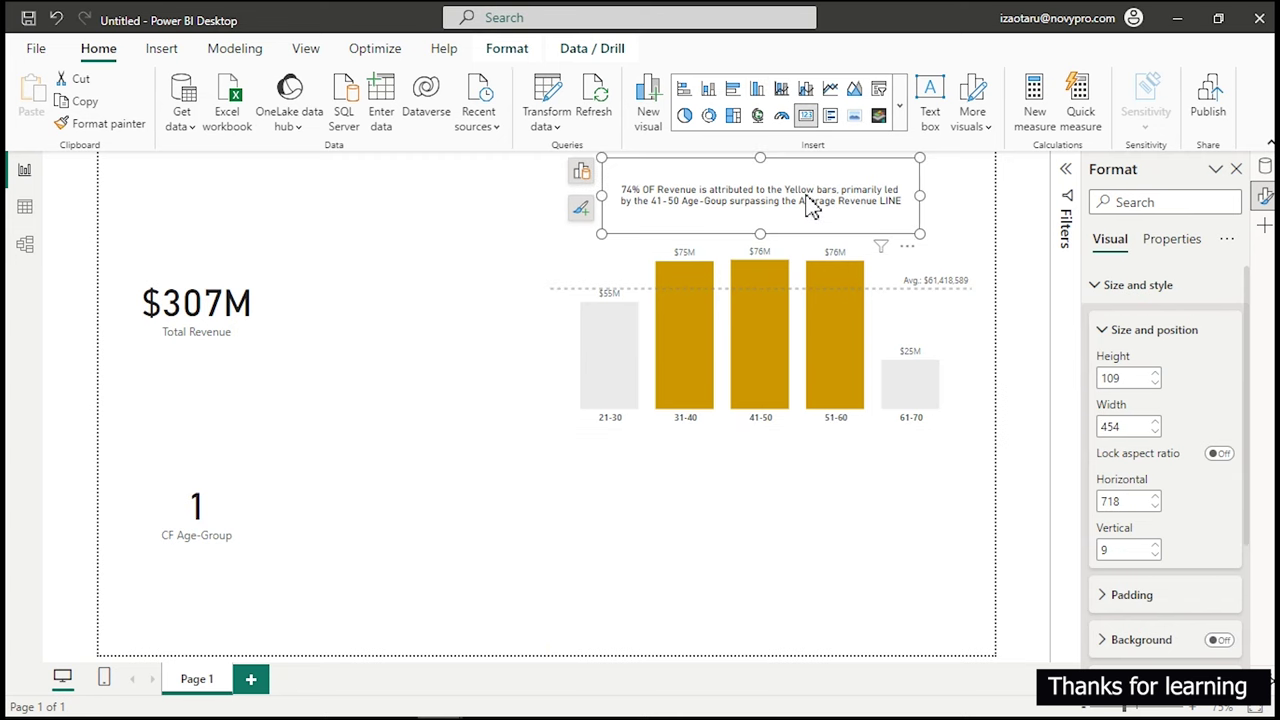
{"action": "left_click_drag", "start_coordinate": [813, 208], "coordinate": [815, 224]}
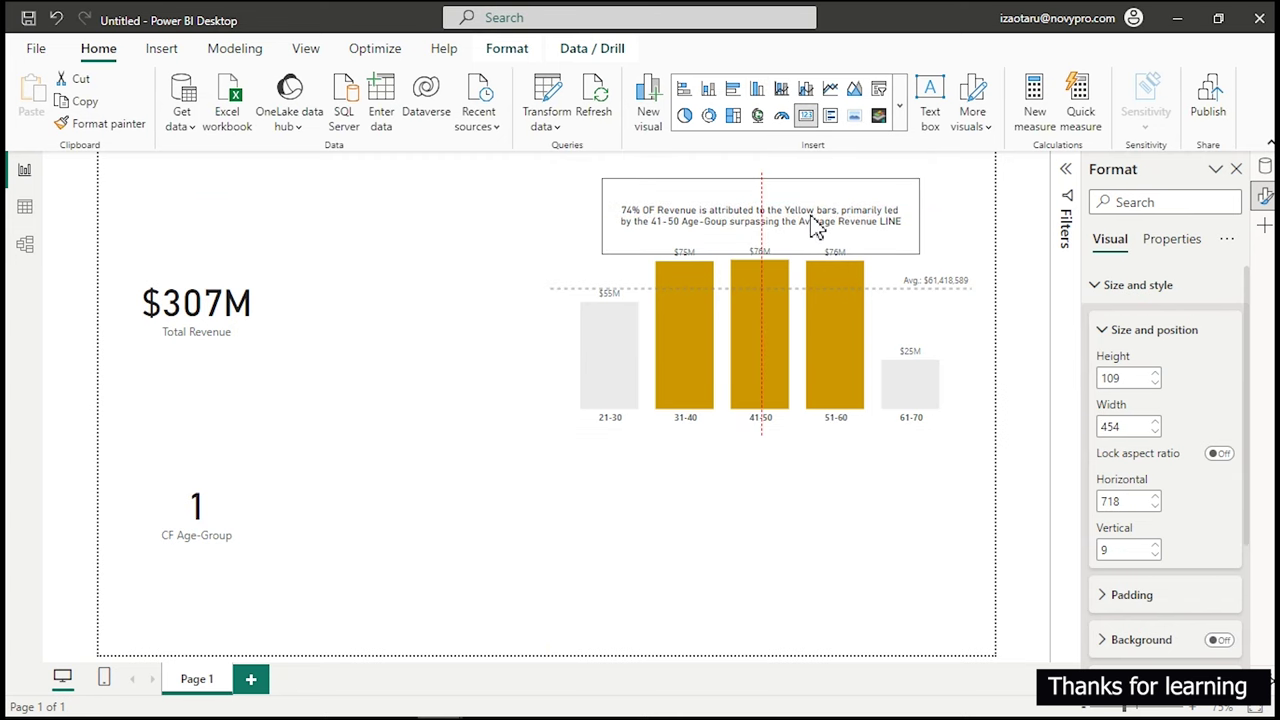
{"action": "left_click", "coordinate": [673, 515]}
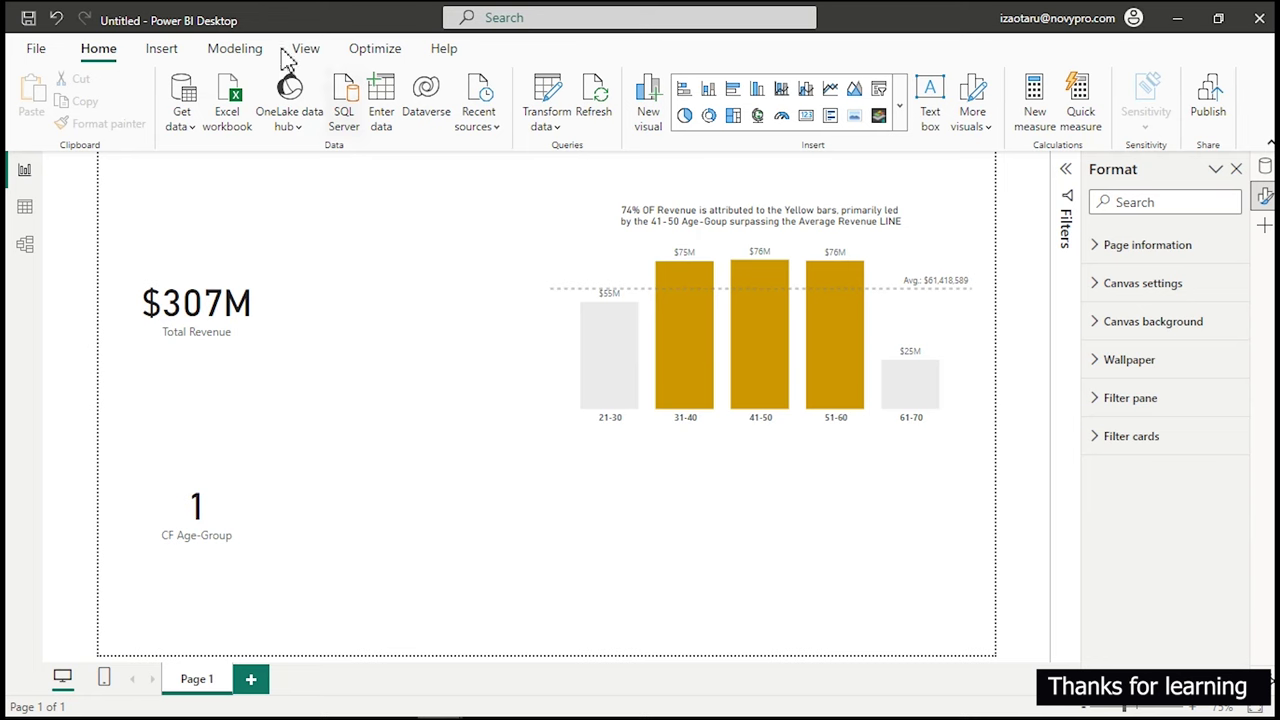
Insert a text box about 453 wide by 182 high containing "Revenue Segmented by Age-Group".
{"action": "left_click", "coordinate": [182, 60]}
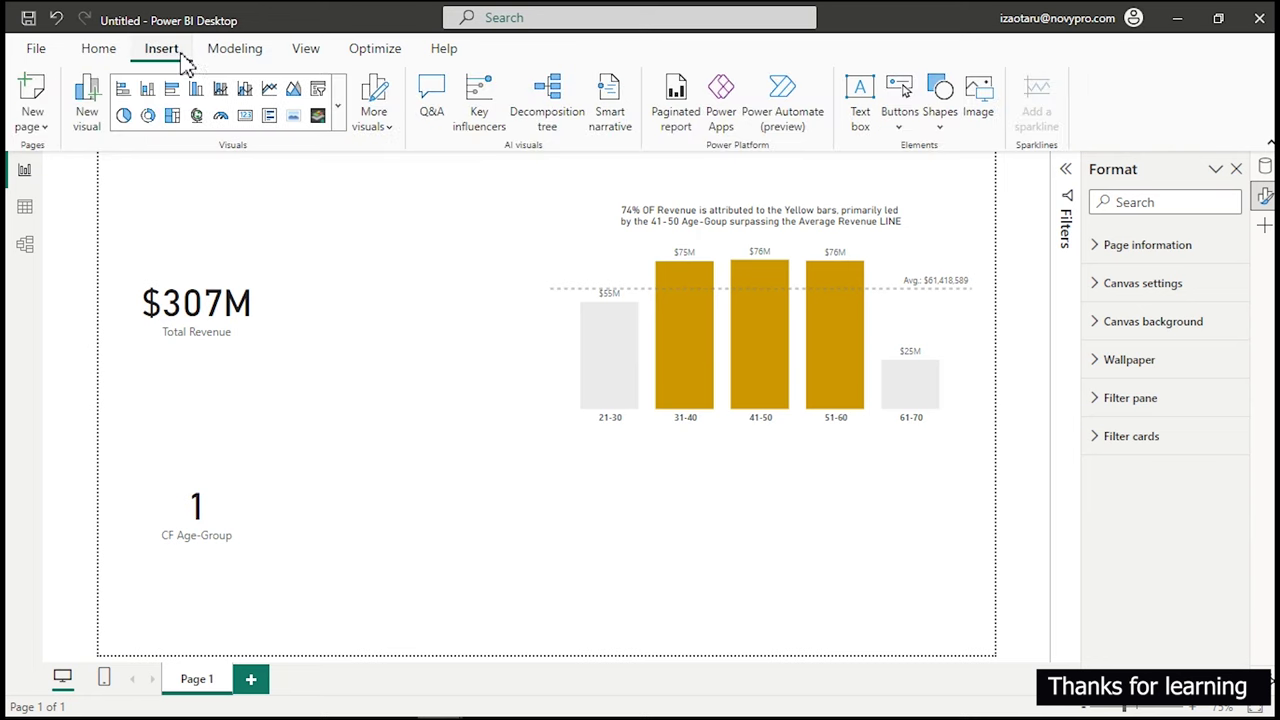
{"action": "left_click", "coordinate": [862, 100]}
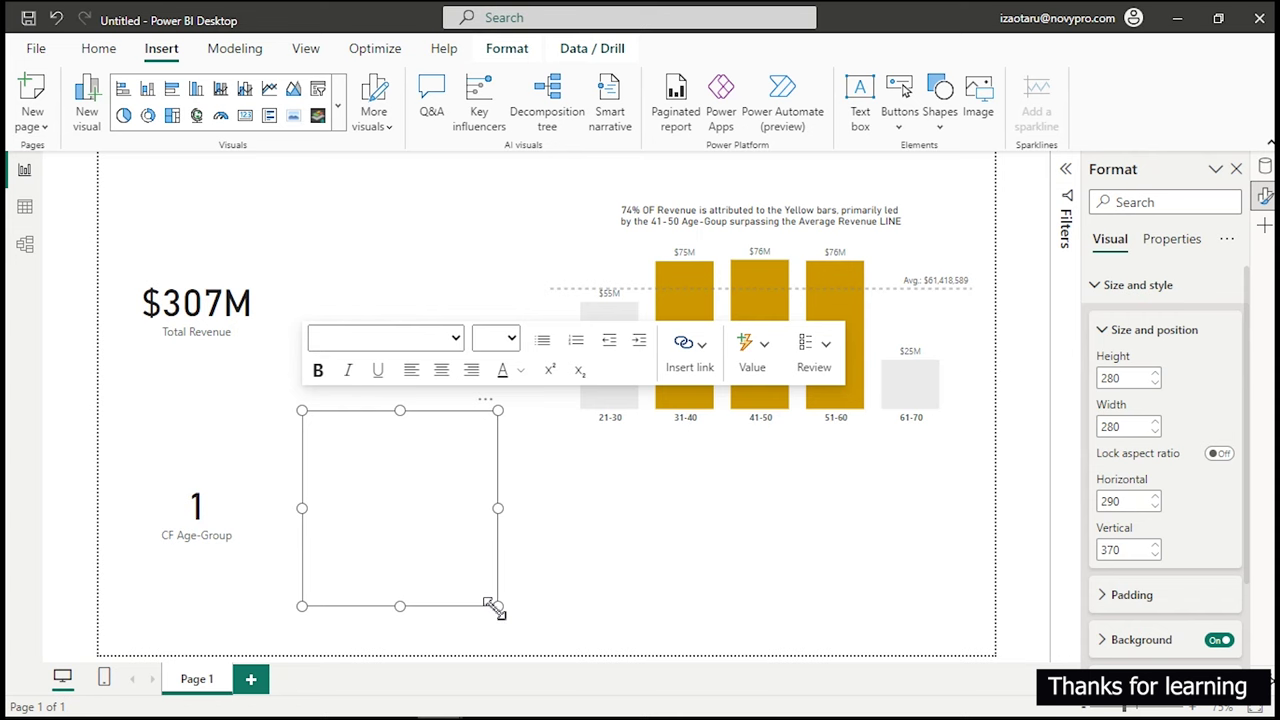
{"action": "left_click_drag", "start_coordinate": [492, 604], "coordinate": [619, 538]}
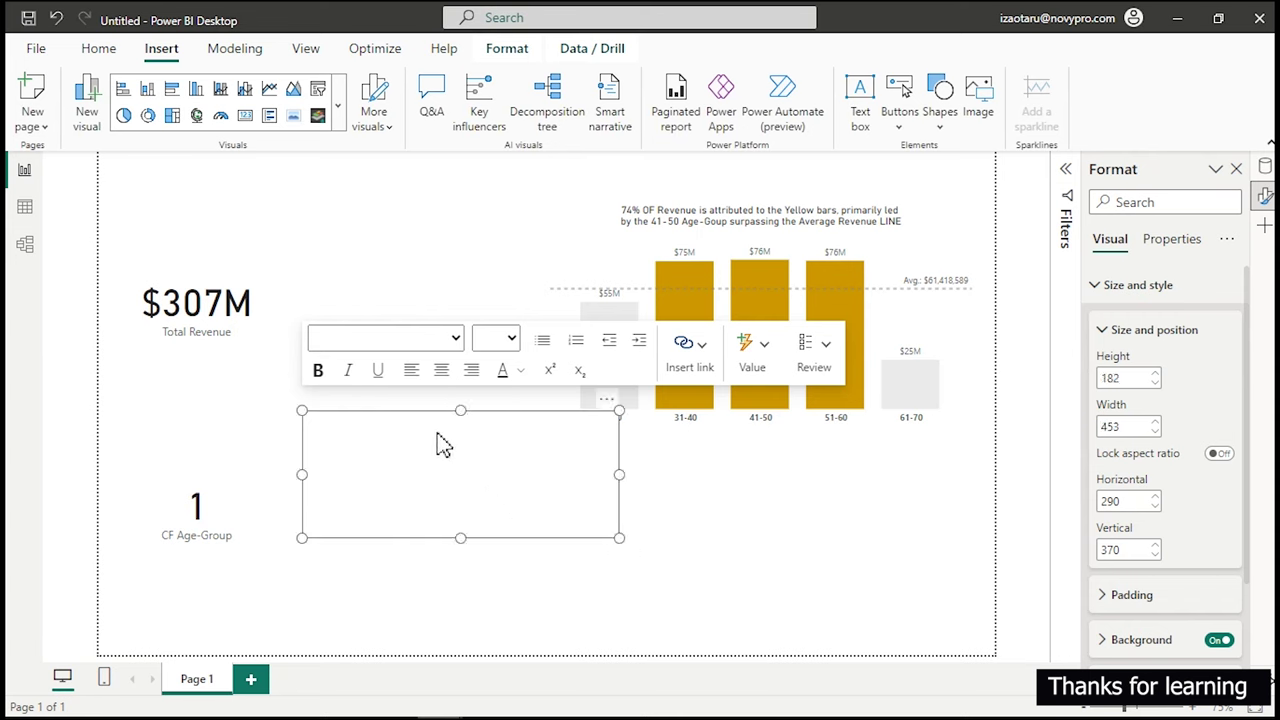
{"action": "left_click", "coordinate": [381, 451]}
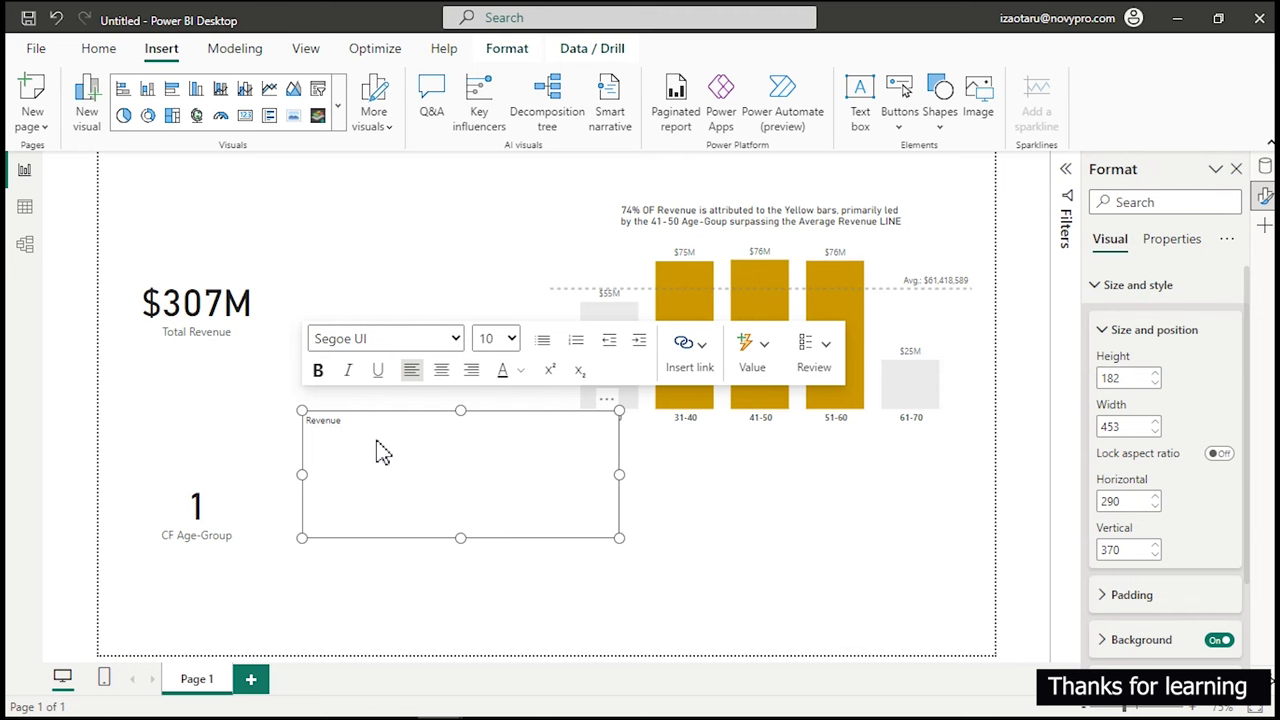
{"action": "type", "text": "gmented by Age-Group"}
Format all the text in the text box as Segoe (Bold) at size 14.
{"action": "key", "text": "ctrl+a"}
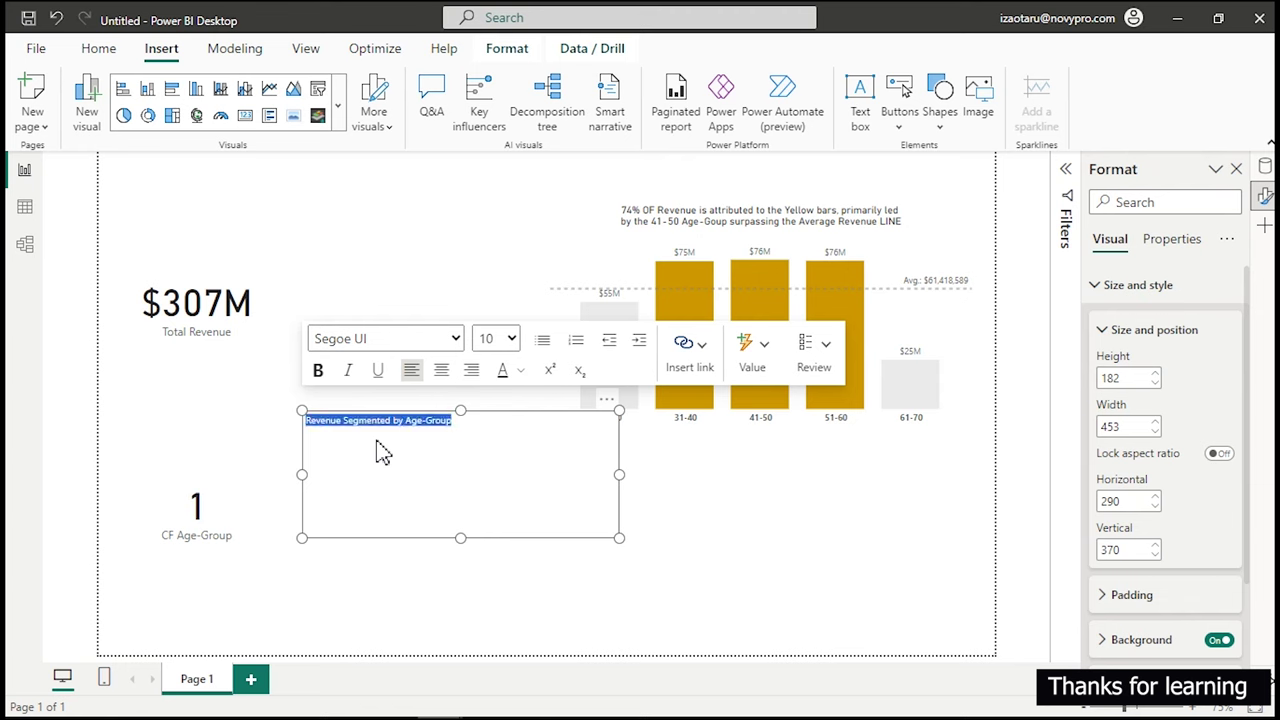
{"action": "left_click", "coordinate": [512, 341]}
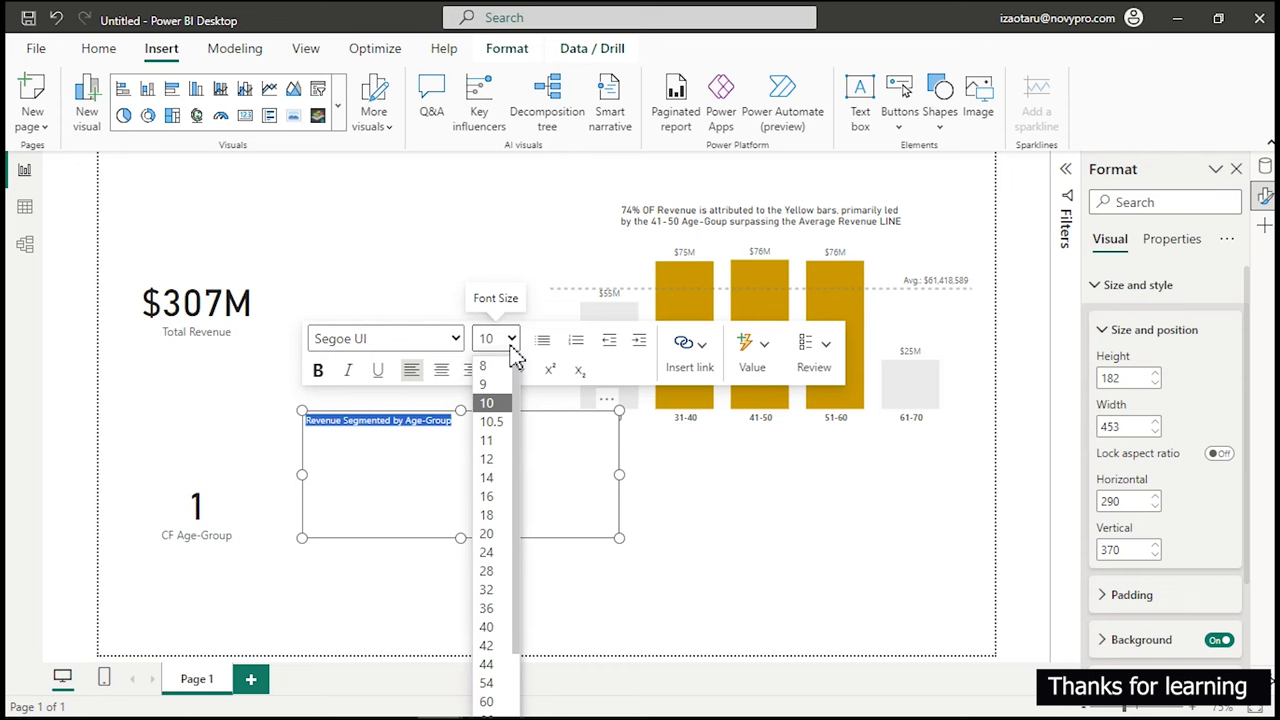
{"action": "left_click", "coordinate": [487, 478]}
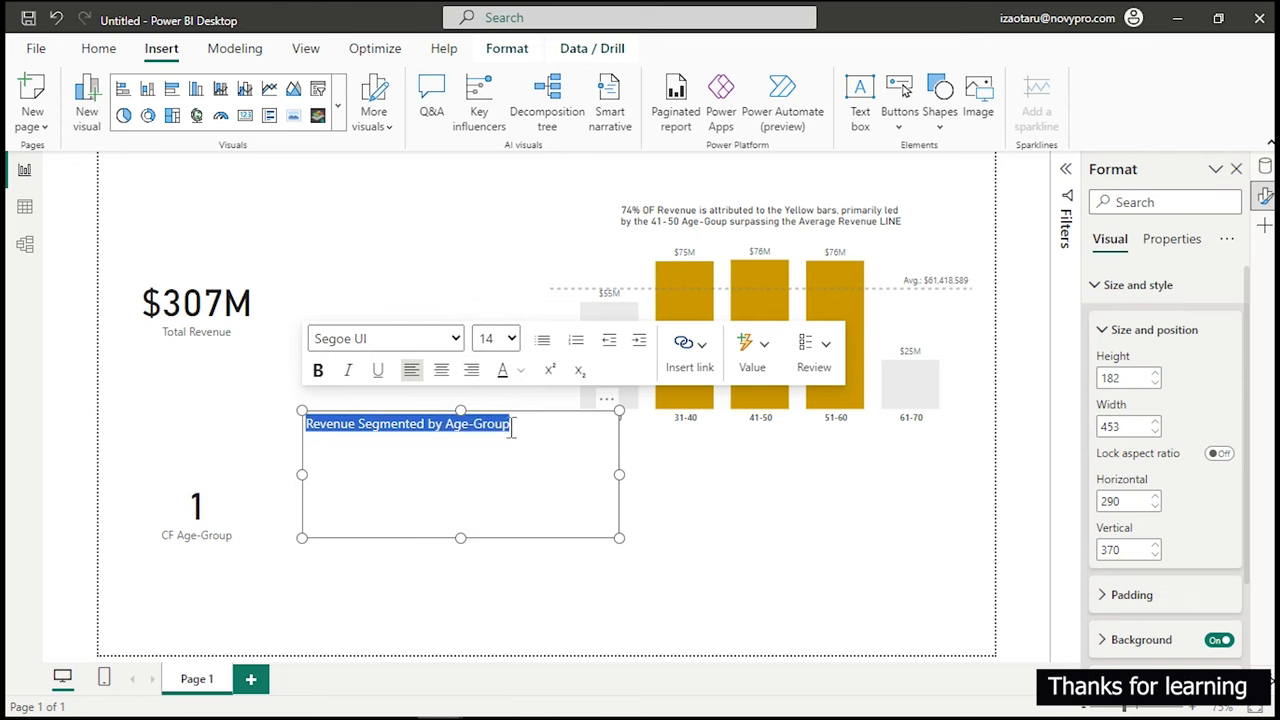
{"action": "left_click", "coordinate": [456, 338]}
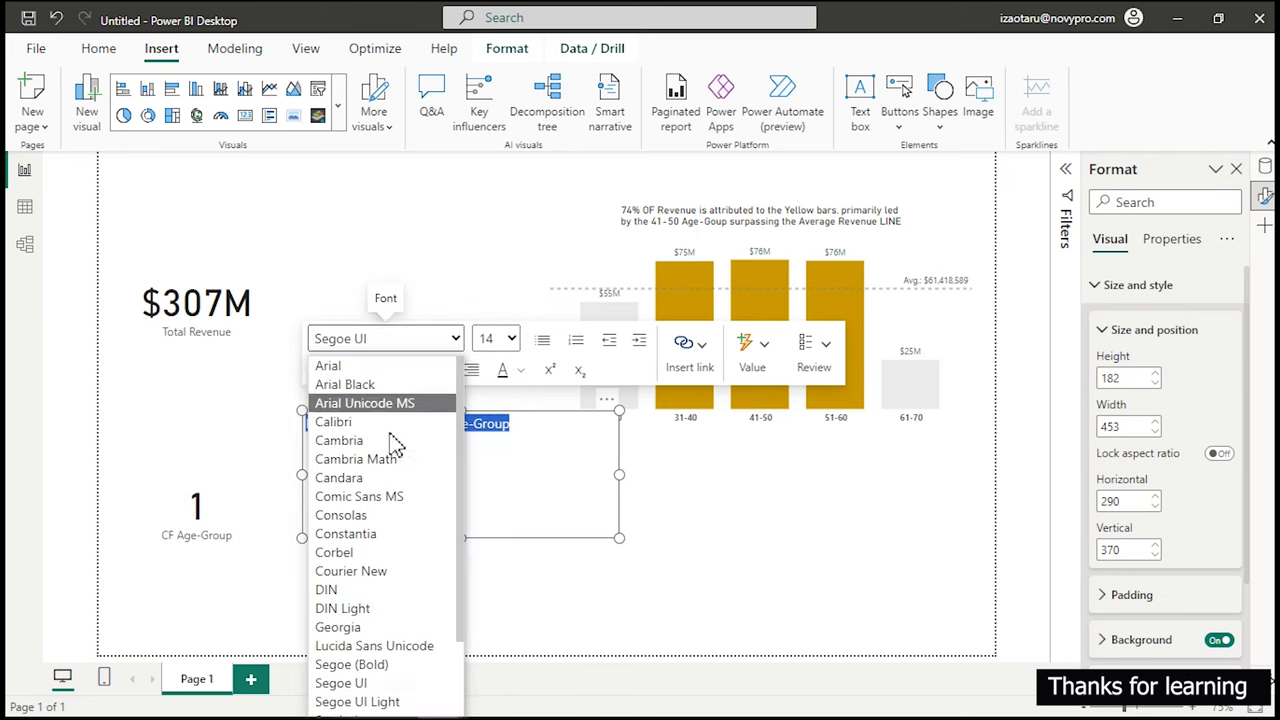
{"action": "left_click", "coordinate": [390, 666]}
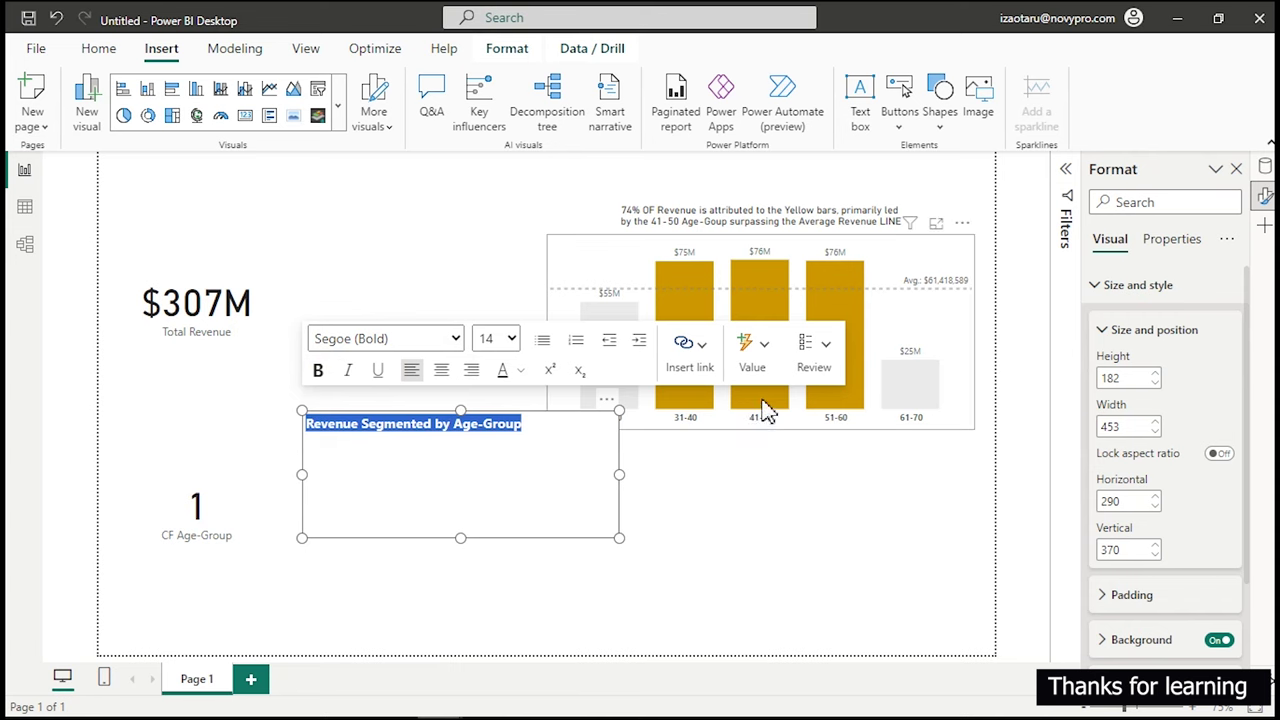
{"action": "left_click", "coordinate": [800, 535]}
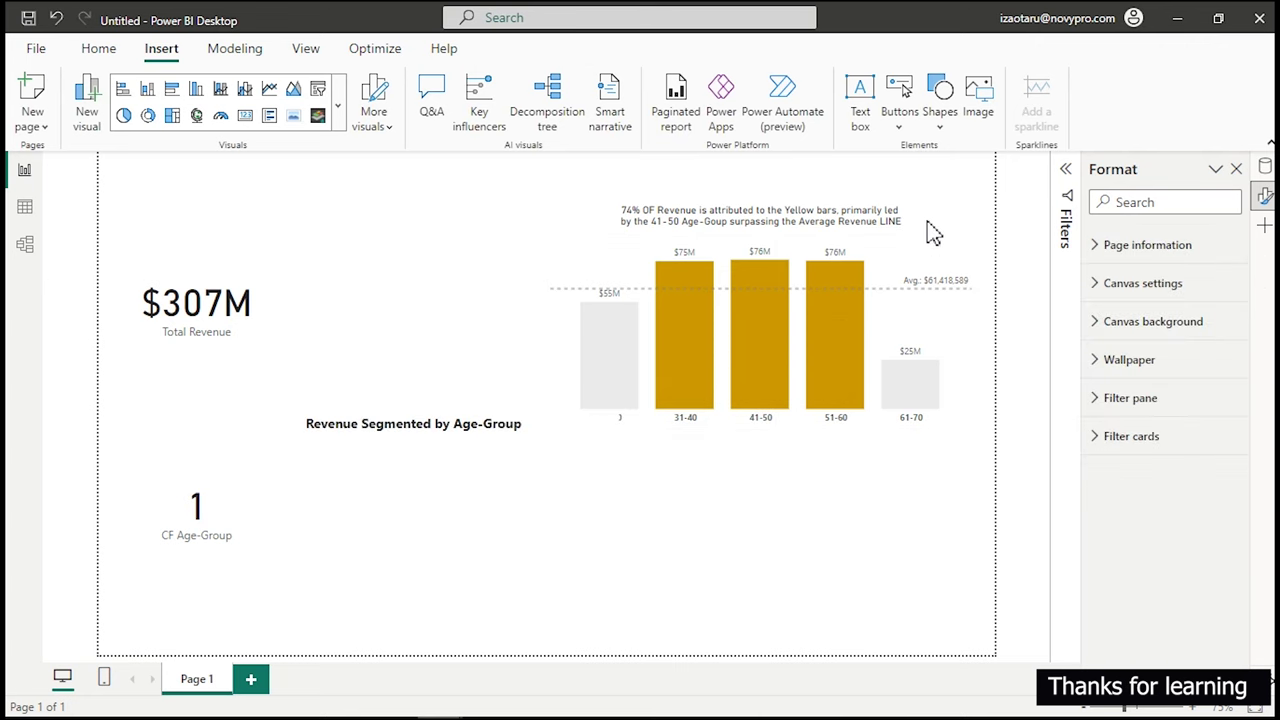
Look up the hex code of the Maximum gradient color in the chart's column conditional formatting, leaving the dialog without changes.
{"action": "left_click", "coordinate": [905, 265]}
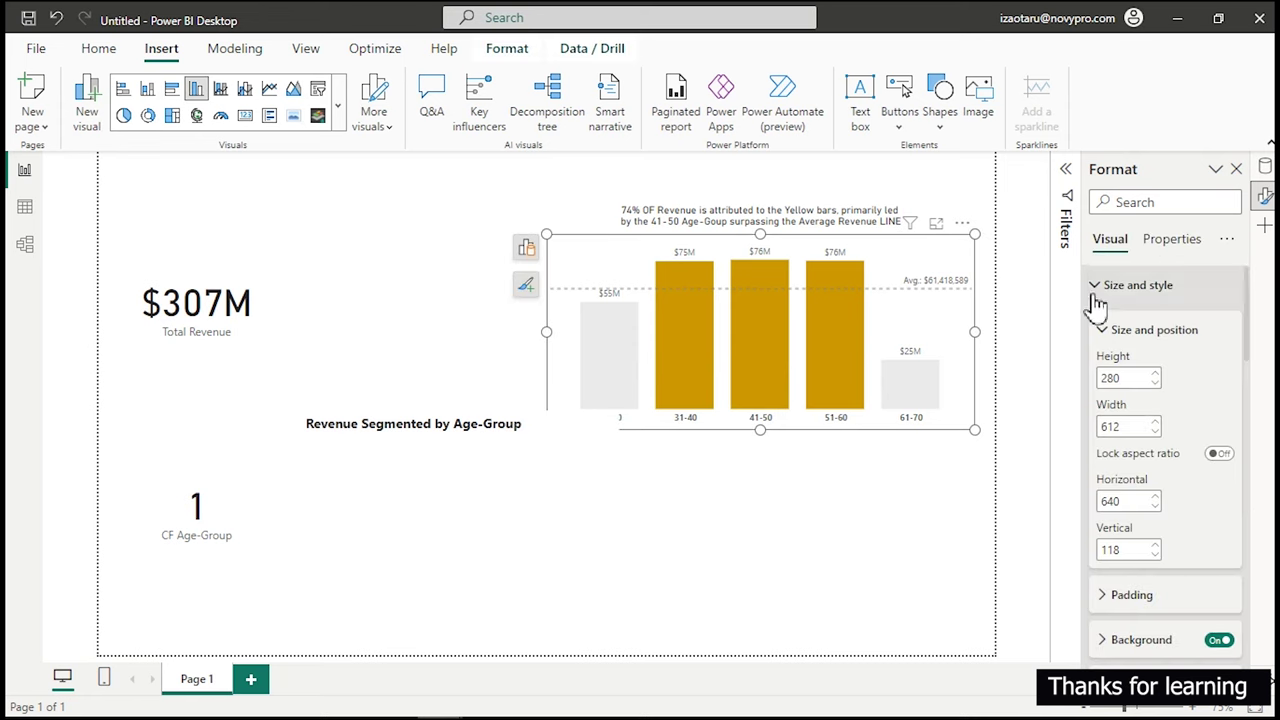
{"action": "left_click", "coordinate": [1098, 292]}
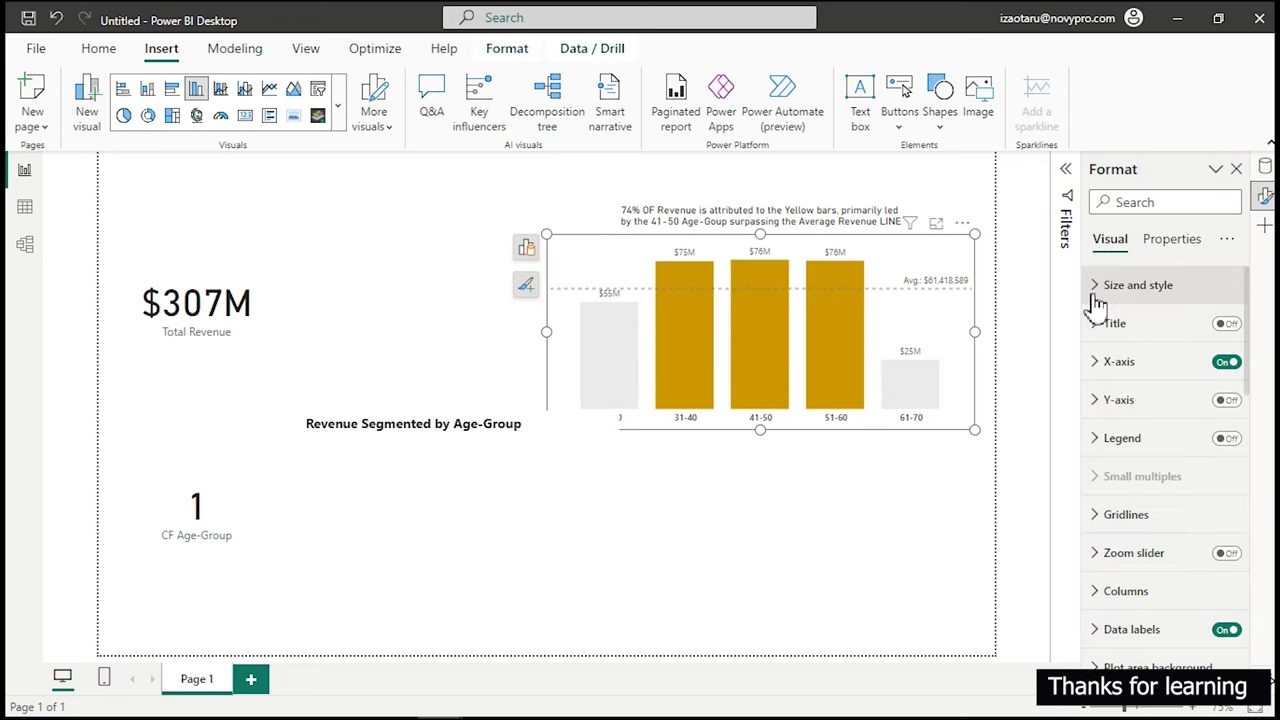
{"action": "left_click", "coordinate": [1110, 591]}
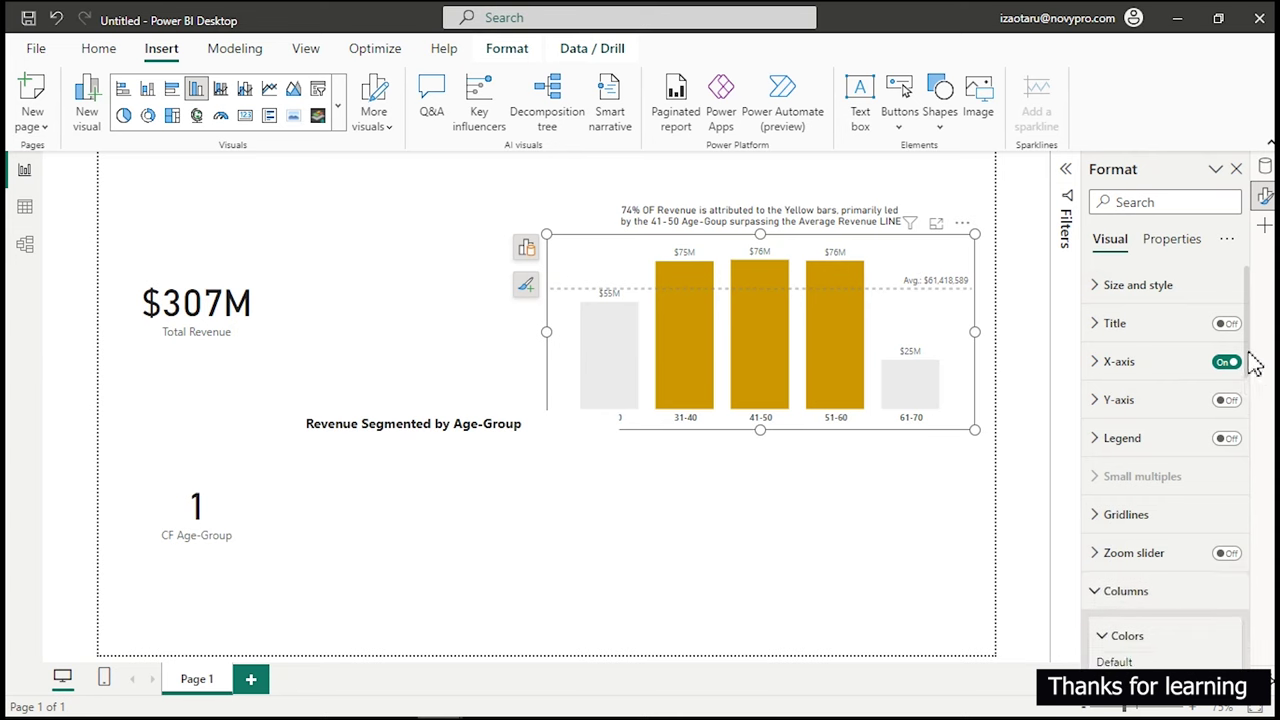
{"action": "scroll", "coordinate": [1255, 365], "scroll_direction": "down", "scroll_amount": 2}
{"action": "left_click", "coordinate": [1111, 616]}
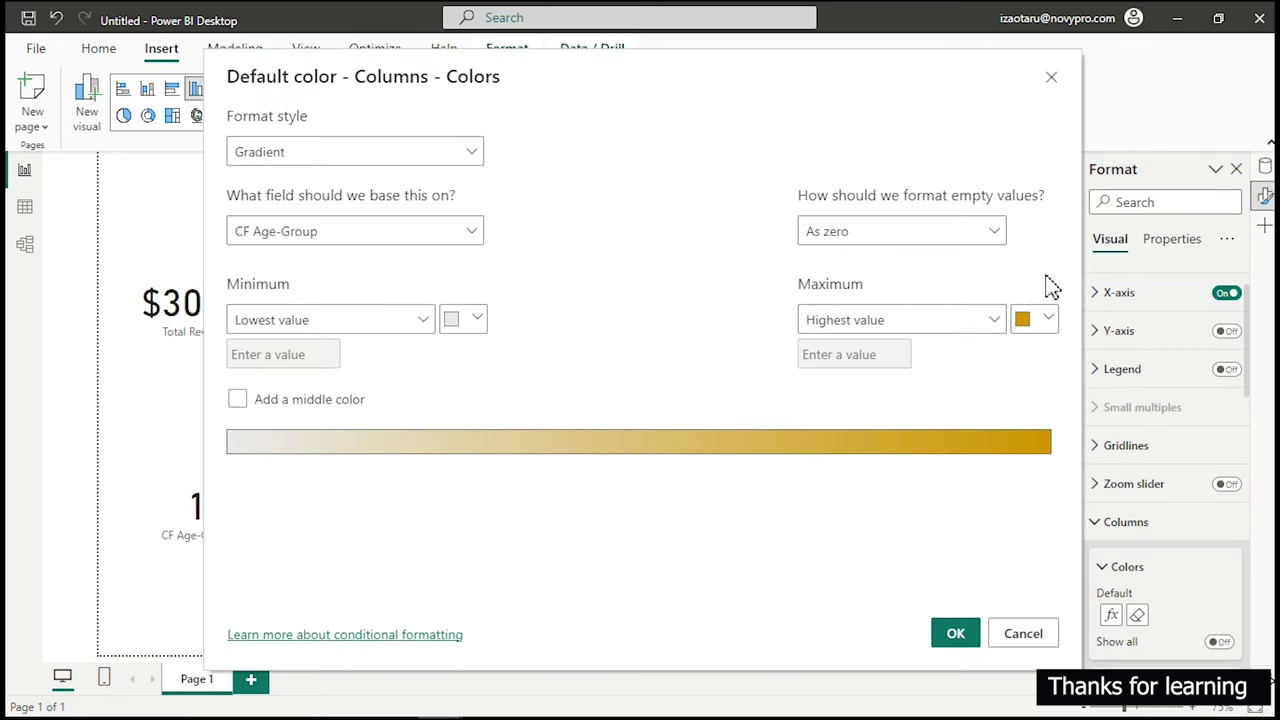
{"action": "left_click", "coordinate": [1046, 322]}
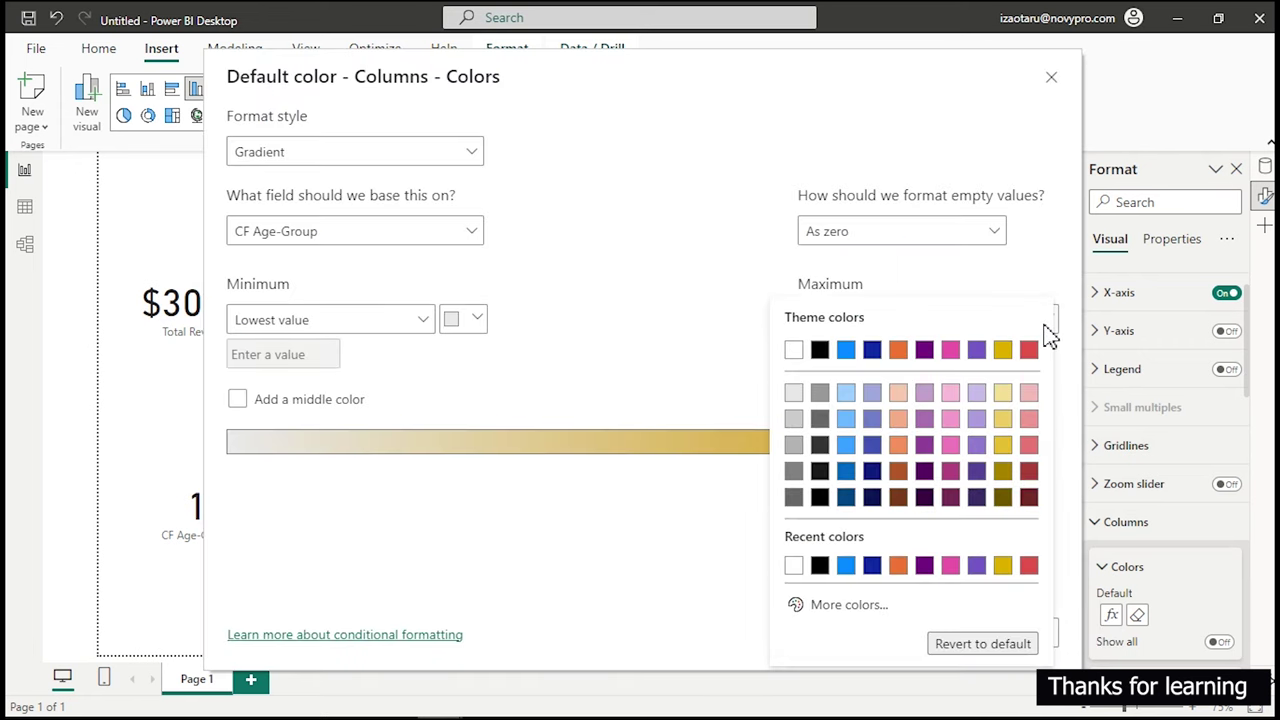
{"action": "left_click", "coordinate": [866, 610]}
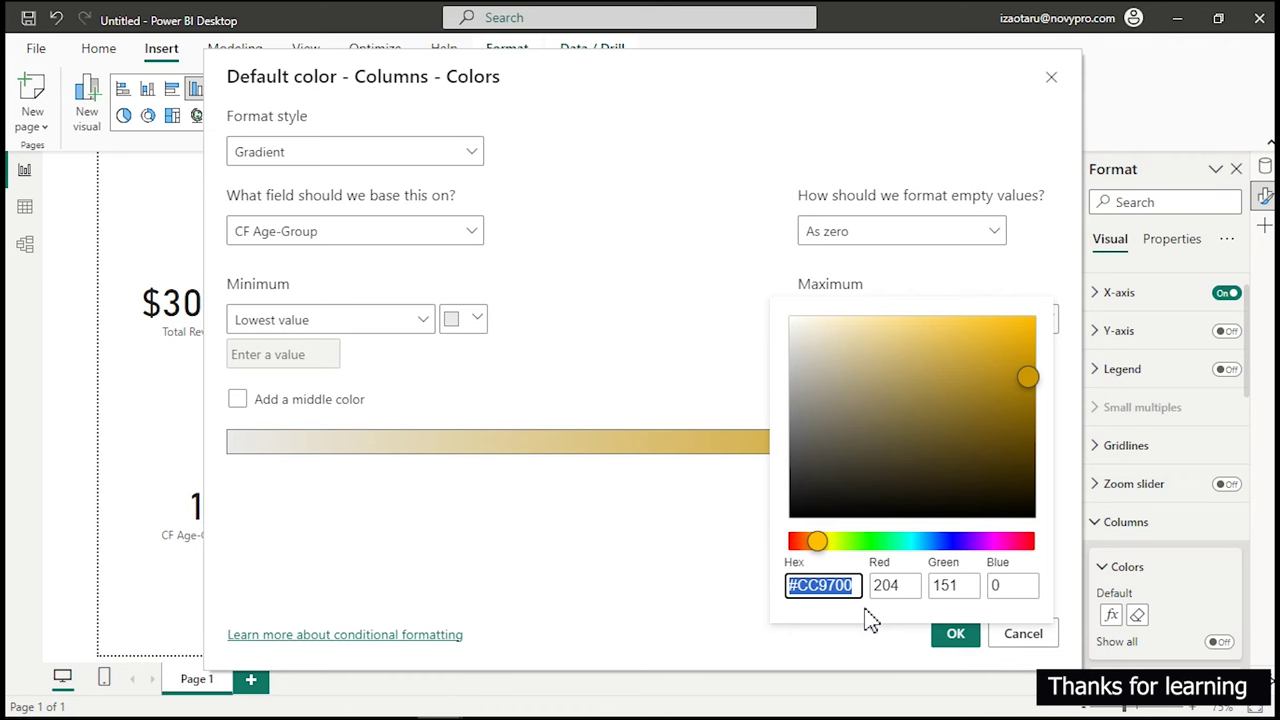
{"action": "left_click", "coordinate": [706, 578]}
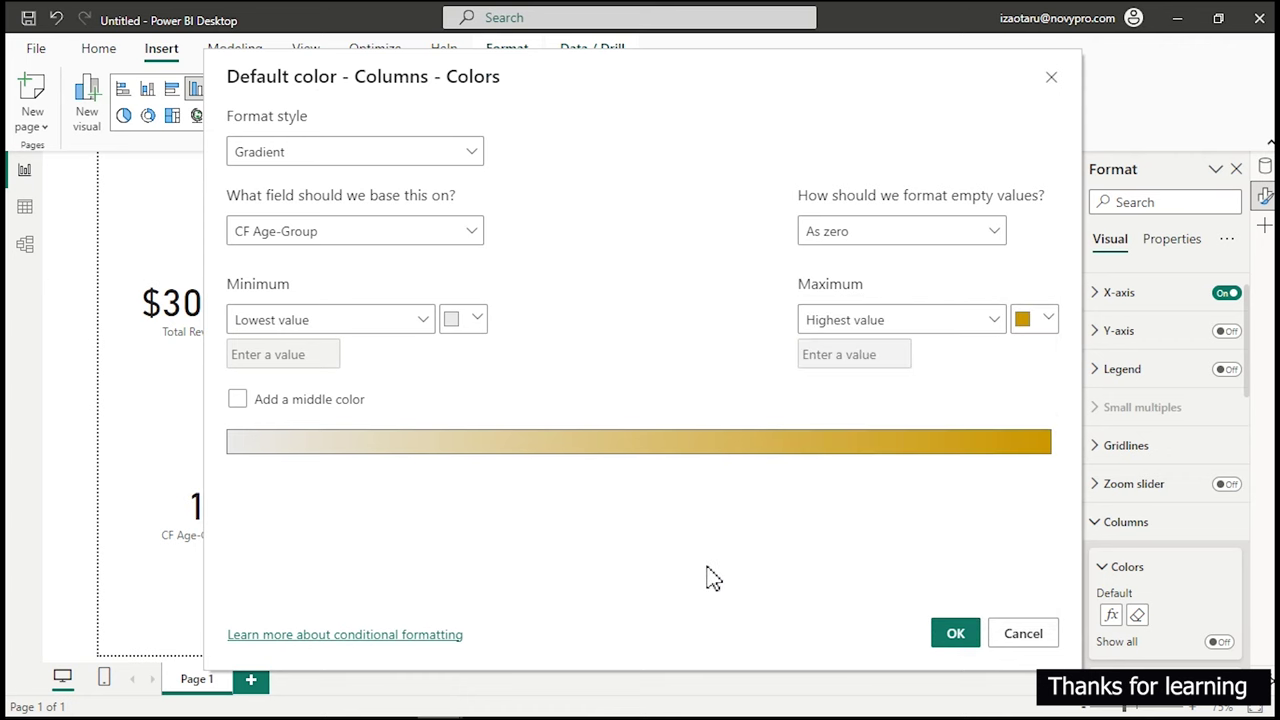
{"action": "left_click", "coordinate": [1022, 640]}
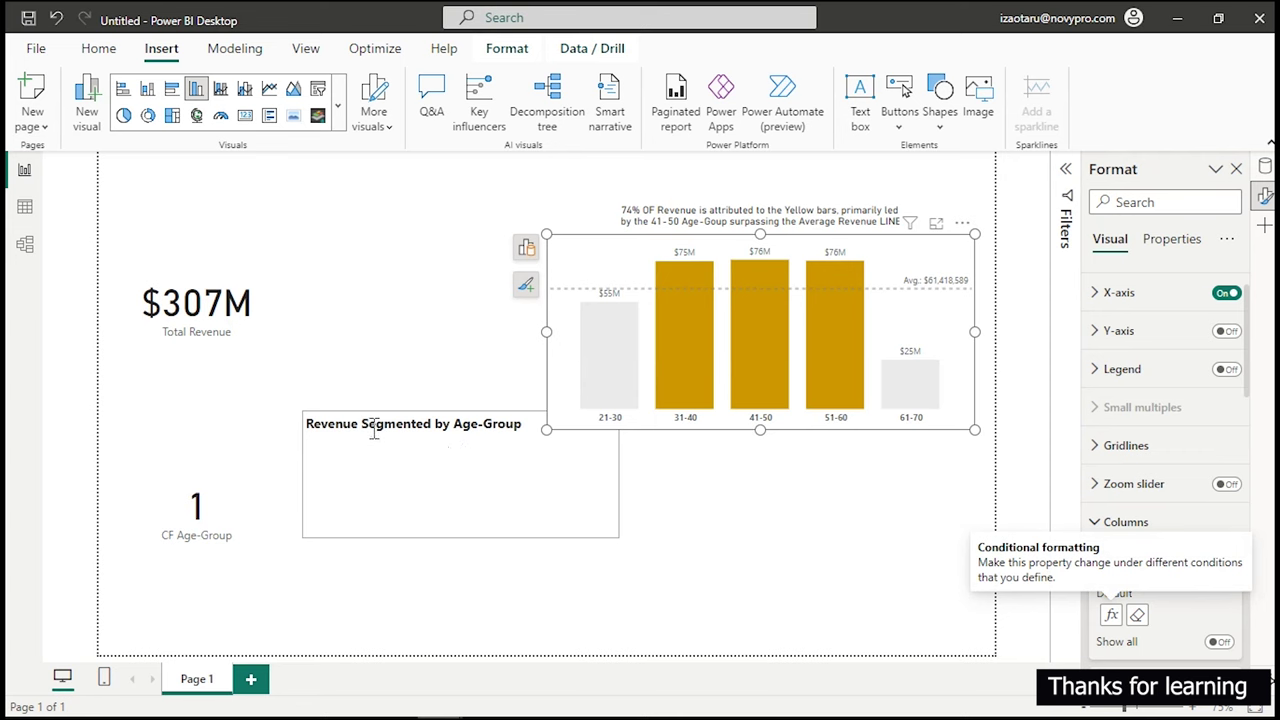
Select the word "Revenue" in the text box and open its custom font color hex value for editing.
{"action": "left_click_drag", "start_coordinate": [358, 424], "coordinate": [308, 416]}
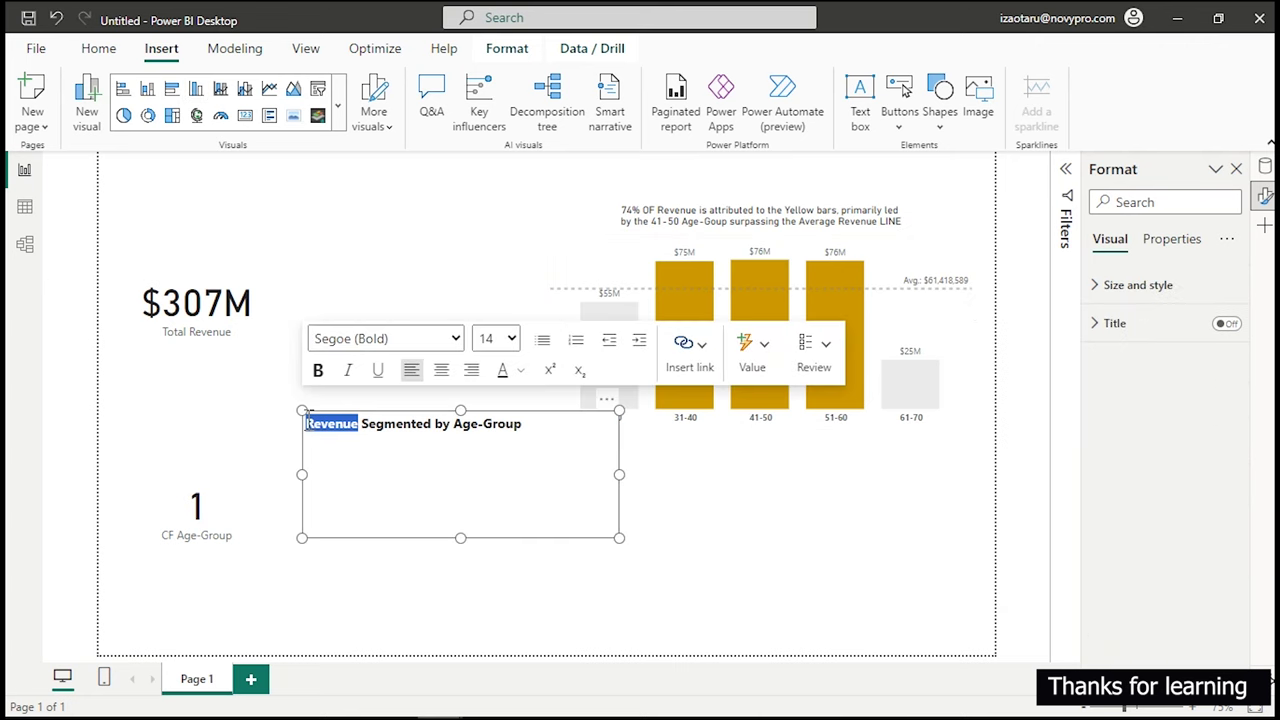
{"action": "left_click", "coordinate": [521, 372]}
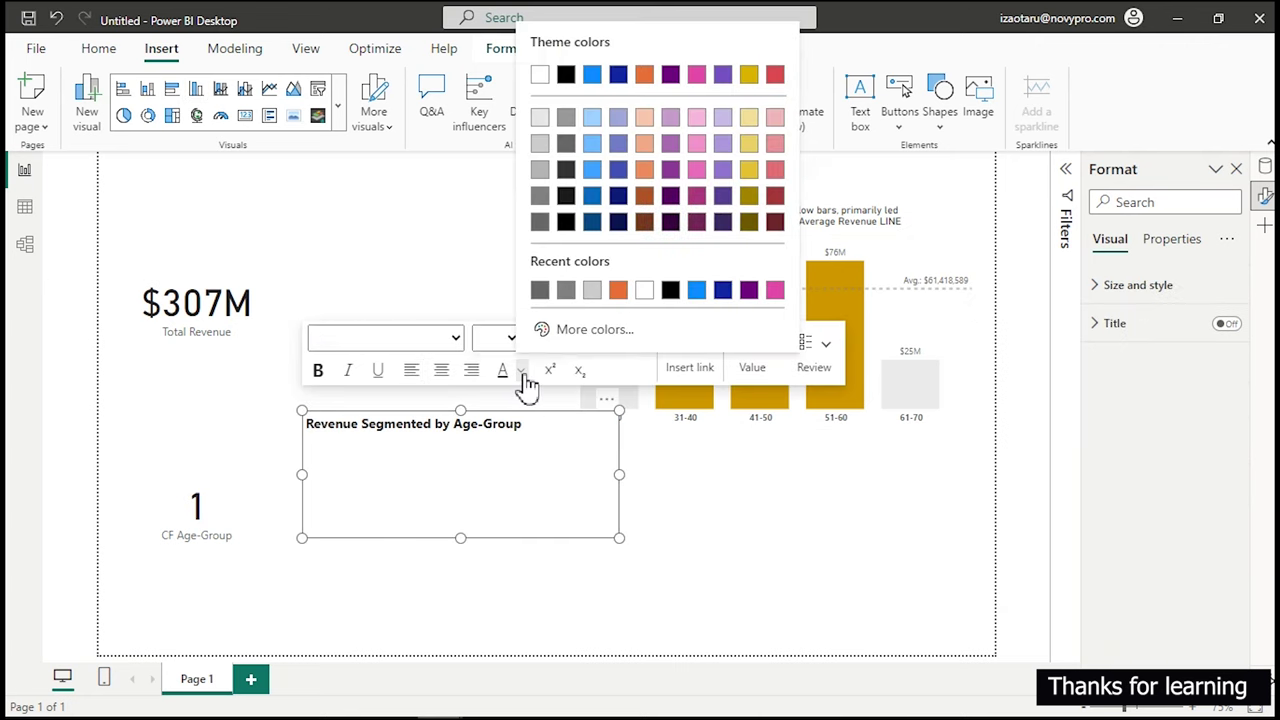
{"action": "left_click", "coordinate": [584, 338]}
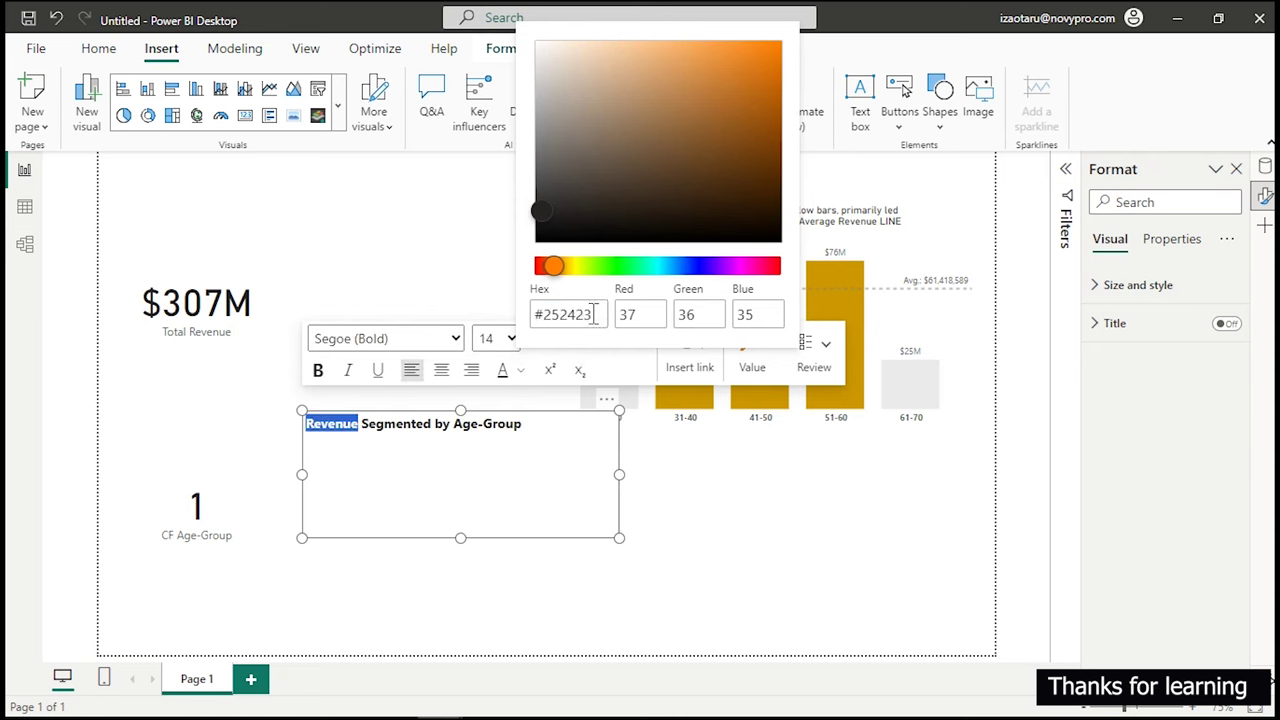
{"action": "left_click", "coordinate": [594, 314]}
{"action": "triple_click", "coordinate": [594, 314]}
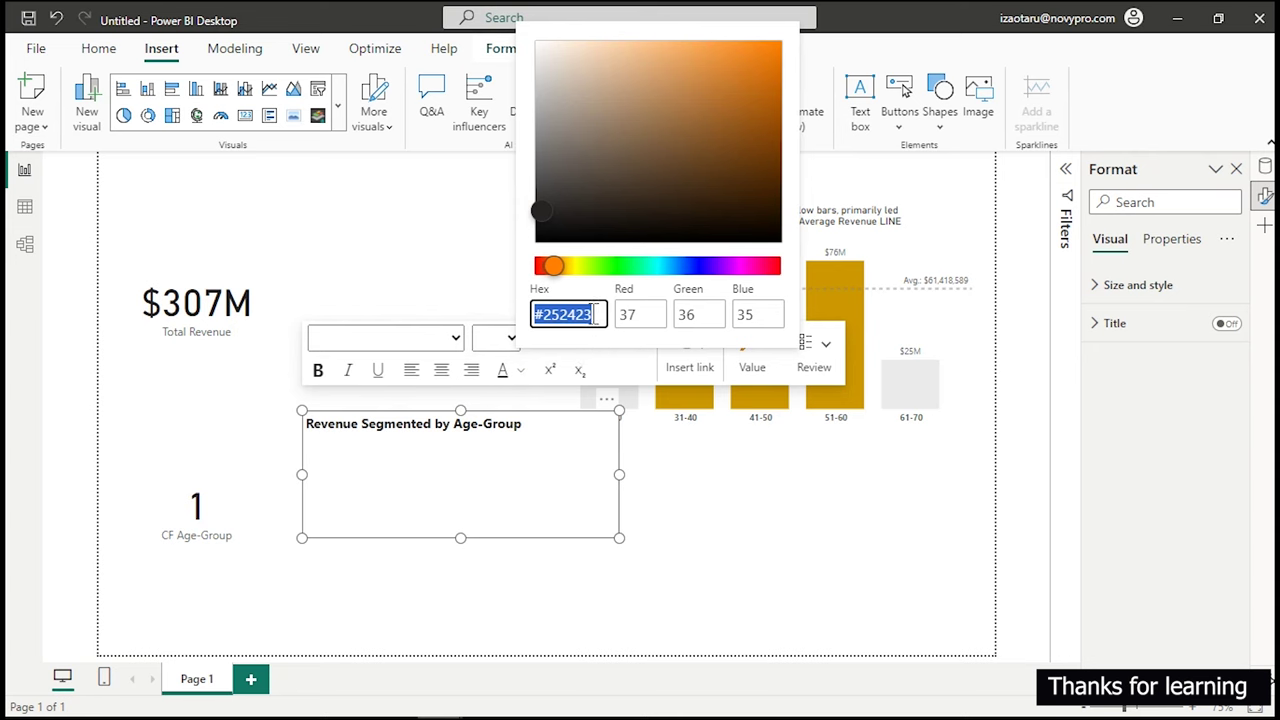